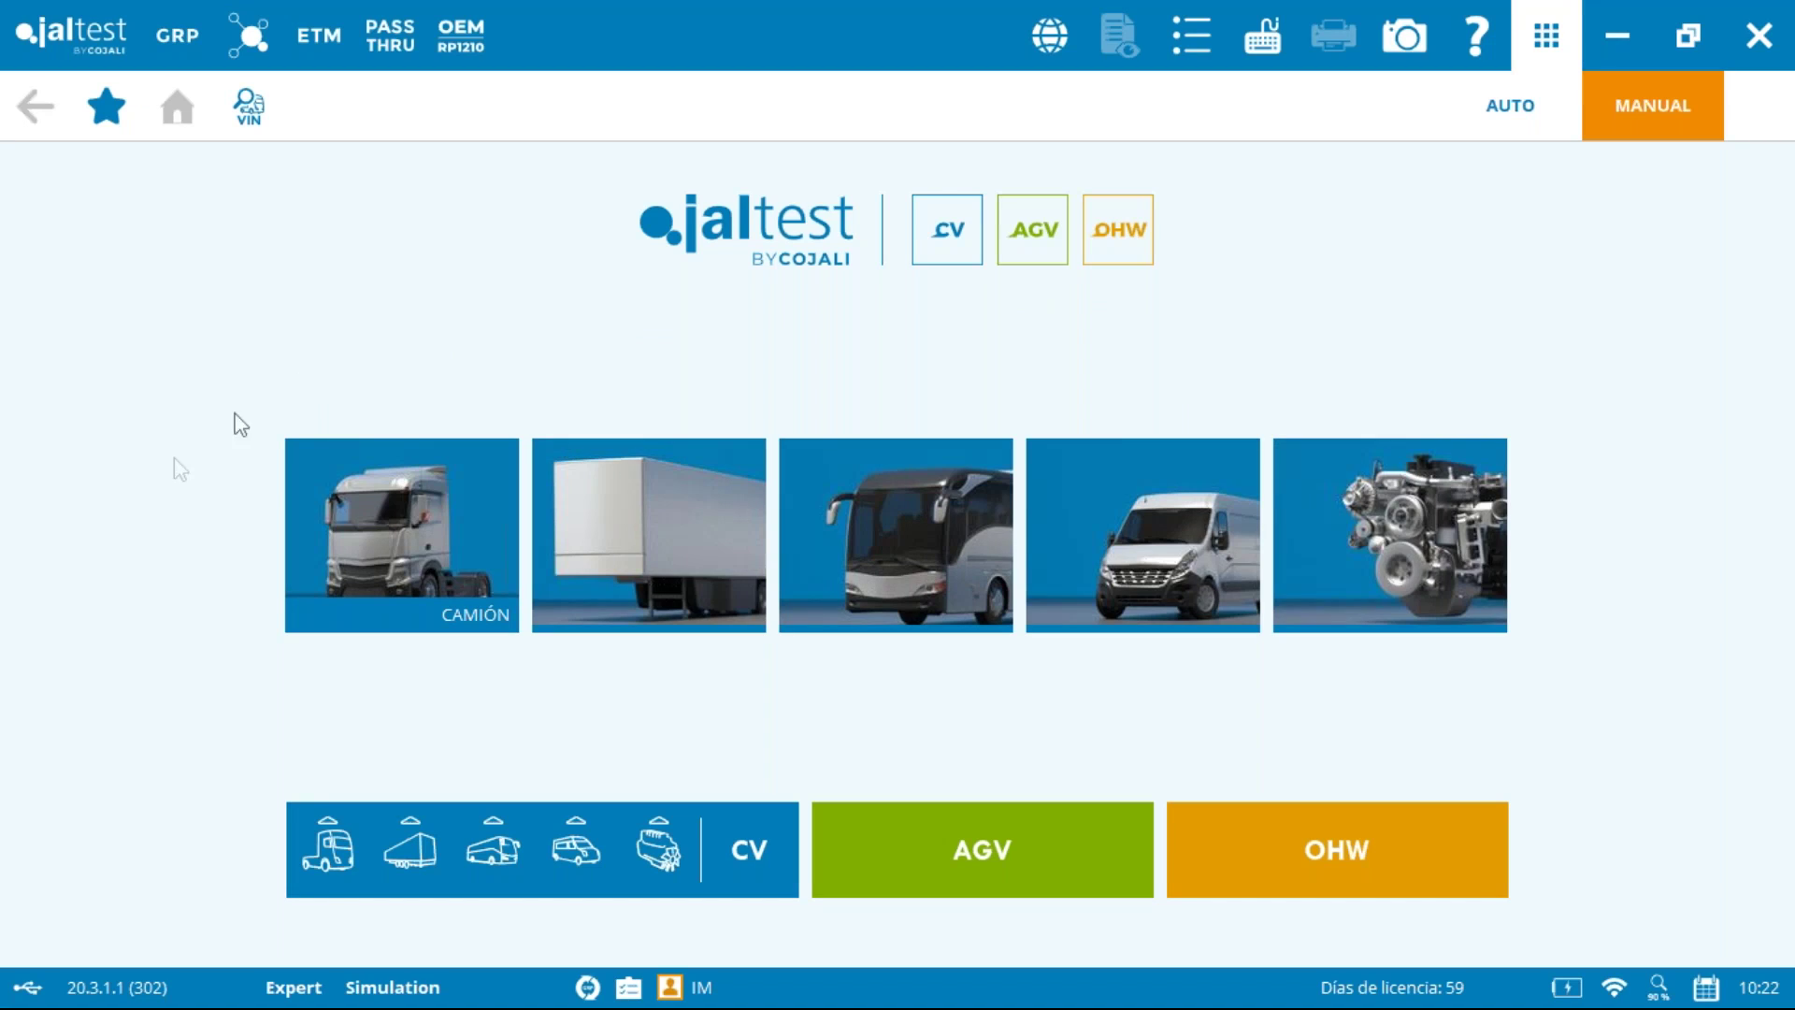
Step: Open the GRP reception customer portfolio and start editing the ABC Truck client
click(176, 41)
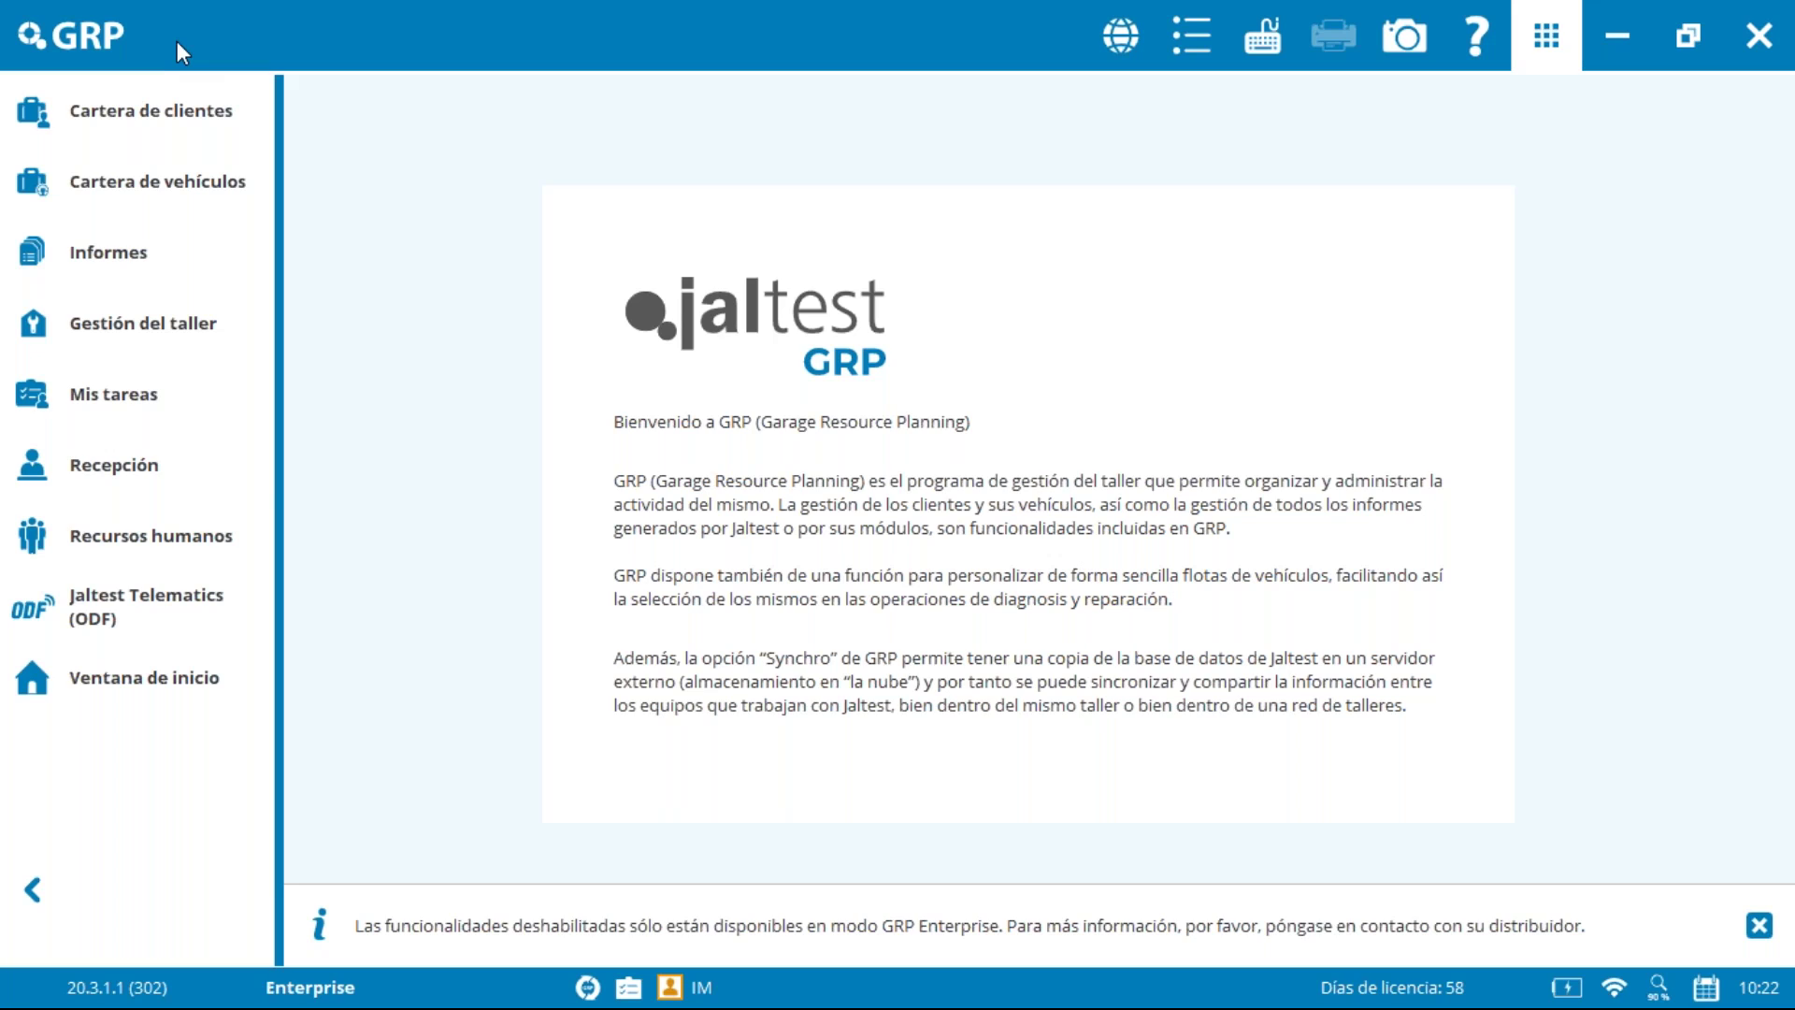
click(144, 482)
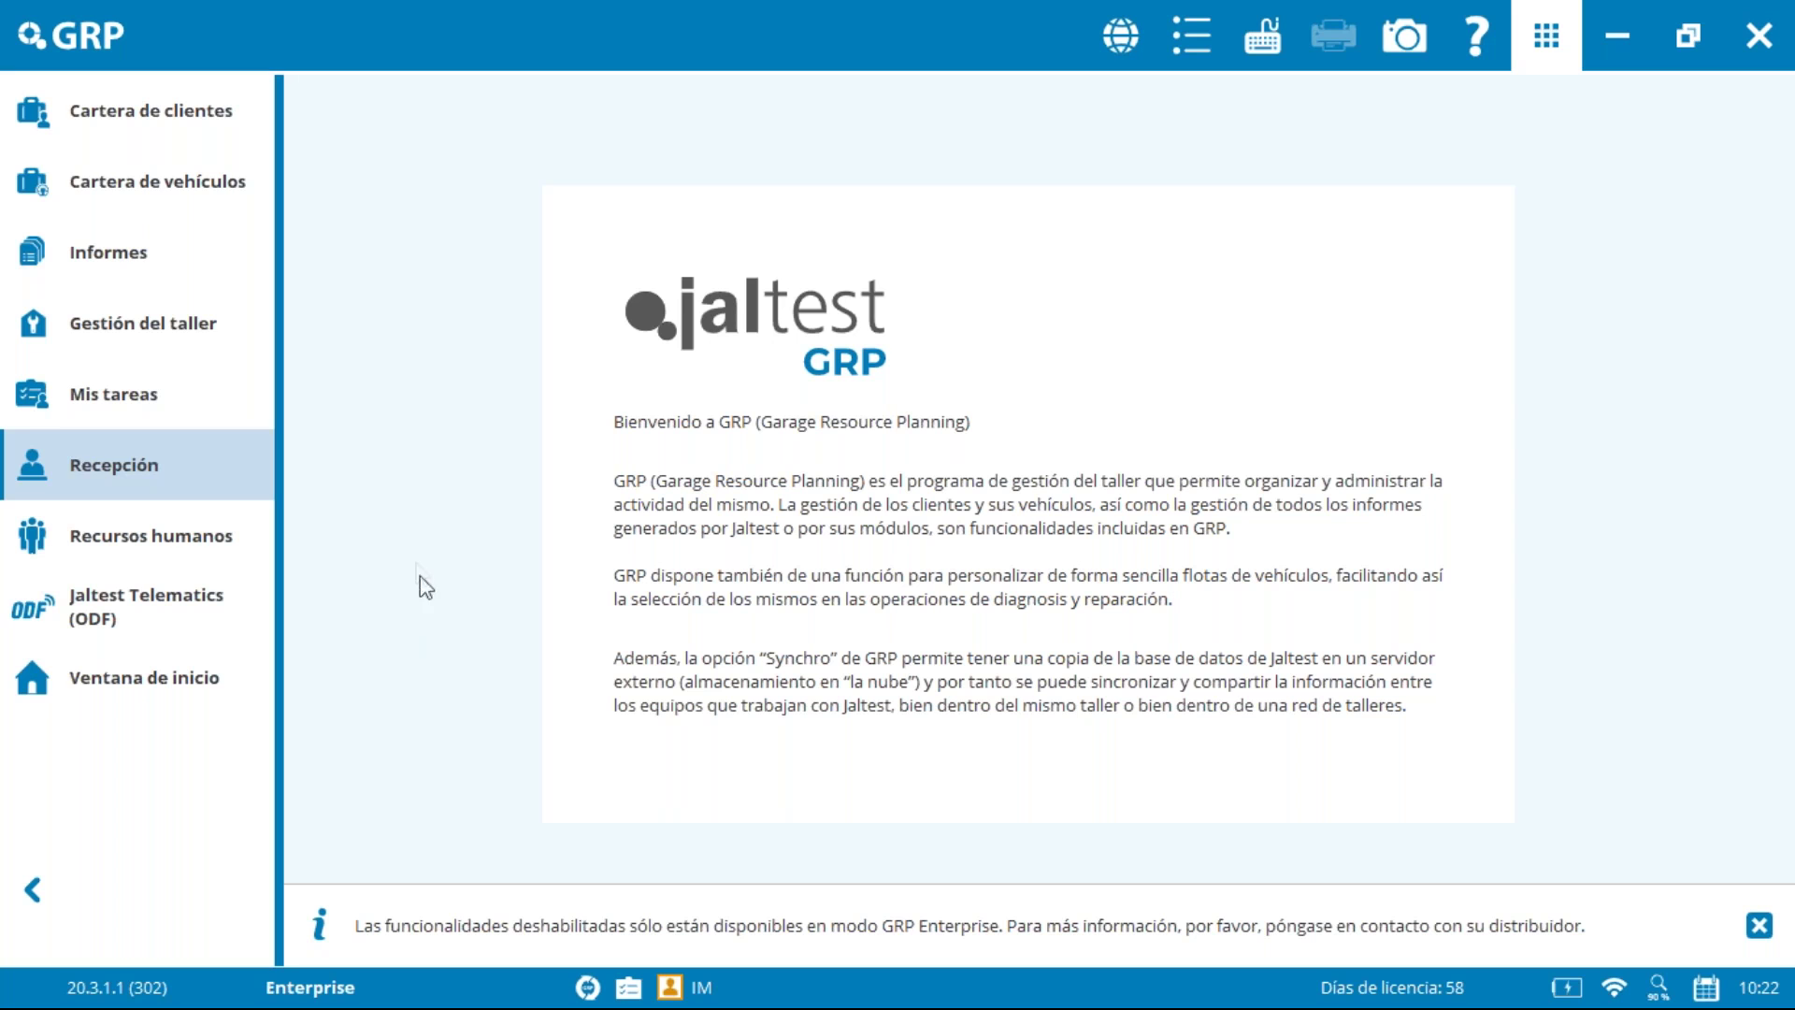
click(153, 106)
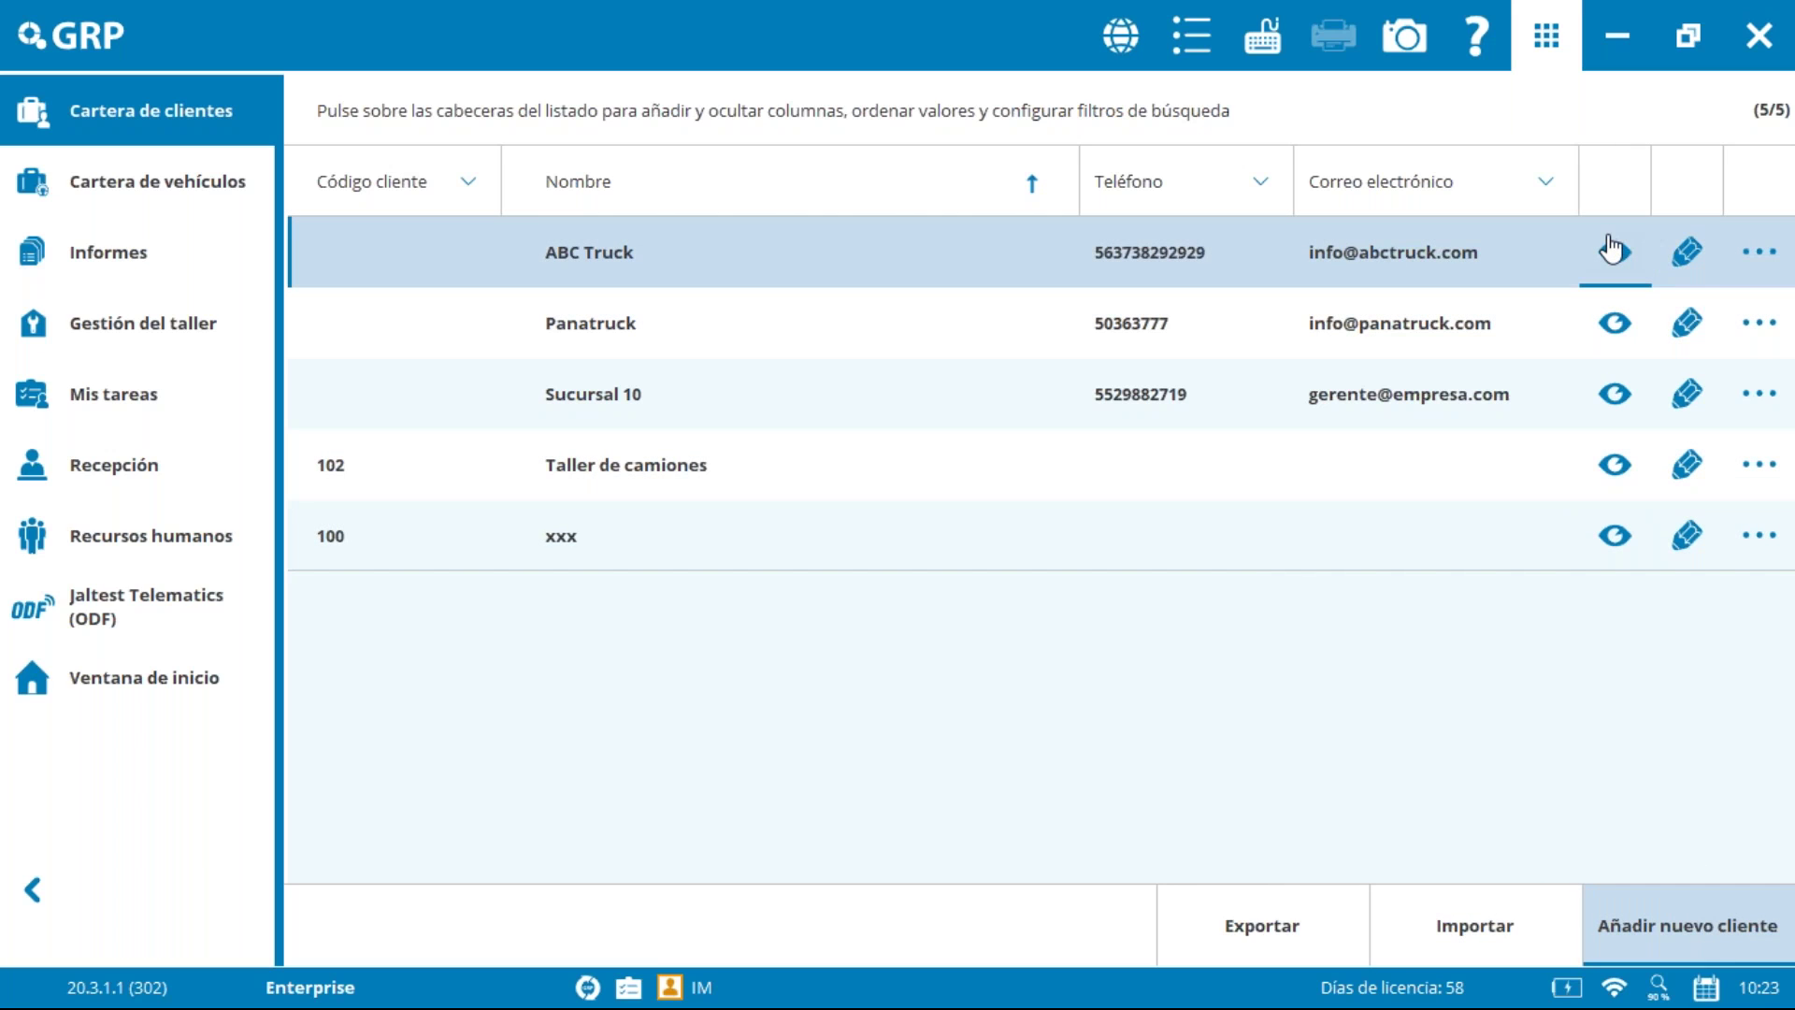
click(1692, 265)
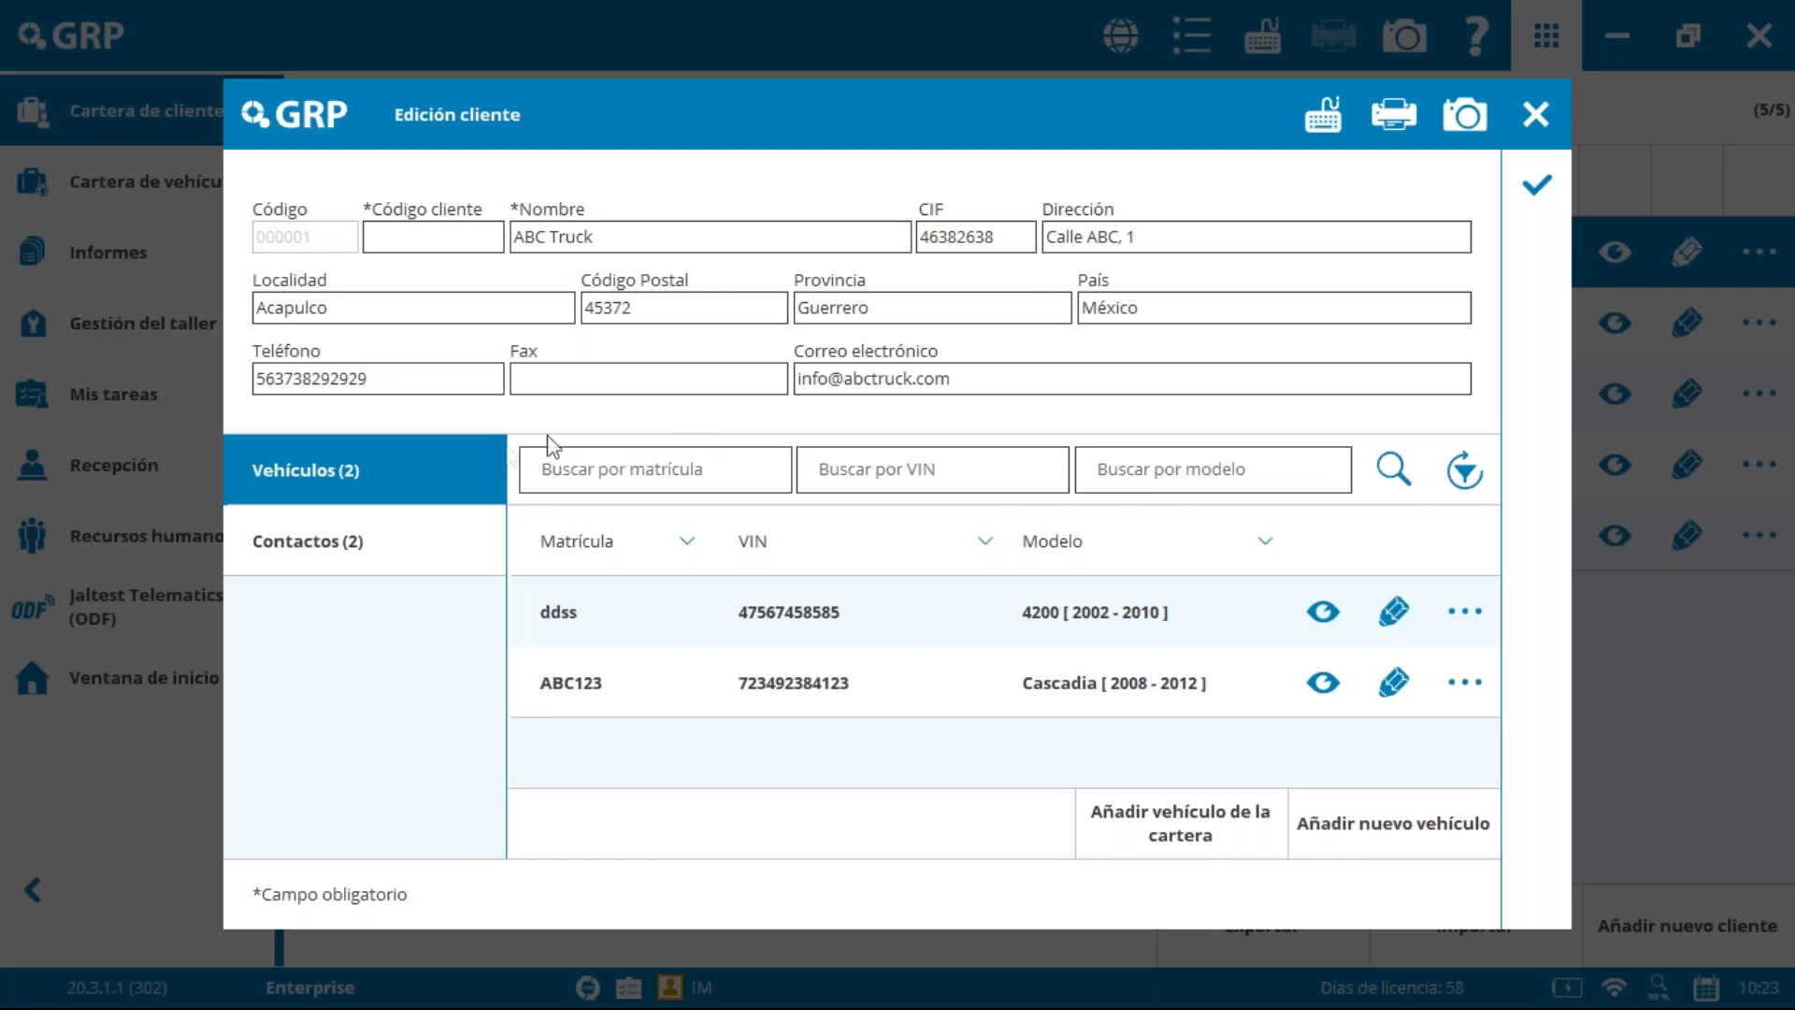
Step: Show the two contacts (mechanic and manager) on the ABC Truck client record
click(408, 233)
click(375, 564)
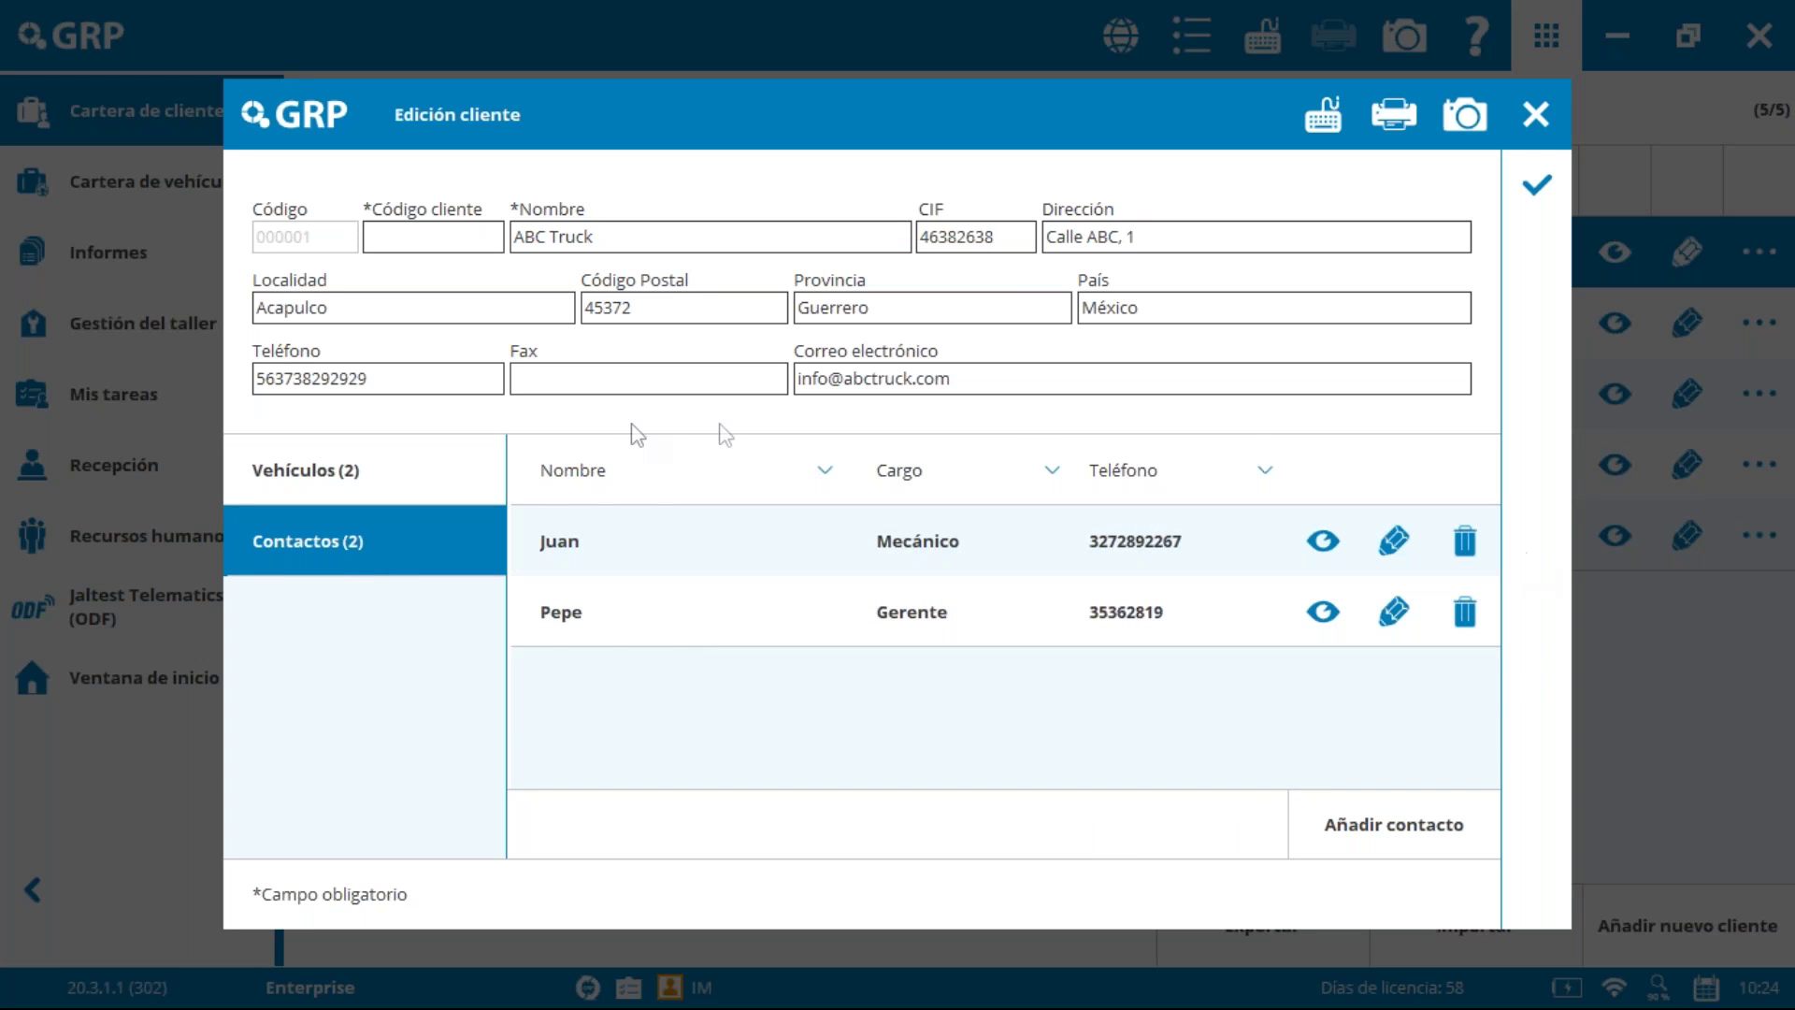
Step: Cancel a new ABC Truck contact and close the vehicle portfolio without linking anything
click(1418, 824)
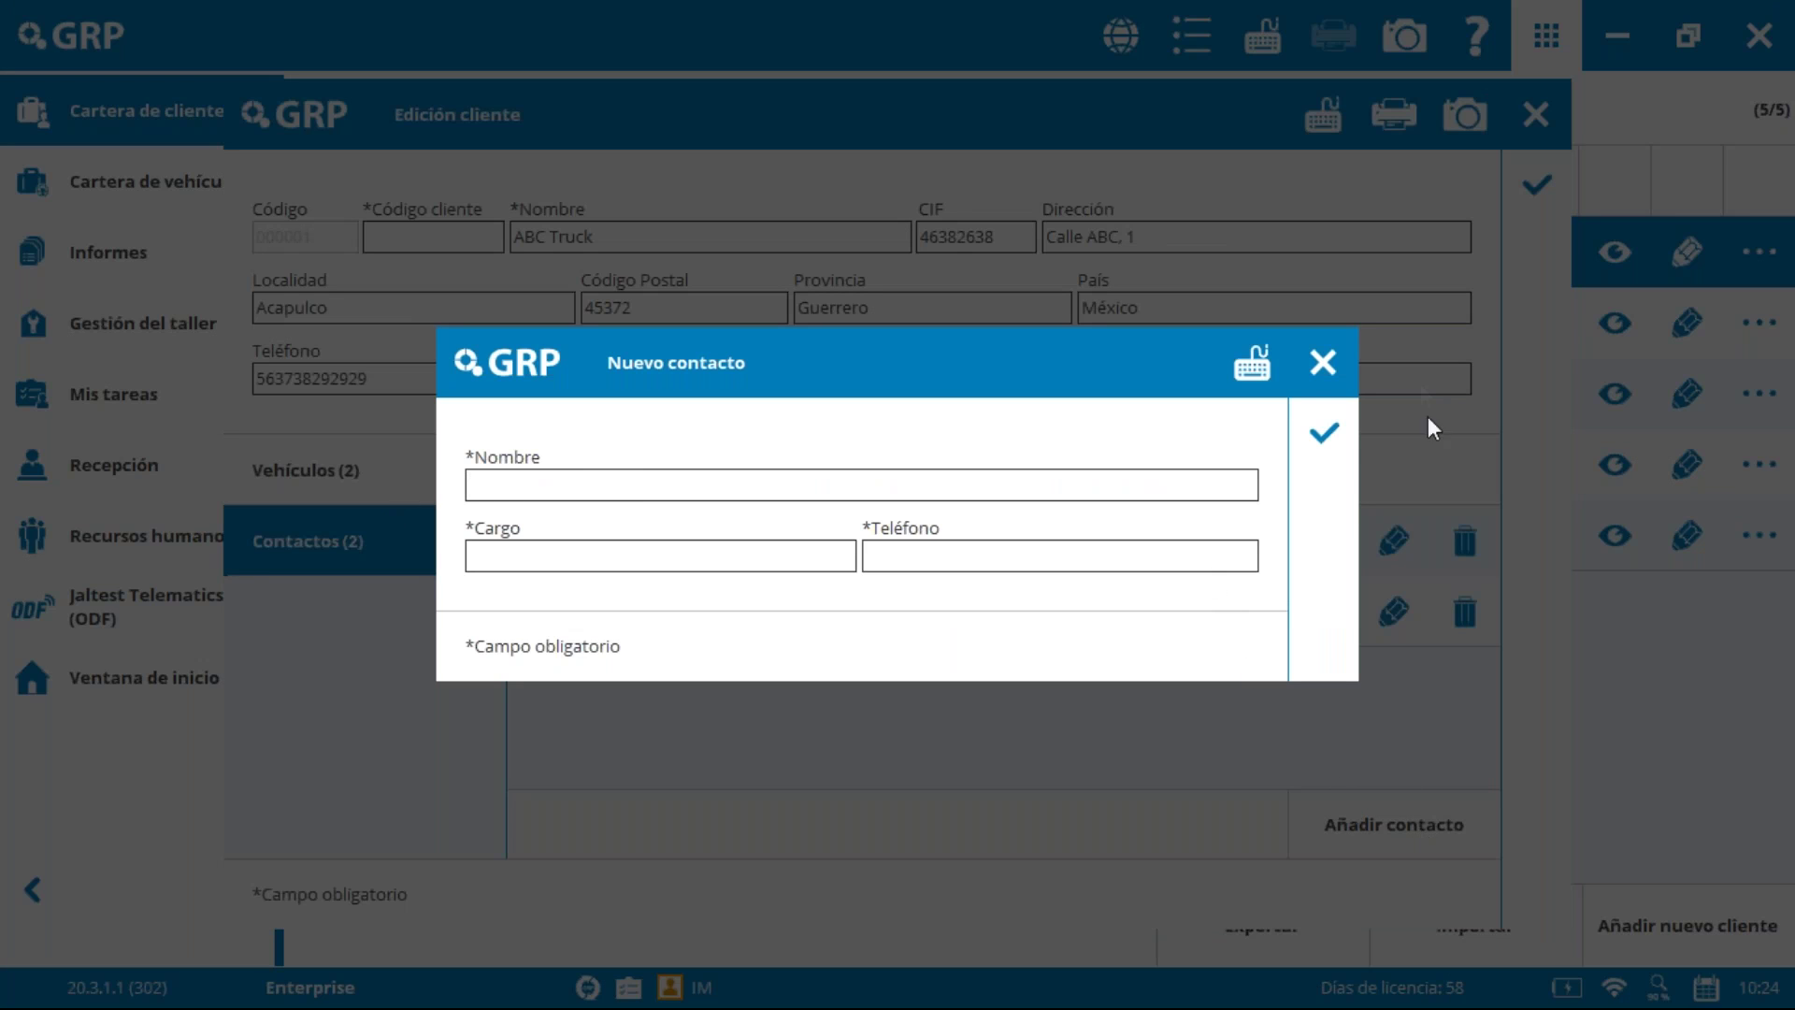
click(1321, 364)
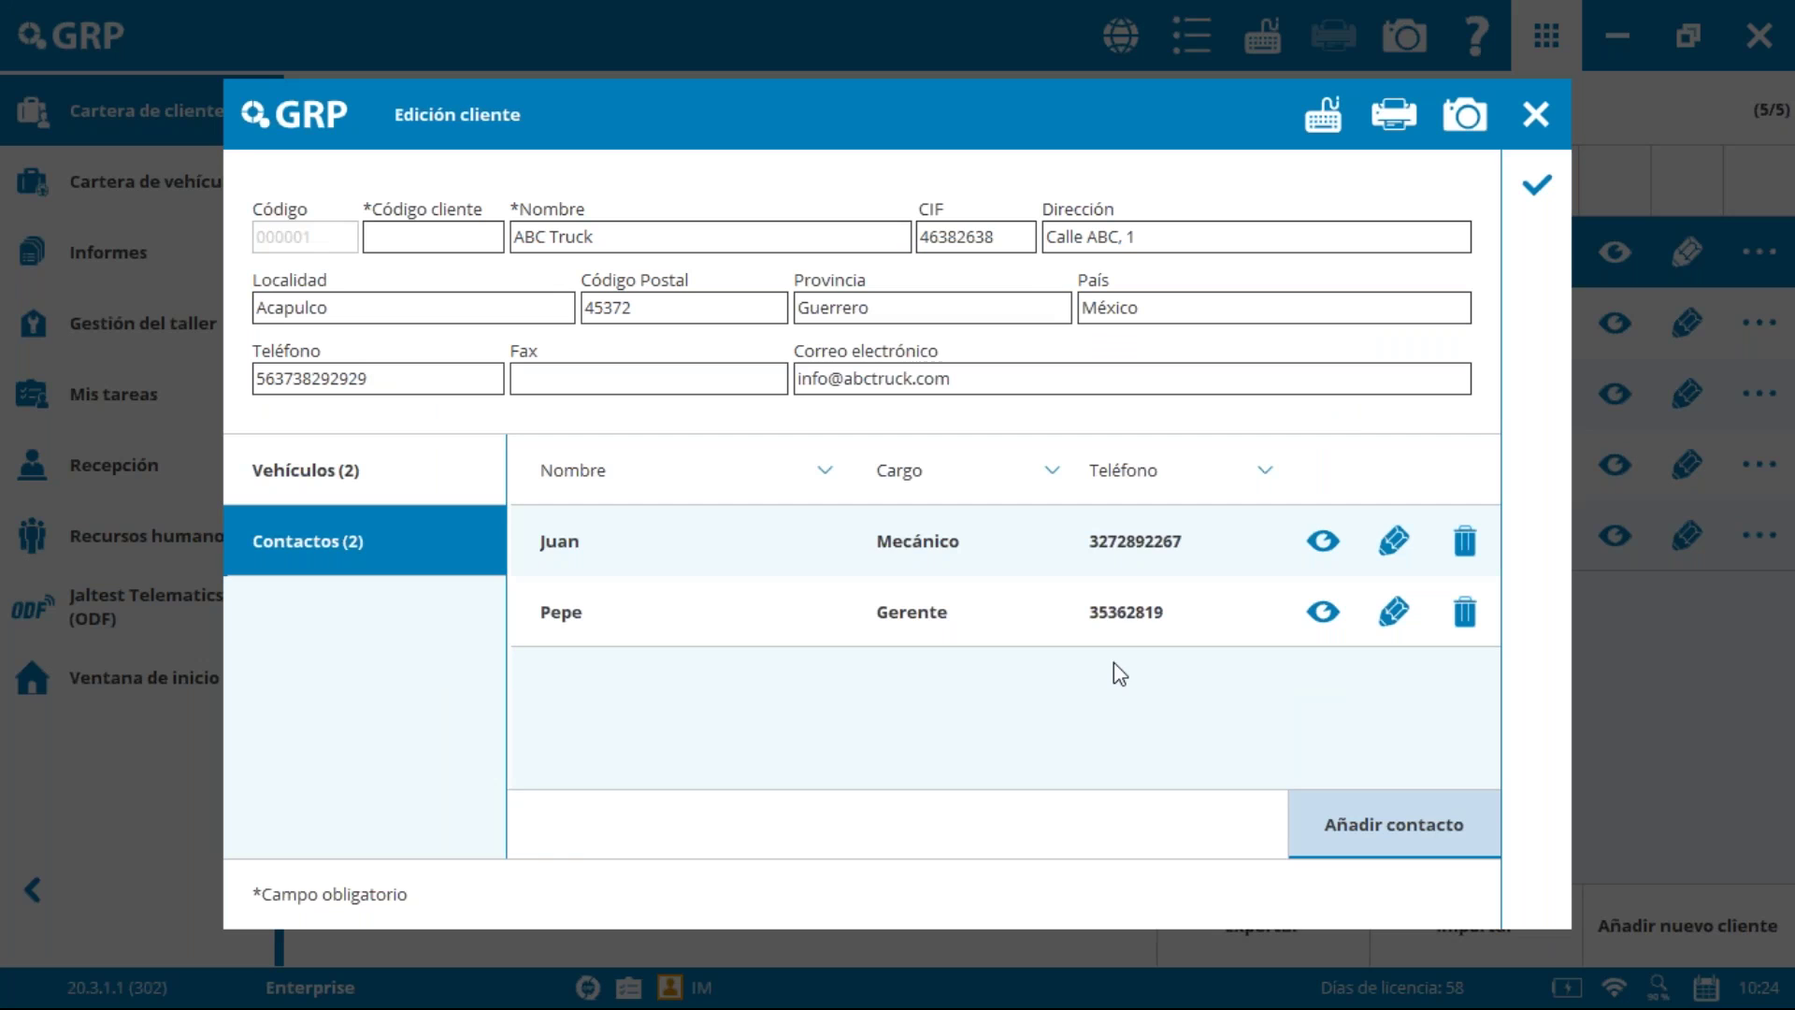
click(337, 478)
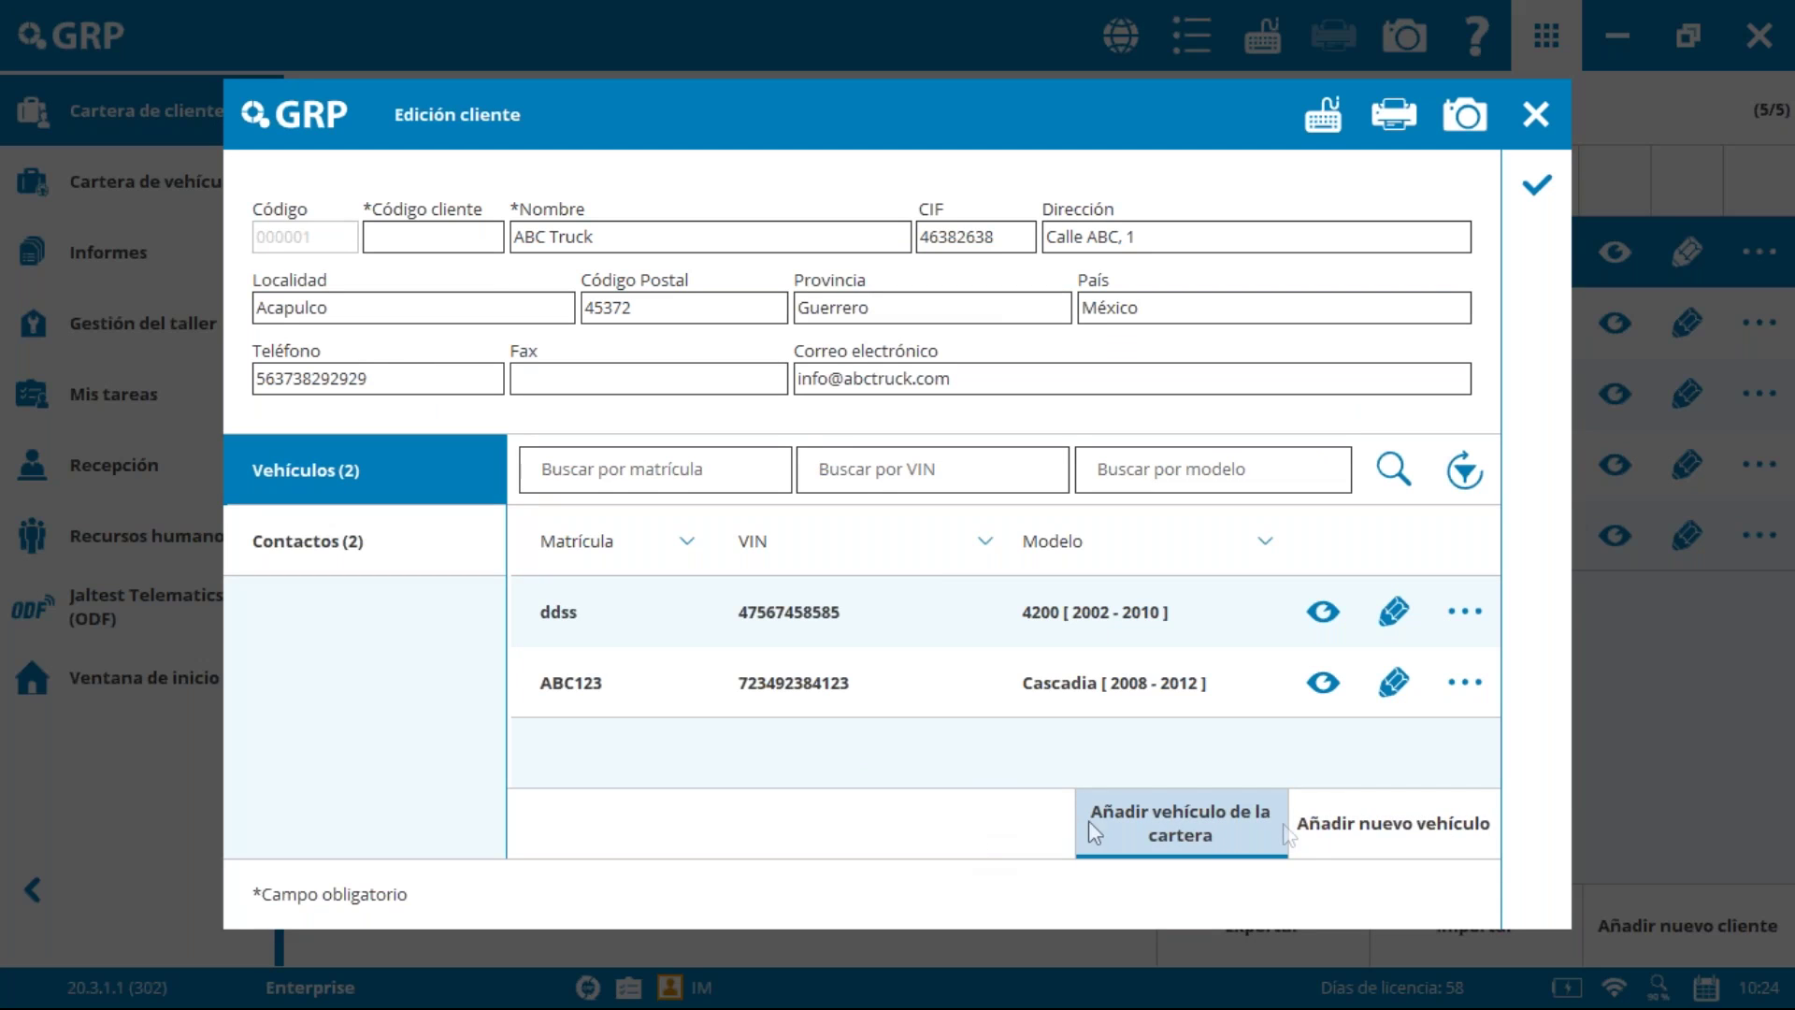
click(1170, 828)
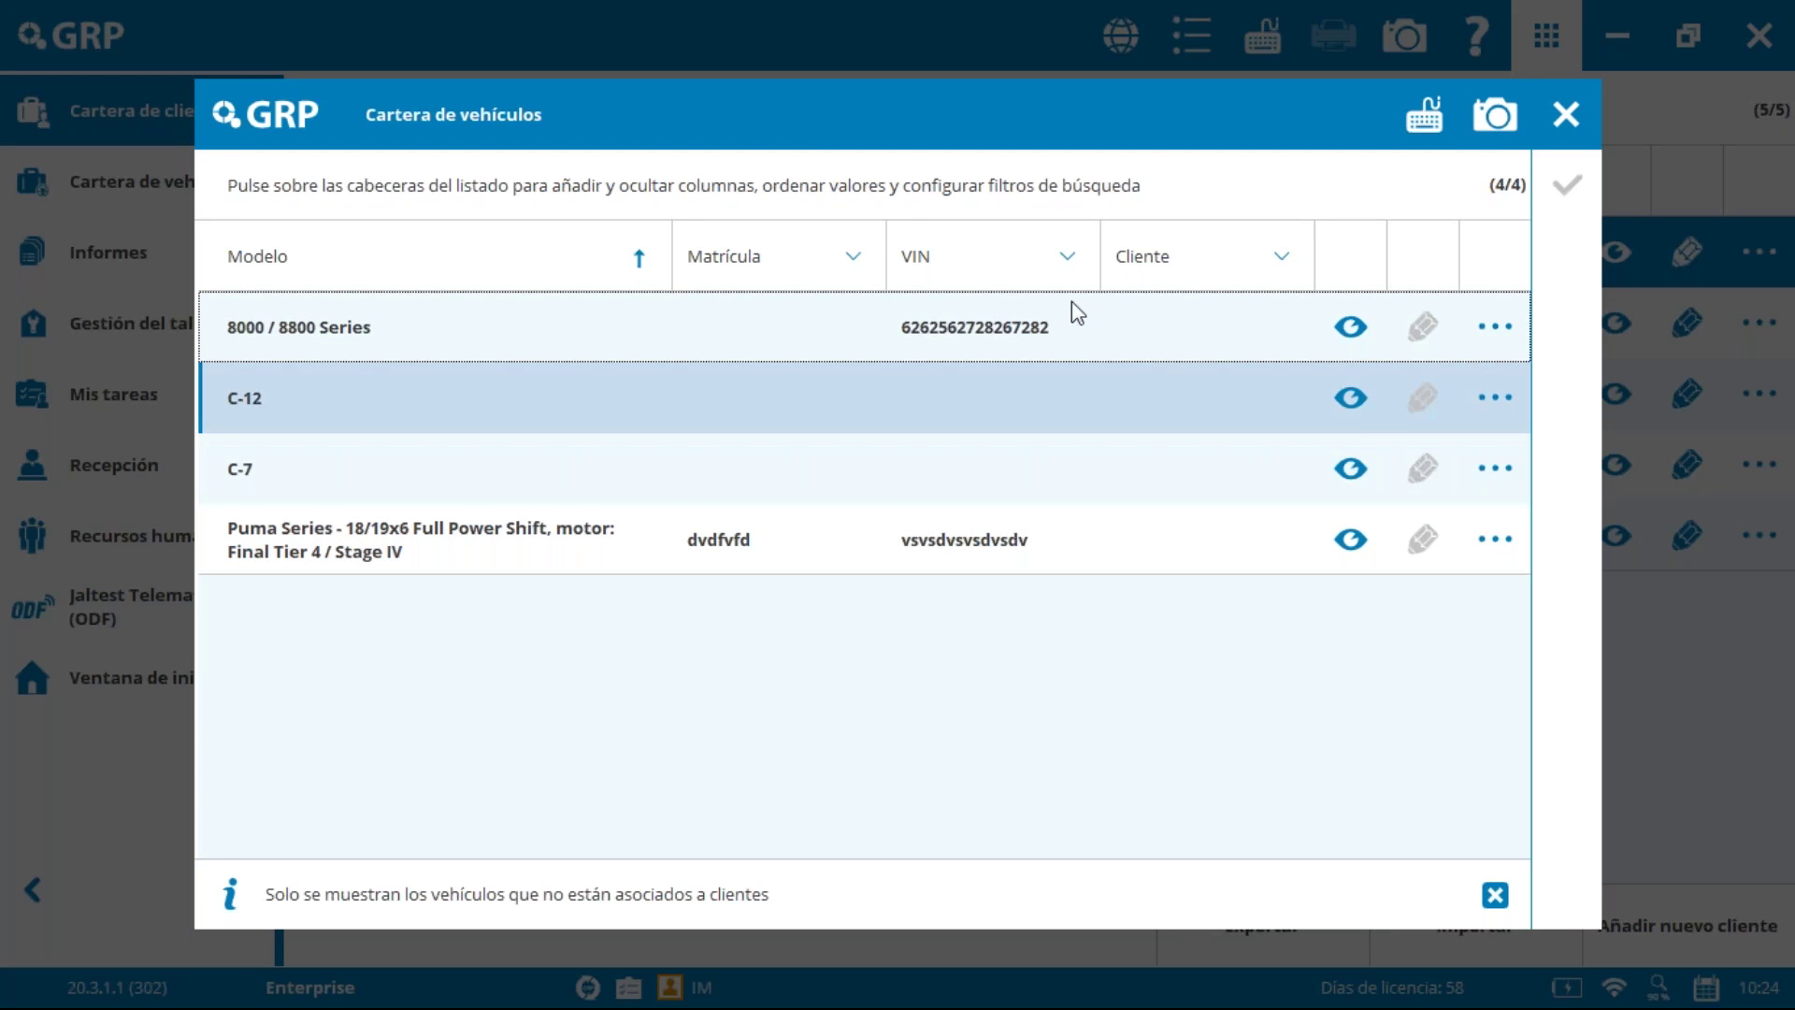
click(1565, 114)
Step: Abandon the new-vehicle form, close the ABC Truck record, and start a new client
click(1376, 827)
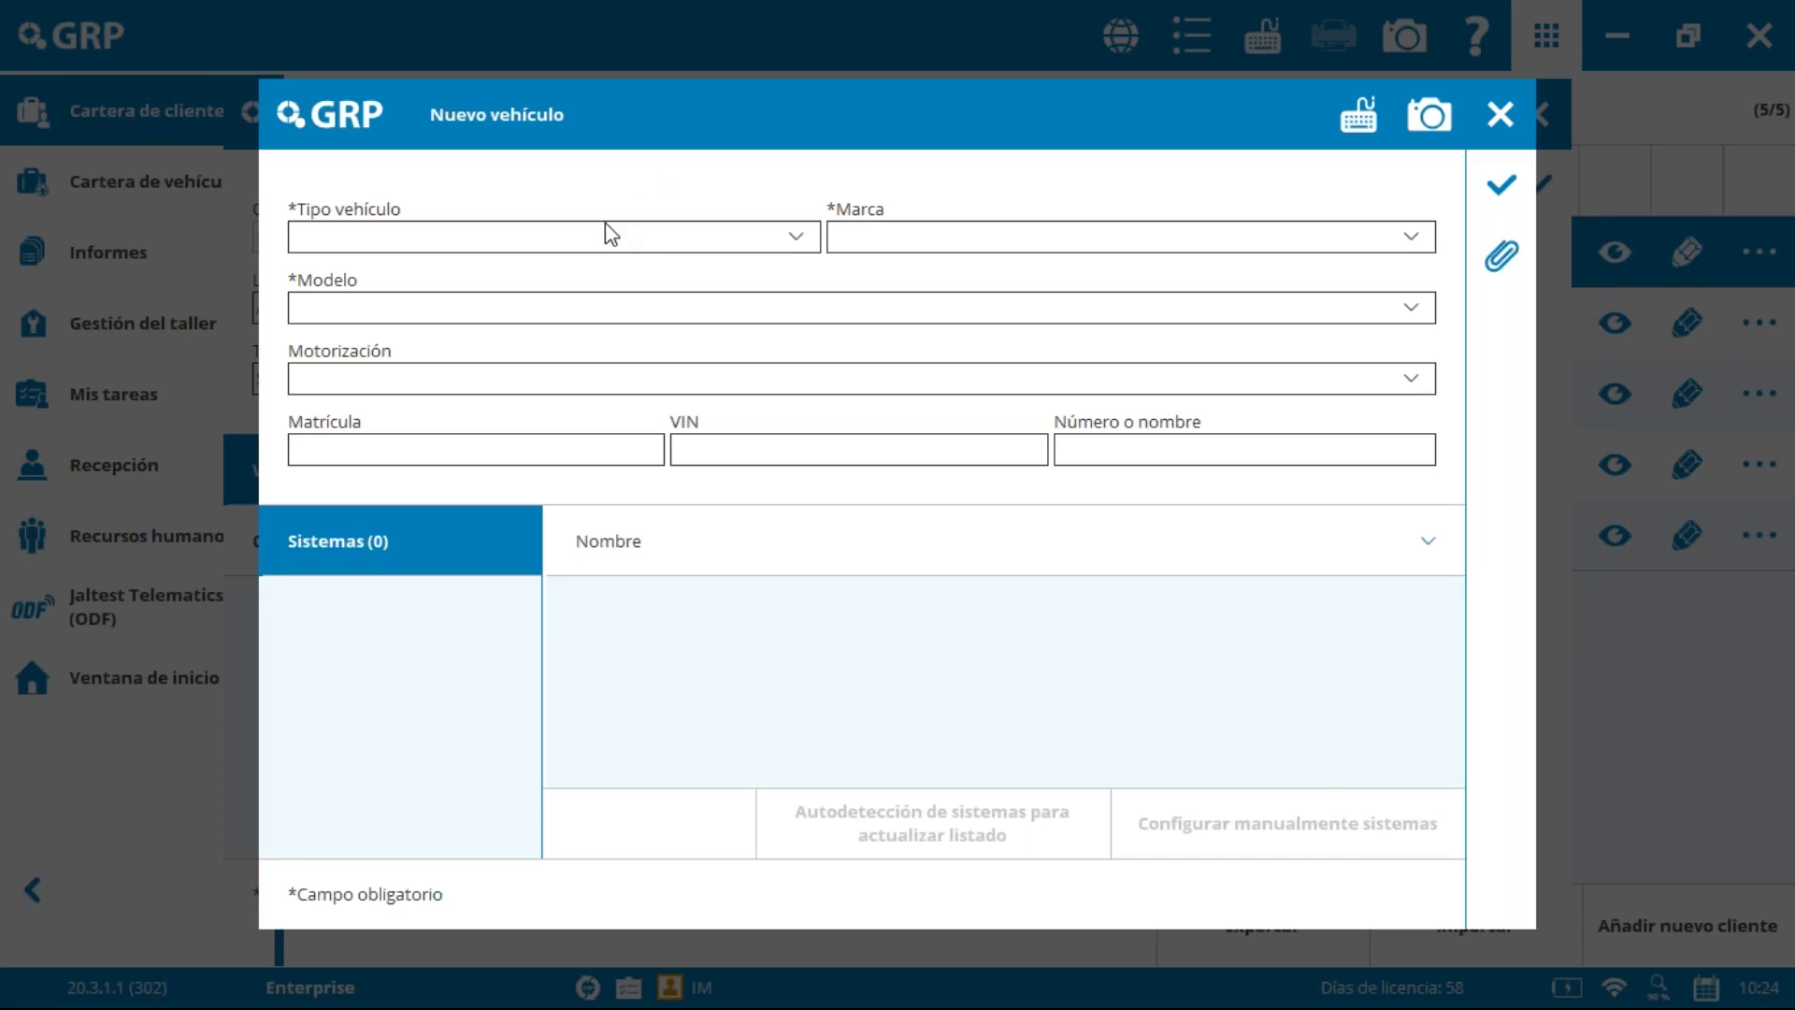
click(621, 239)
click(621, 238)
click(1499, 114)
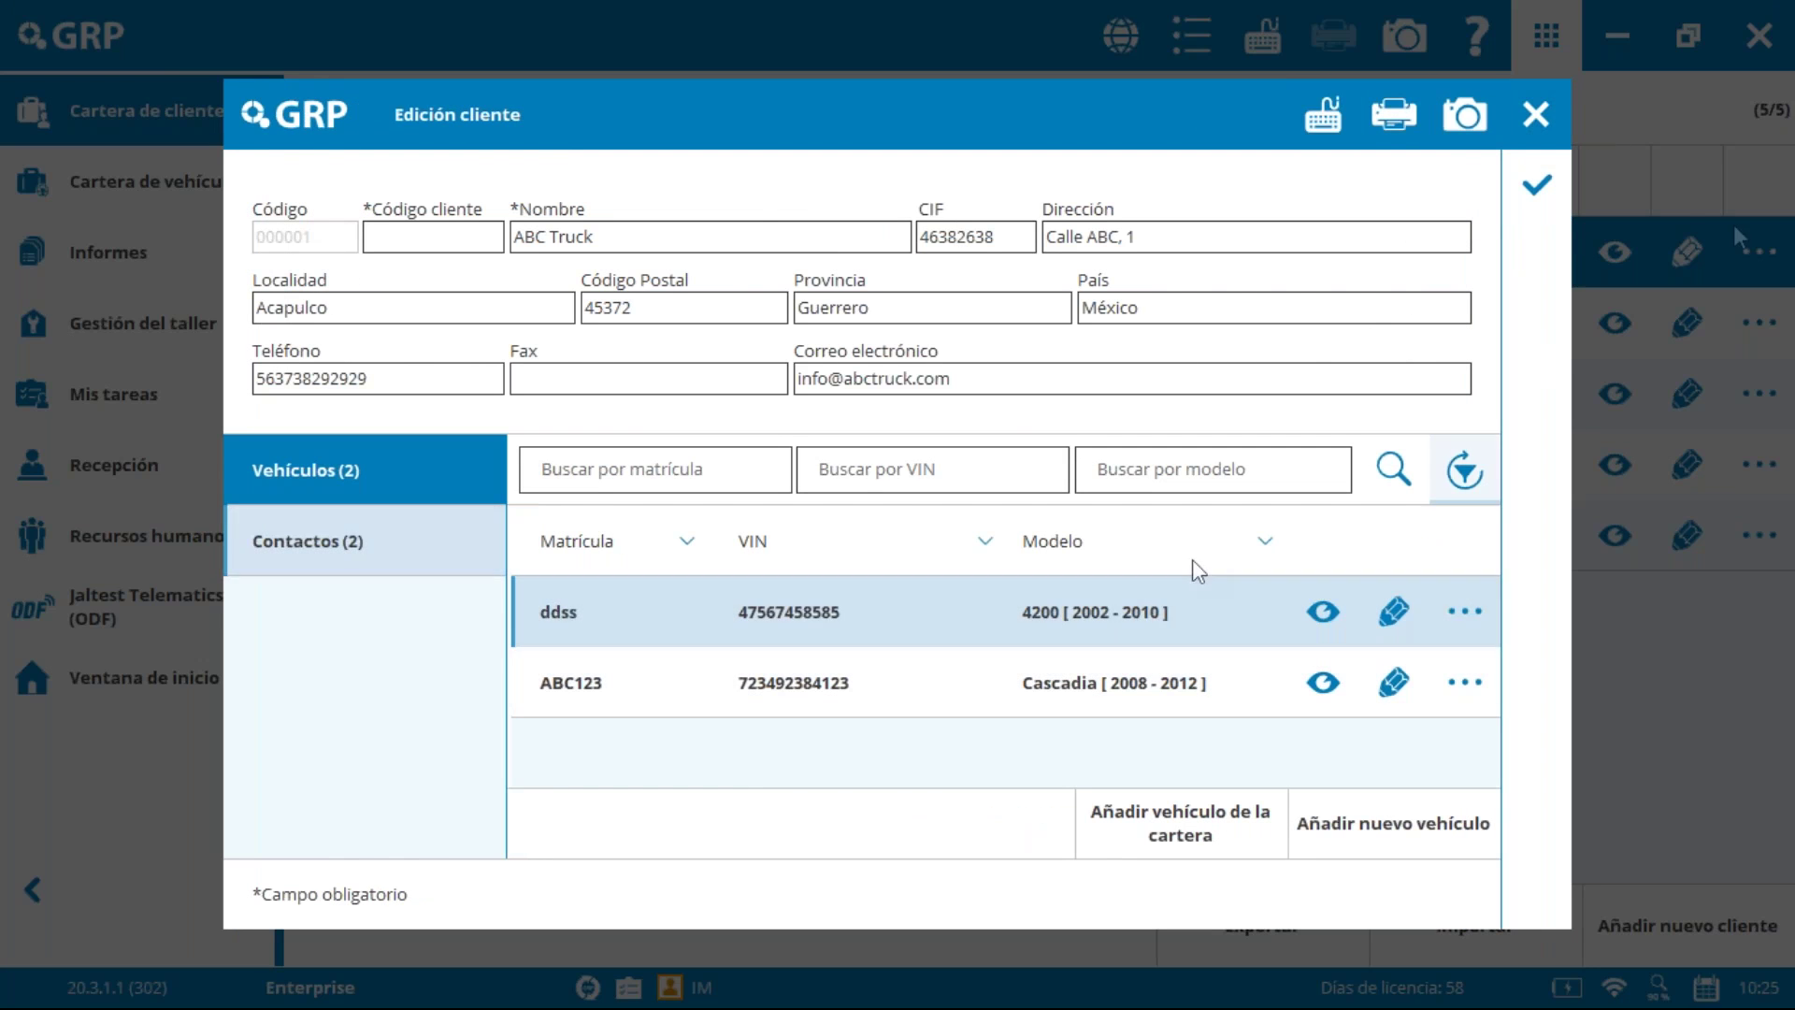
click(1528, 121)
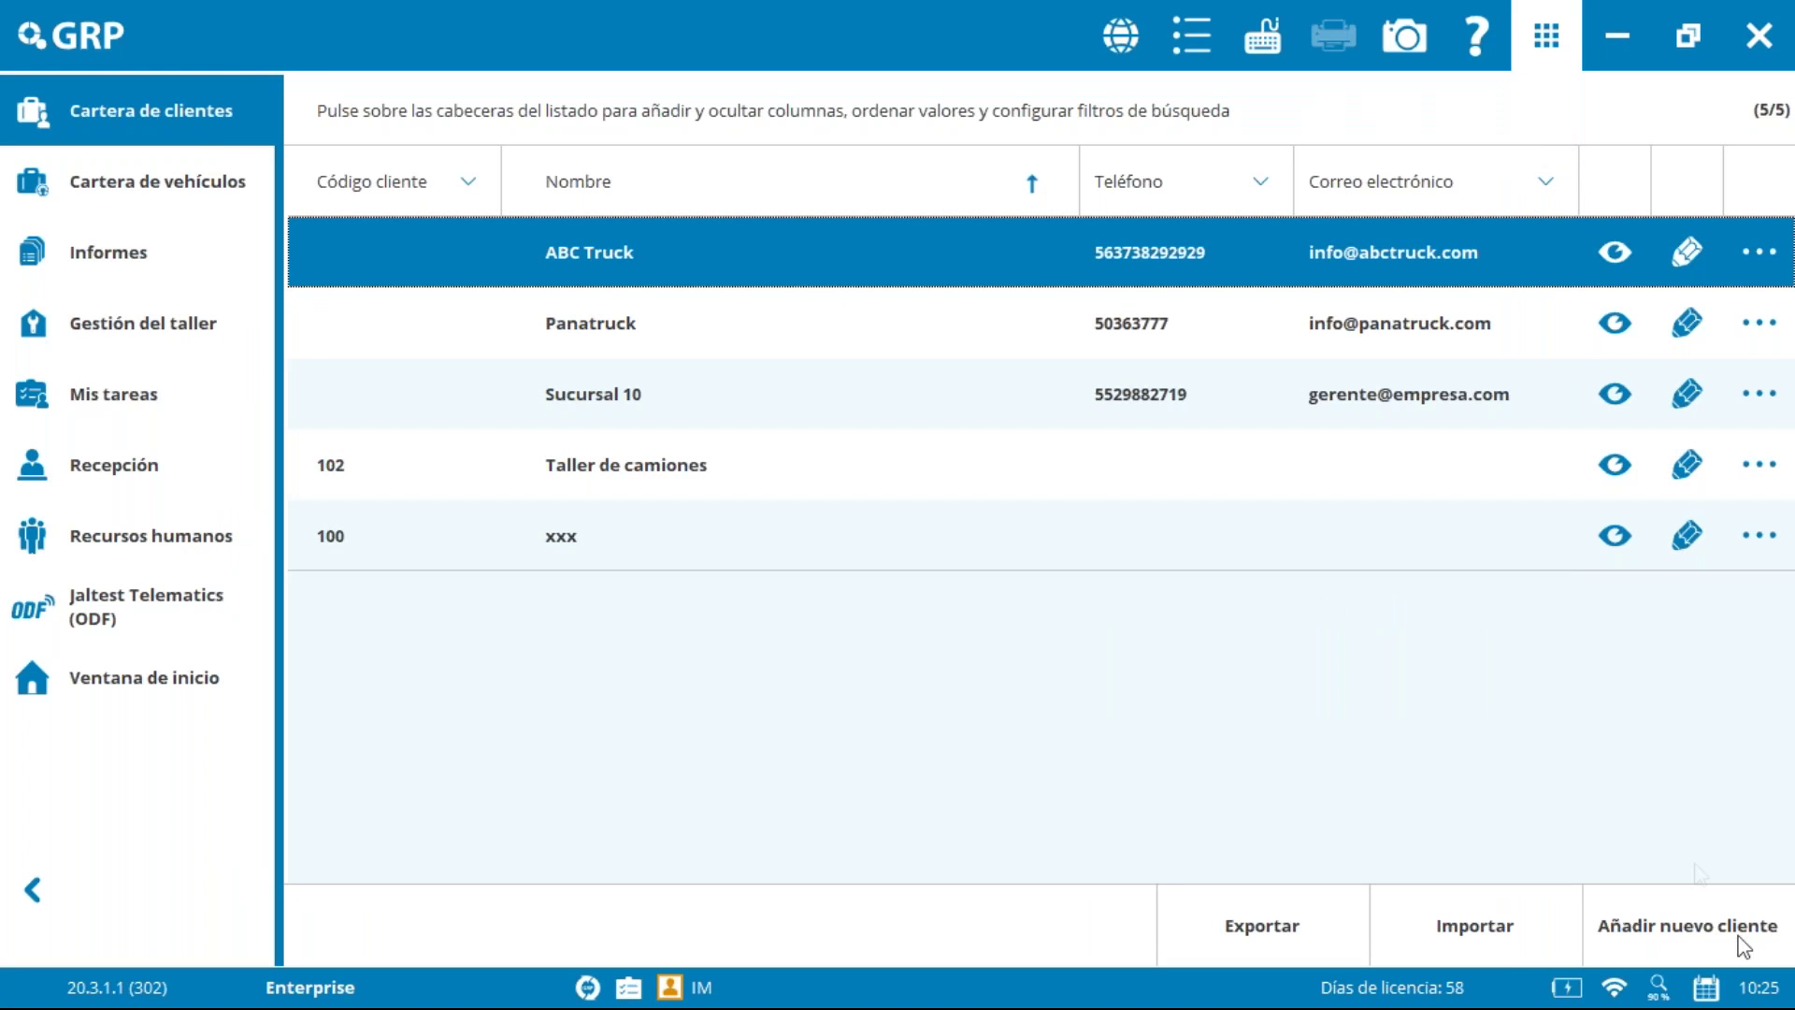
click(1709, 944)
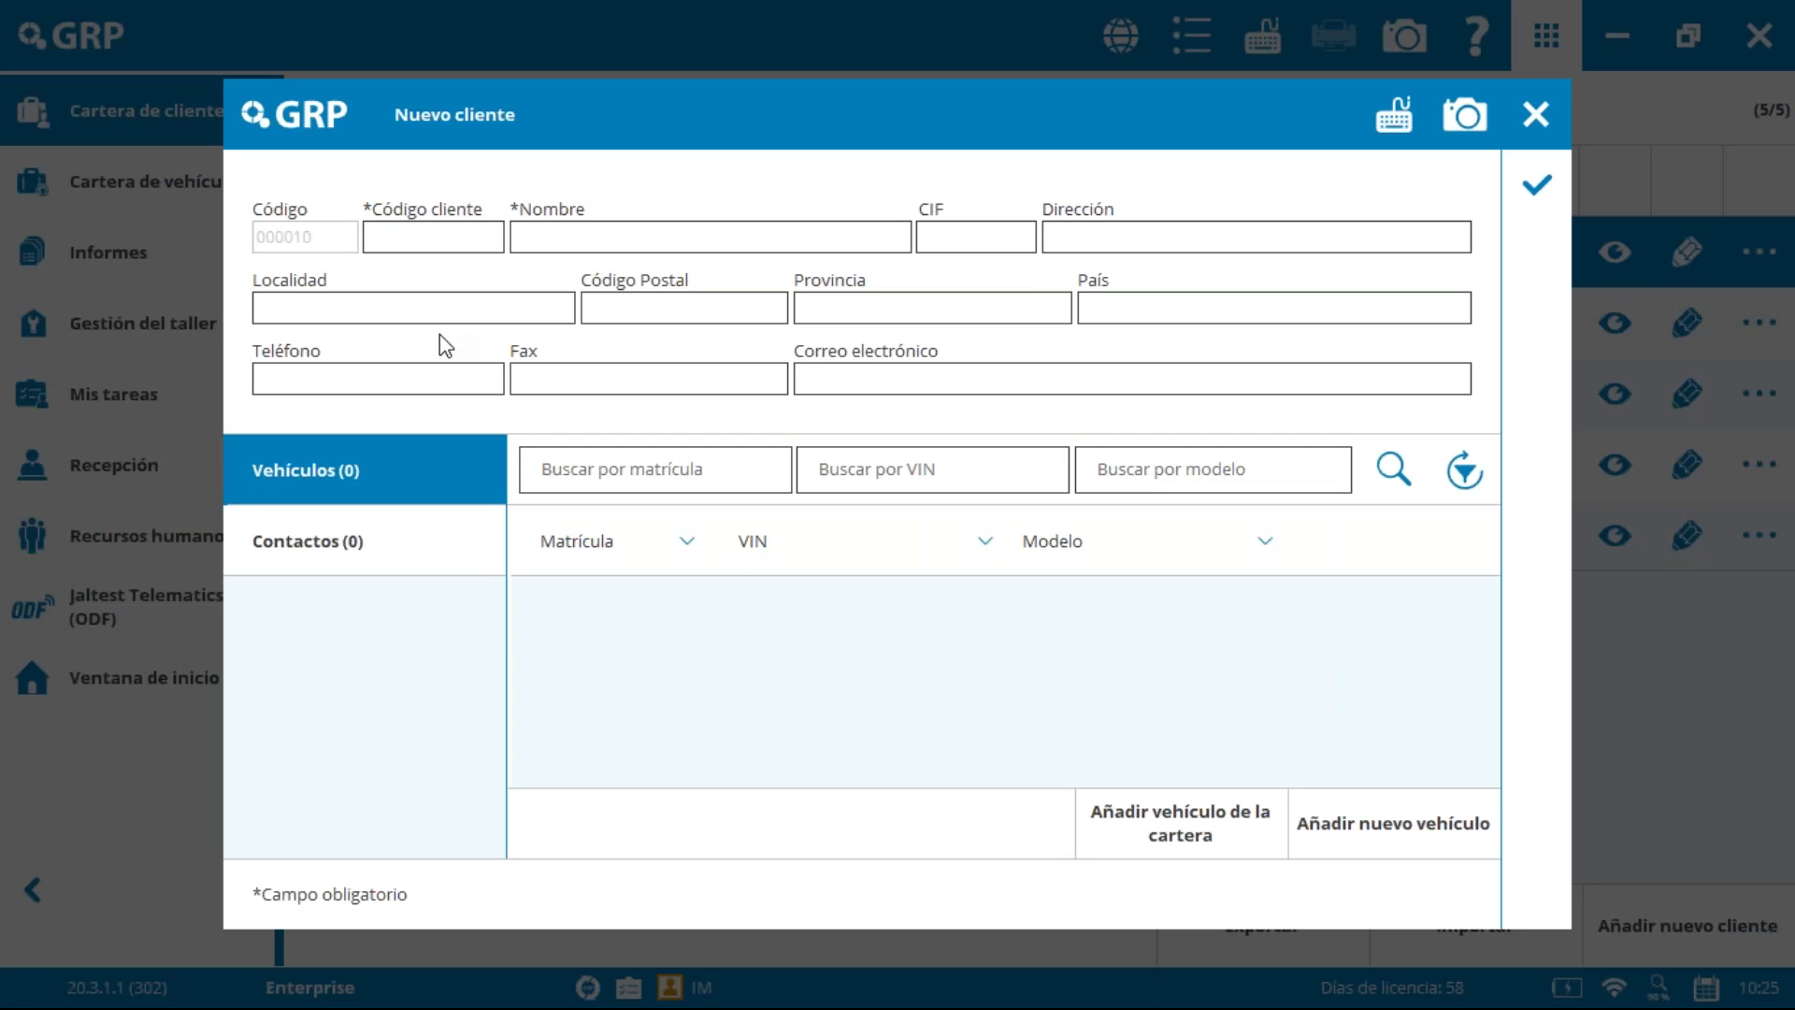
Step: Enter the customer code, name 'Truck Company', tax ID and street address for the new client
text(150)
key(Tab)
text(Truck Company)
key(Tab)
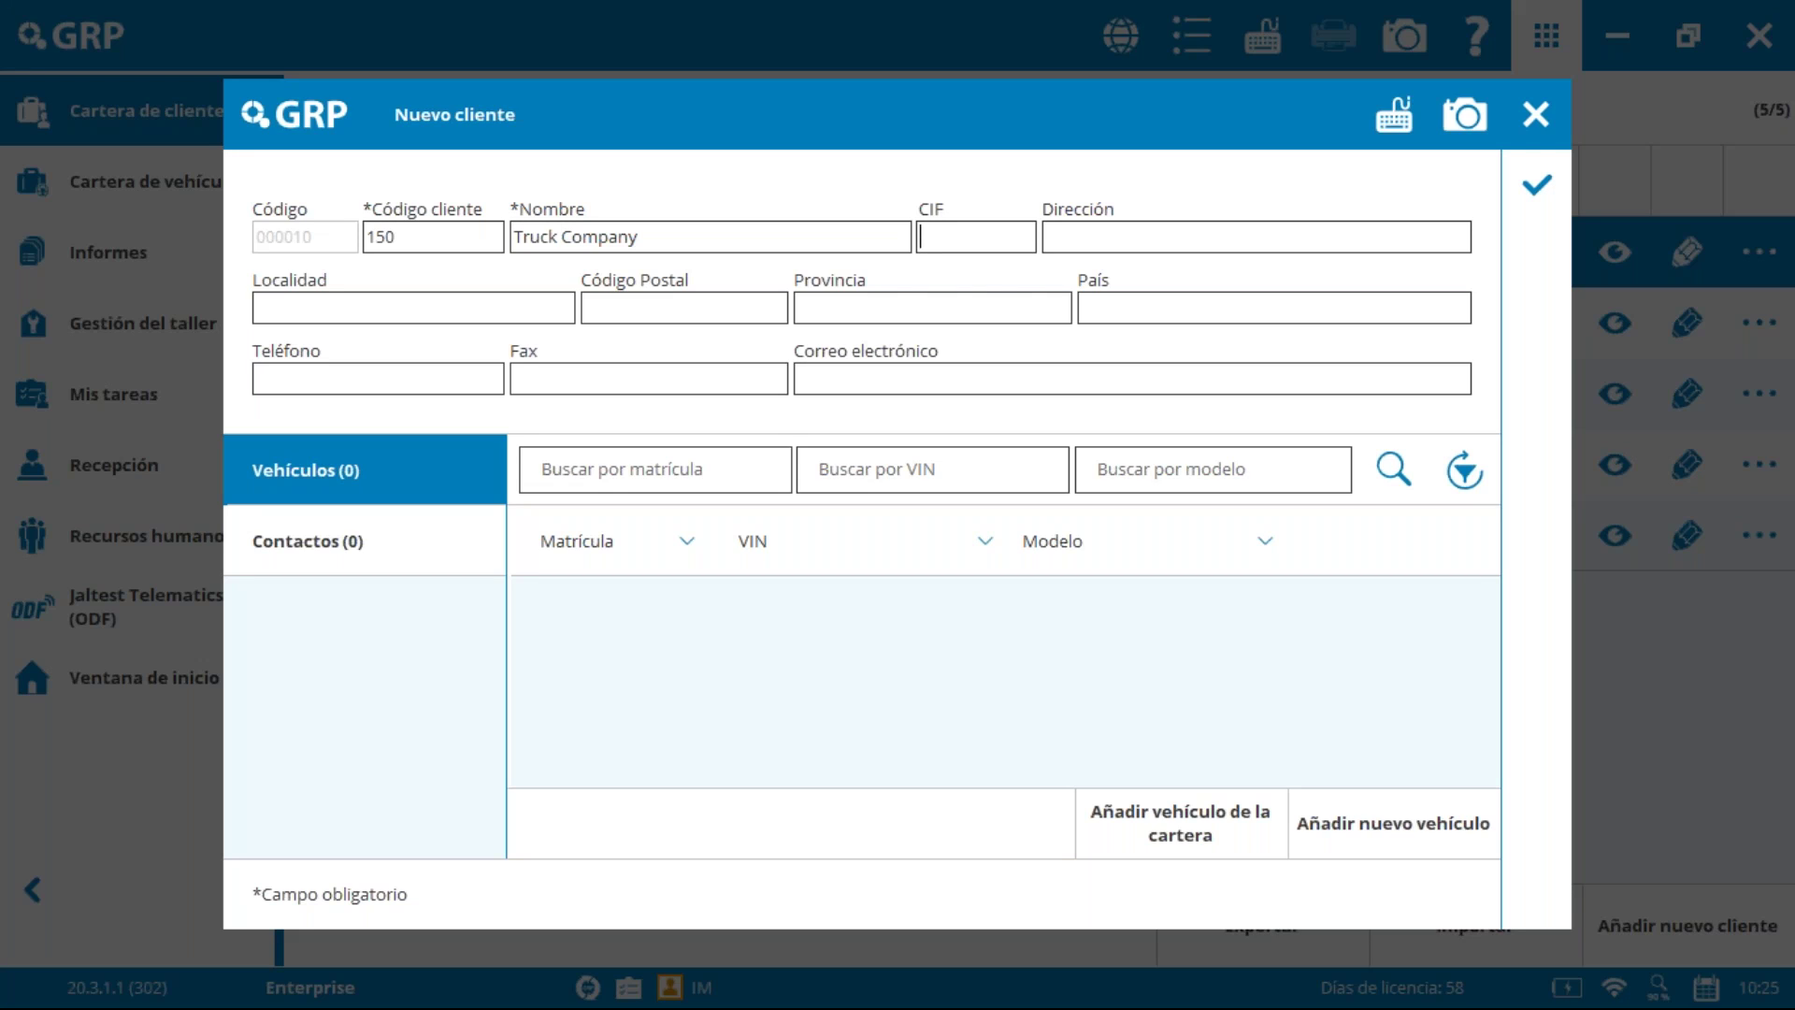
click(1225, 245)
text(lle, 1)
click(1082, 240)
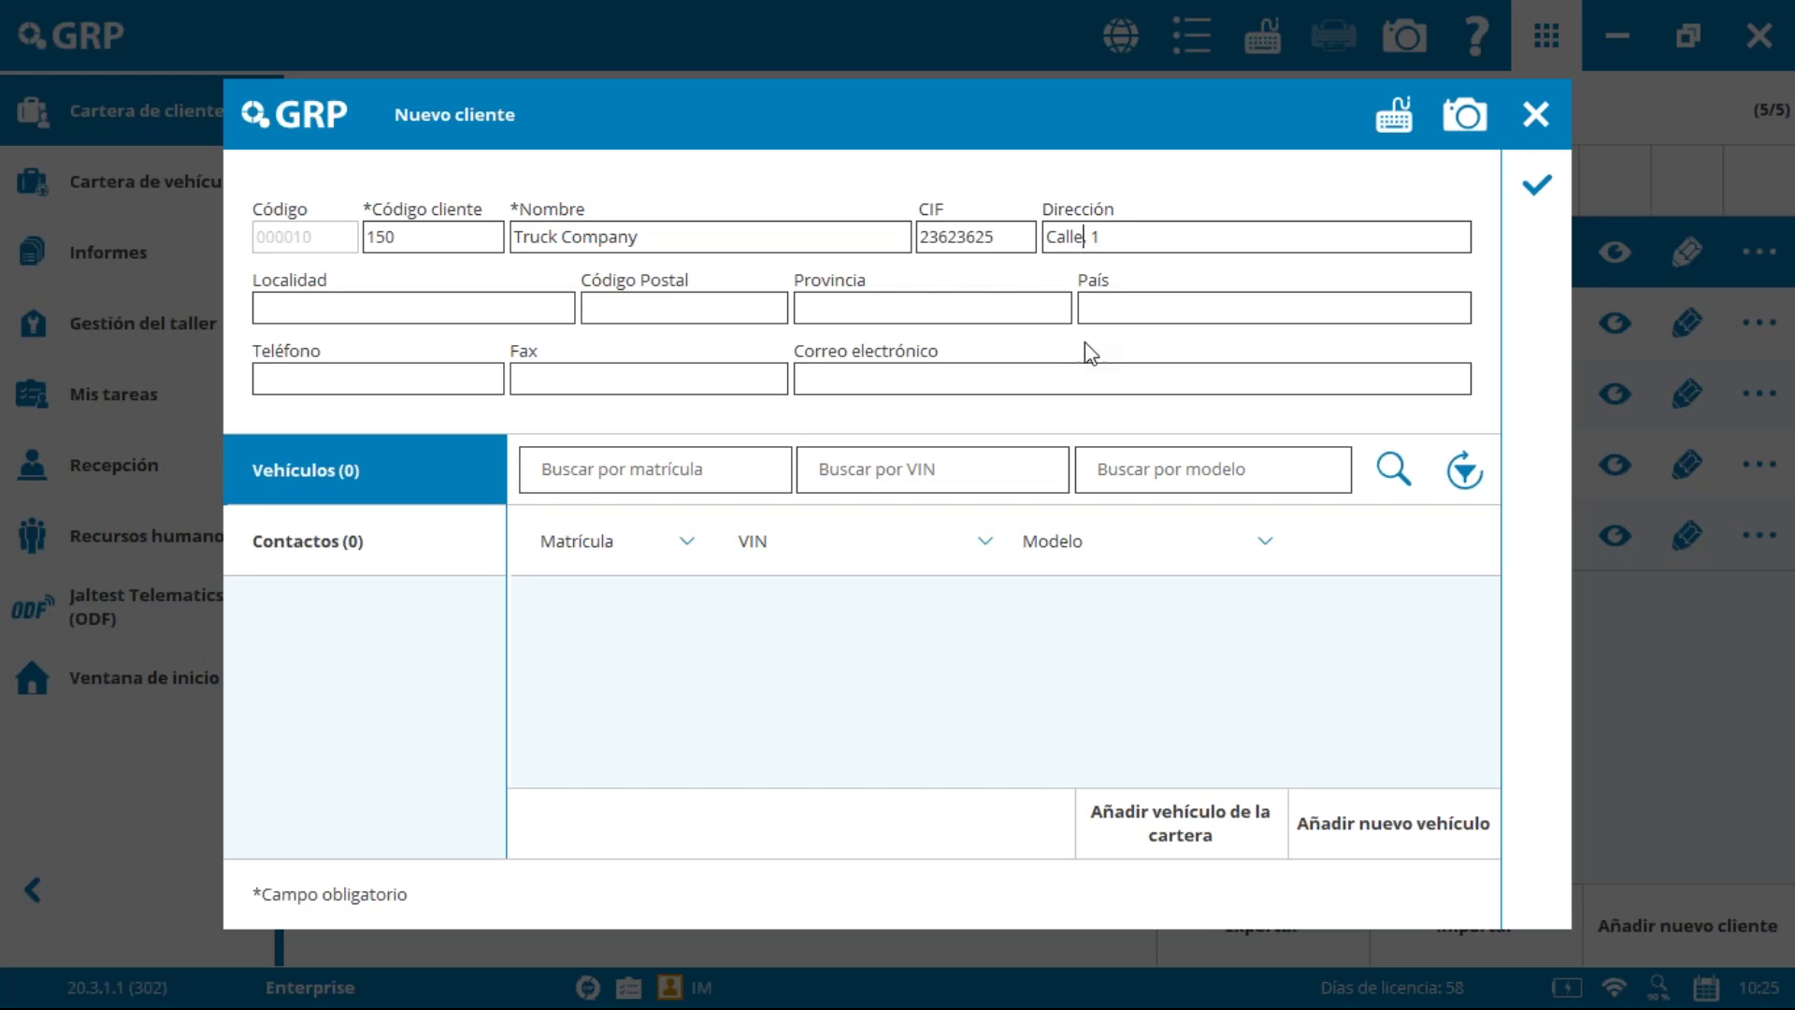
text(Simulada)
Step: Fill in city Miami, postal code, province Florida, country USA, plus the company phone and e-mail
click(428, 313)
text(Miami)
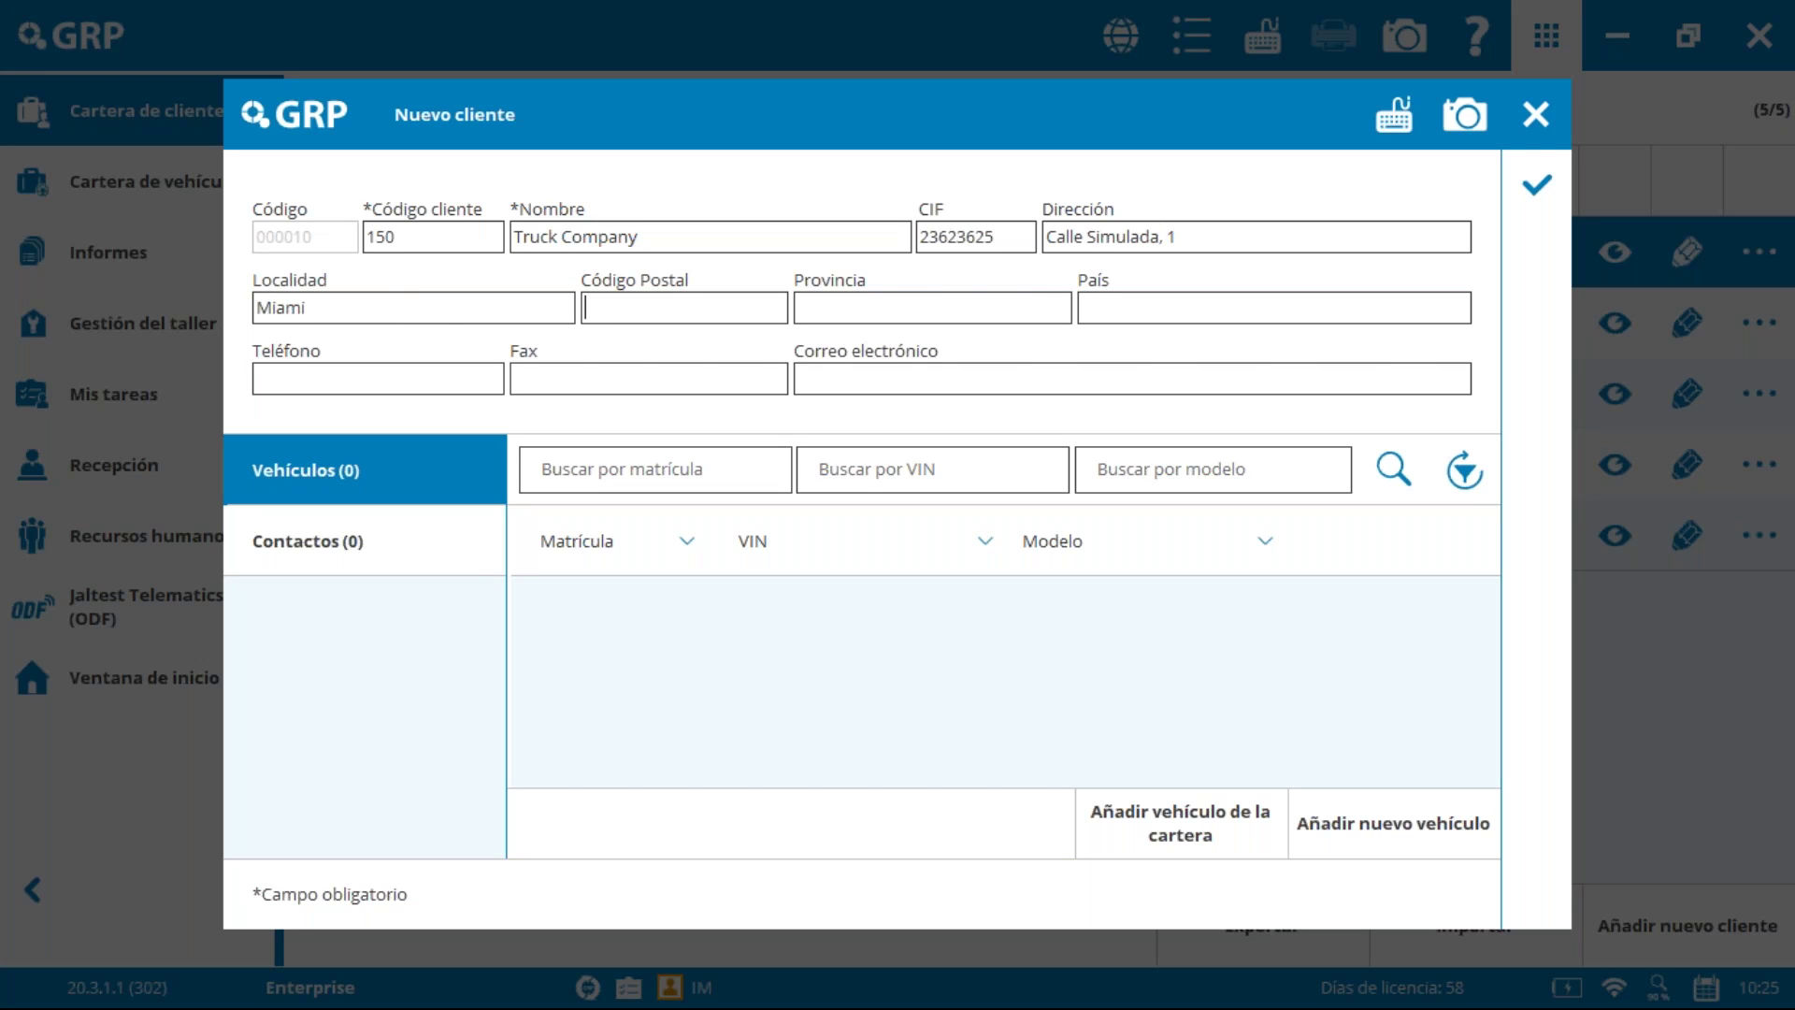
text(33763)
click(974, 317)
text(Florida)
key(Tab)
text(USA)
click(319, 390)
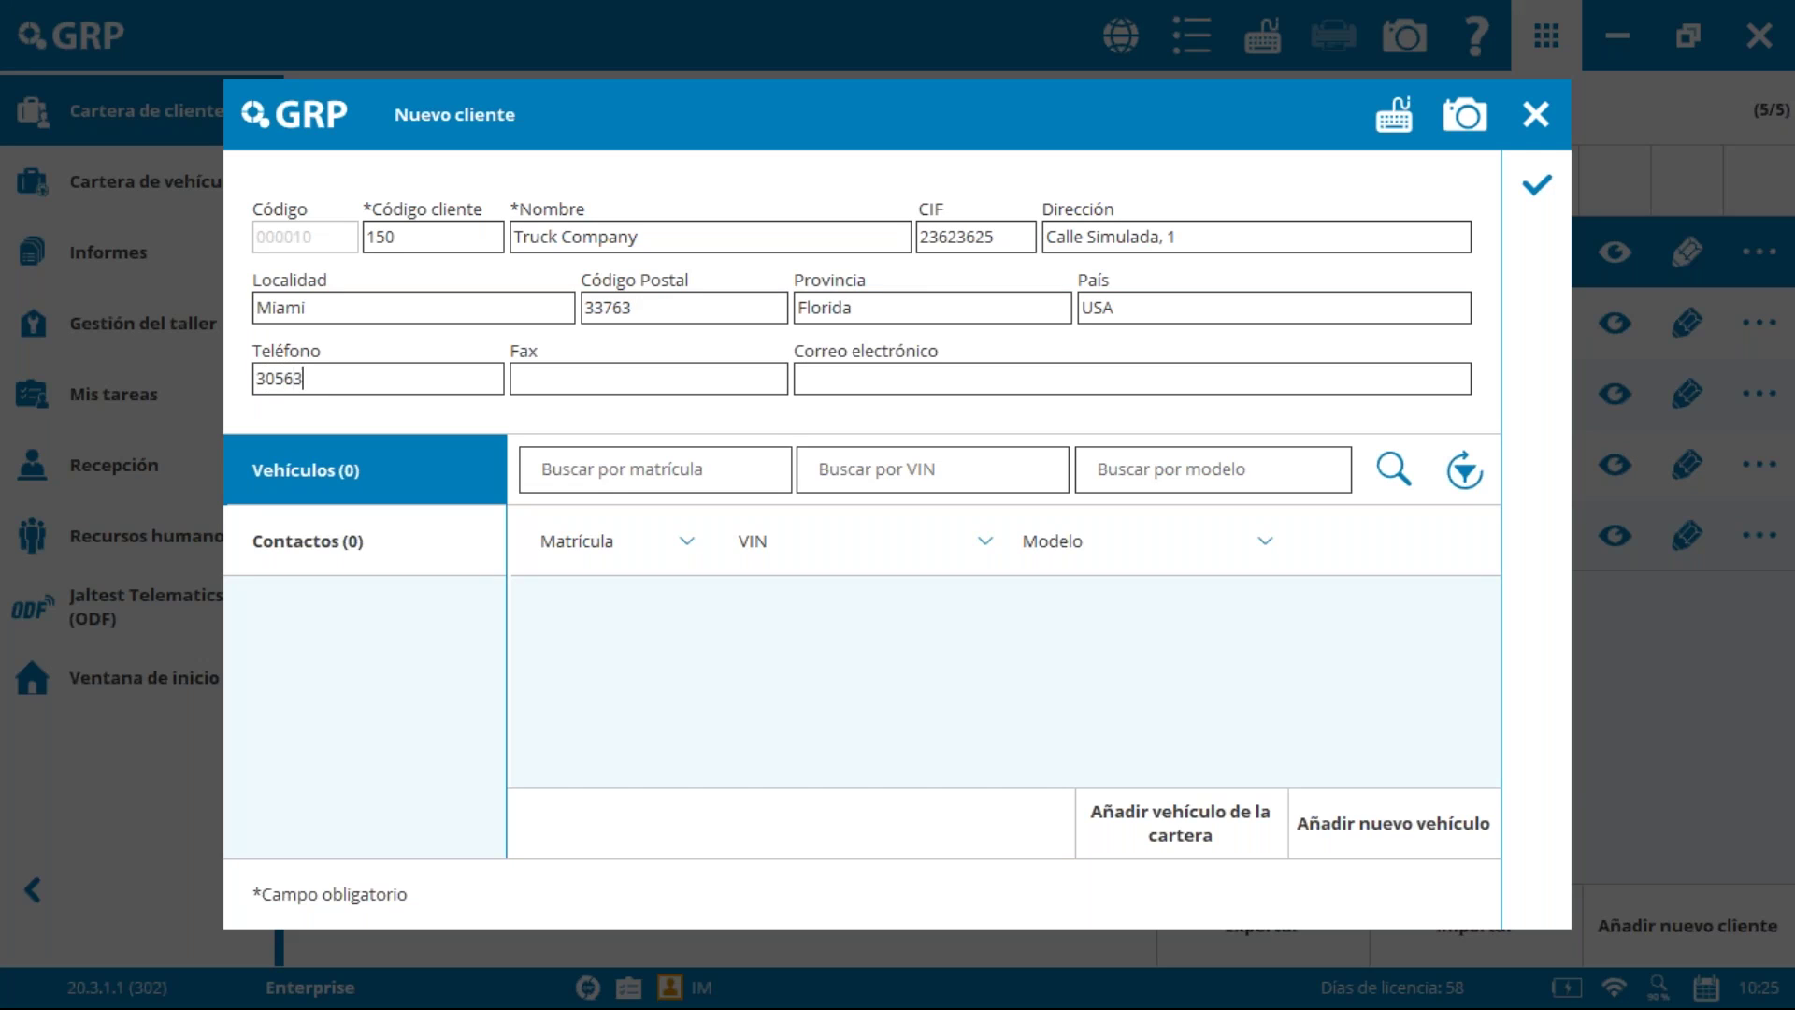
click(1047, 379)
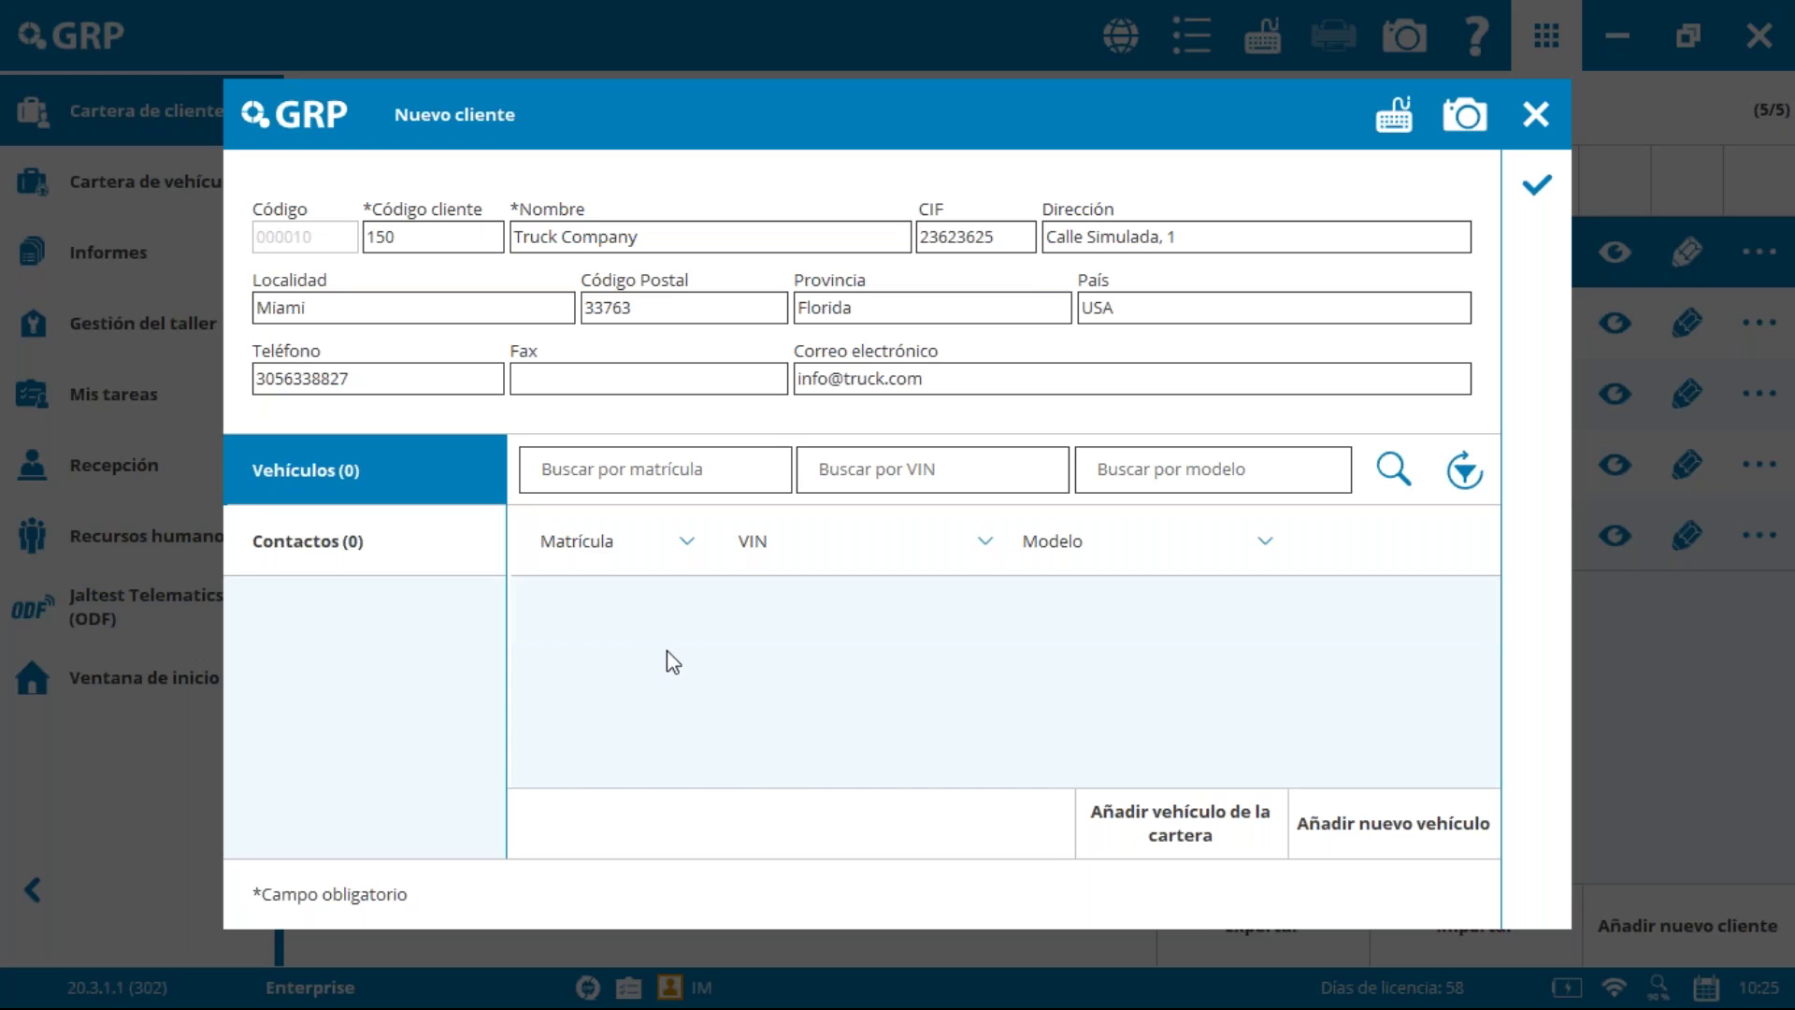
click(333, 538)
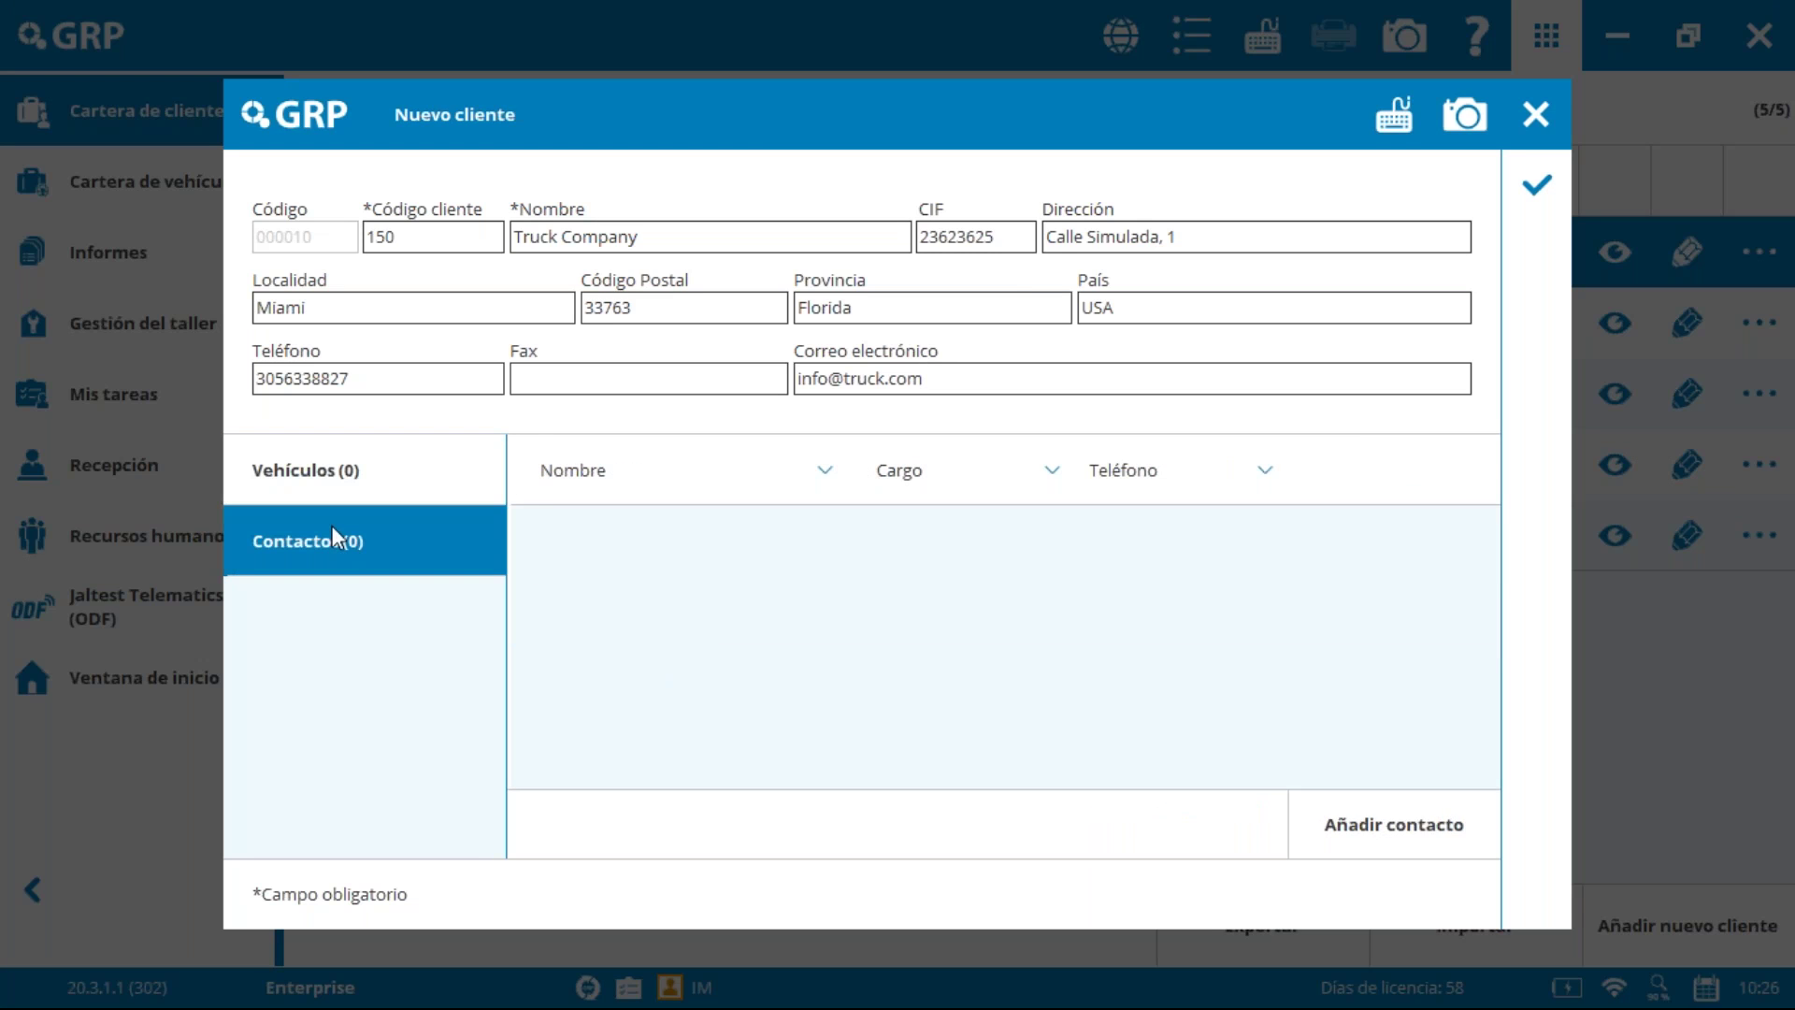
Step: Add a Jefe de Taller contact with the contact's name and phone number
click(1394, 825)
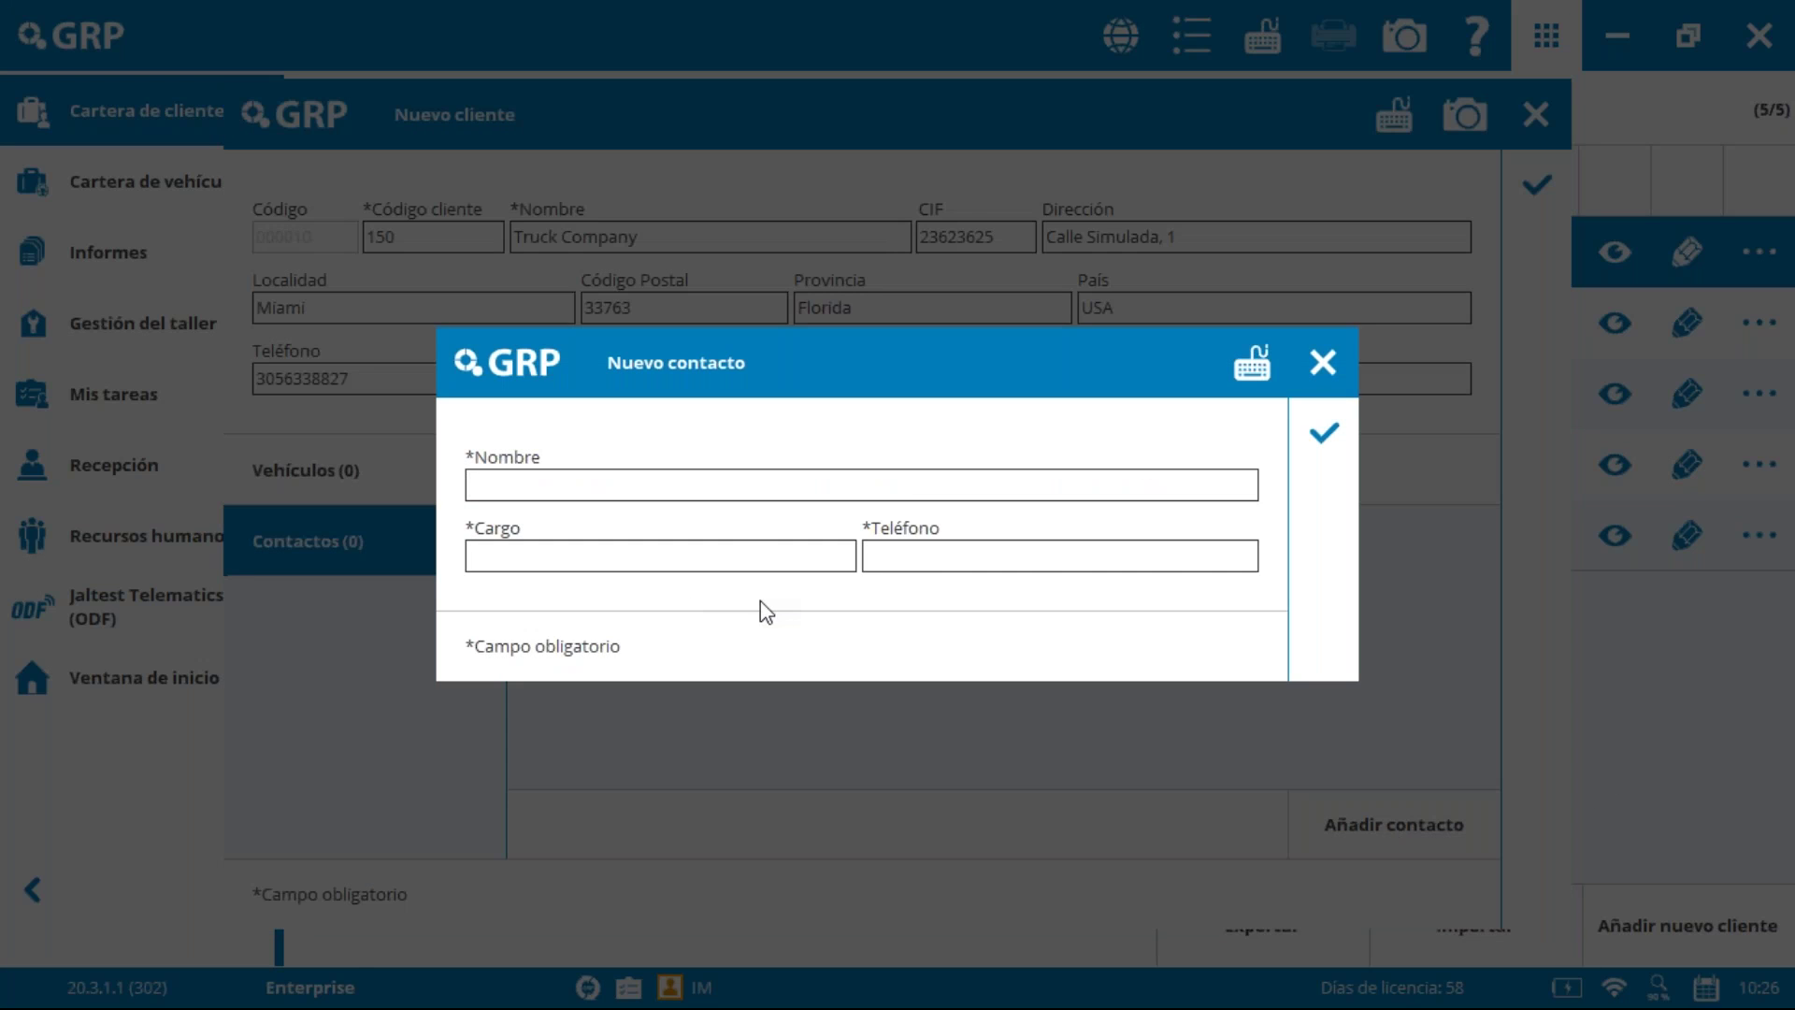
text(Juan)
key(Tab)
text(Jefe de Taller)
key(Tab)
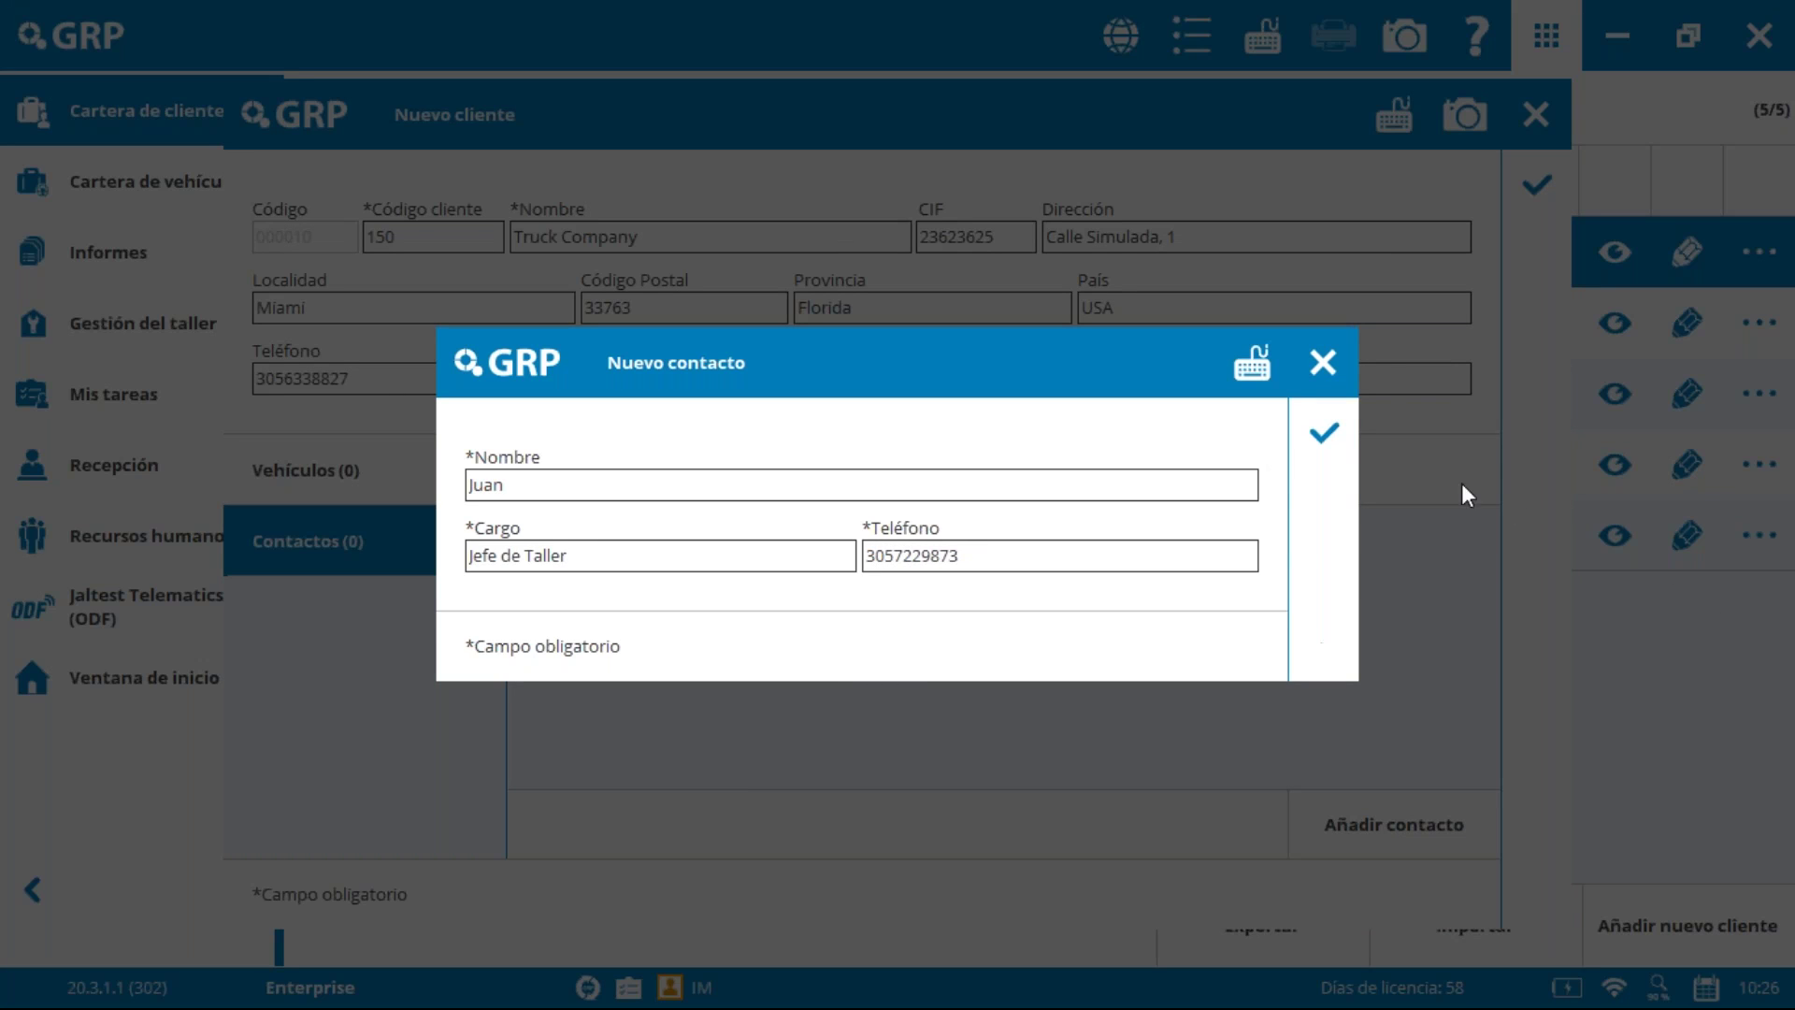
click(1326, 434)
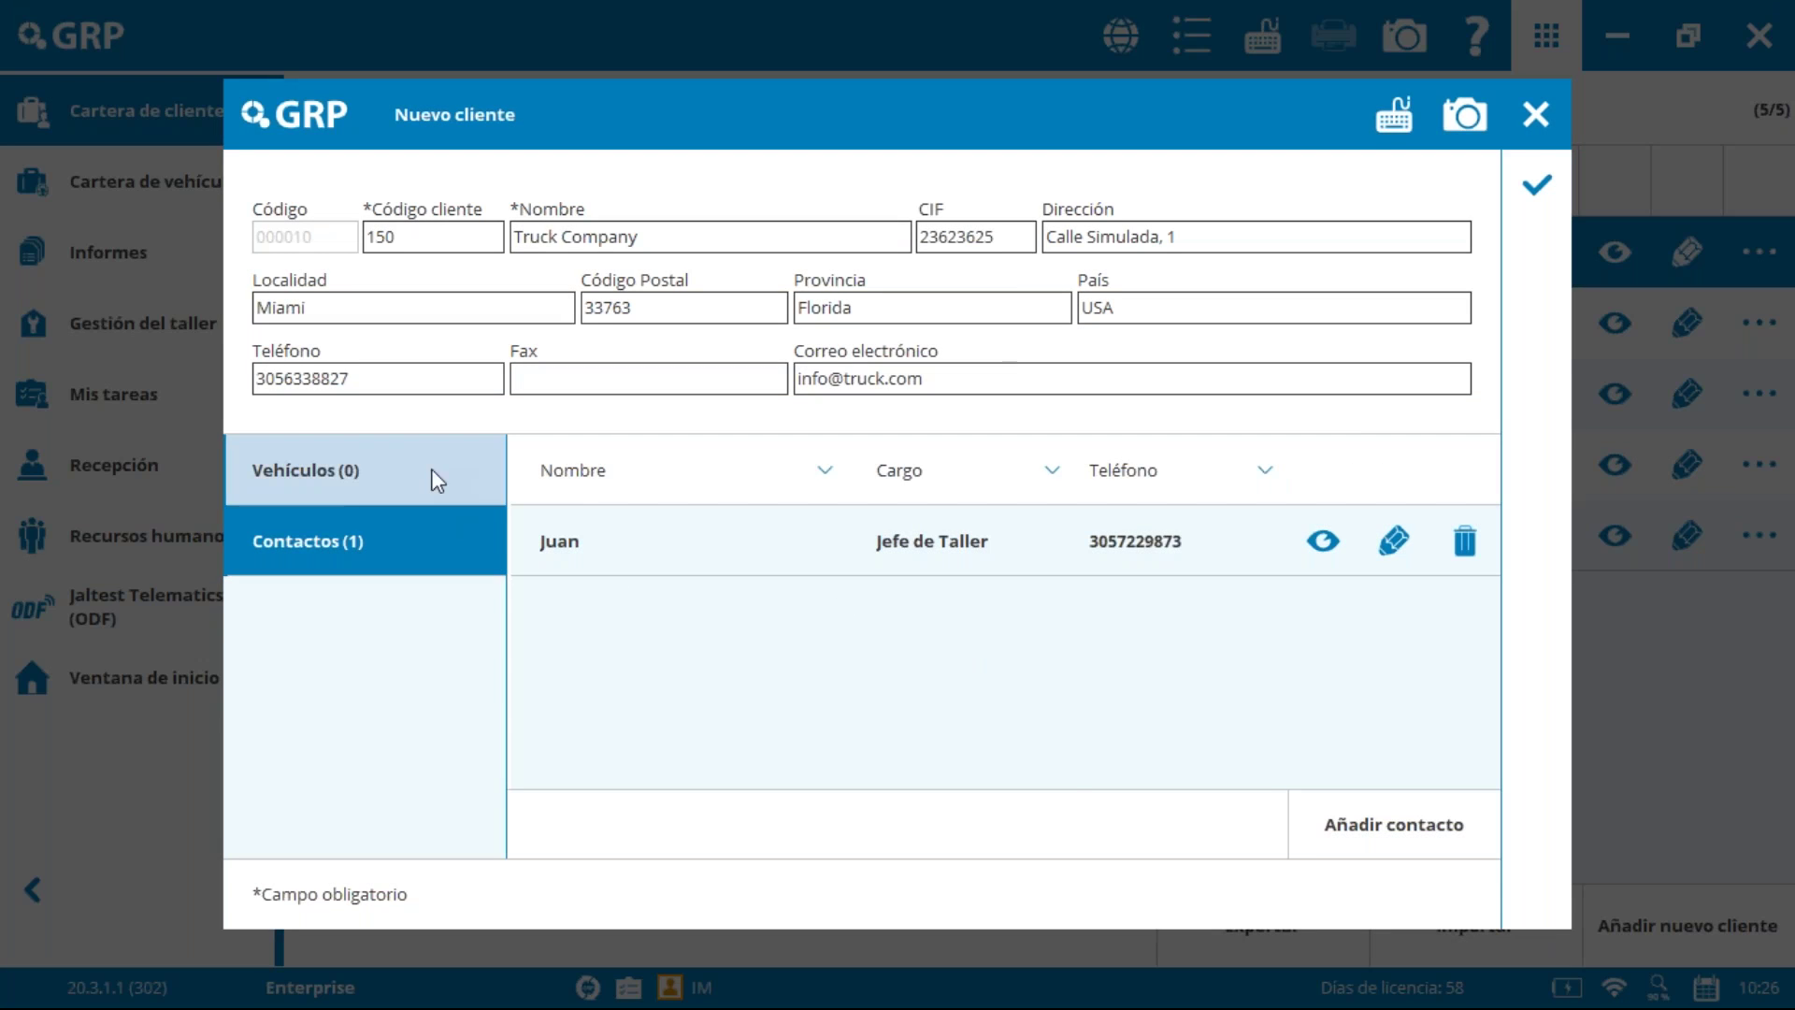
click(357, 478)
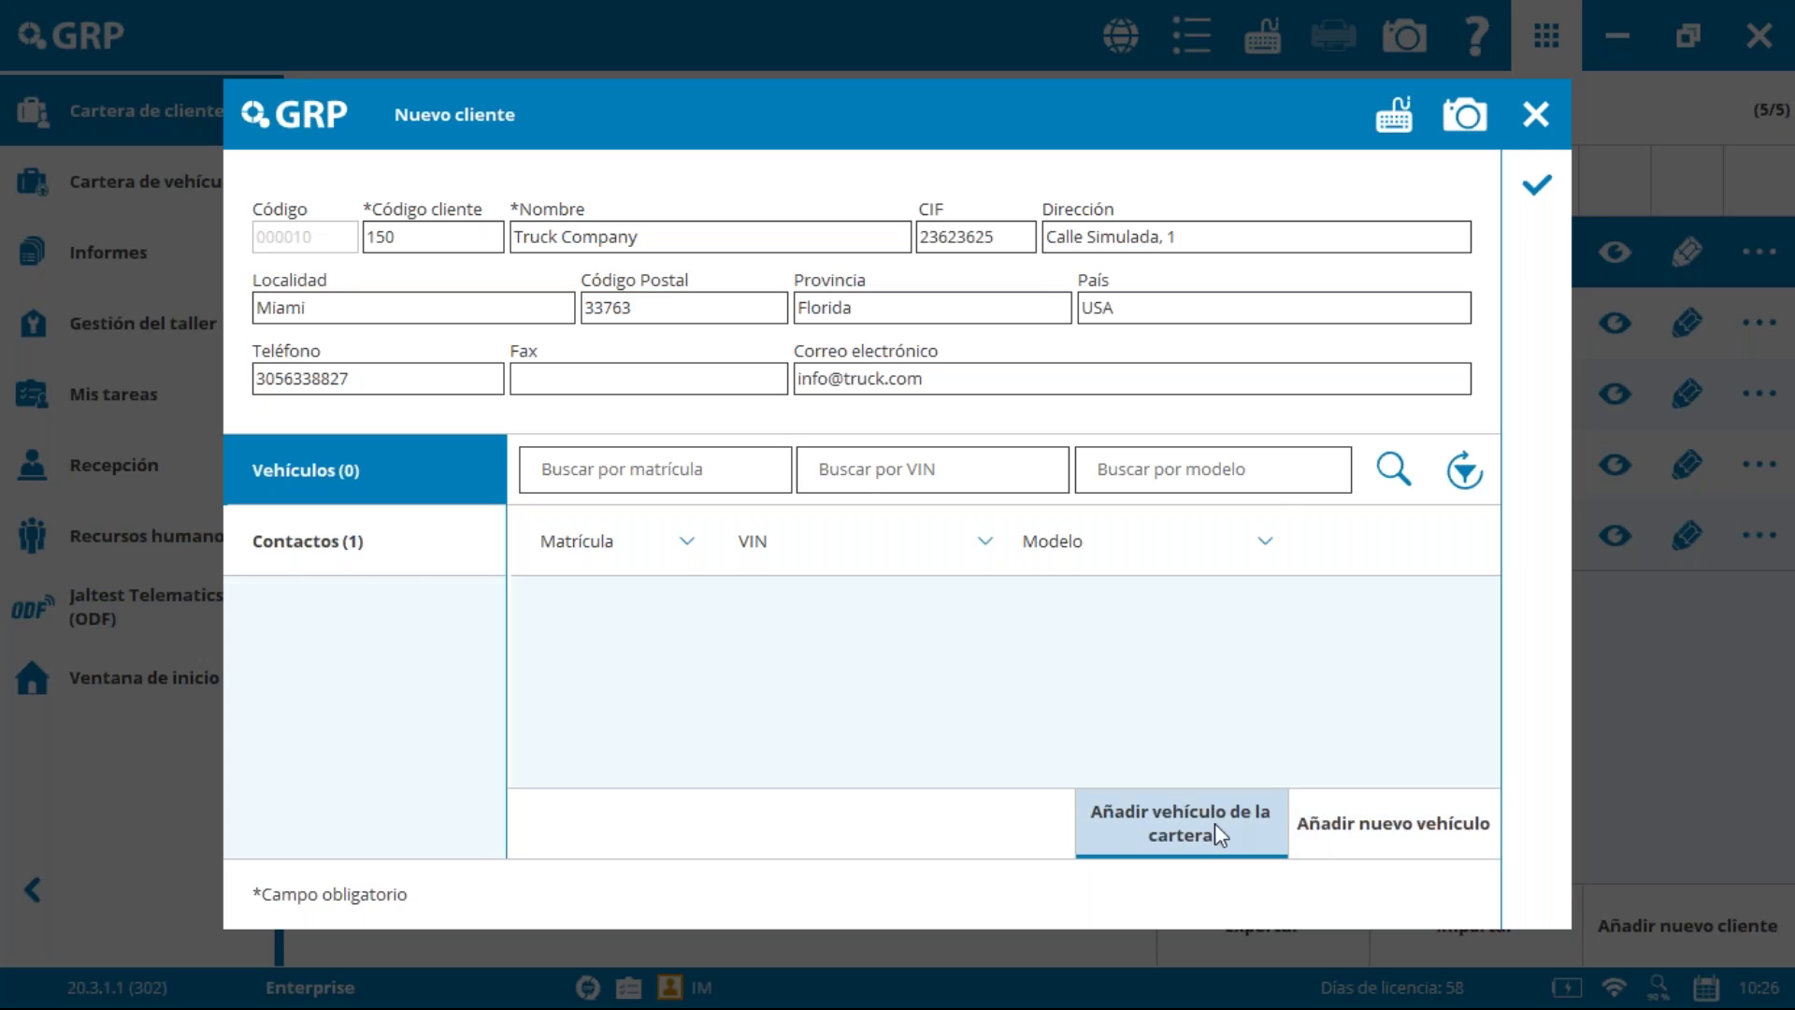
Step: Set the new vehicle to a CAMIÓN, VOLVO FH 12 V2 with the 500 (D12F) engine
click(1371, 833)
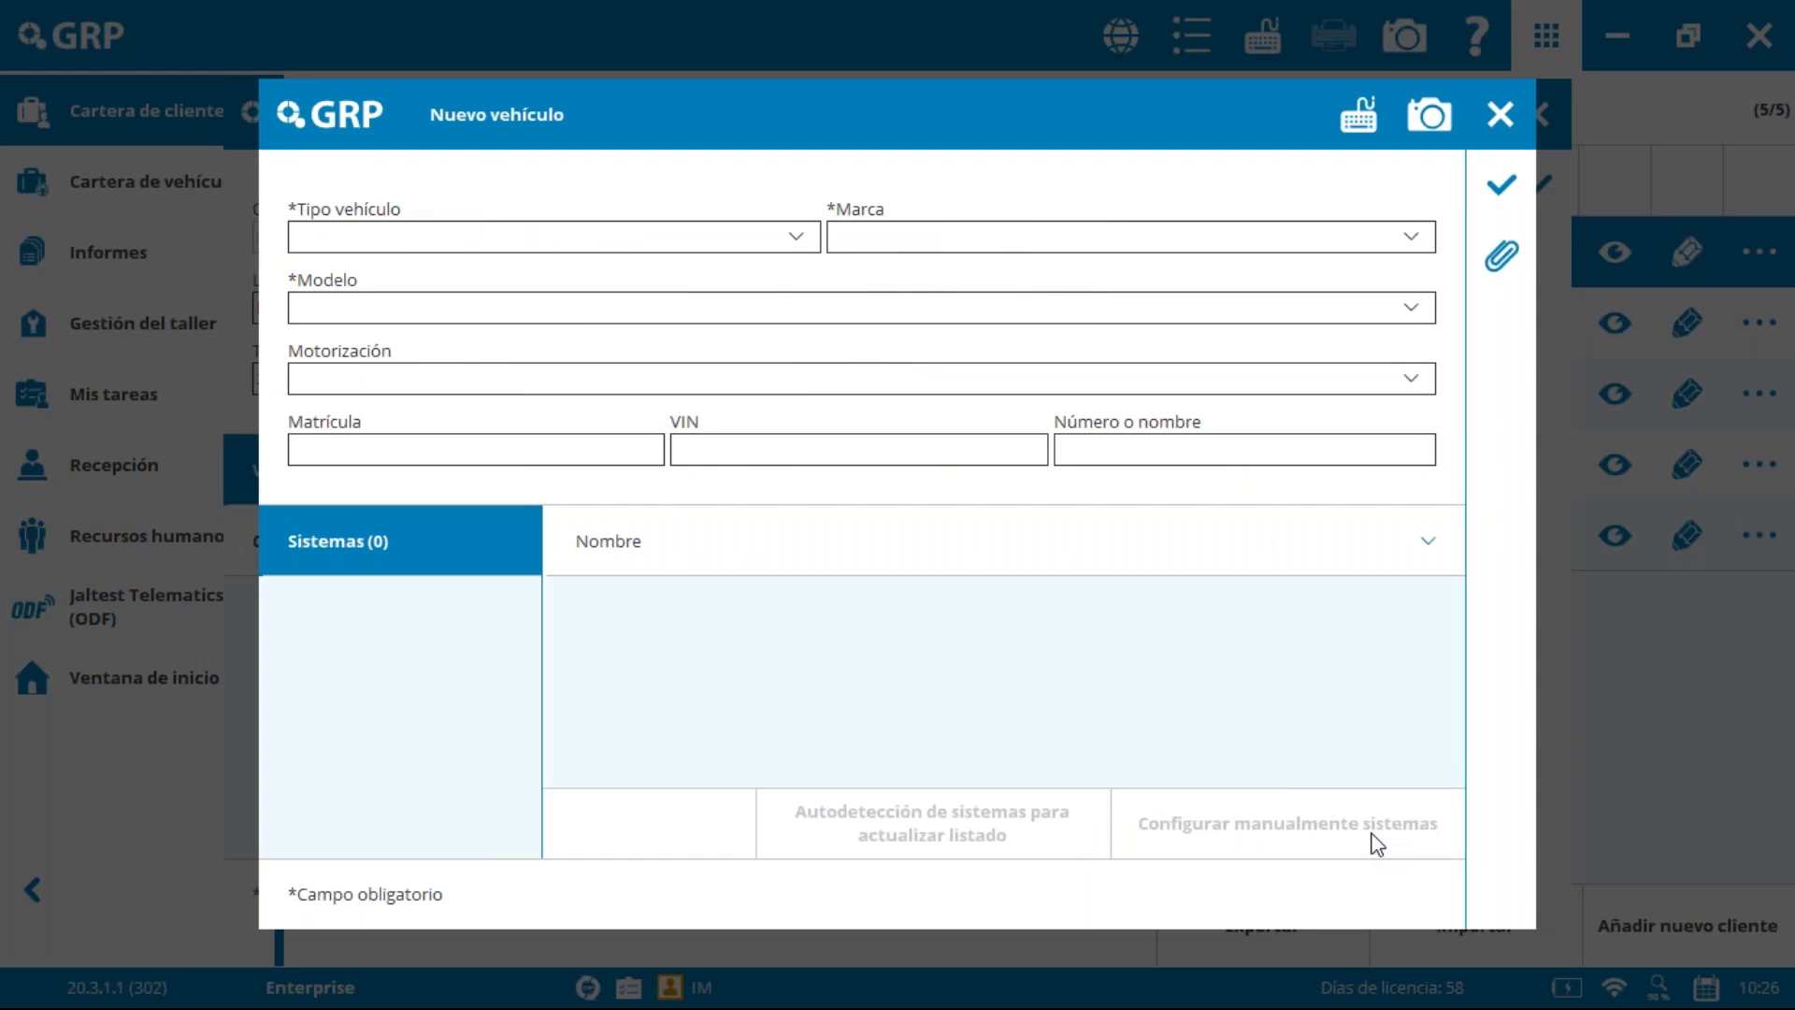
click(573, 240)
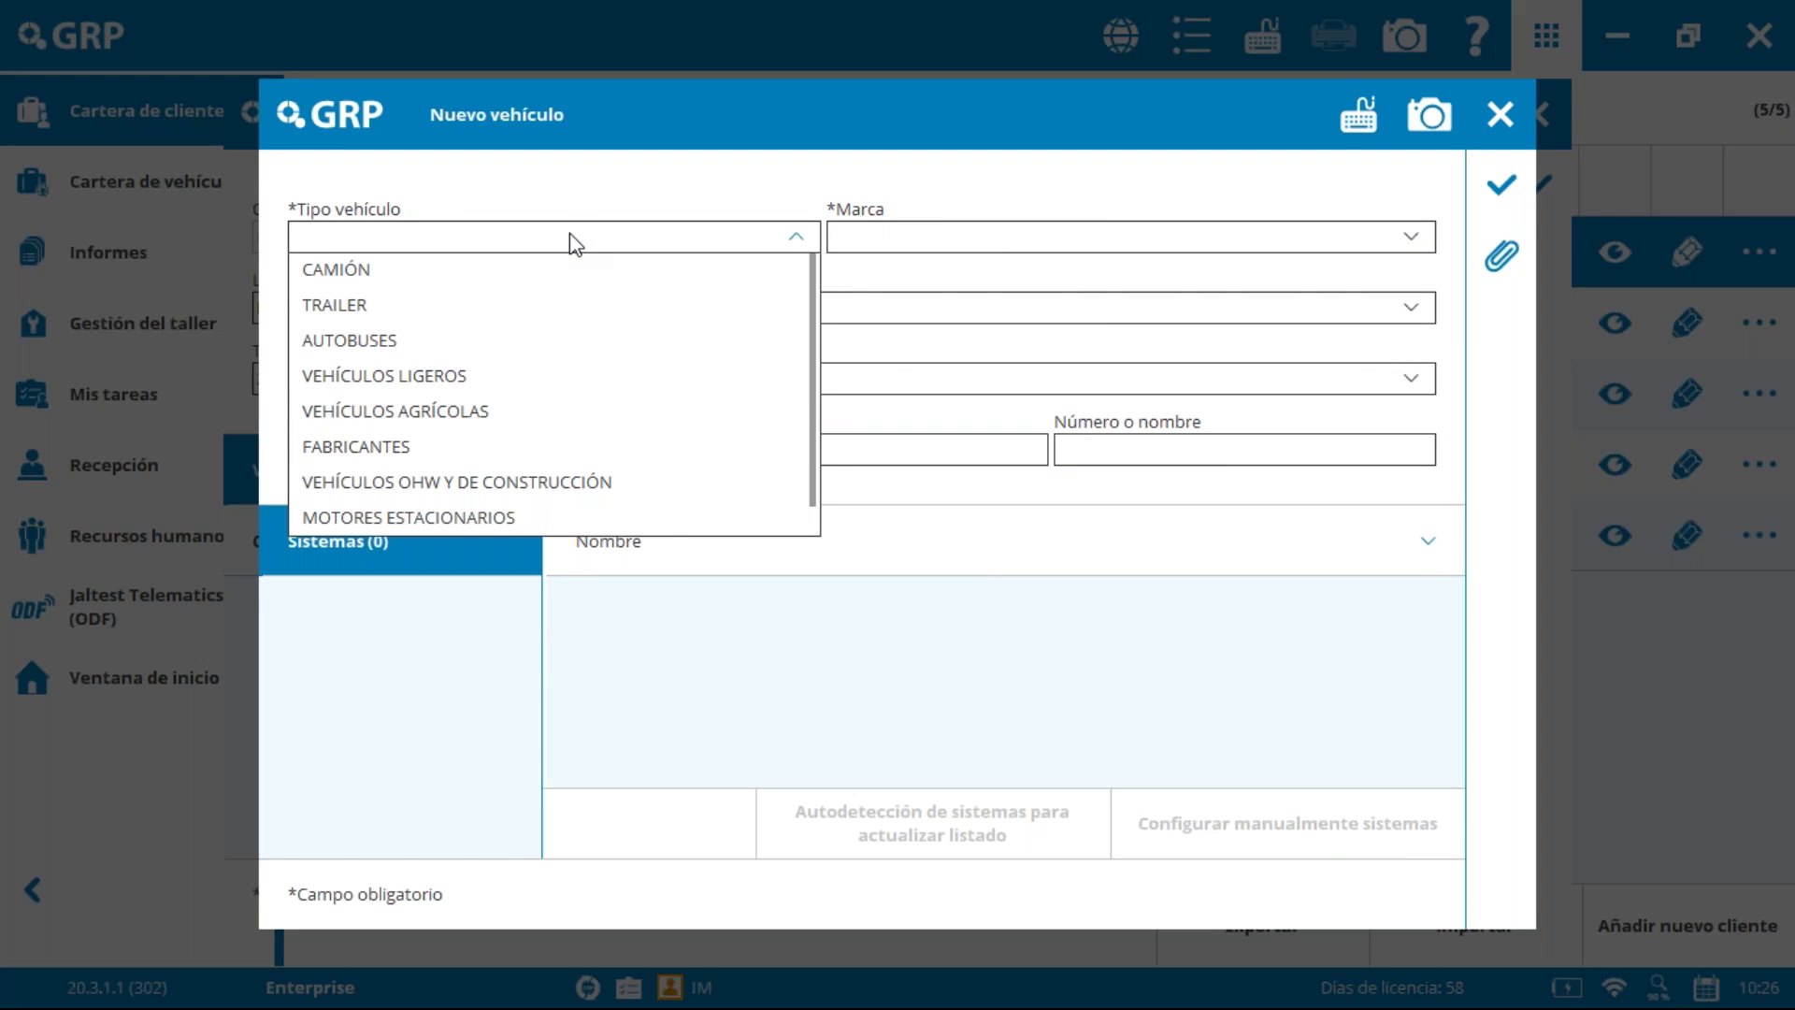
click(542, 268)
click(958, 241)
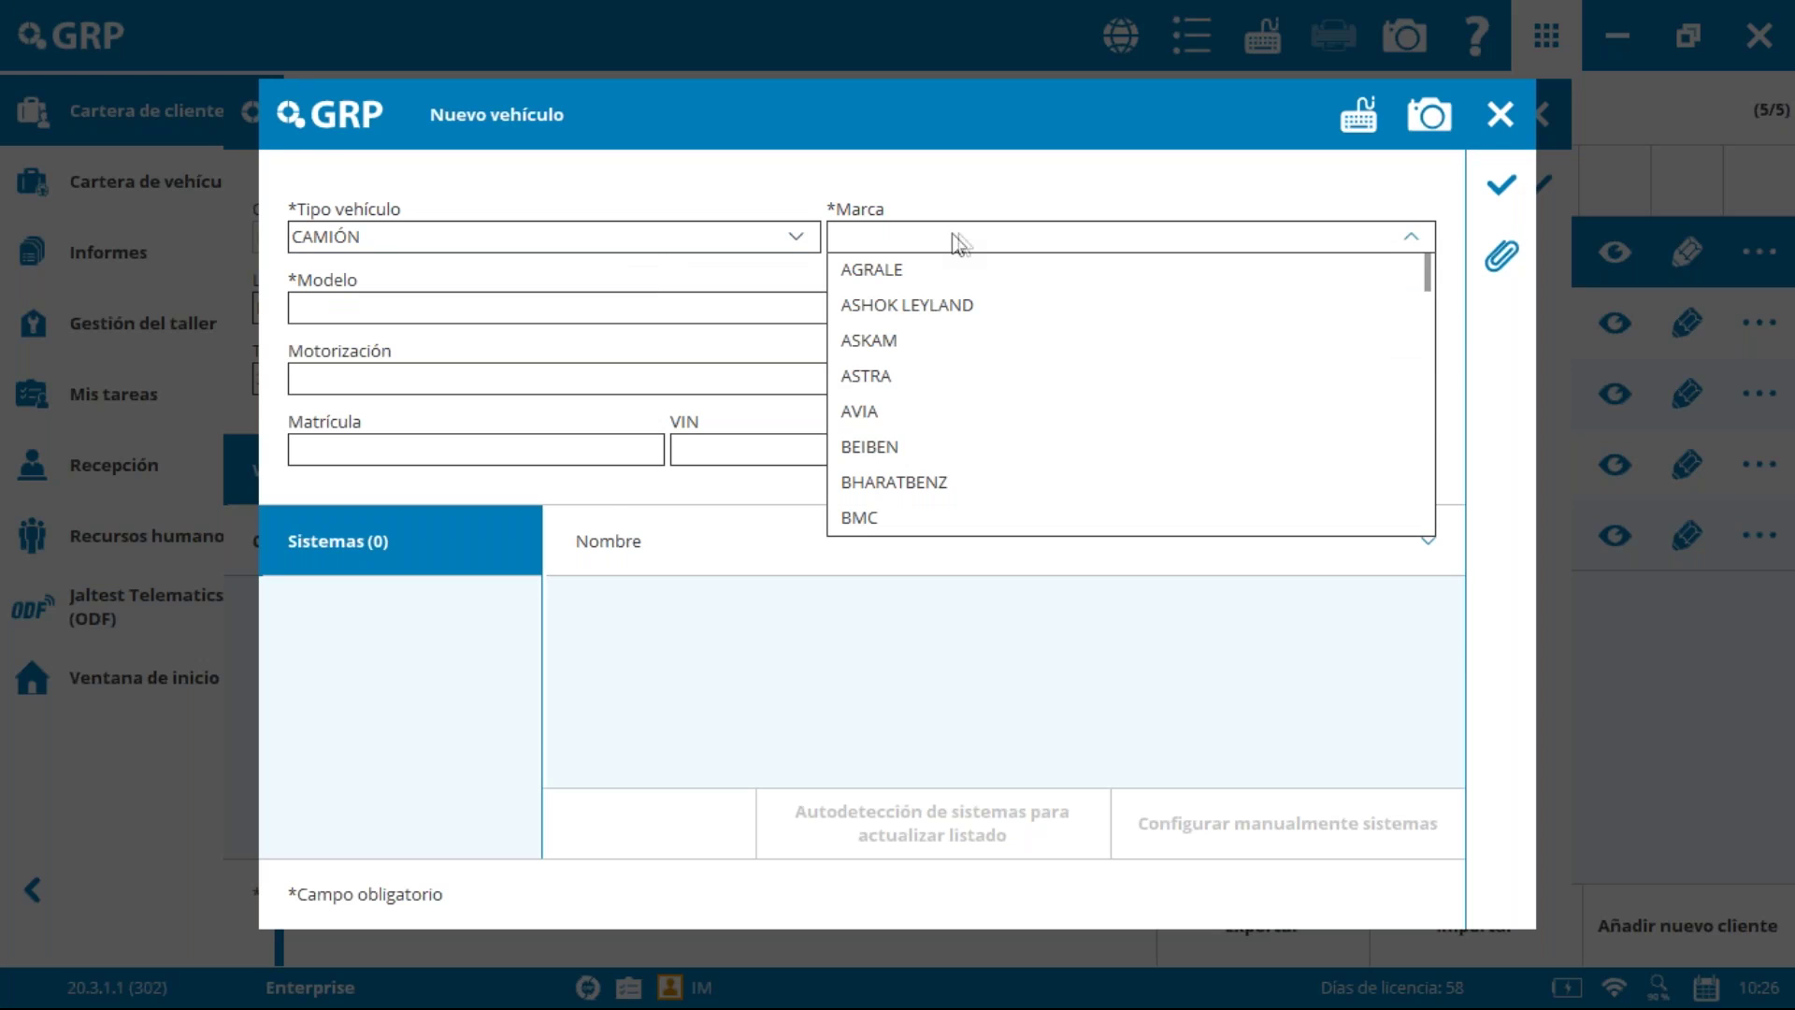
click(1411, 237)
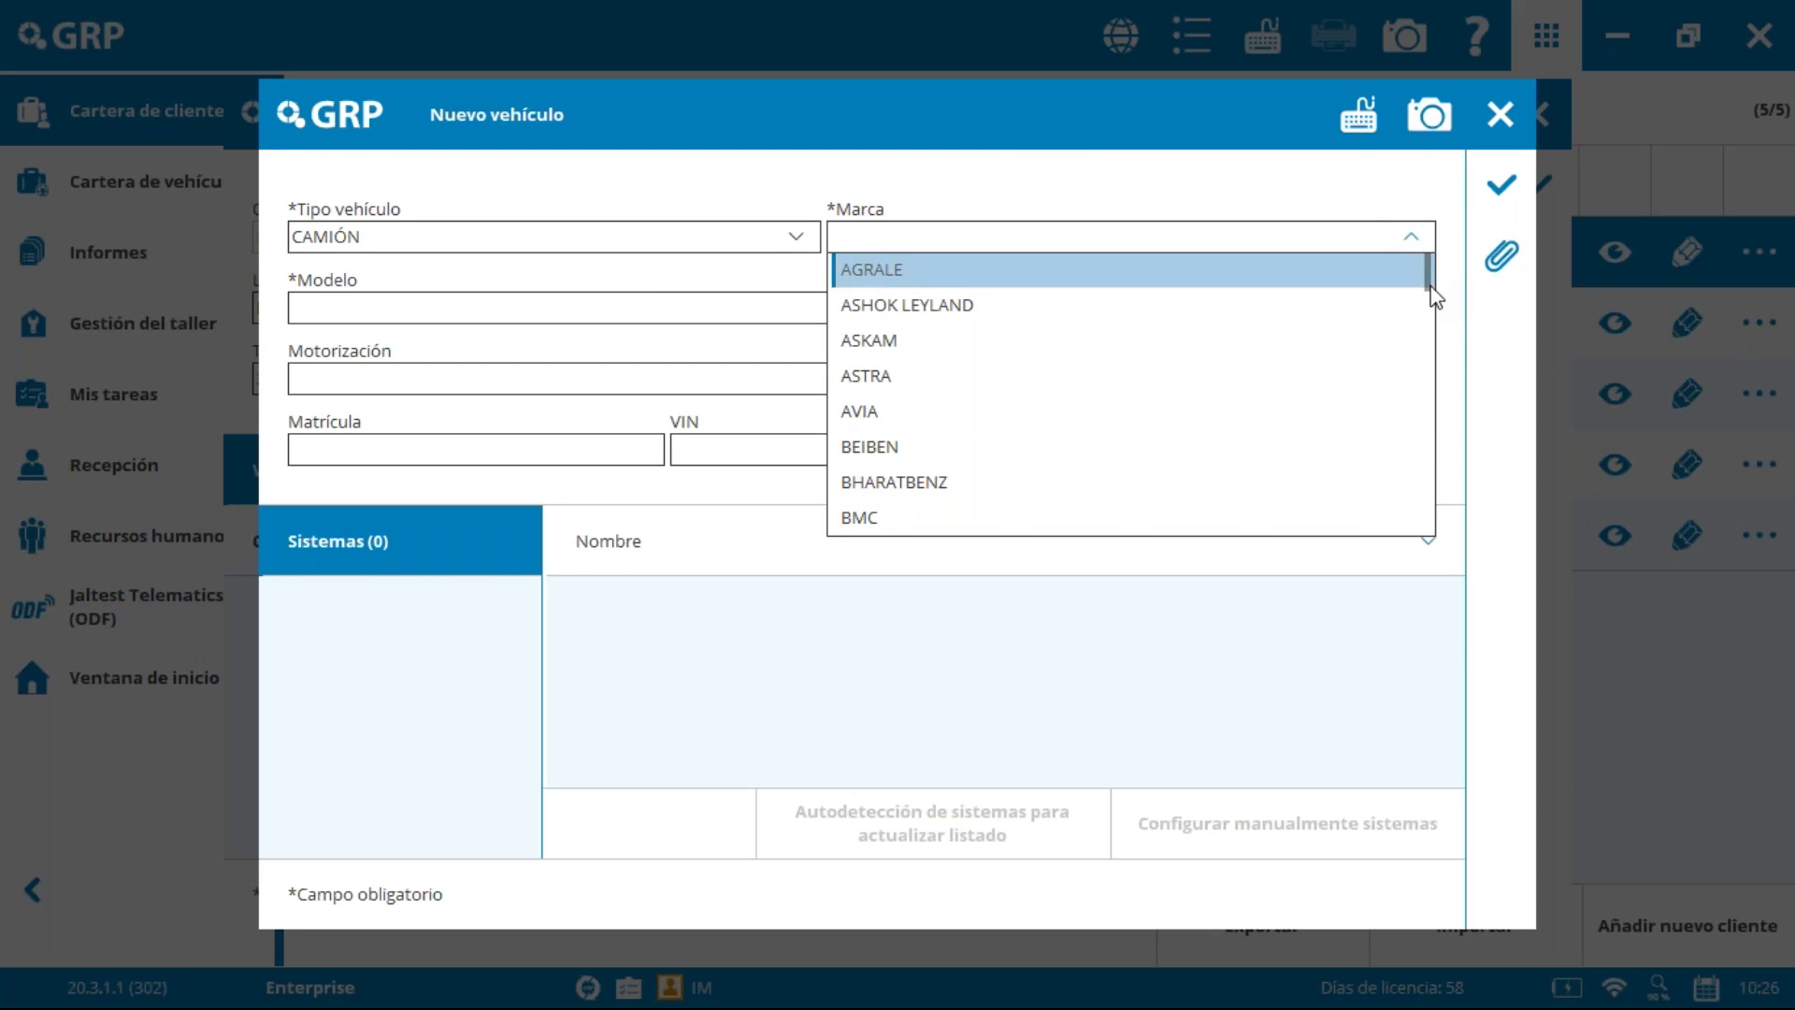
click(1409, 245)
scroll(1374, 361, down, 5)
scroll(1426, 329, down, 4)
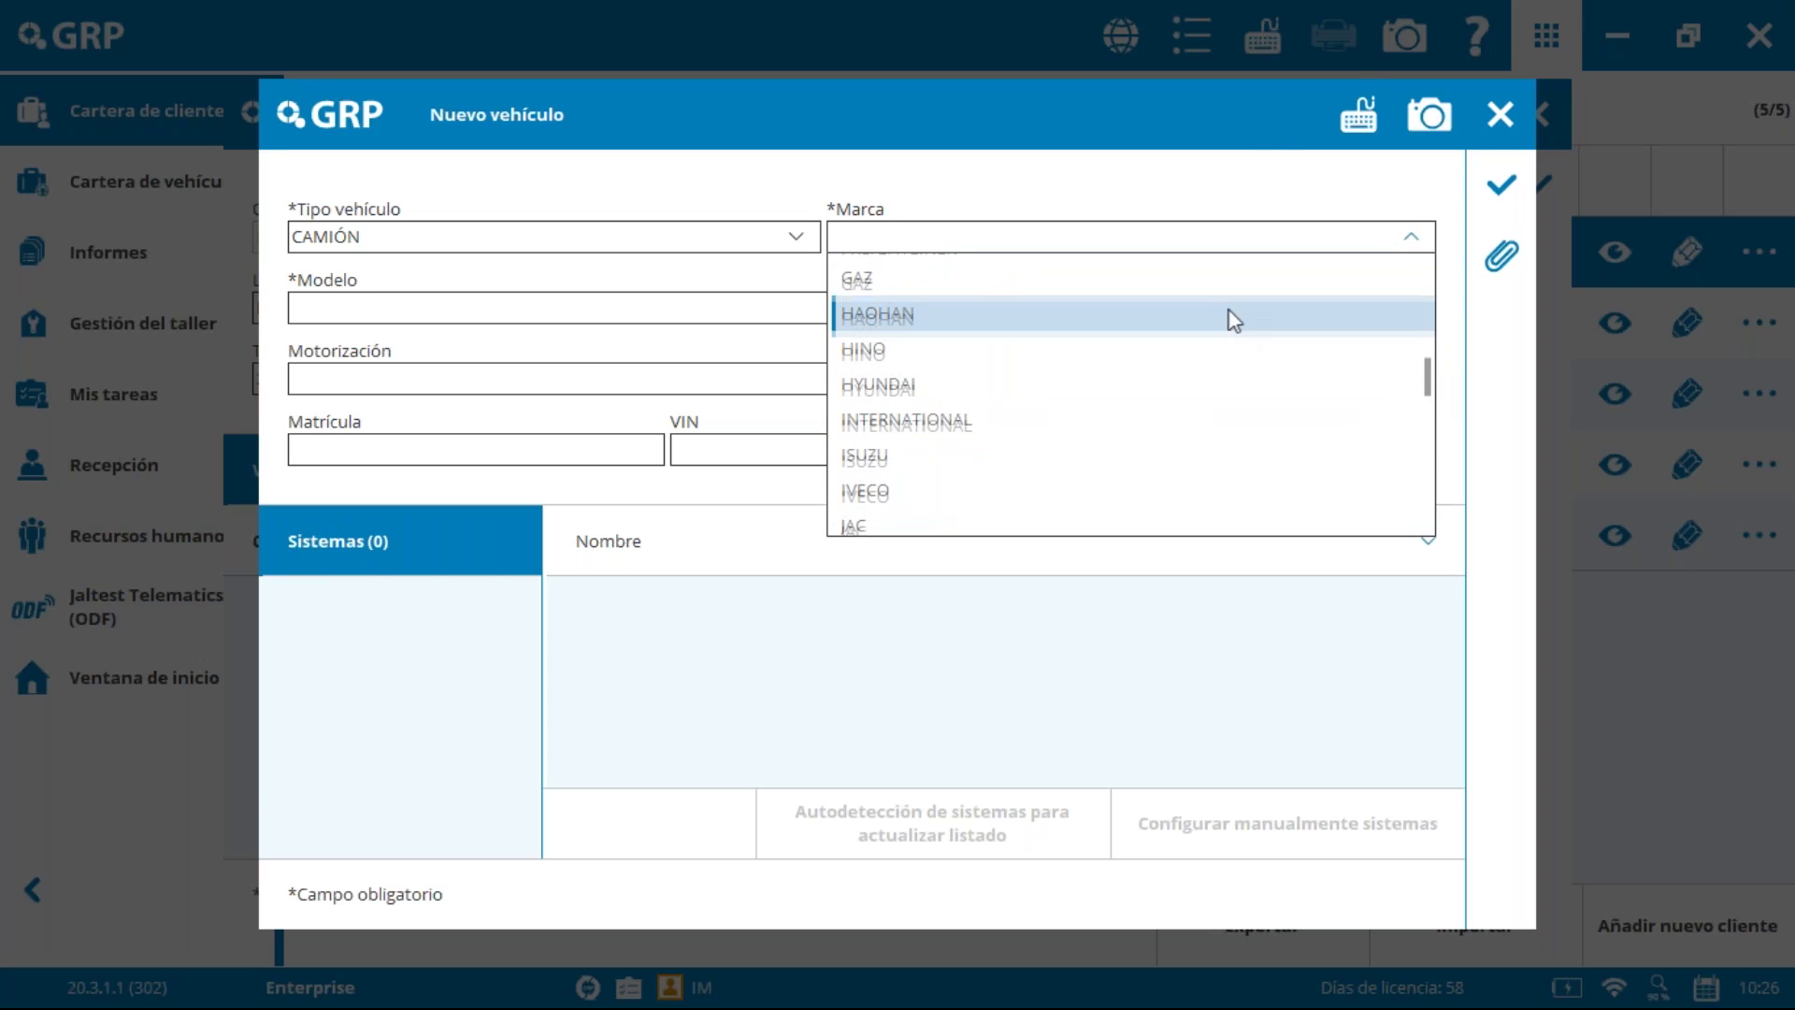
scroll(1234, 320, down, 6)
scroll(1230, 429, down, 5)
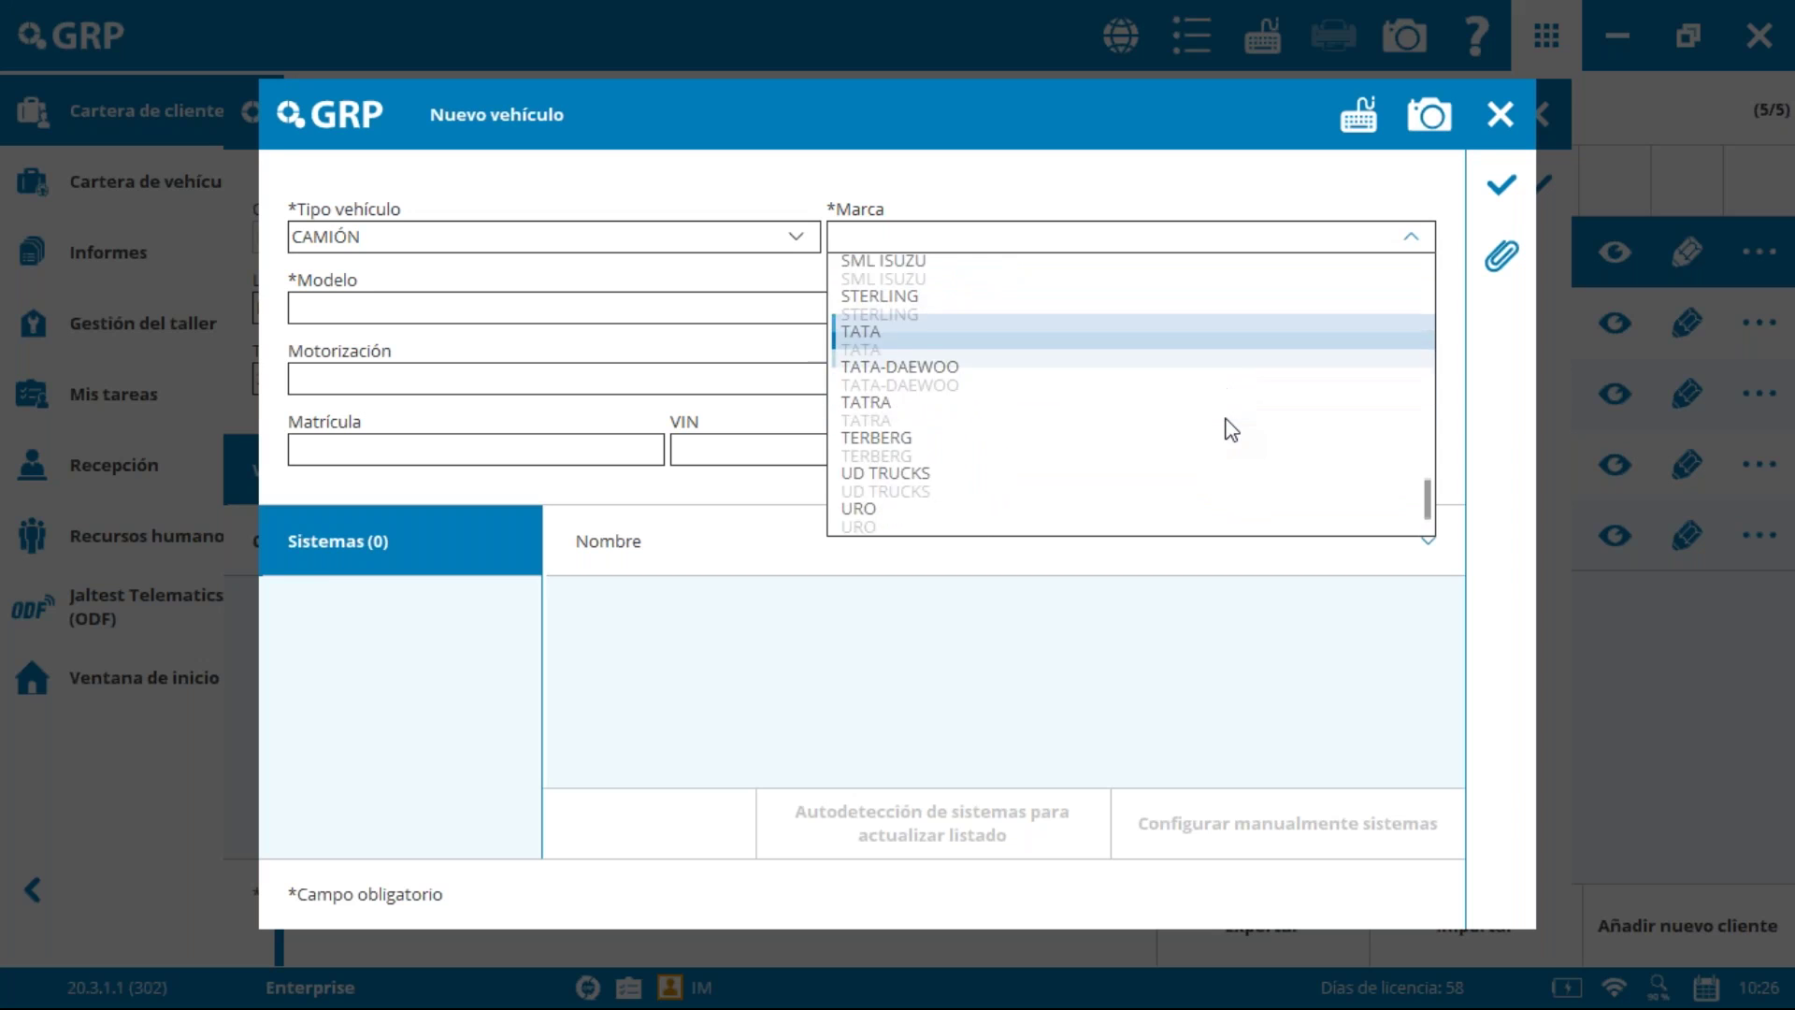
click(1133, 454)
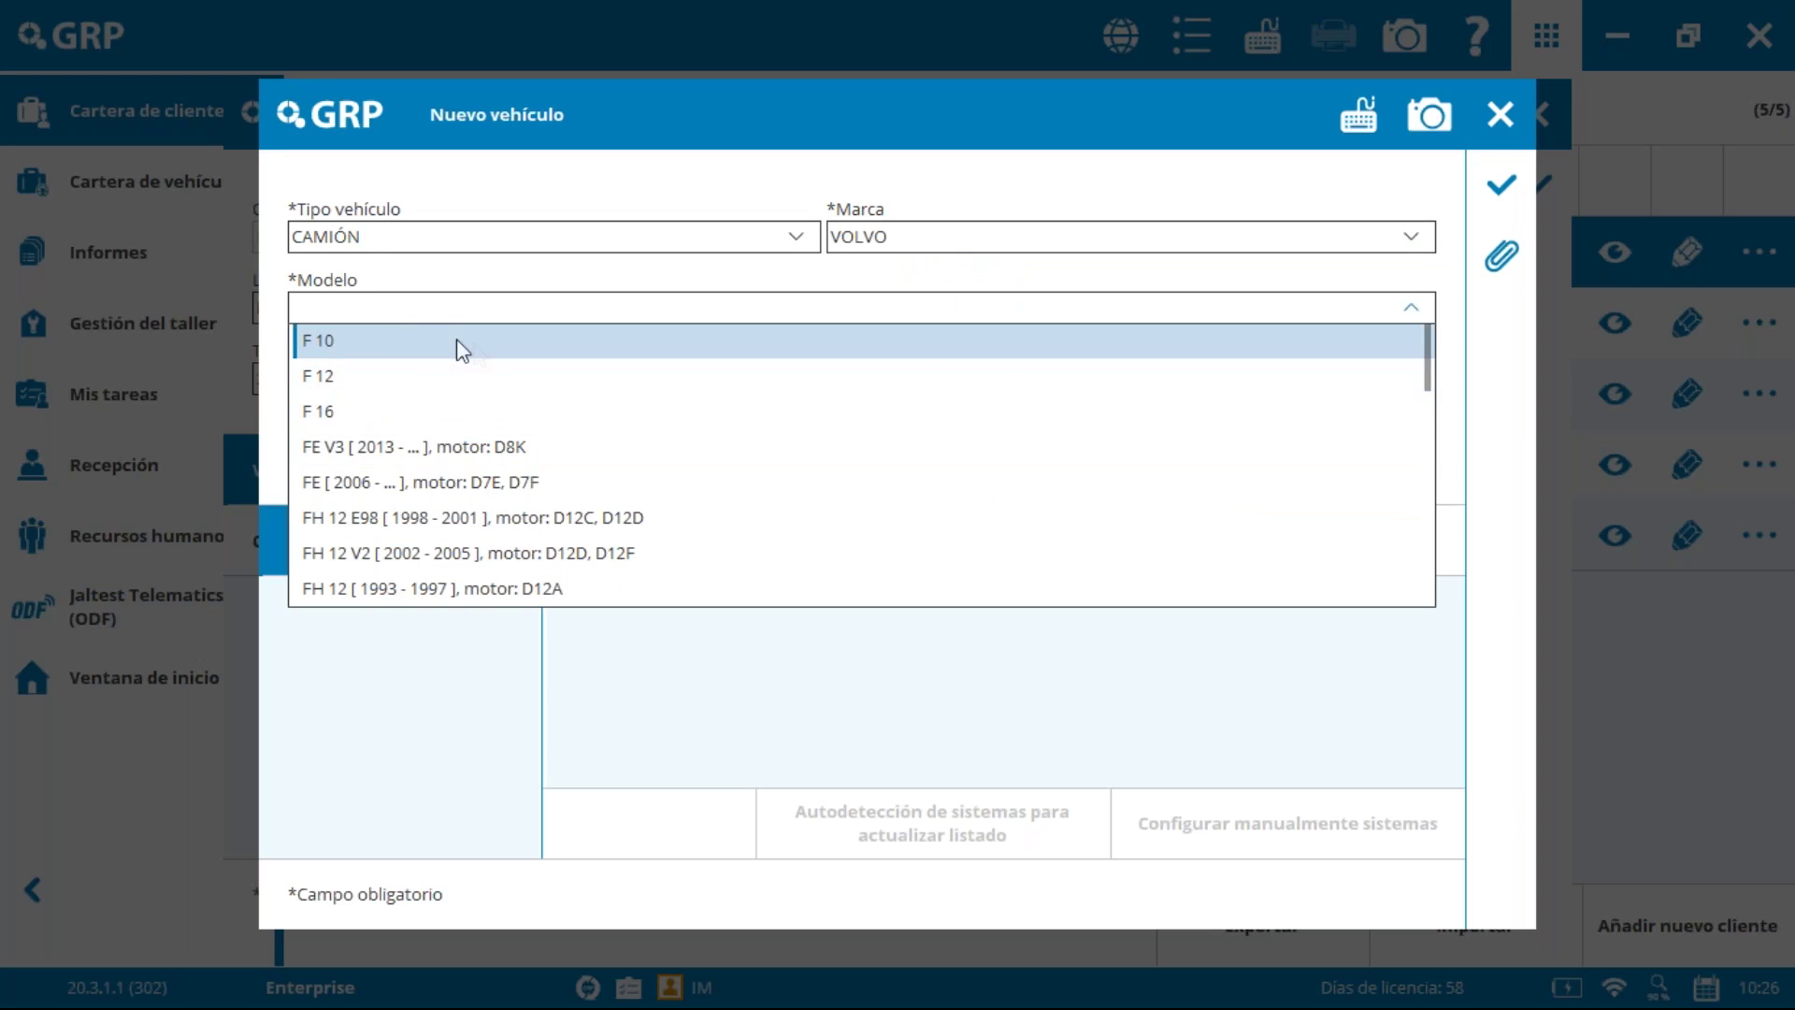
click(607, 552)
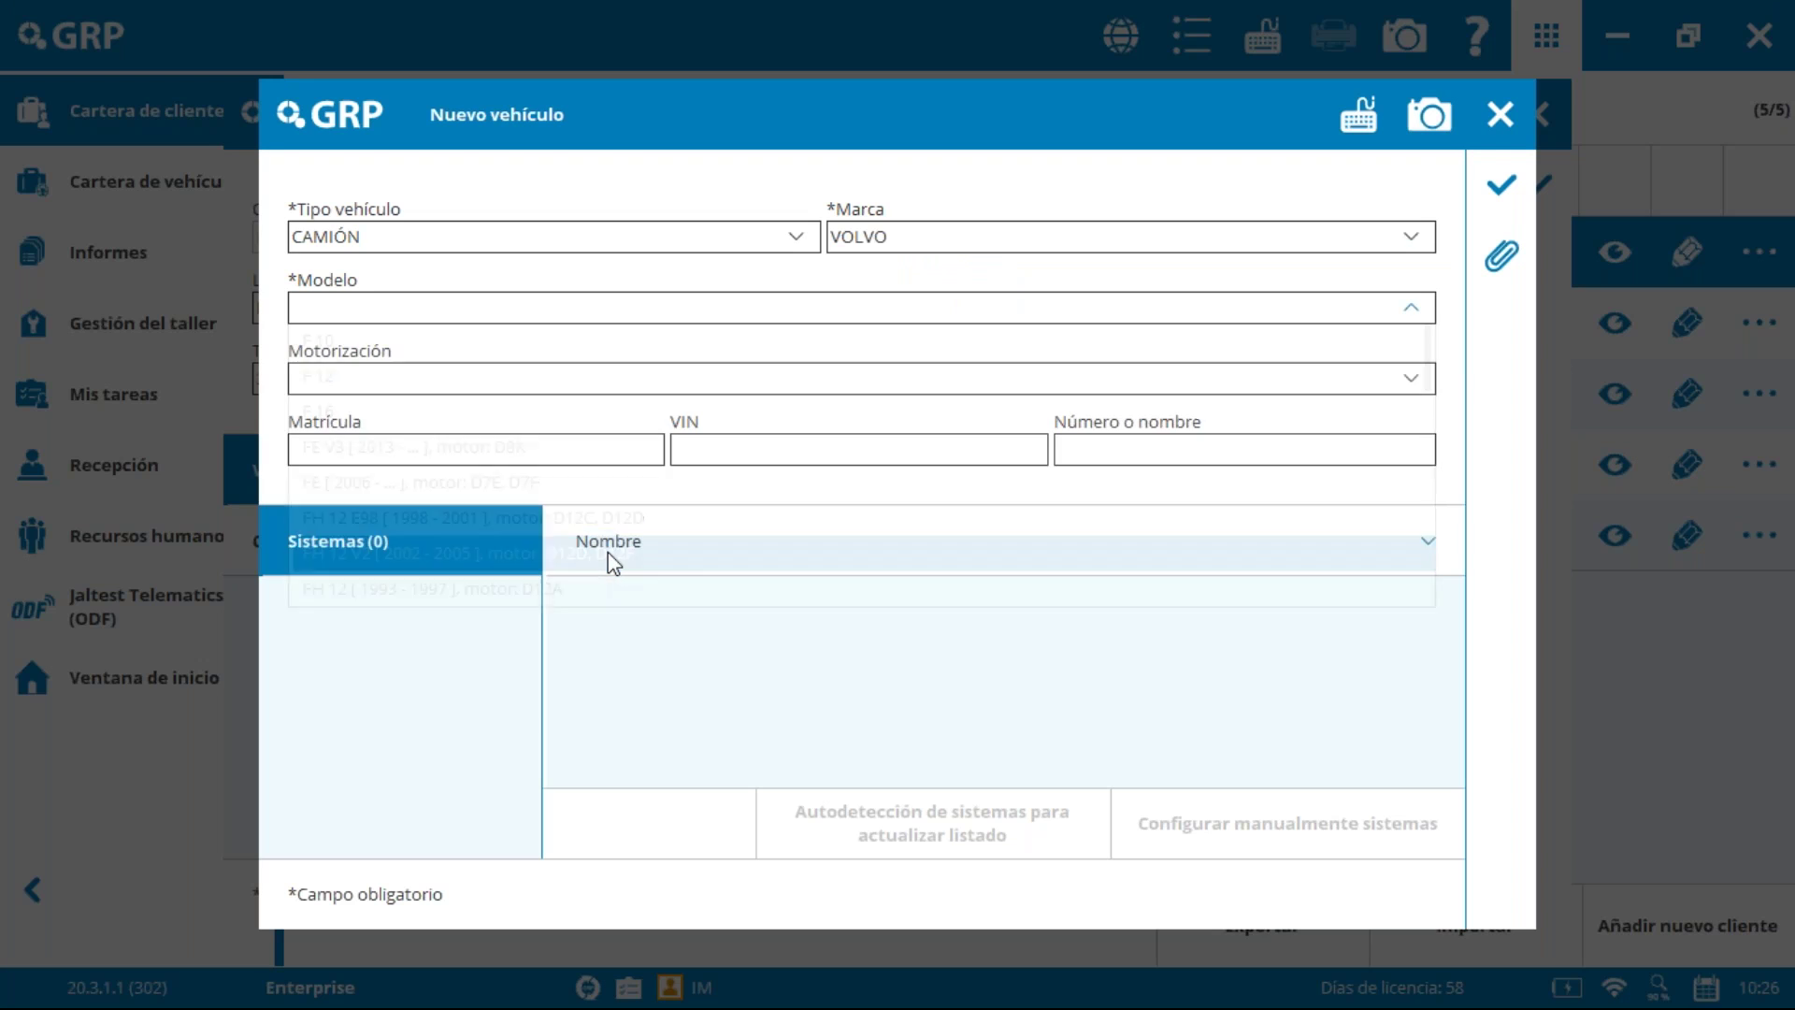
click(730, 378)
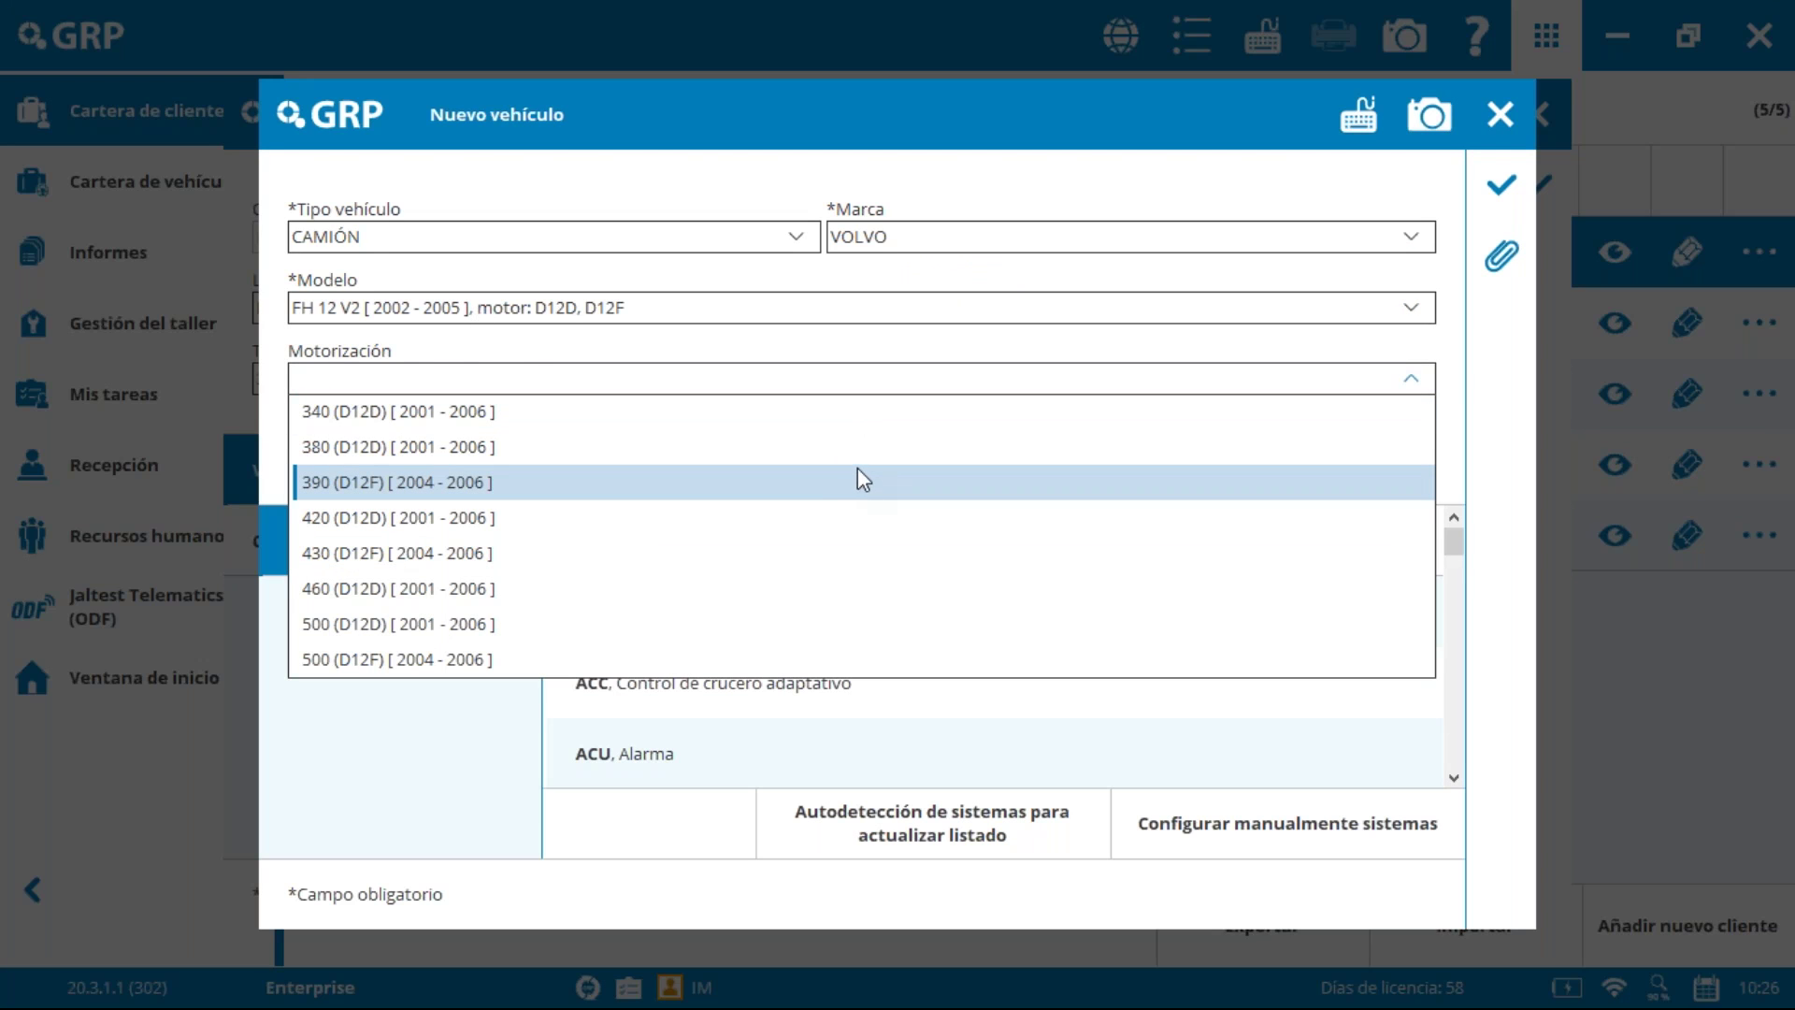
click(693, 660)
Step: Enter registration plate 123ABC and the vehicle's VIN
click(509, 455)
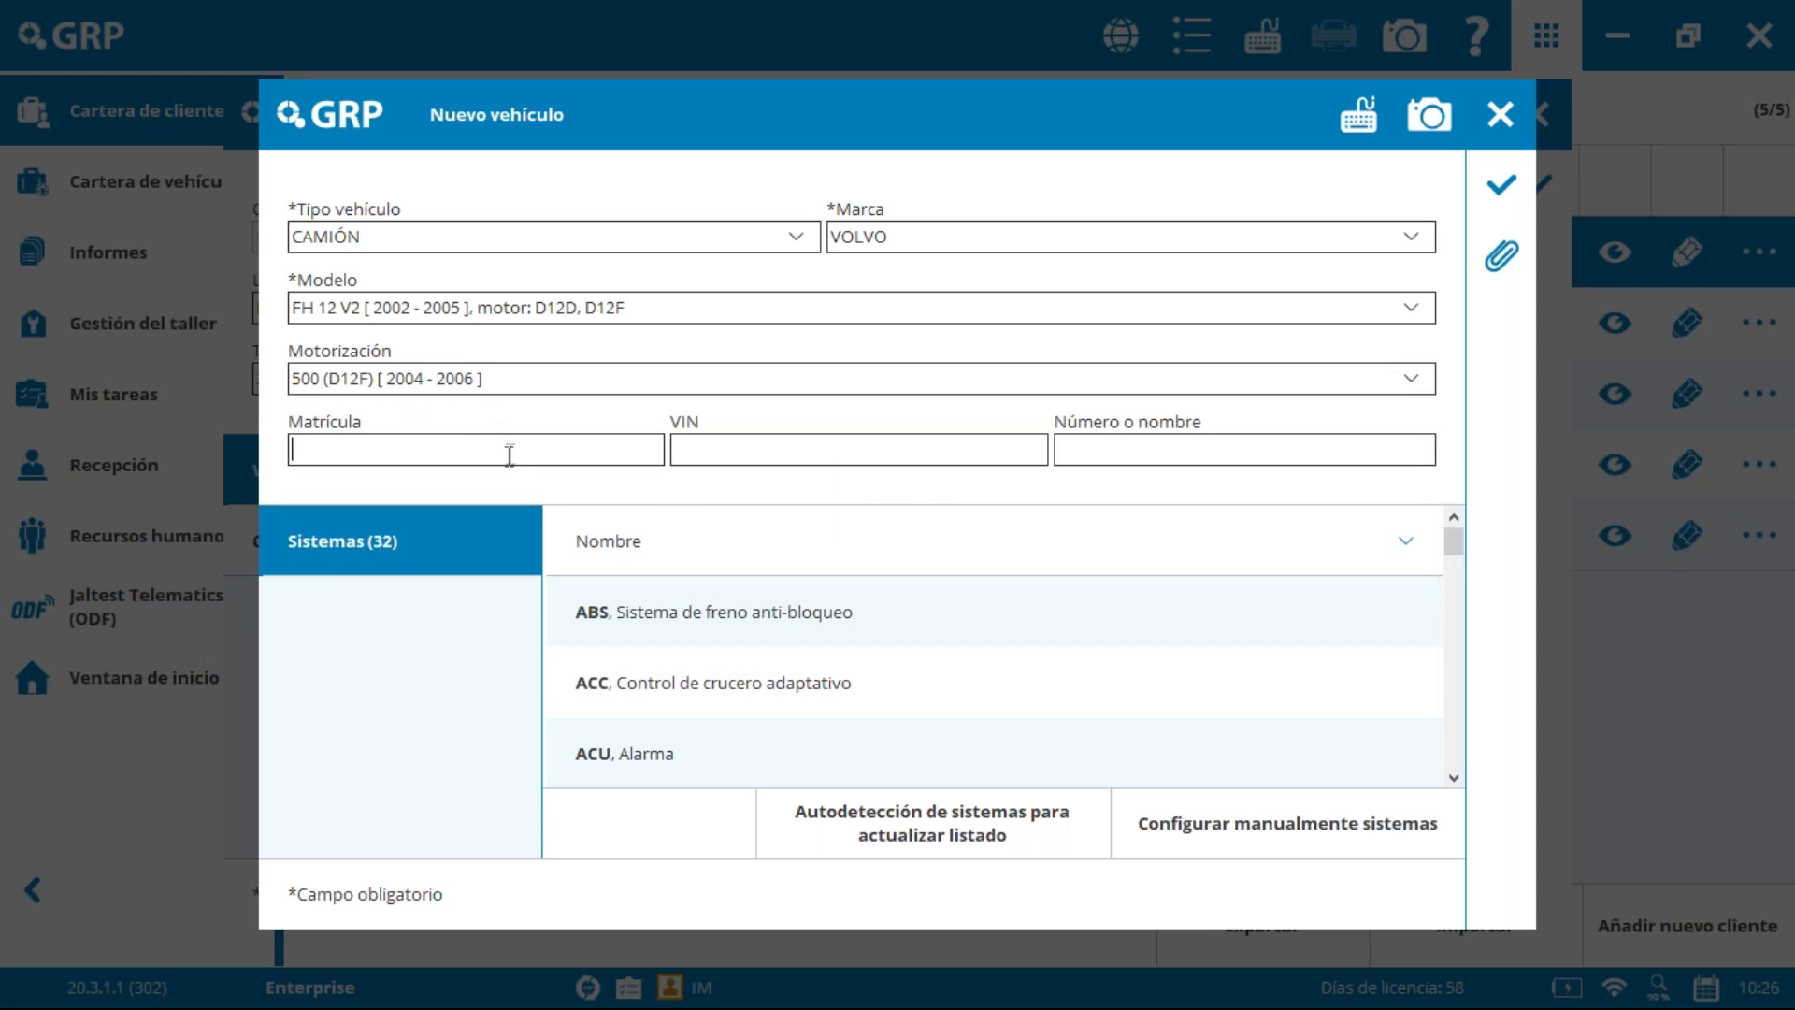
text(123ABC)
text(4687659659685968)
click(1059, 449)
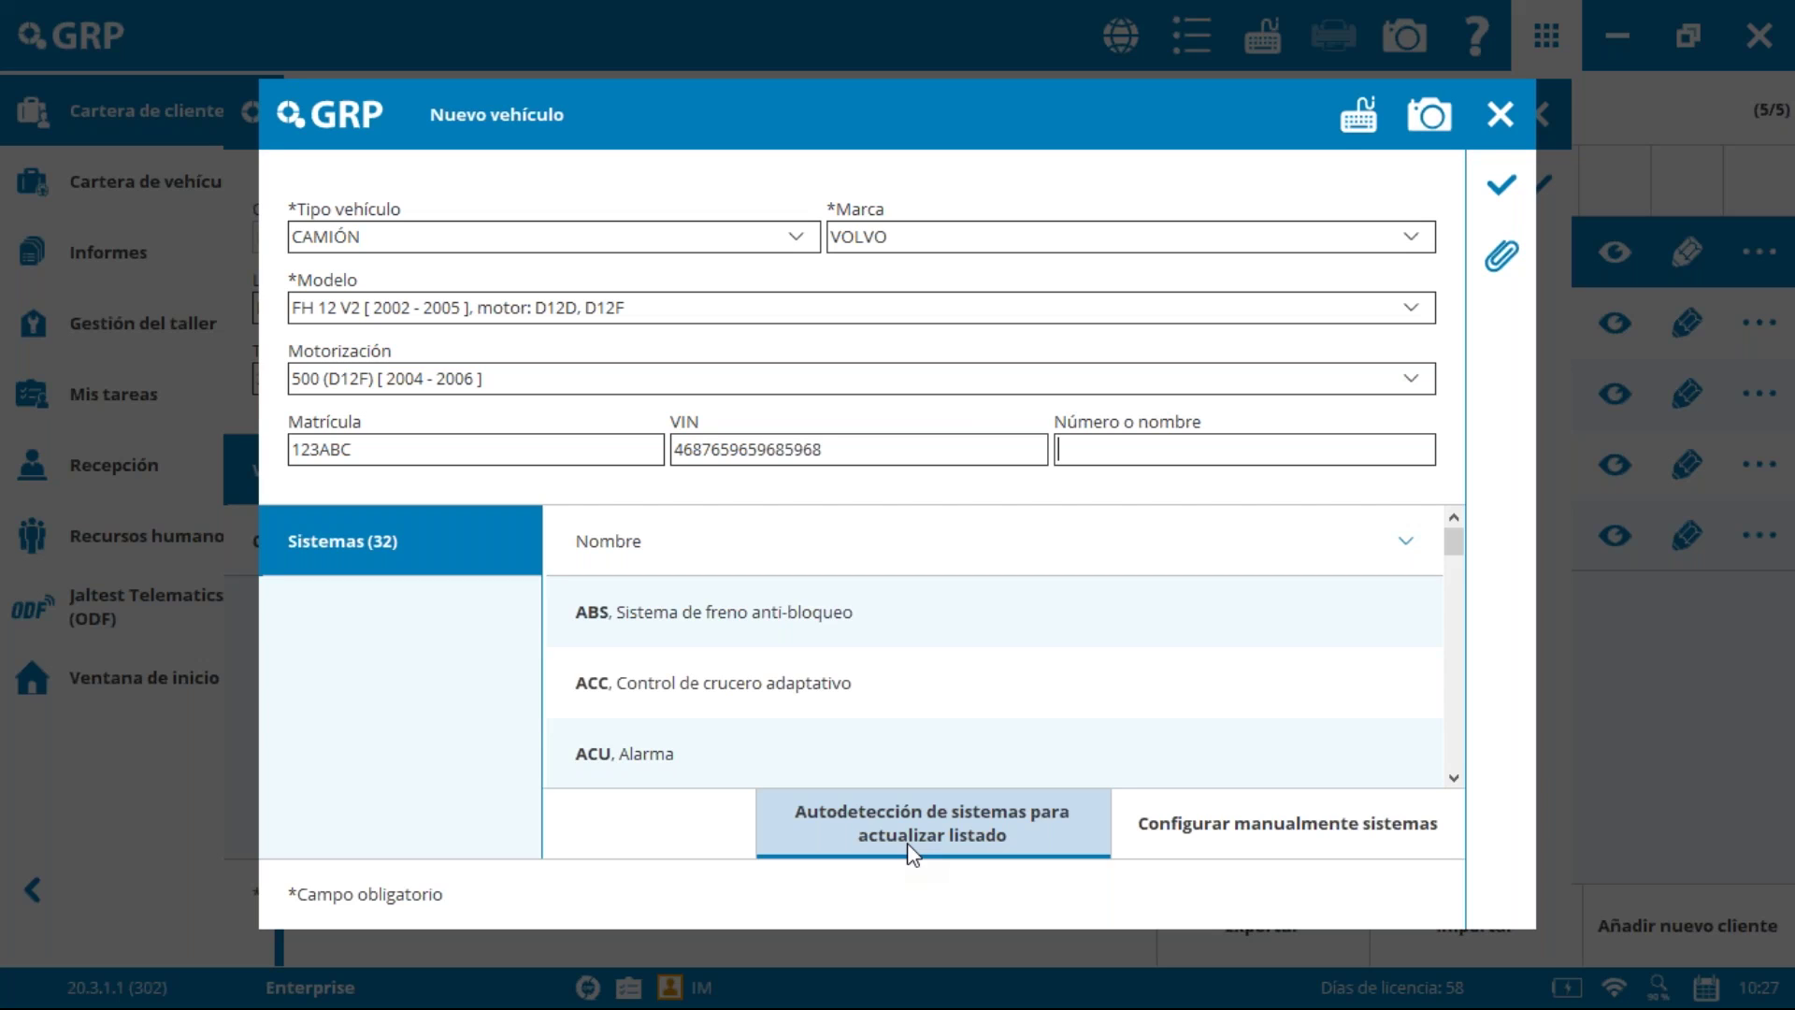
click(1294, 827)
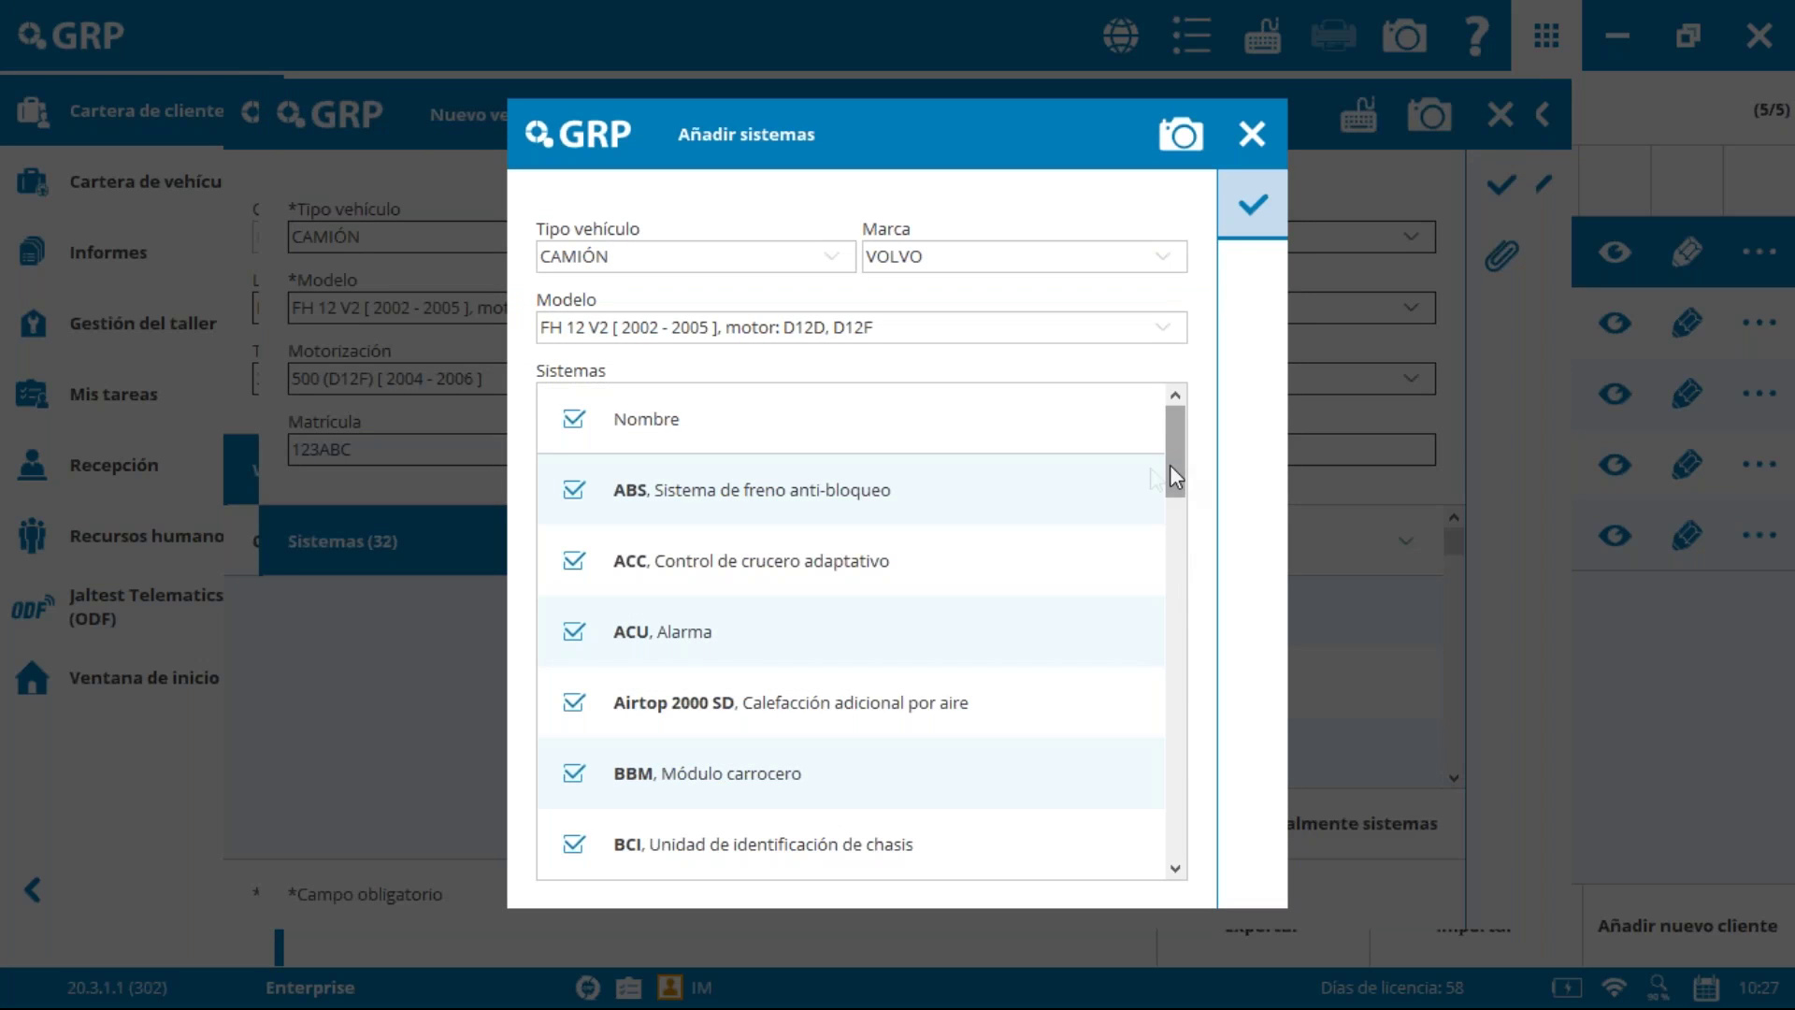
Step: Deselect all systems, tick only ABS and EDC Euro 4/5, and confirm
click(576, 421)
click(575, 421)
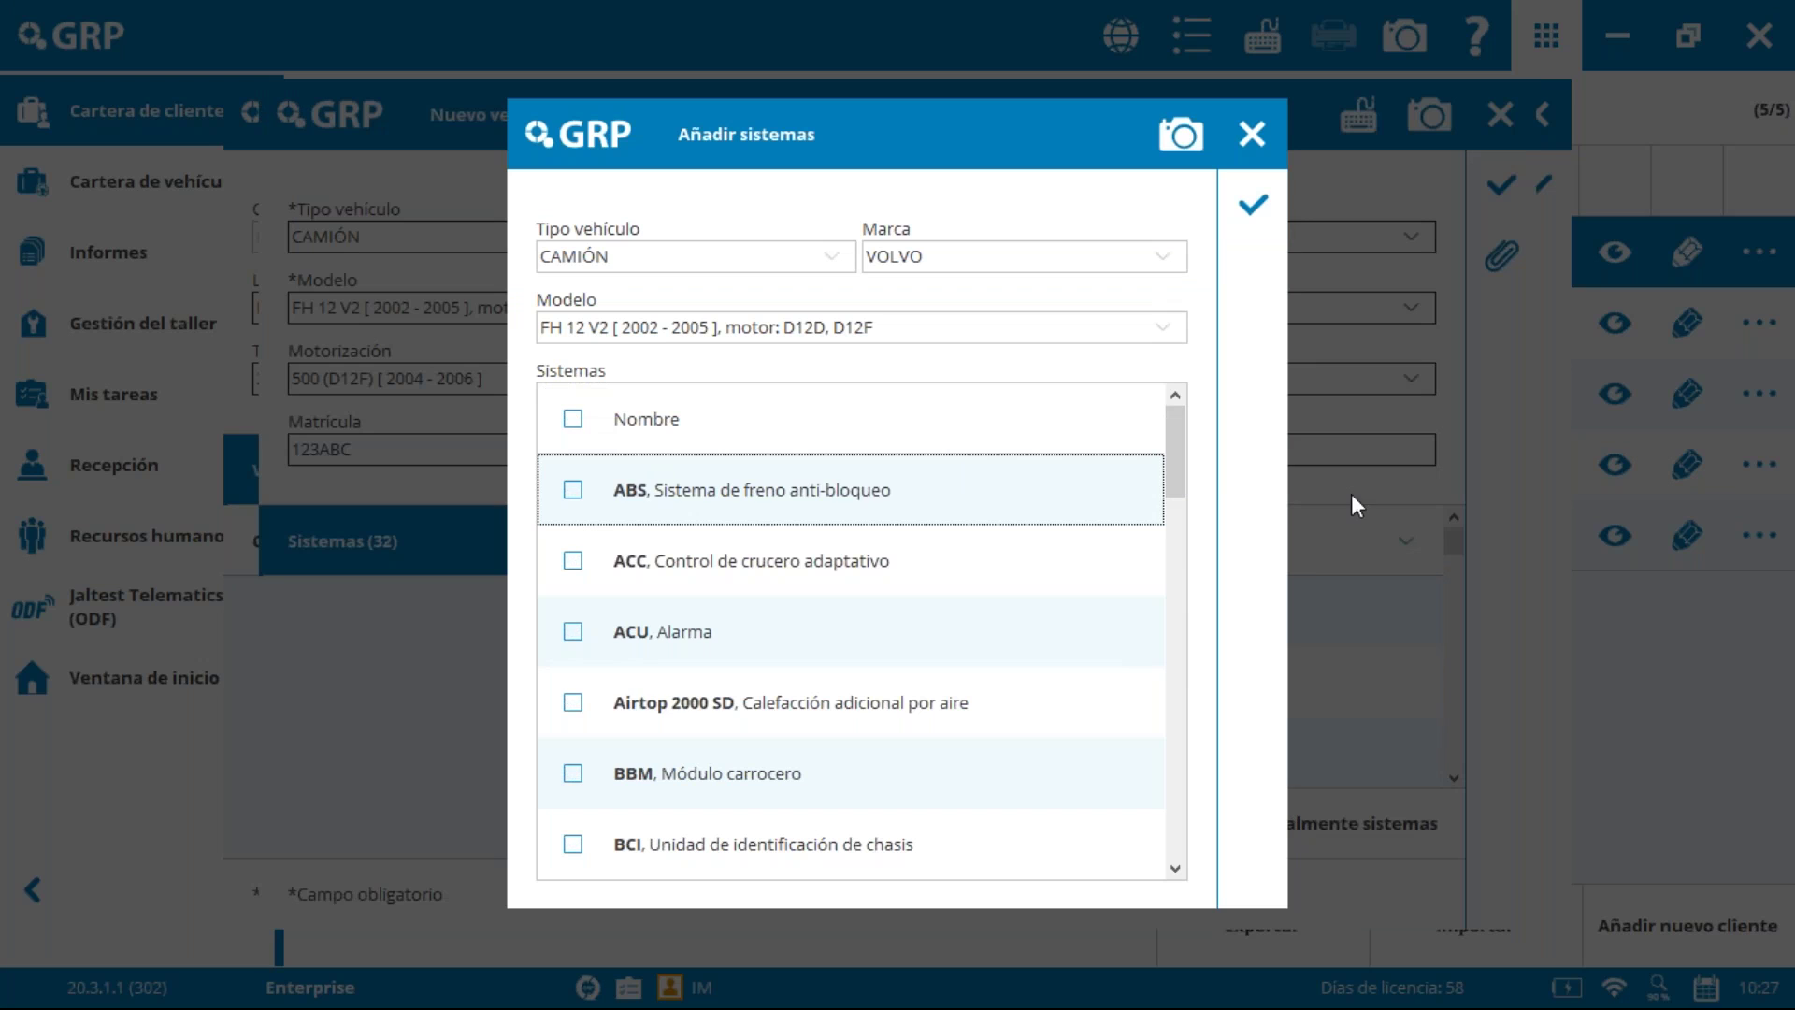
click(574, 489)
drag(1180, 444, 1220, 552)
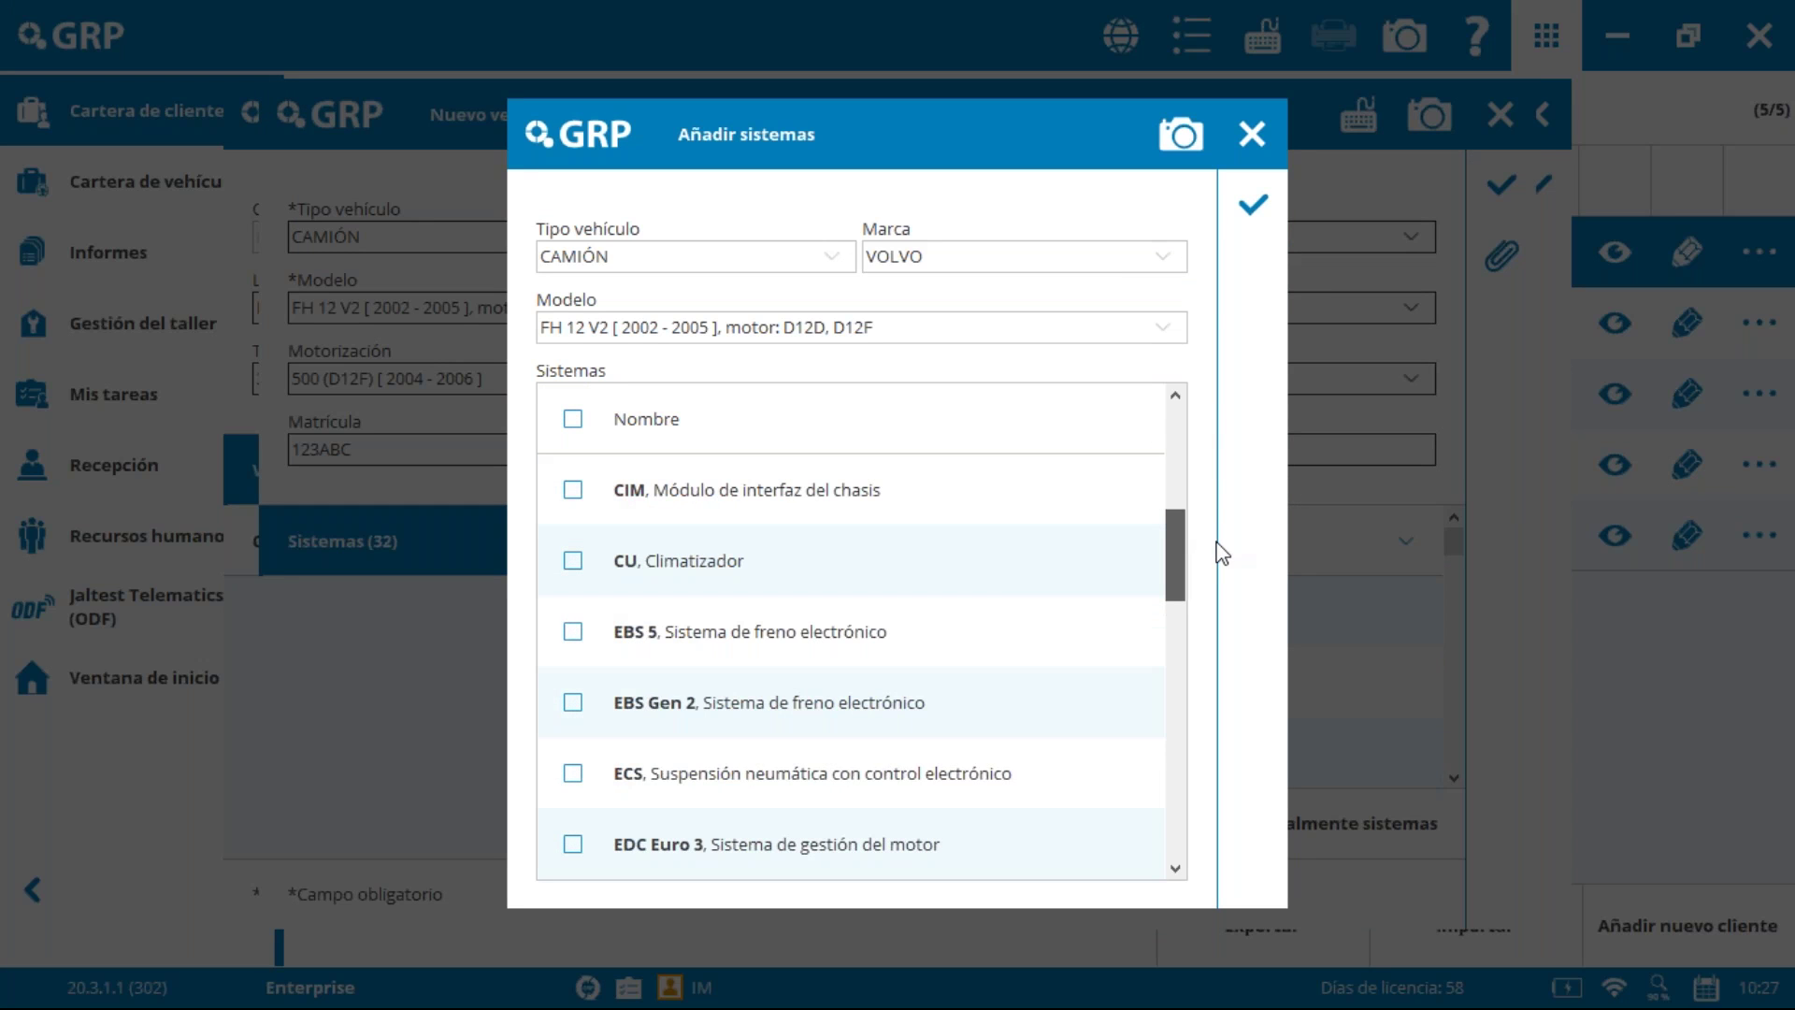
scroll(1223, 554, down, 3)
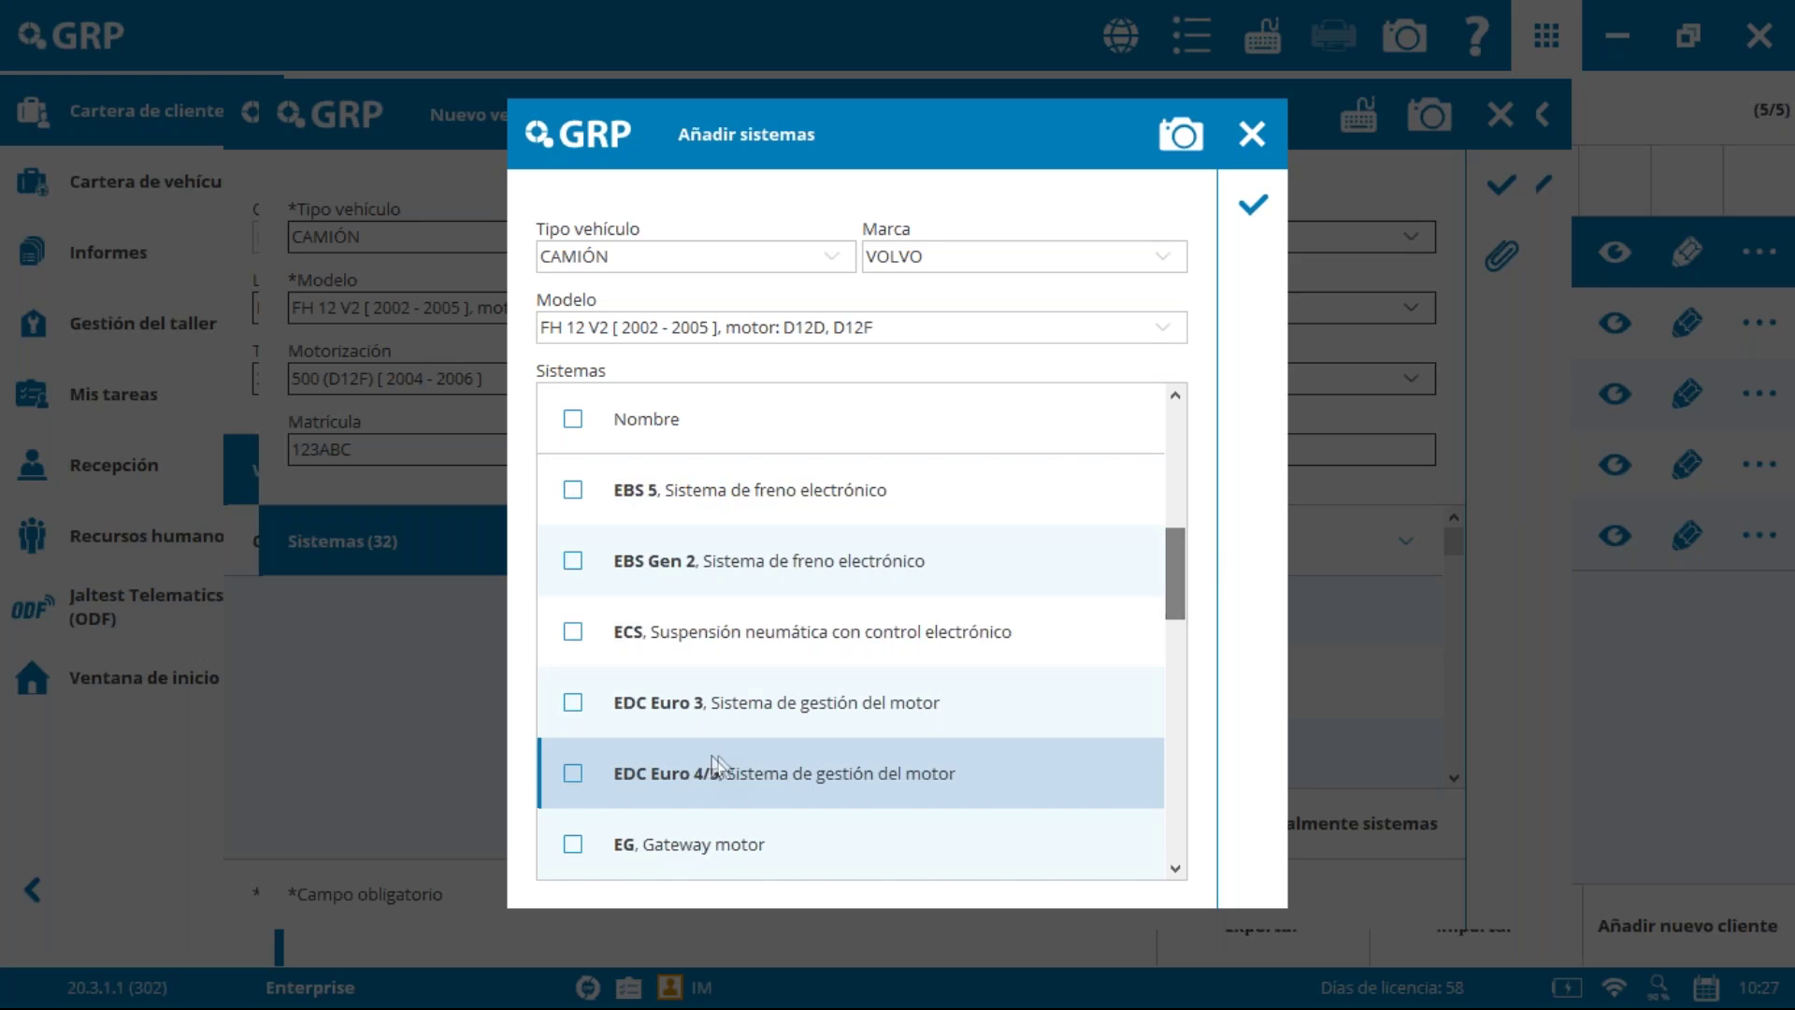
click(572, 774)
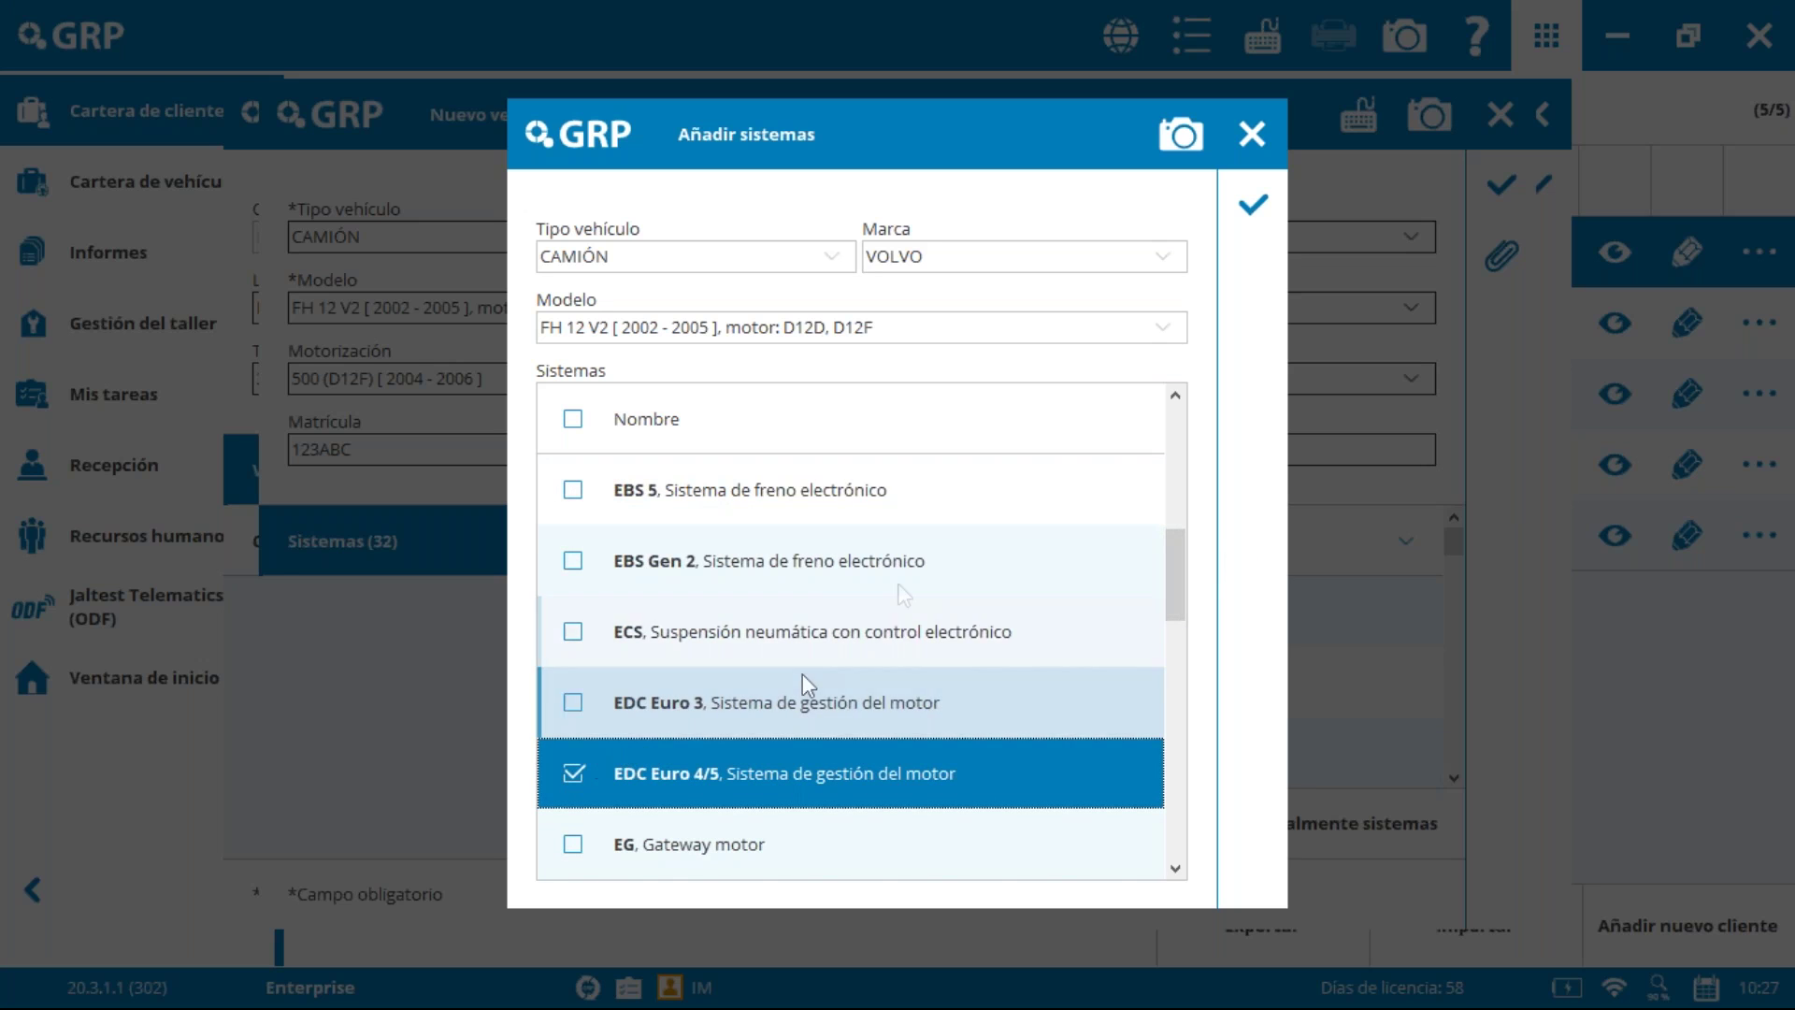
click(1254, 210)
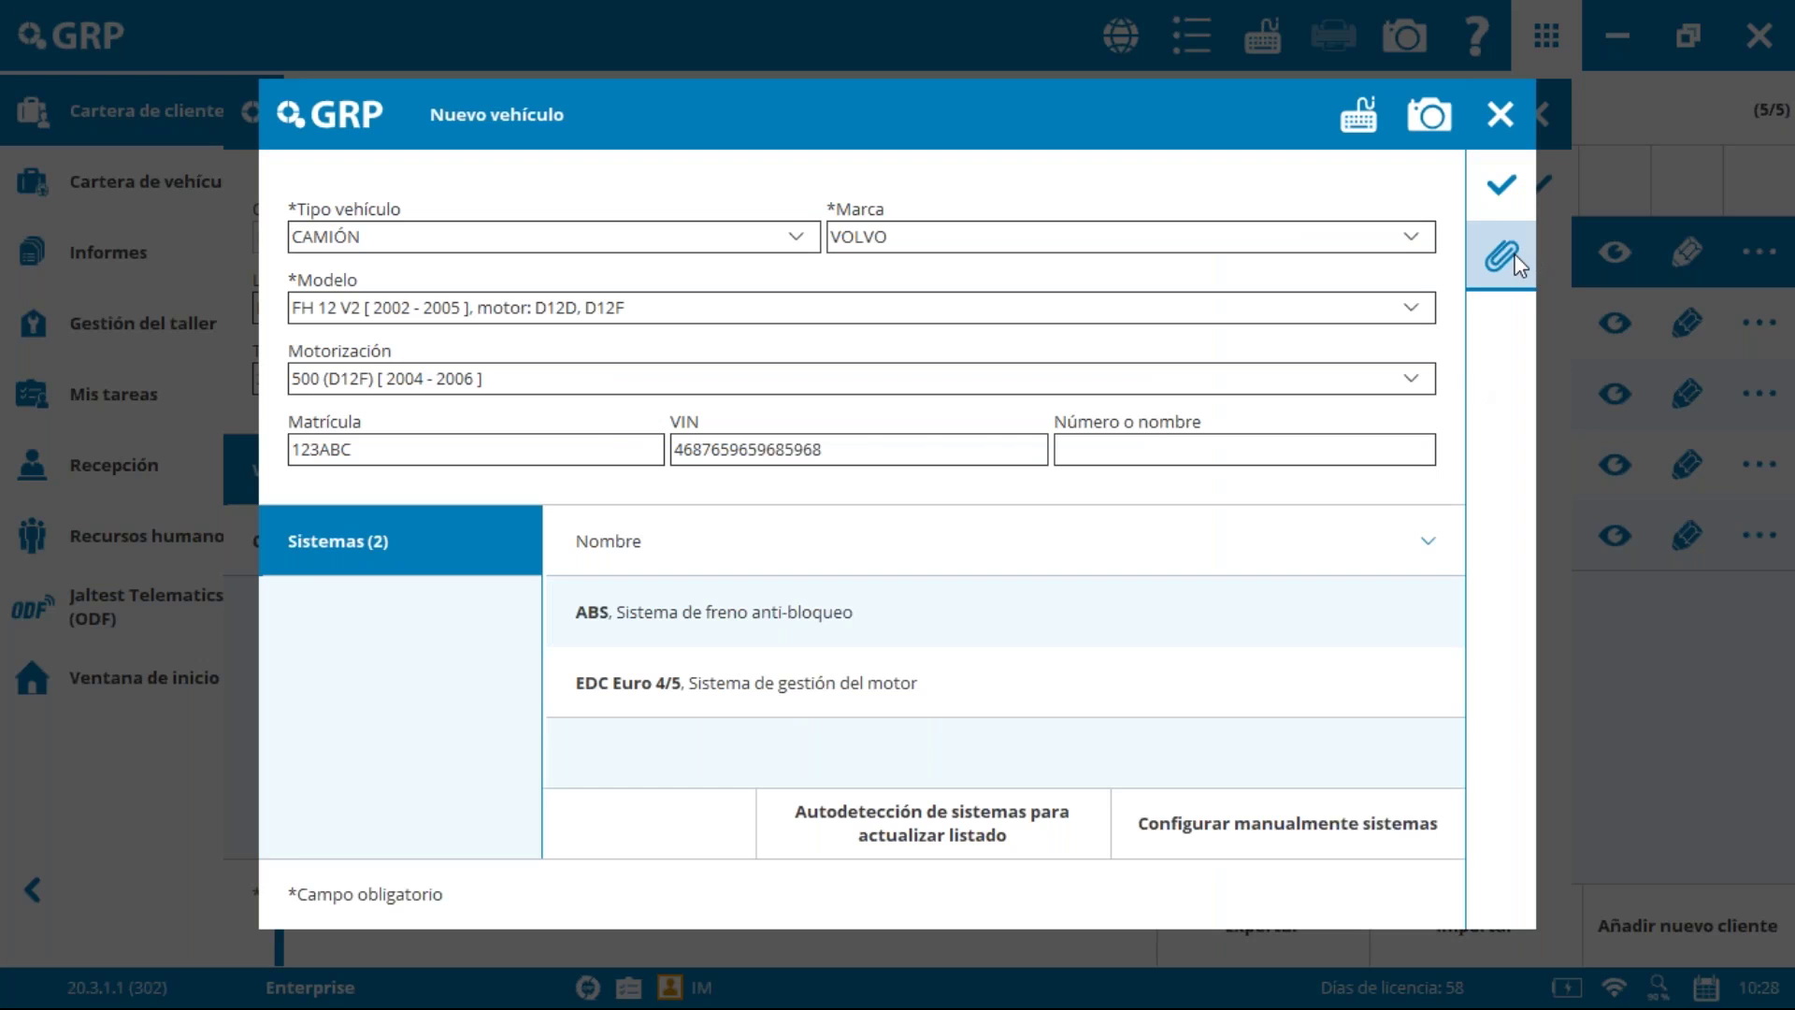
Step: Save the Volvo truck and the Truck Company client, then dismiss its extra-actions menu
click(1494, 193)
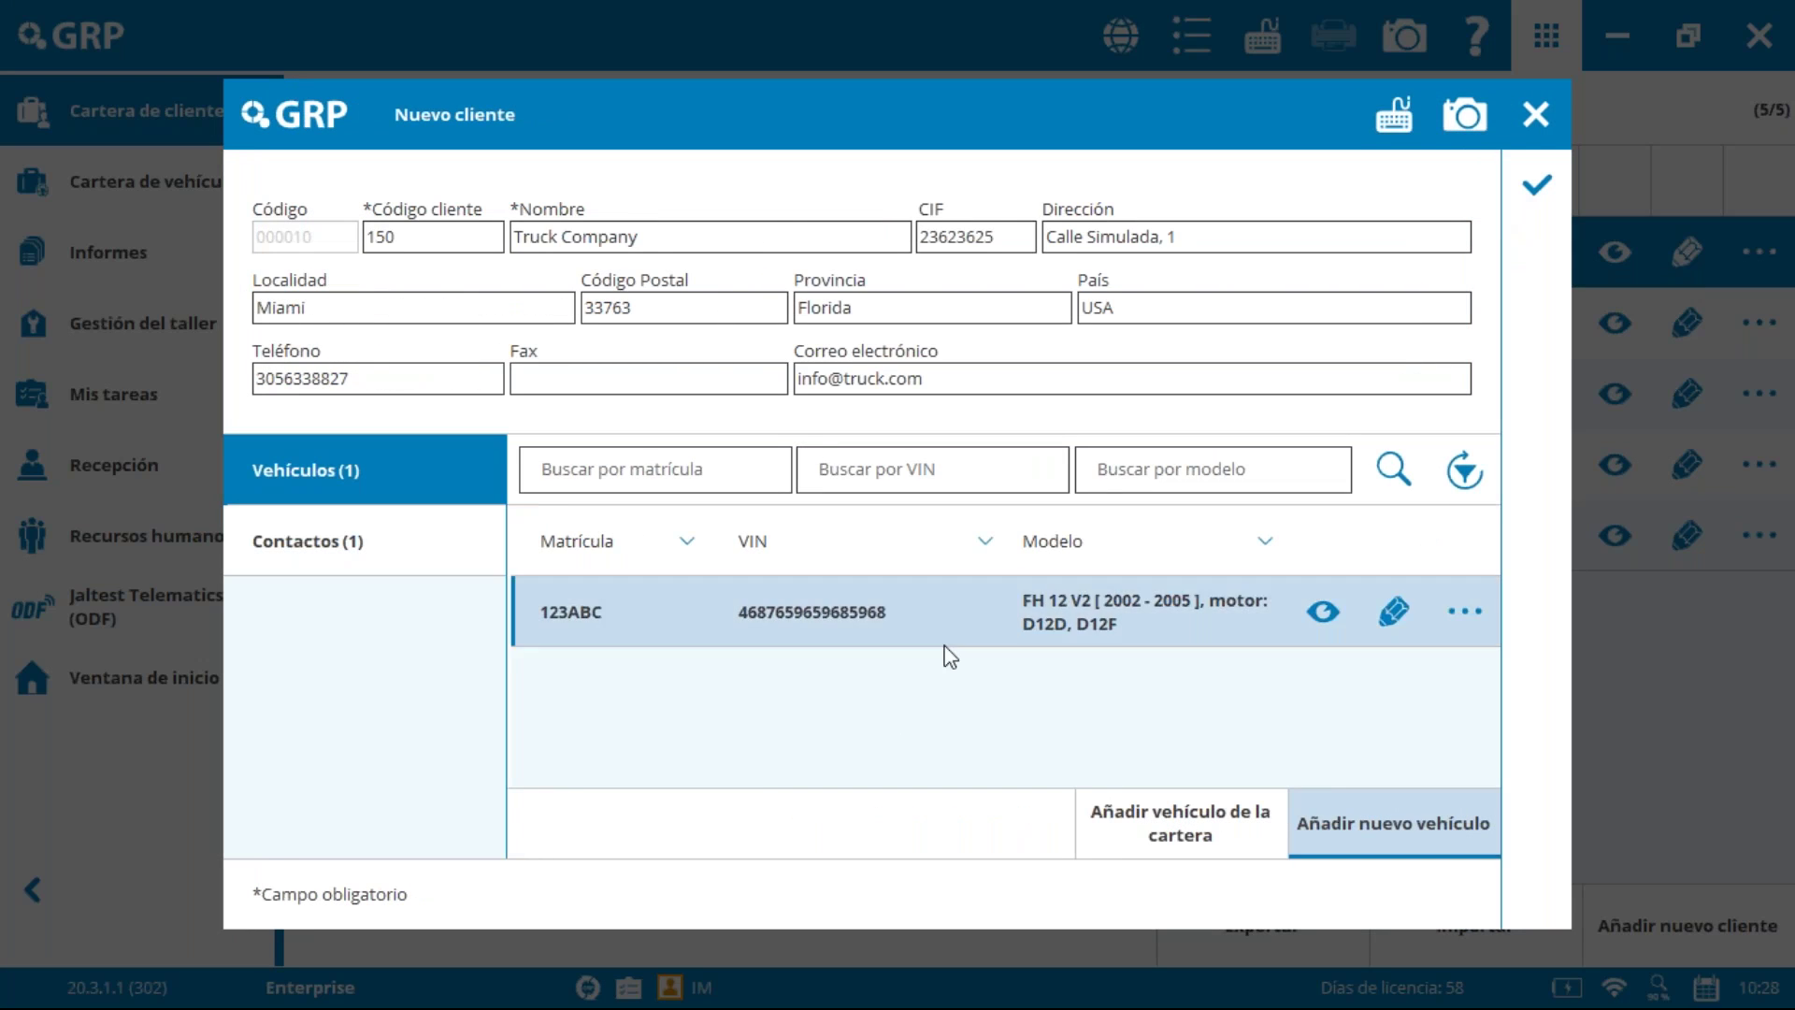
click(1513, 192)
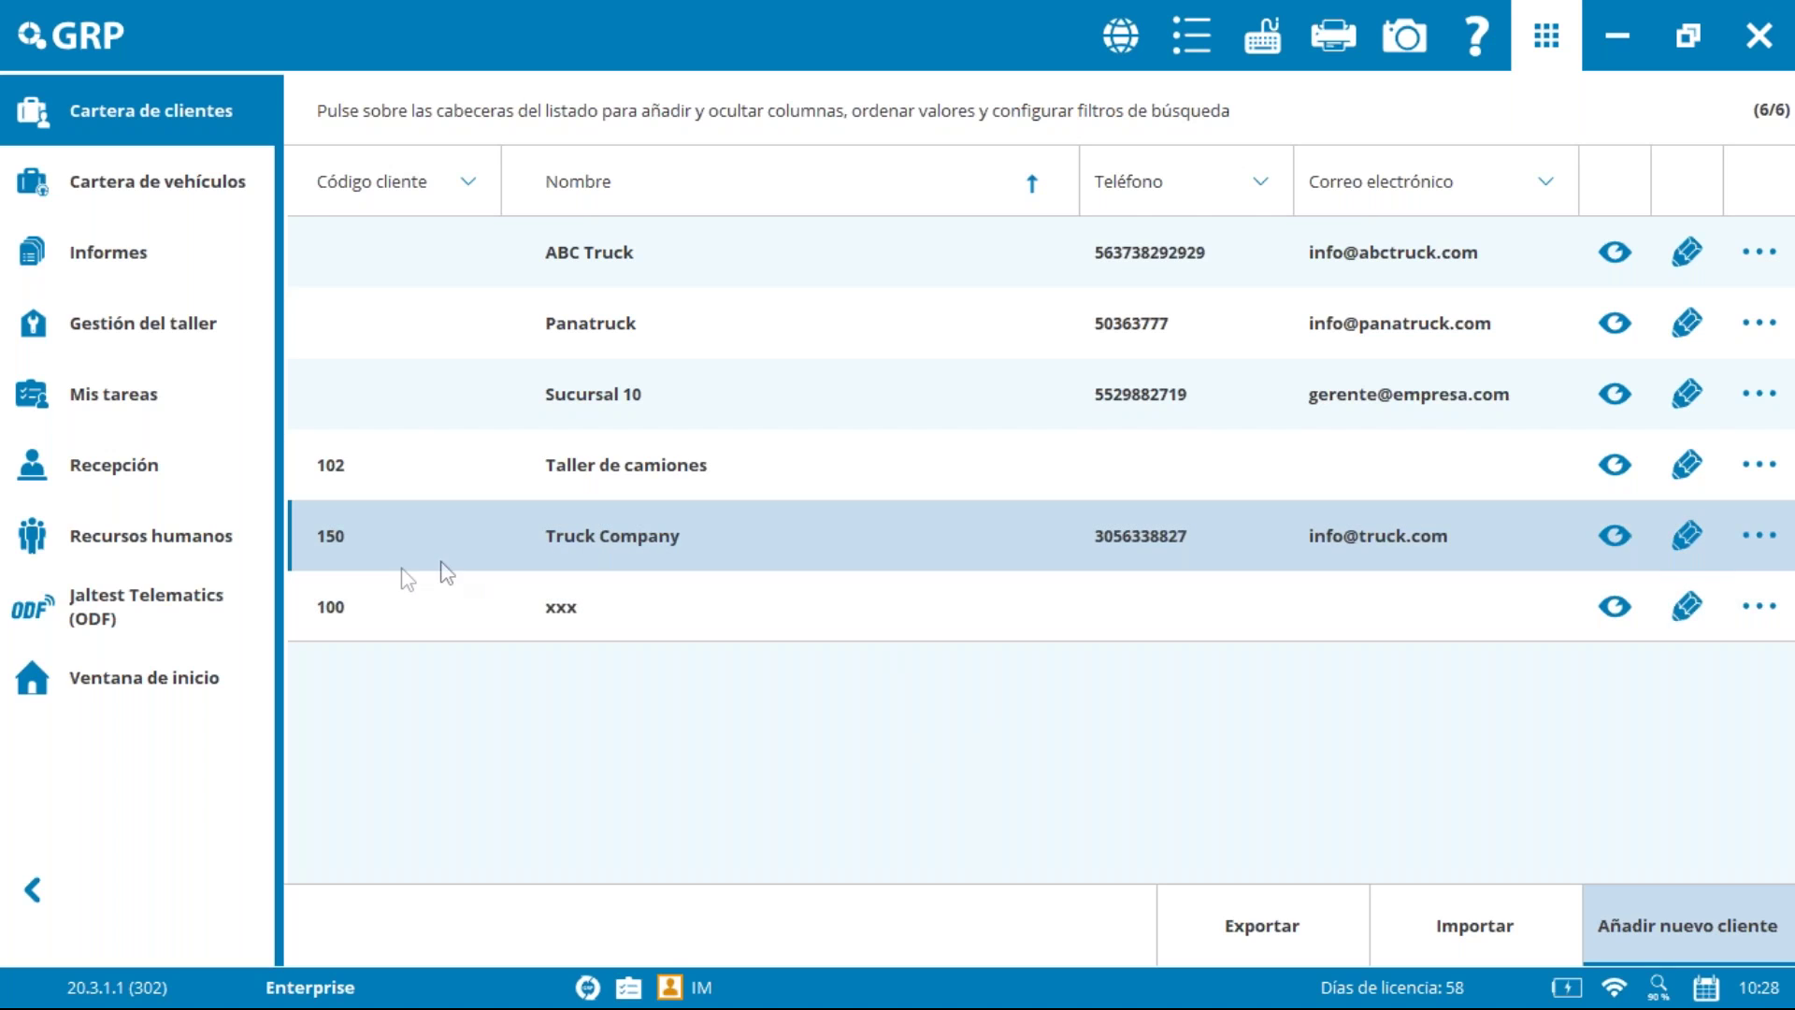
click(1773, 535)
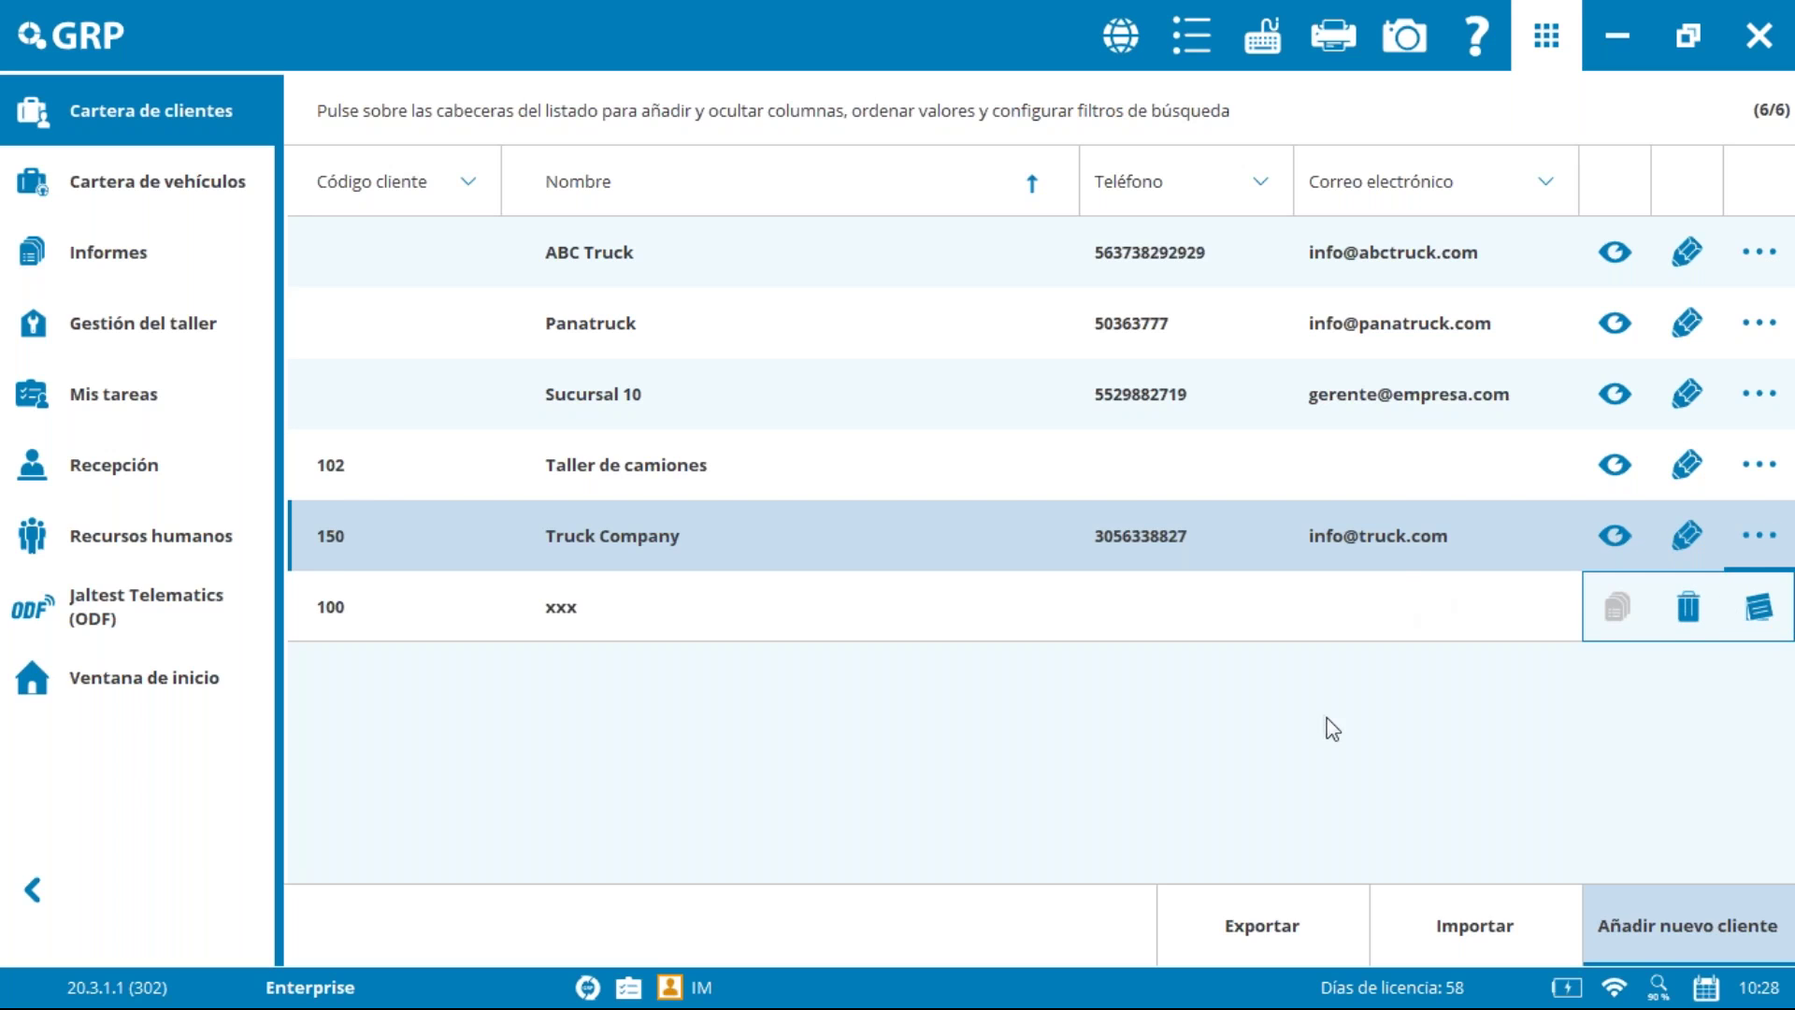
click(1365, 732)
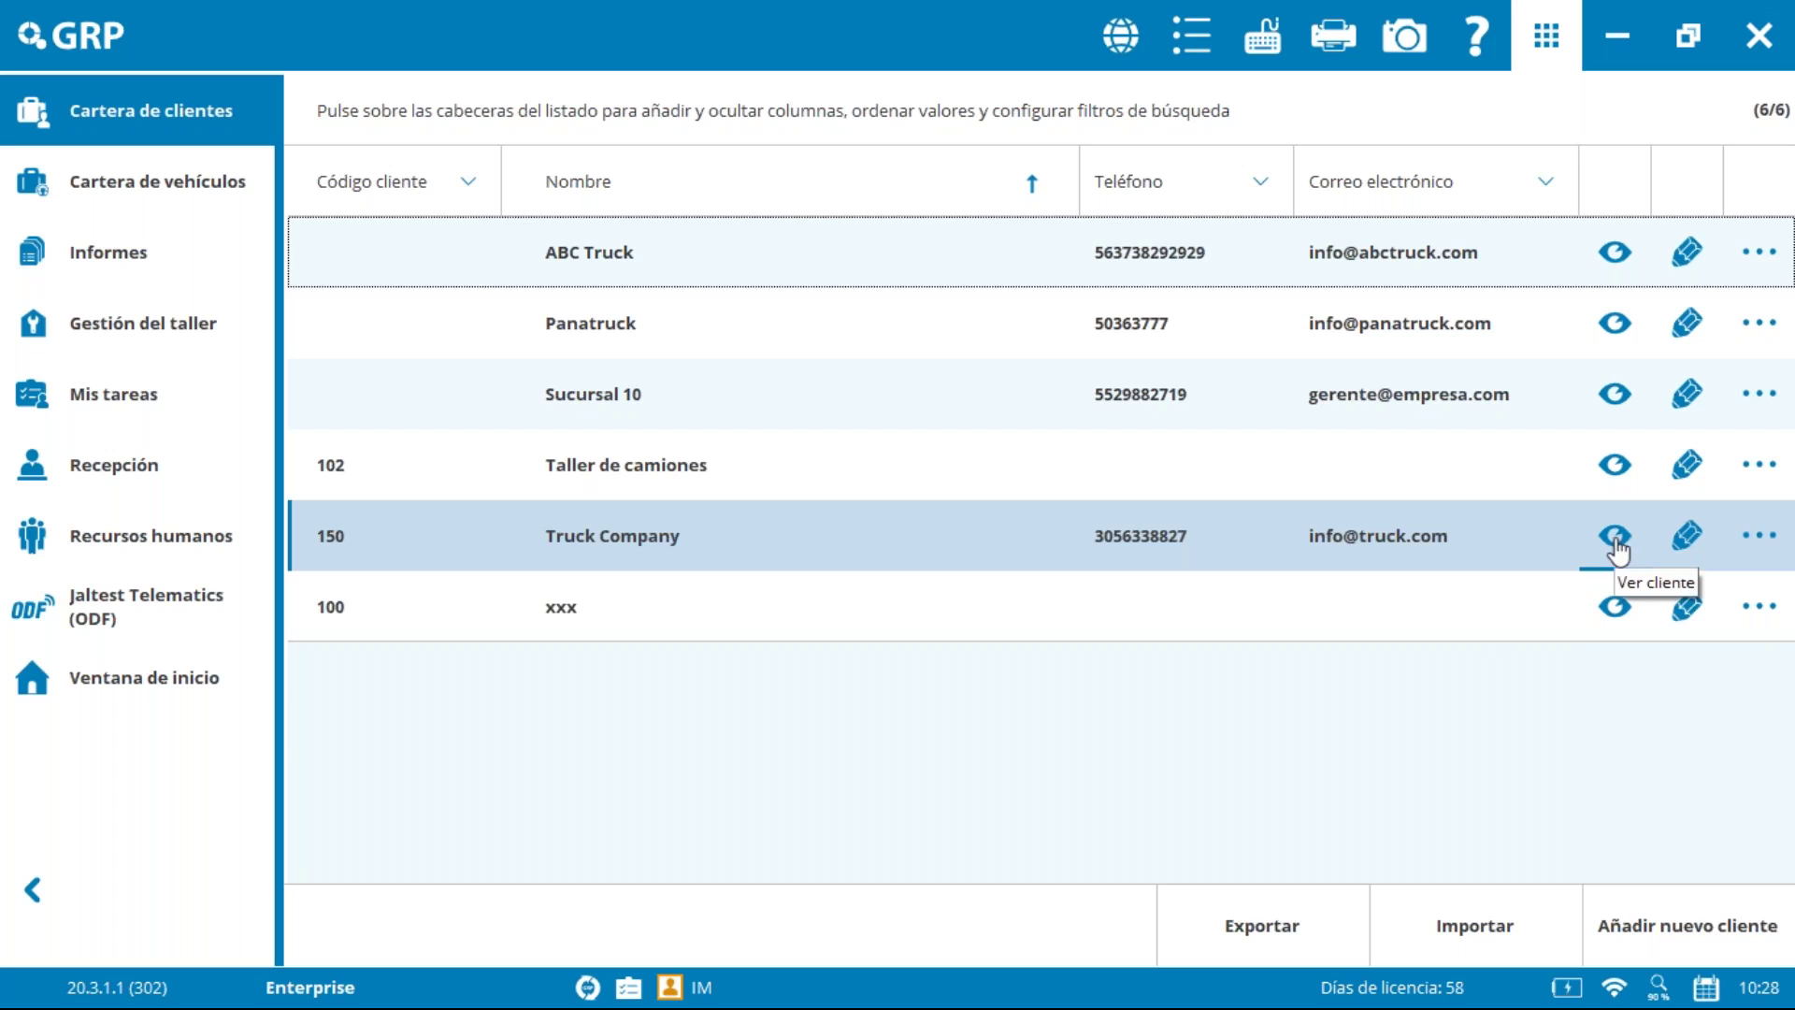
Step: Review Truck Company's details, confirming vehicle 123ABC as an FH 12 V2, then close them
click(1630, 553)
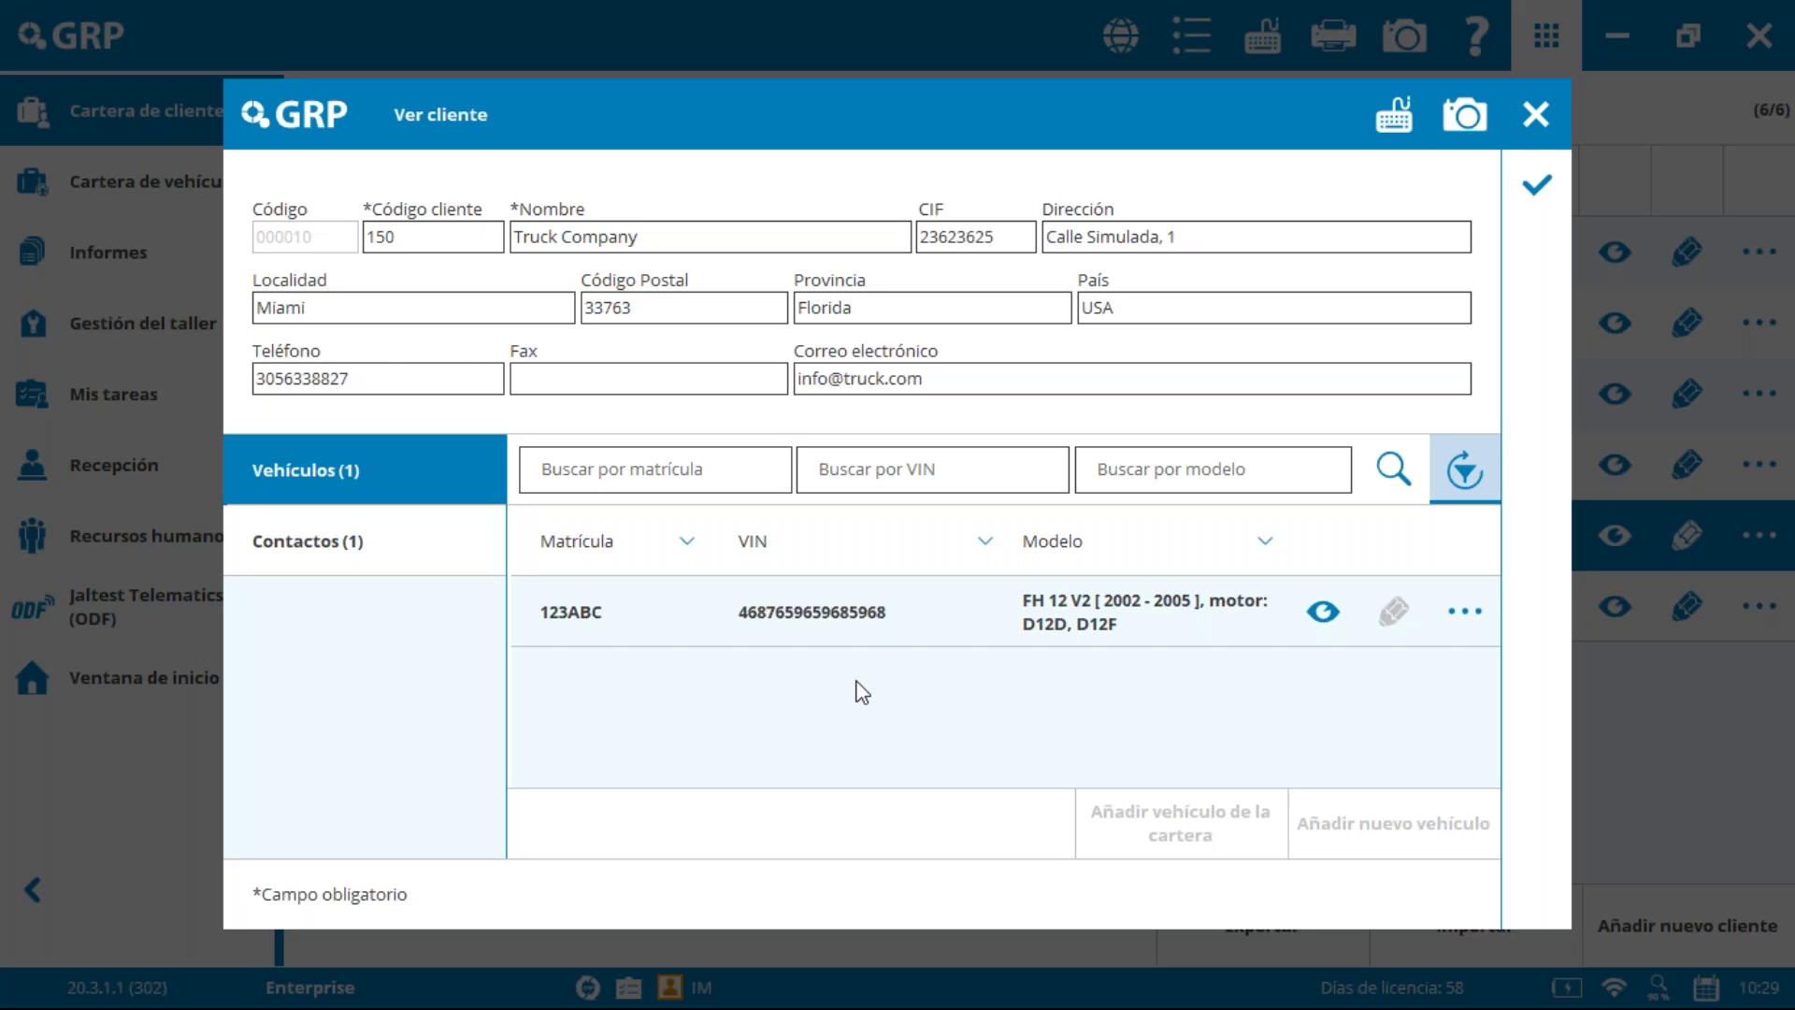
click(1534, 116)
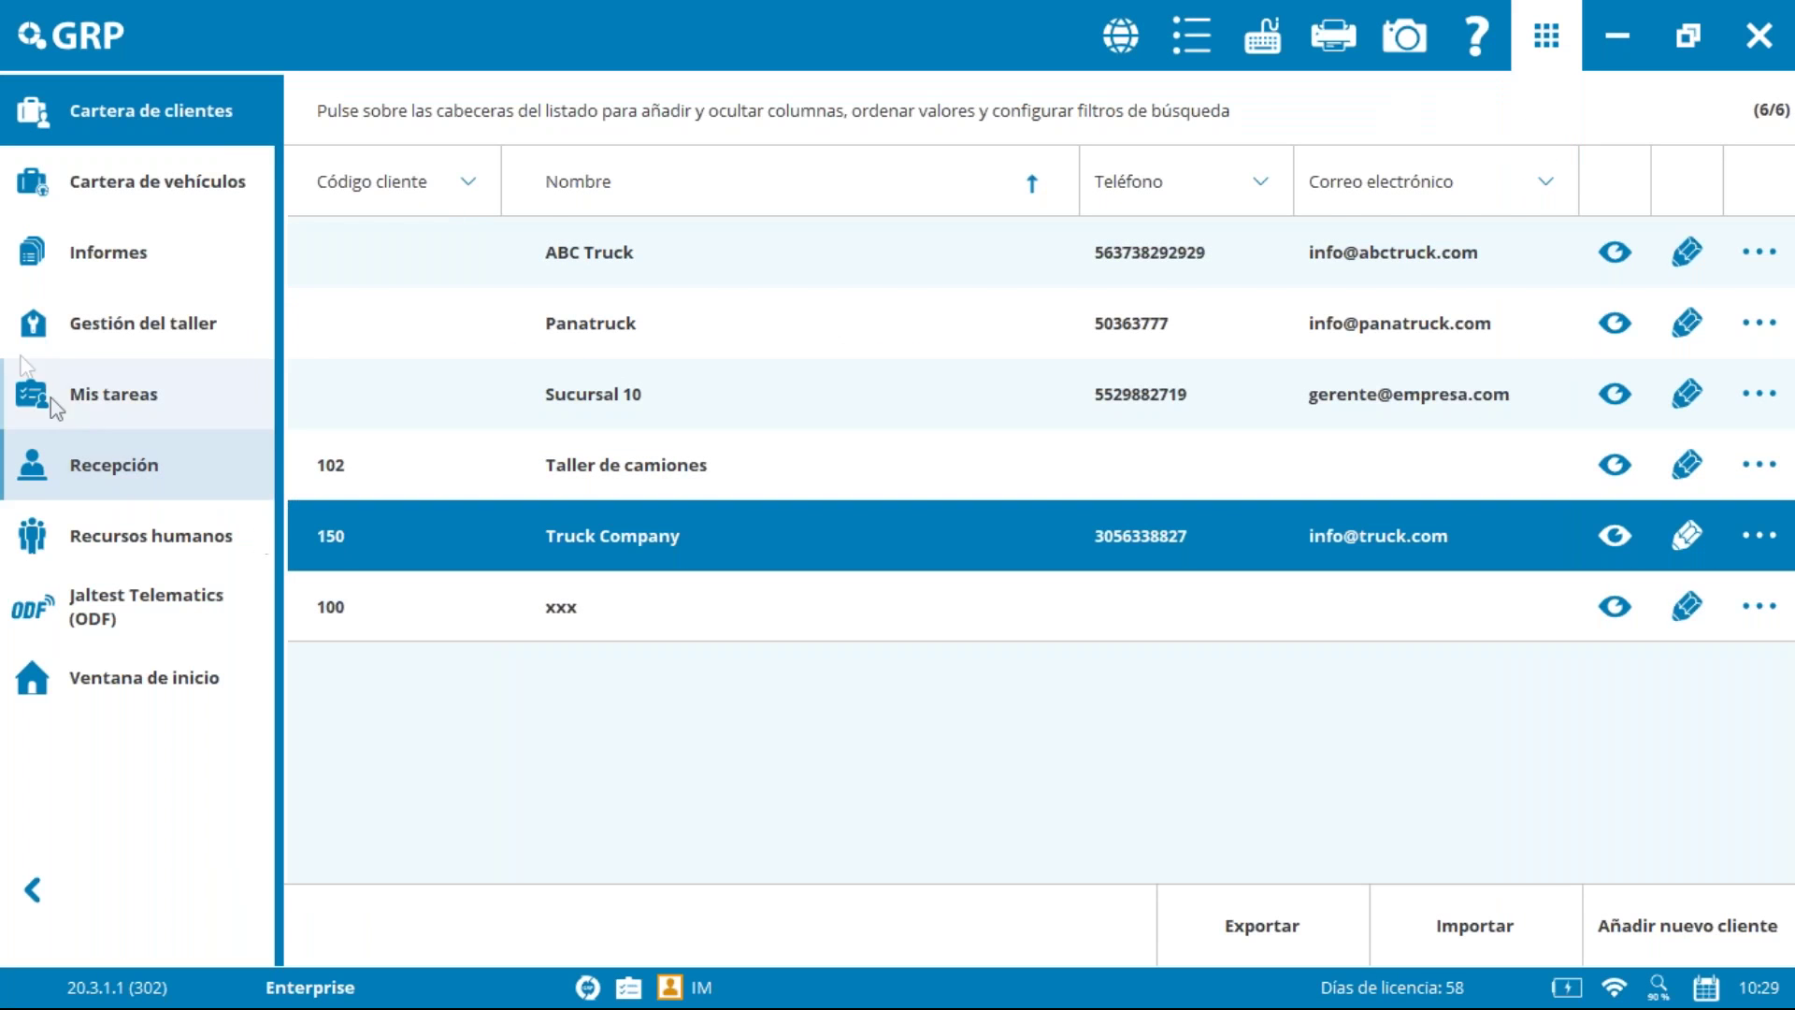
Step: Start a new vehicle from the vehicle portfolio with type VEHÍCULOS LIGEROS and brand FORD
click(144, 176)
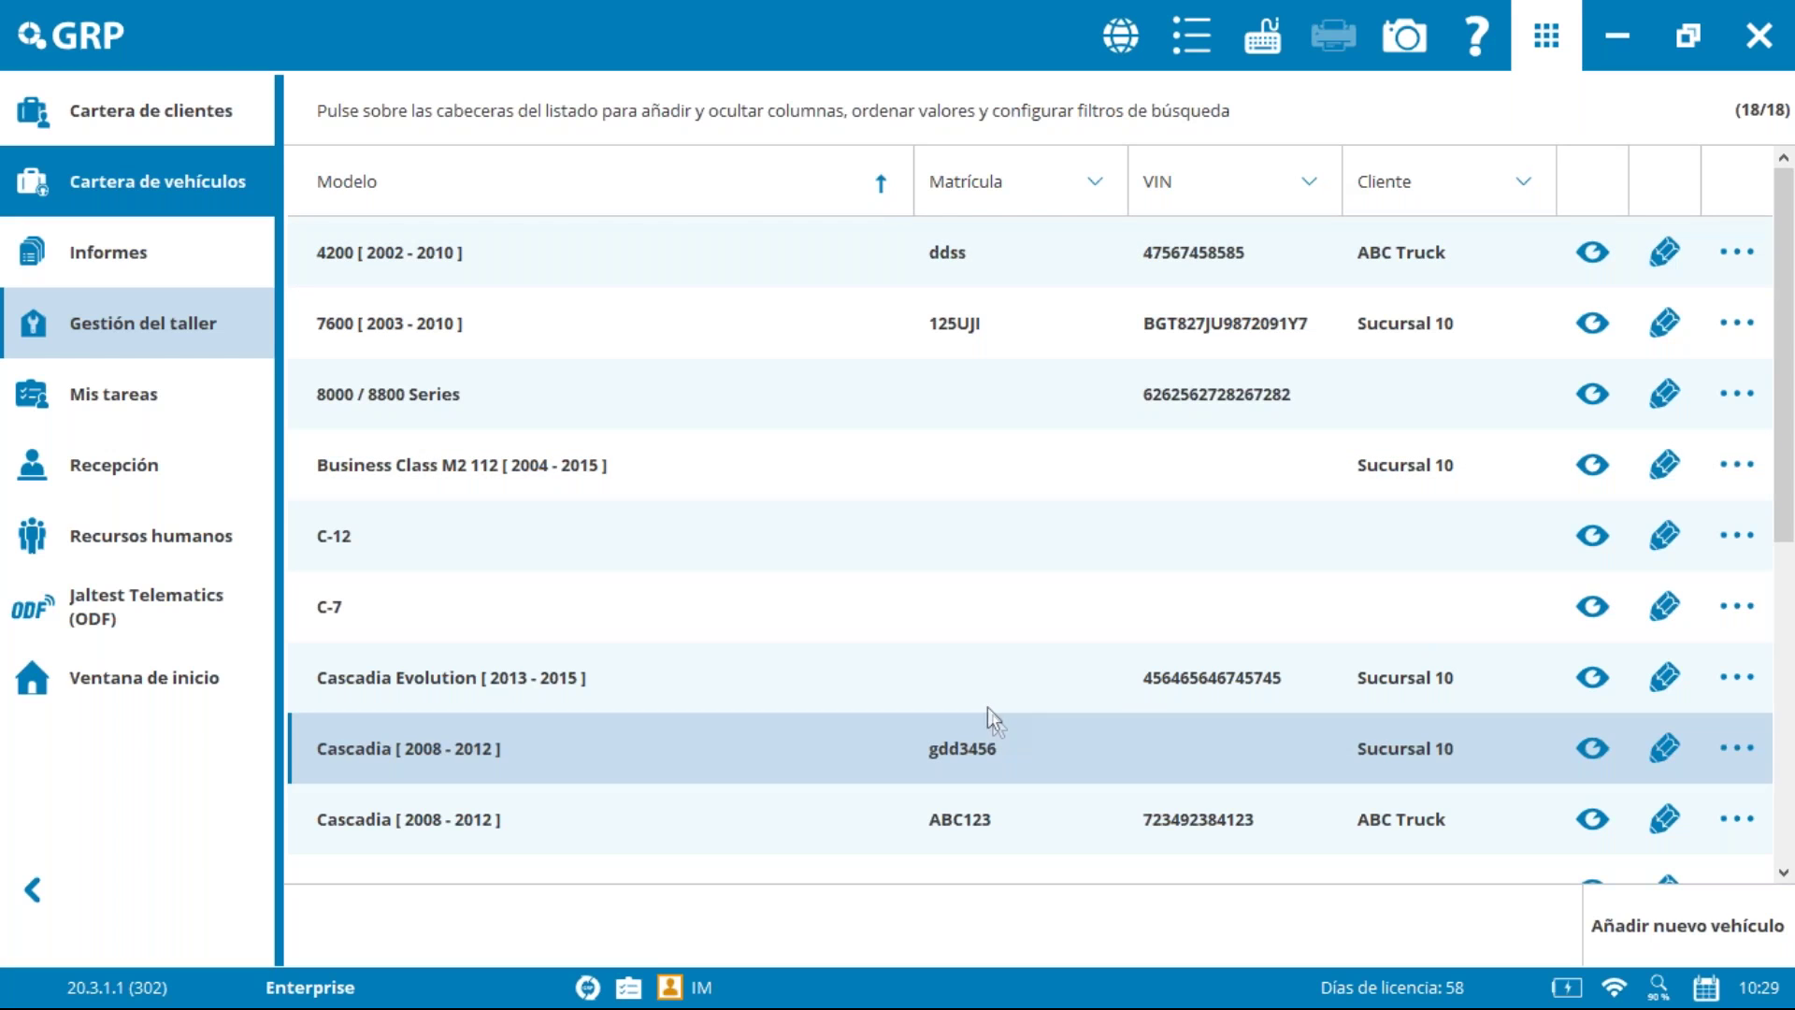
click(1642, 933)
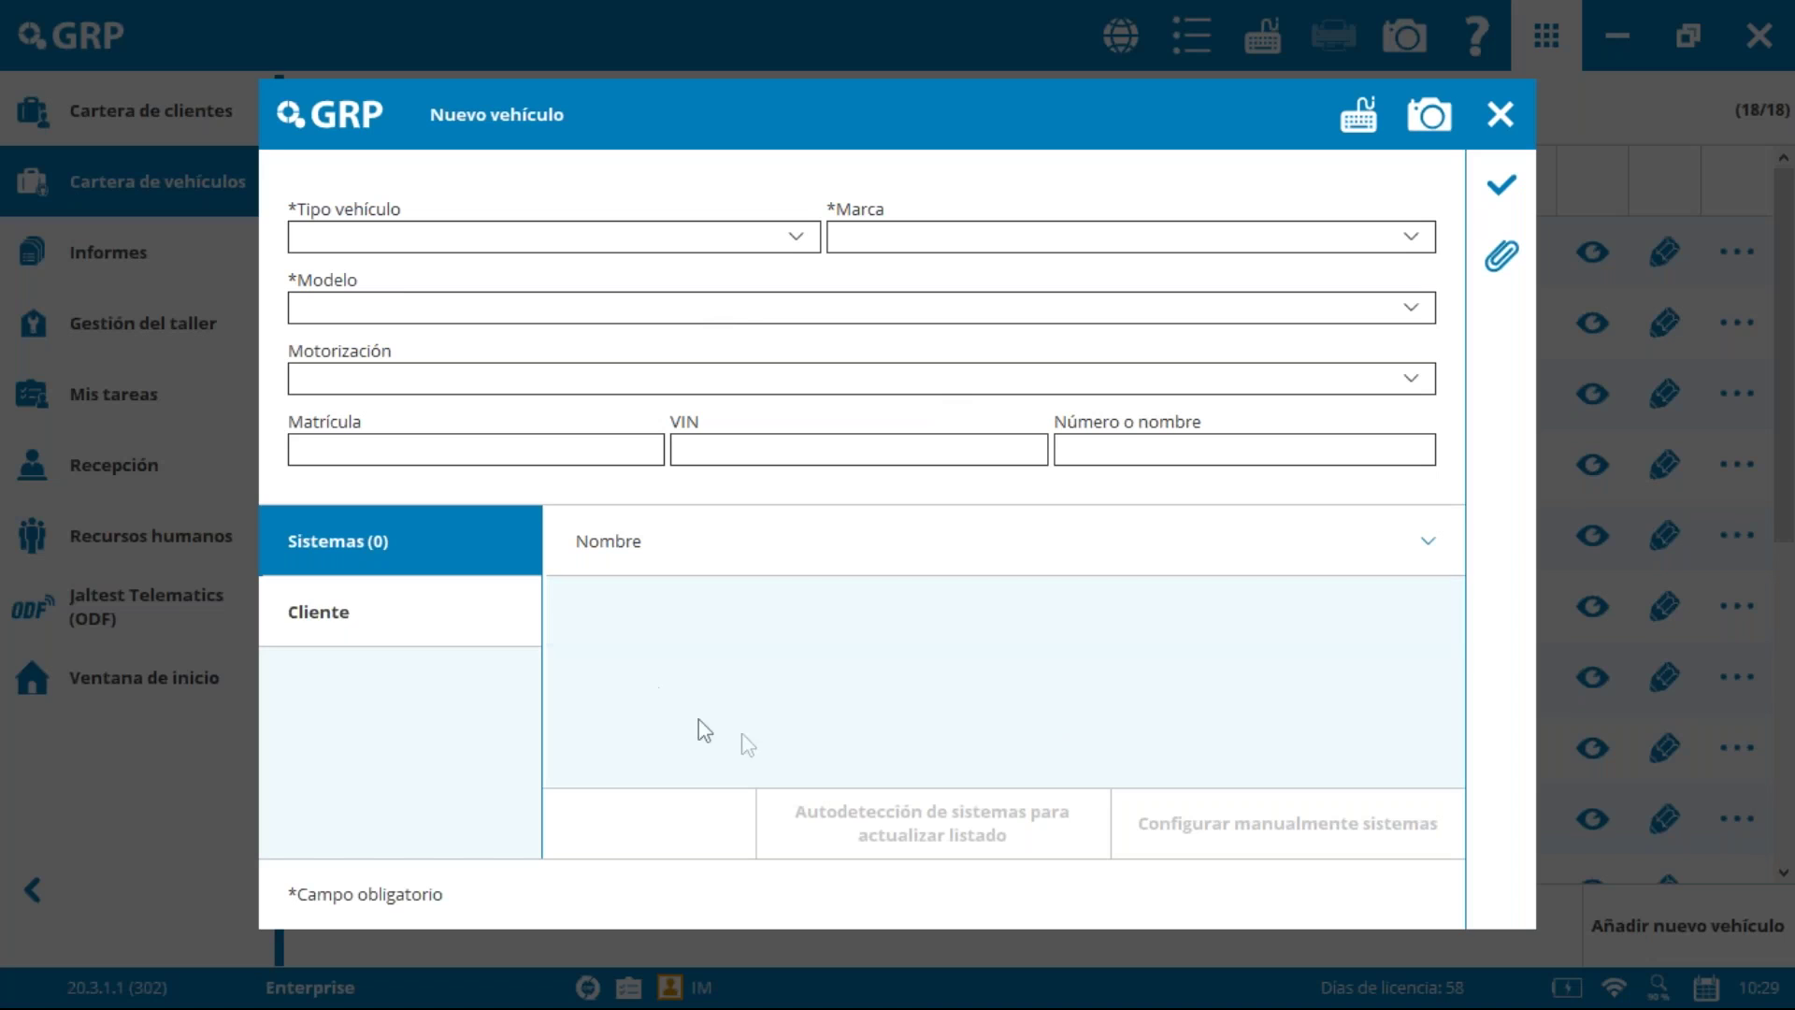
click(797, 236)
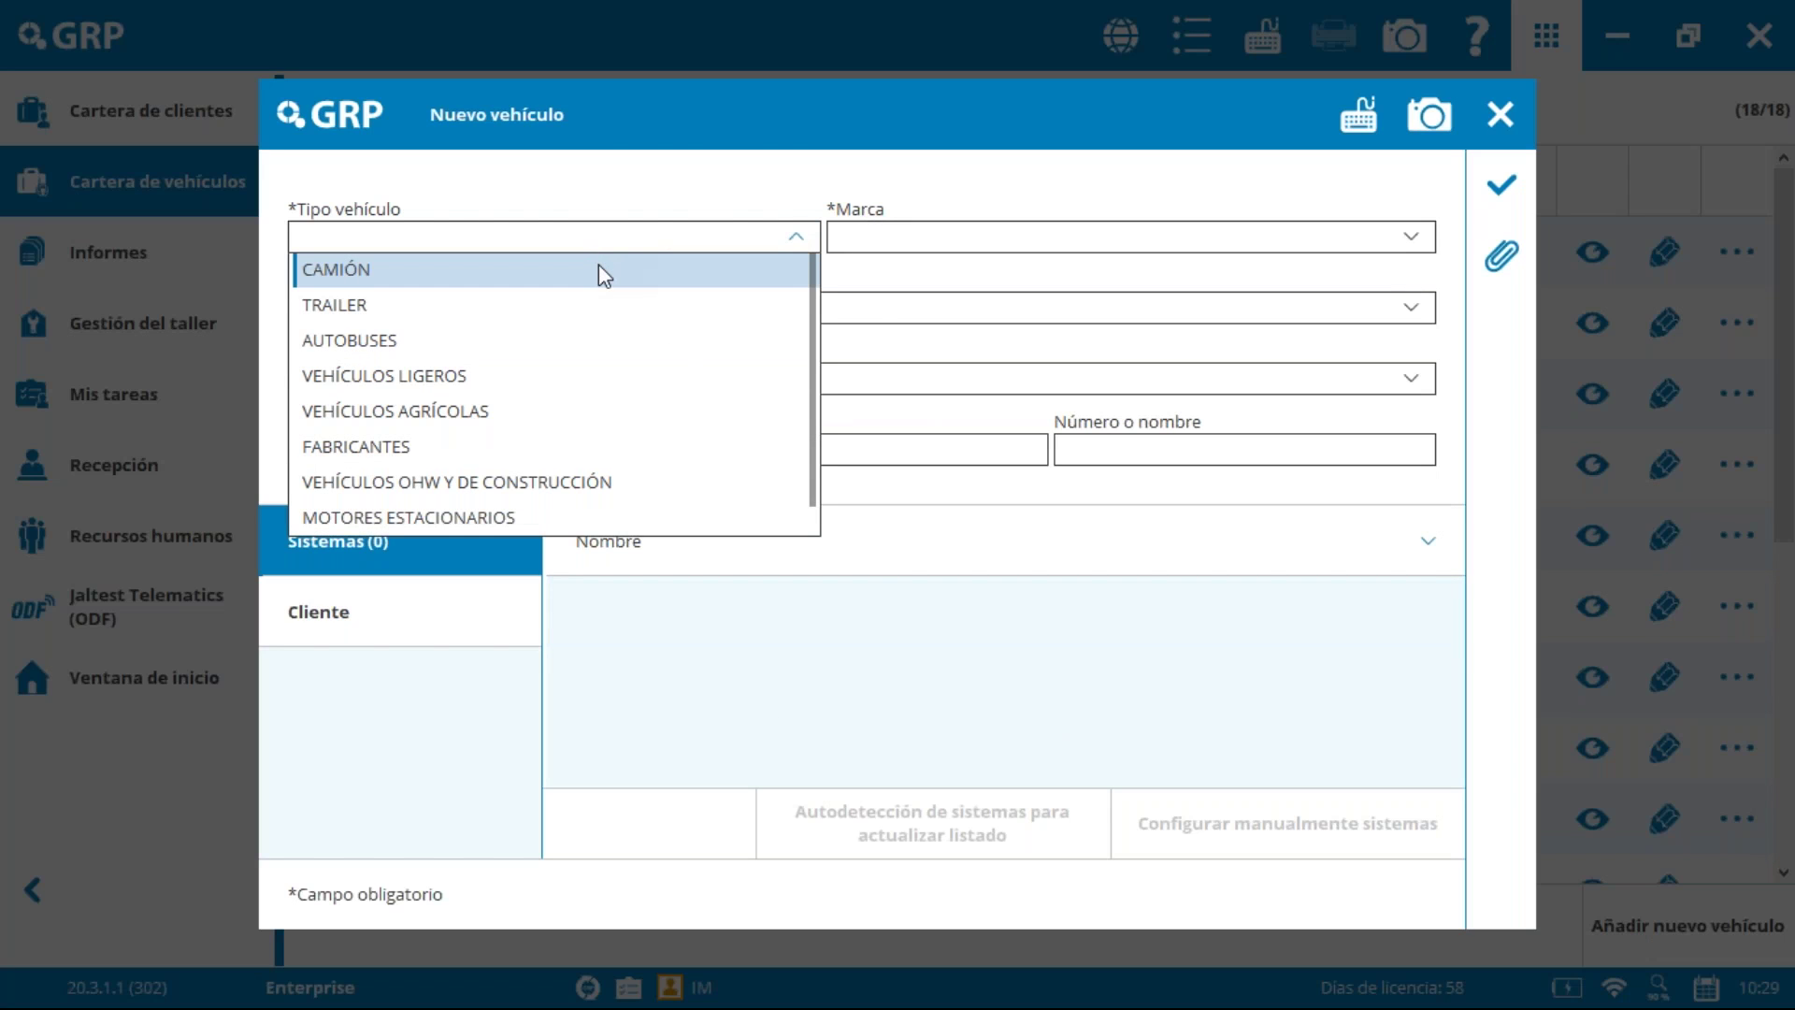
click(517, 377)
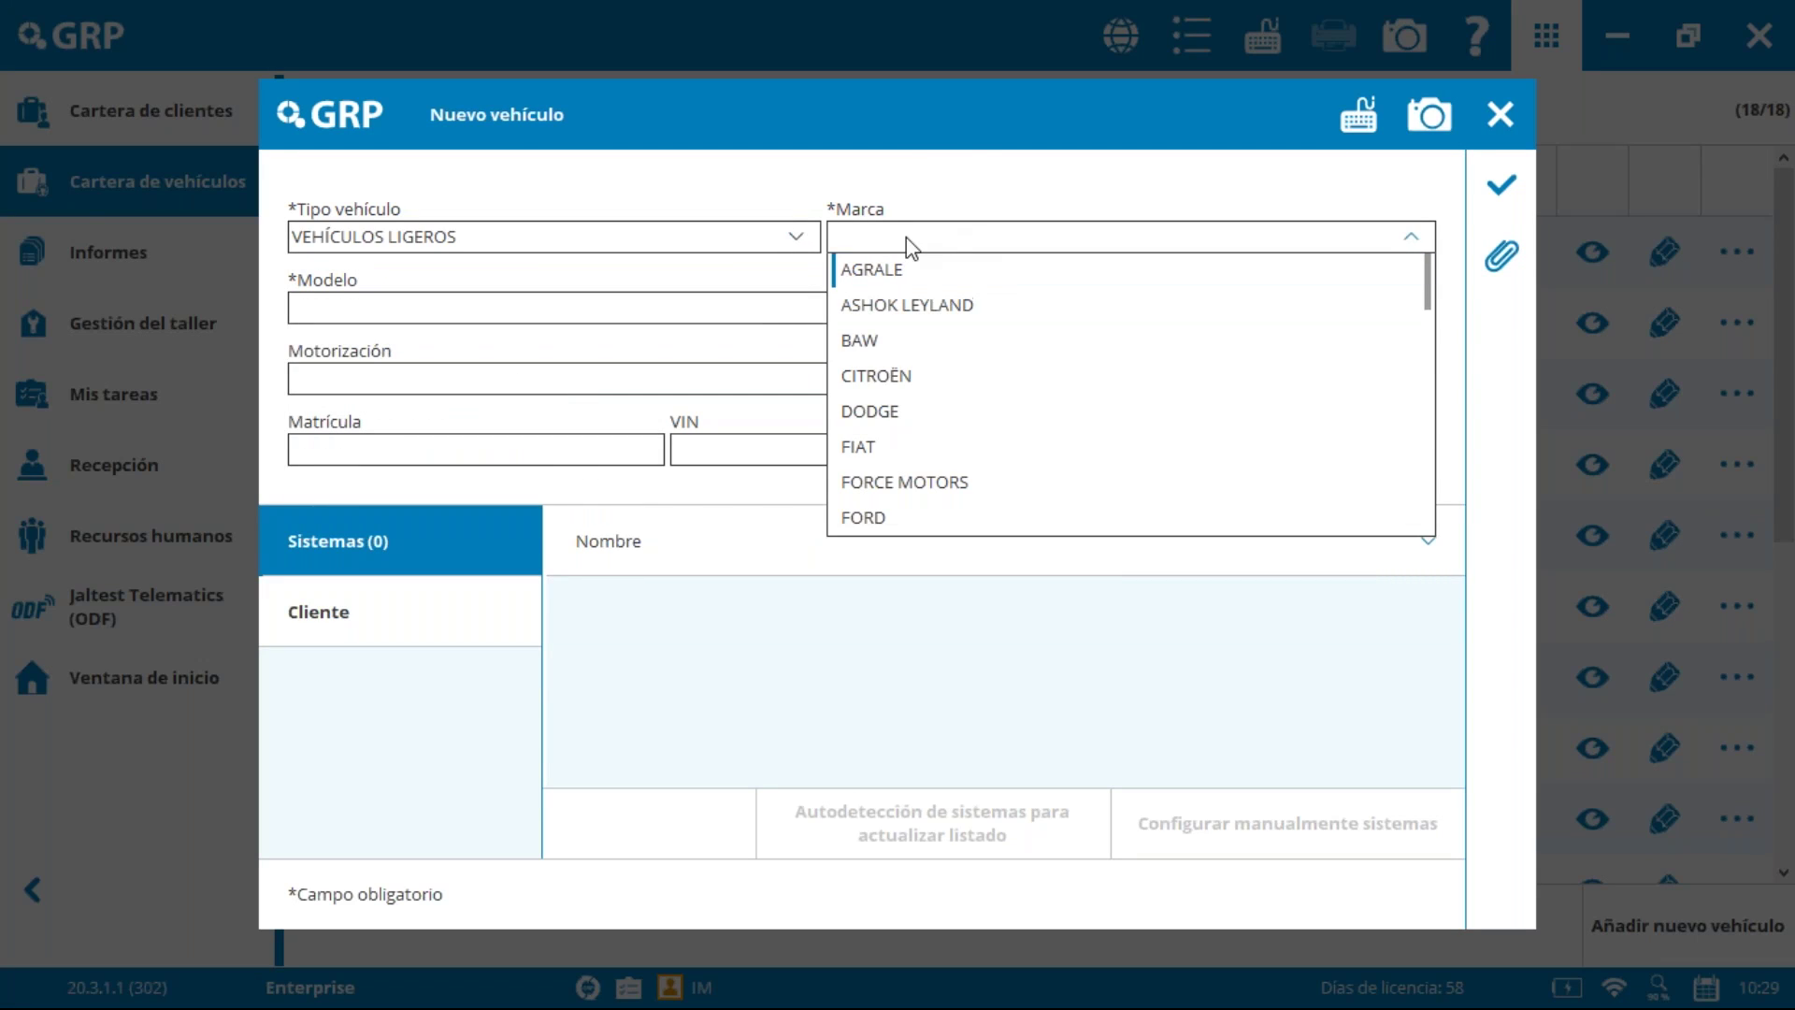
click(944, 512)
Step: Pick model F-250 / F-350 / F-450 / F-550 6.0 with the 6.0 325 PowerStroke V8 engine
scroll(572, 436, down, 6)
scroll(572, 436, down, 10)
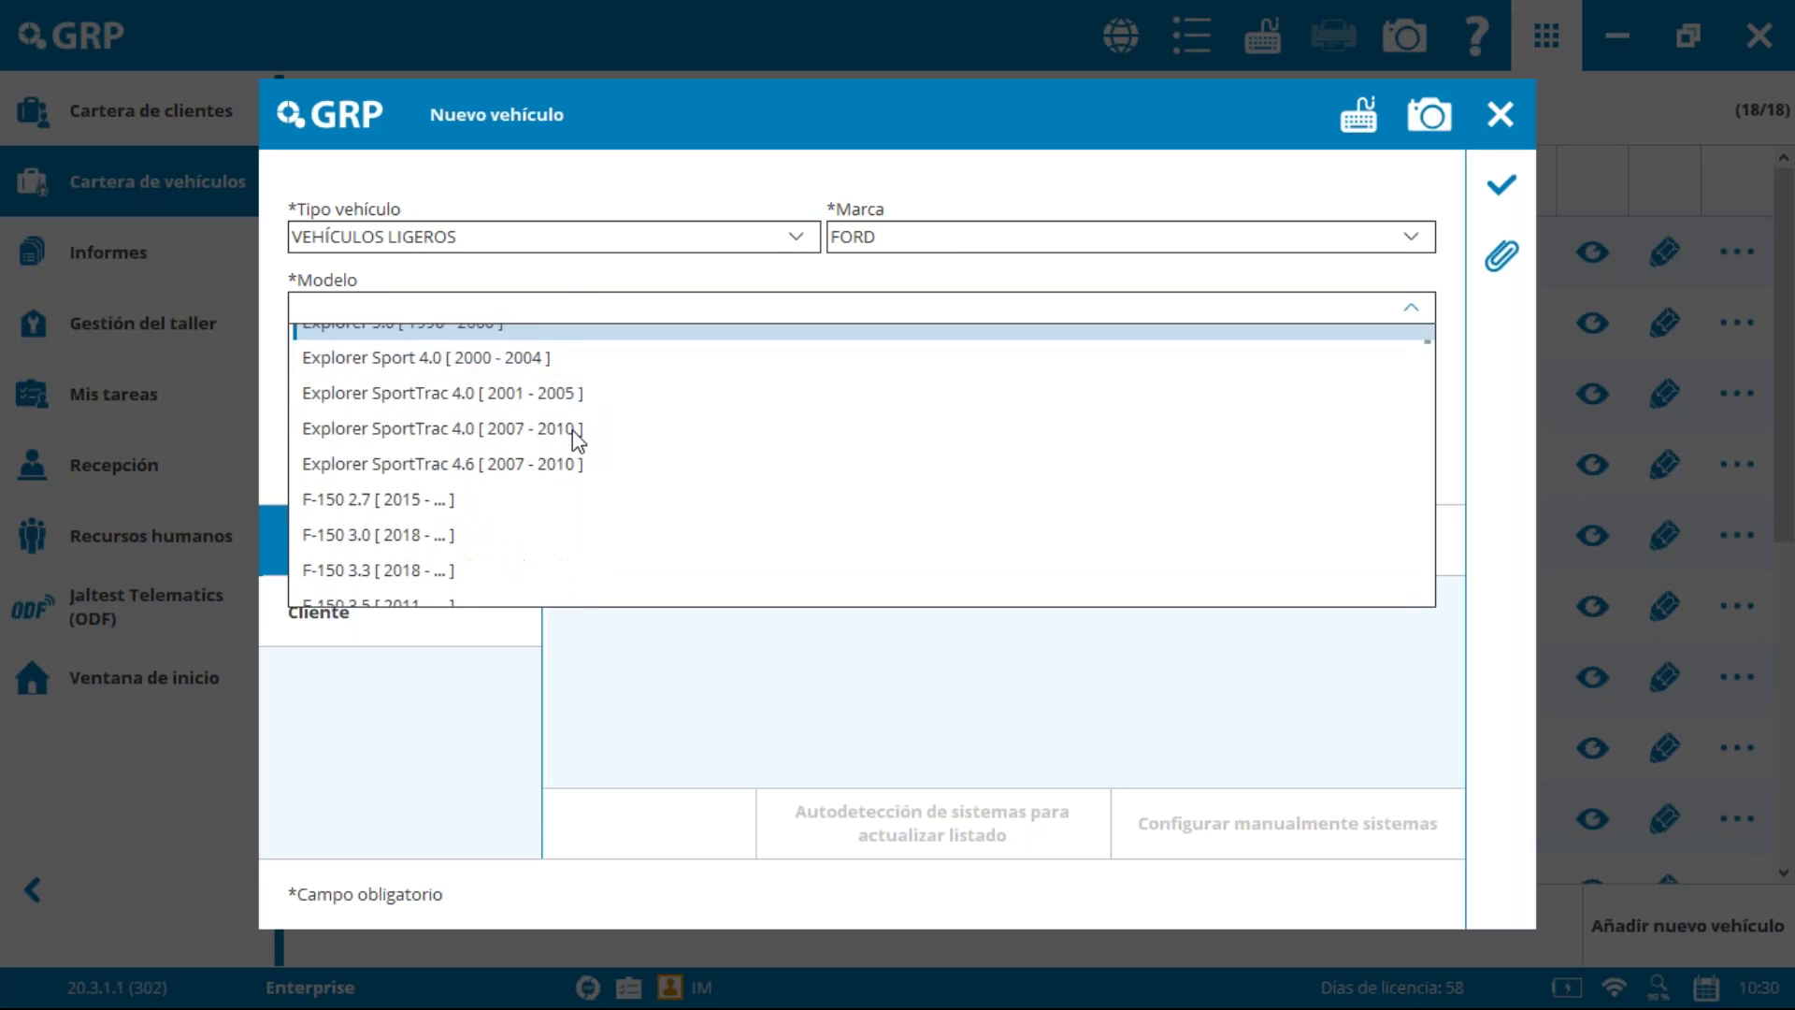
scroll(572, 430, down, 5)
scroll(579, 439, down, 8)
scroll(580, 434, down, 3)
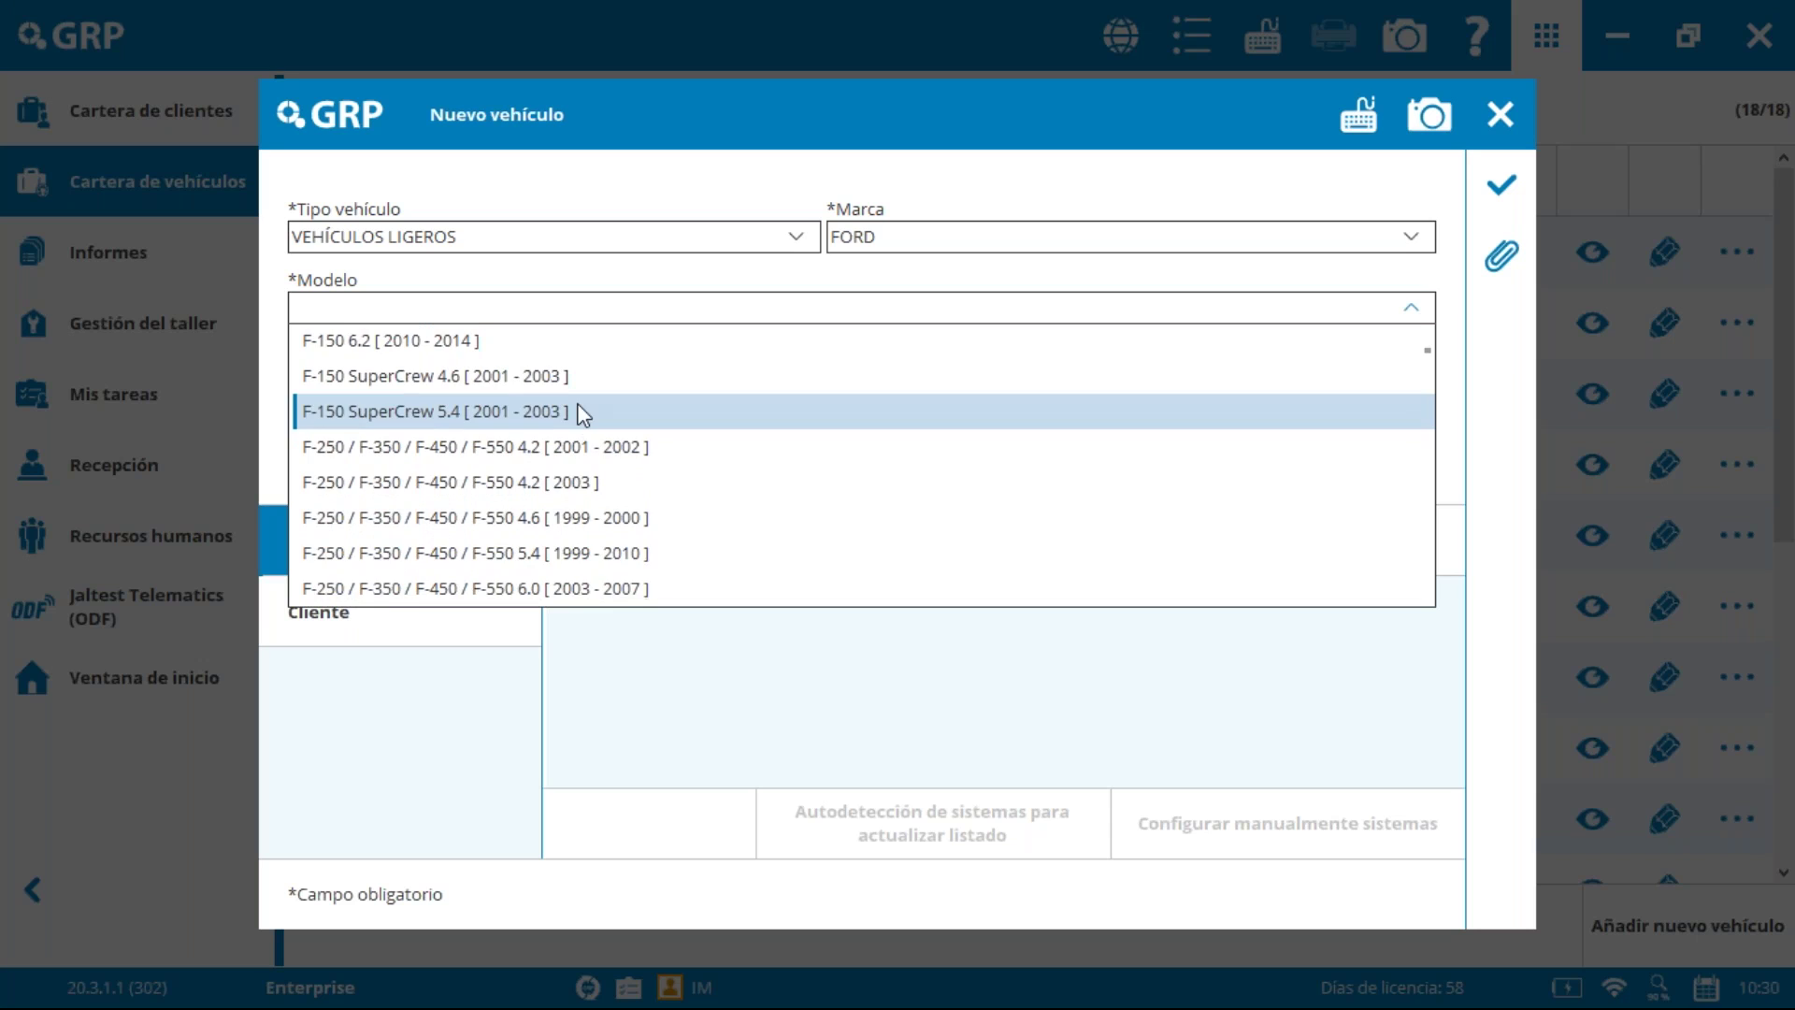
scroll(583, 414, down, 2)
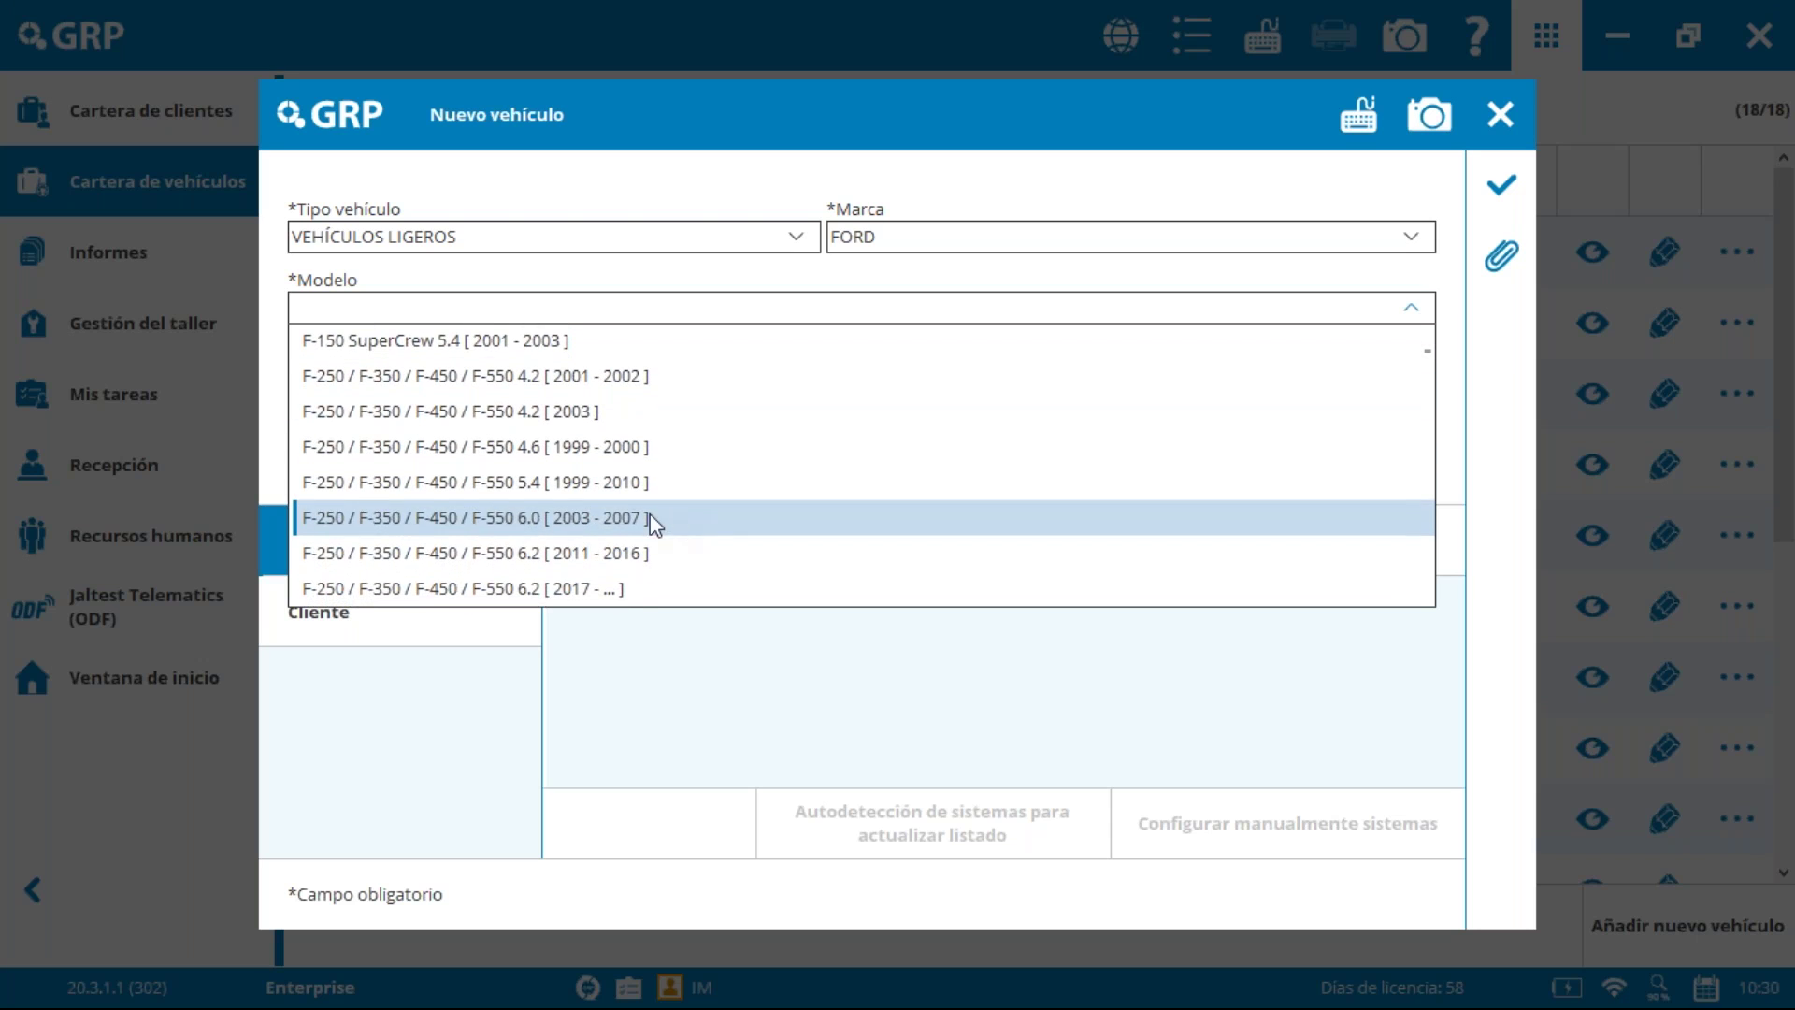
click(651, 517)
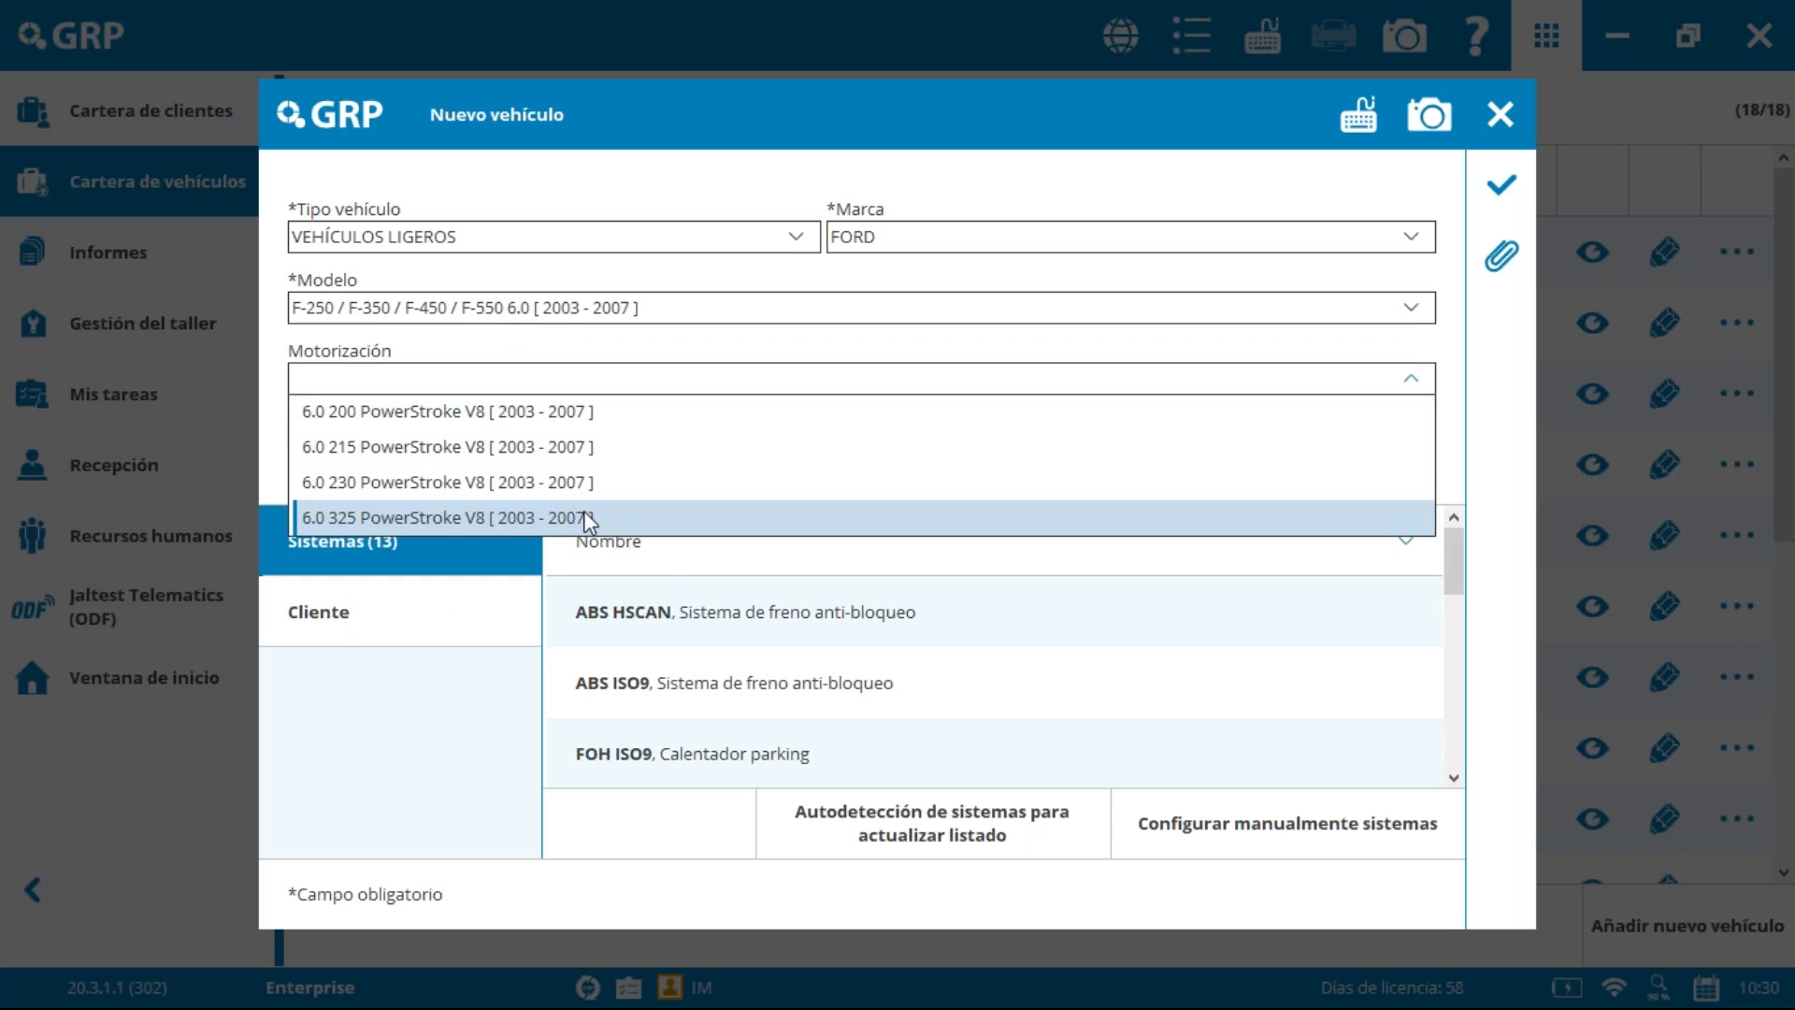
click(583, 517)
Step: Enter the Ford's licence plate and VIN, and name the vehicle Esp100
text(111abc)
click(711, 448)
text(6756795958965895)
click(1207, 446)
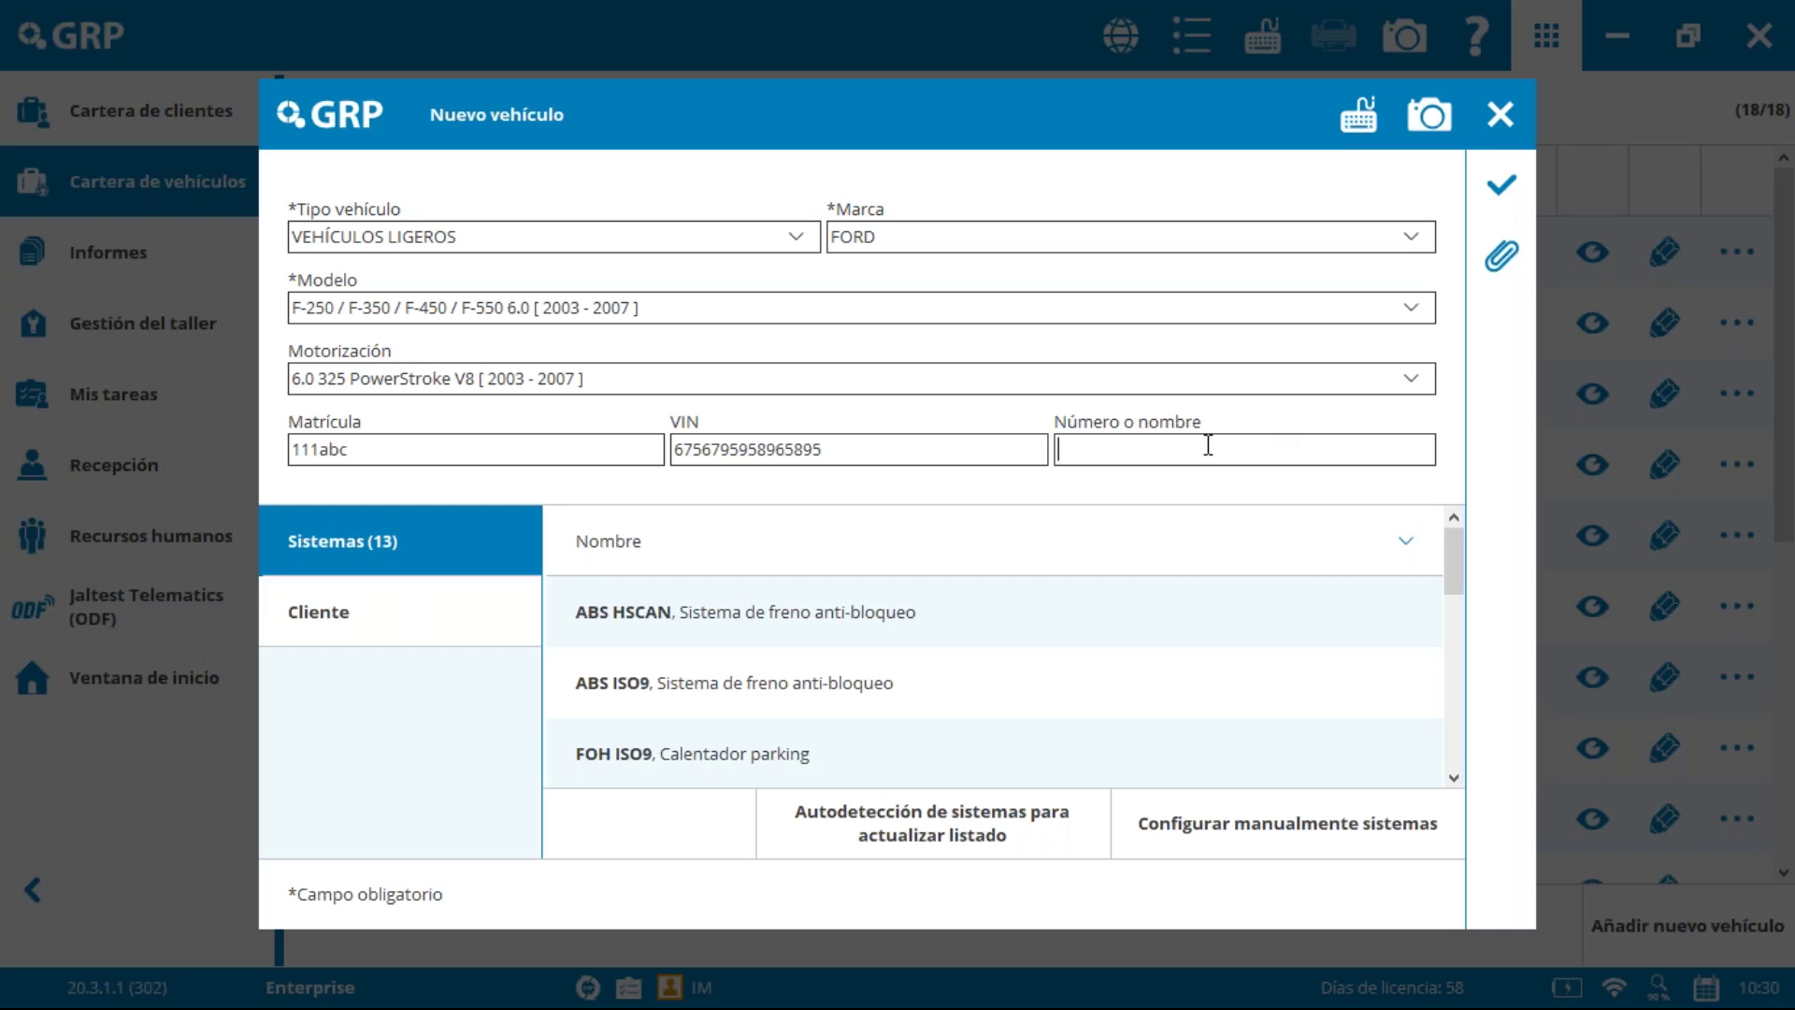
text(Esp100)
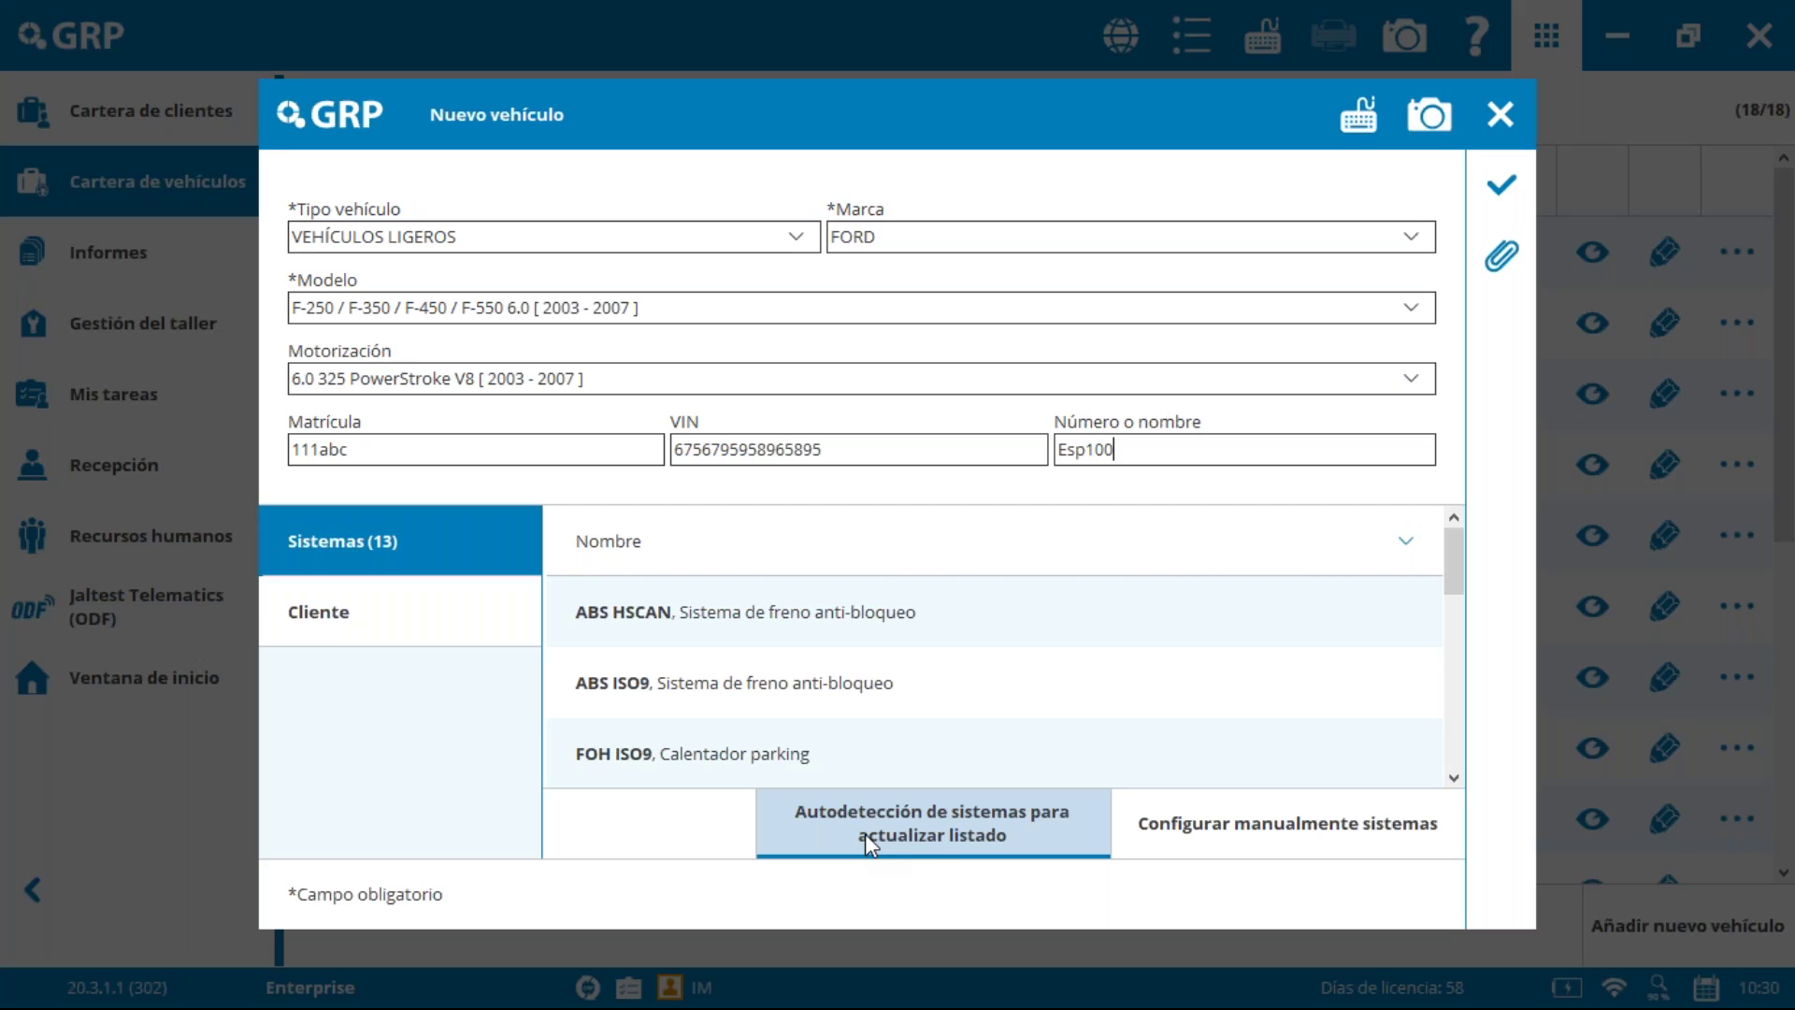
click(1302, 827)
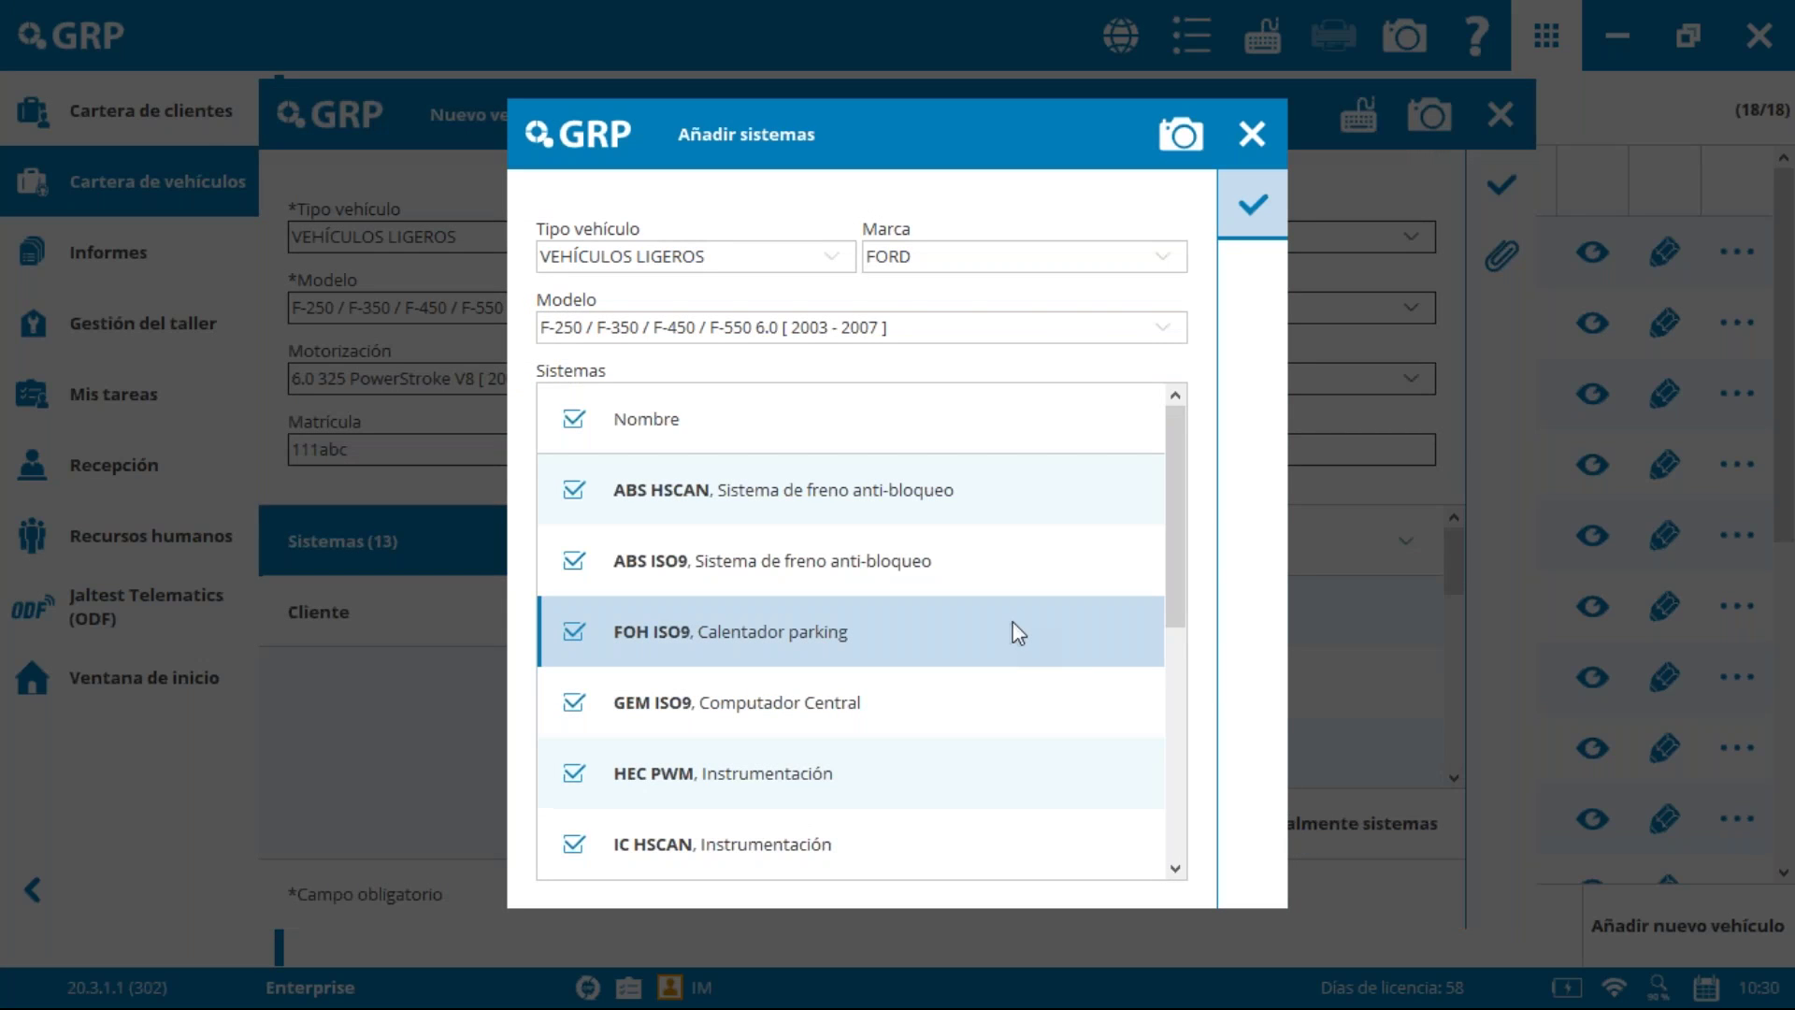
Step: Uncheck all systems, select only ABS HSCAN and PCM HSCAN, and confirm the selection
click(573, 421)
click(573, 489)
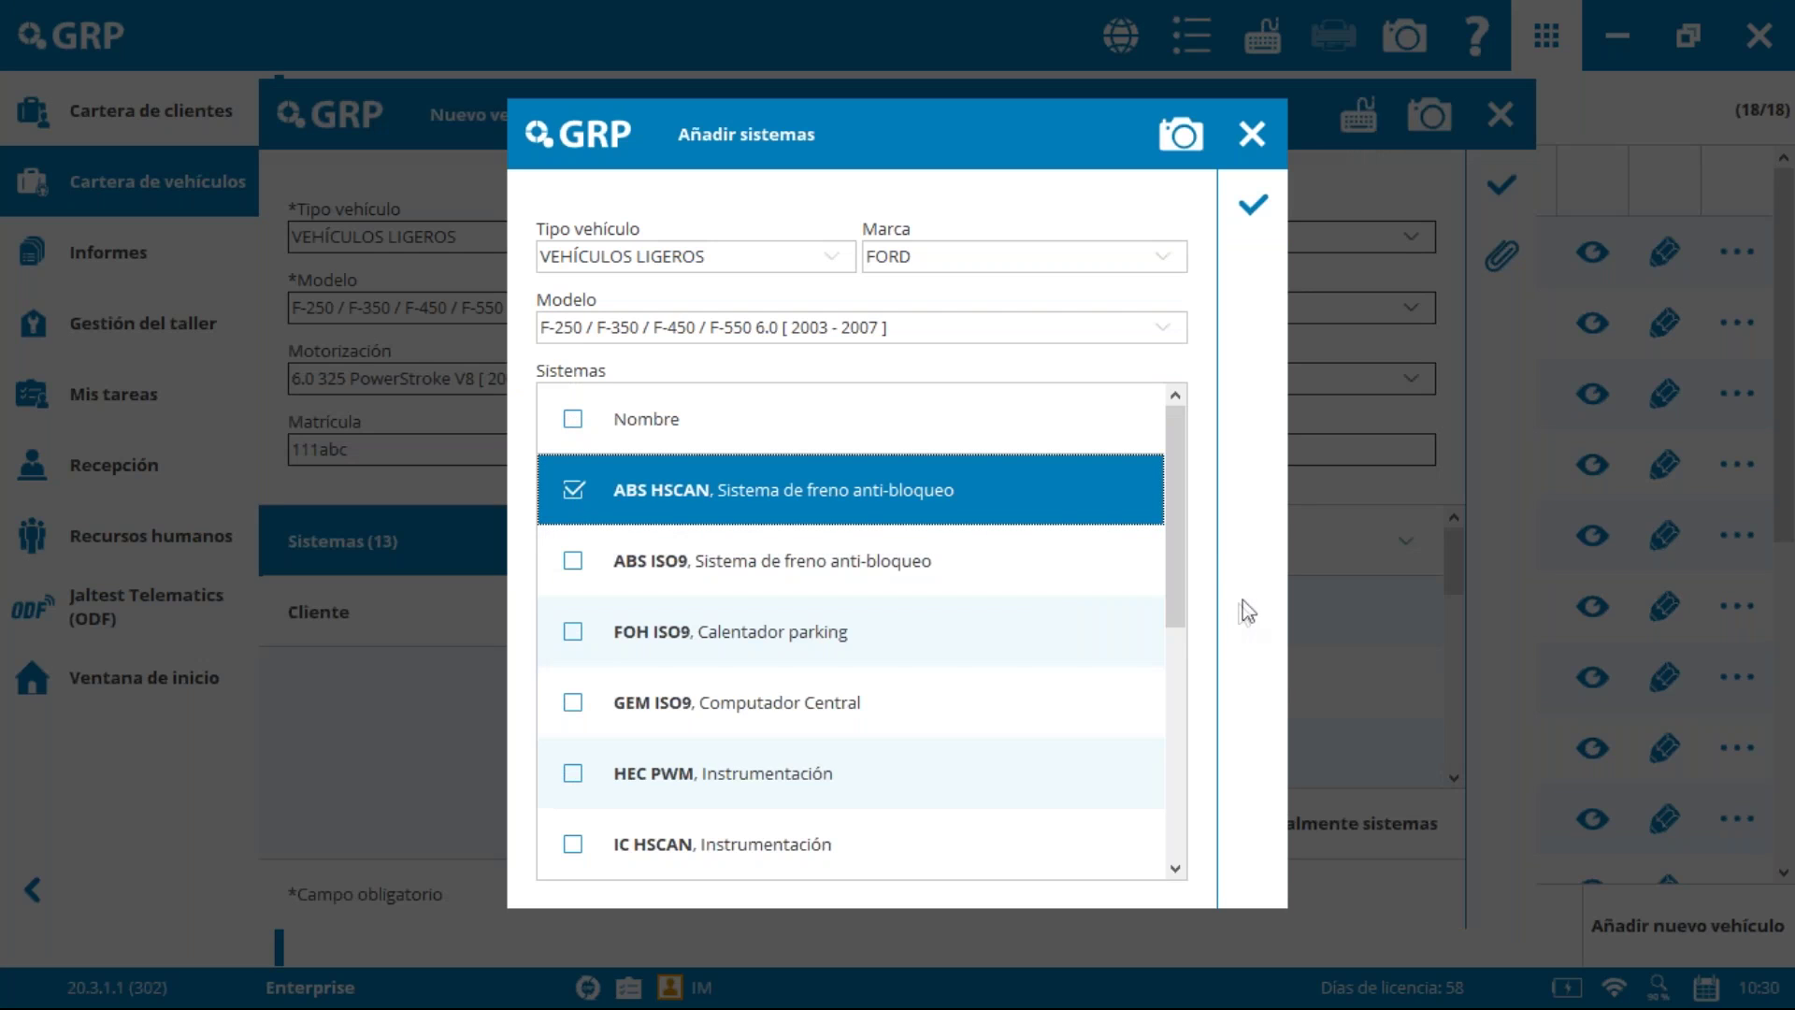
drag(1171, 566, 1198, 829)
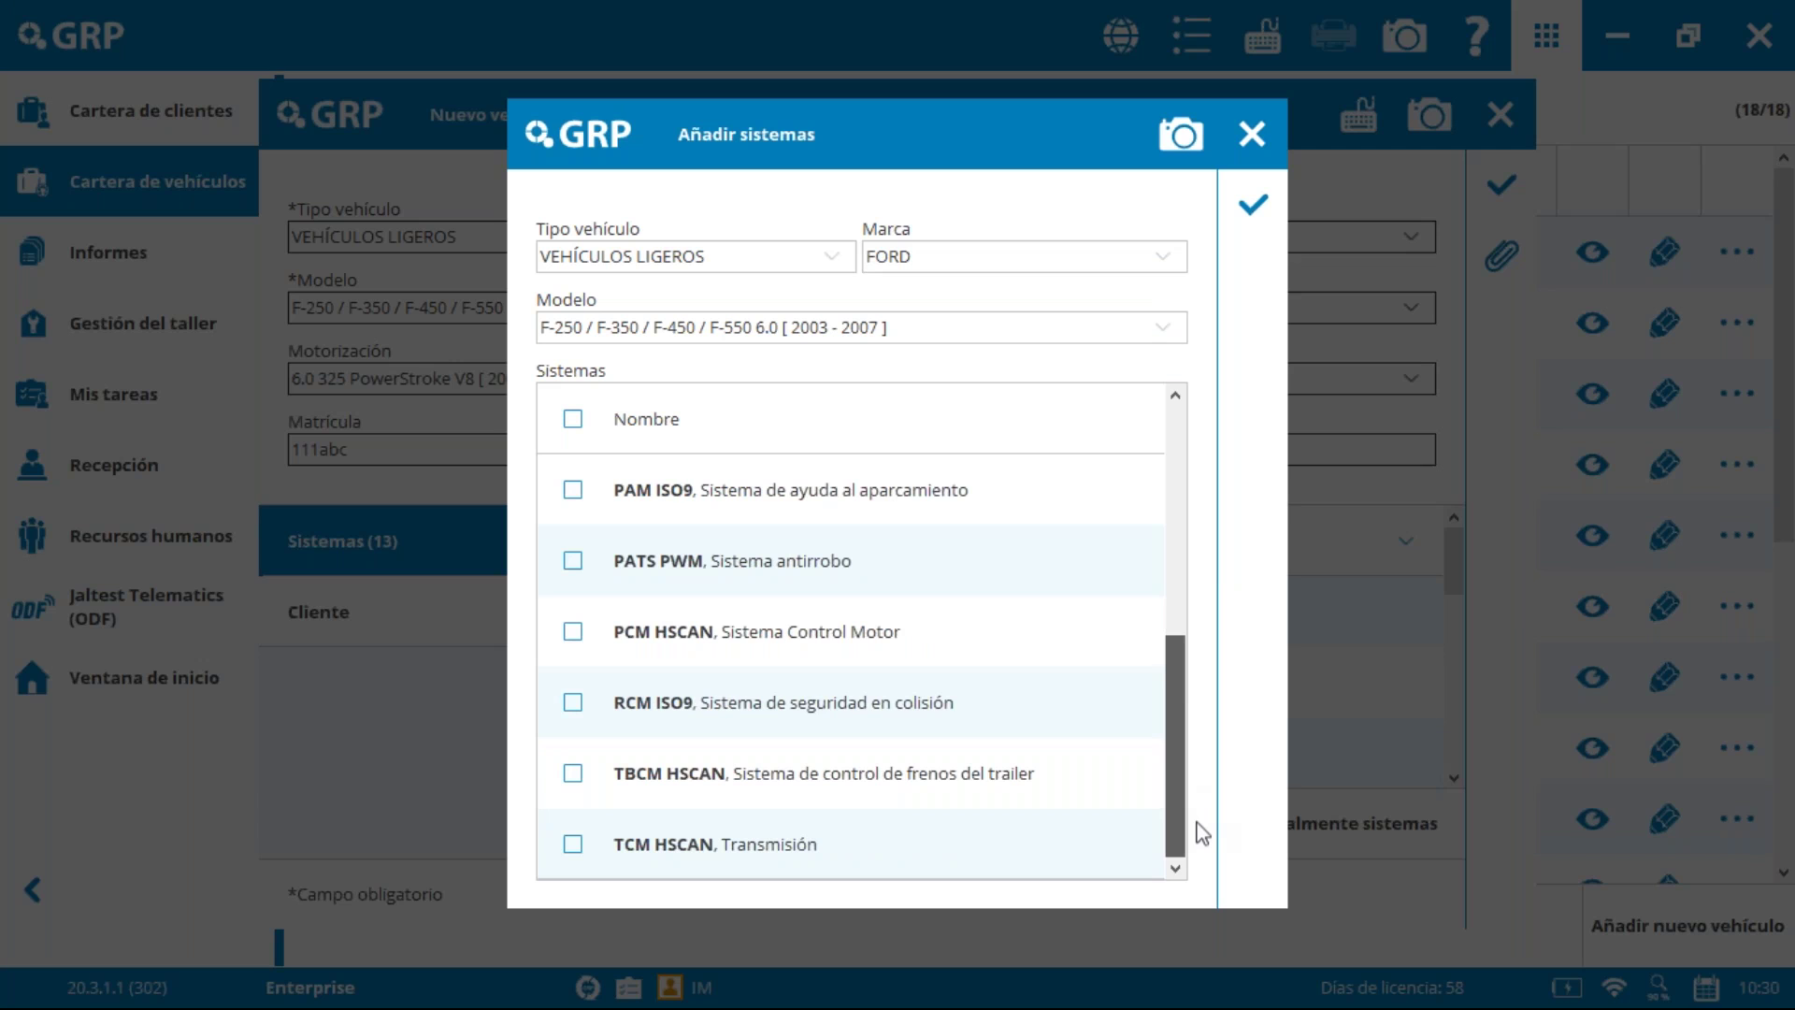
click(564, 638)
click(1249, 204)
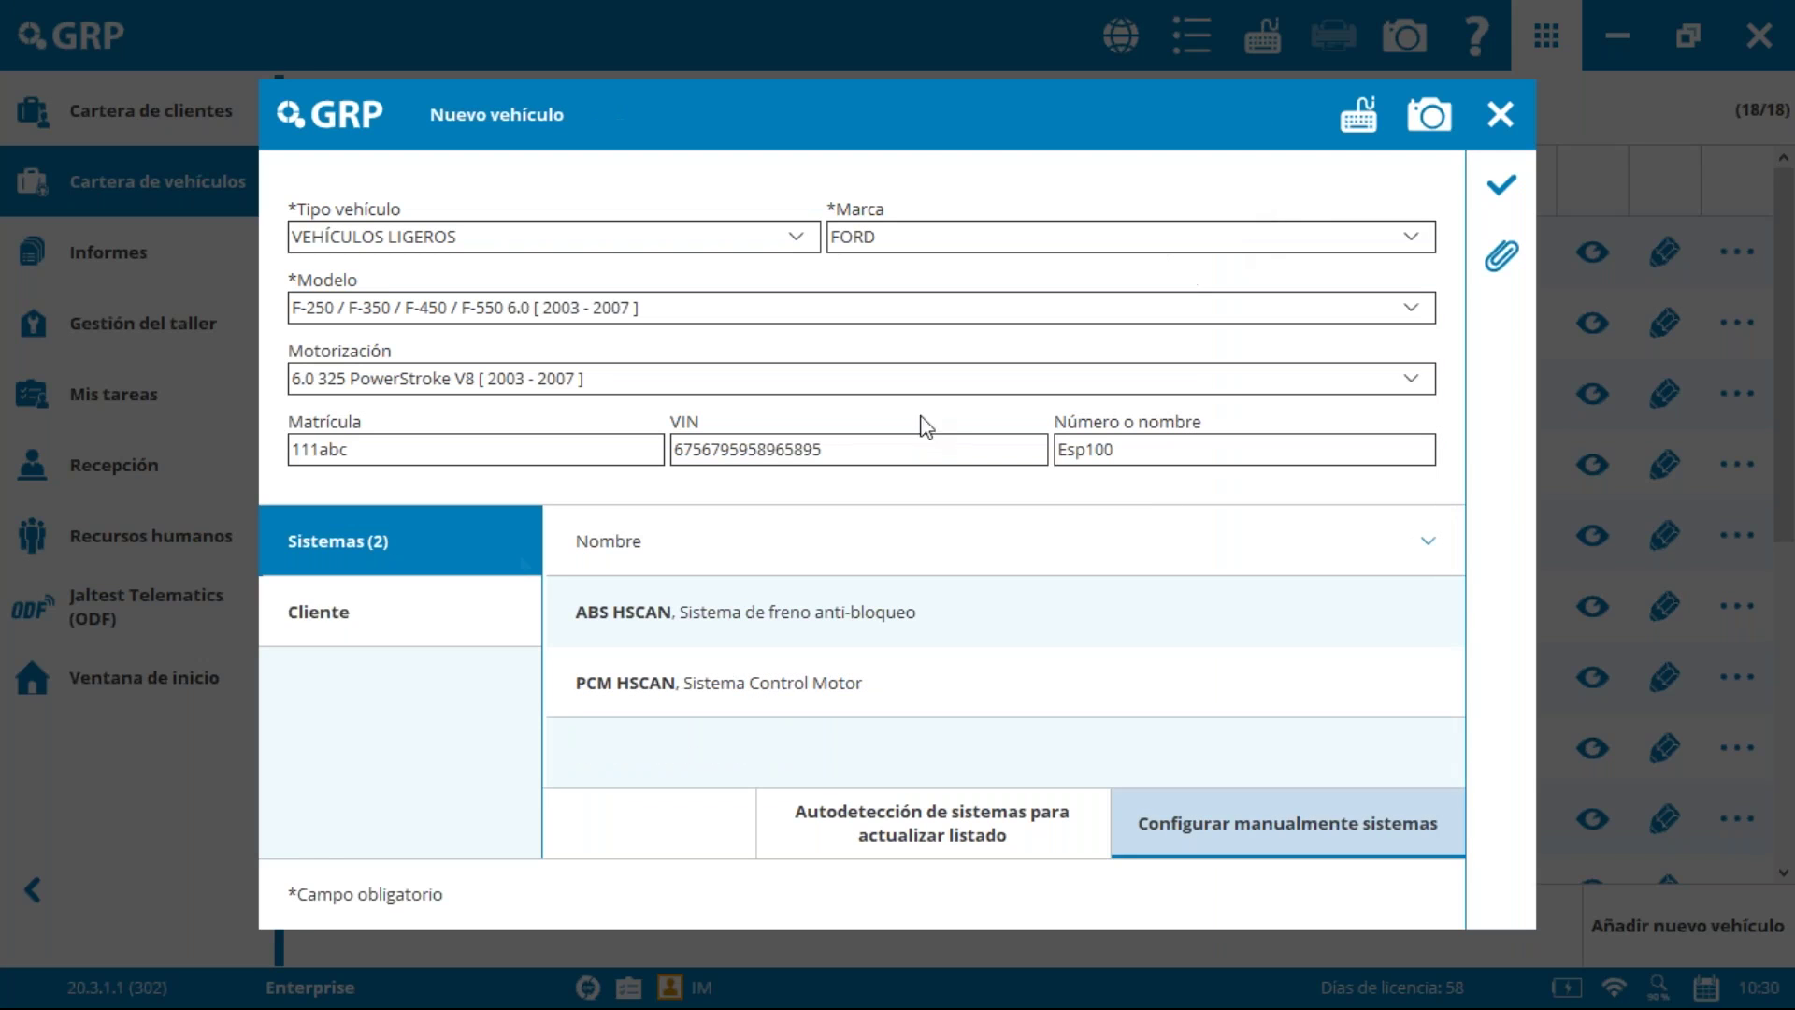
click(399, 628)
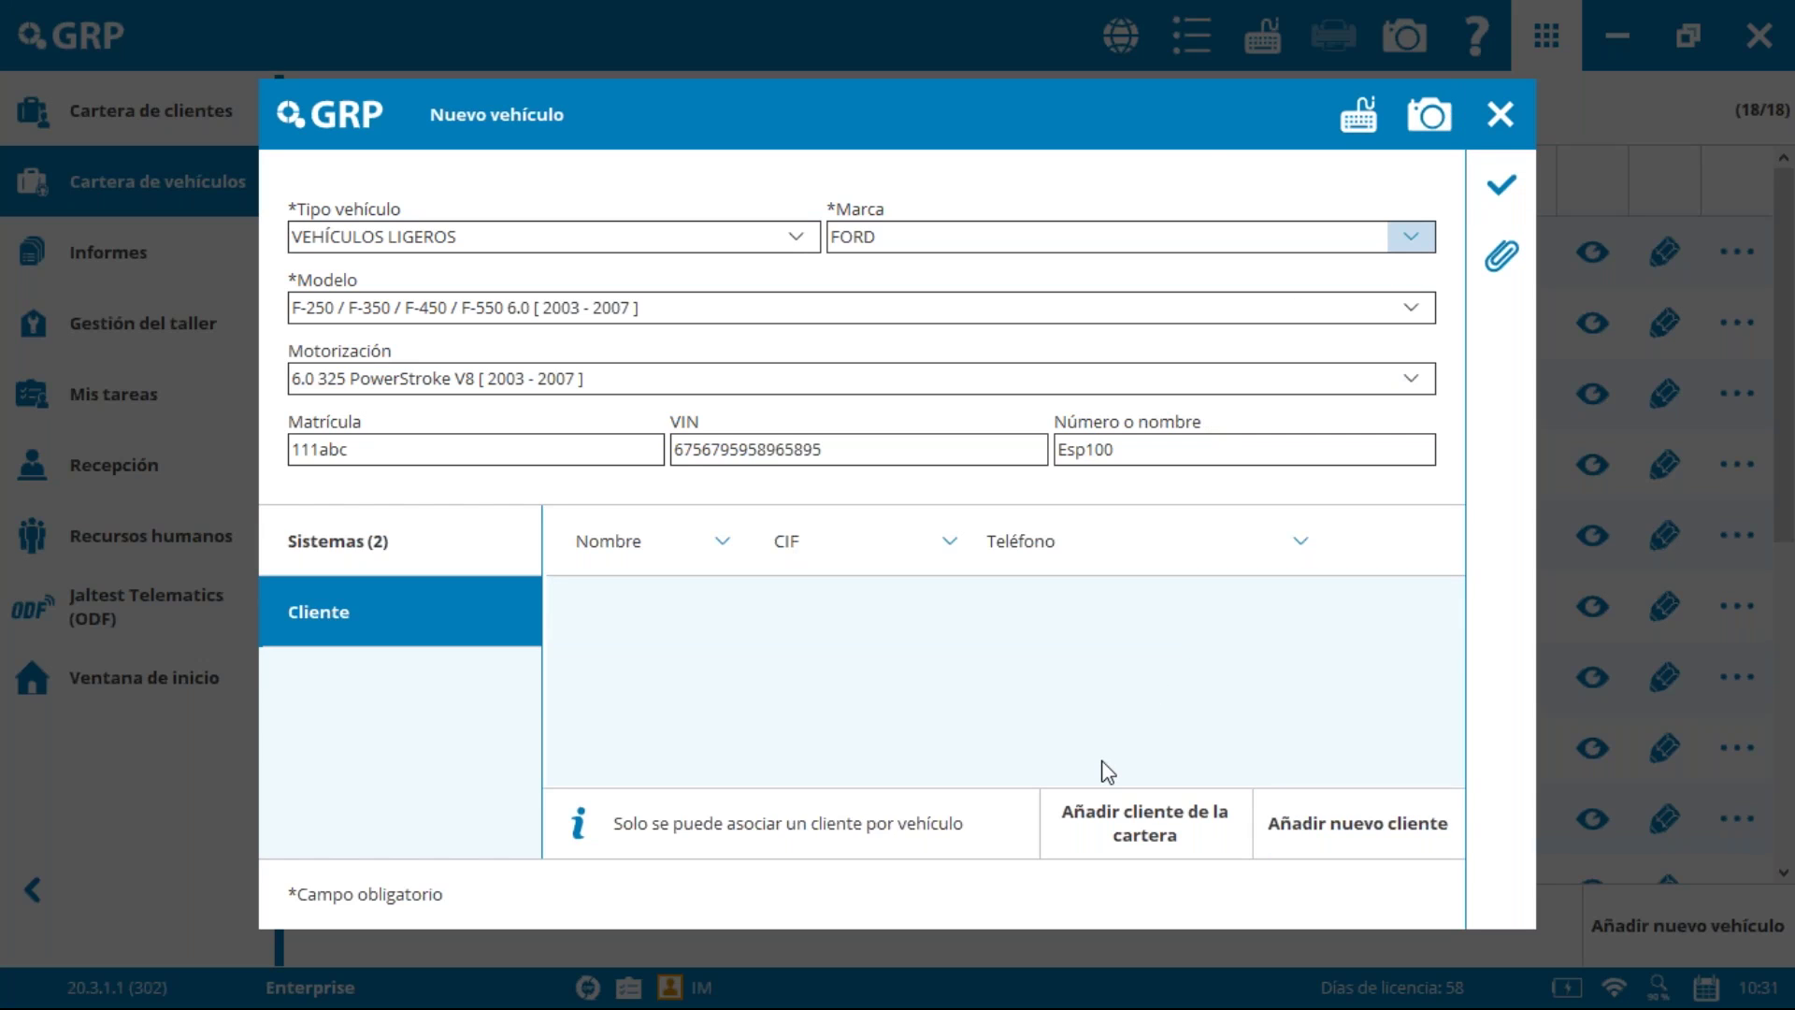
Step: Look through the client portfolio and the new-client form, closing both without changes
click(1142, 832)
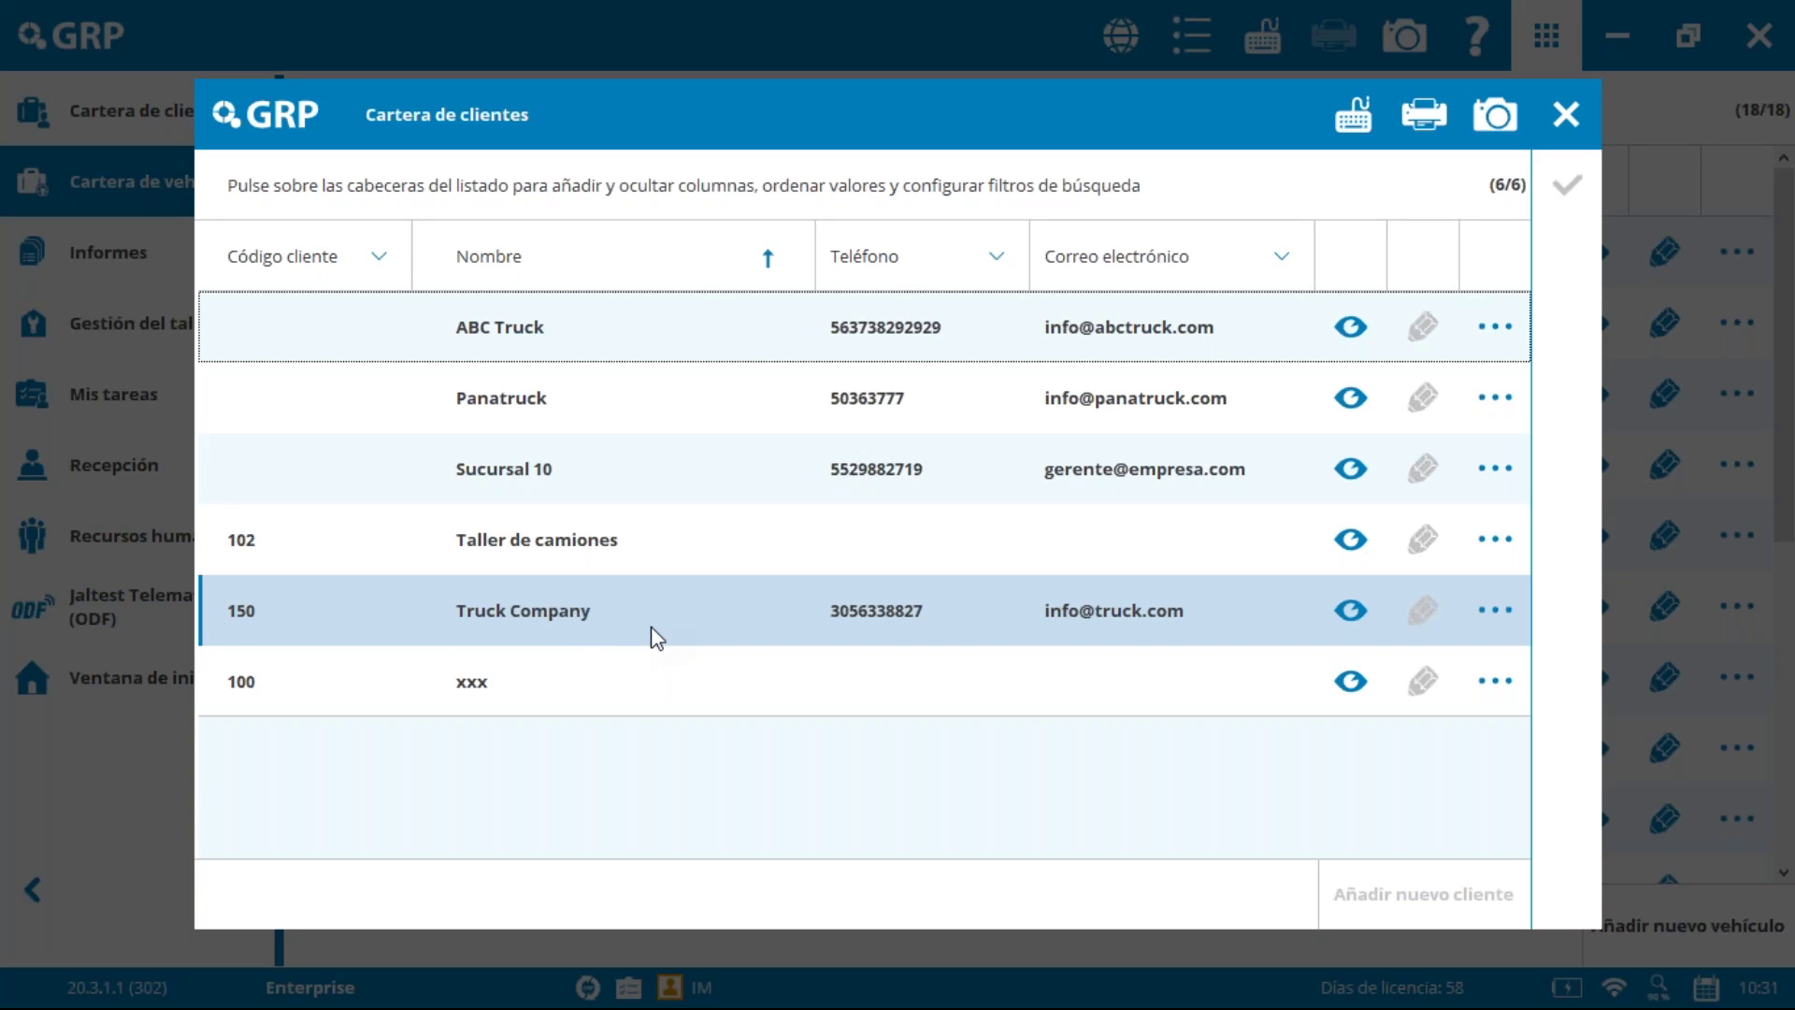
click(1555, 118)
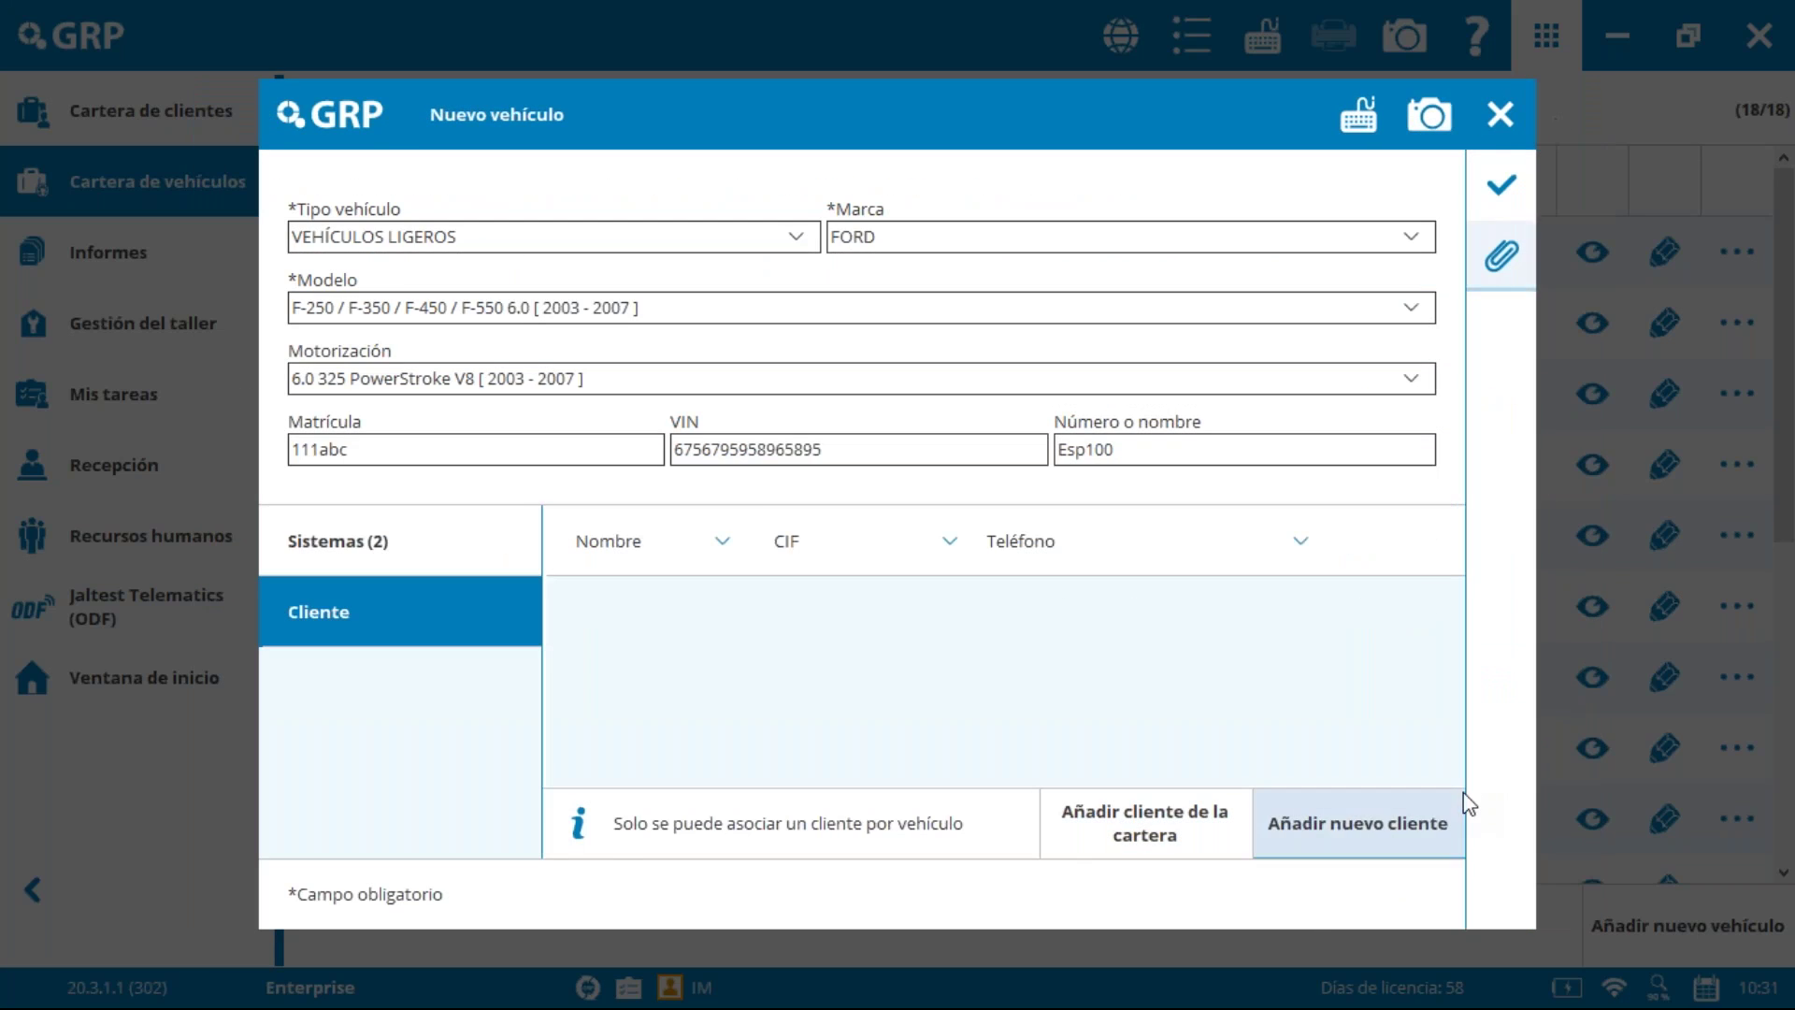
click(1341, 823)
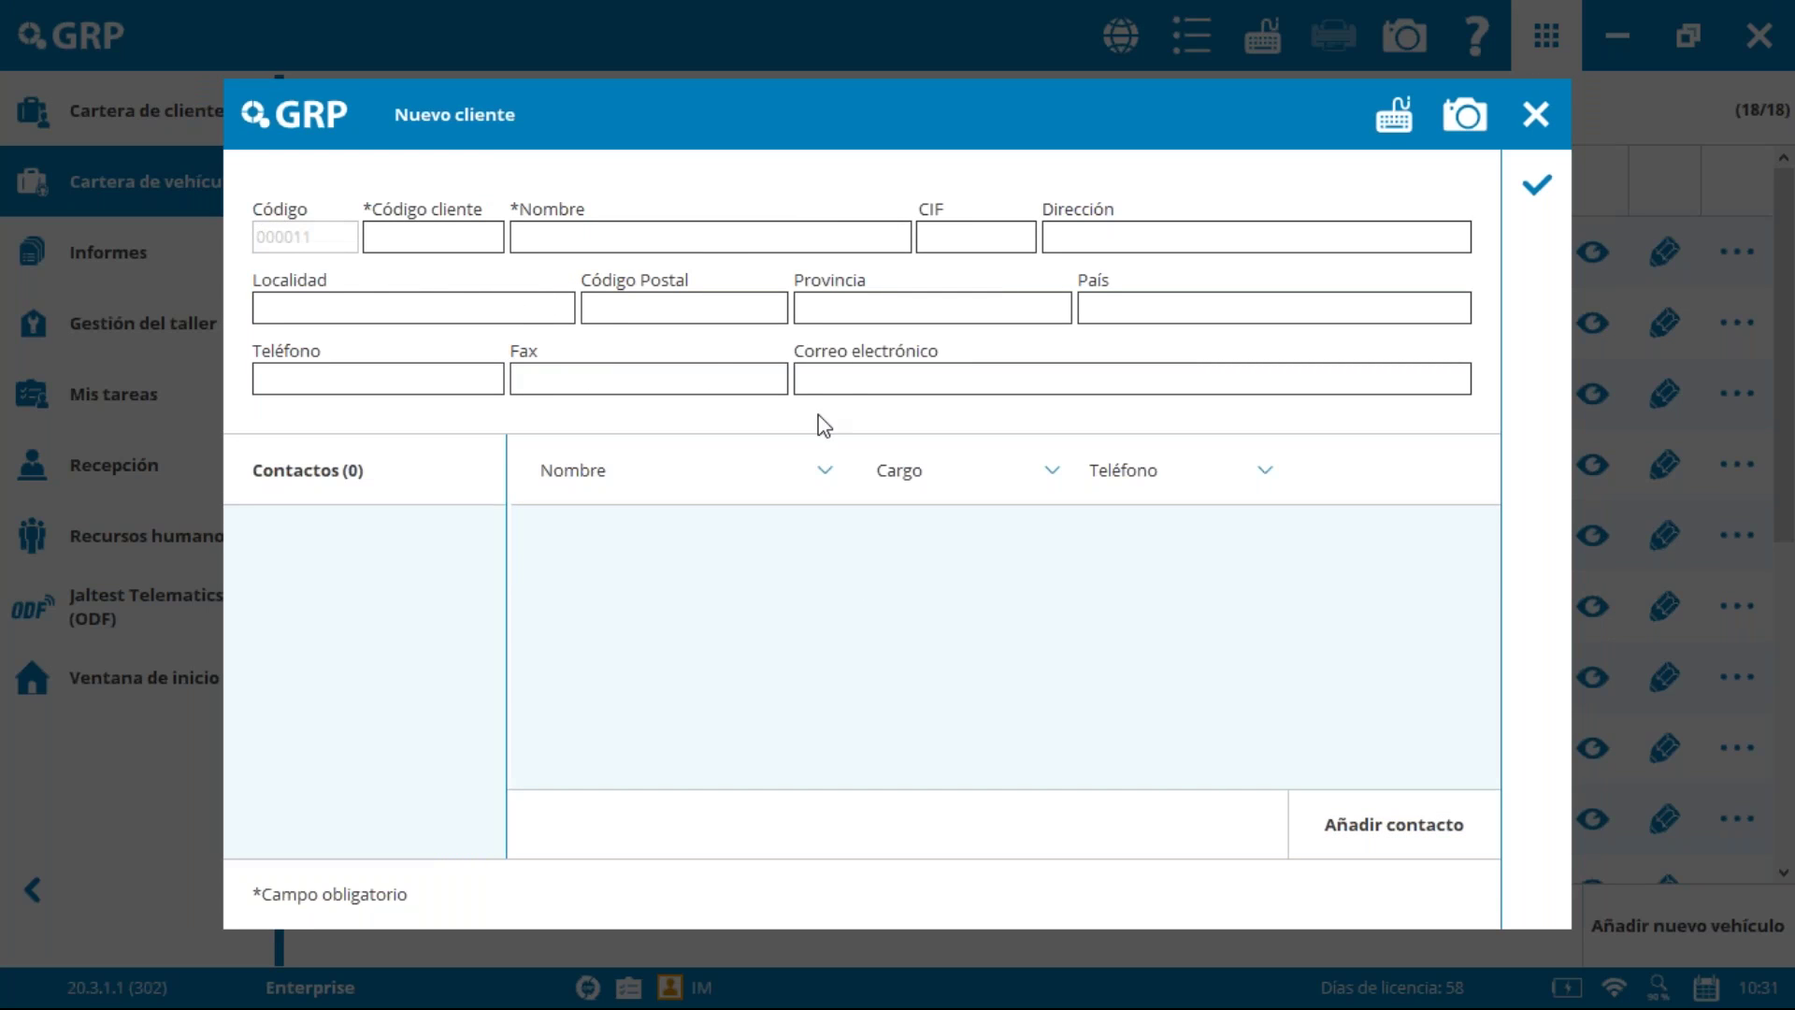
click(1535, 114)
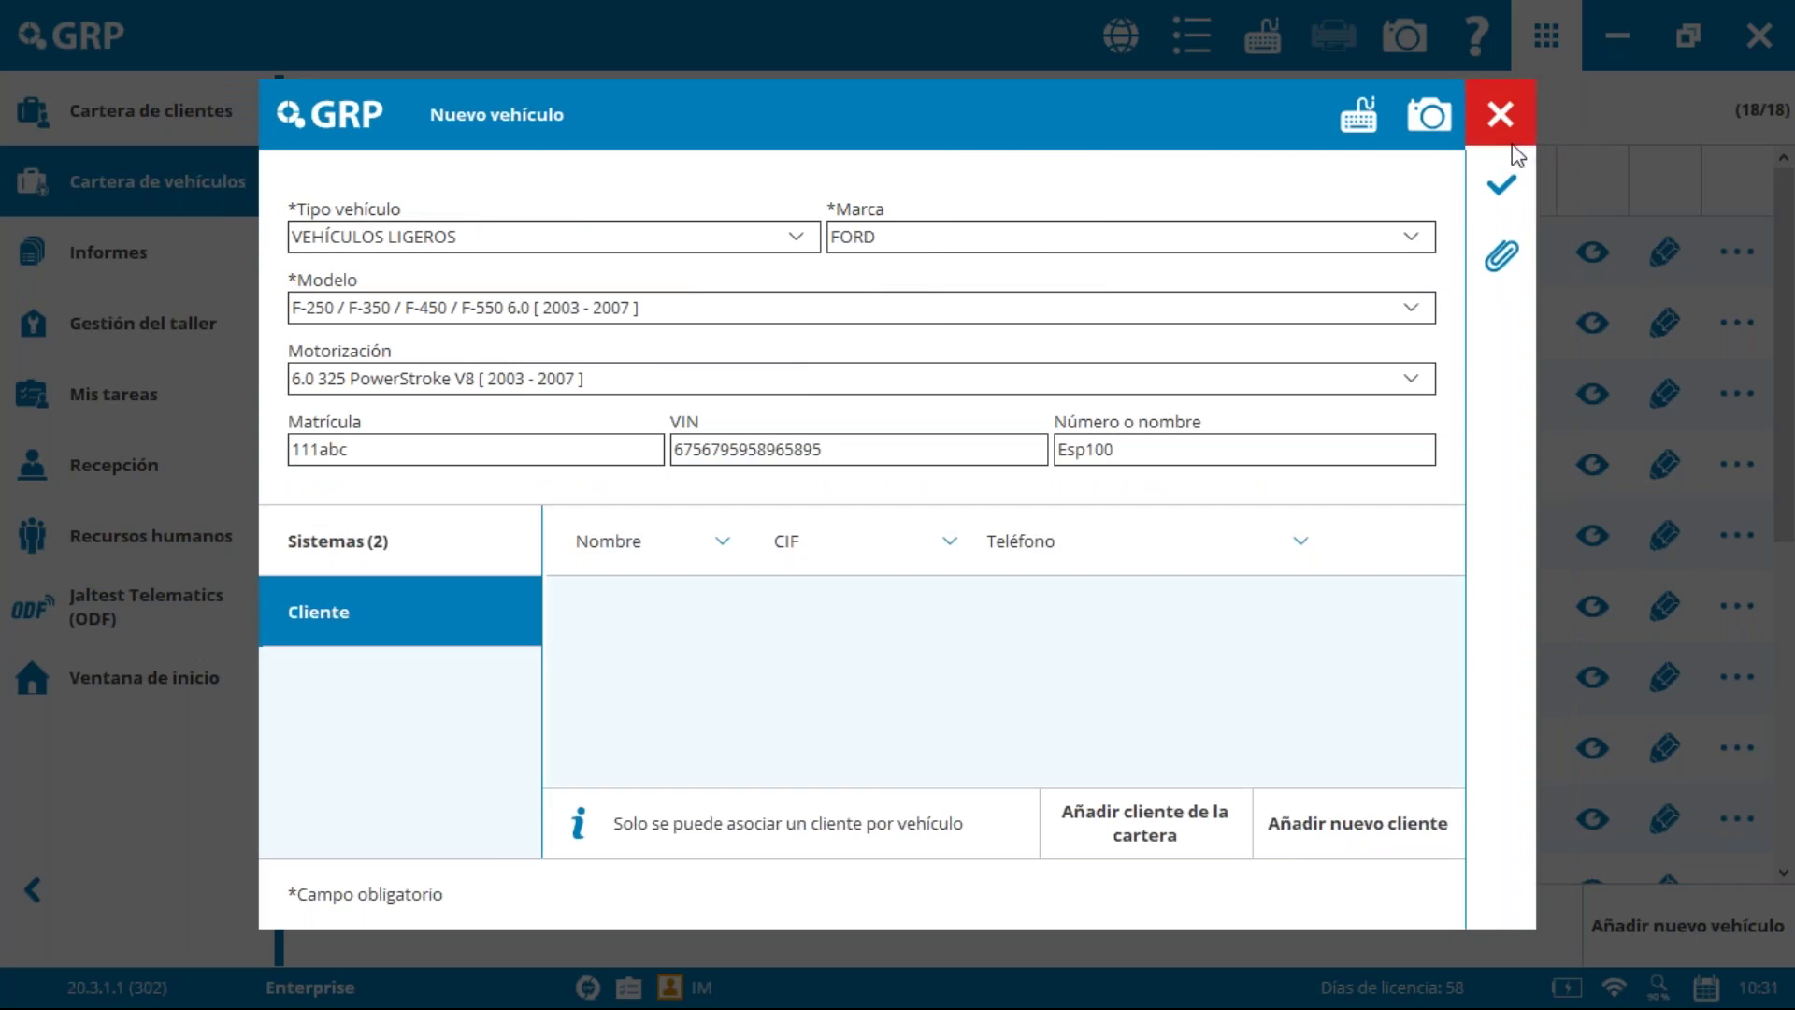
Step: Assign Truck Company from the client portfolio and save the new Ford
click(1111, 822)
click(654, 610)
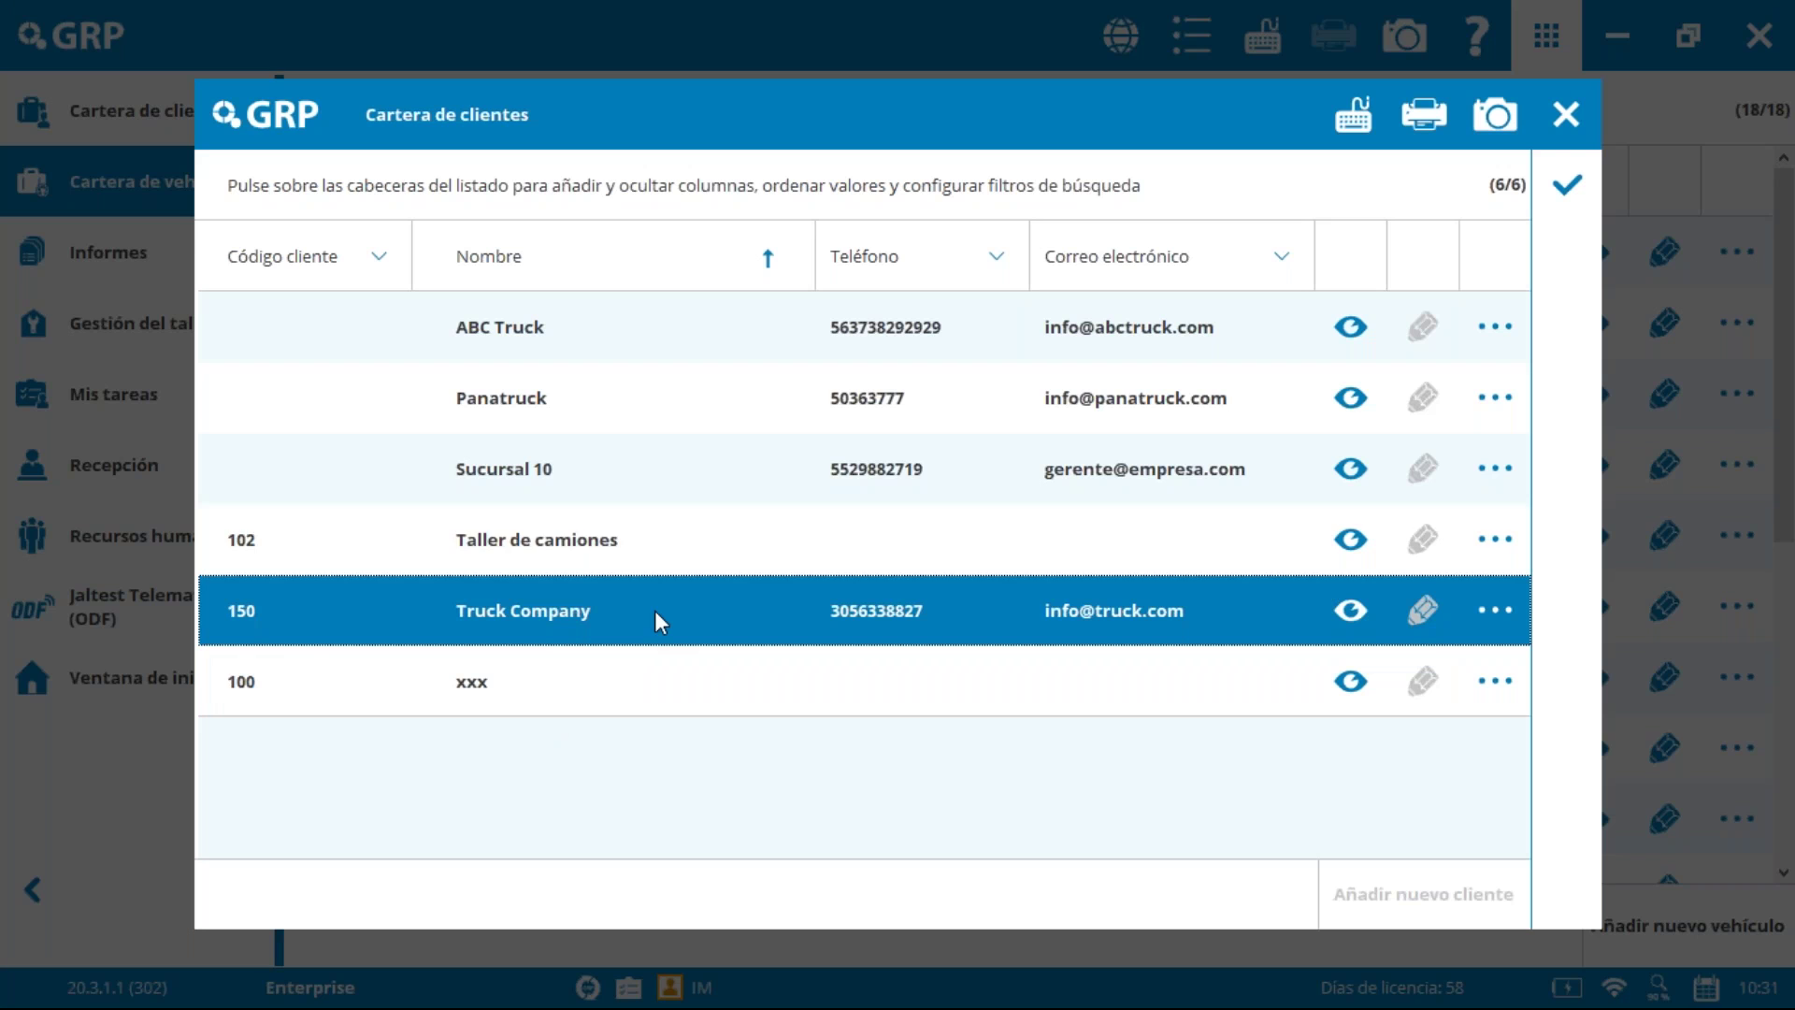
click(1559, 179)
click(1504, 184)
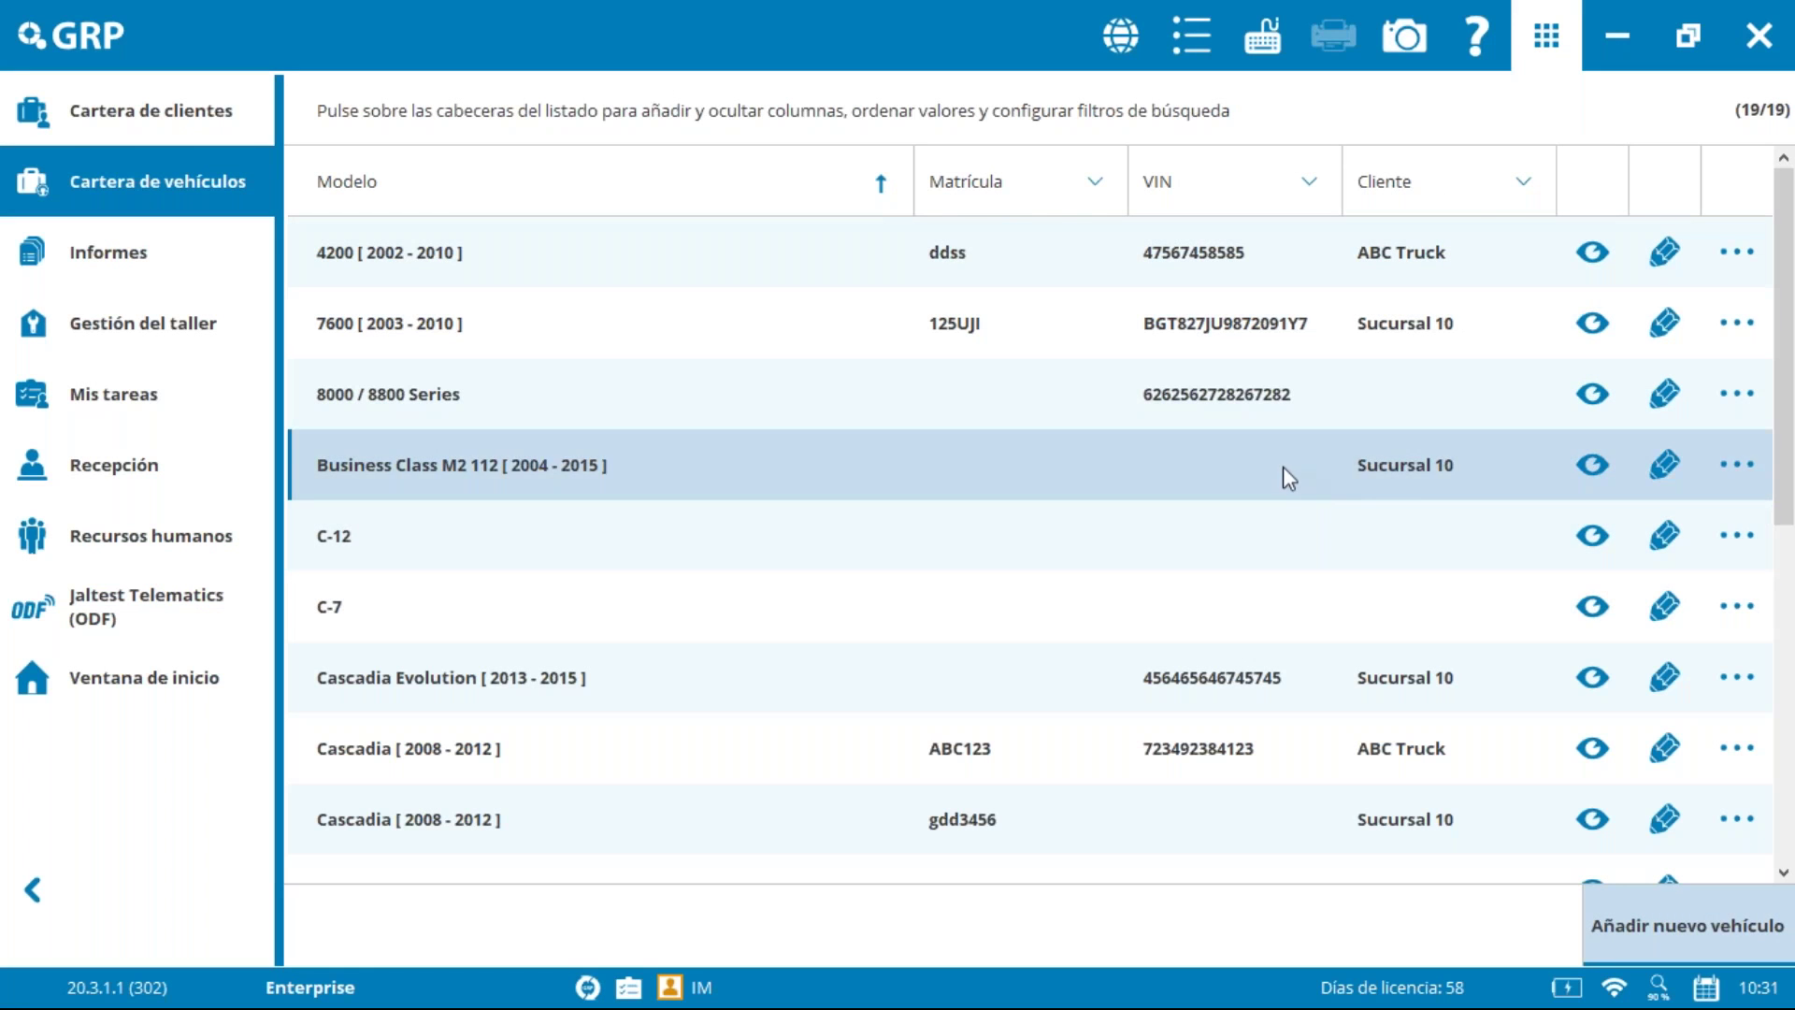
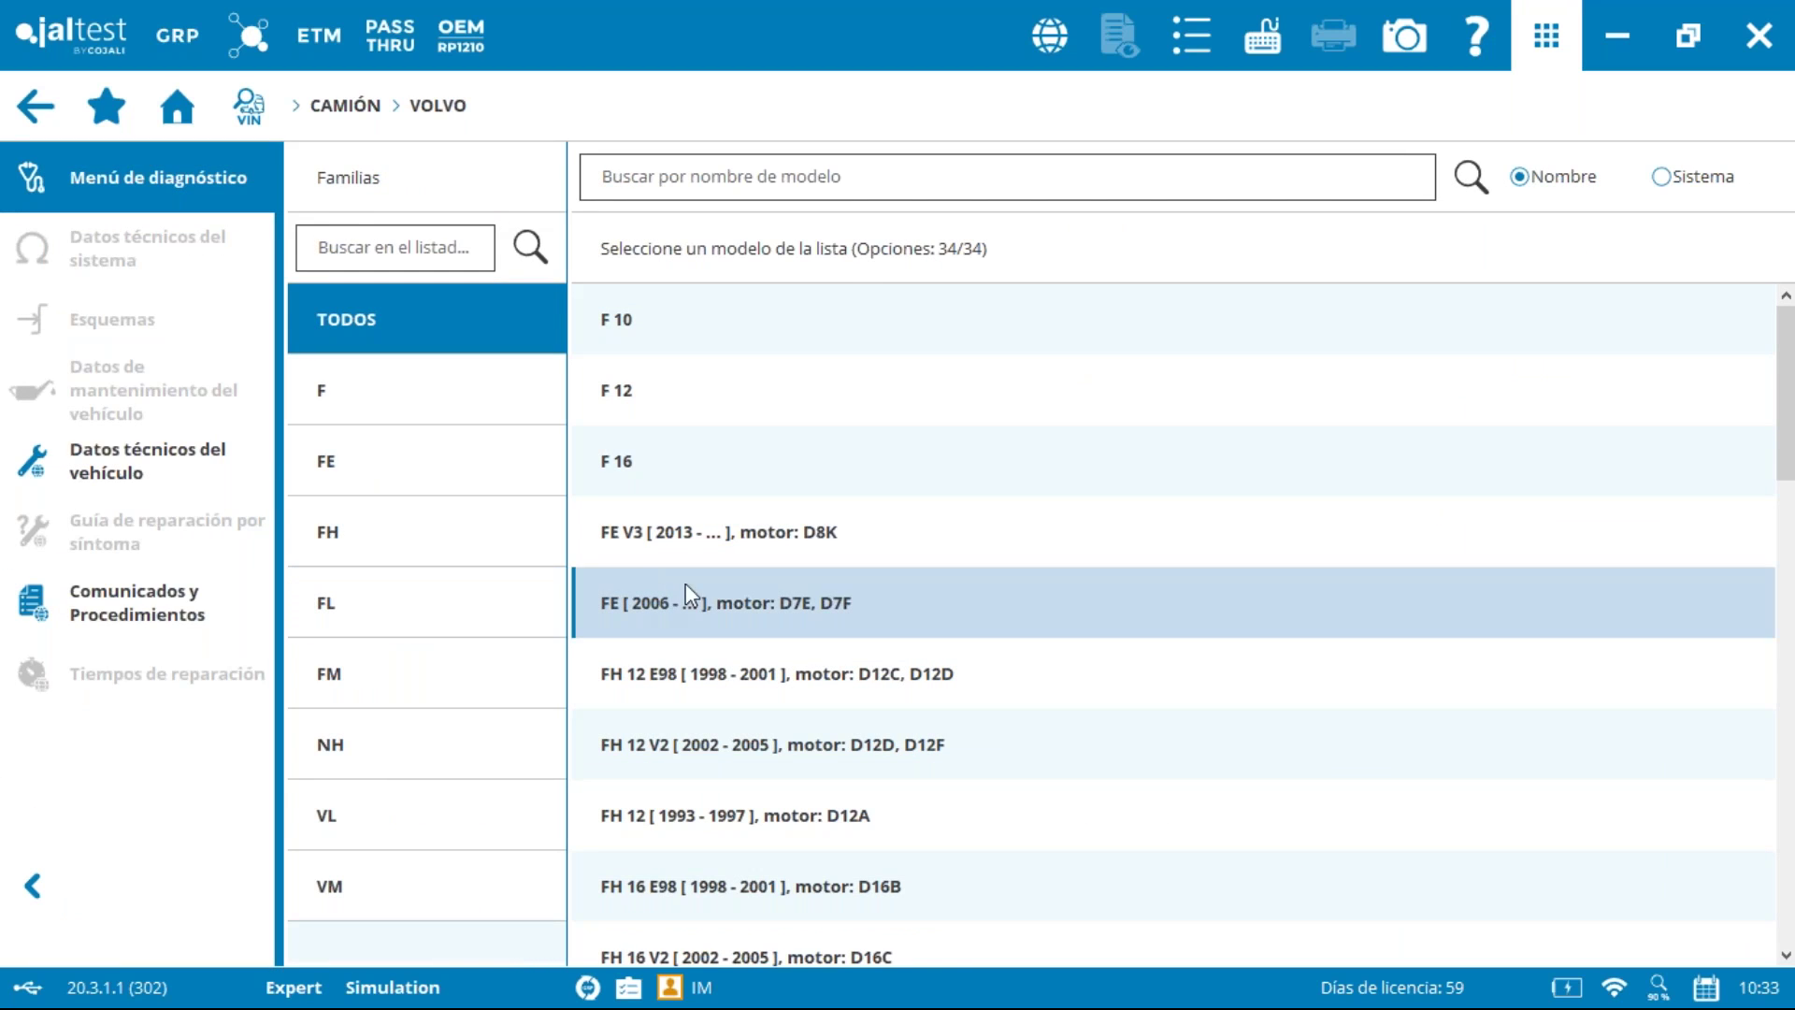
Step: Filter the Volvo truck model list to show only the FH family
click(353, 553)
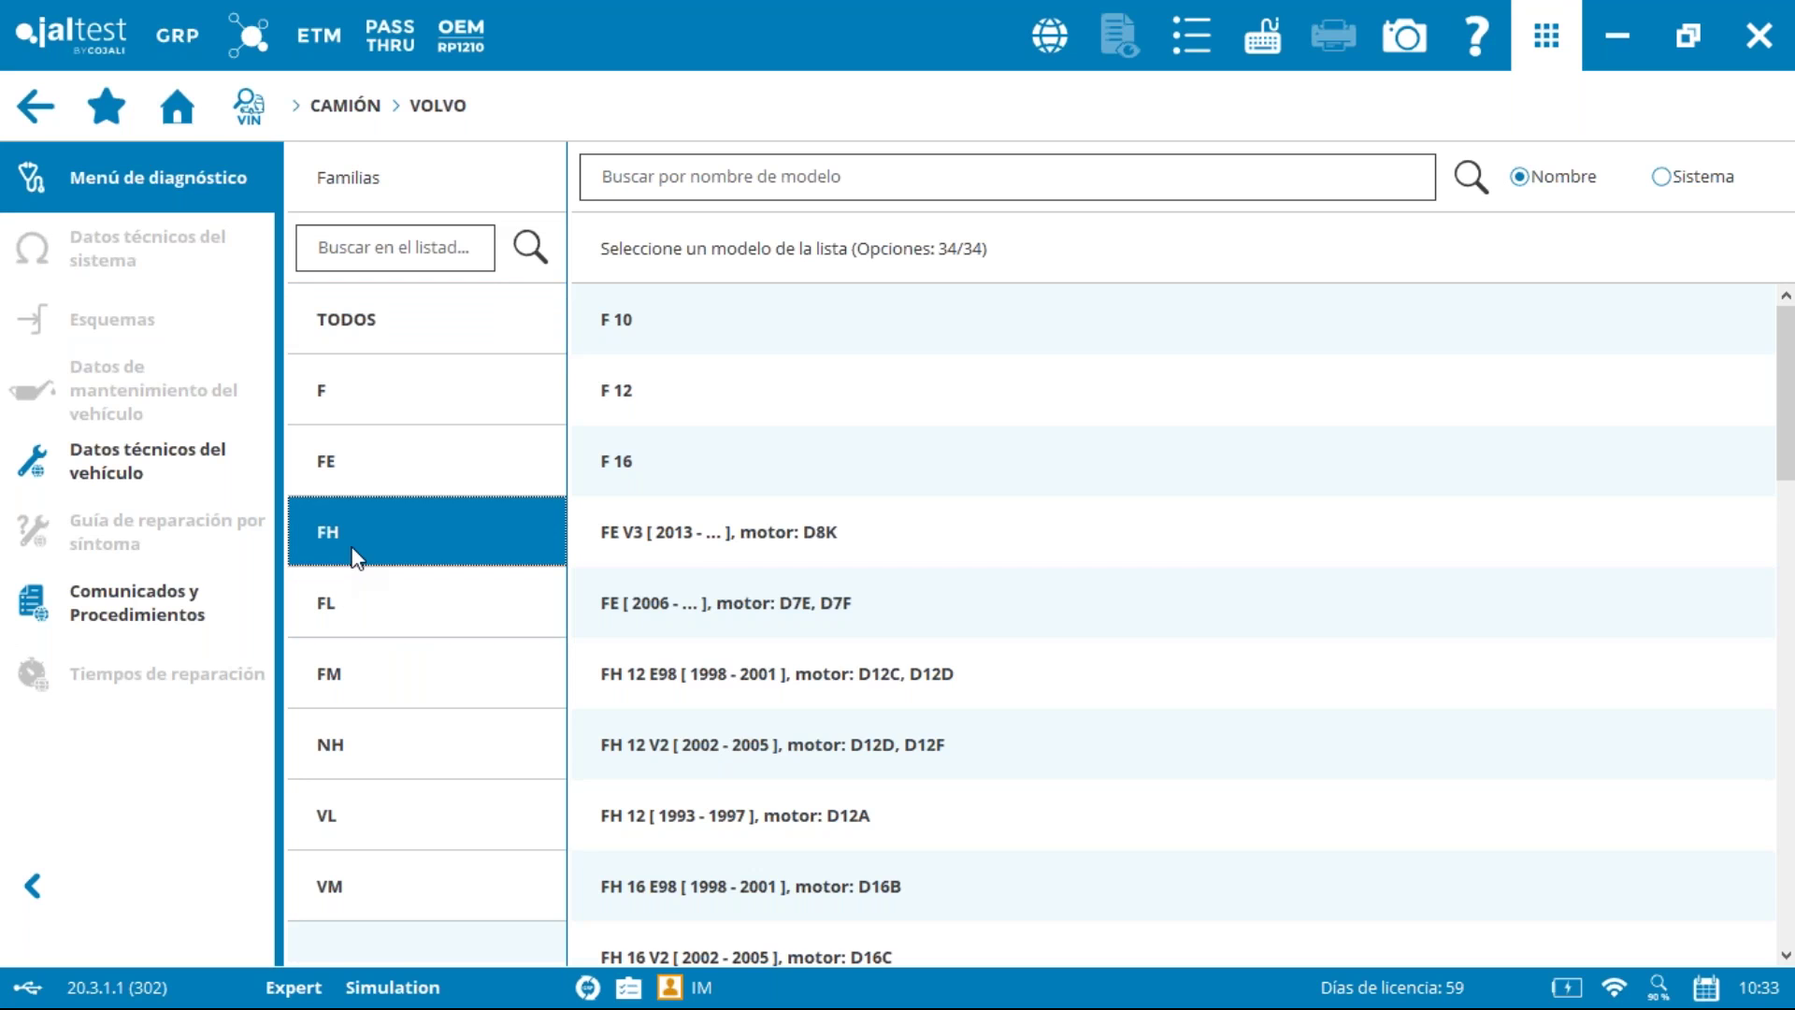
Step: Pick FH 16 V2 D16C, filter to engine systems, and open EDC Euro 4/5 connection info
click(846, 625)
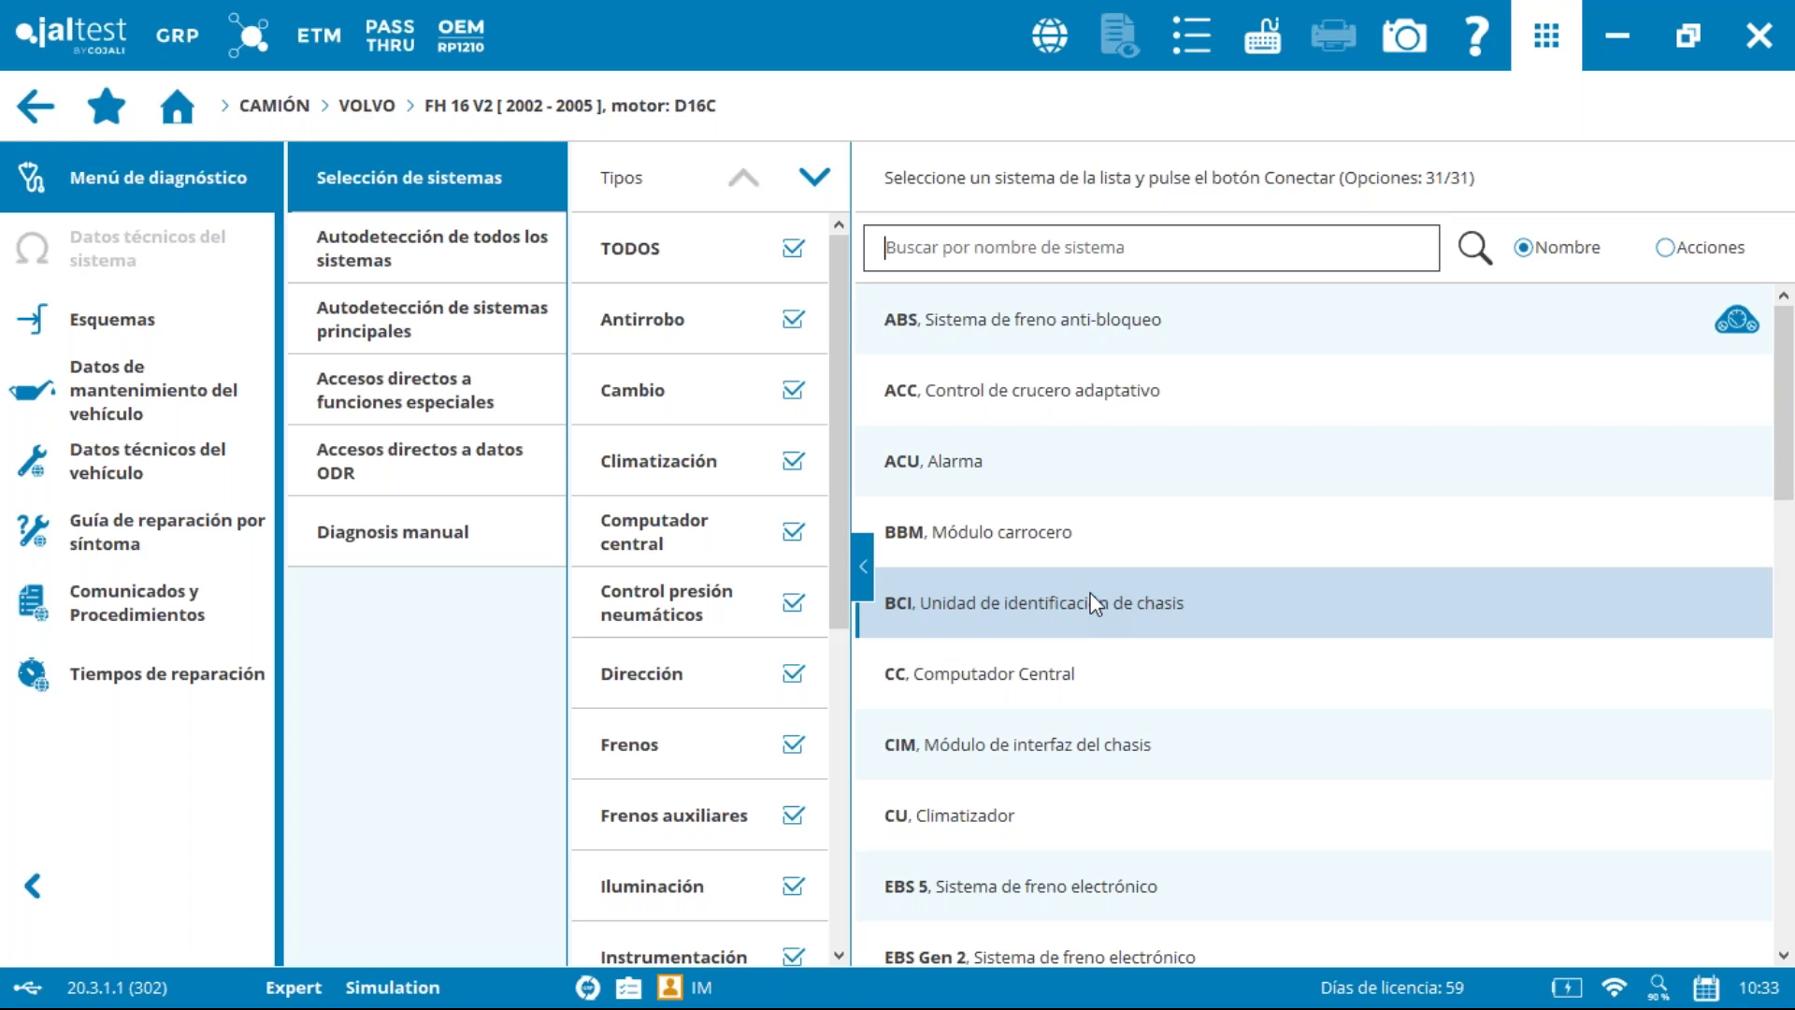
click(793, 252)
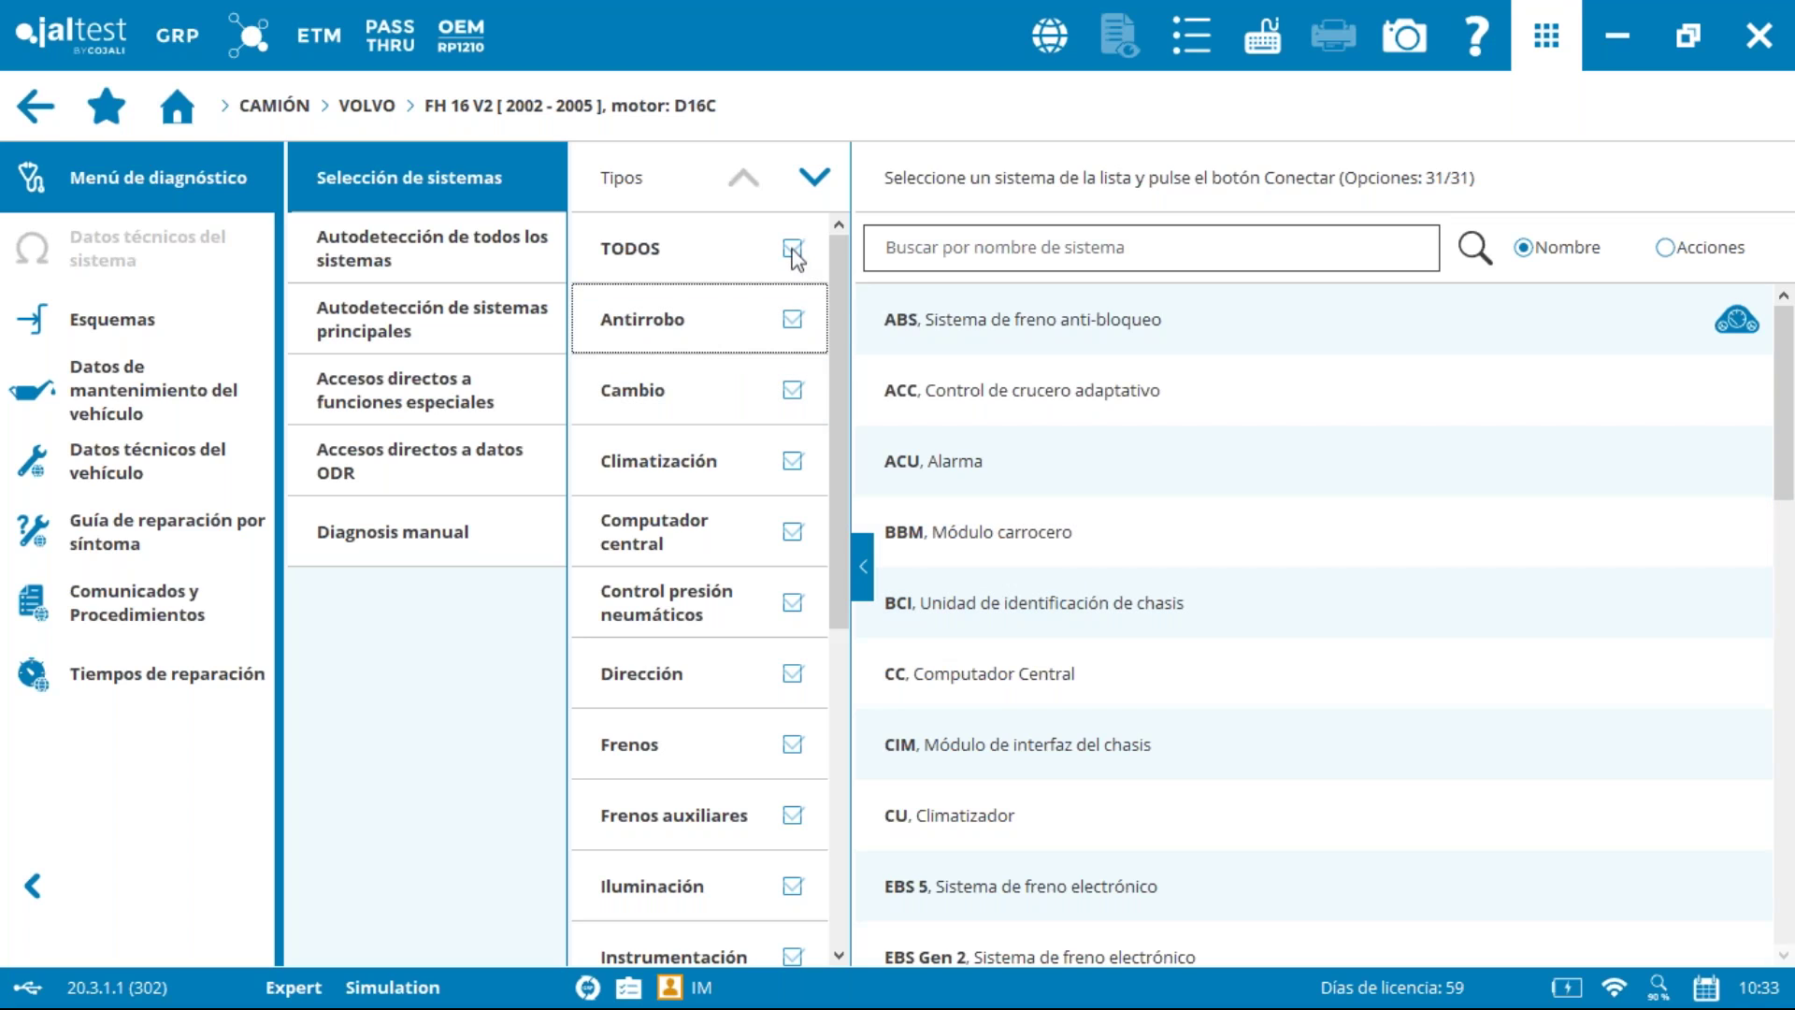
drag(845, 298, 893, 602)
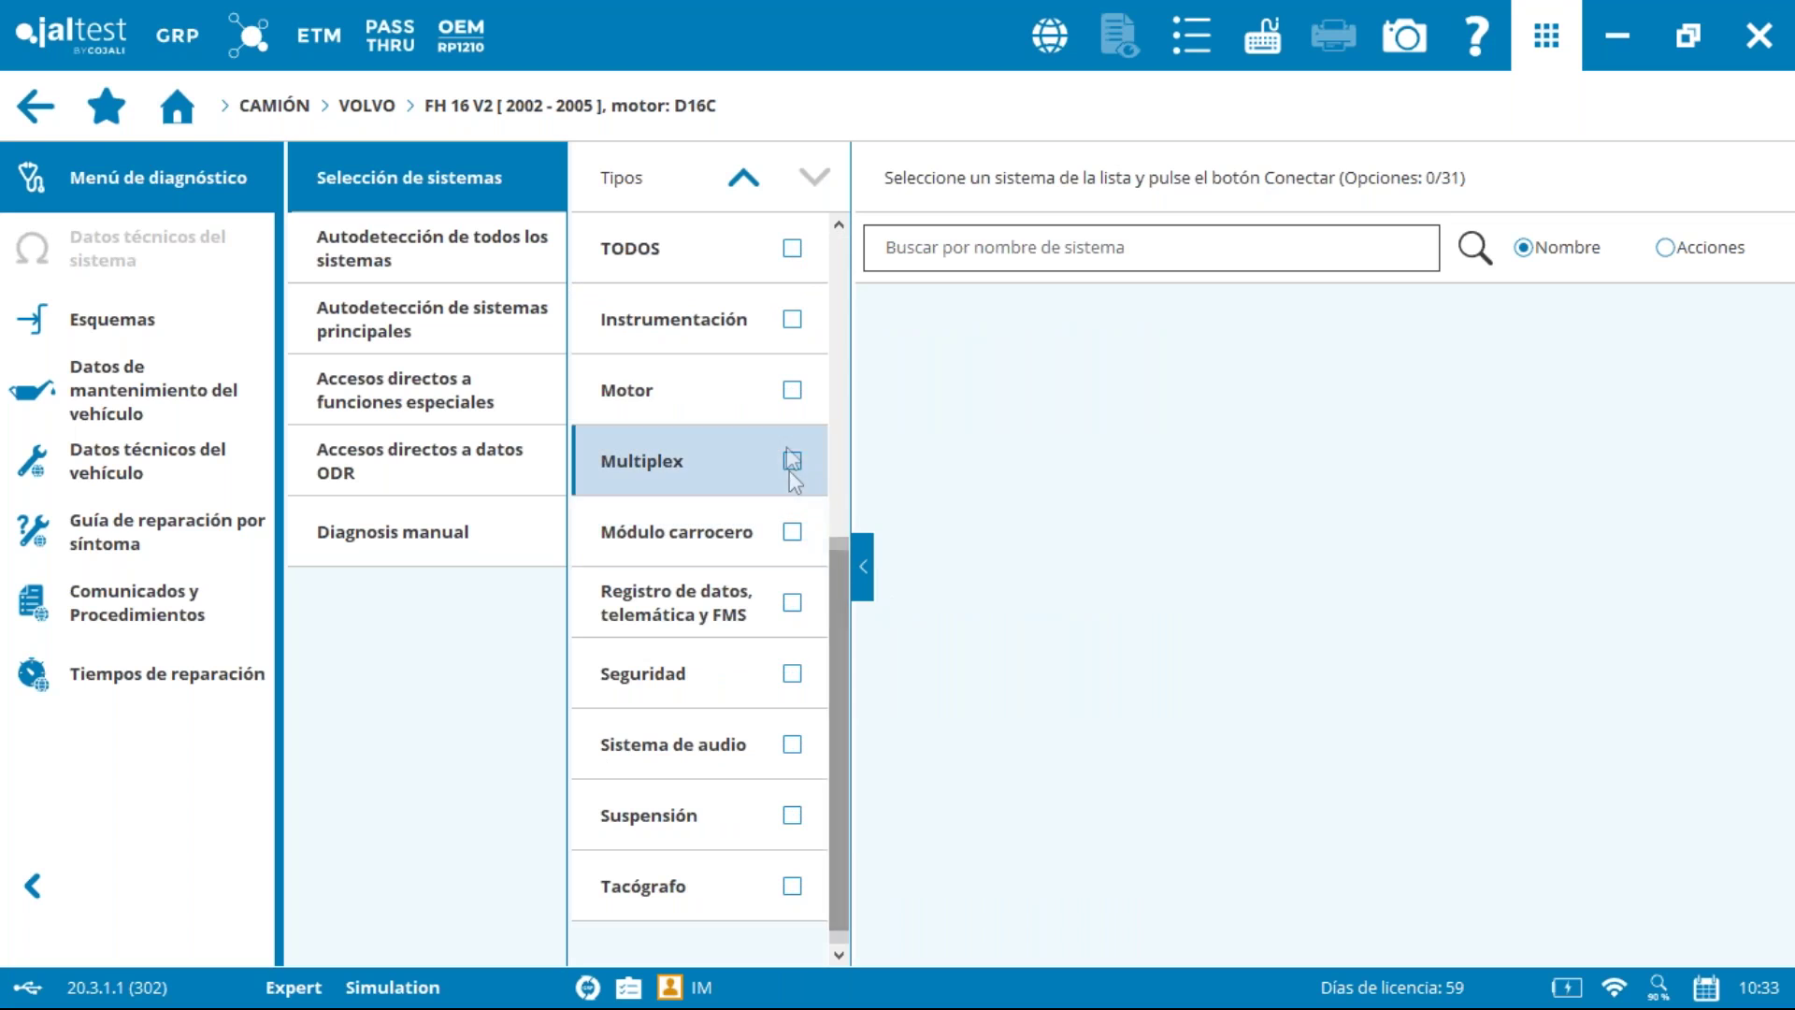
click(802, 390)
click(1065, 388)
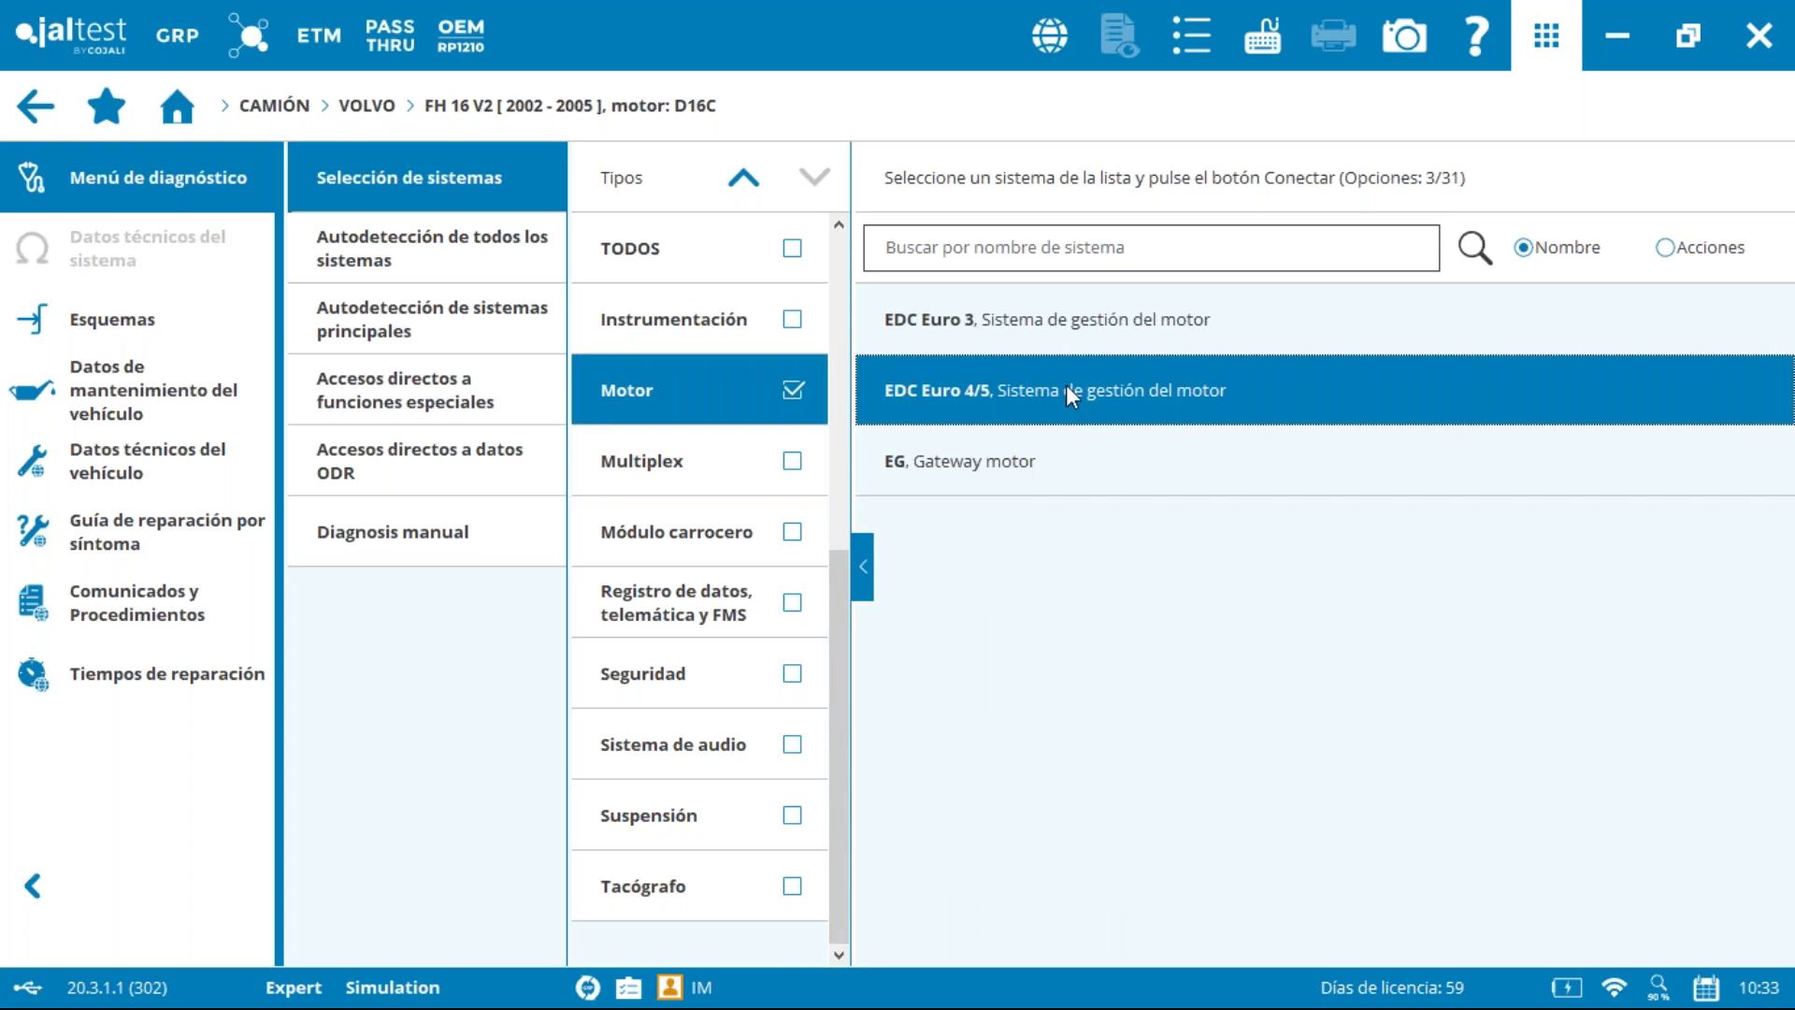
click(1551, 105)
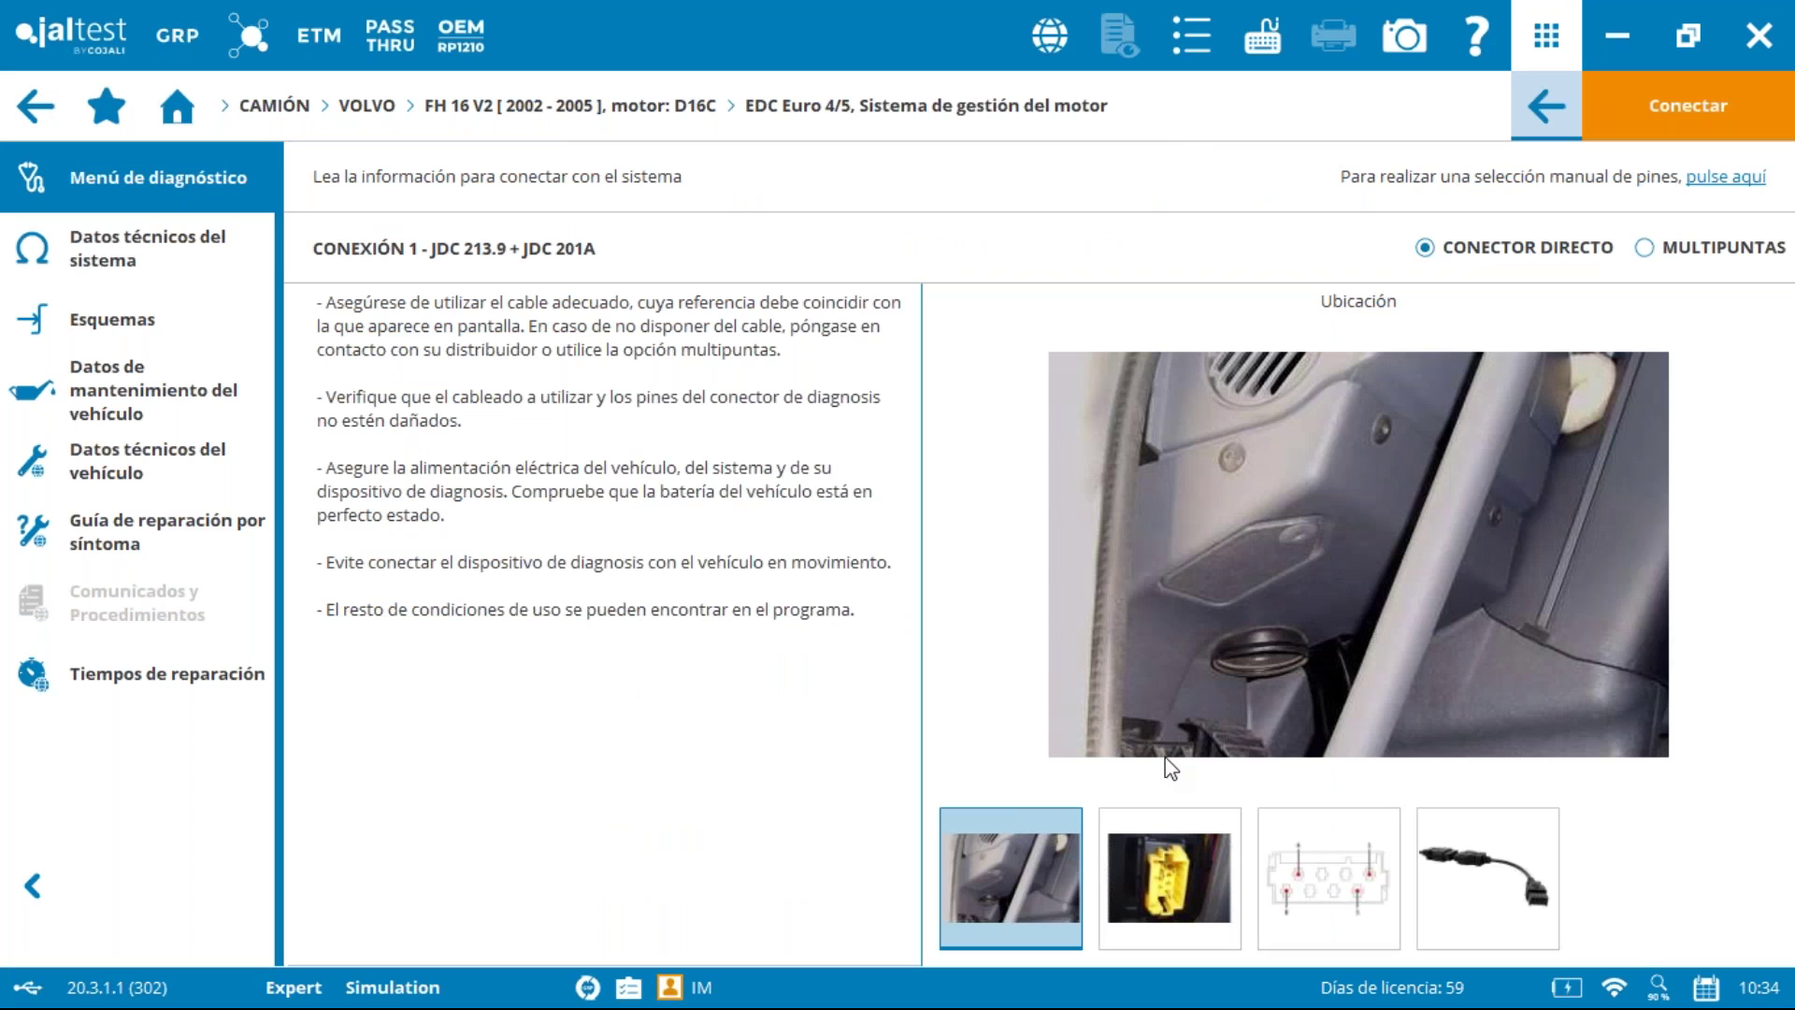
Step: View the connector close-up, pin-out and cable photos, then connect to EDC Euro 4/5
click(1148, 878)
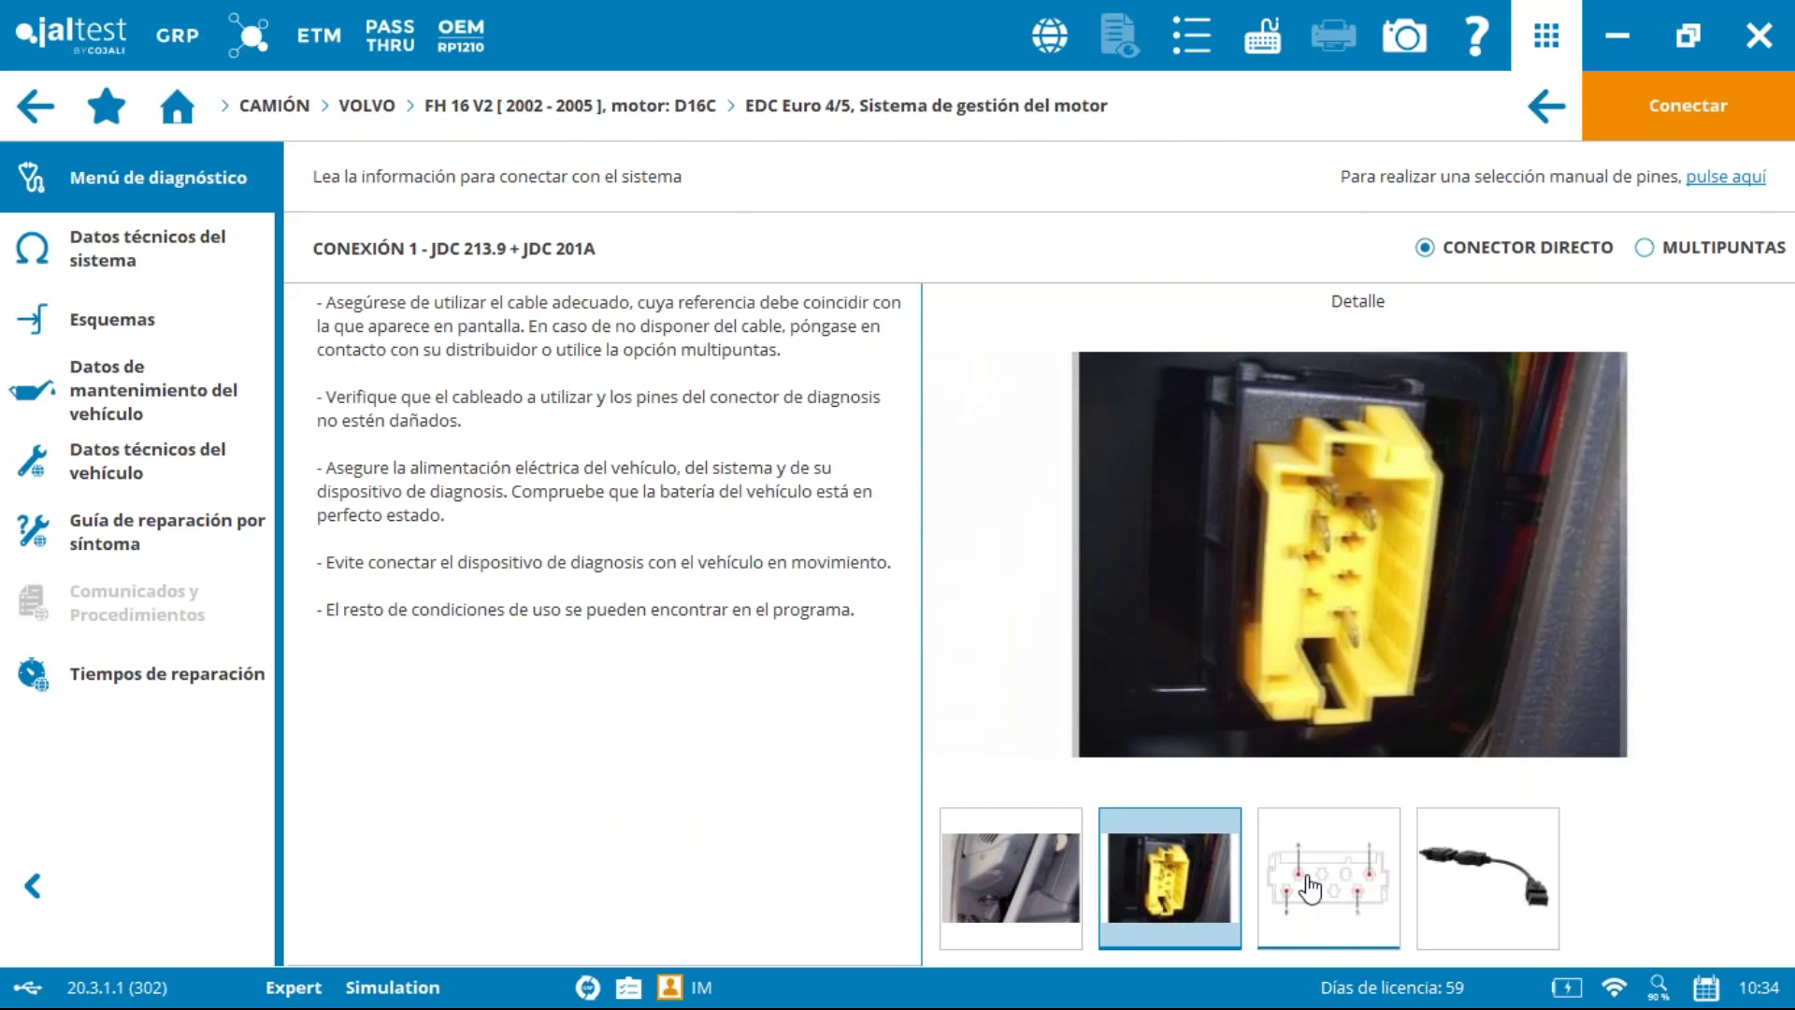
click(1312, 883)
click(1475, 900)
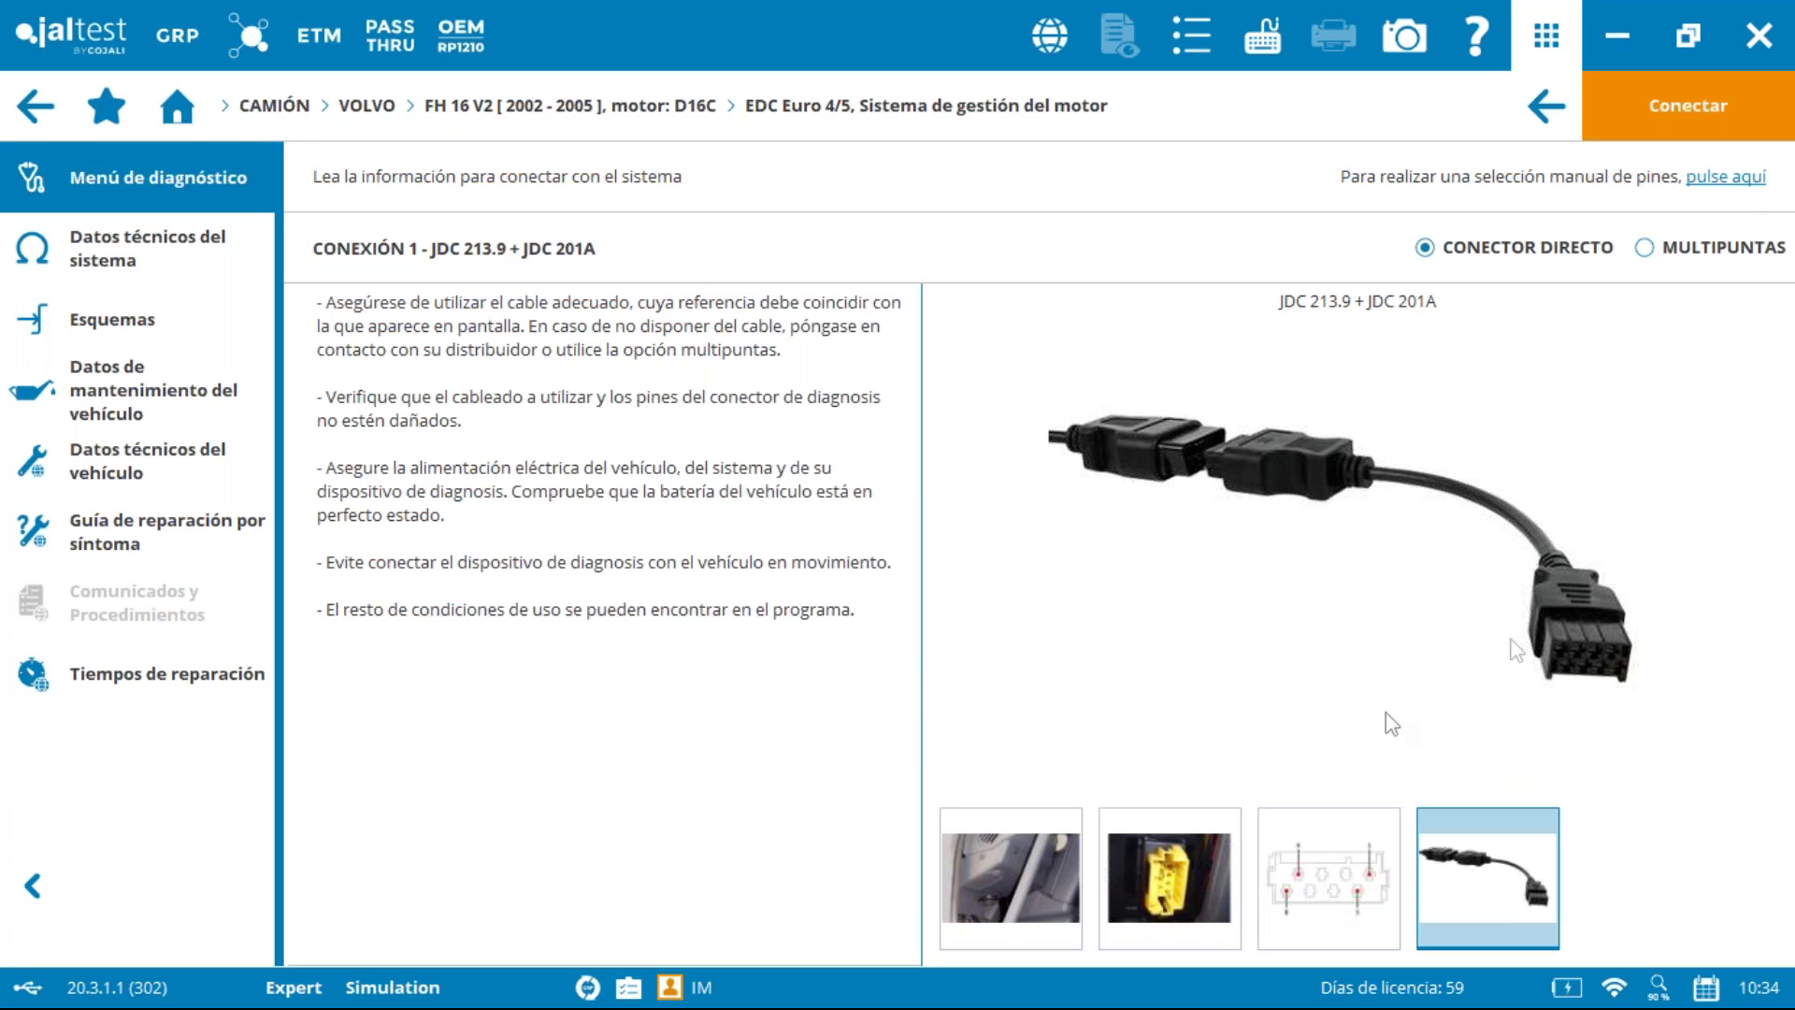
click(1699, 115)
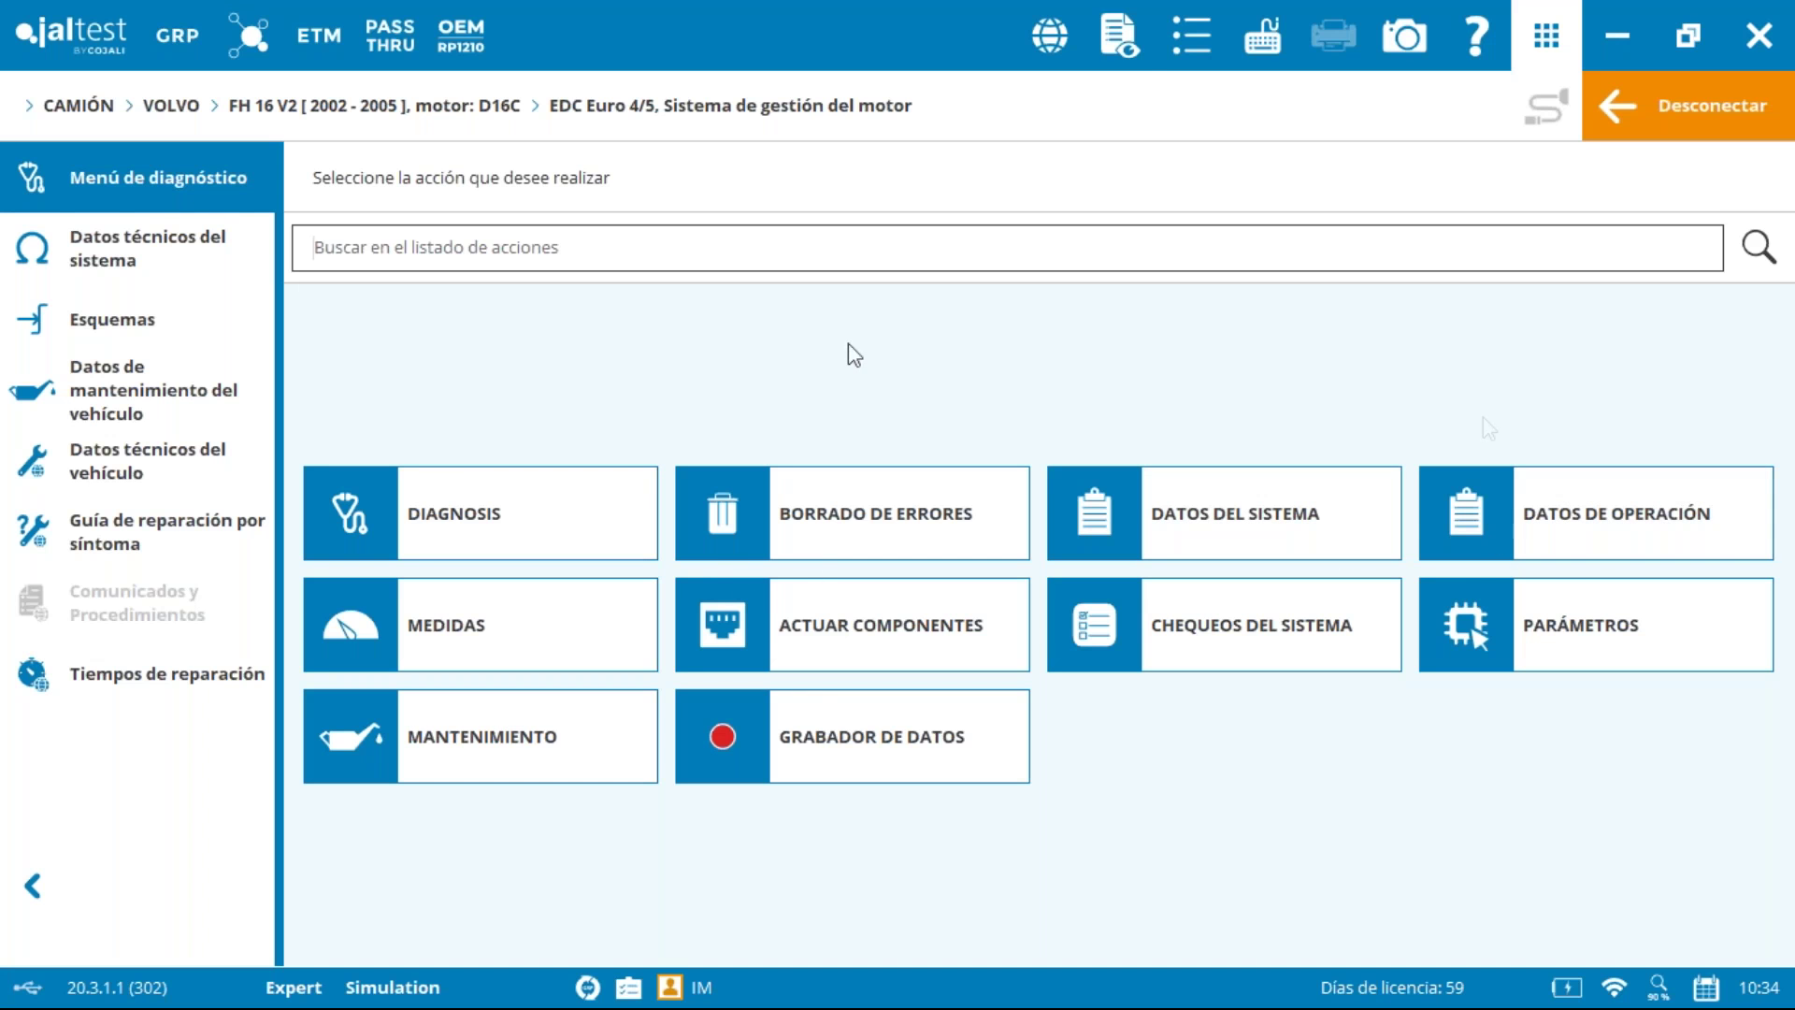
Step: Preview the diagnosis report at page width, close it, and disconnect from EDC Euro 4/5
click(1117, 66)
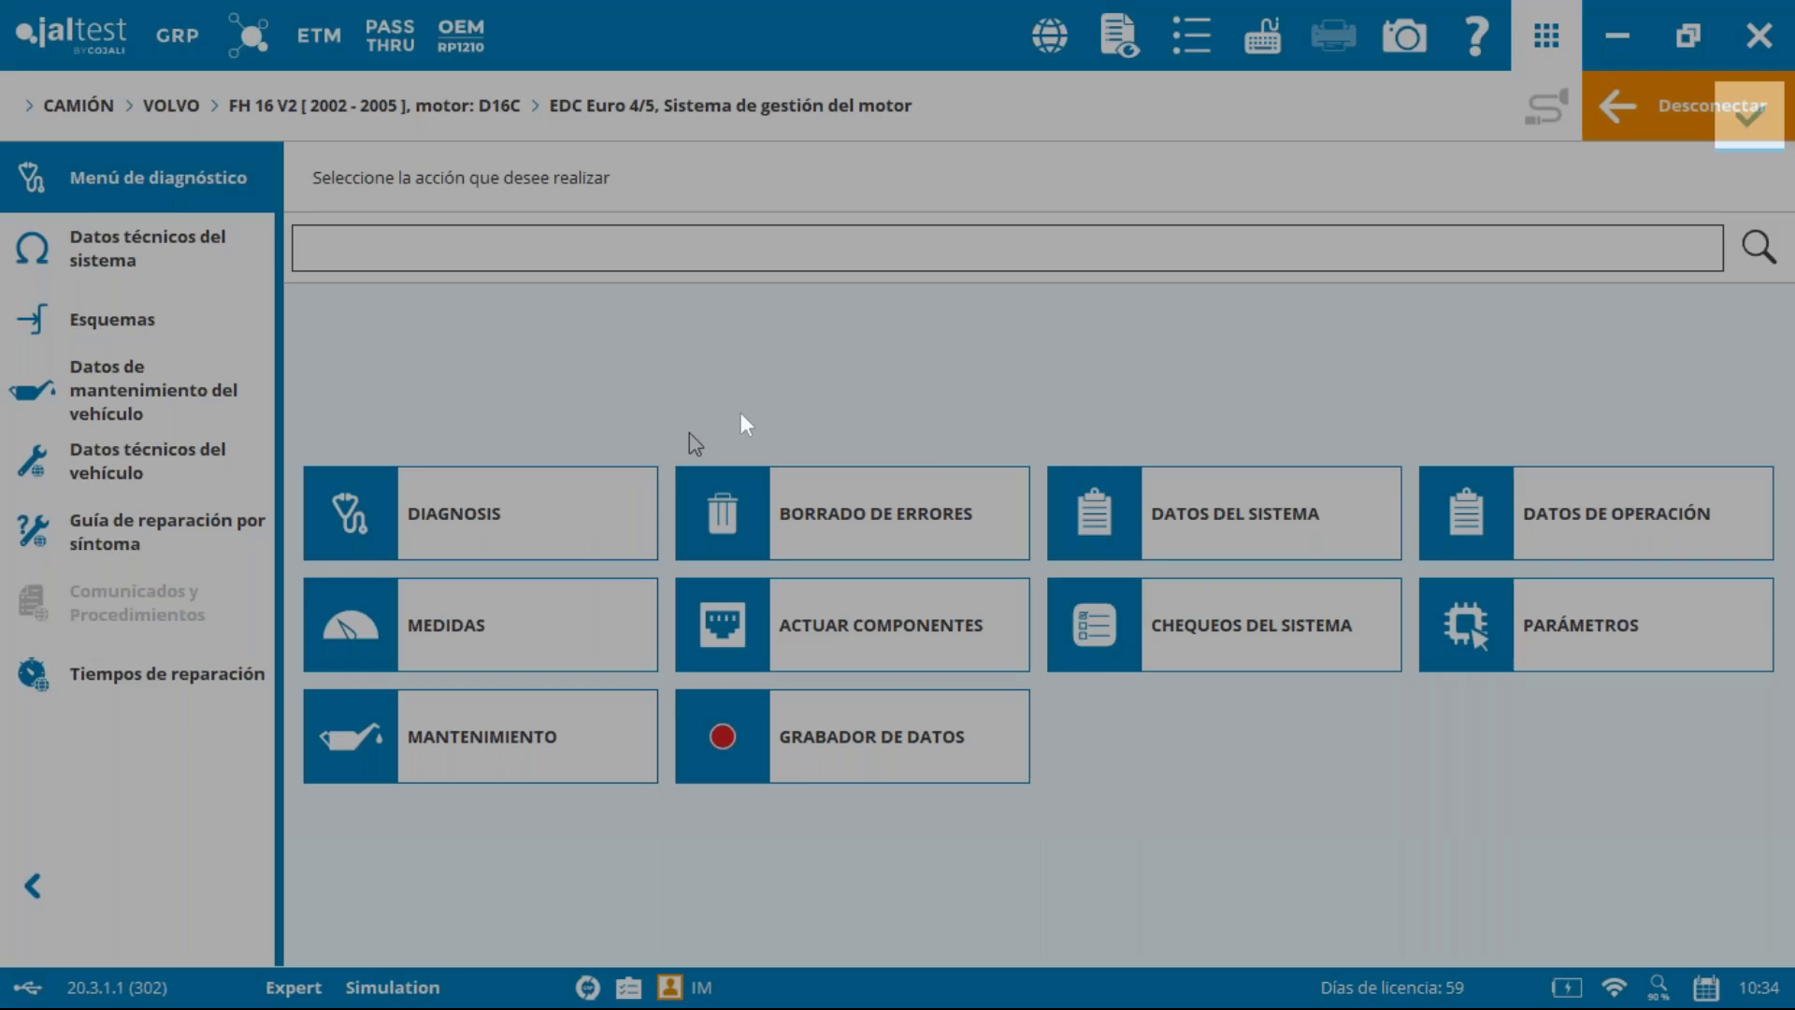
scroll(1690, 467, down, 5)
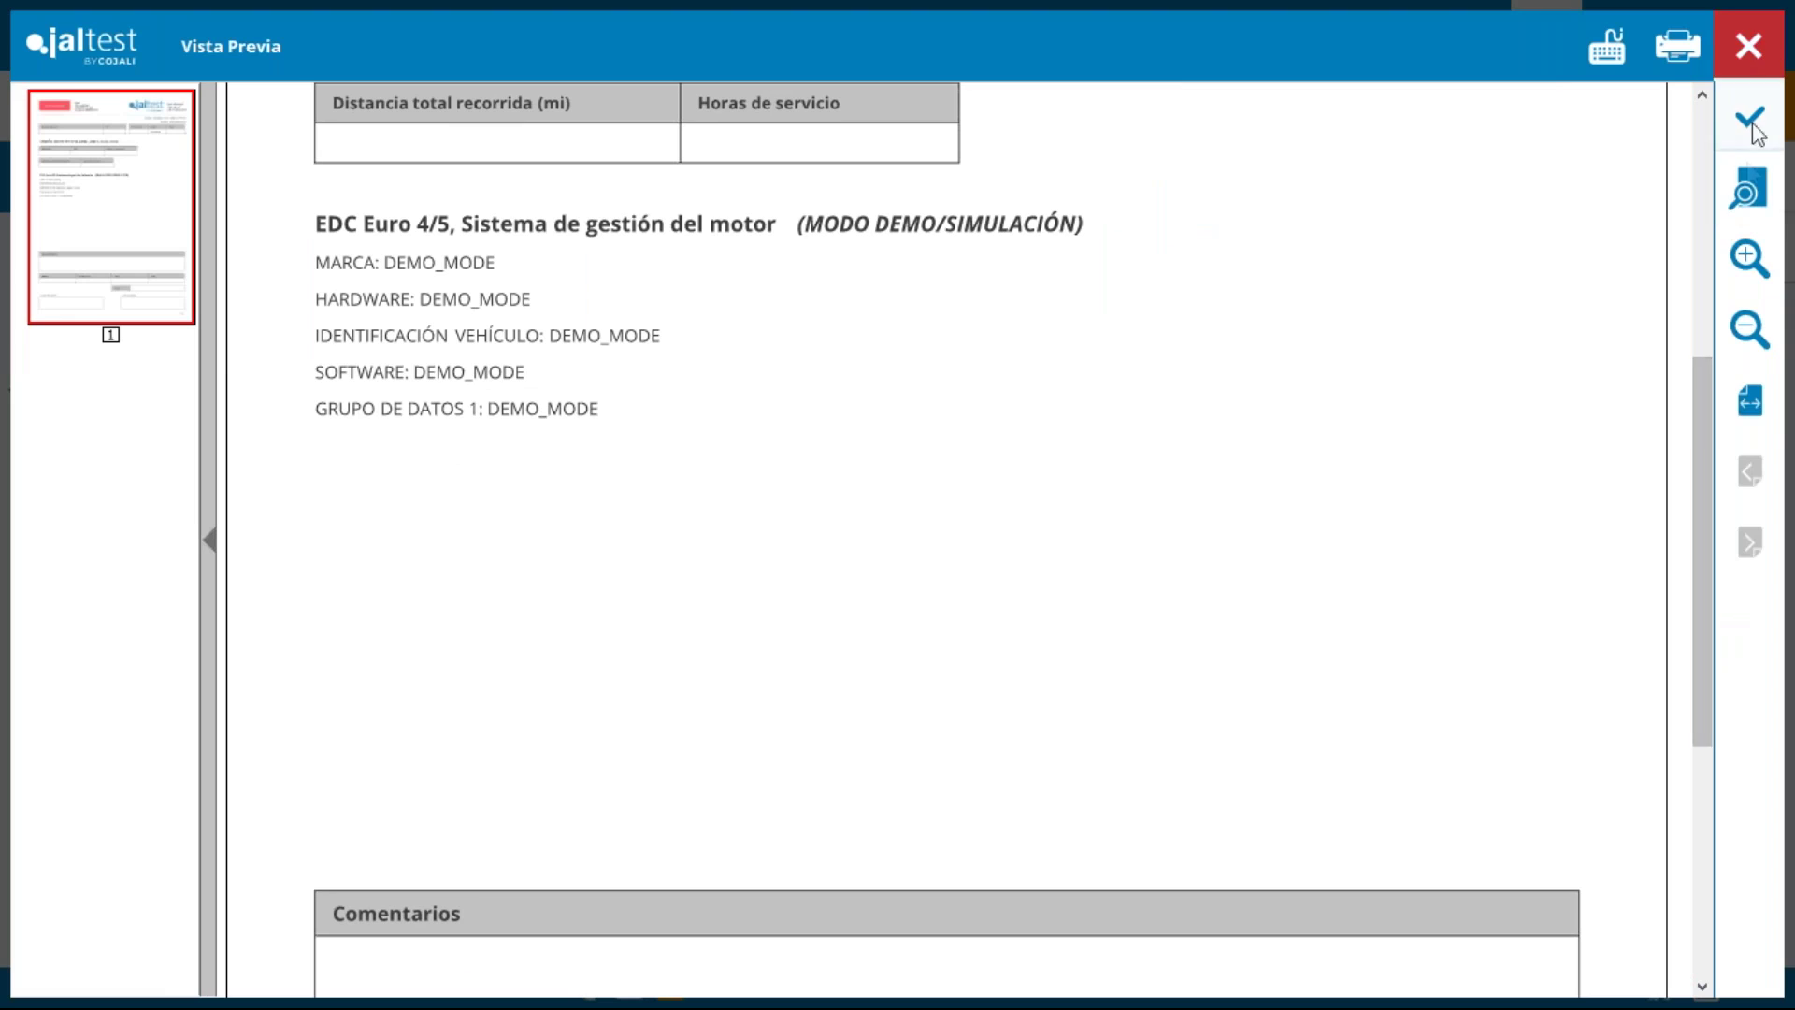
click(1749, 400)
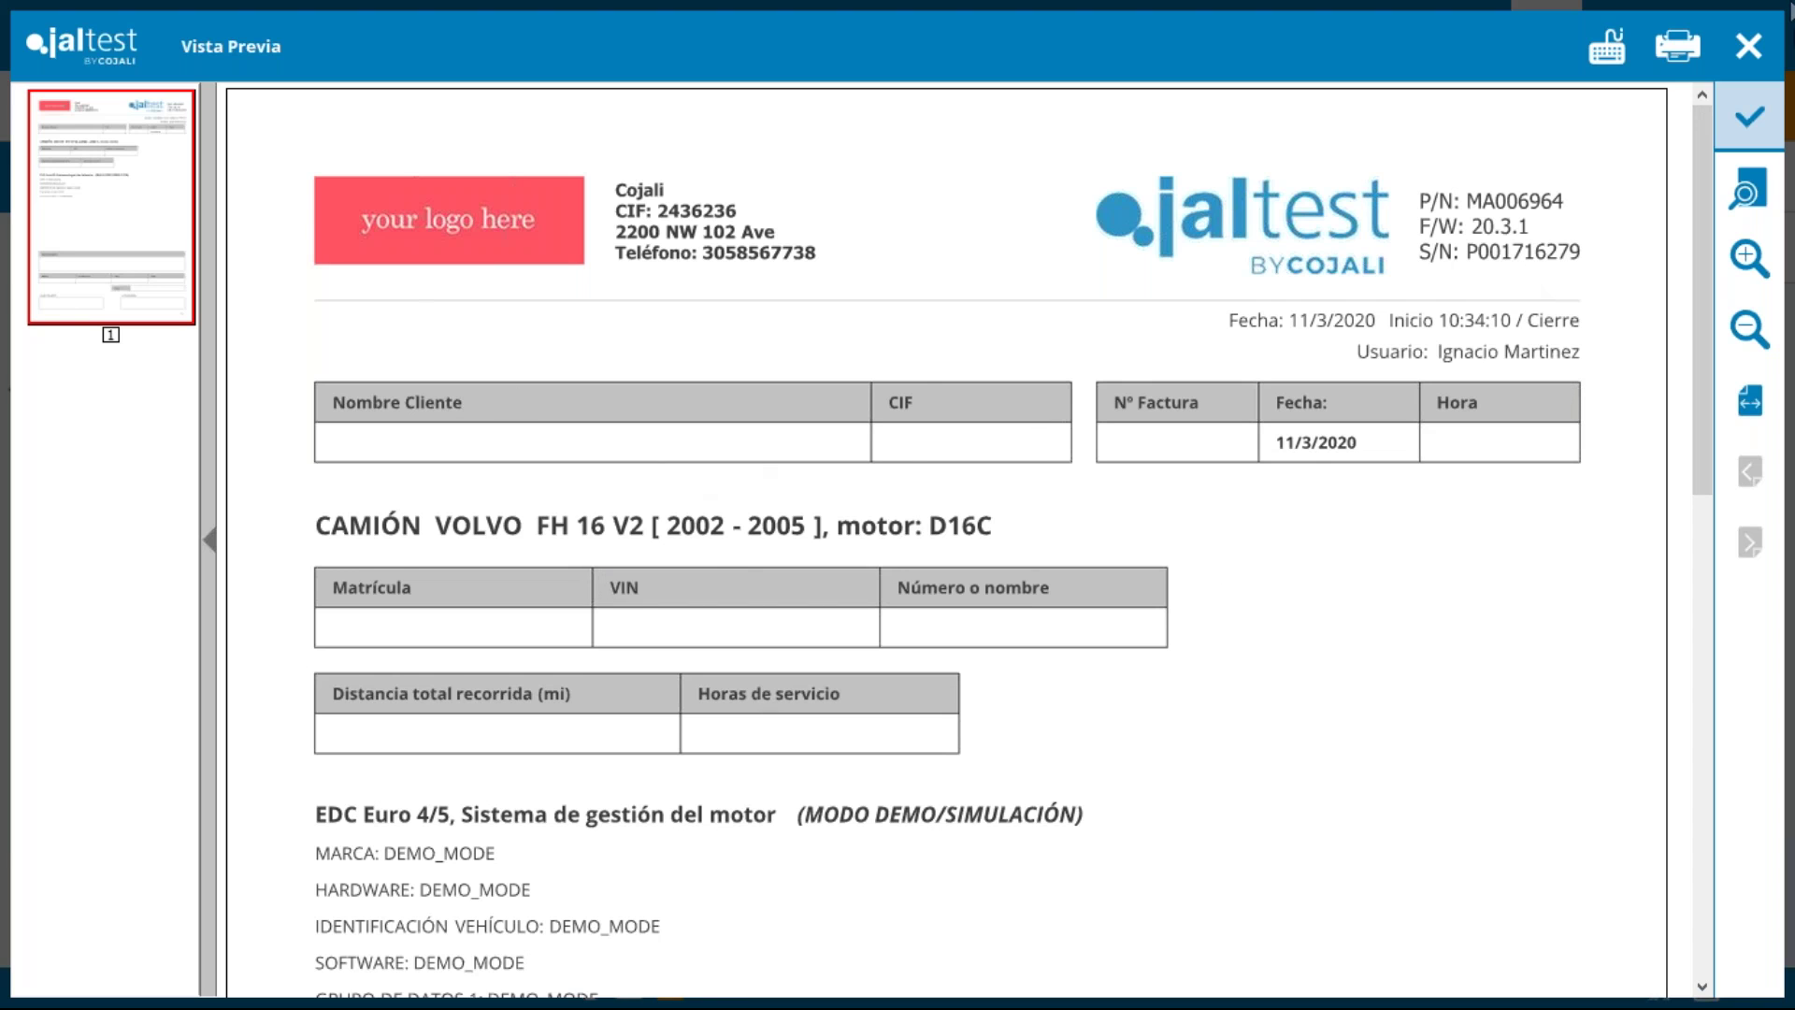
click(1748, 46)
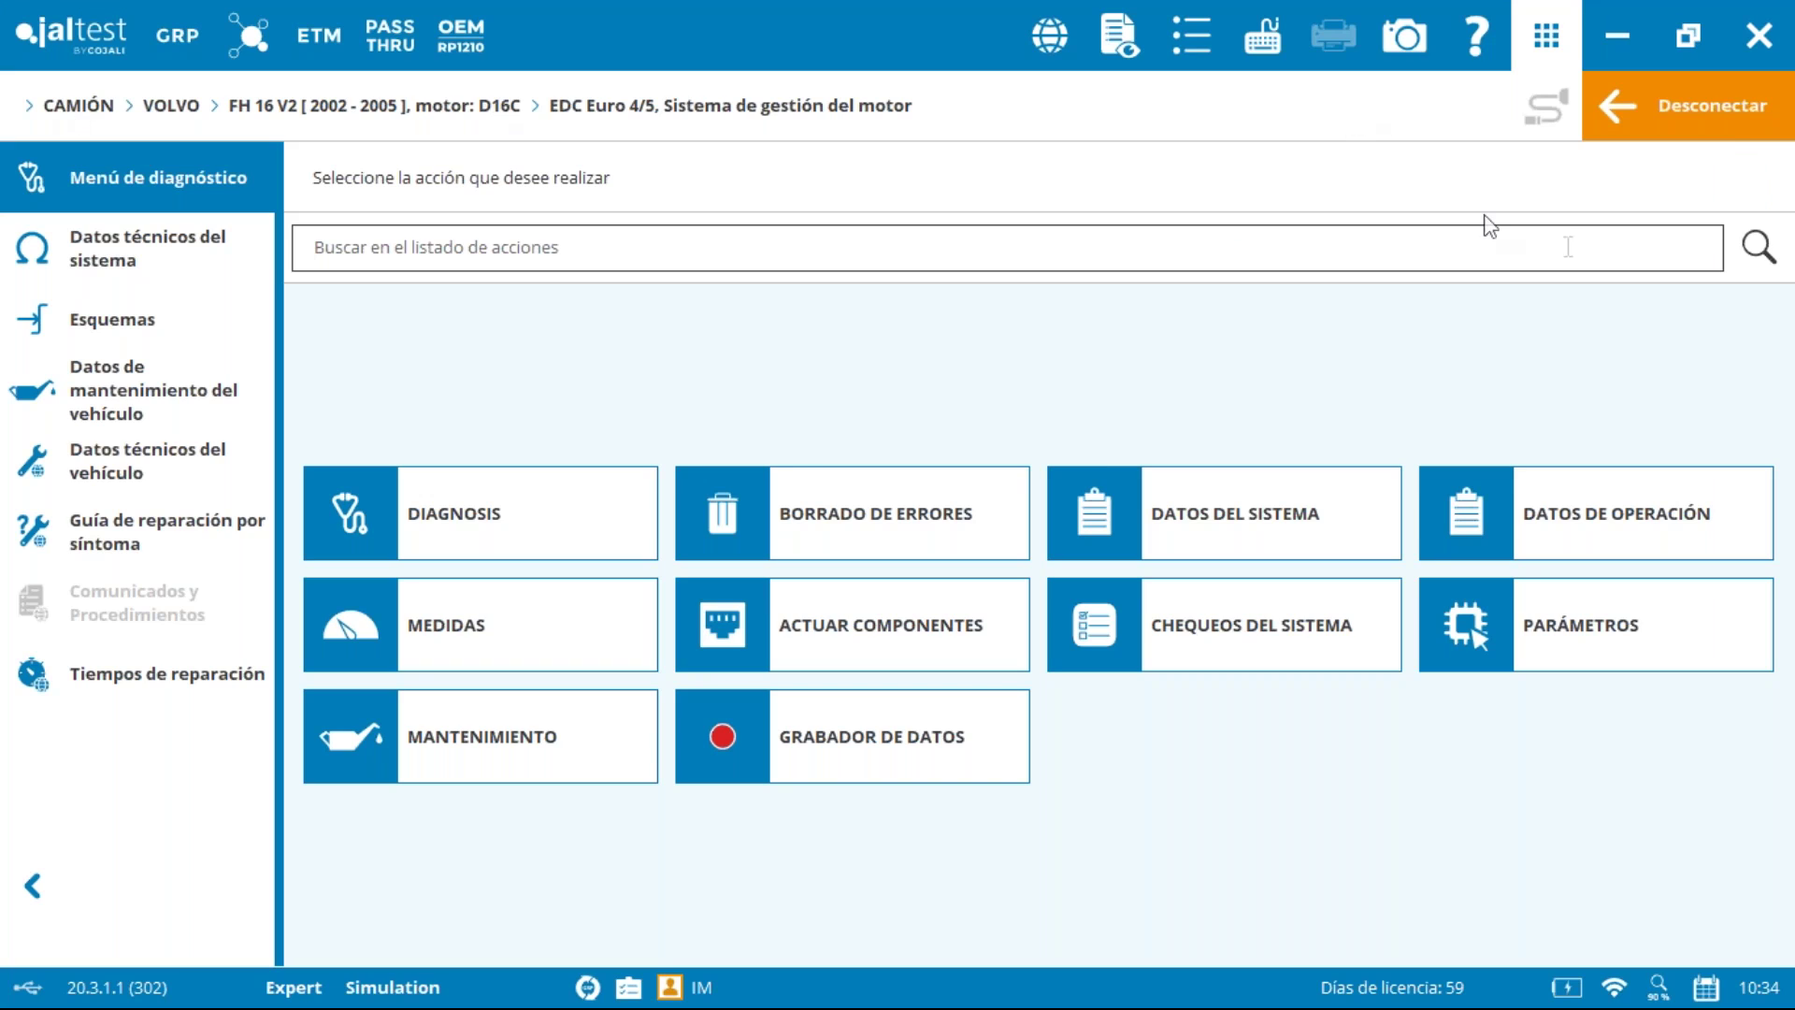
click(1720, 125)
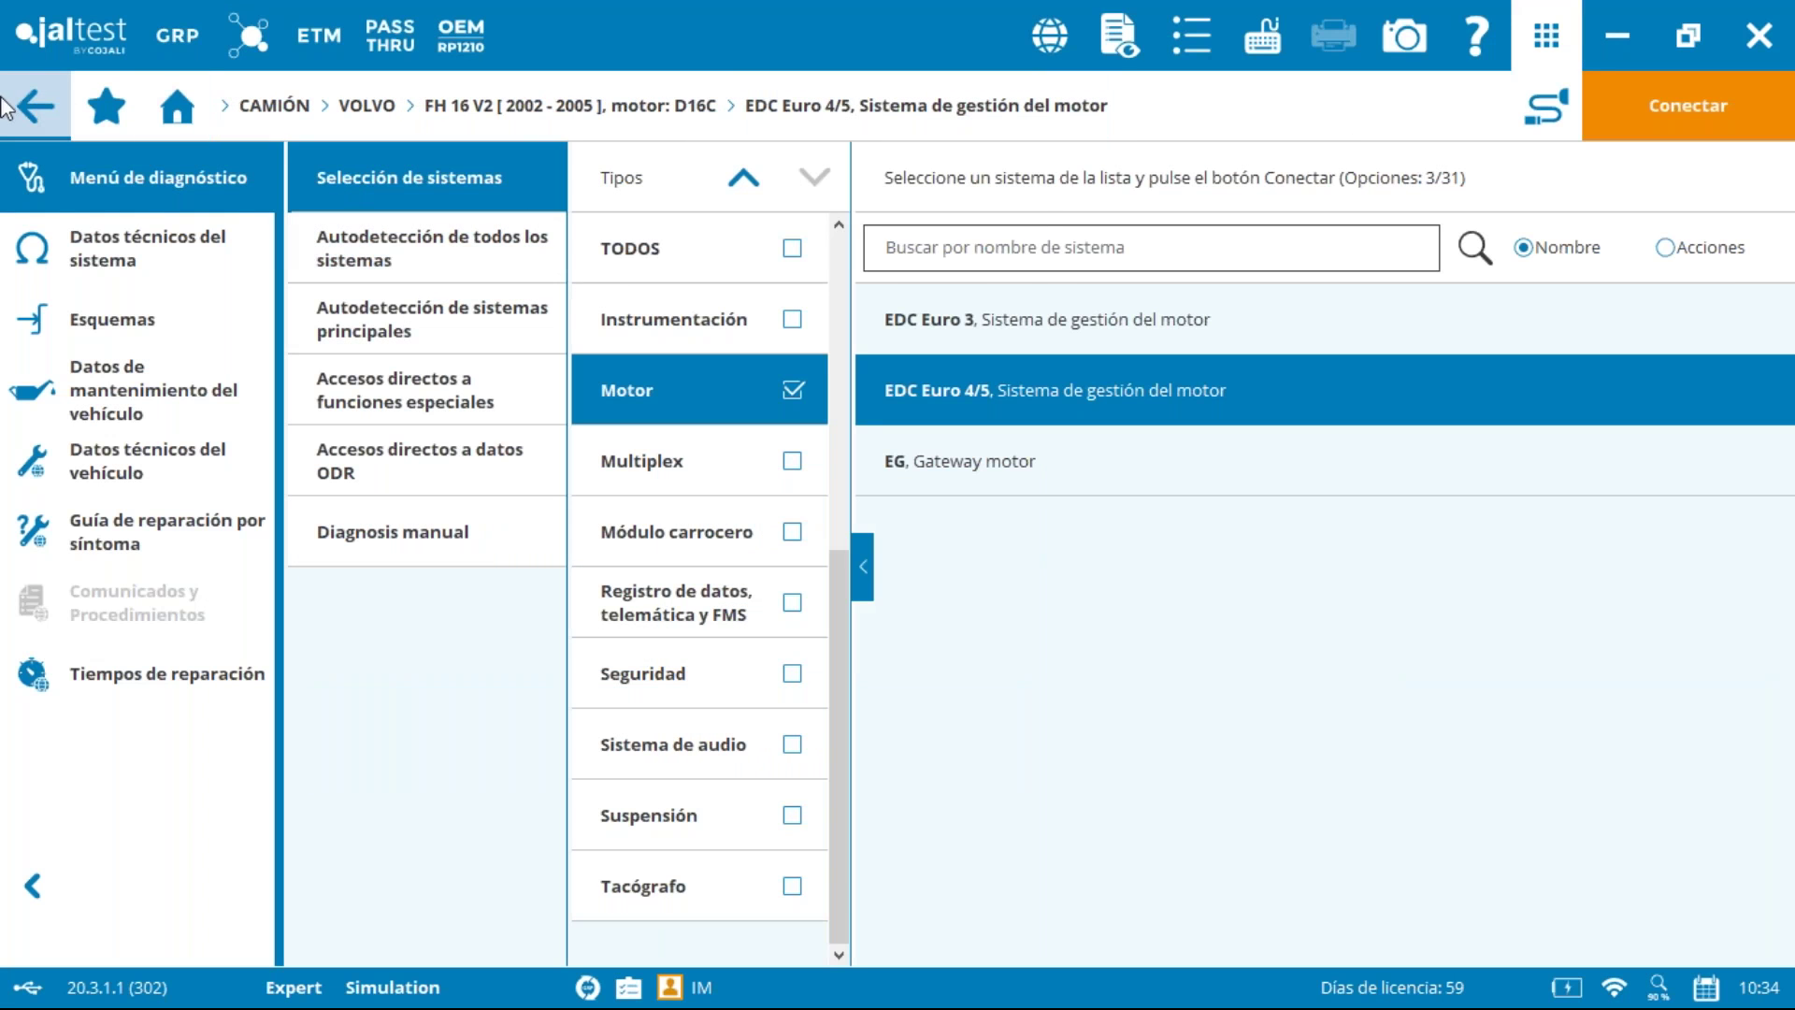
Step: Leave the engine system, agree to save the report, and include client and vehicle records
click(4, 104)
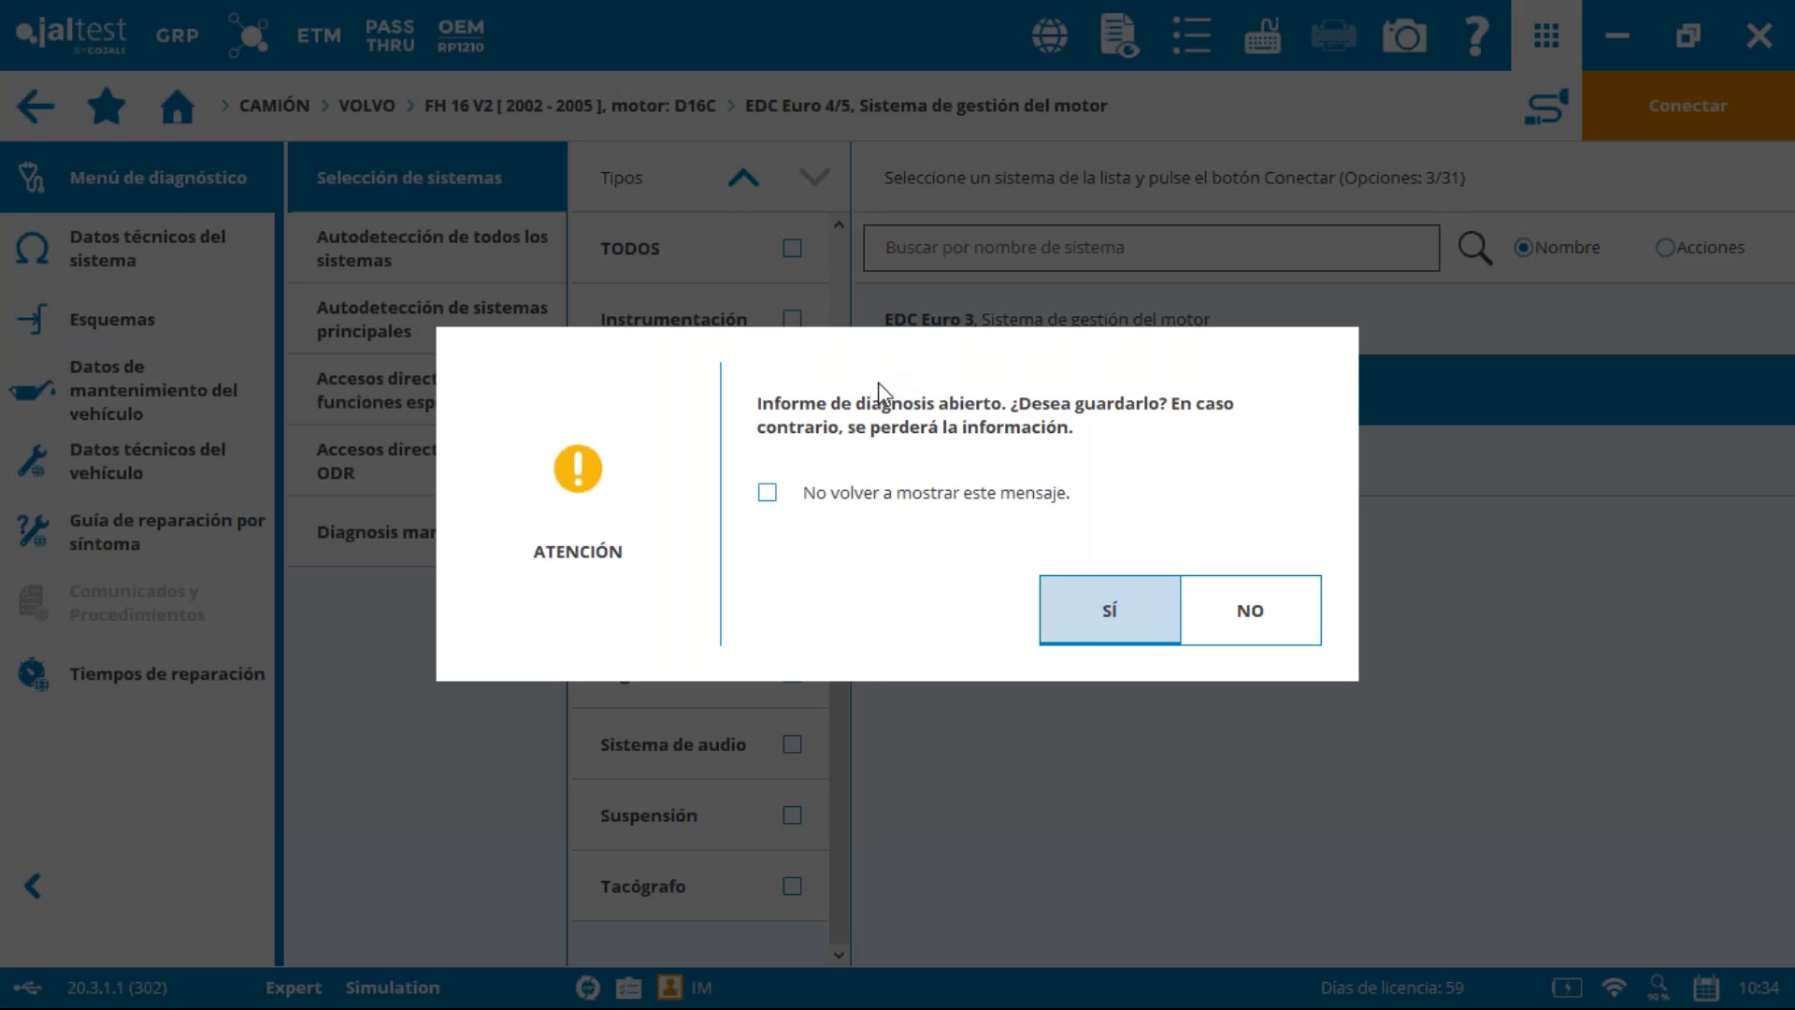
click(1107, 615)
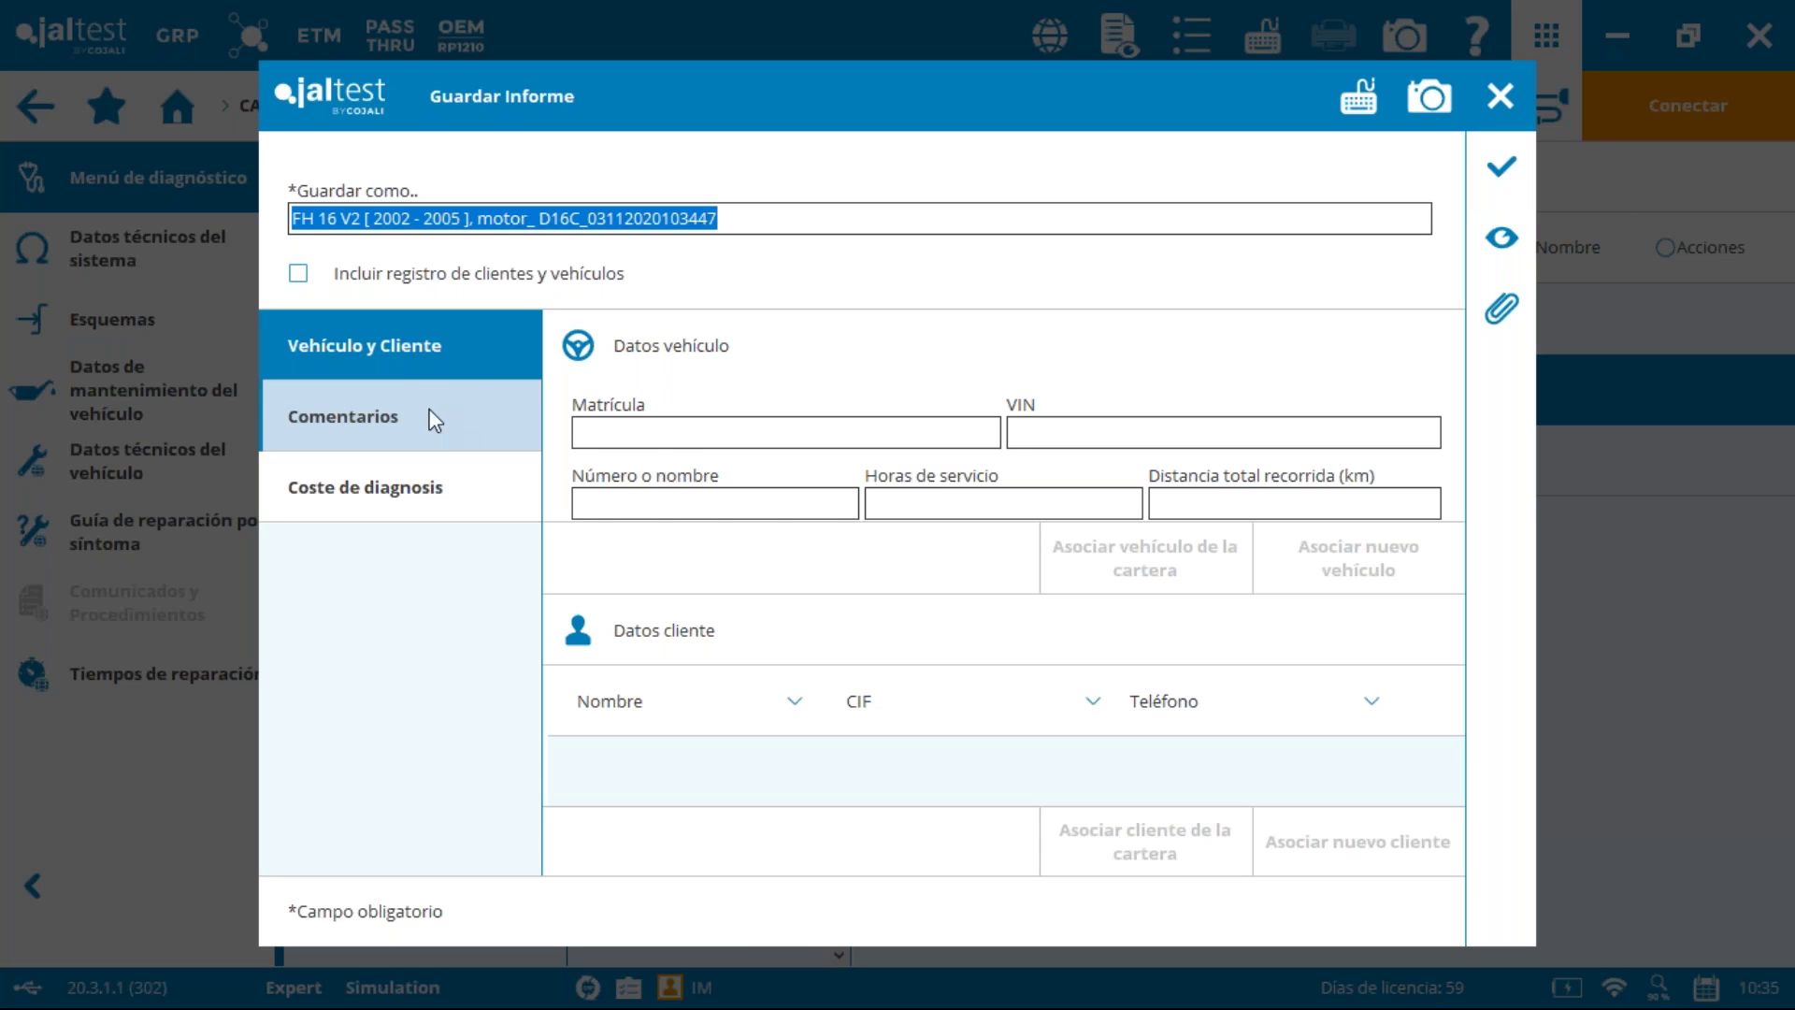
click(299, 276)
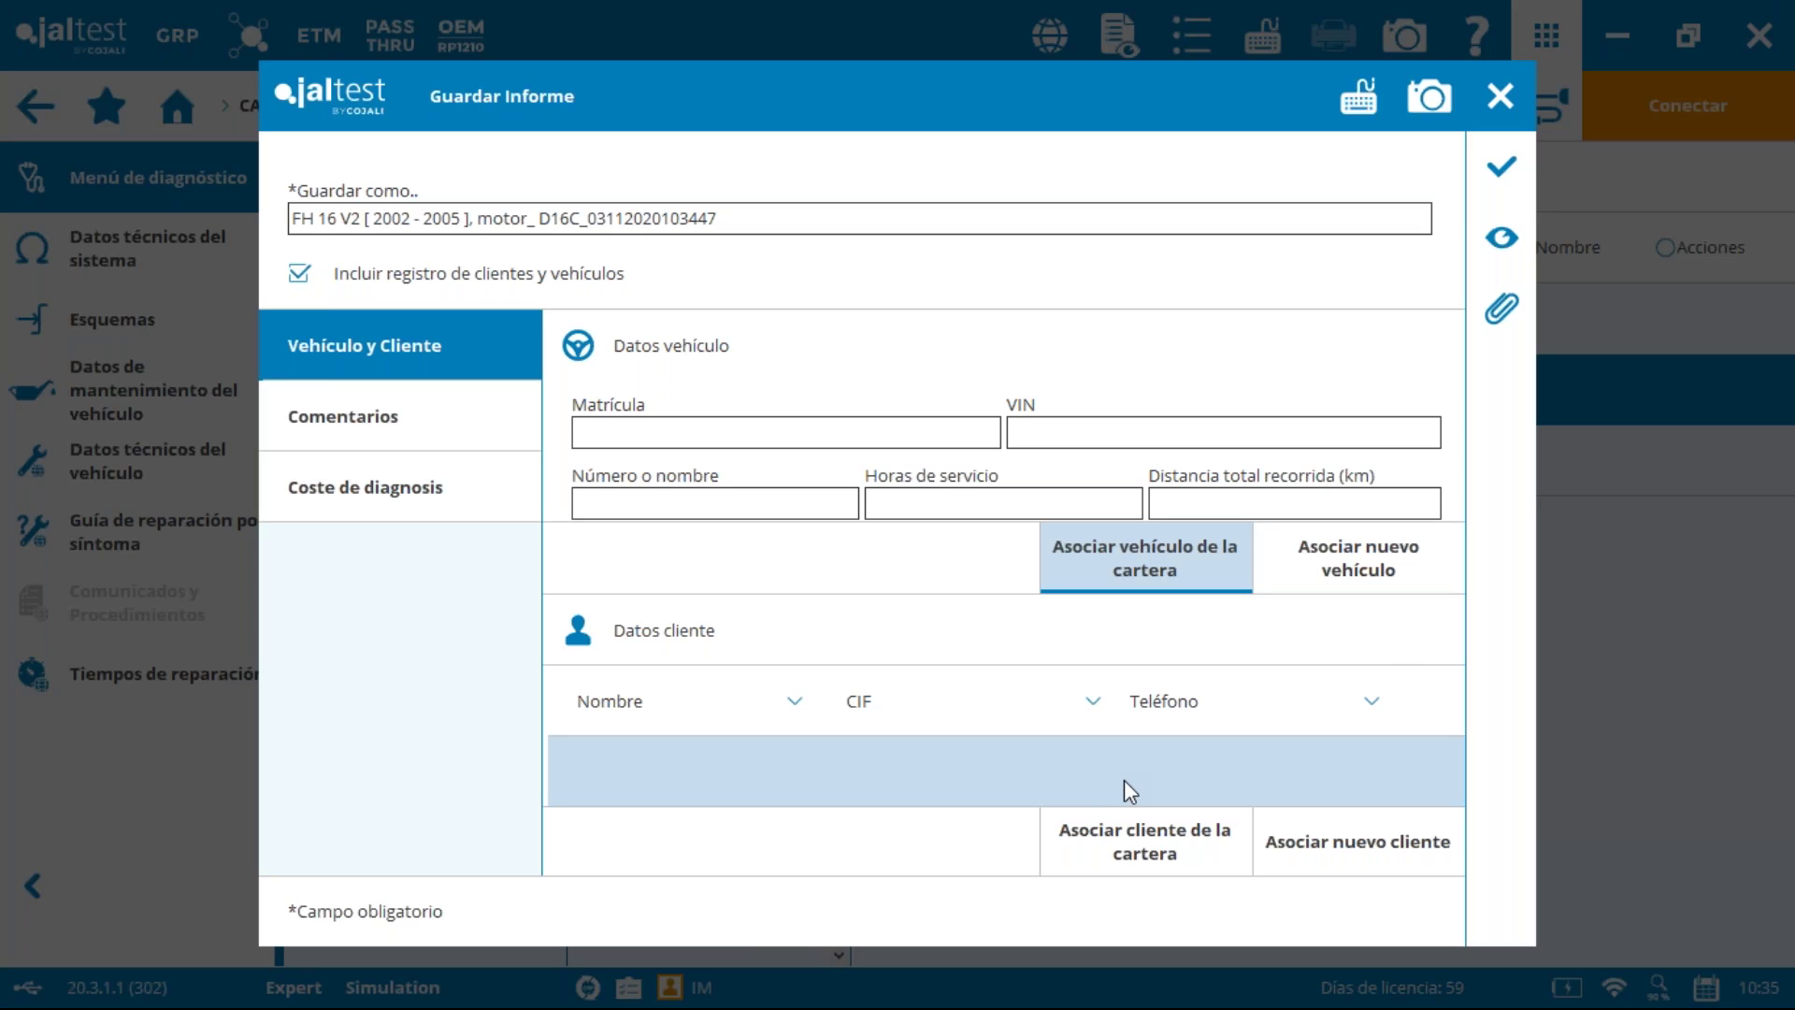
Step: Attach the saved FH 12 V2 vehicle, then dismiss the vehicle mismatch notice
click(1120, 551)
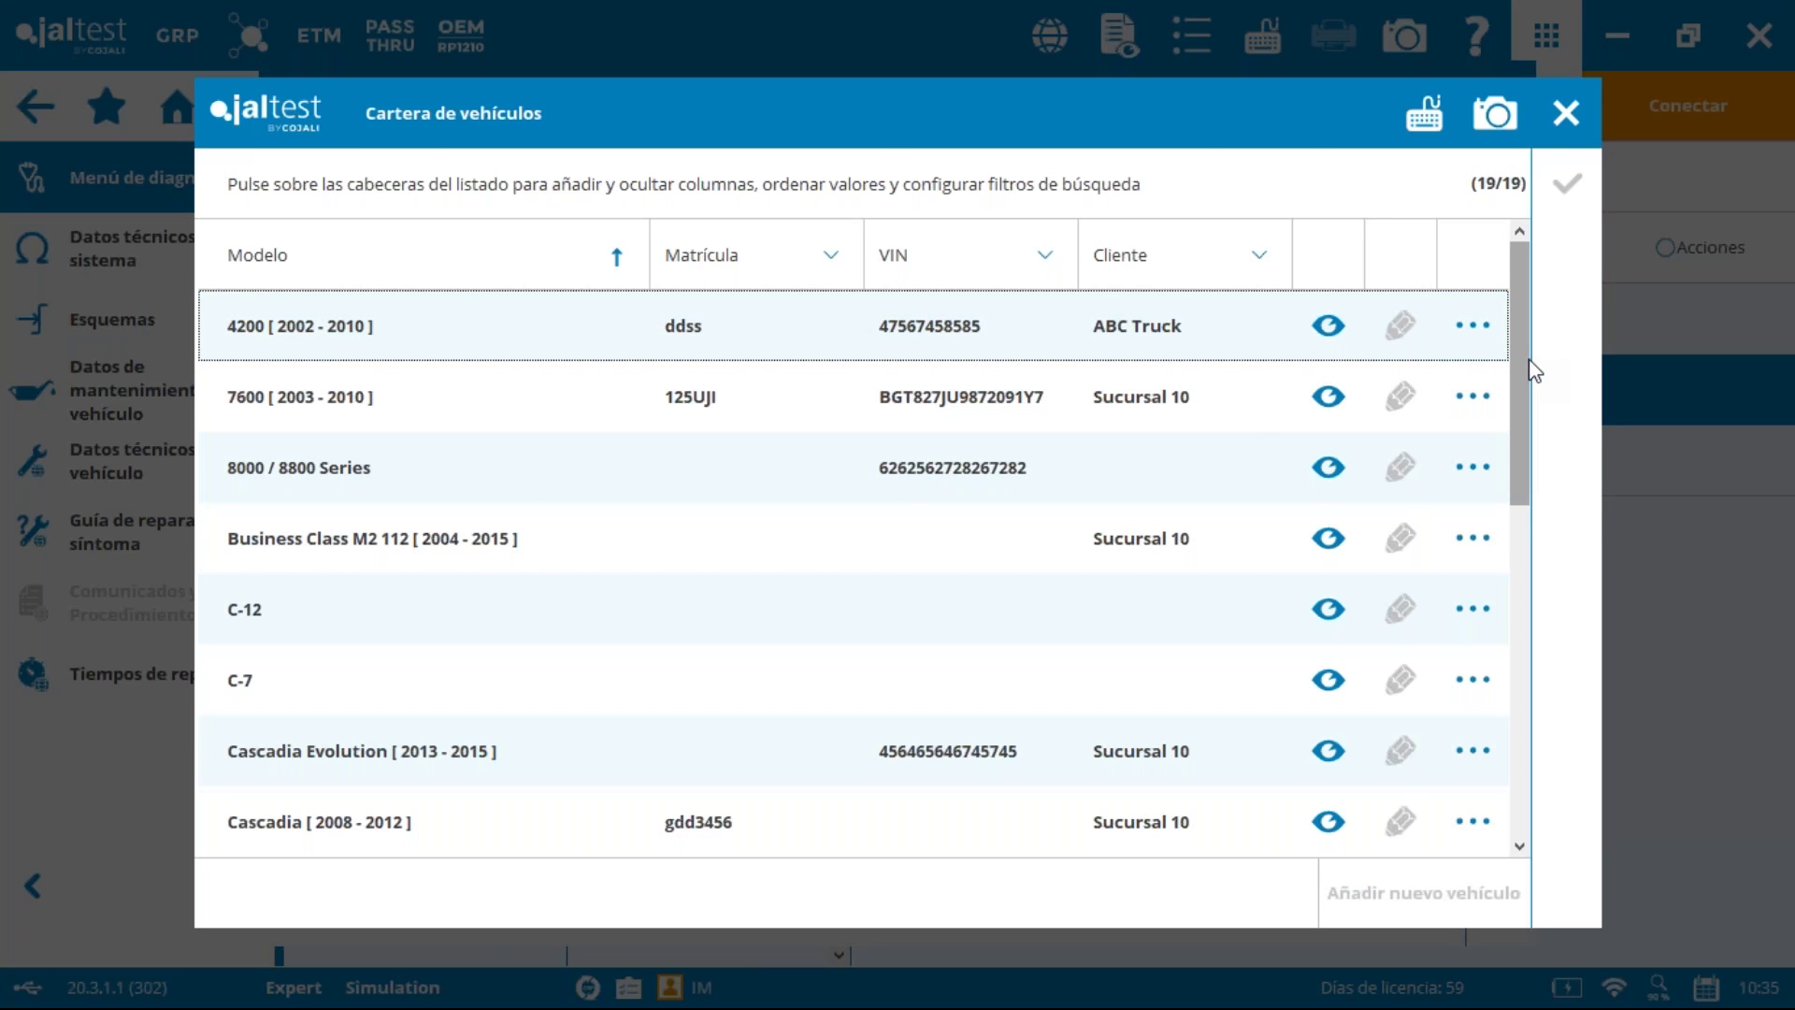
drag(1529, 378, 1505, 596)
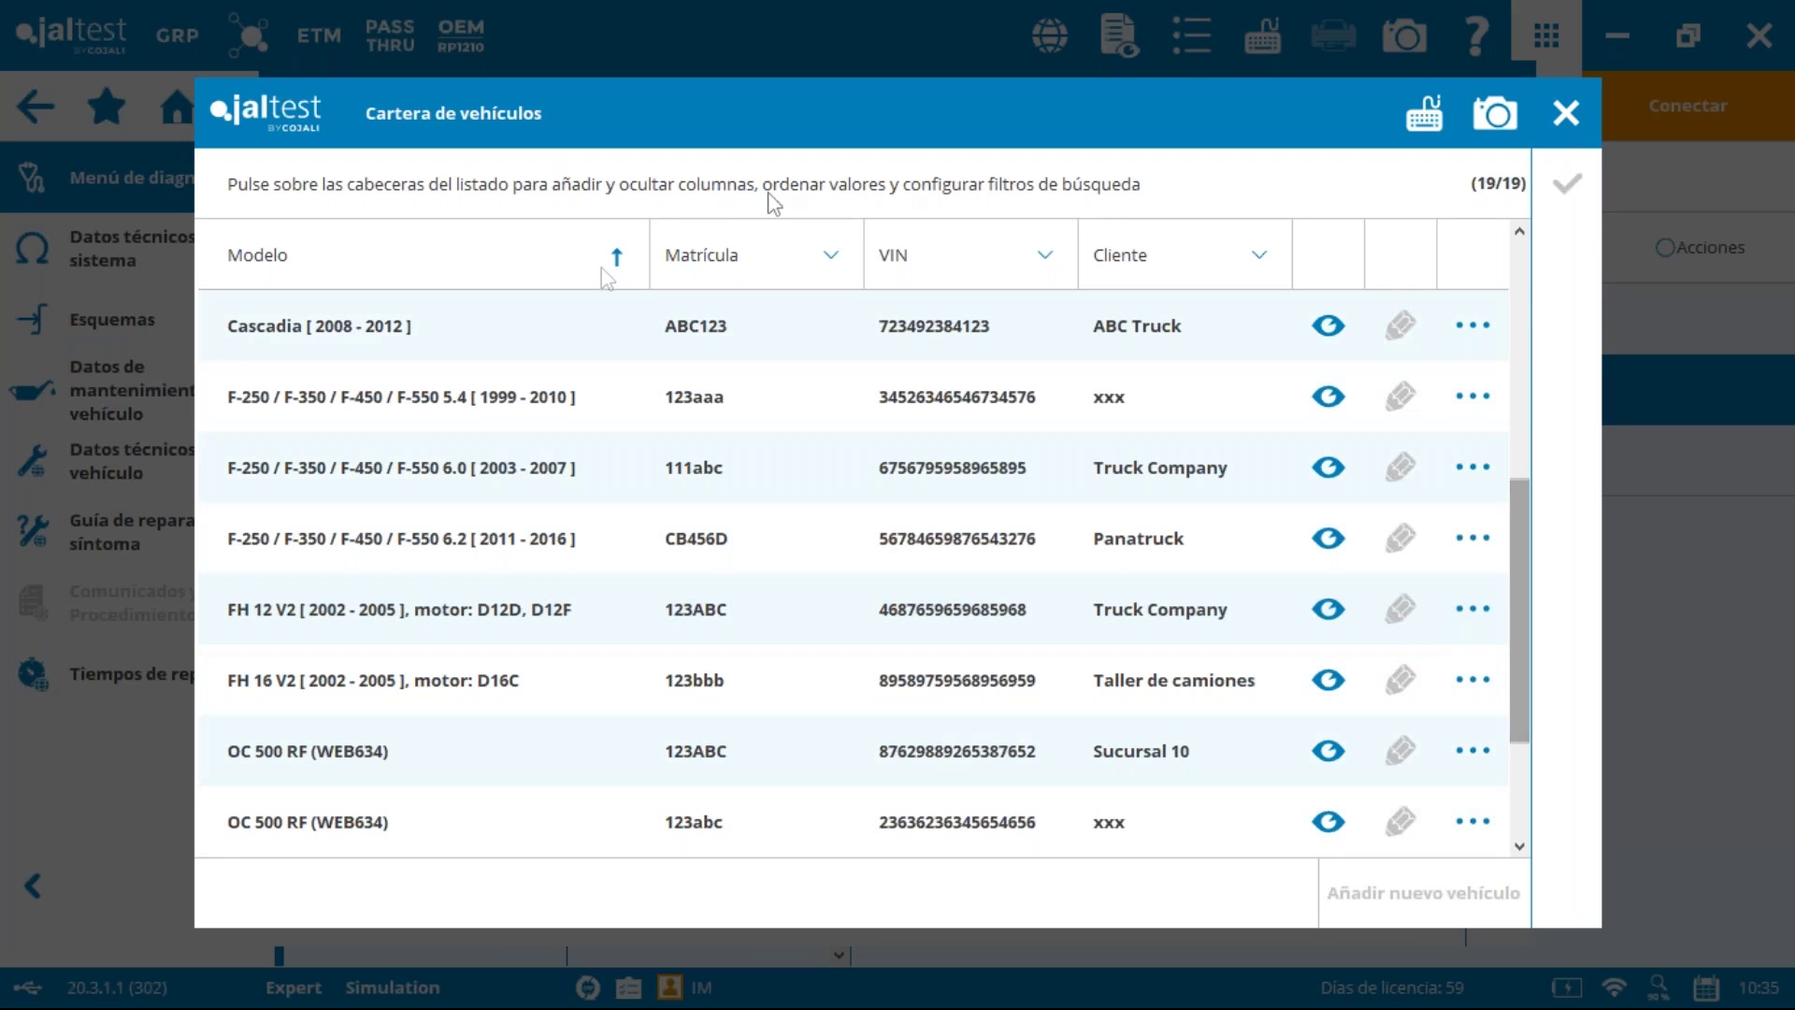
click(519, 625)
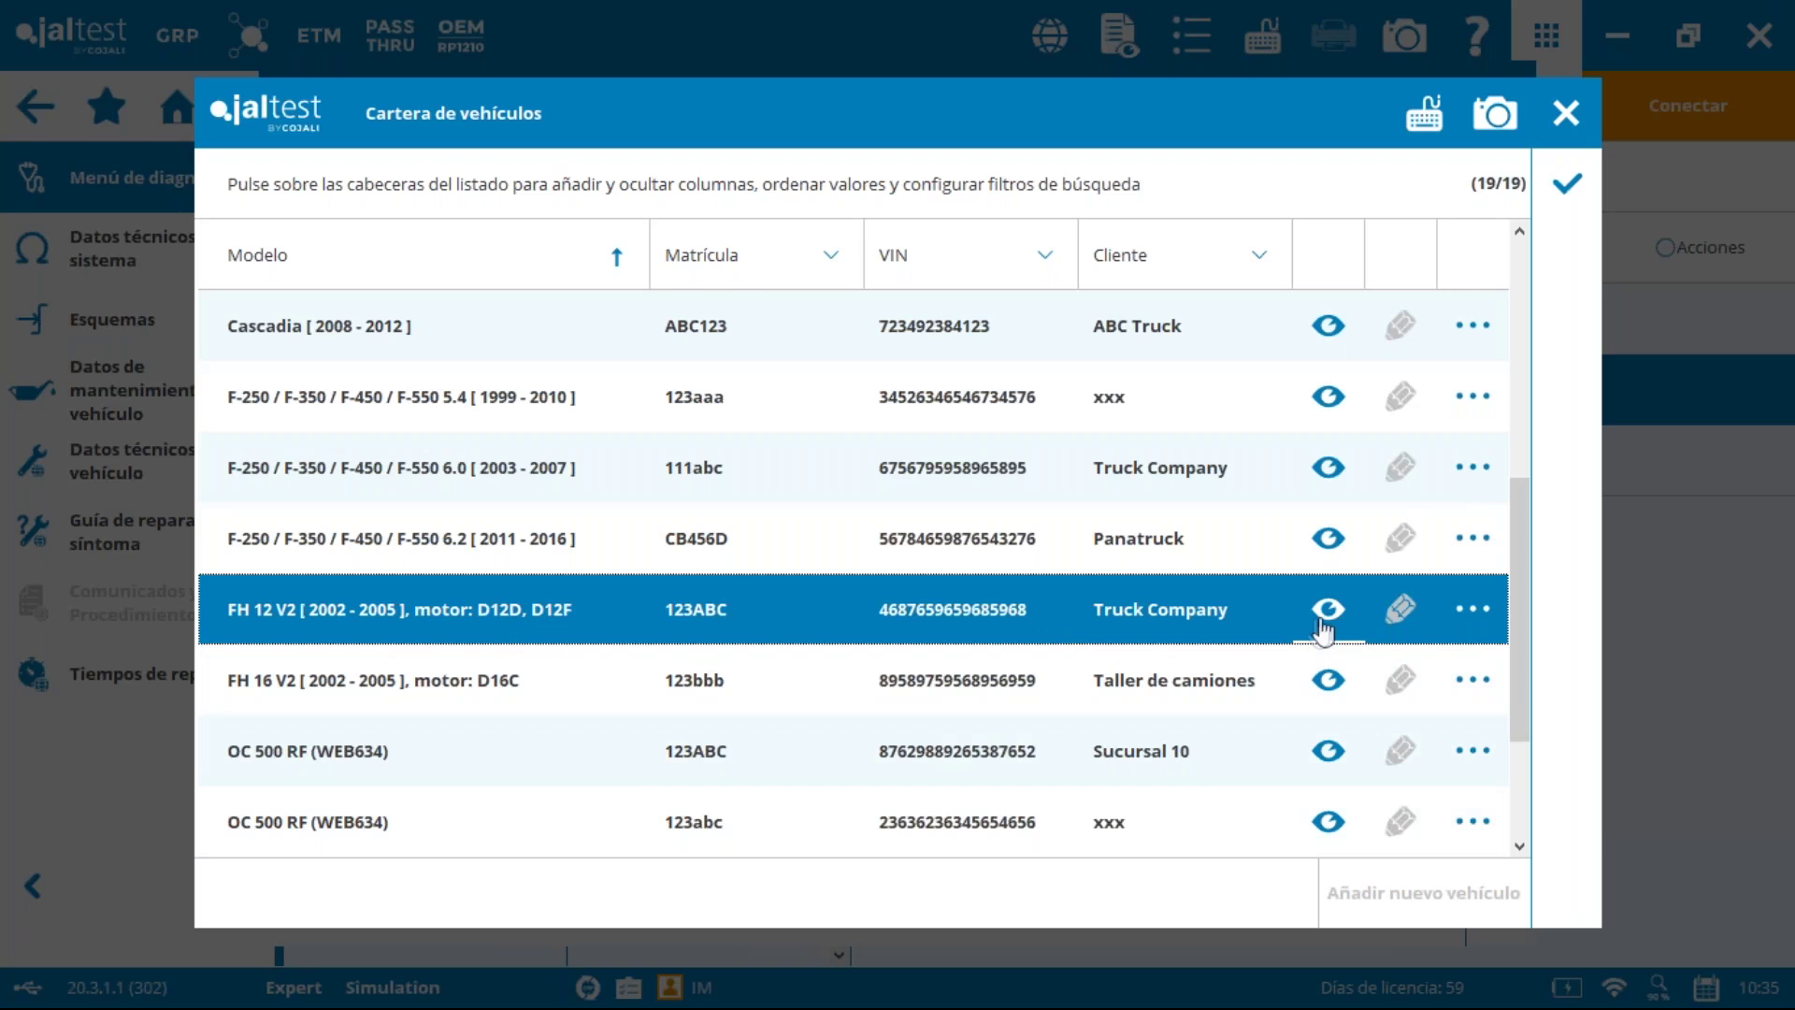
click(1569, 184)
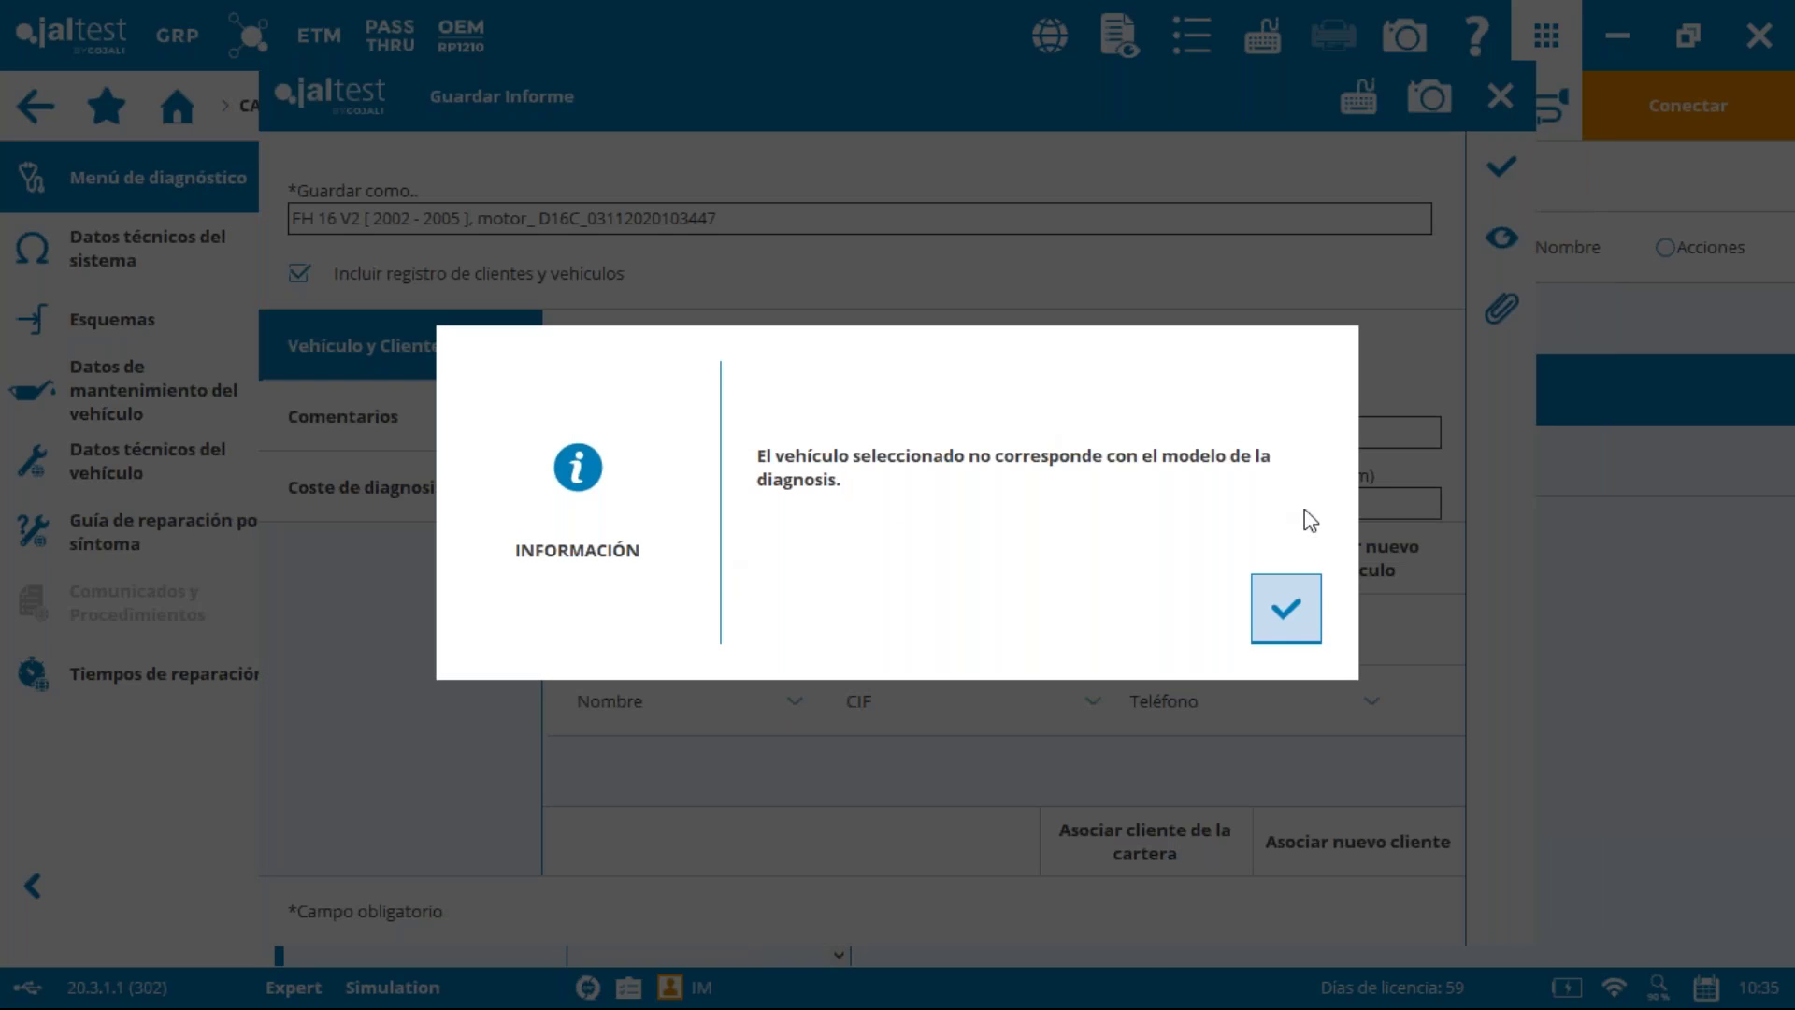
click(1305, 609)
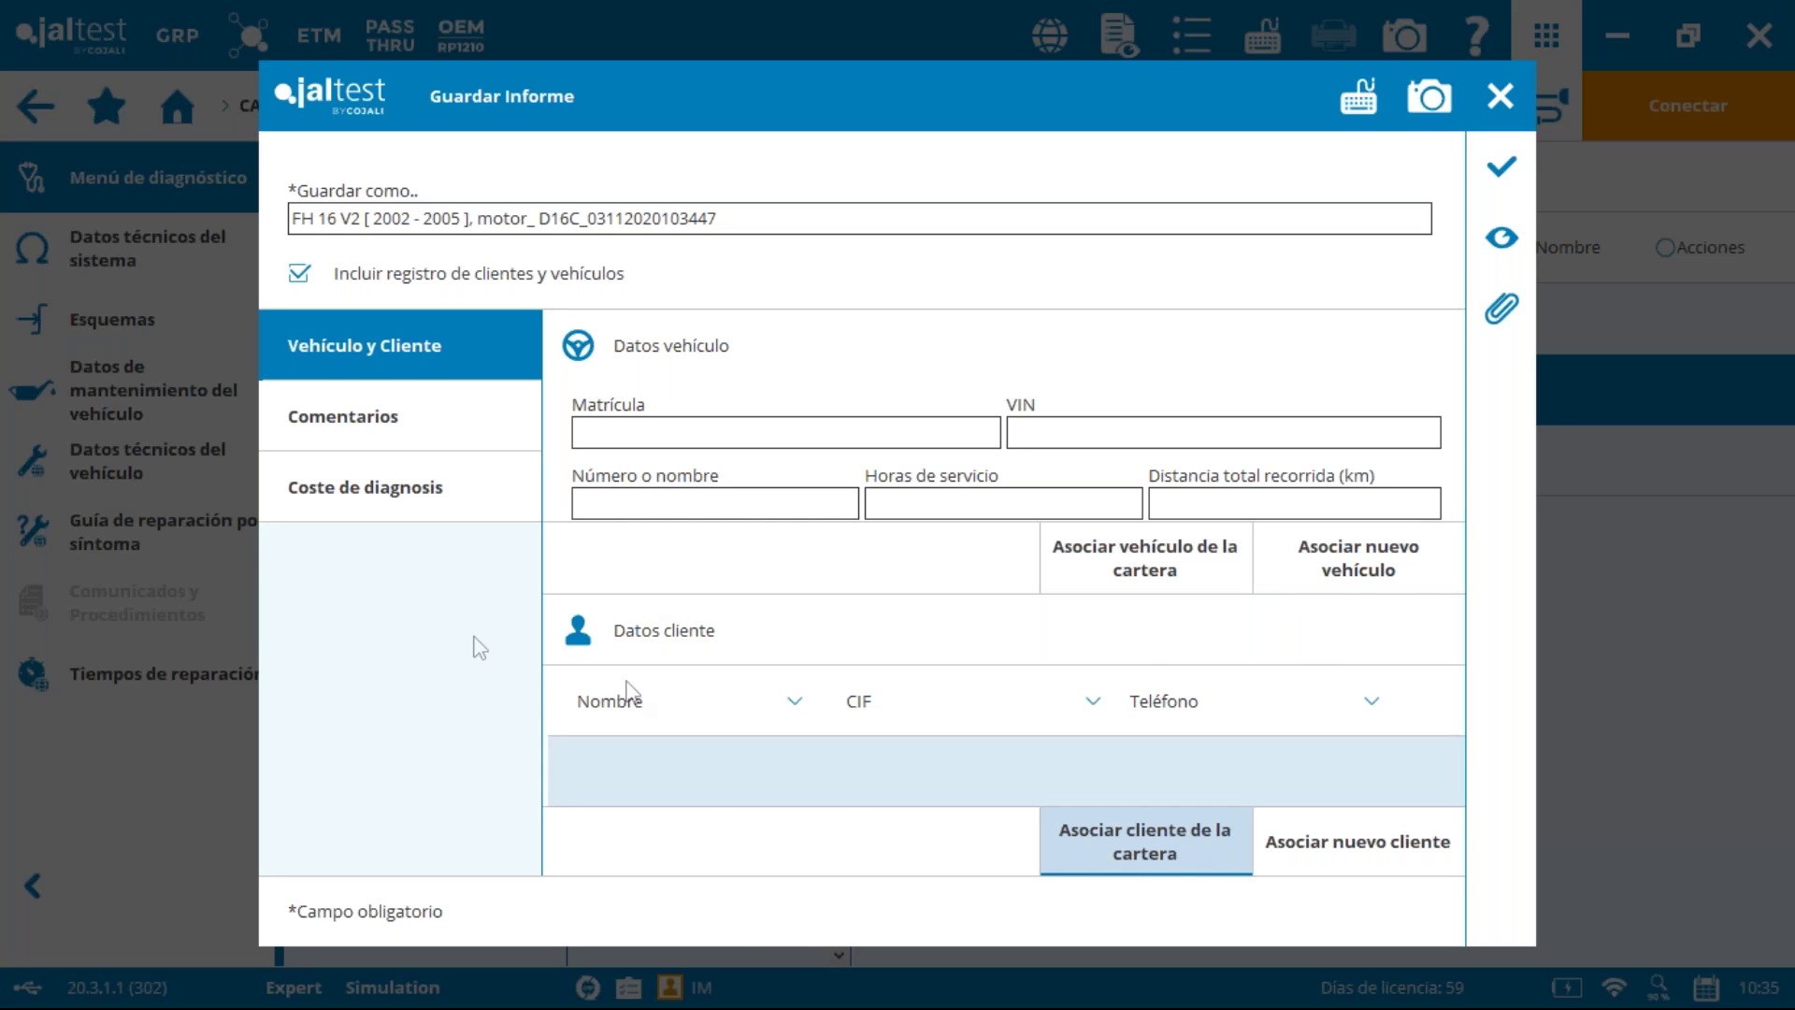
Step: Attach portfolio client Taller de camiones and the saved FH 16 V2 vehicle
click(1143, 841)
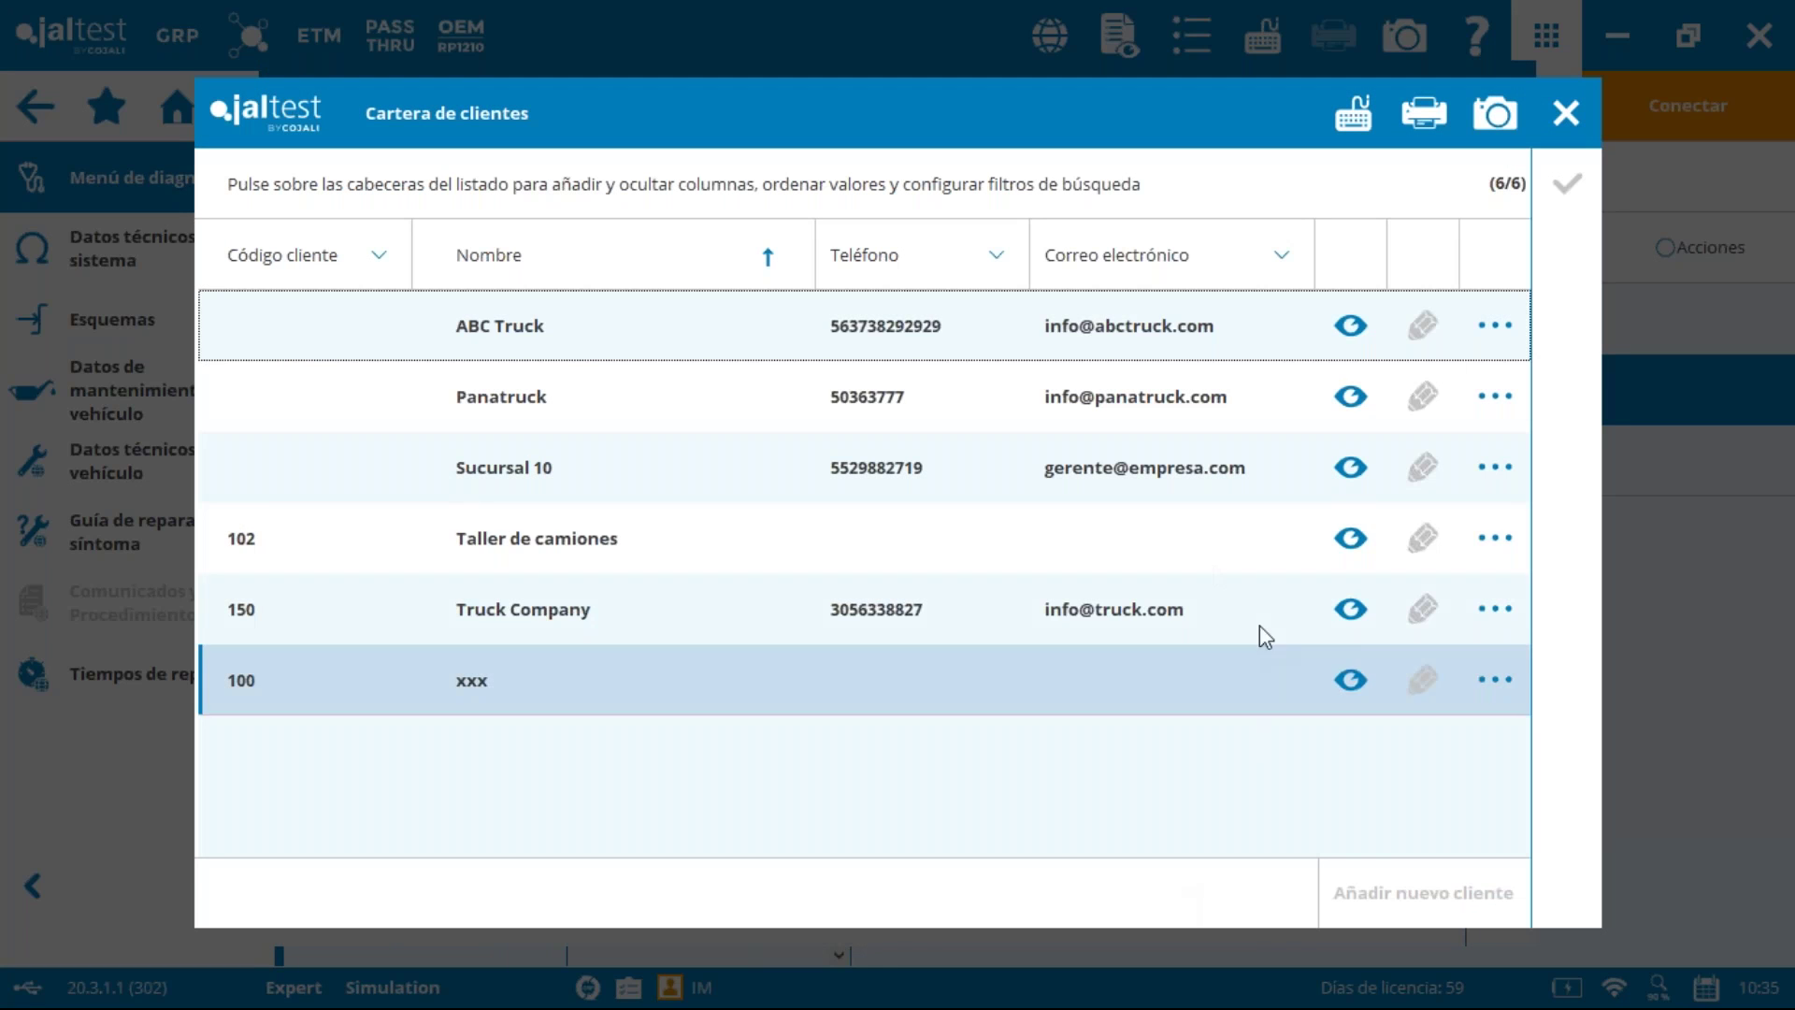
click(589, 561)
click(1565, 198)
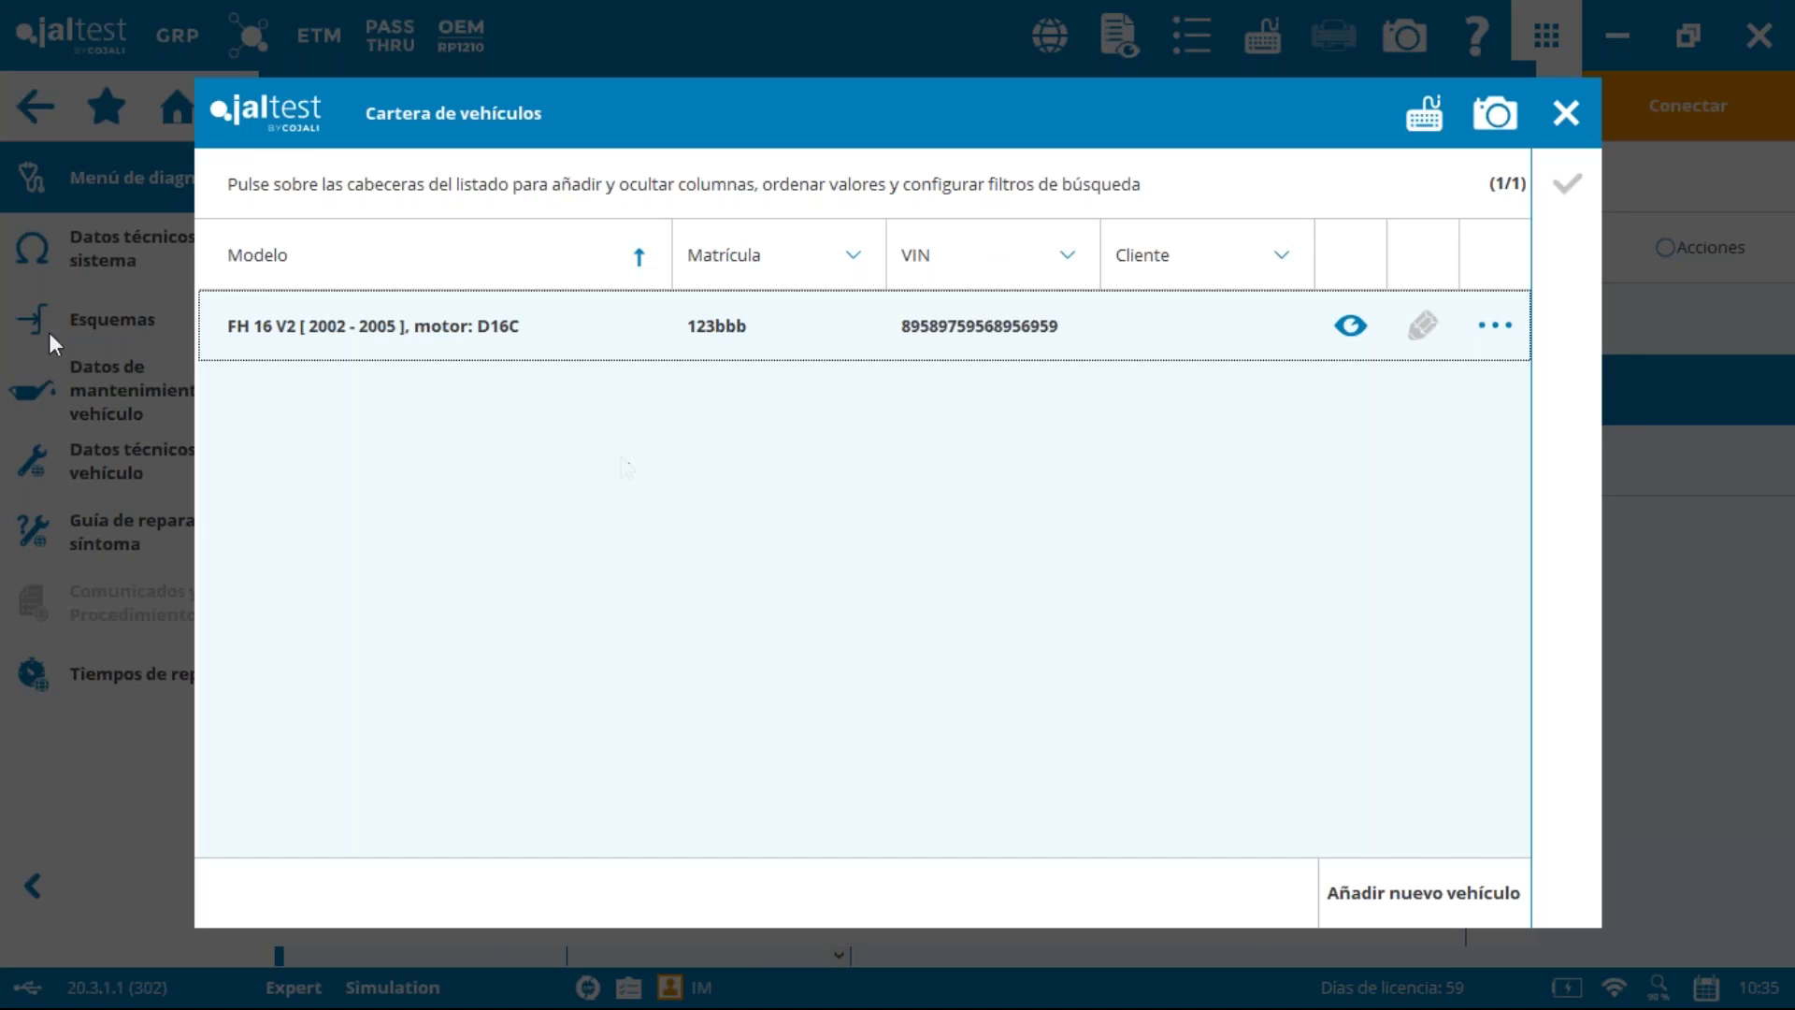
click(404, 336)
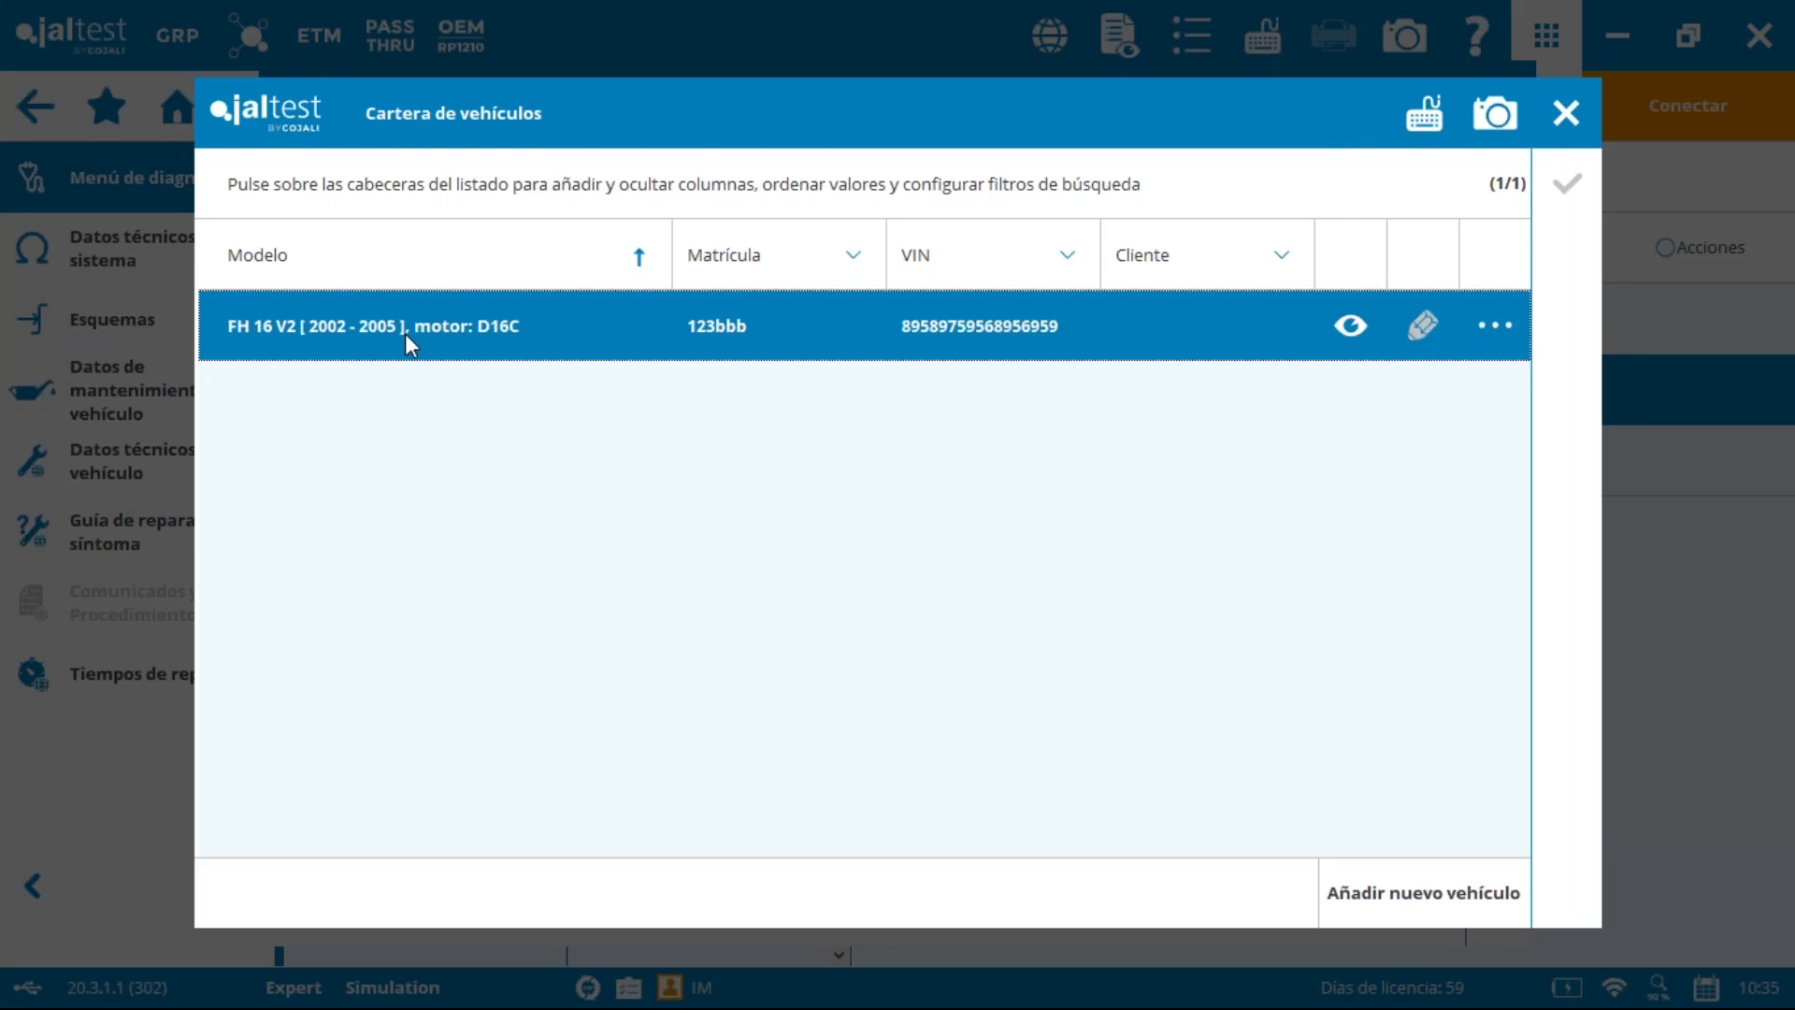
click(1565, 189)
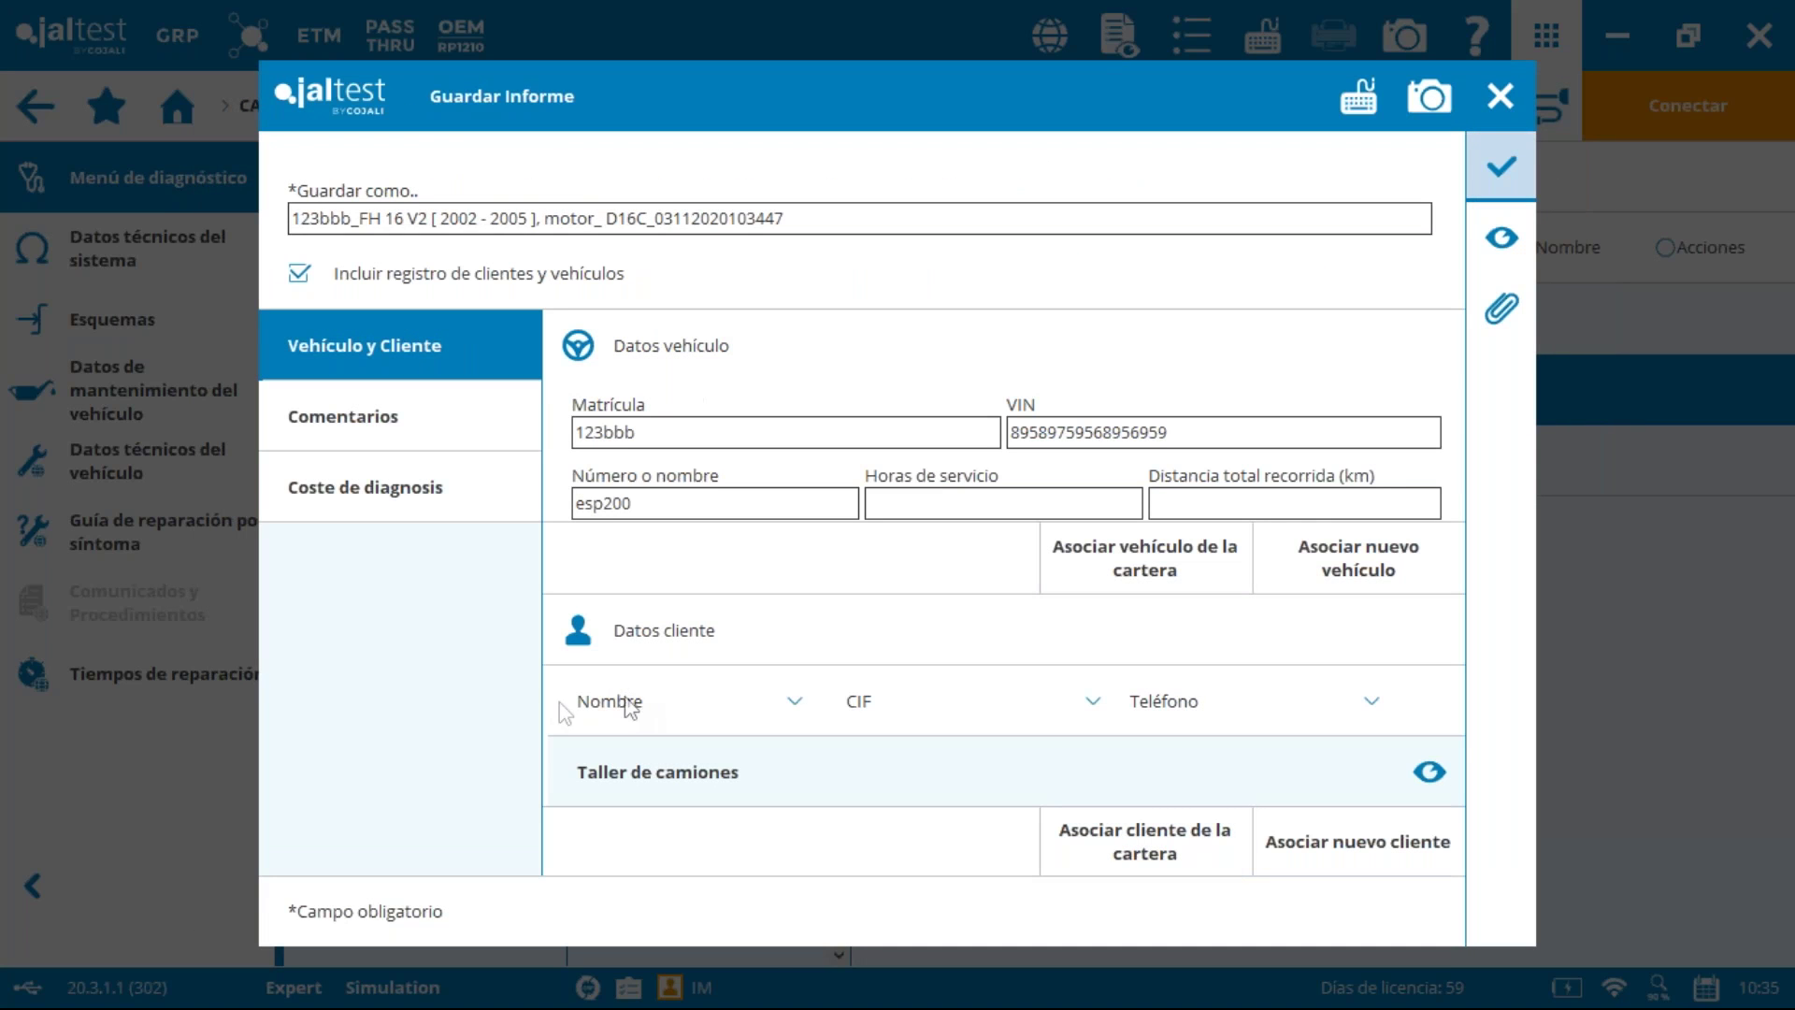
Step: Review the Comentarios and Coste de diagnosis sections, then save the diagnosis report
click(369, 421)
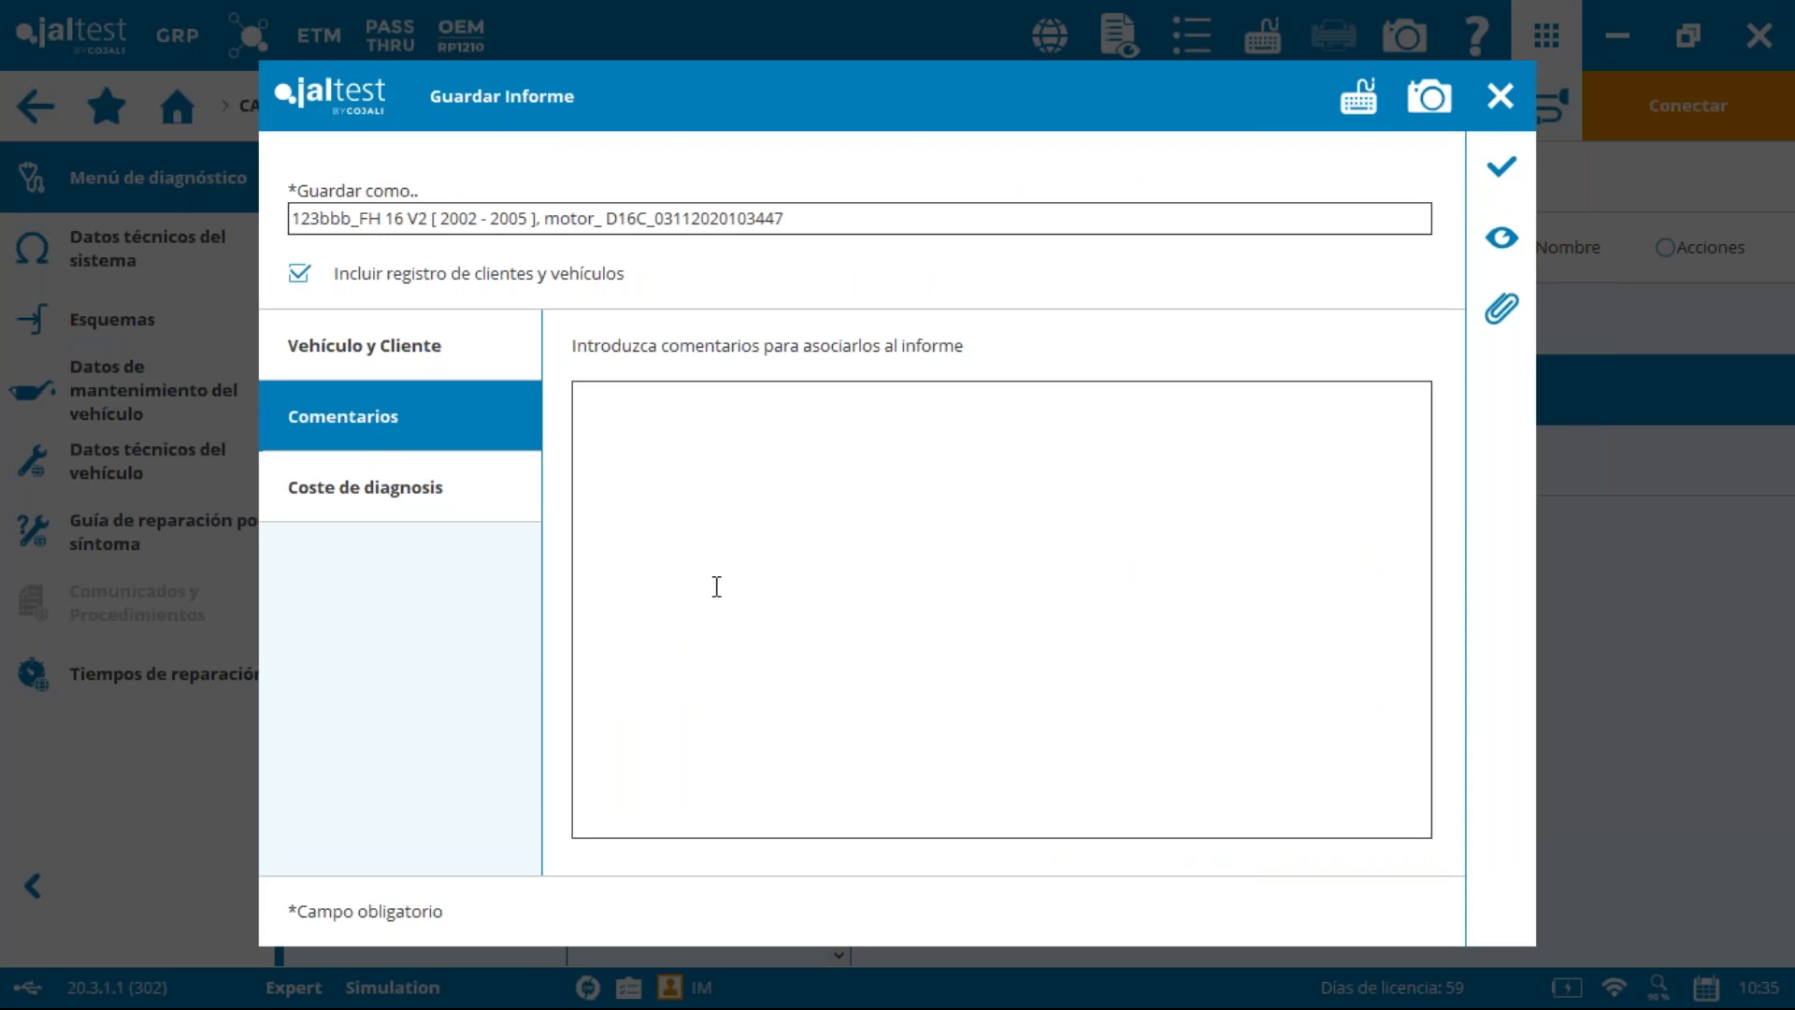
click(342, 497)
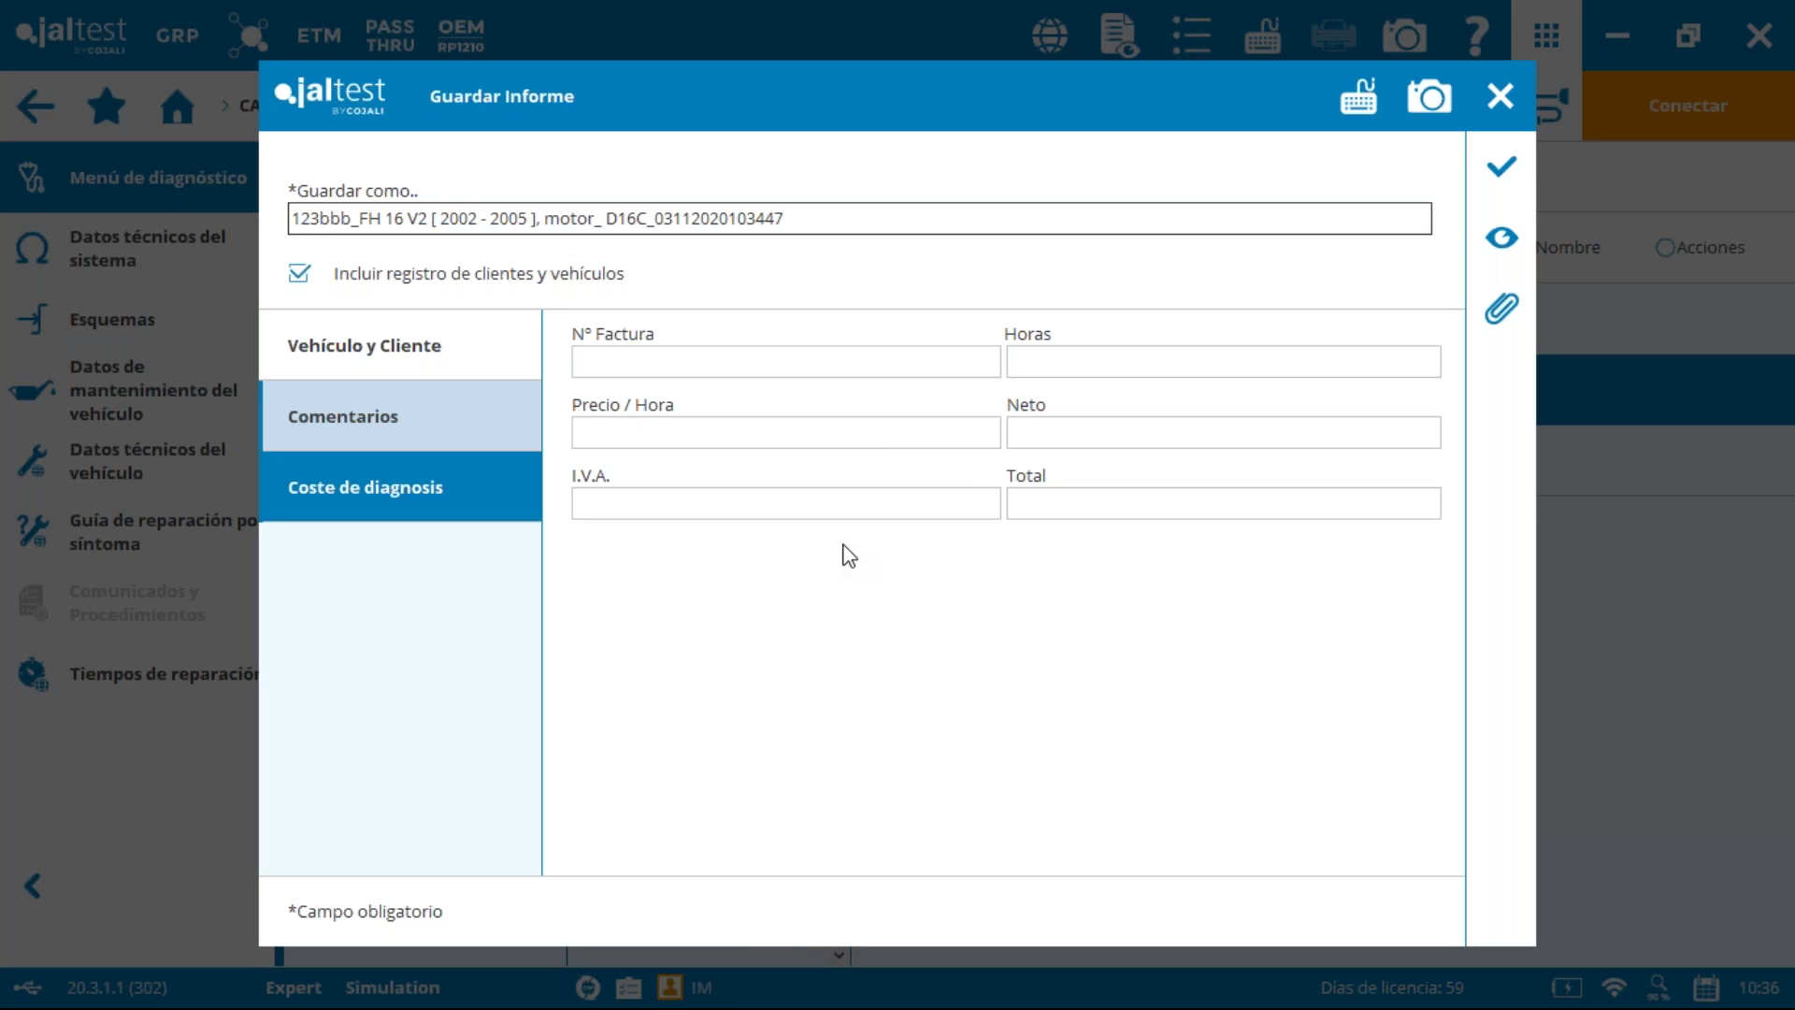
click(1494, 159)
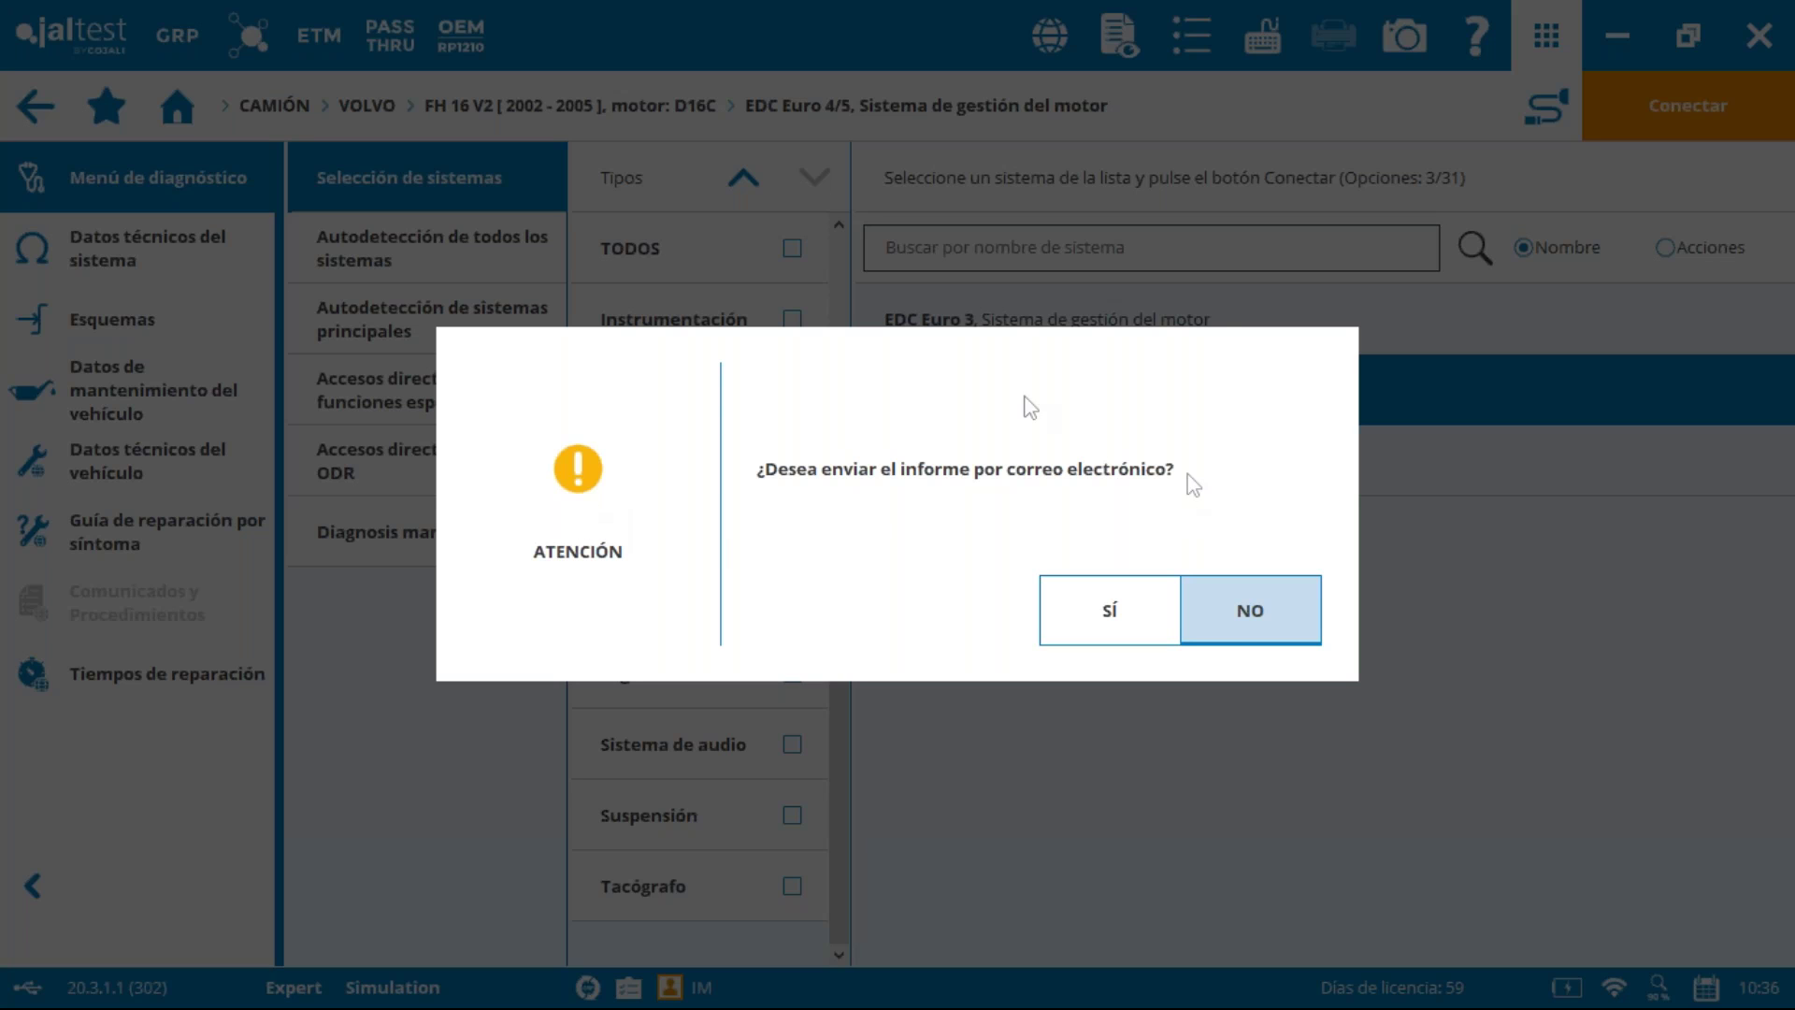
Step: Decline e-mailing and GRP syncing of the saved report, then launch the GRP module
click(1233, 614)
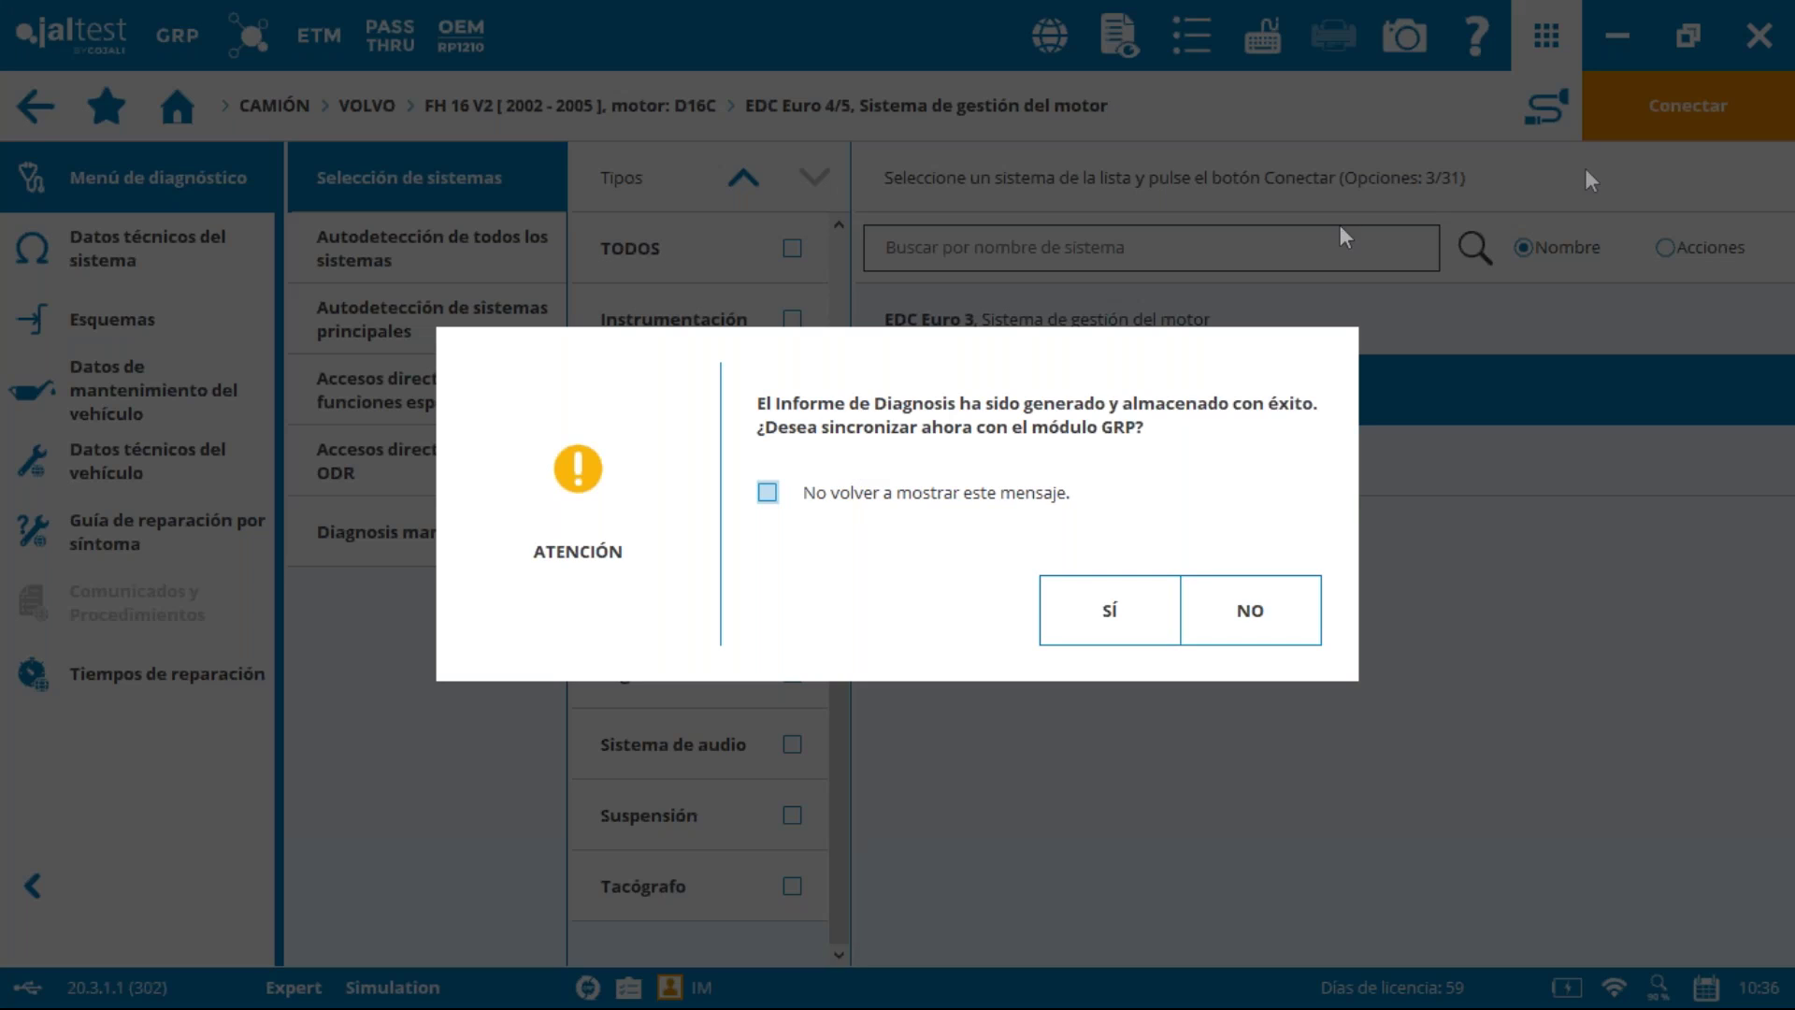
click(1253, 632)
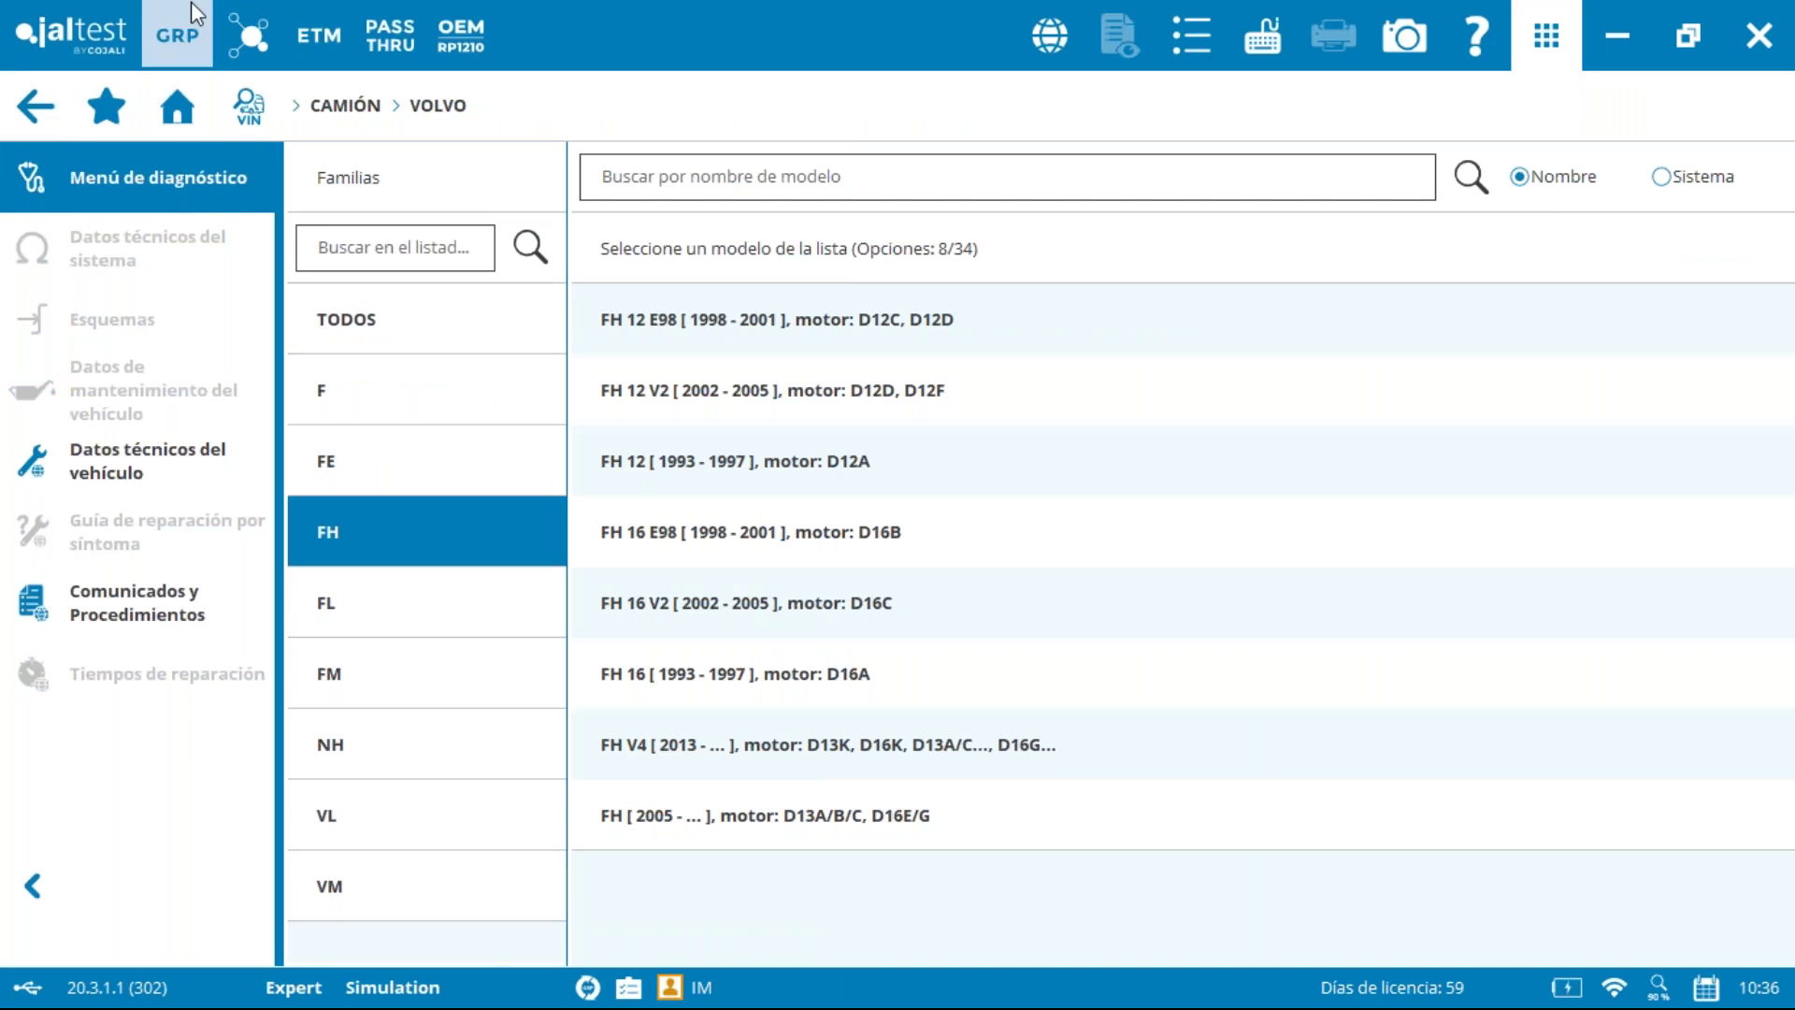
click(191, 42)
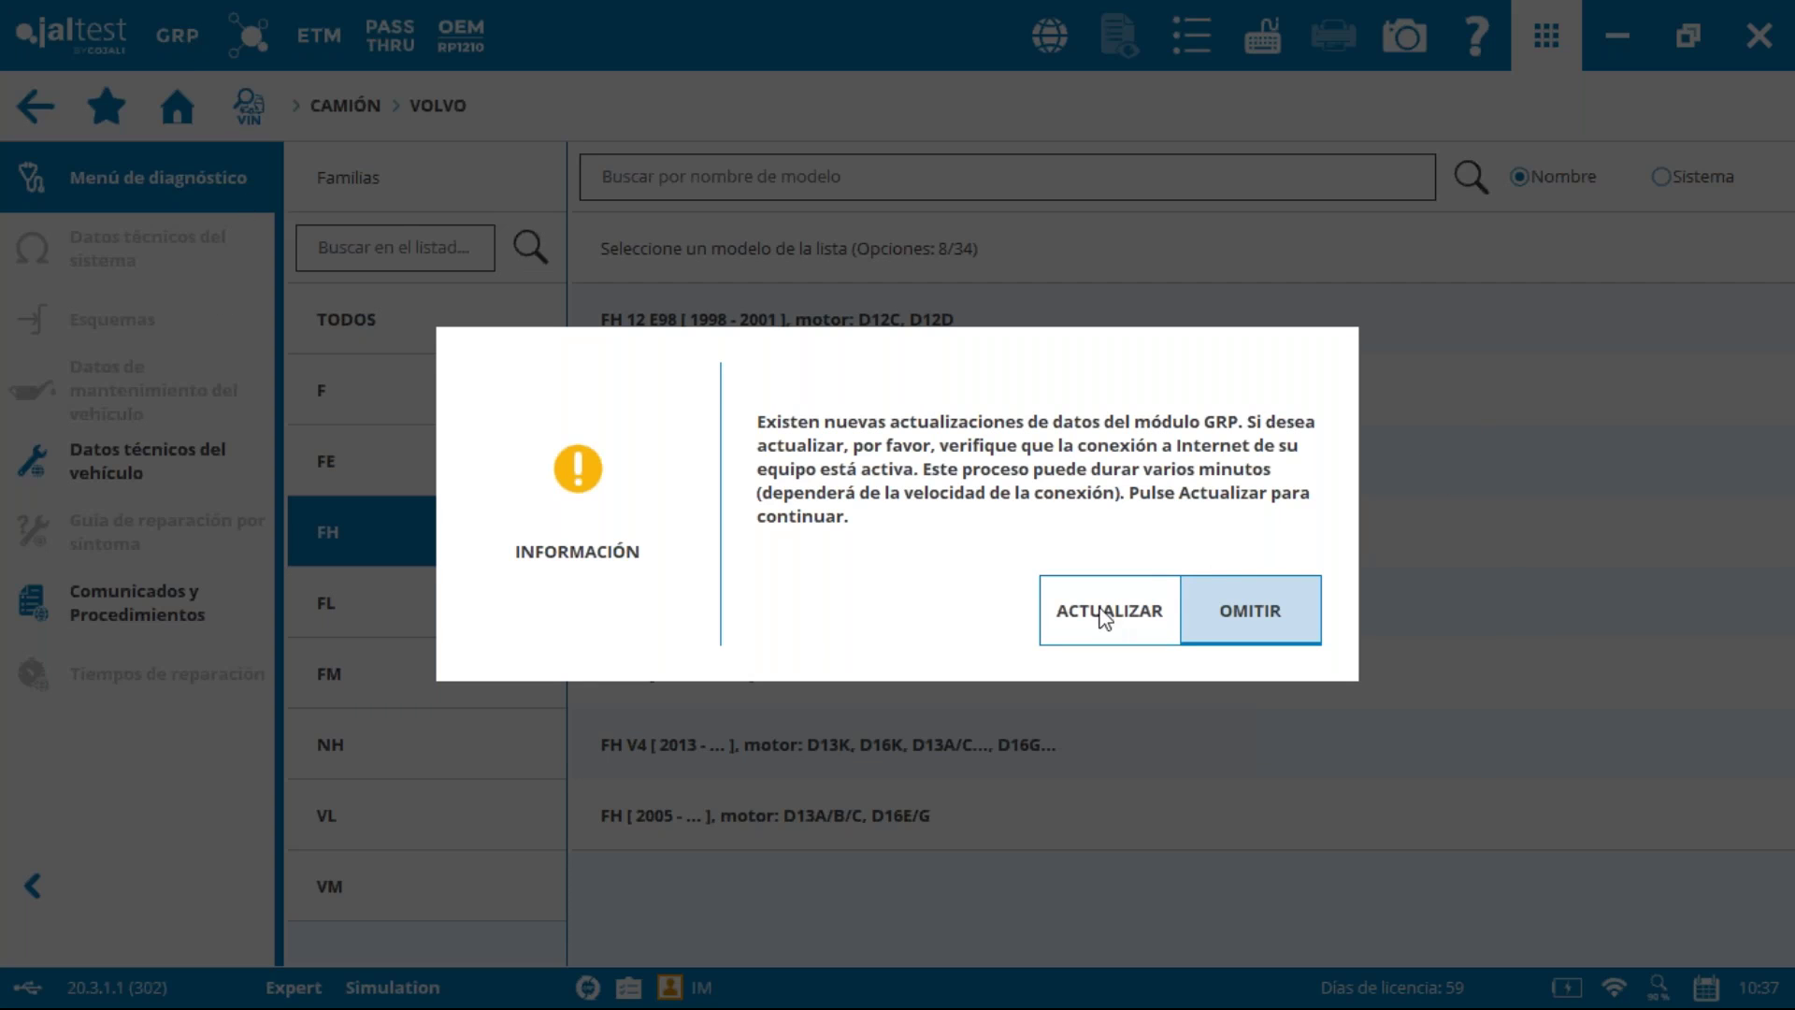
Step: Skip the data update and scroll through the Informes de Diagnosis list
click(1309, 609)
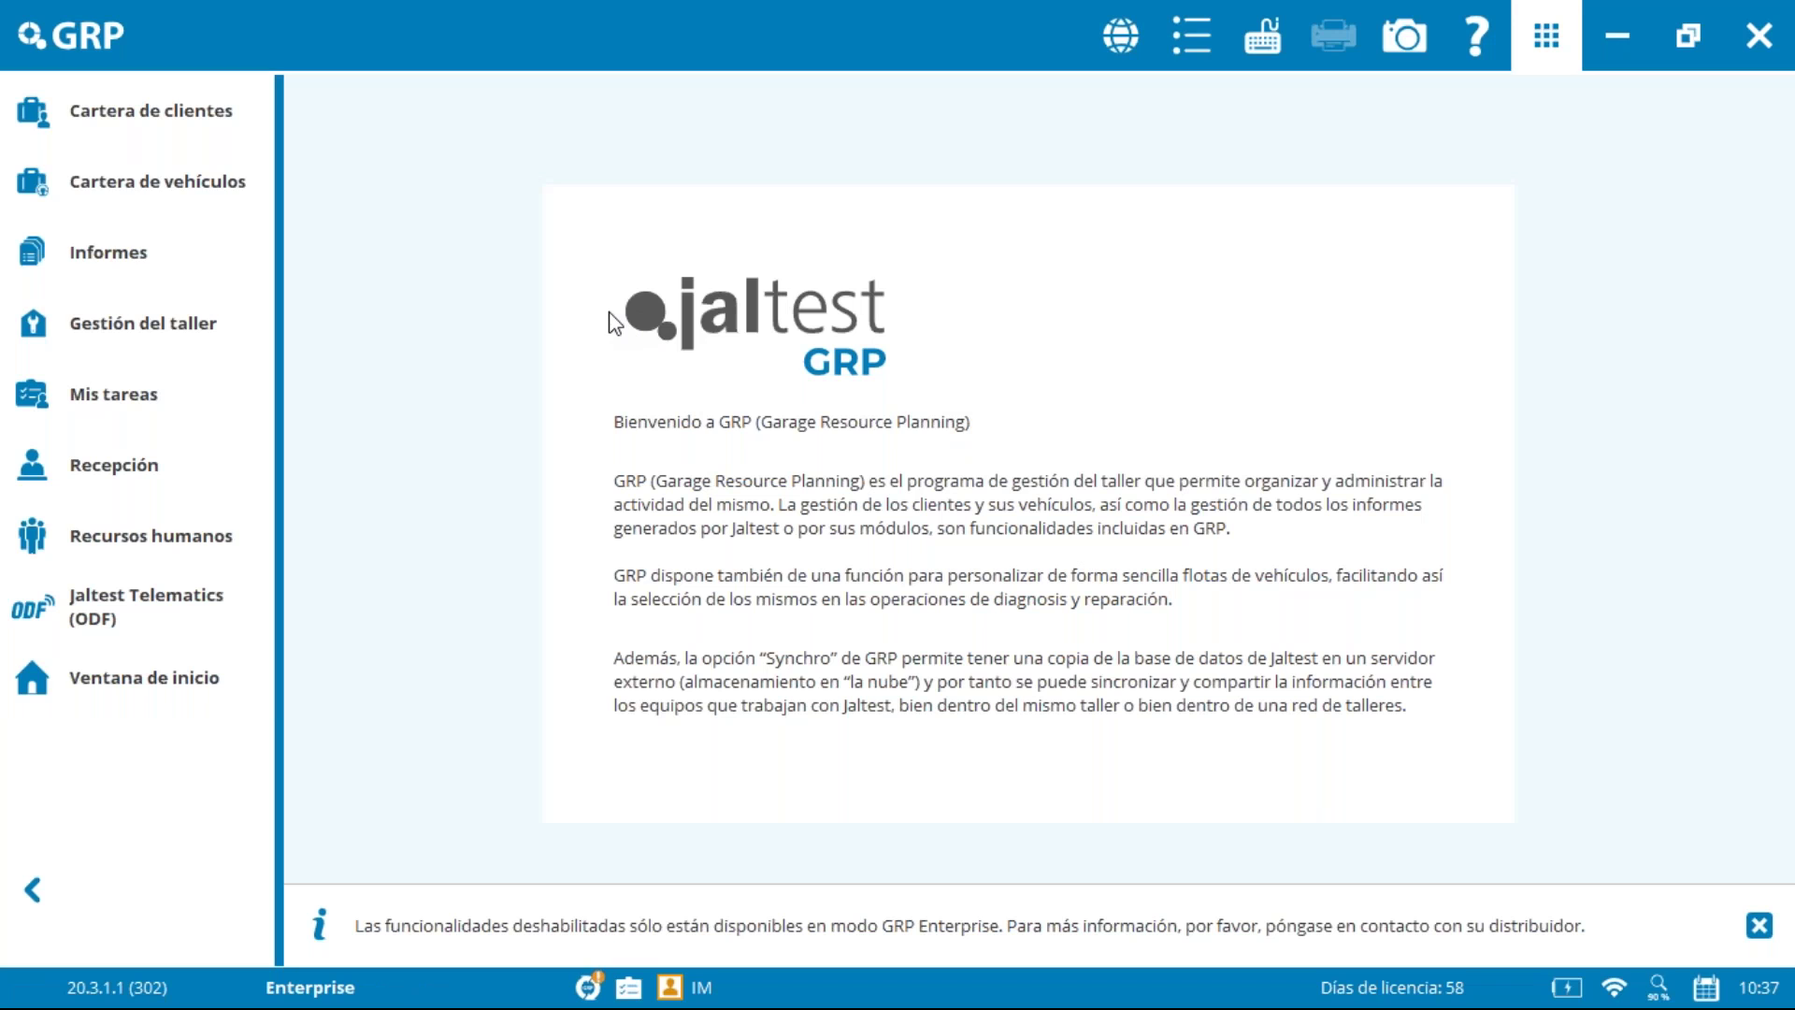
click(119, 233)
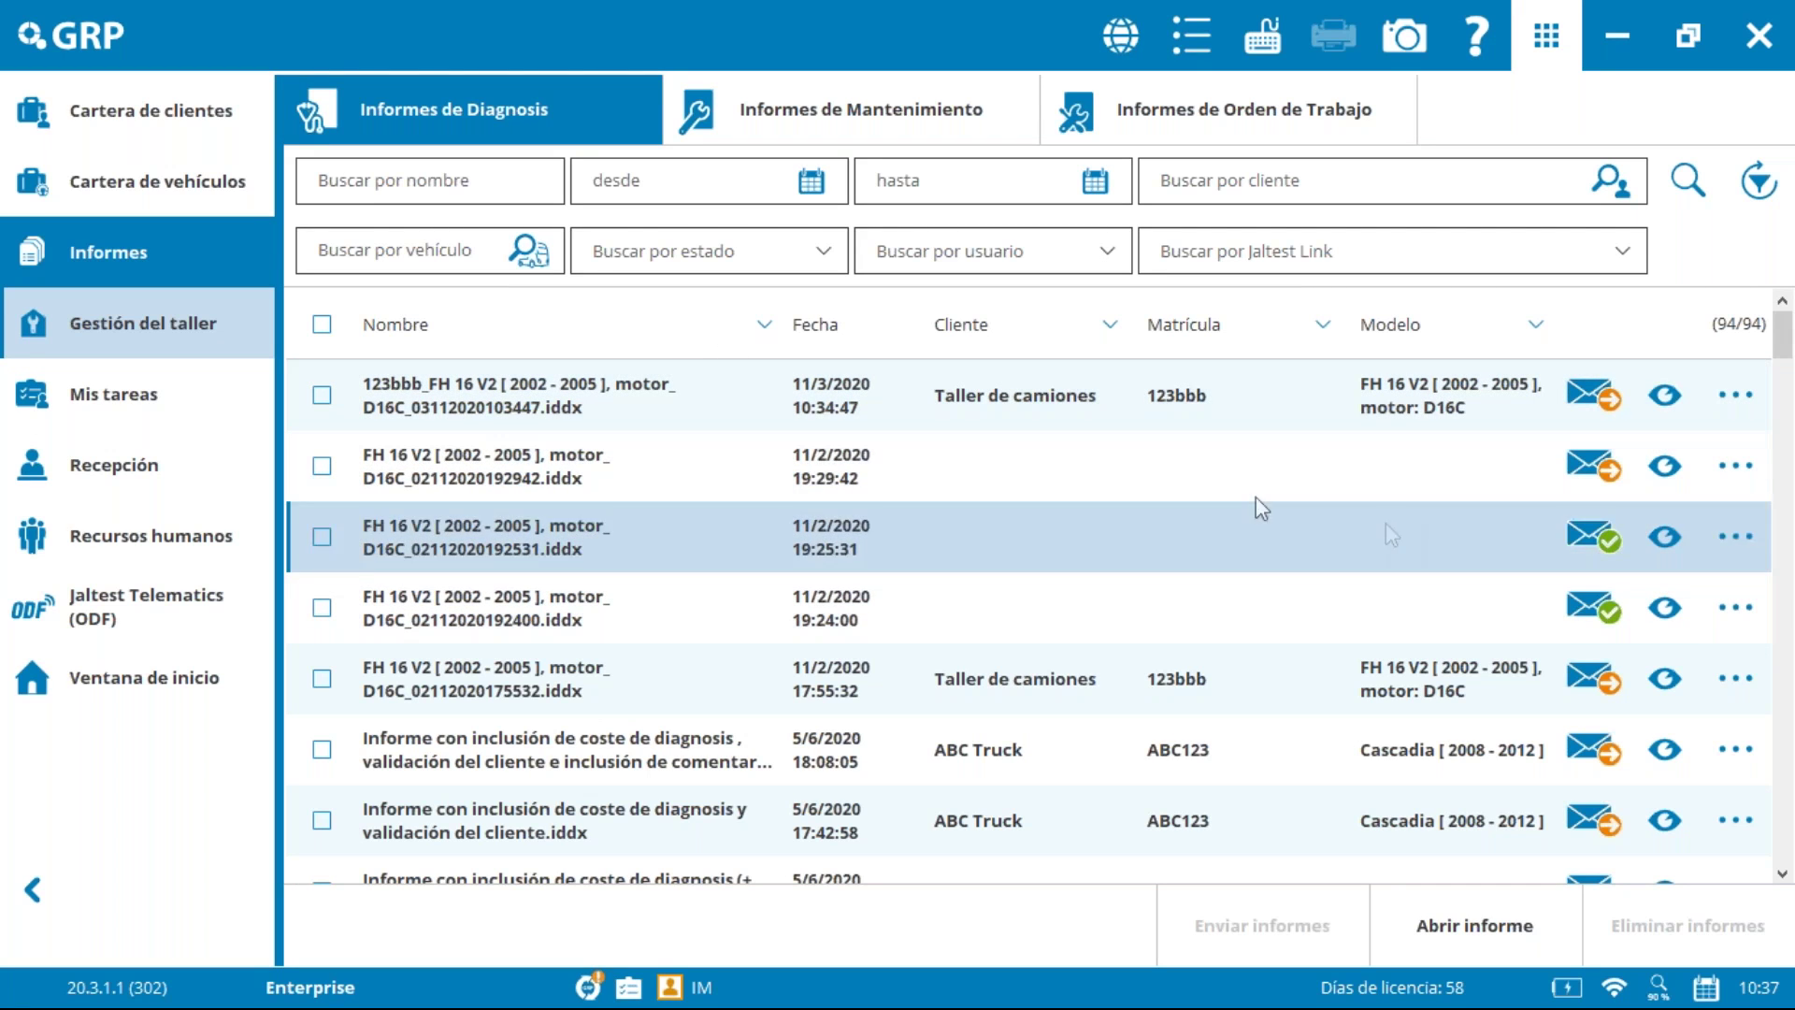
scroll(1215, 558, down, 4)
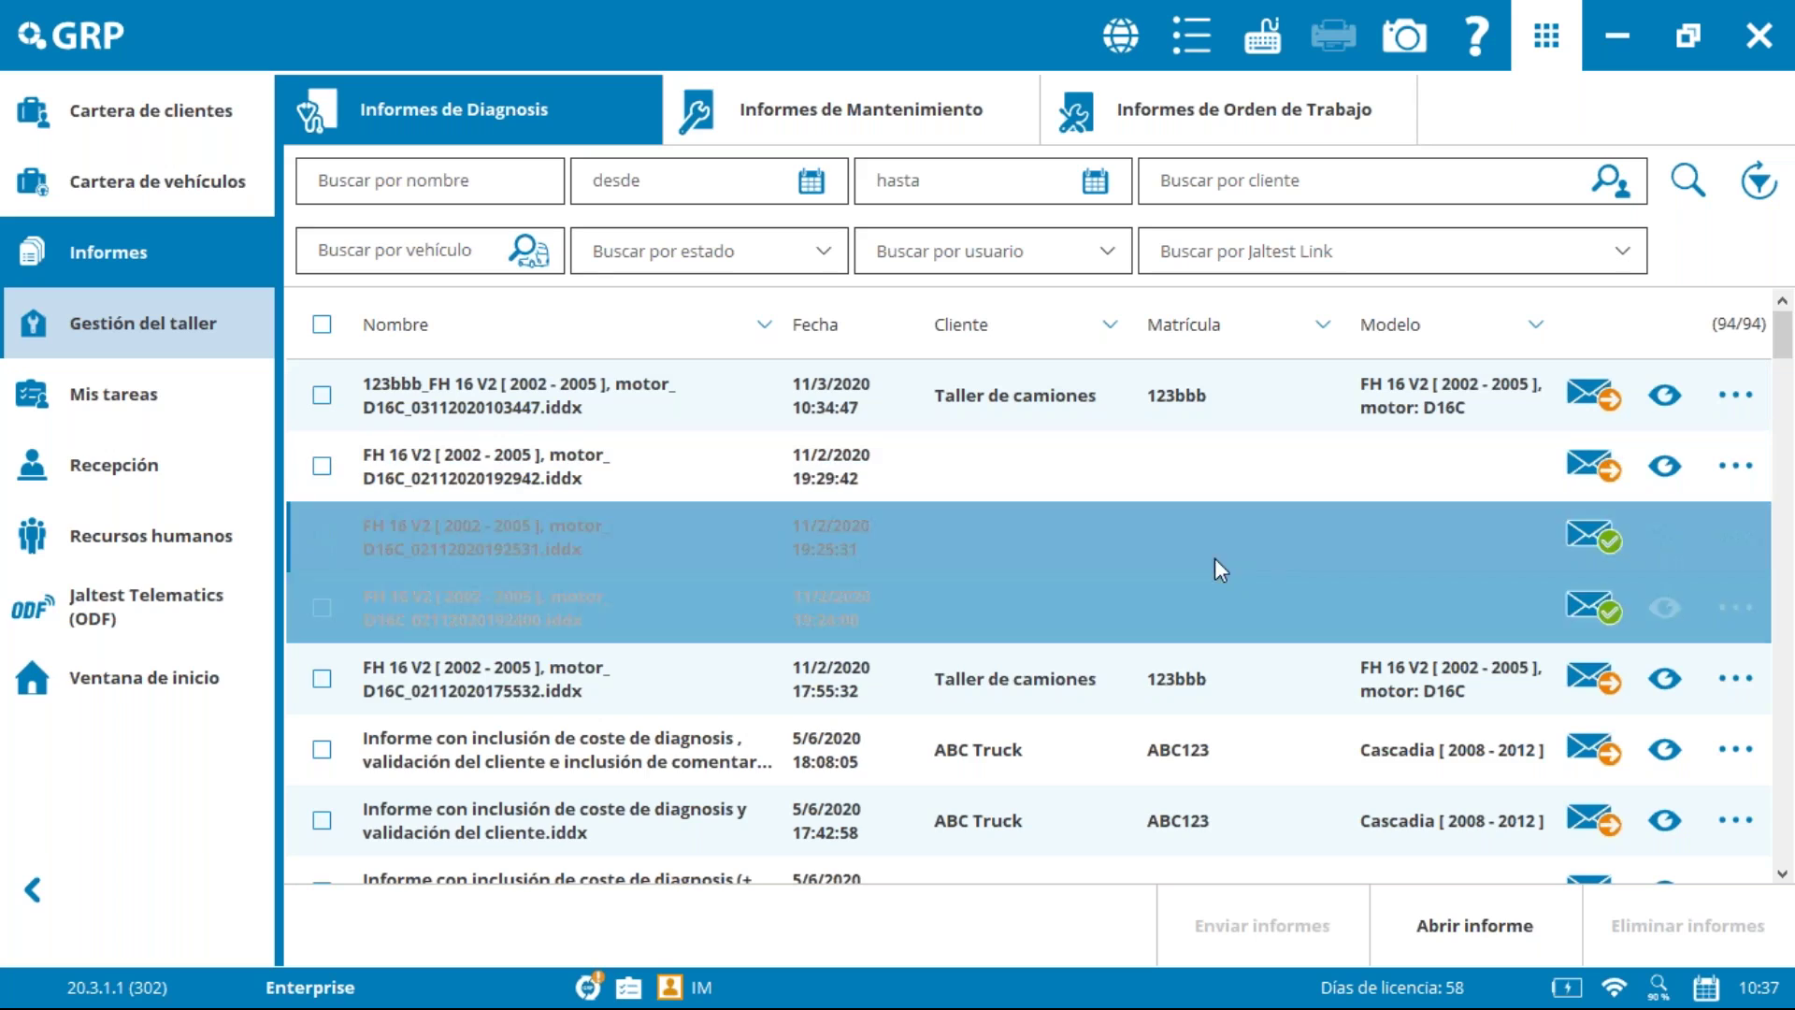
scroll(1210, 552, down, 15)
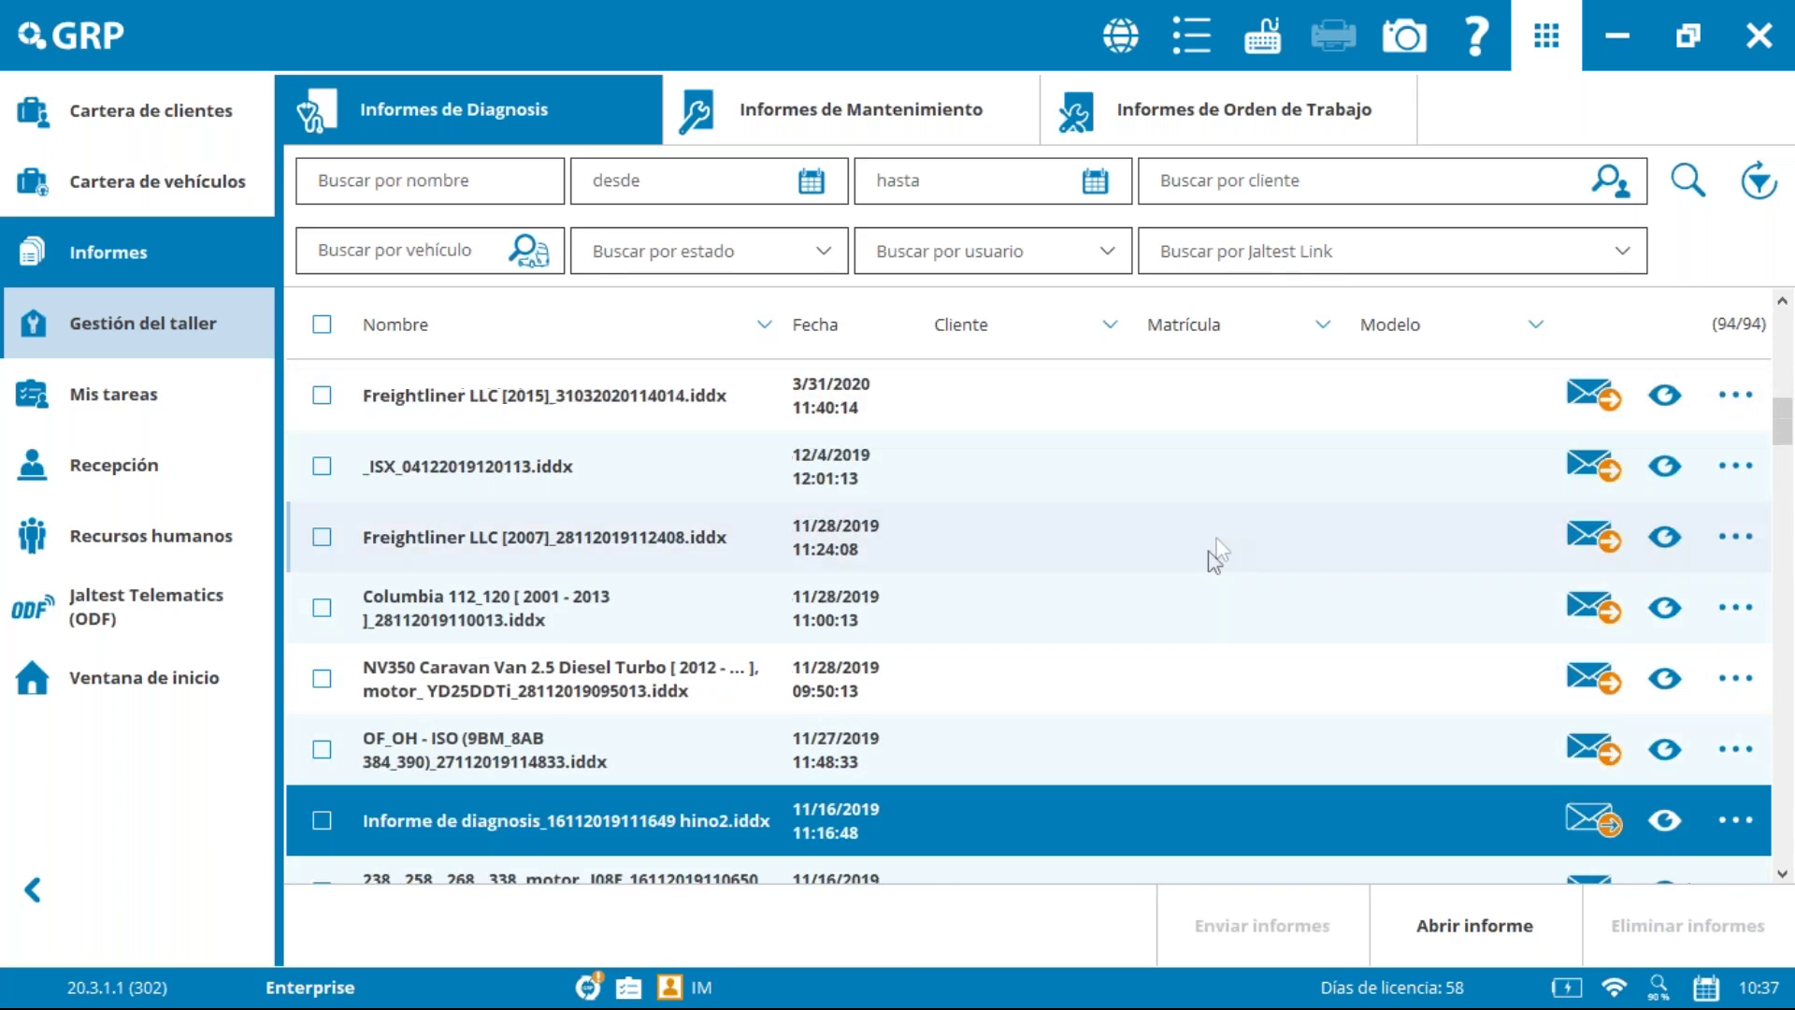
scroll(1310, 474, down, 5)
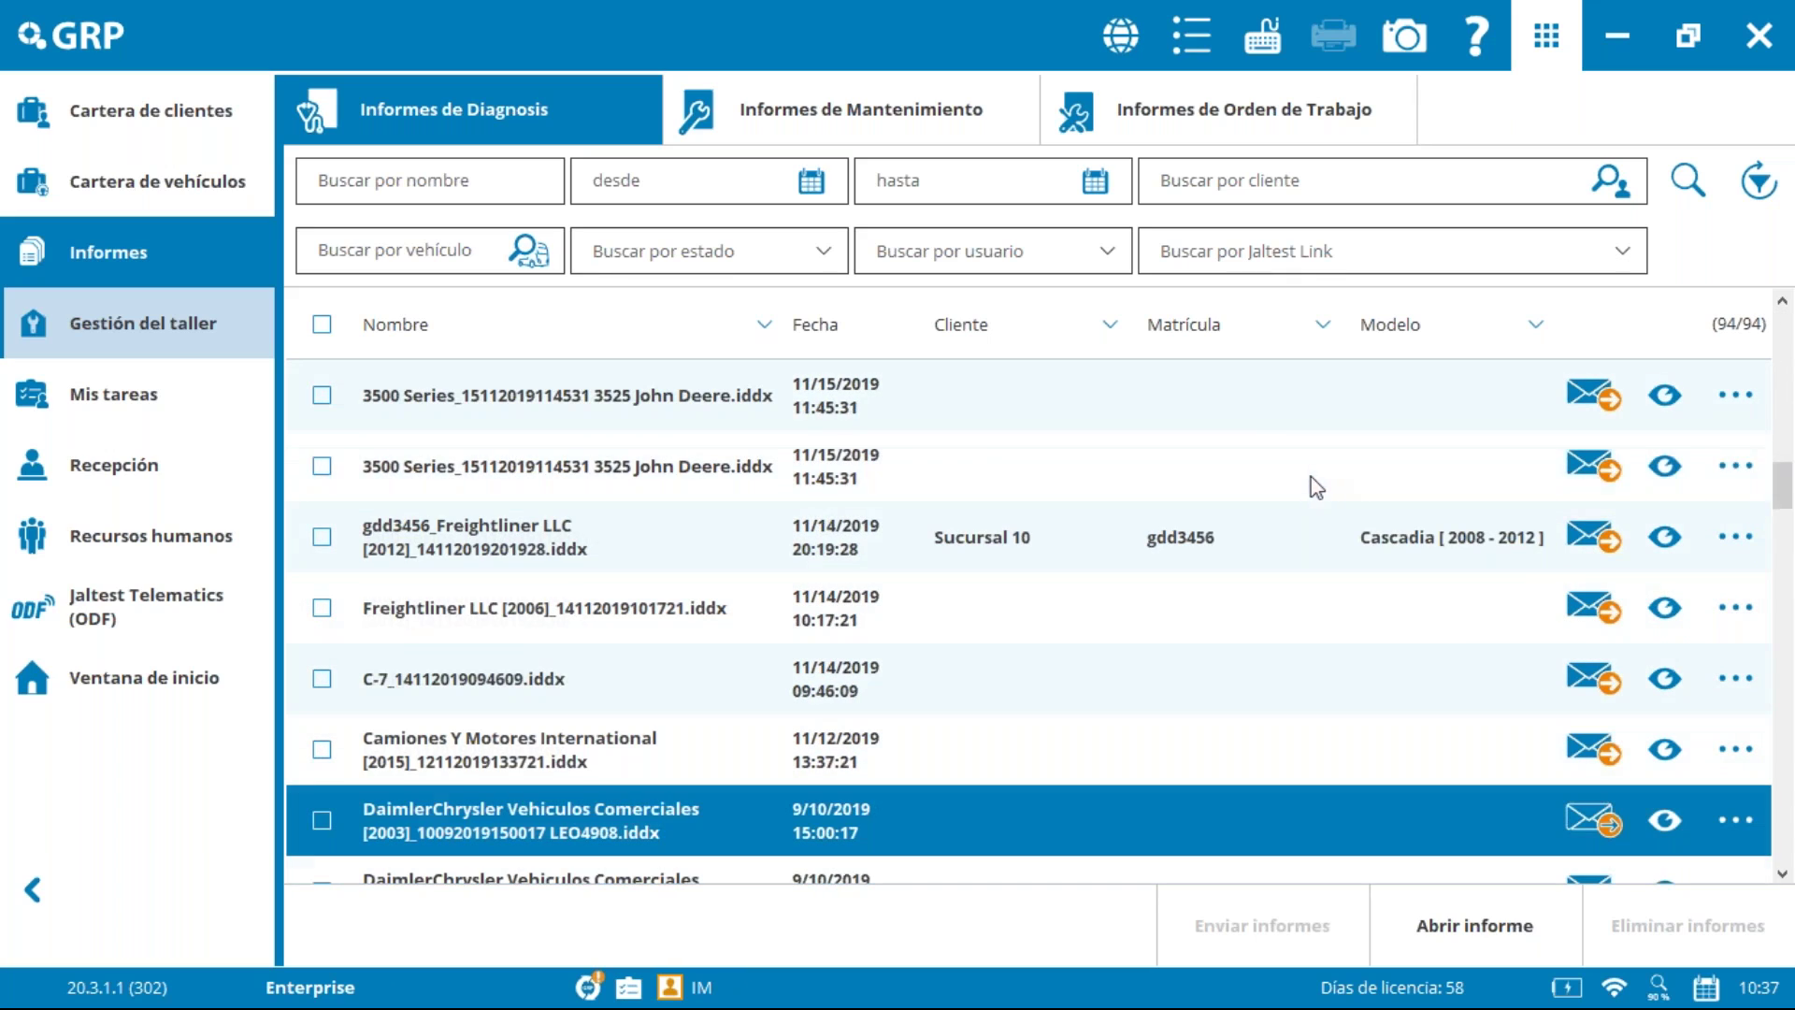
scroll(1152, 500, down, 10)
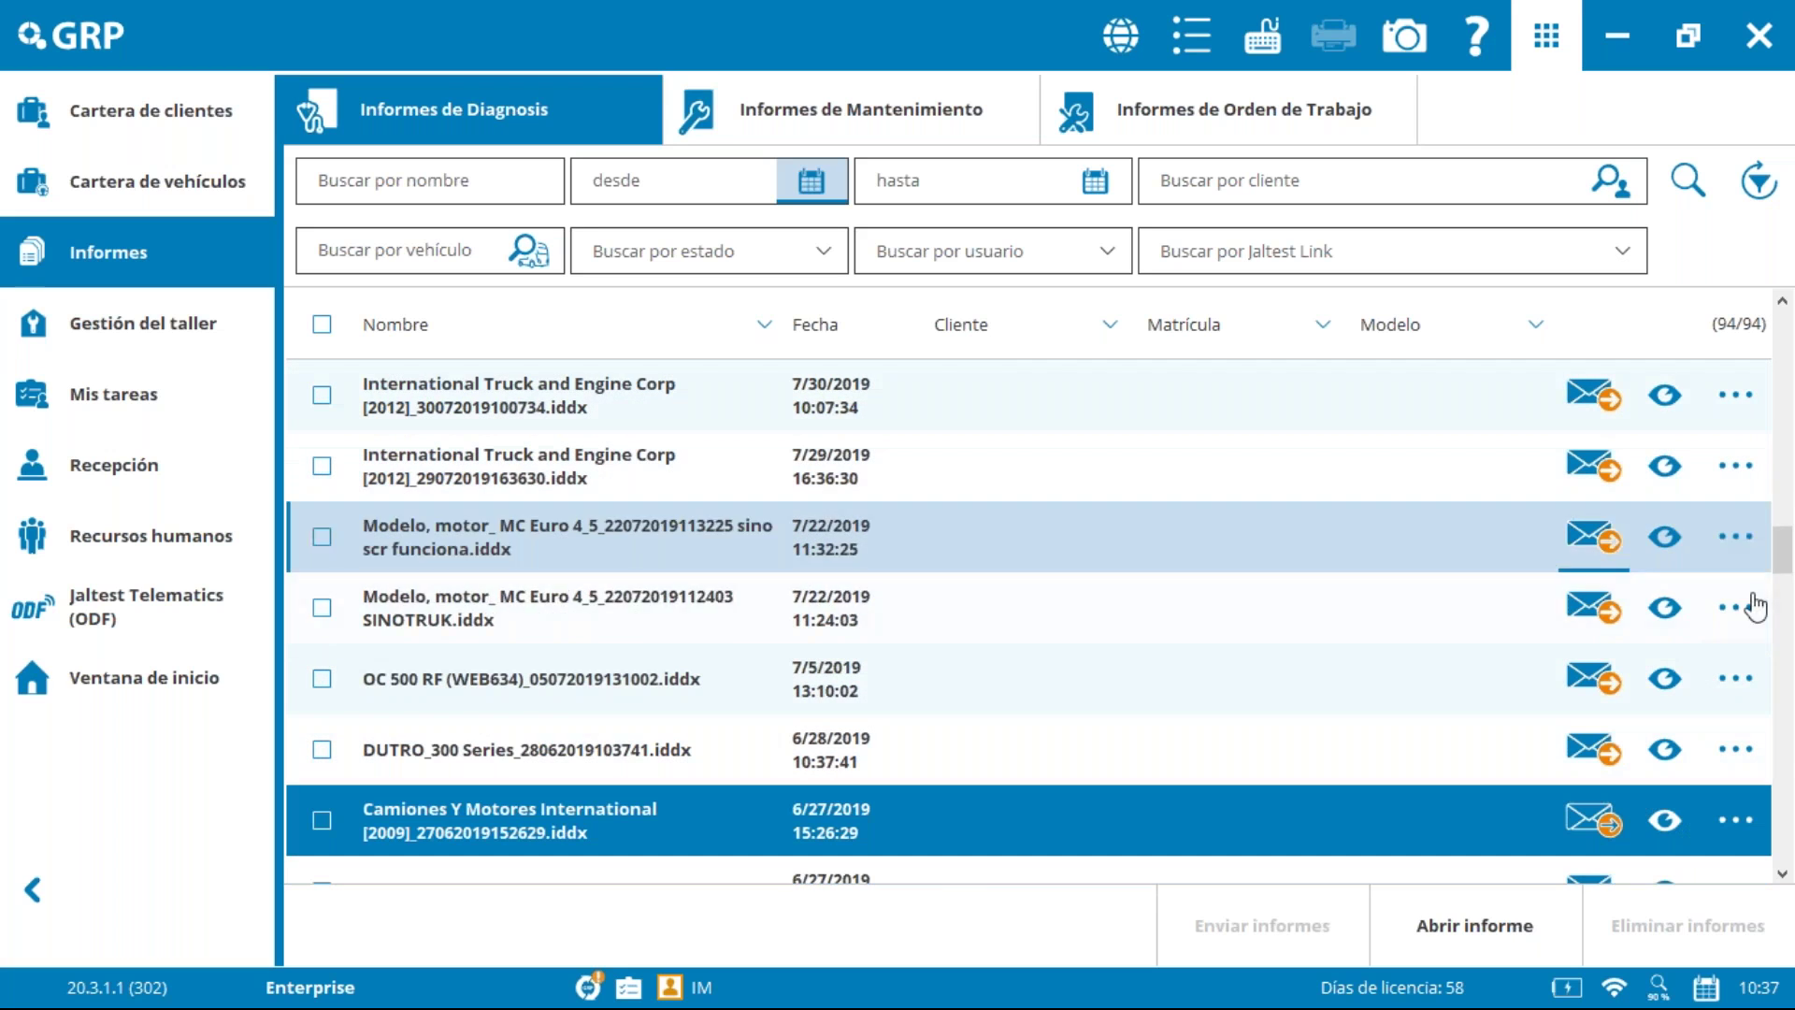
Step: Scroll back to the top and select the newest FH 16 V2 D16C diagnosis report
drag(1785, 553, 1730, 898)
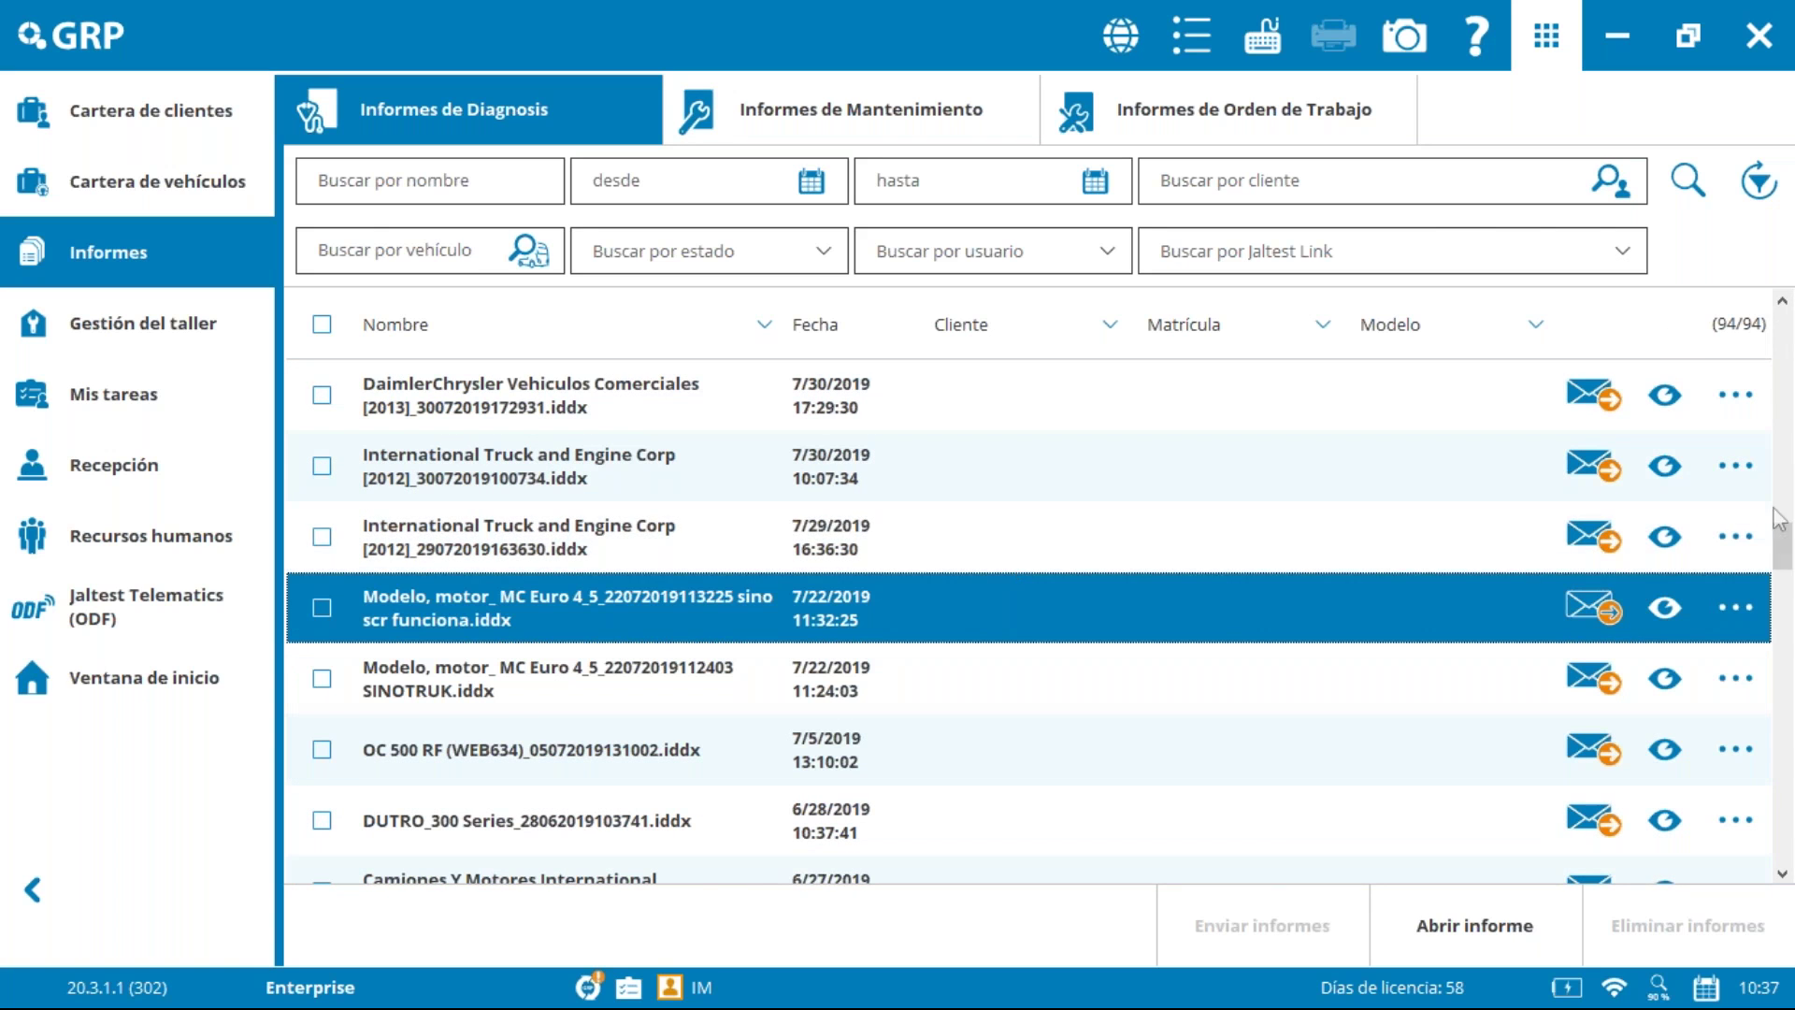
drag(1786, 545, 1791, 308)
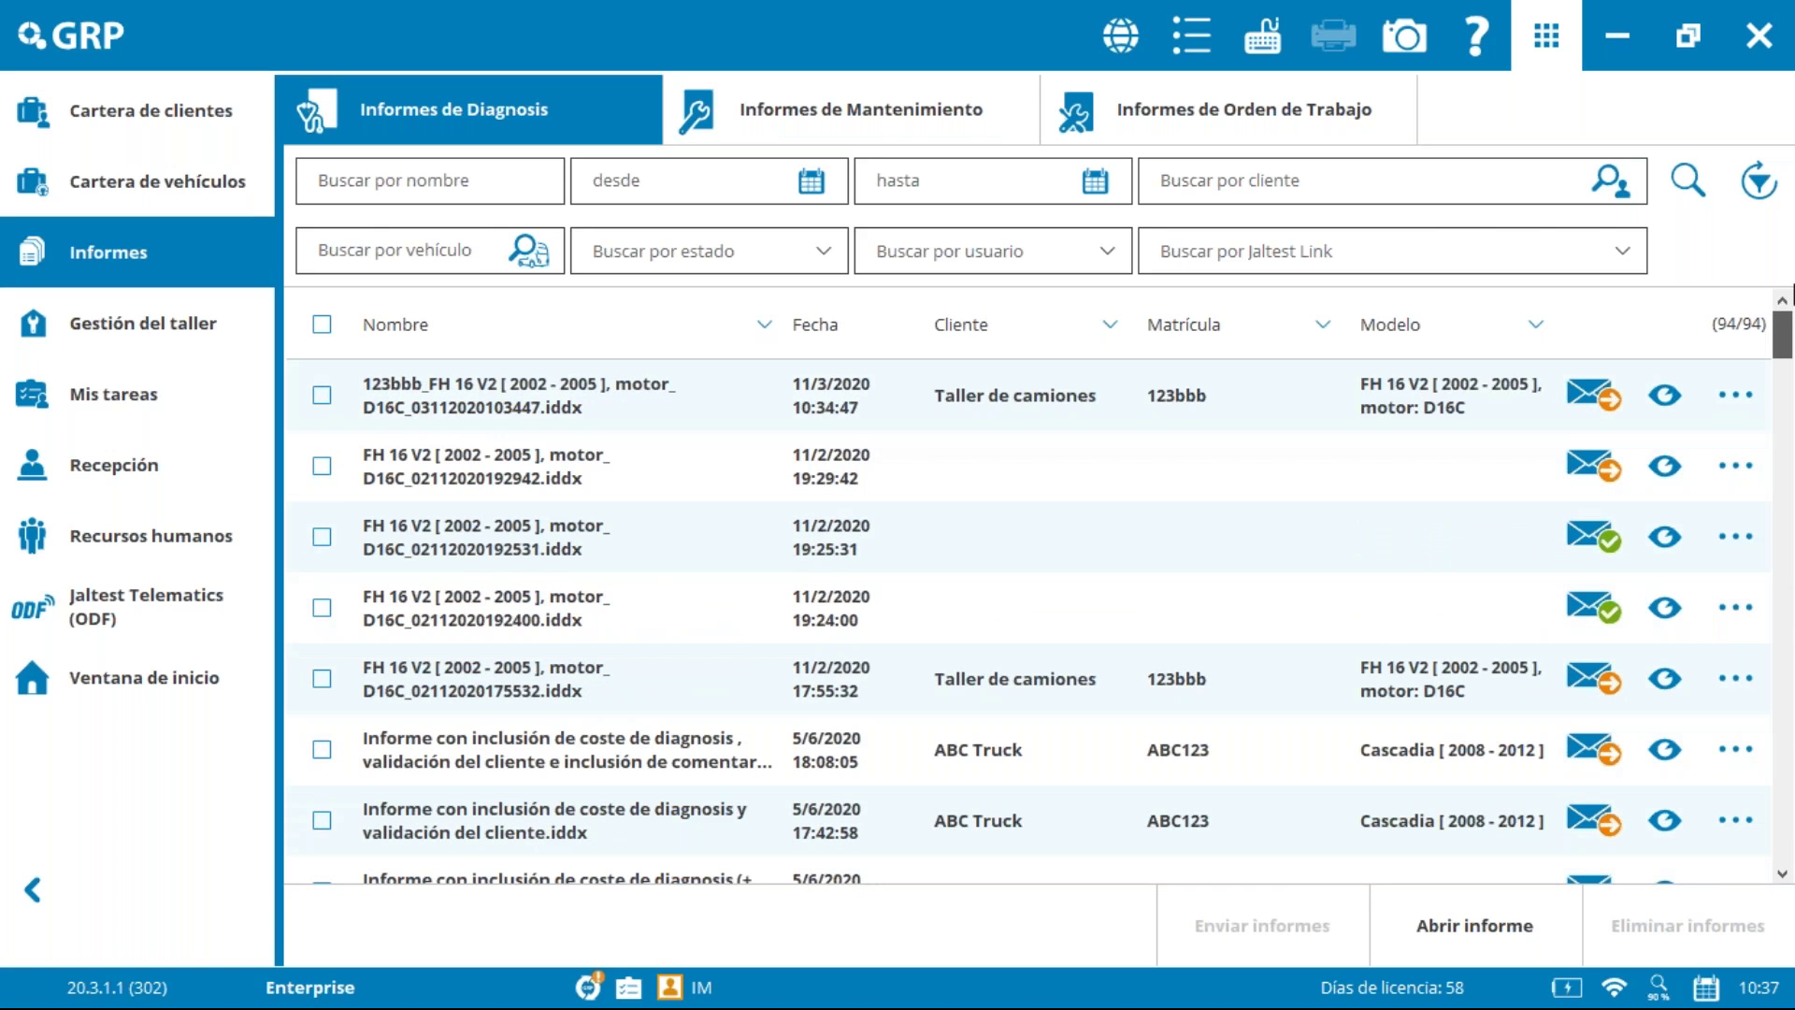
click(617, 559)
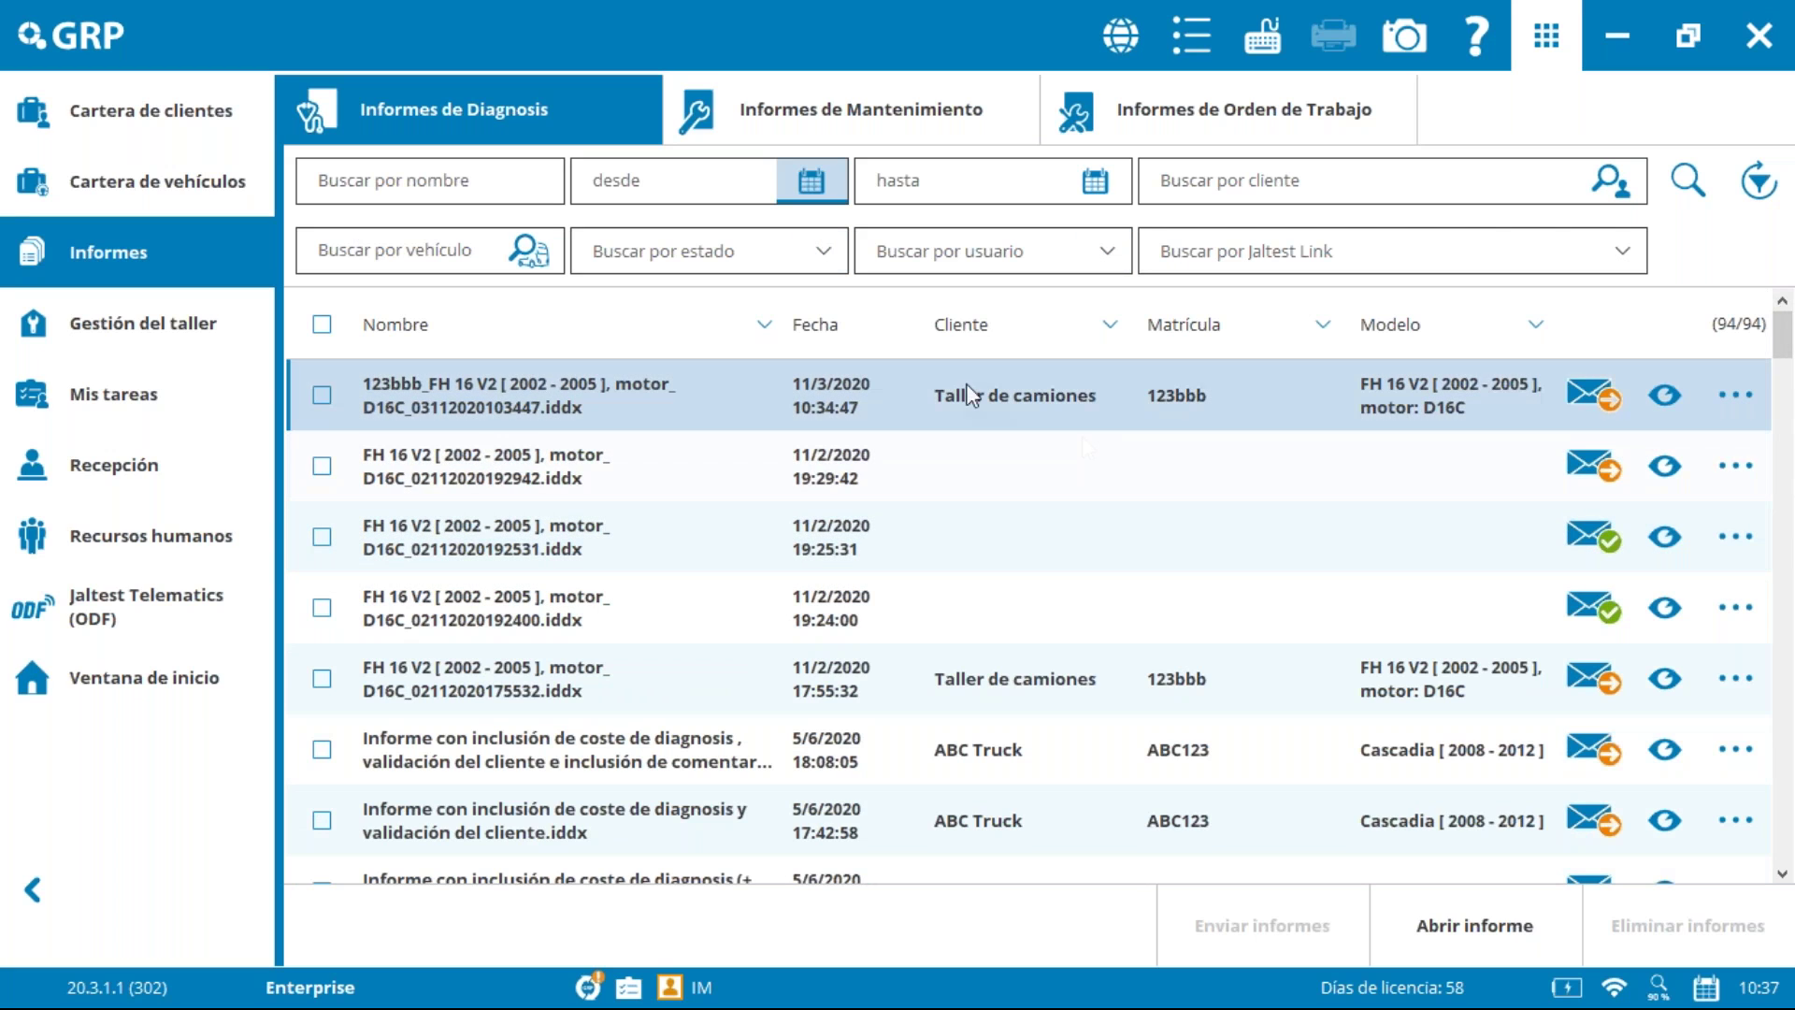
click(520, 384)
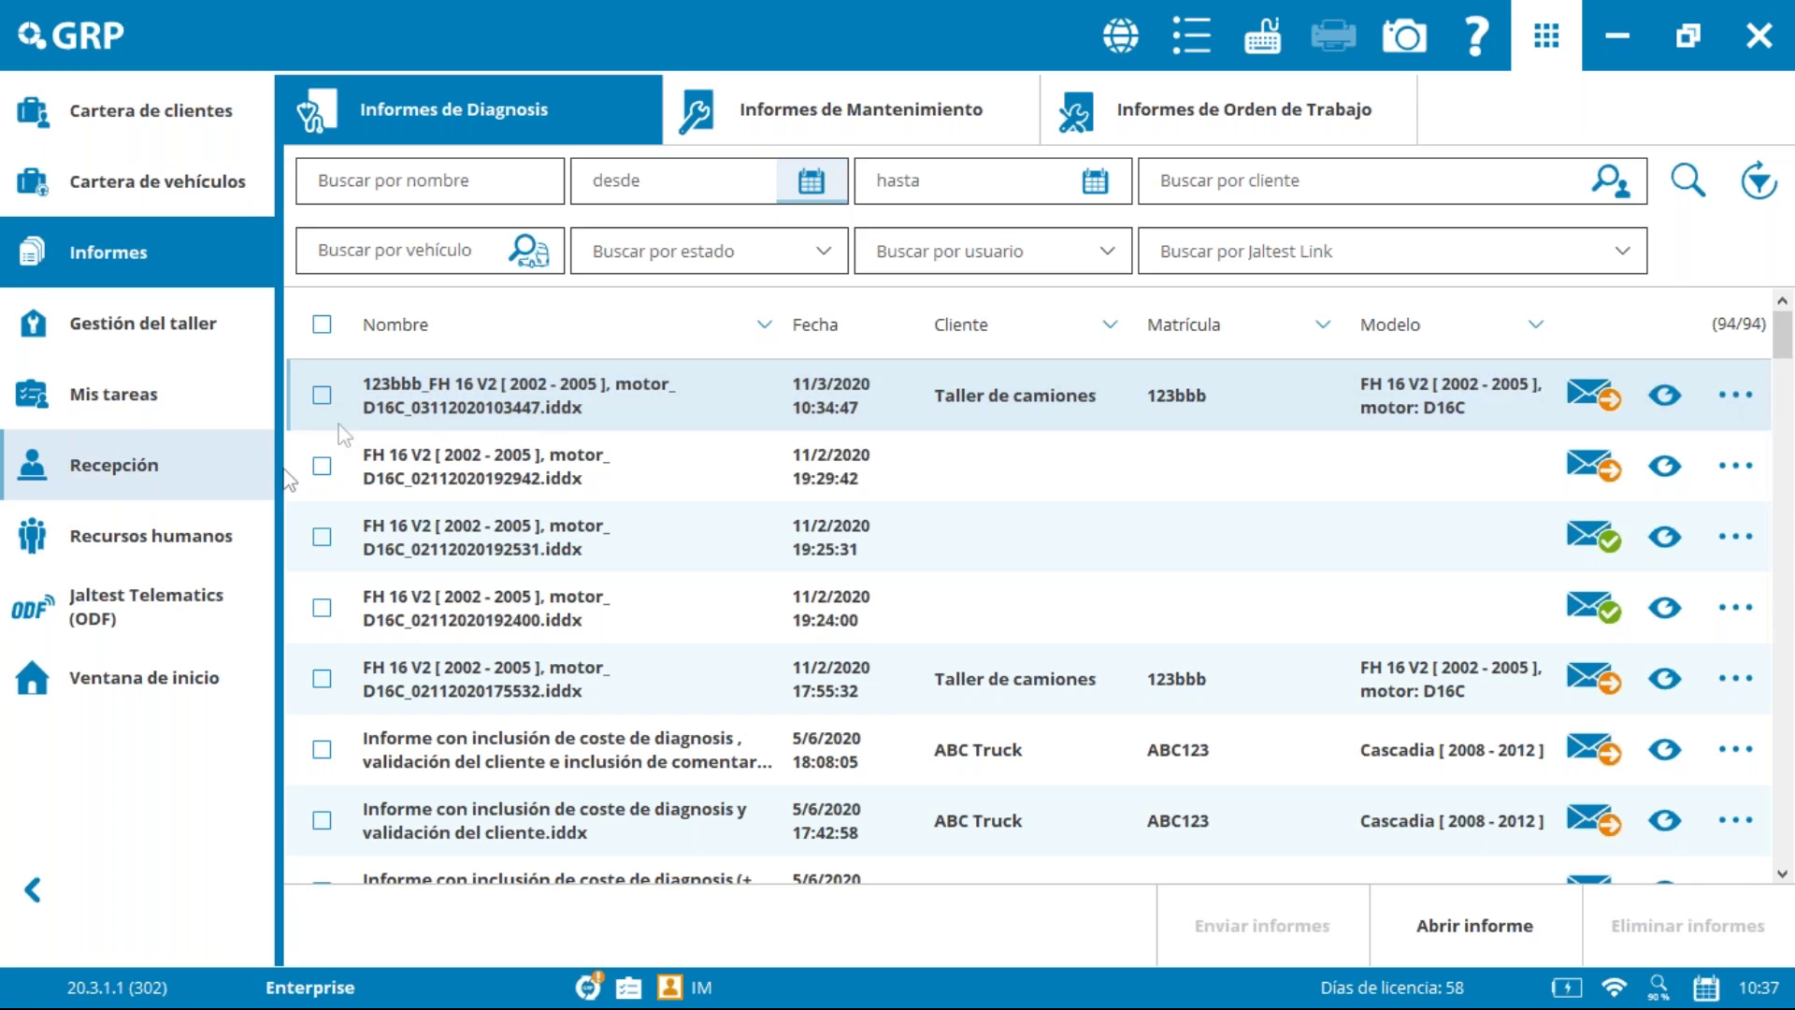
click(1668, 397)
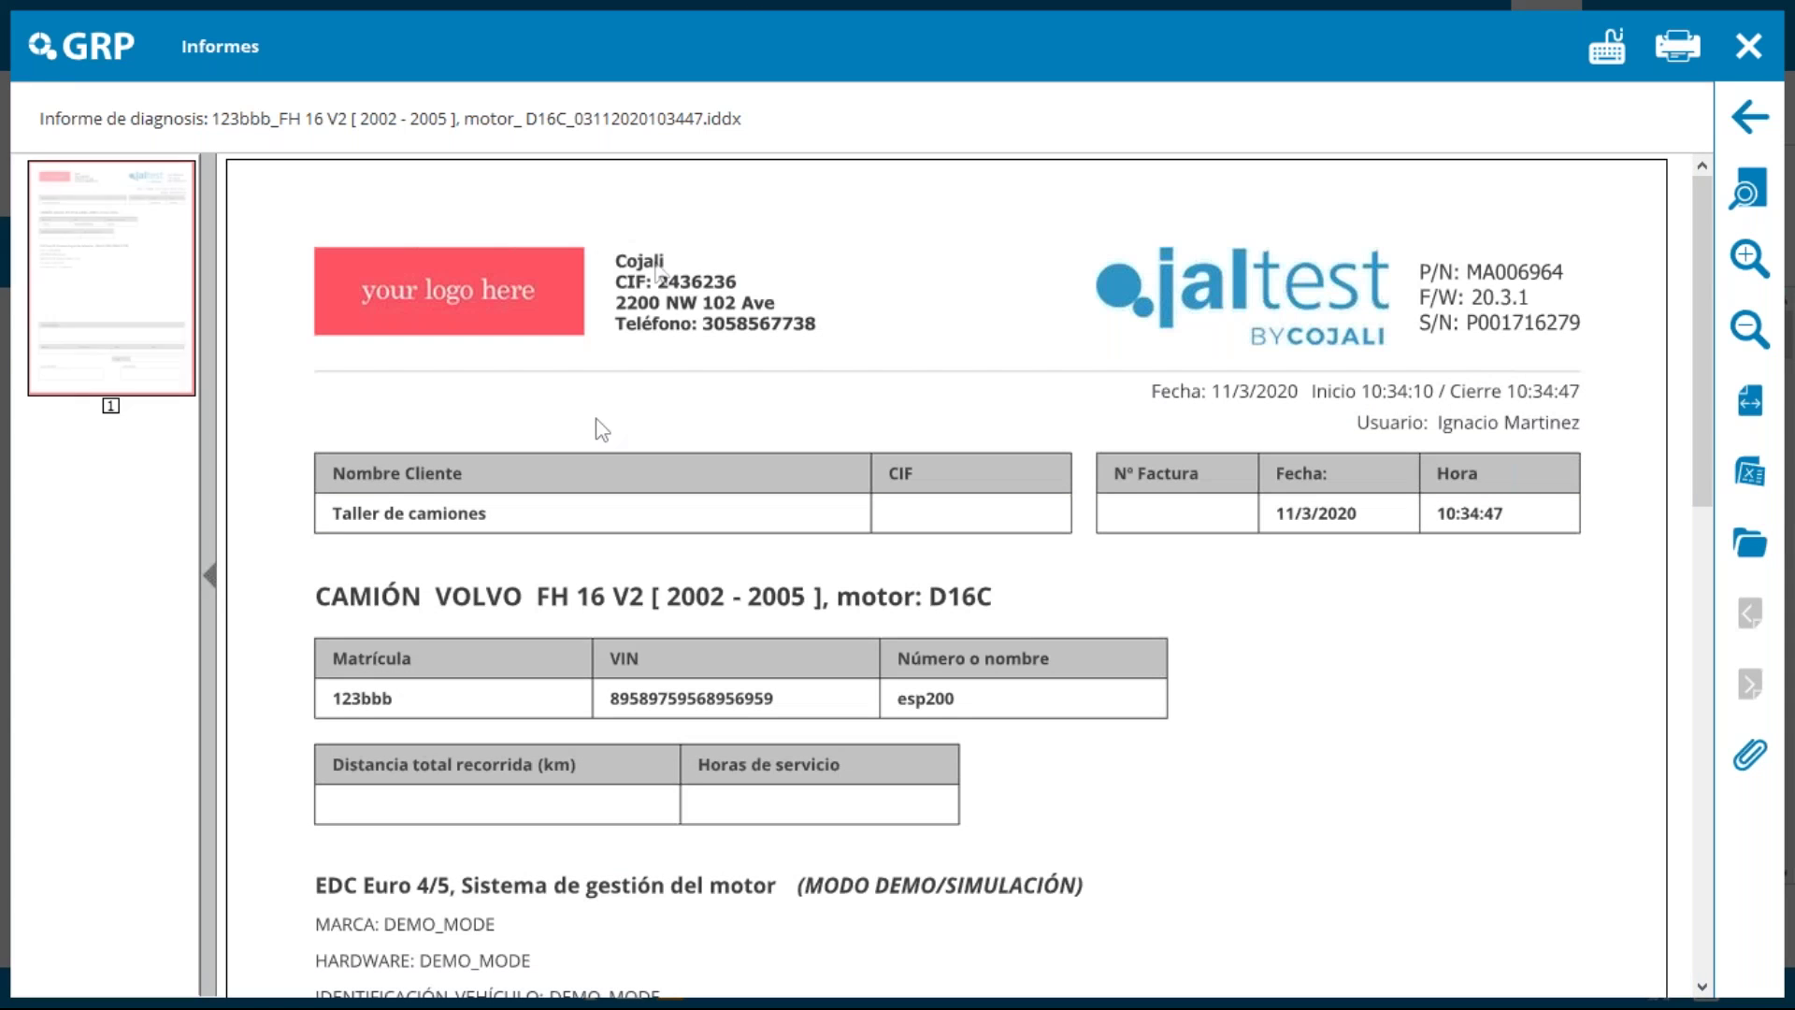
drag(1700, 456, 1701, 815)
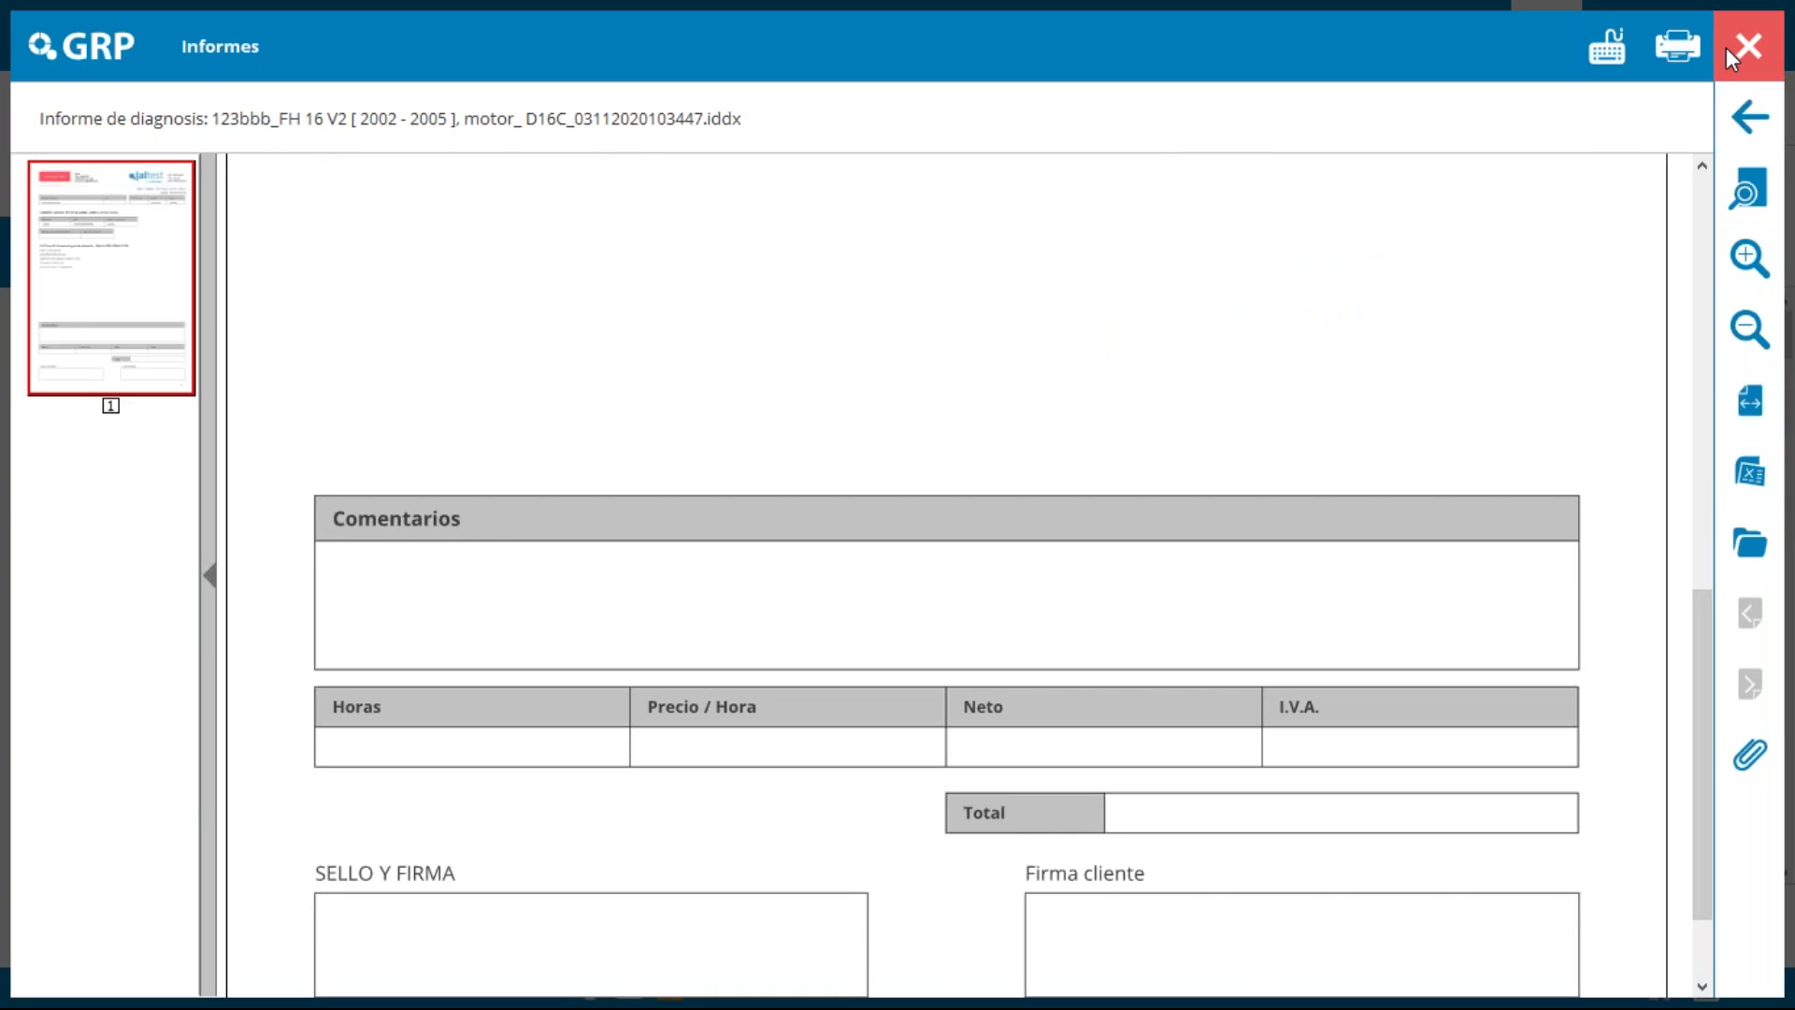
click(1737, 46)
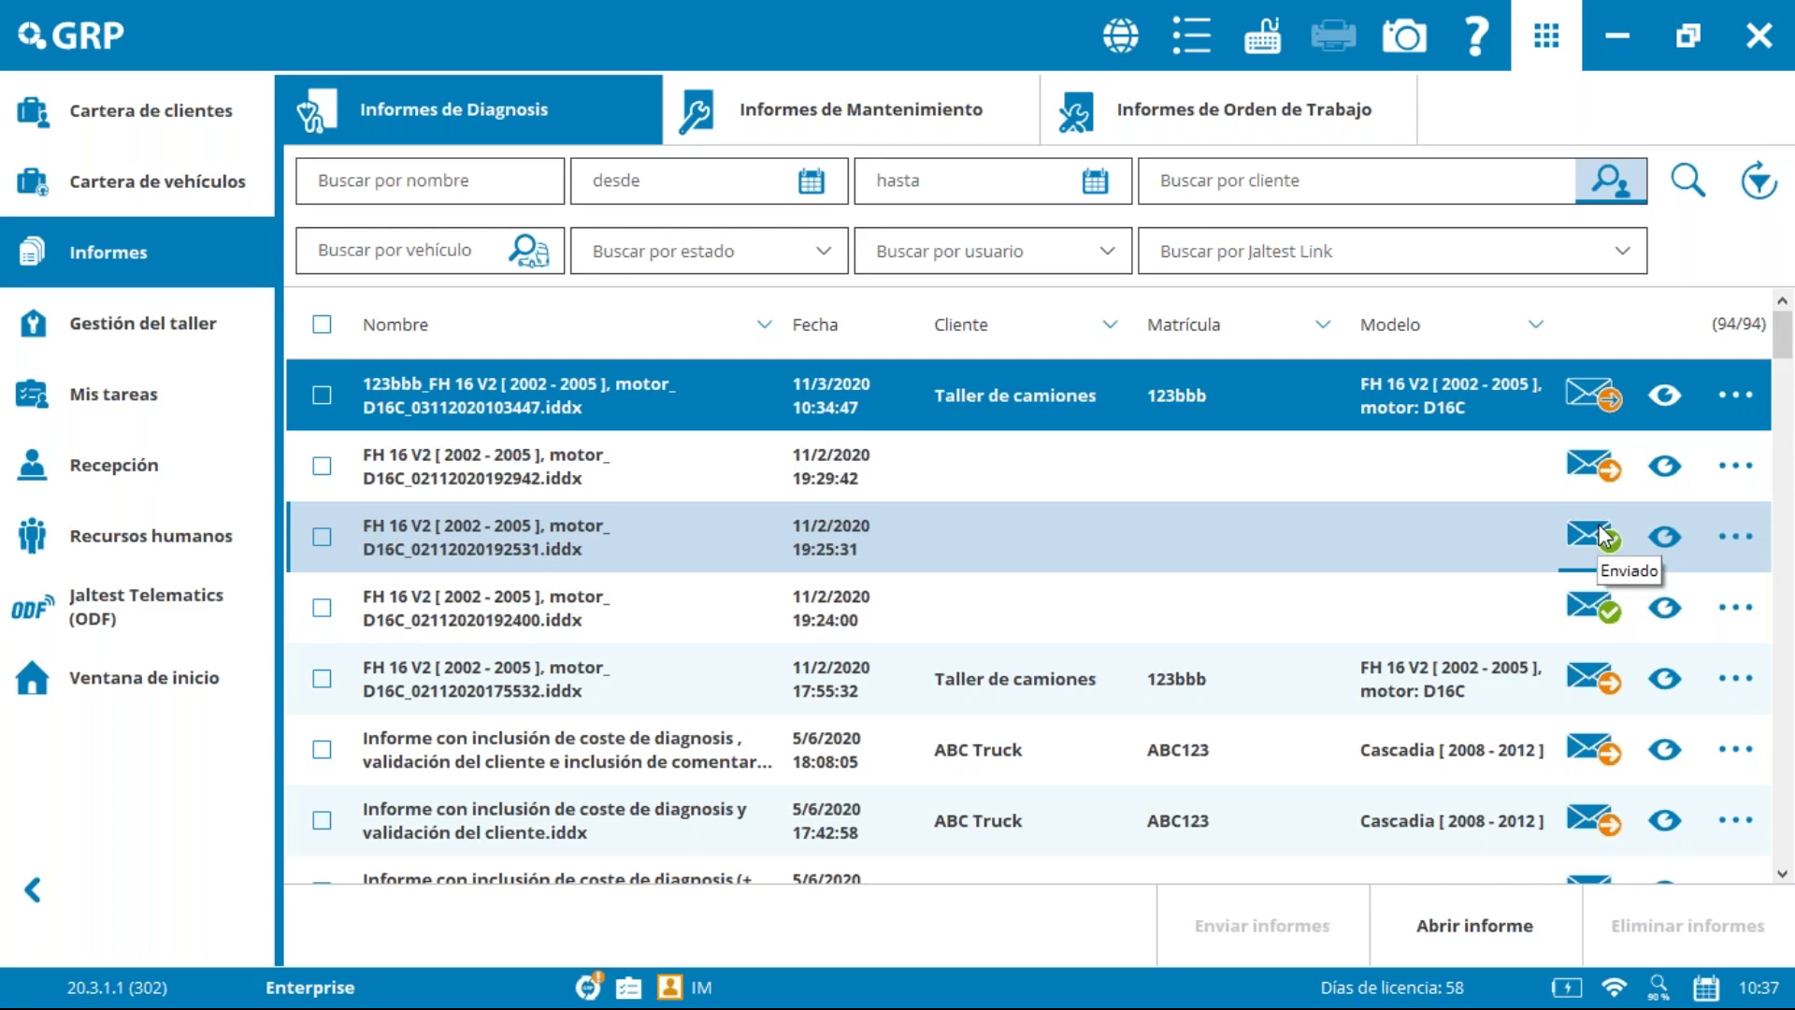
click(1735, 400)
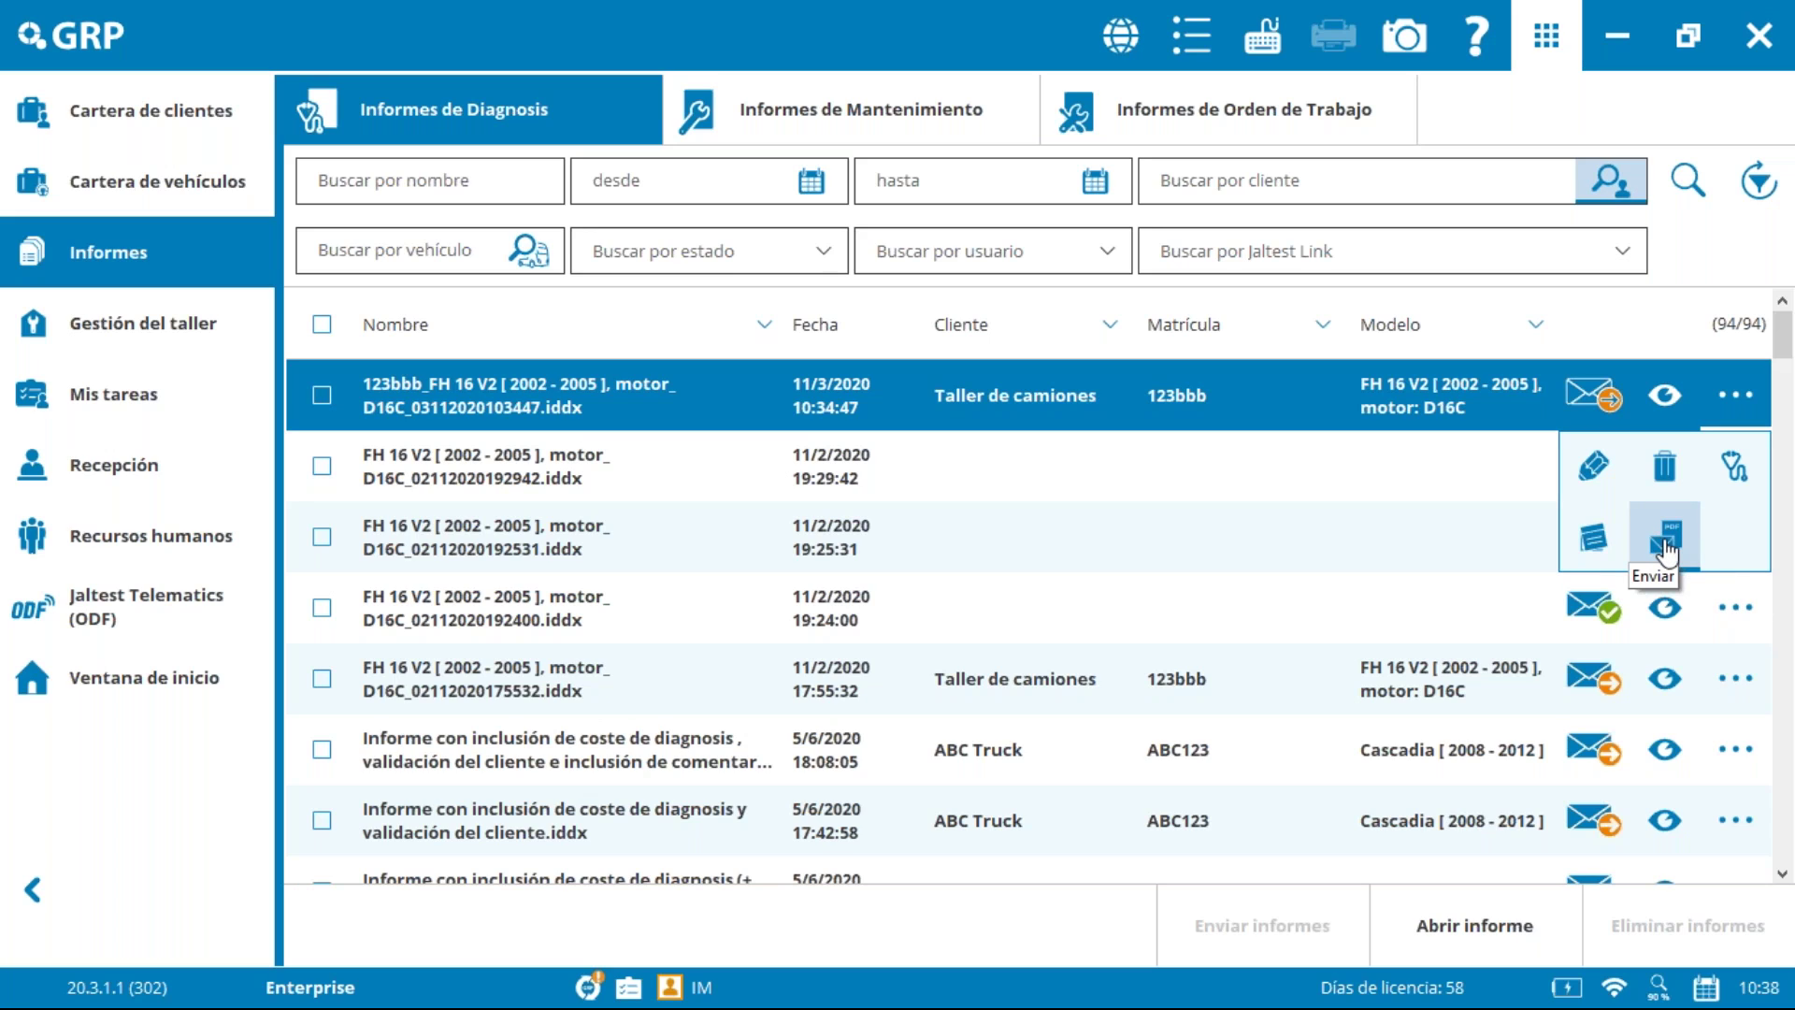
Step: Dismiss the report actions panel, view Informes de Mantenimiento, then close GRP
click(1749, 266)
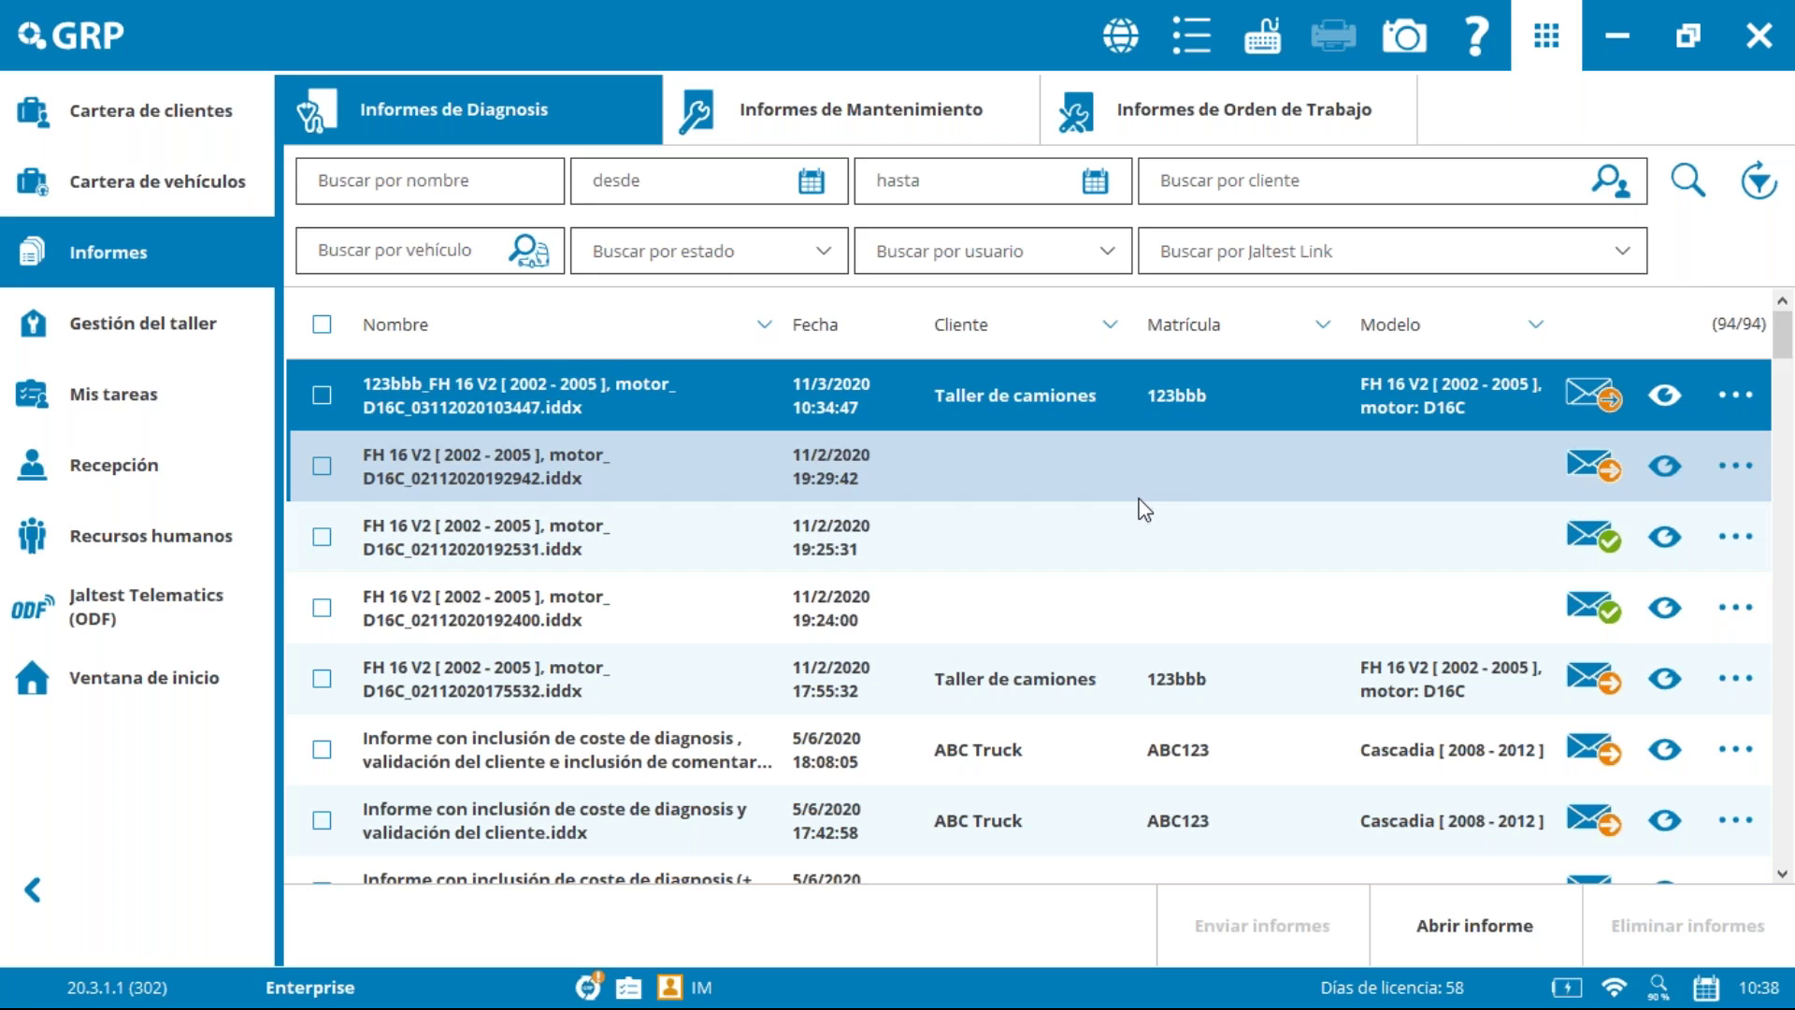
click(847, 112)
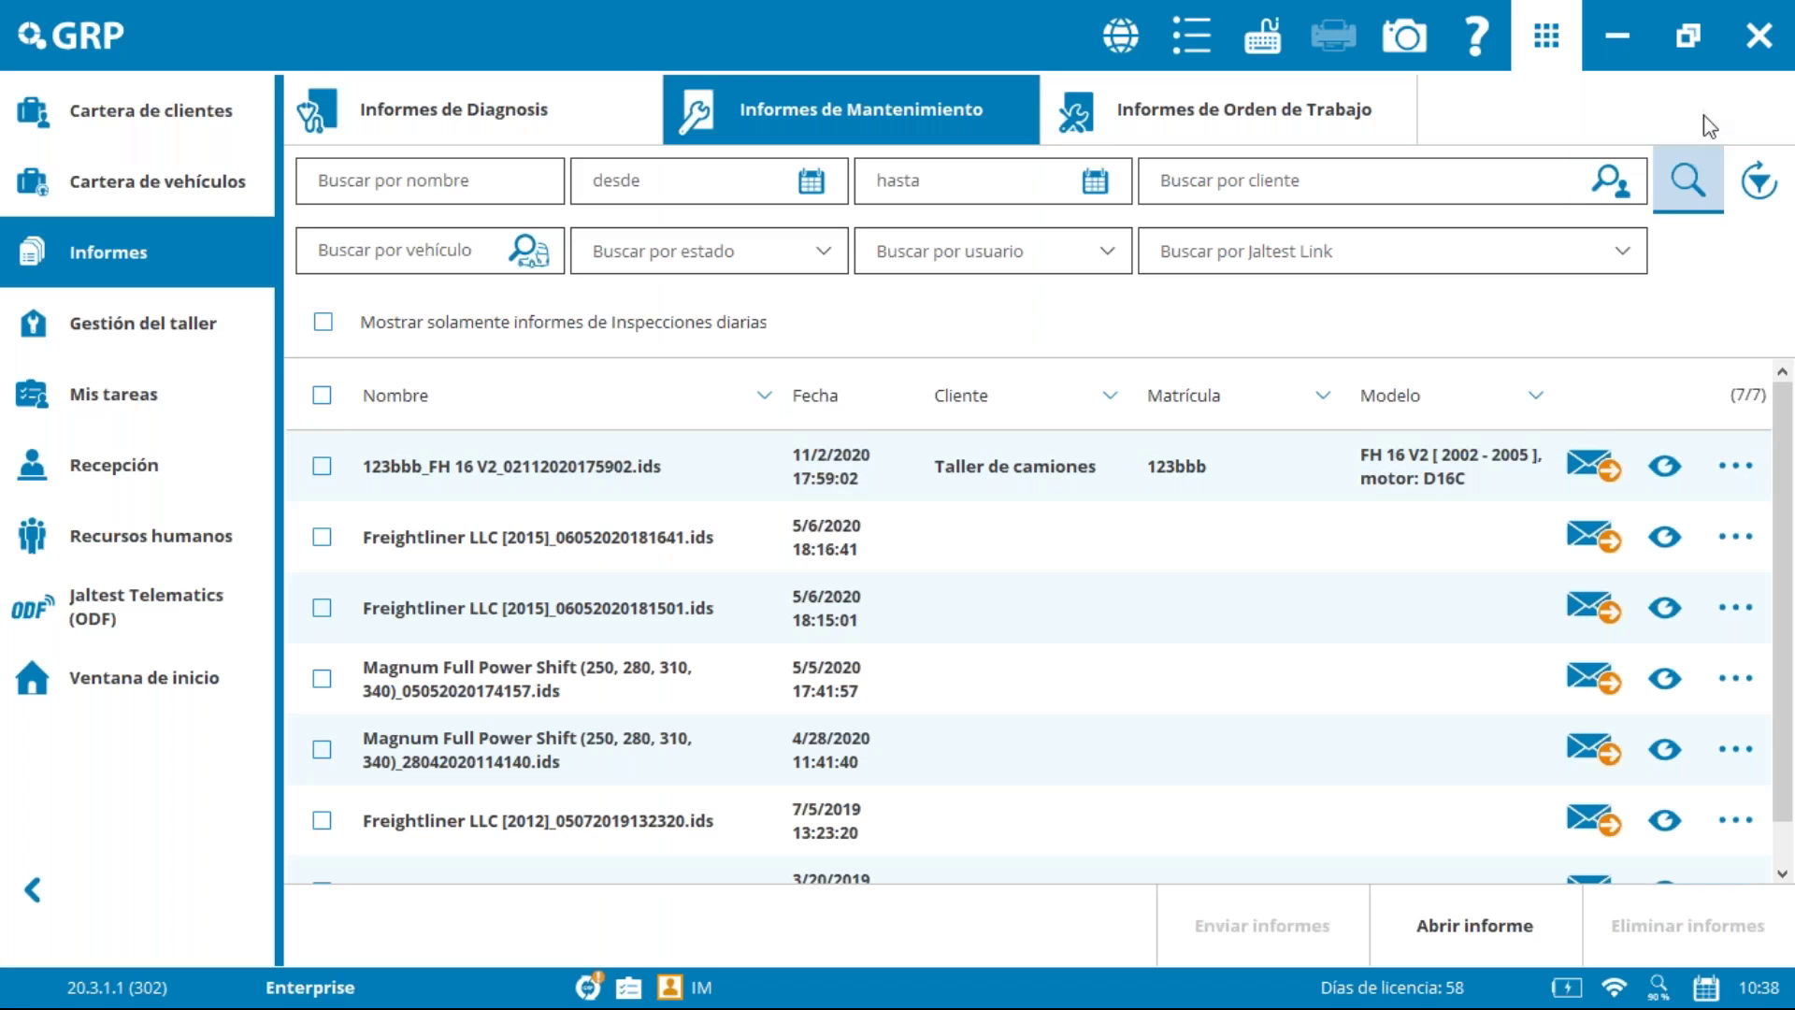
click(1761, 58)
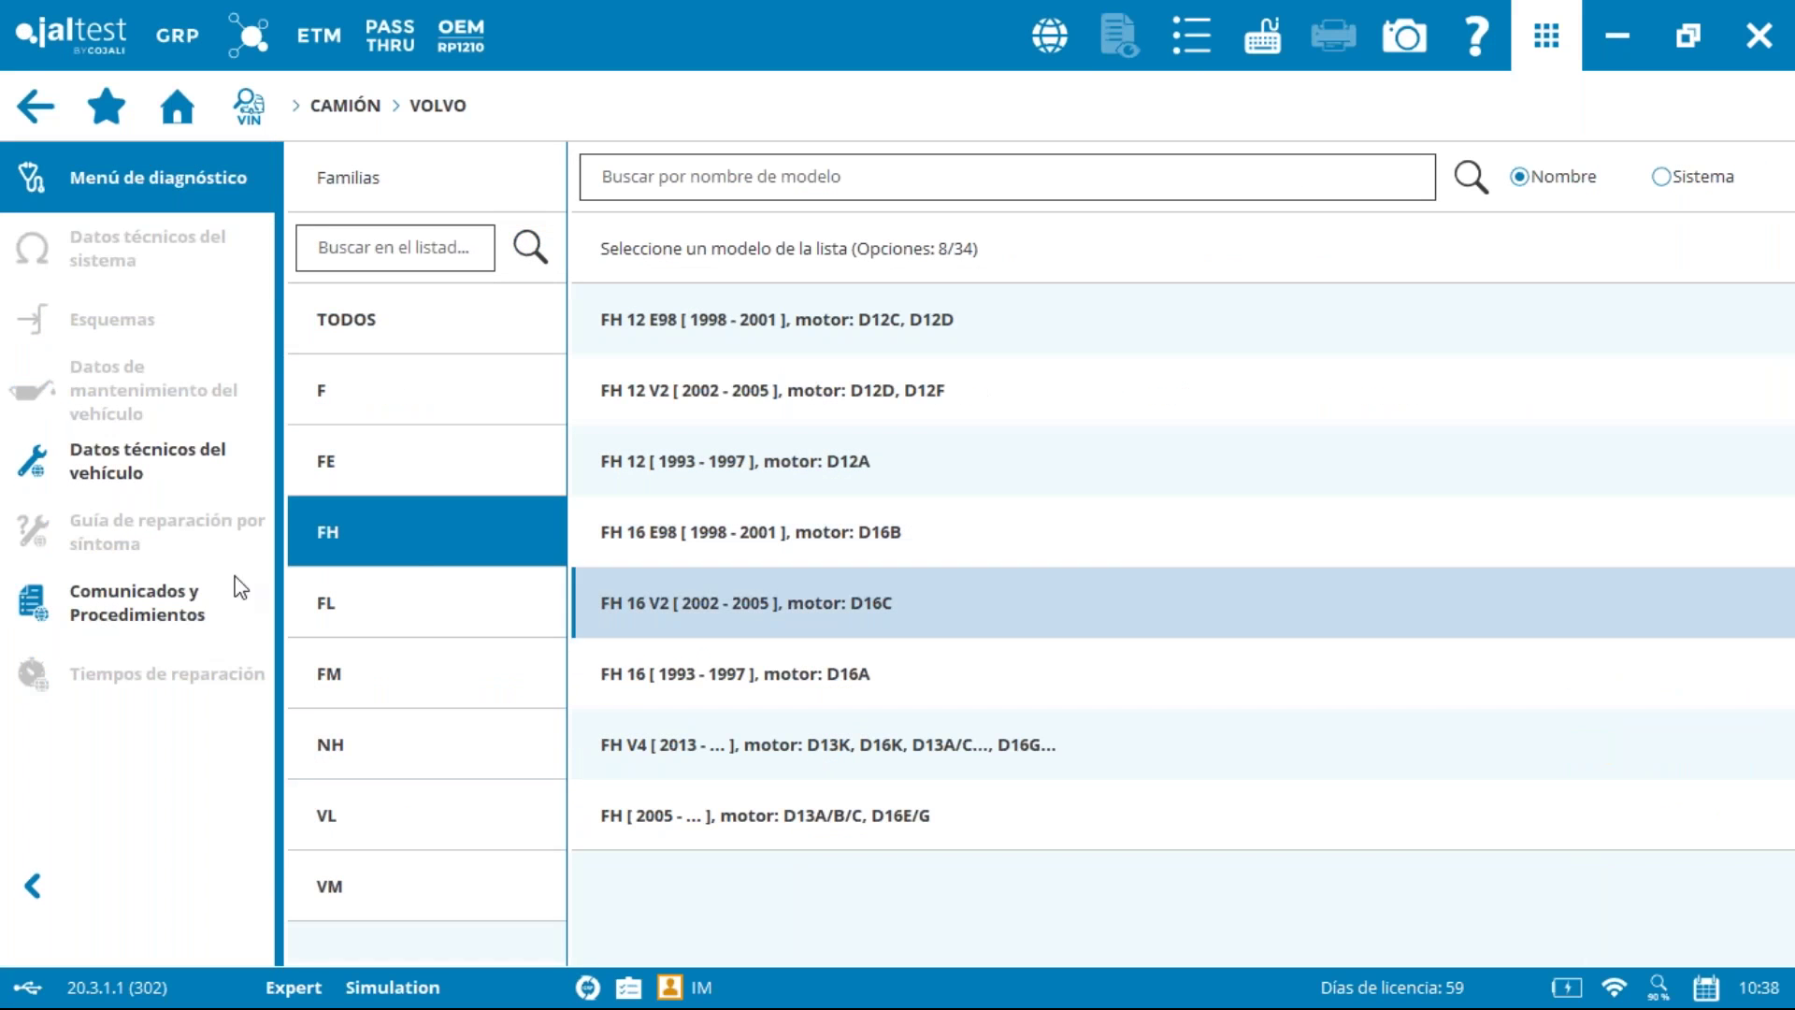
Step: Select the FH 16 V2 D16C model and filter system types to Motor only
click(791, 603)
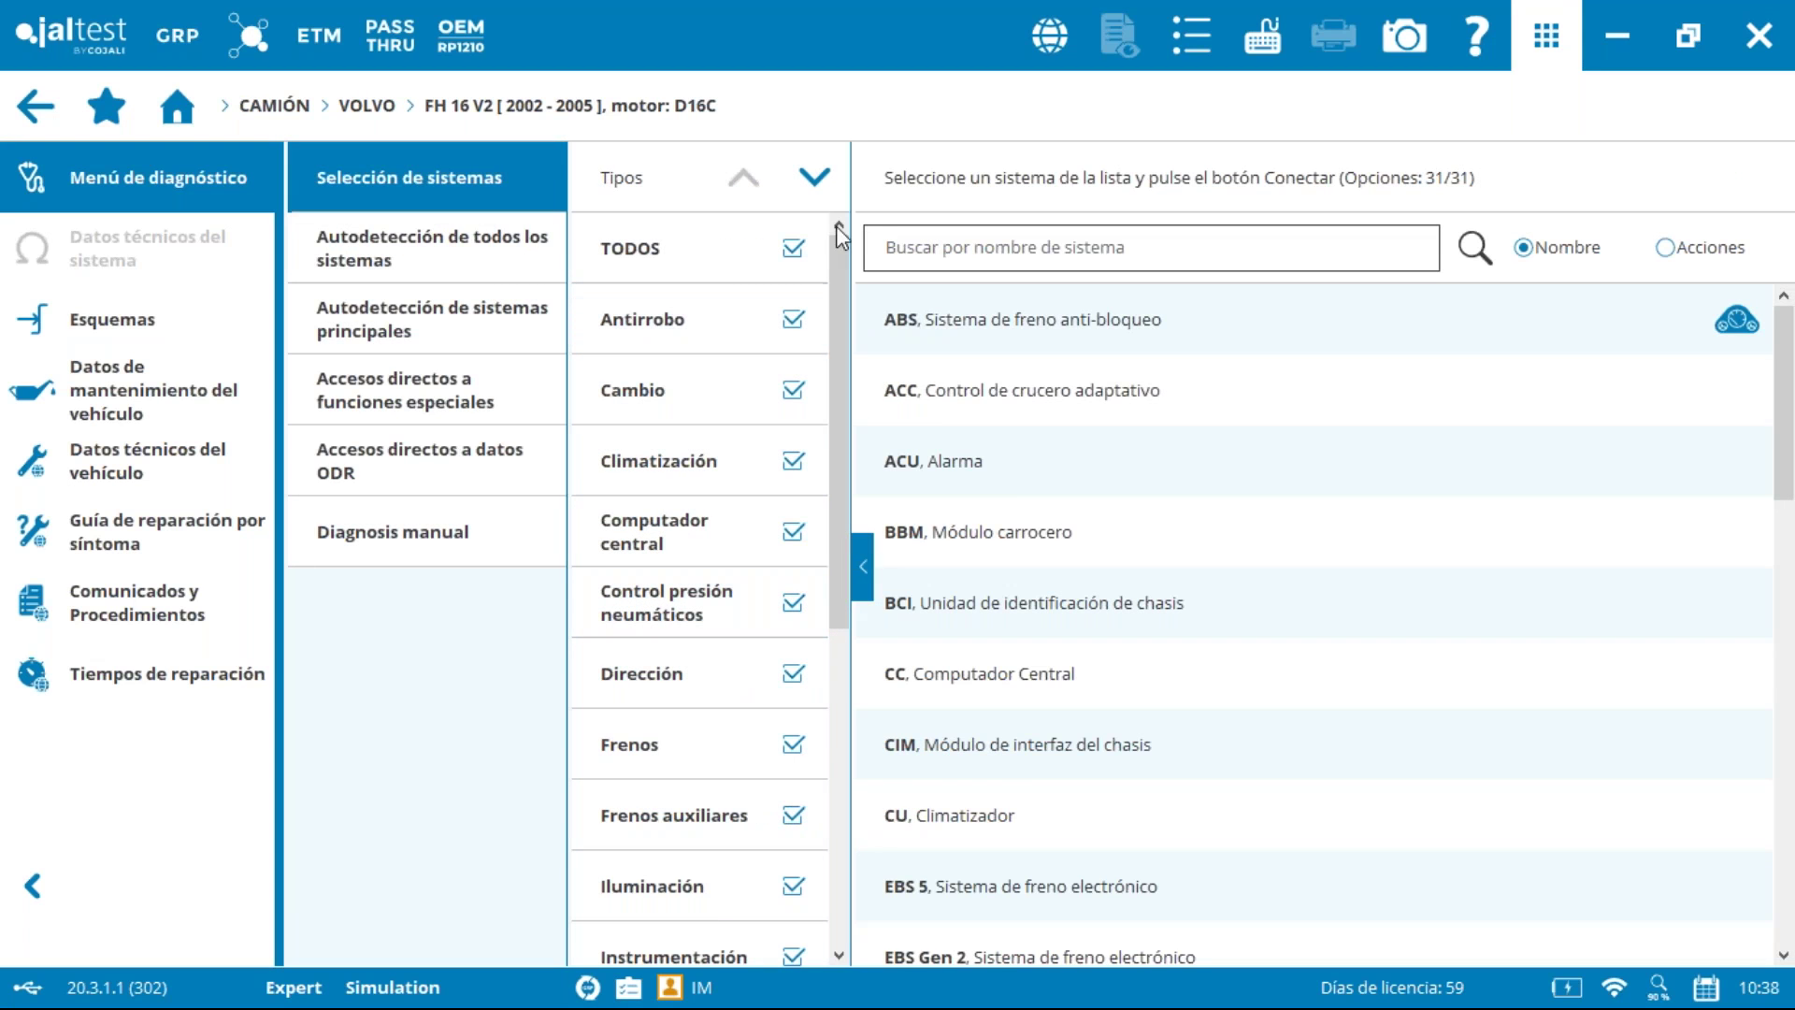
click(774, 264)
drag(842, 520, 824, 682)
click(796, 738)
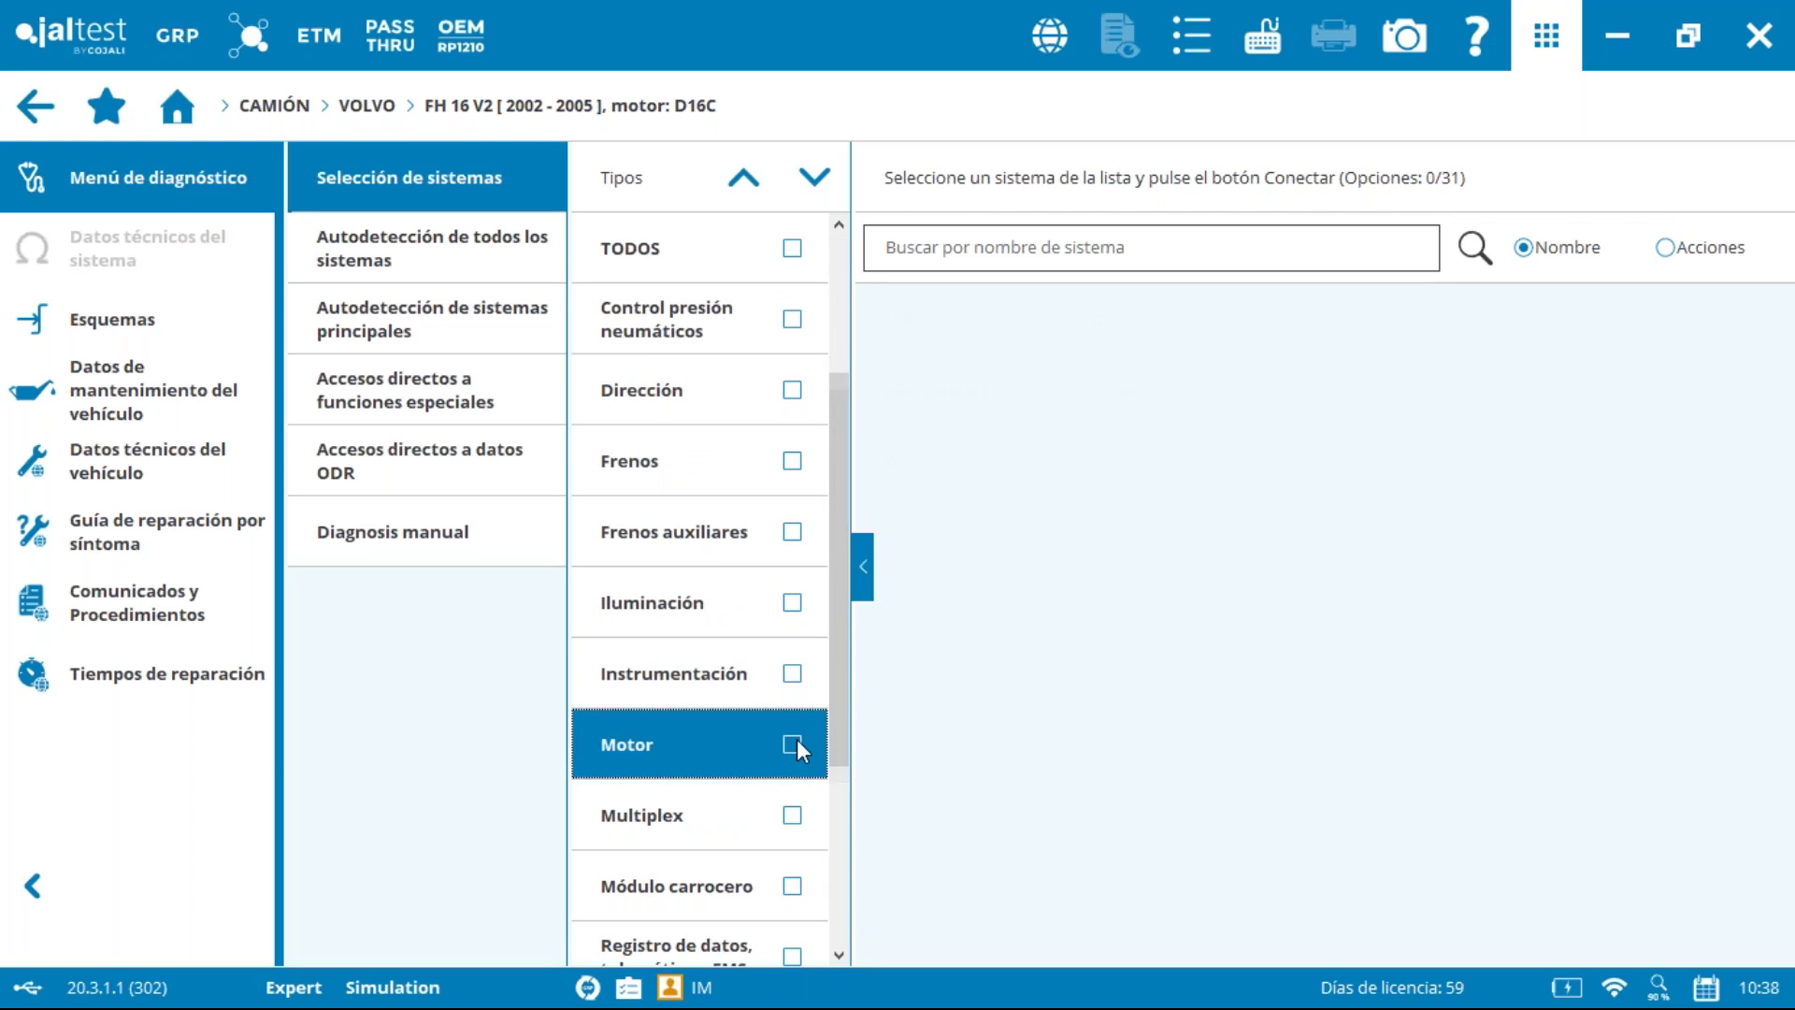
Step: Open the vehicle maintenance data for the 610 (D16C) engine variant
click(196, 397)
click(522, 441)
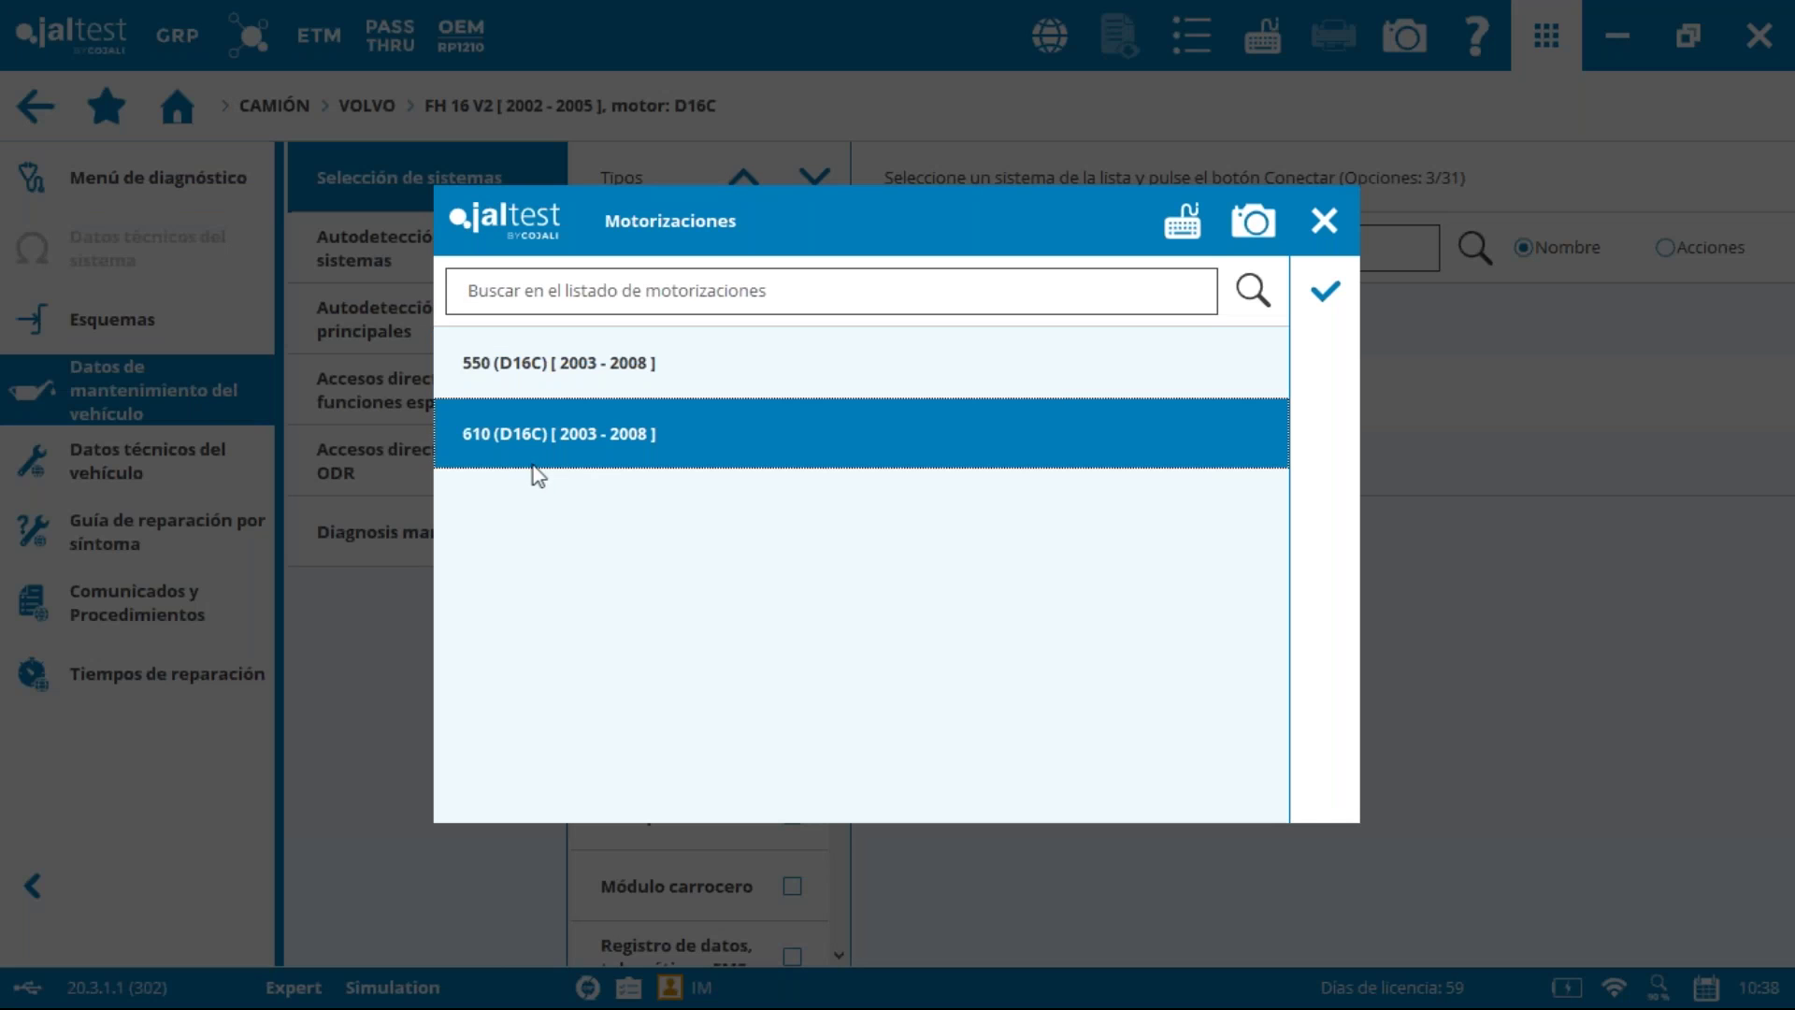
click(1325, 290)
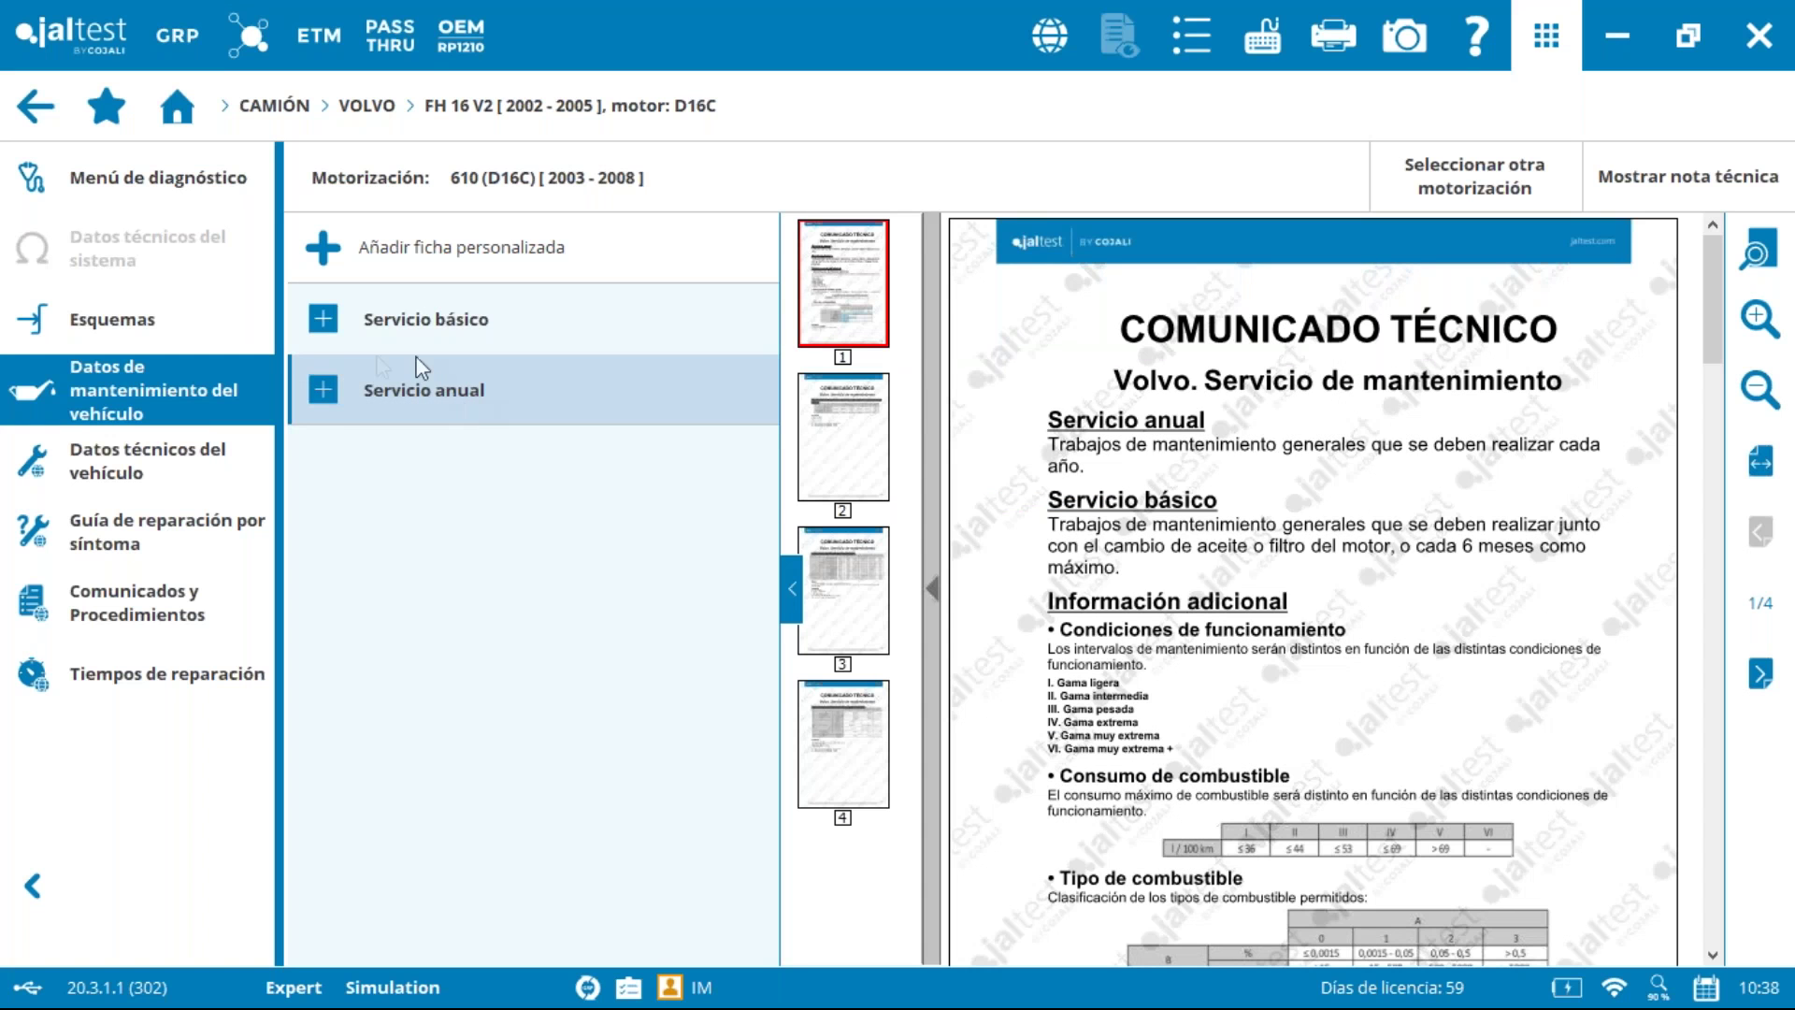
Step: Expand Servicio básico, Servicio anual and their intervals, then open the annual Carrocería / Cabina checks
click(323, 319)
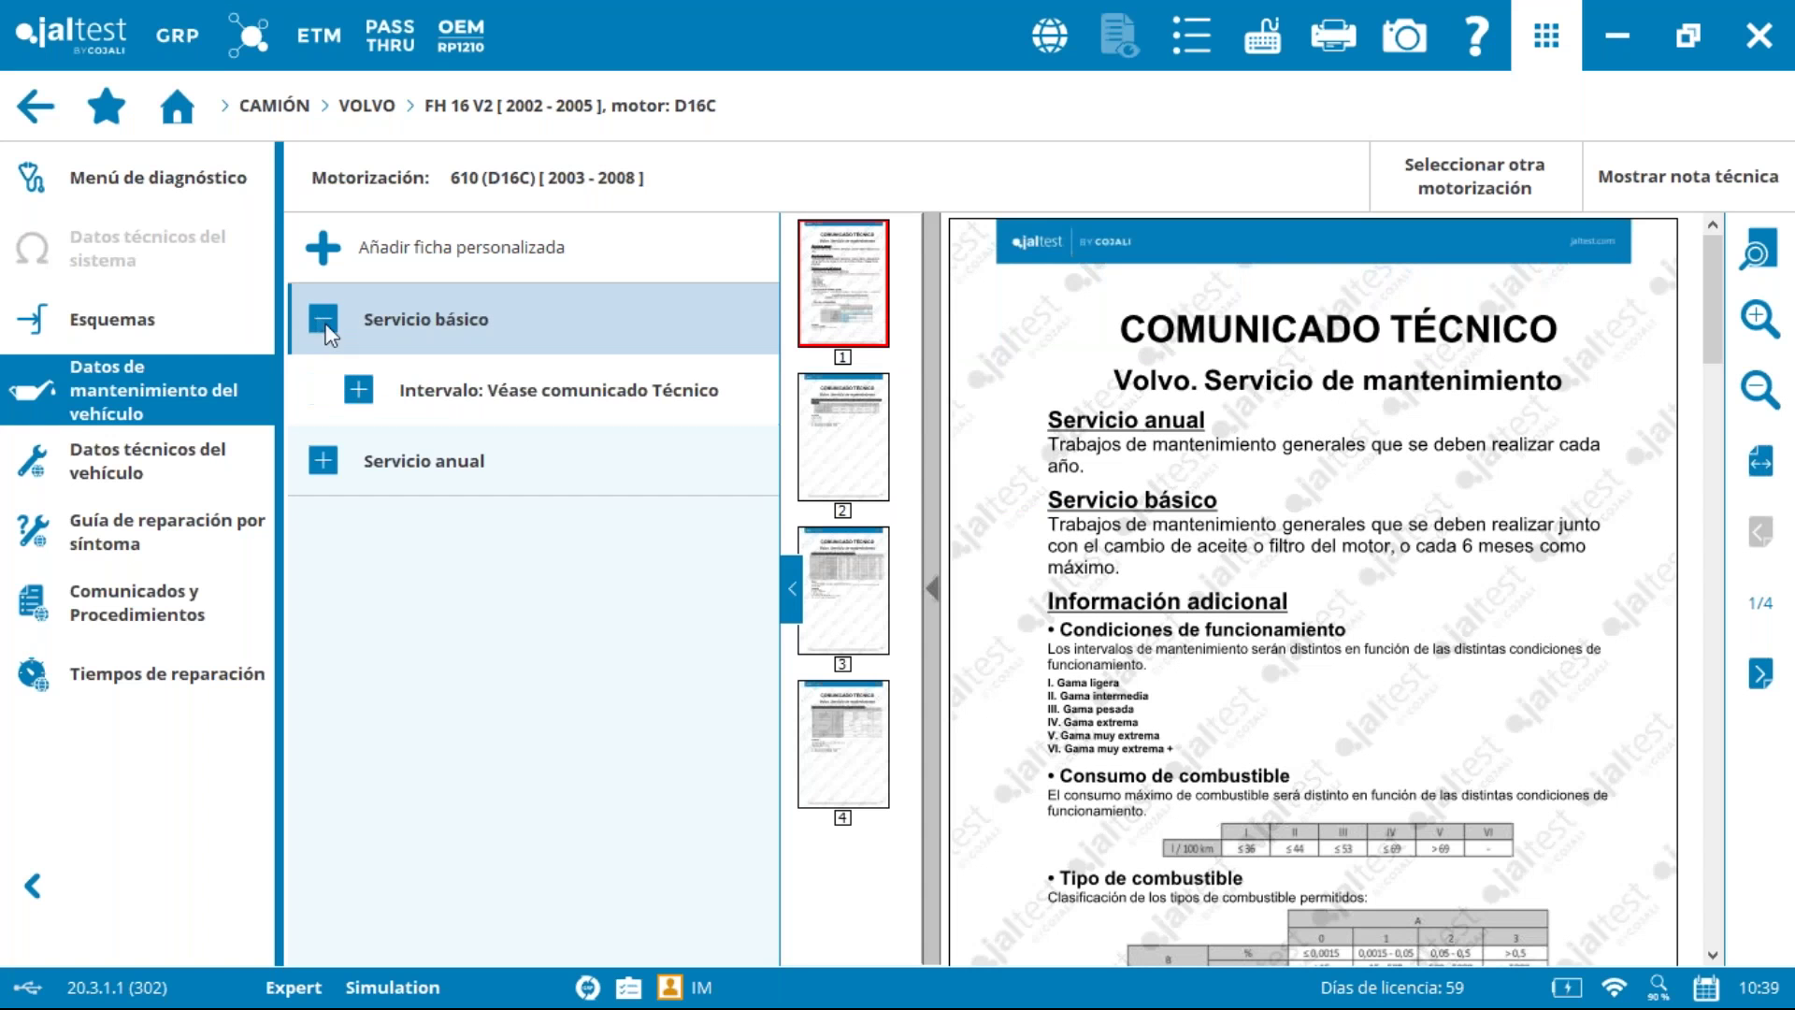
click(370, 406)
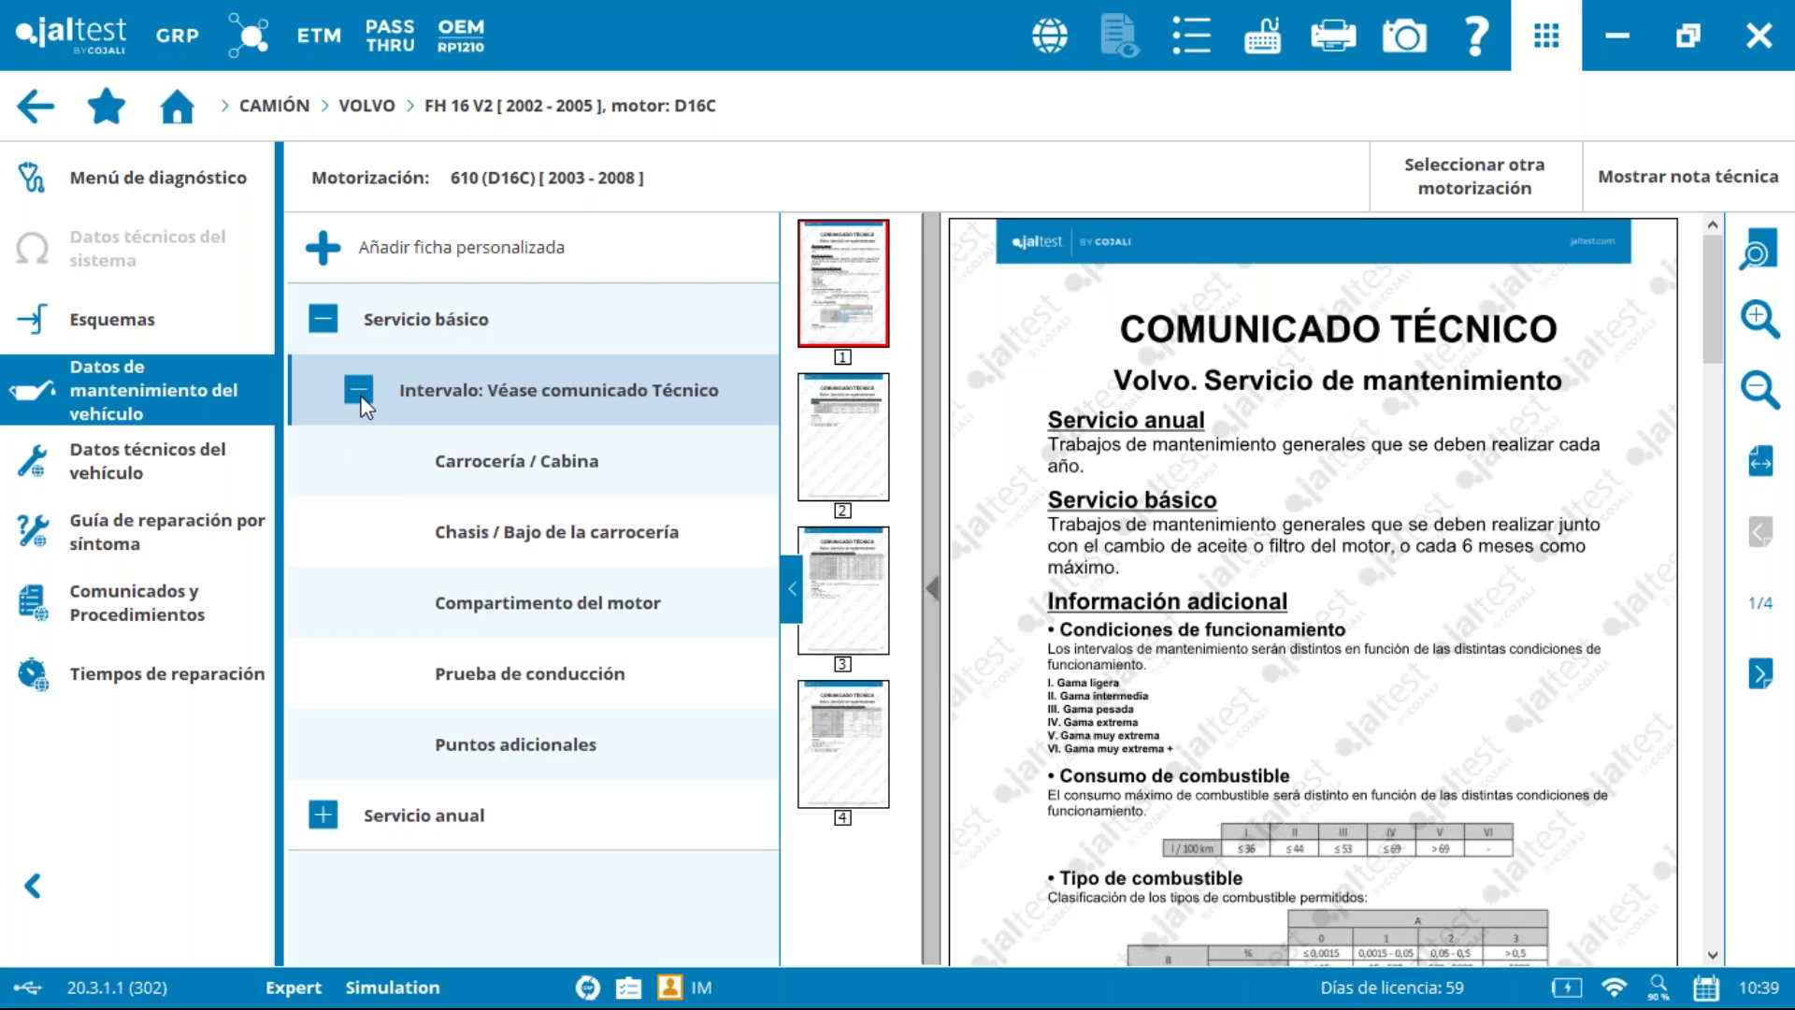
click(325, 811)
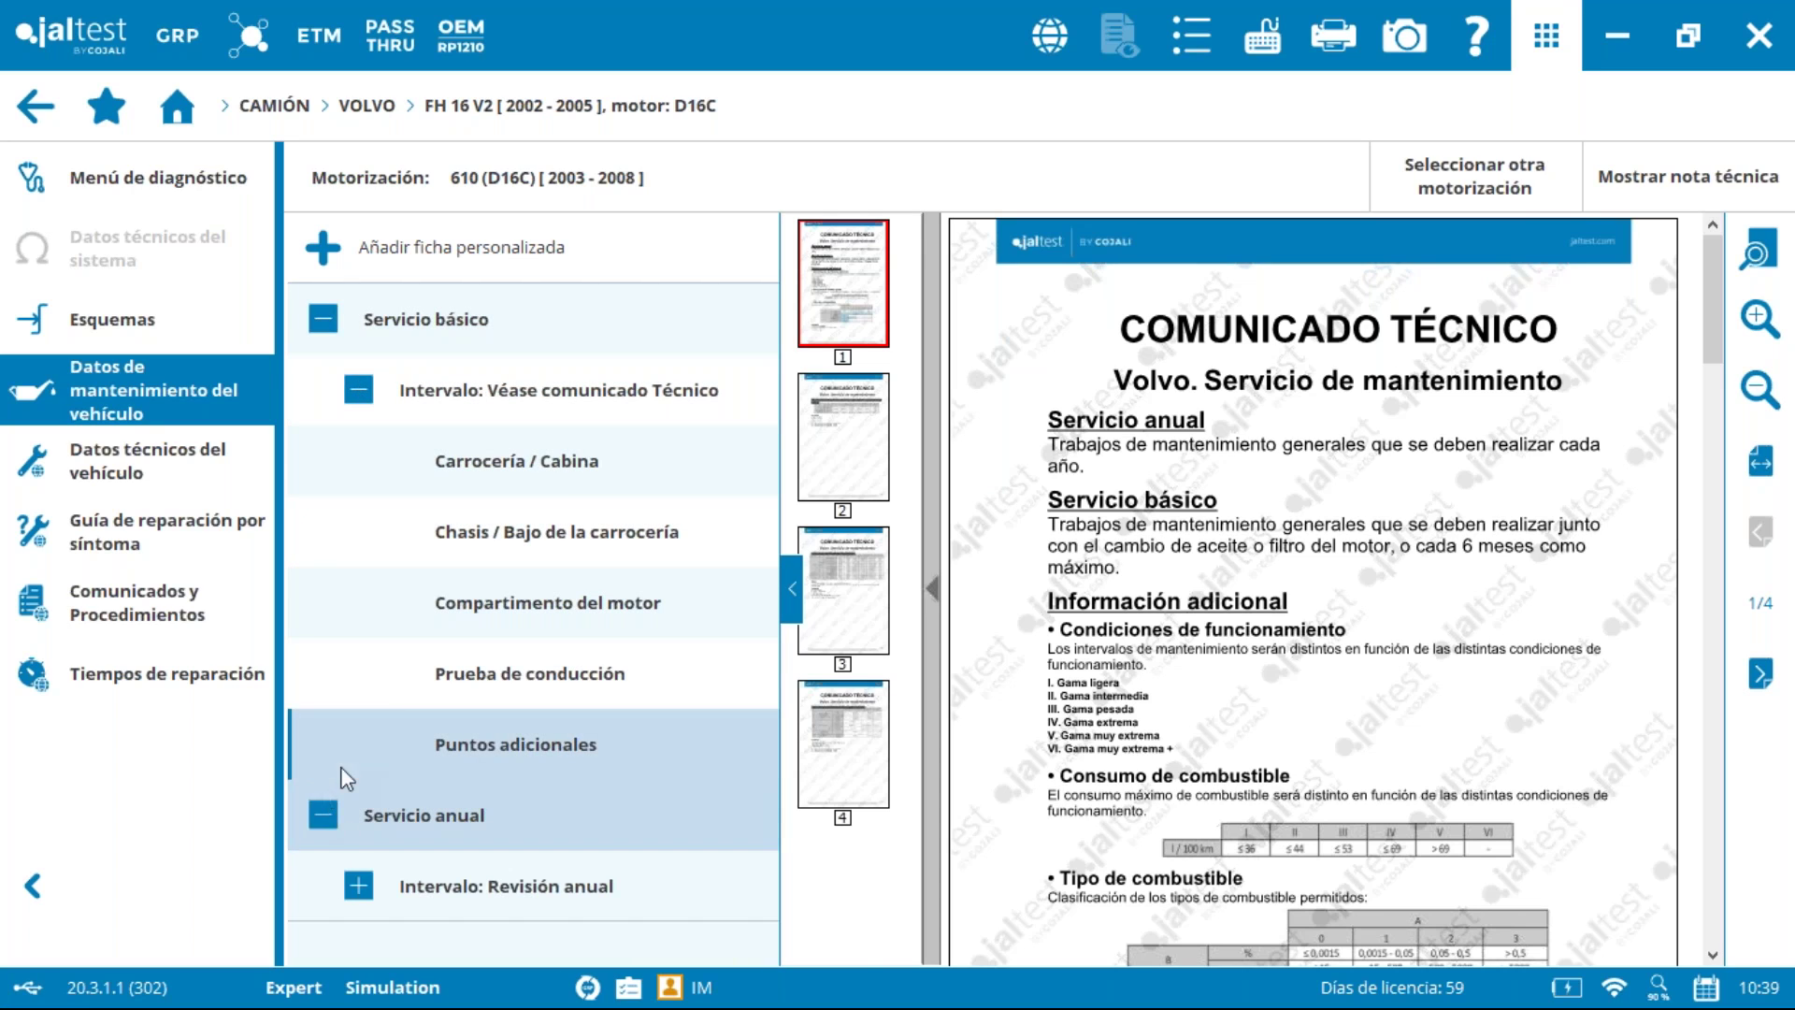
click(371, 888)
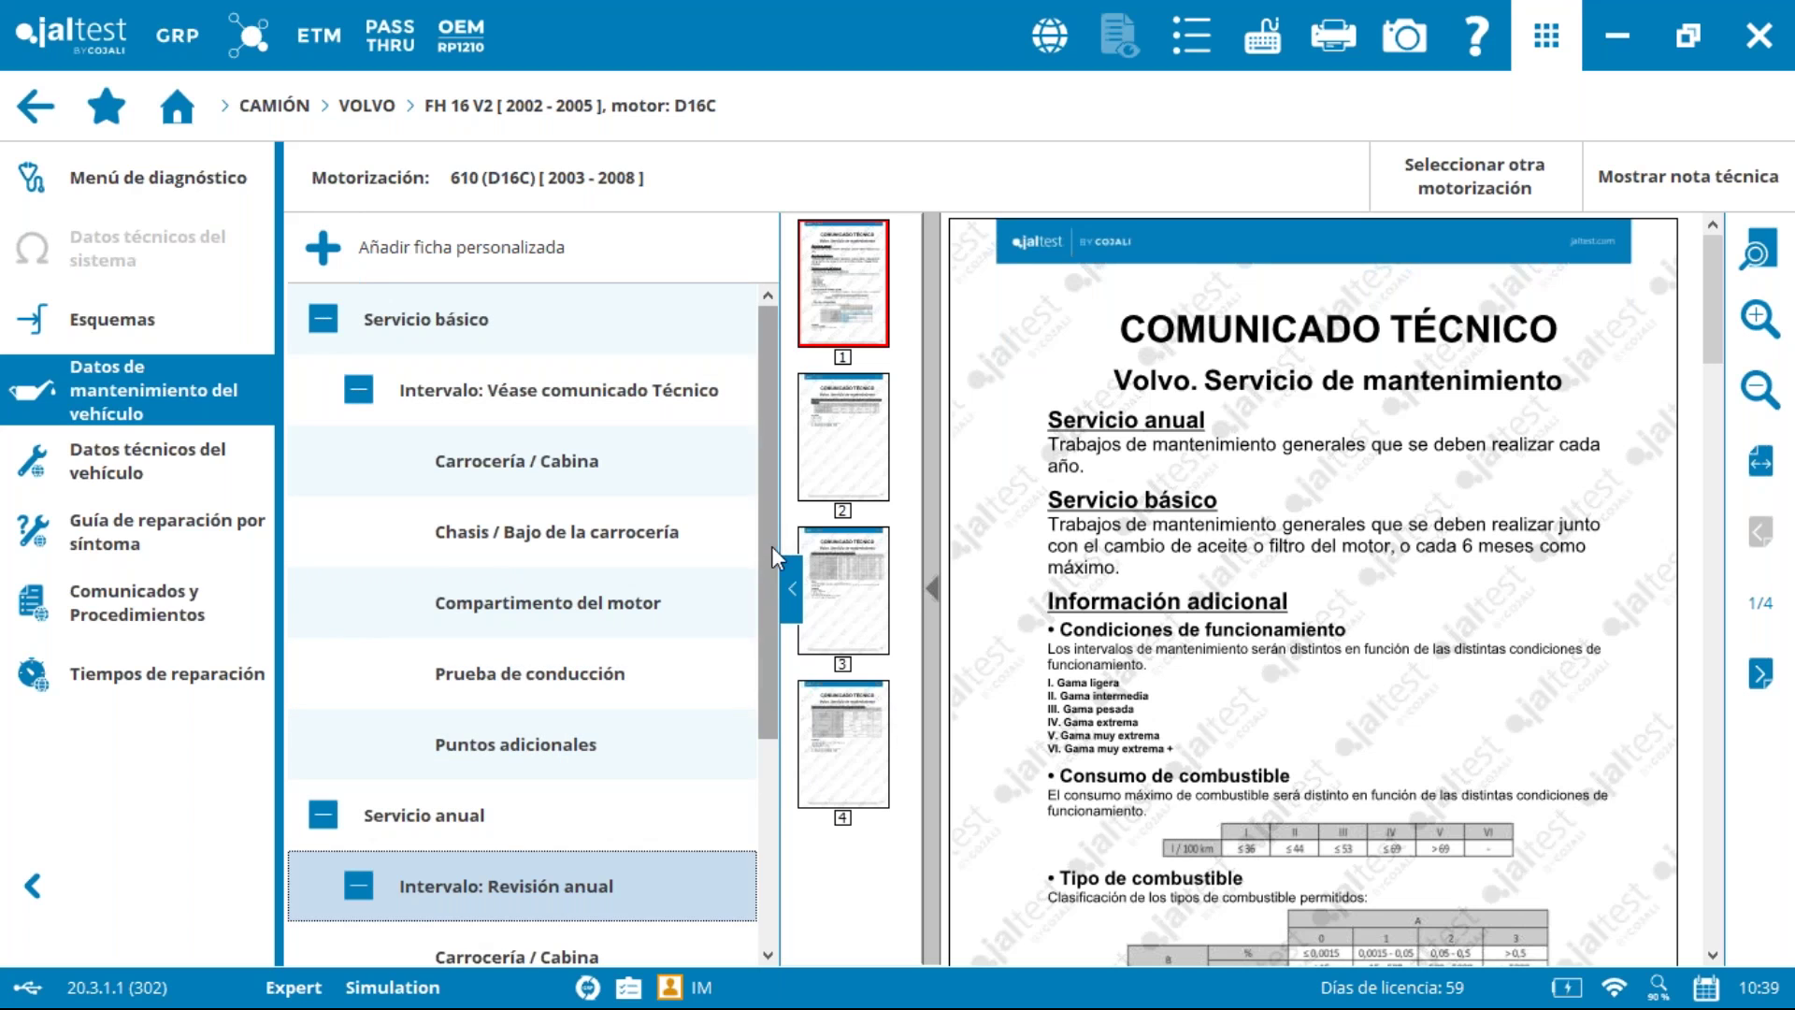
scroll(771, 546, down, 4)
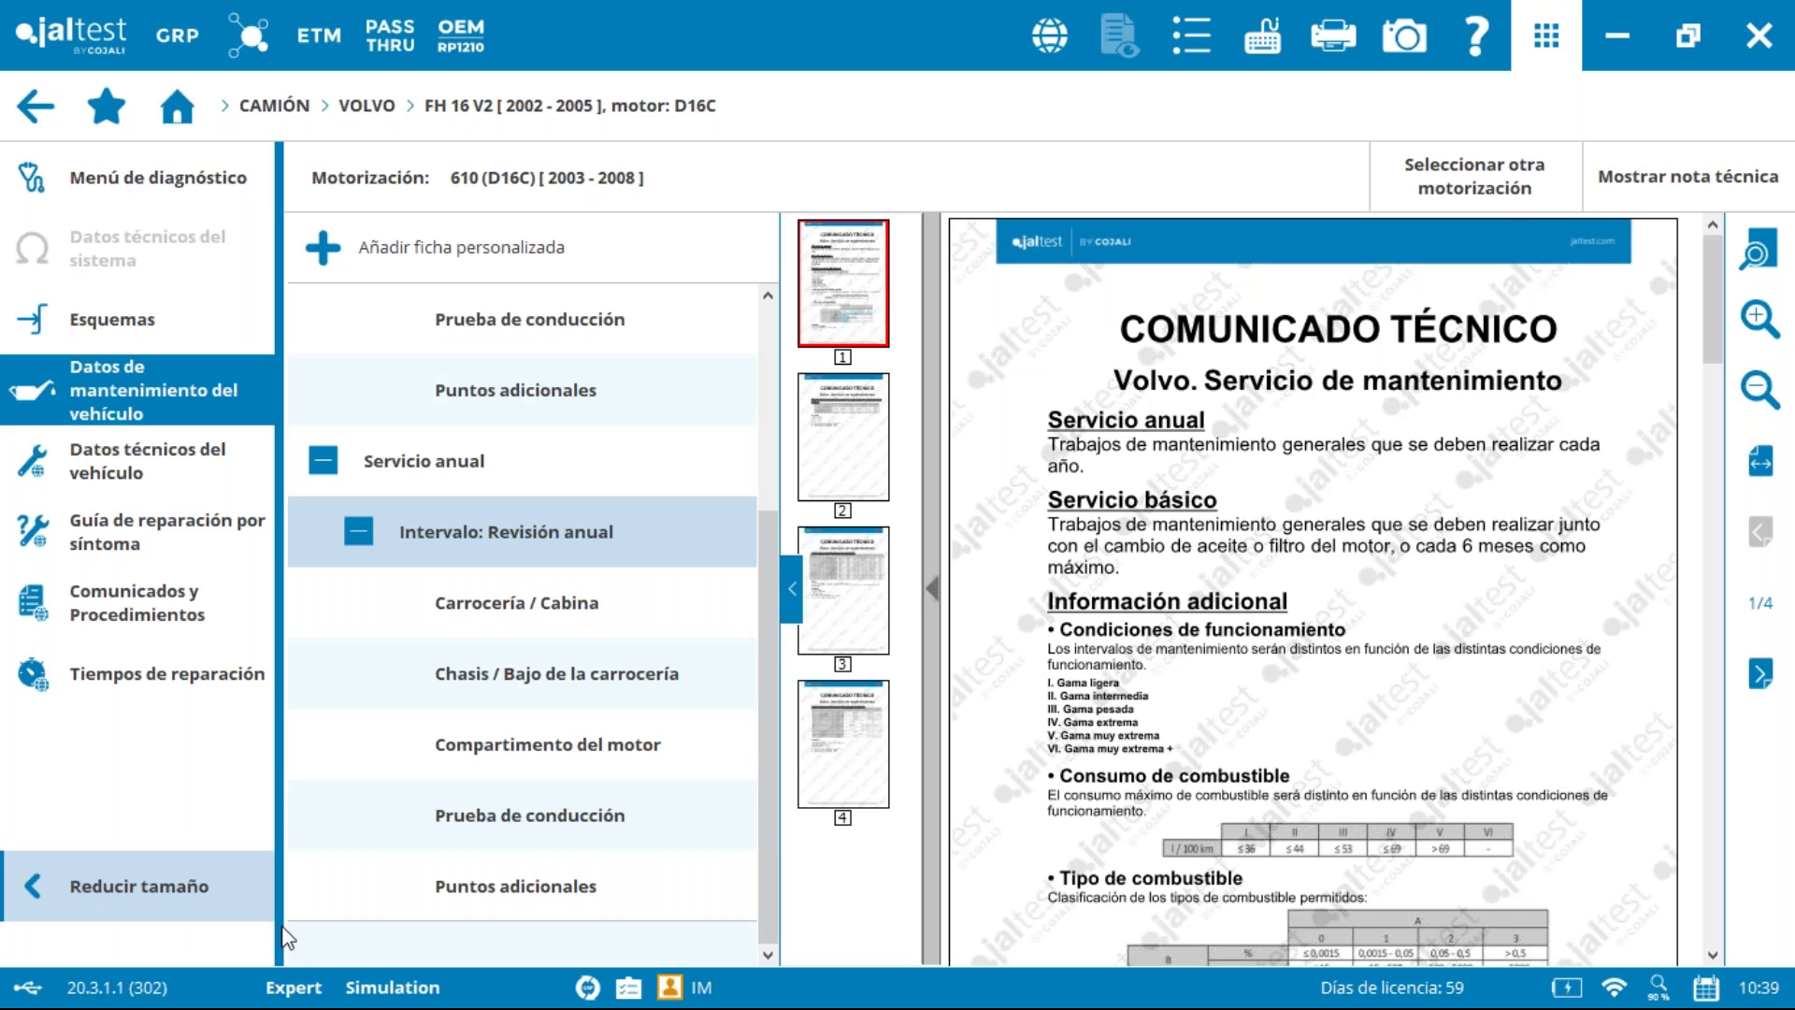
scroll(740, 564, up, 2)
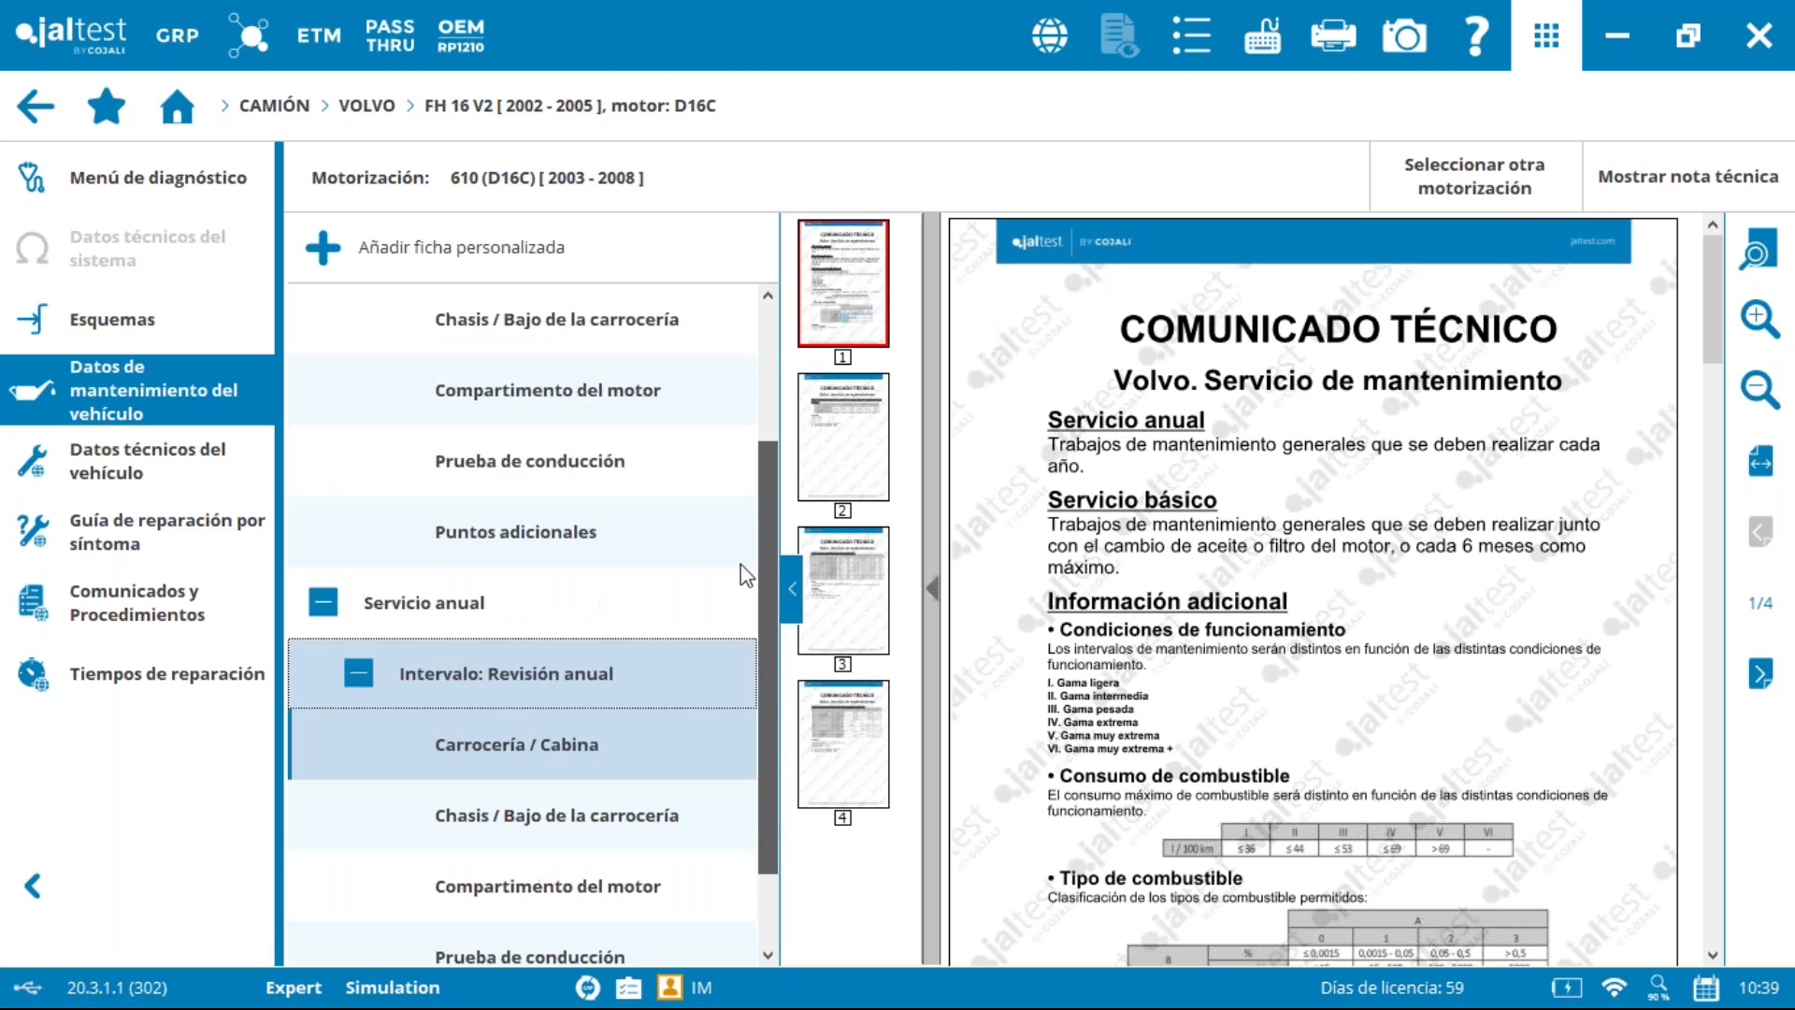
scroll(731, 458, up, 2)
scroll(770, 569, down, 3)
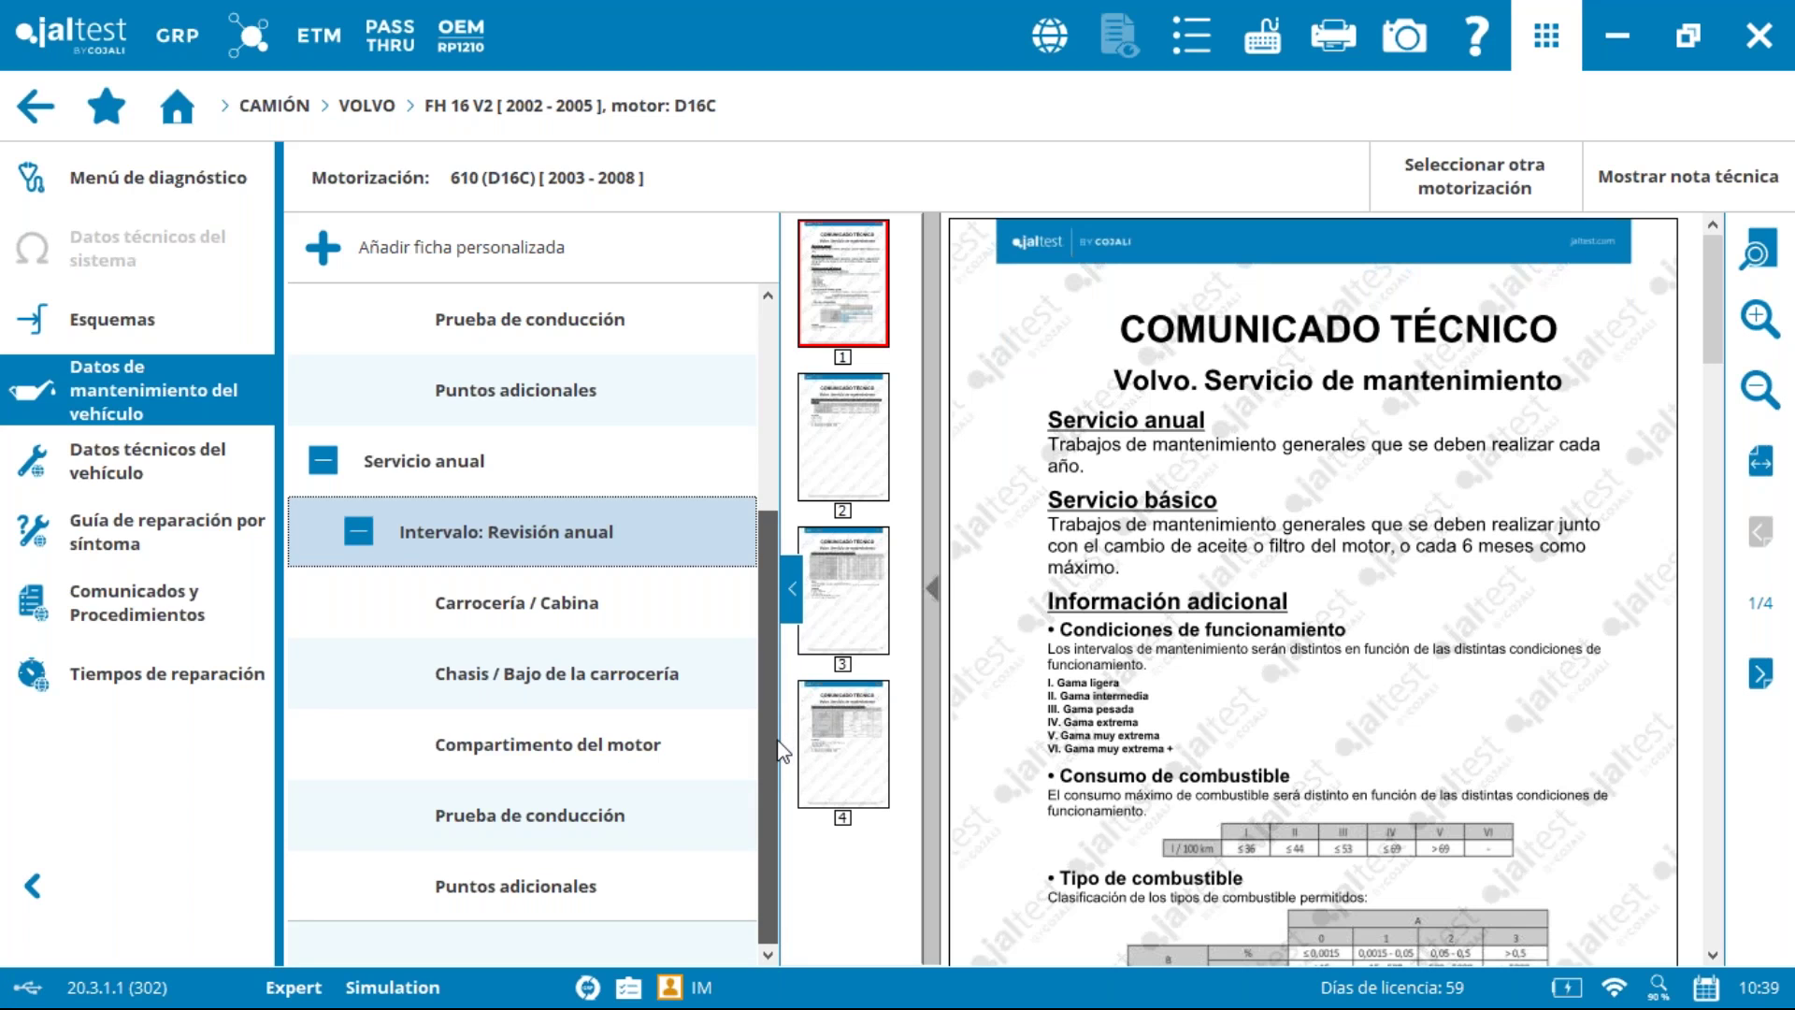
scroll(754, 506, up, 3)
scroll(682, 655, down, 3)
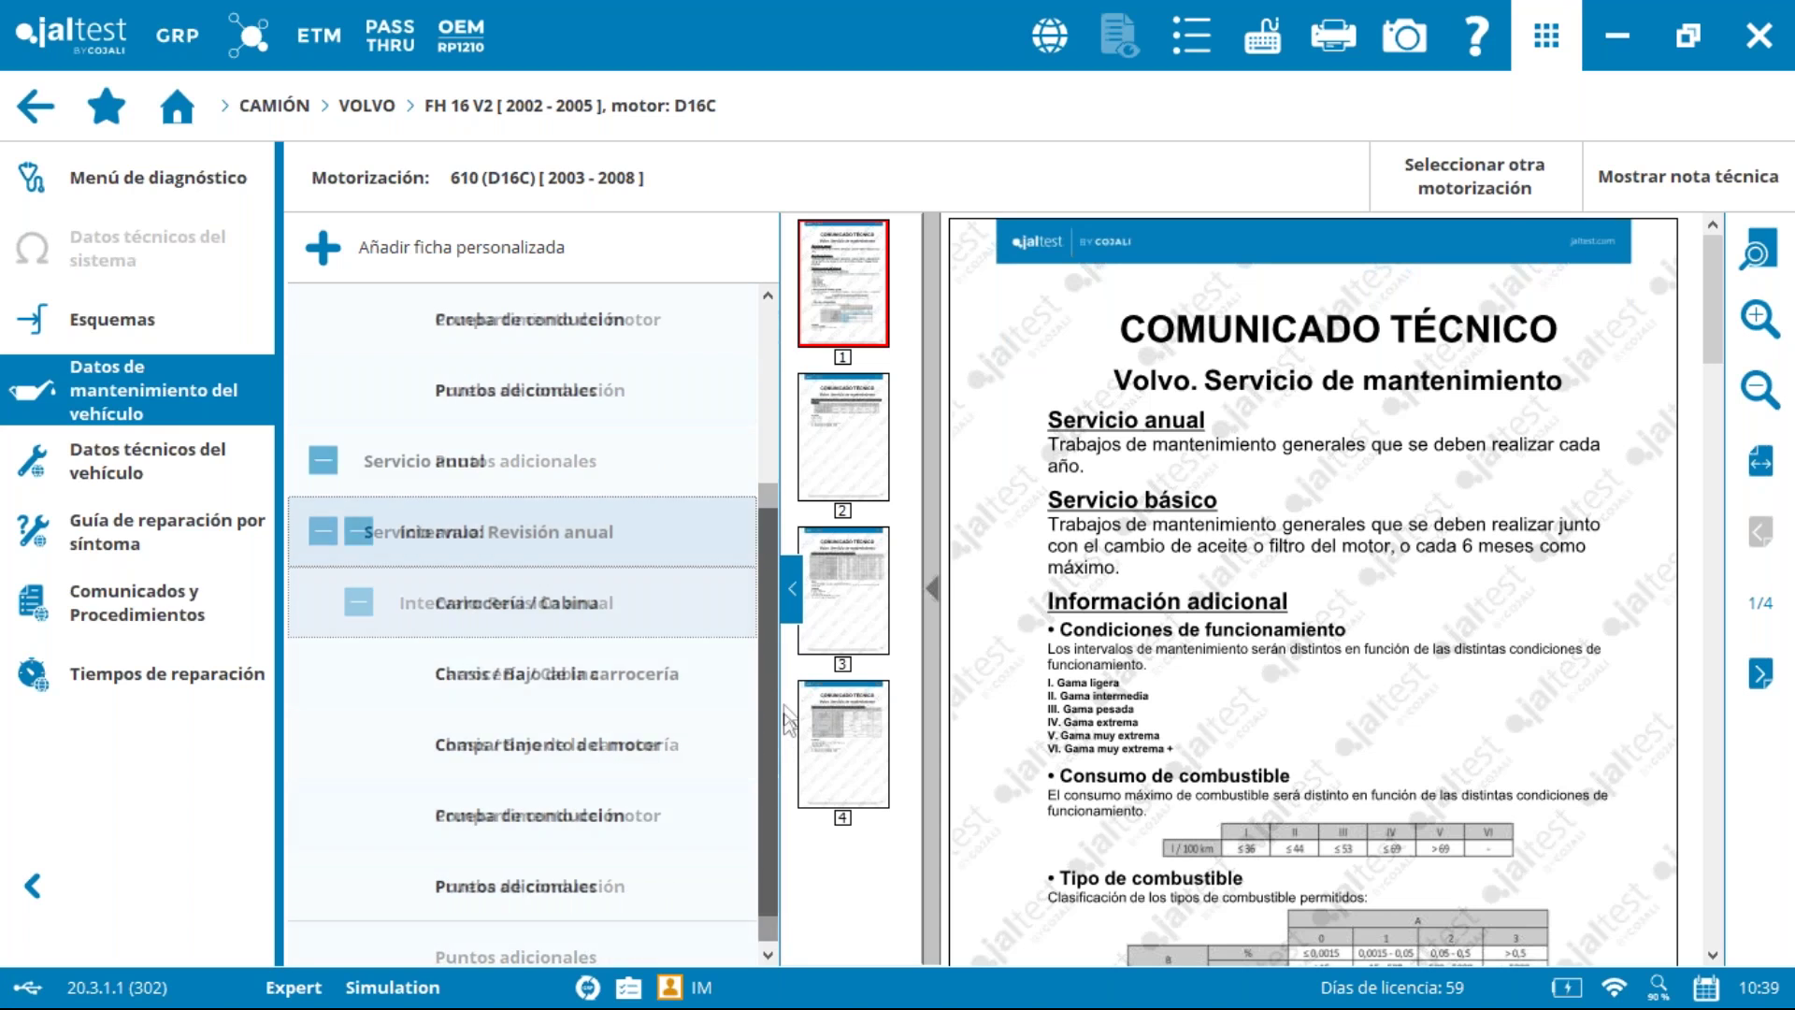
click(542, 602)
Step: Tick the cab tilt, fault-code reading and warning-lights checks, marking the warning-lights check done
click(821, 461)
click(822, 529)
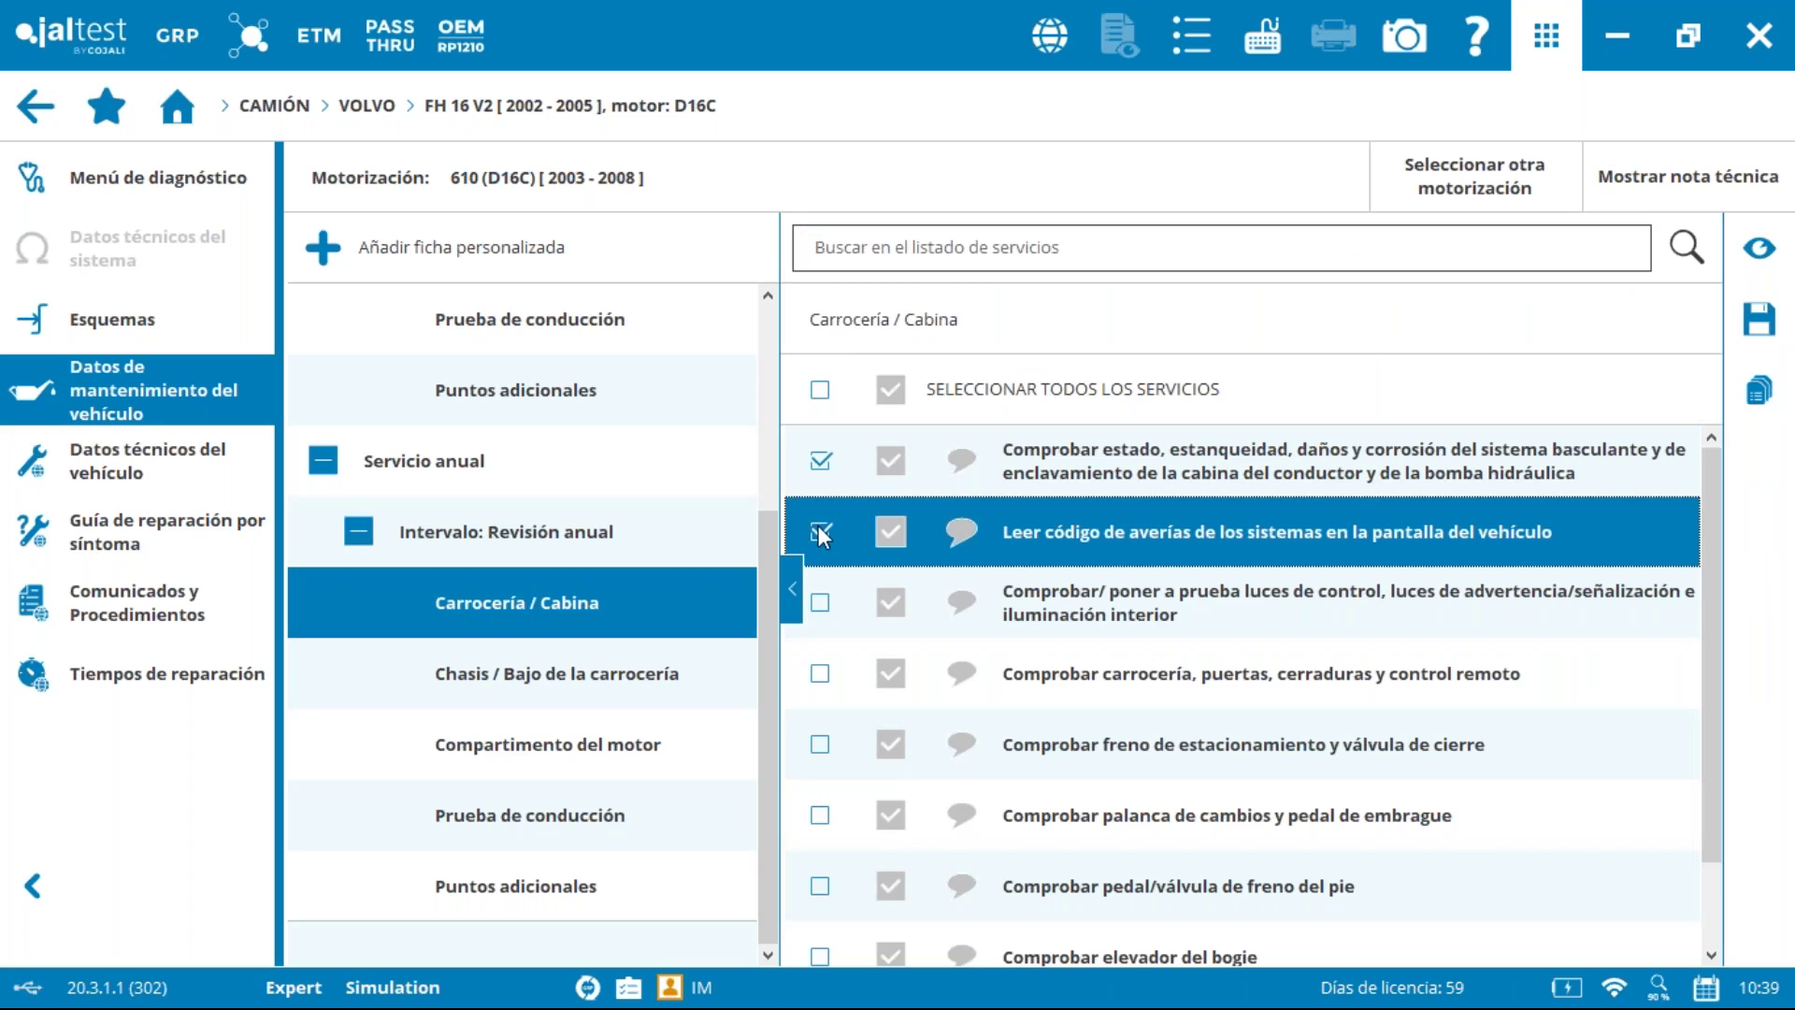
click(838, 602)
click(903, 595)
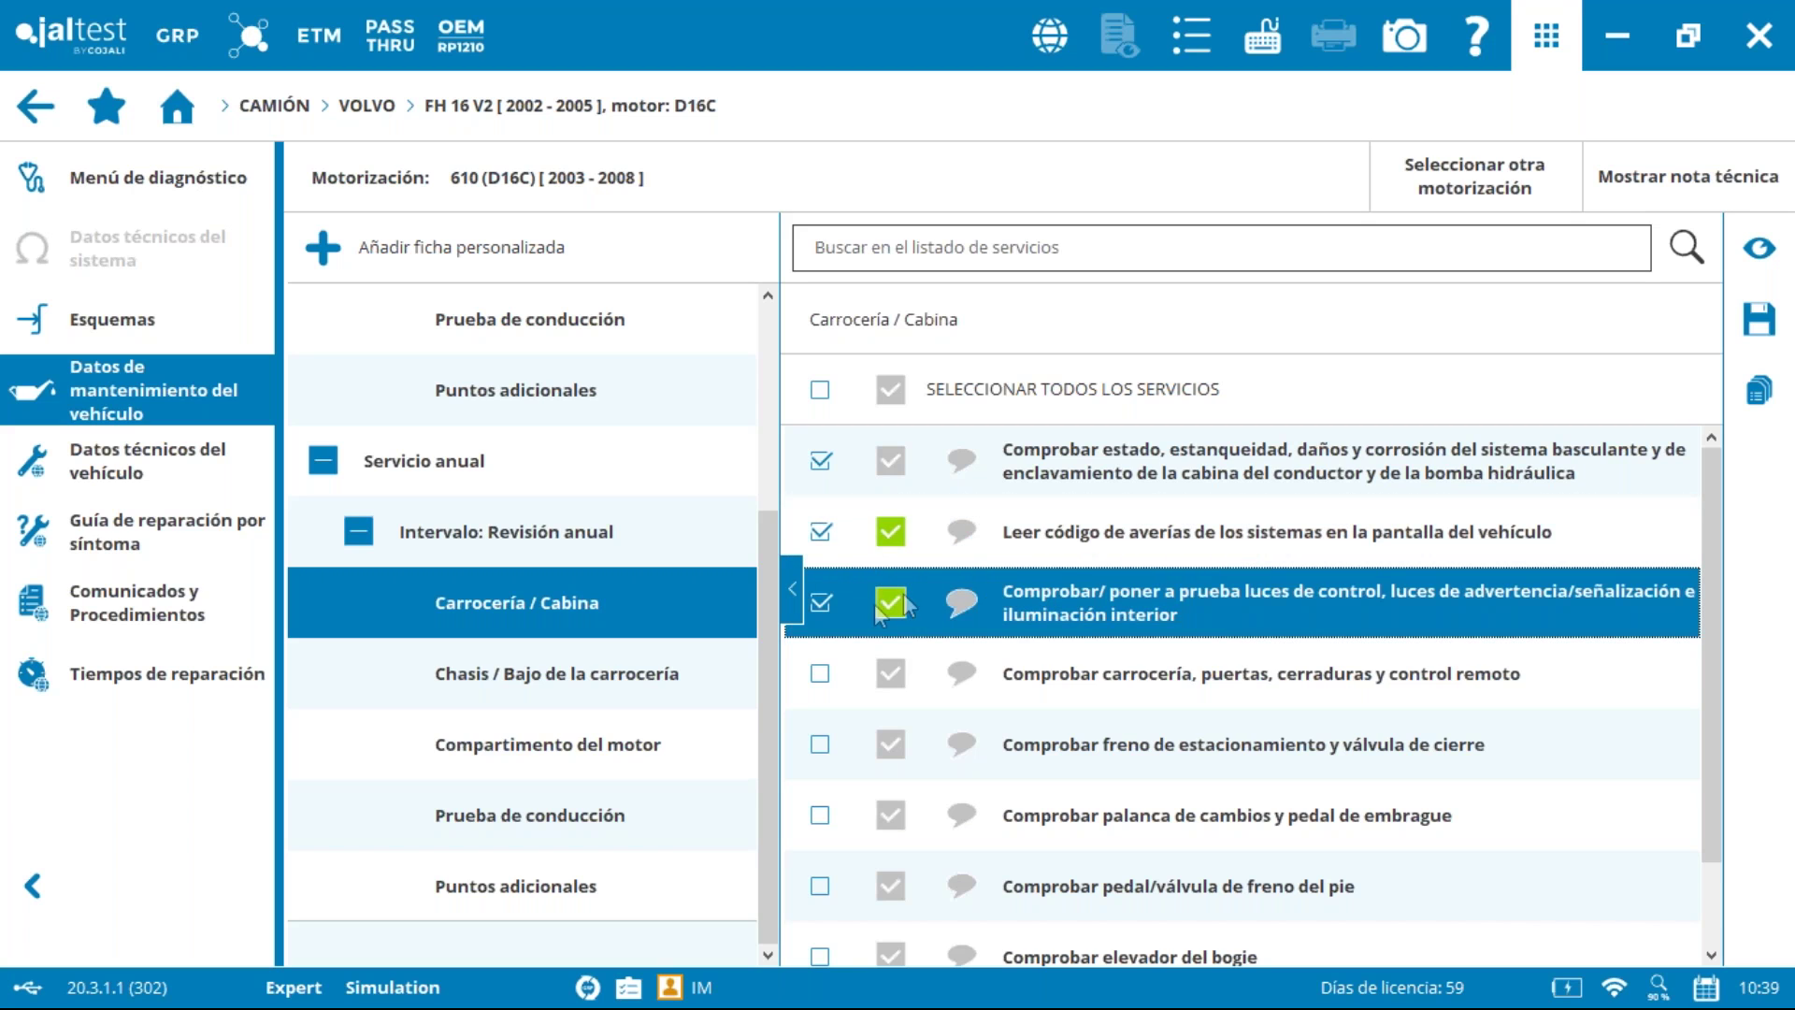
Step: In Compartimento del motor, tick the acoustic insulation check with comment 'notas', then preview the report
click(552, 746)
click(820, 531)
click(961, 531)
text(notas)
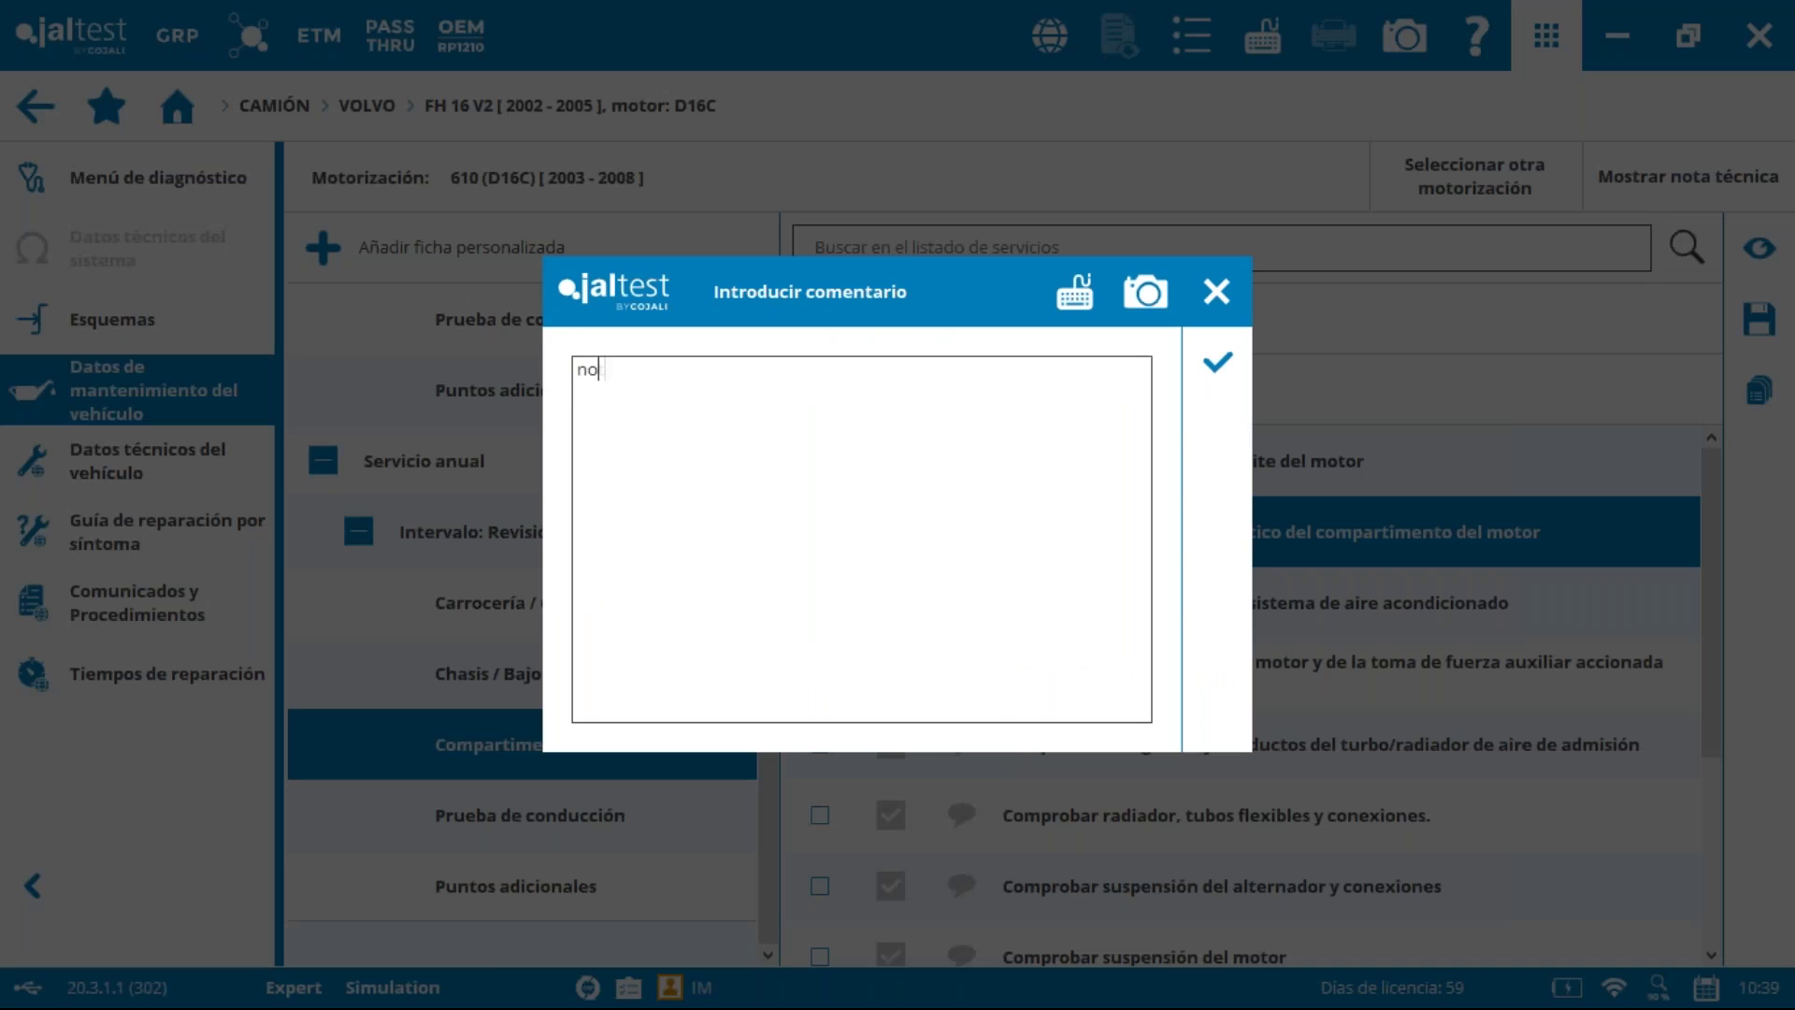
click(1215, 367)
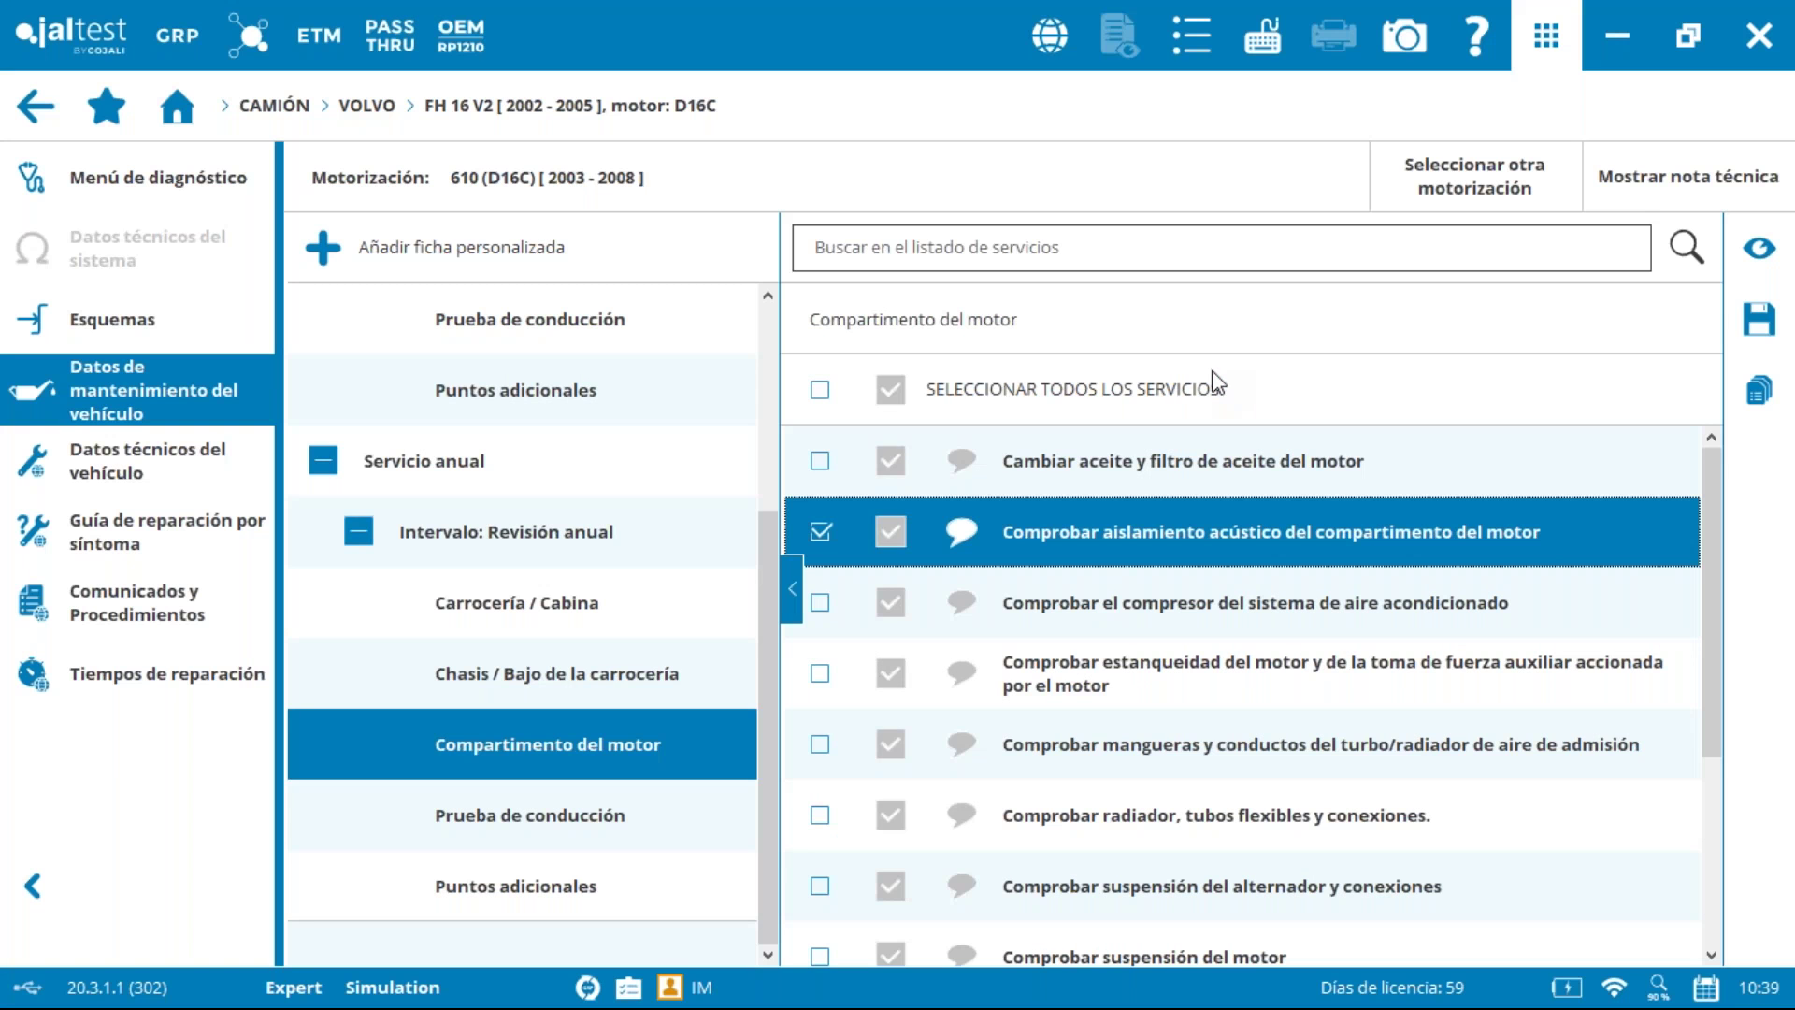
click(1758, 248)
scroll(1703, 218, down, 1)
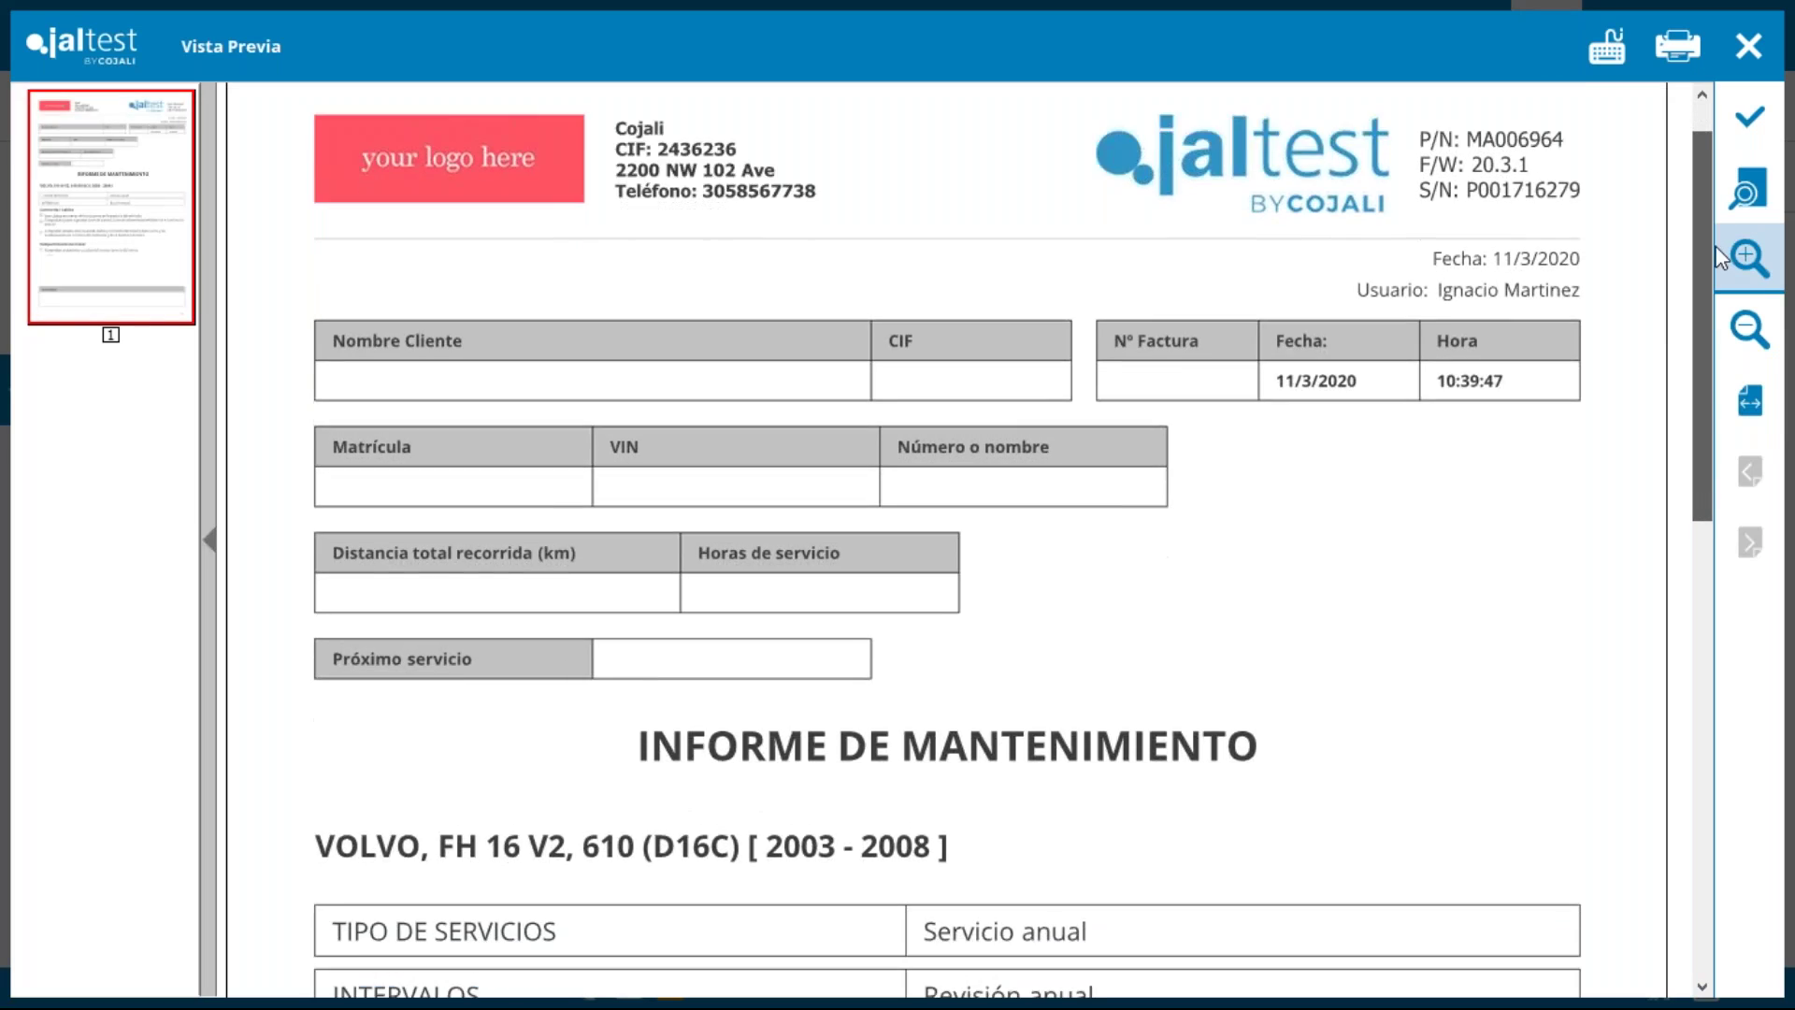
drag(1716, 276, 1725, 552)
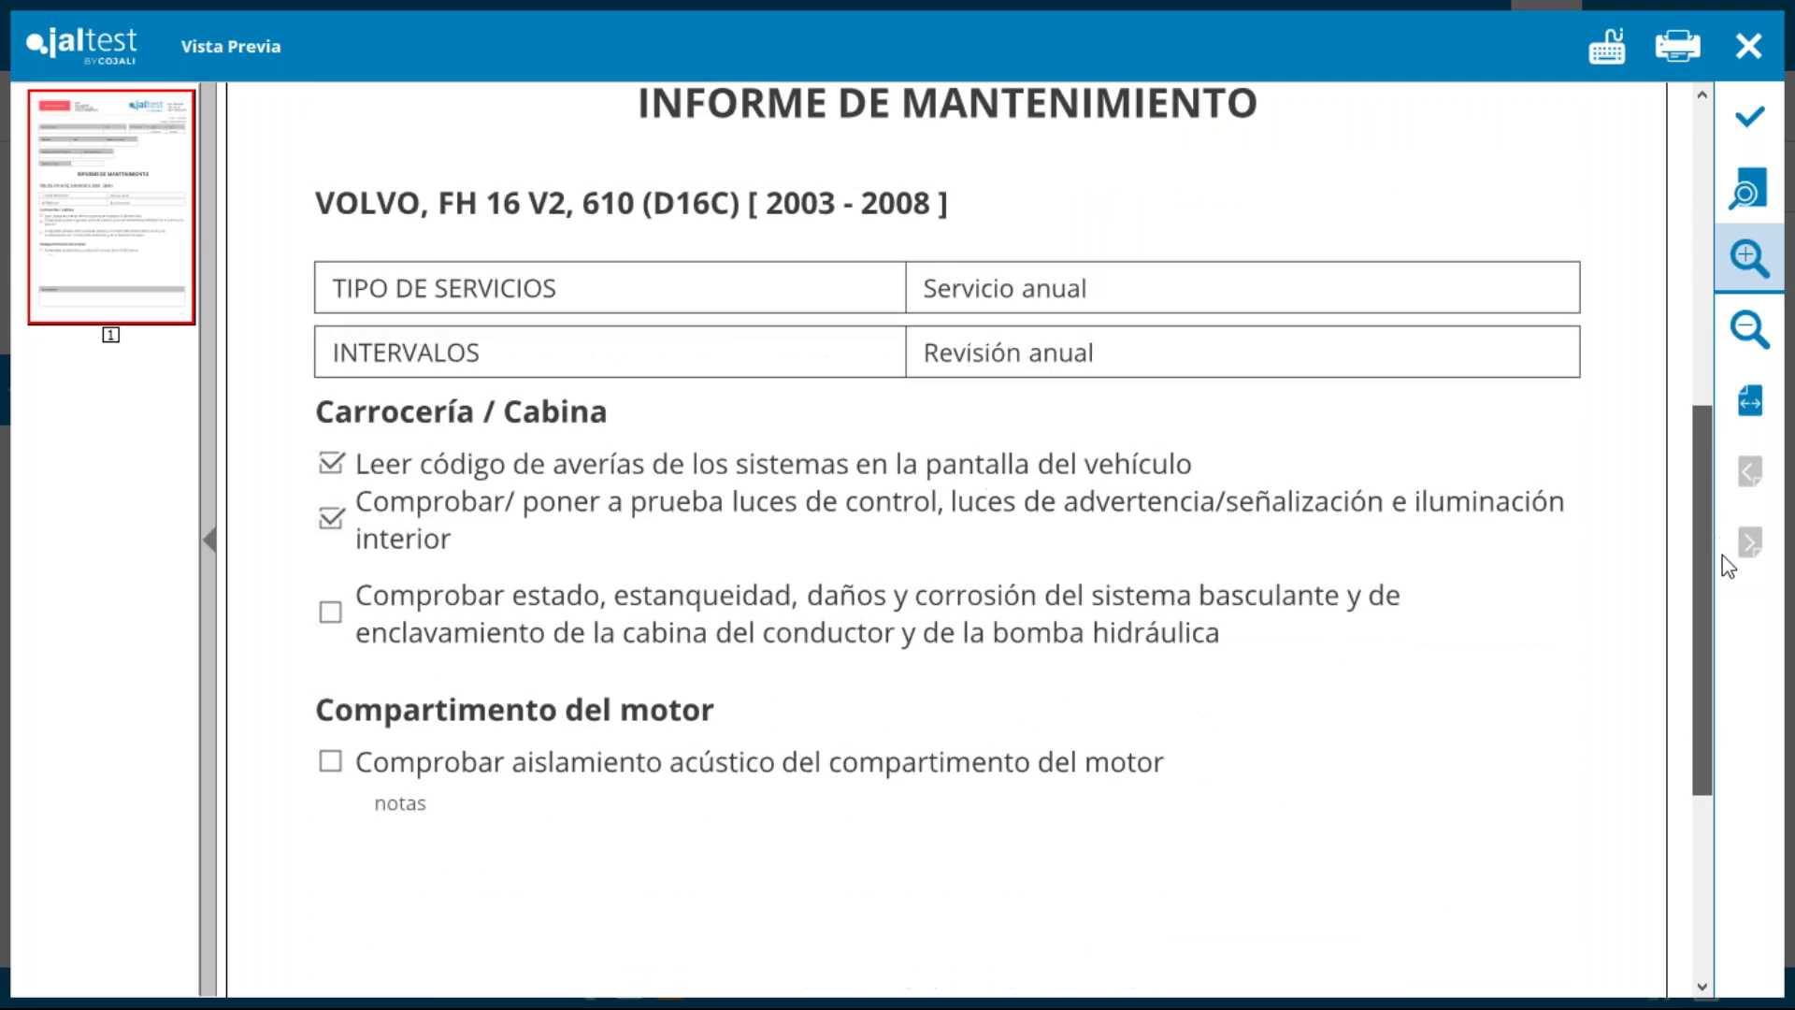
drag(1688, 640, 1695, 682)
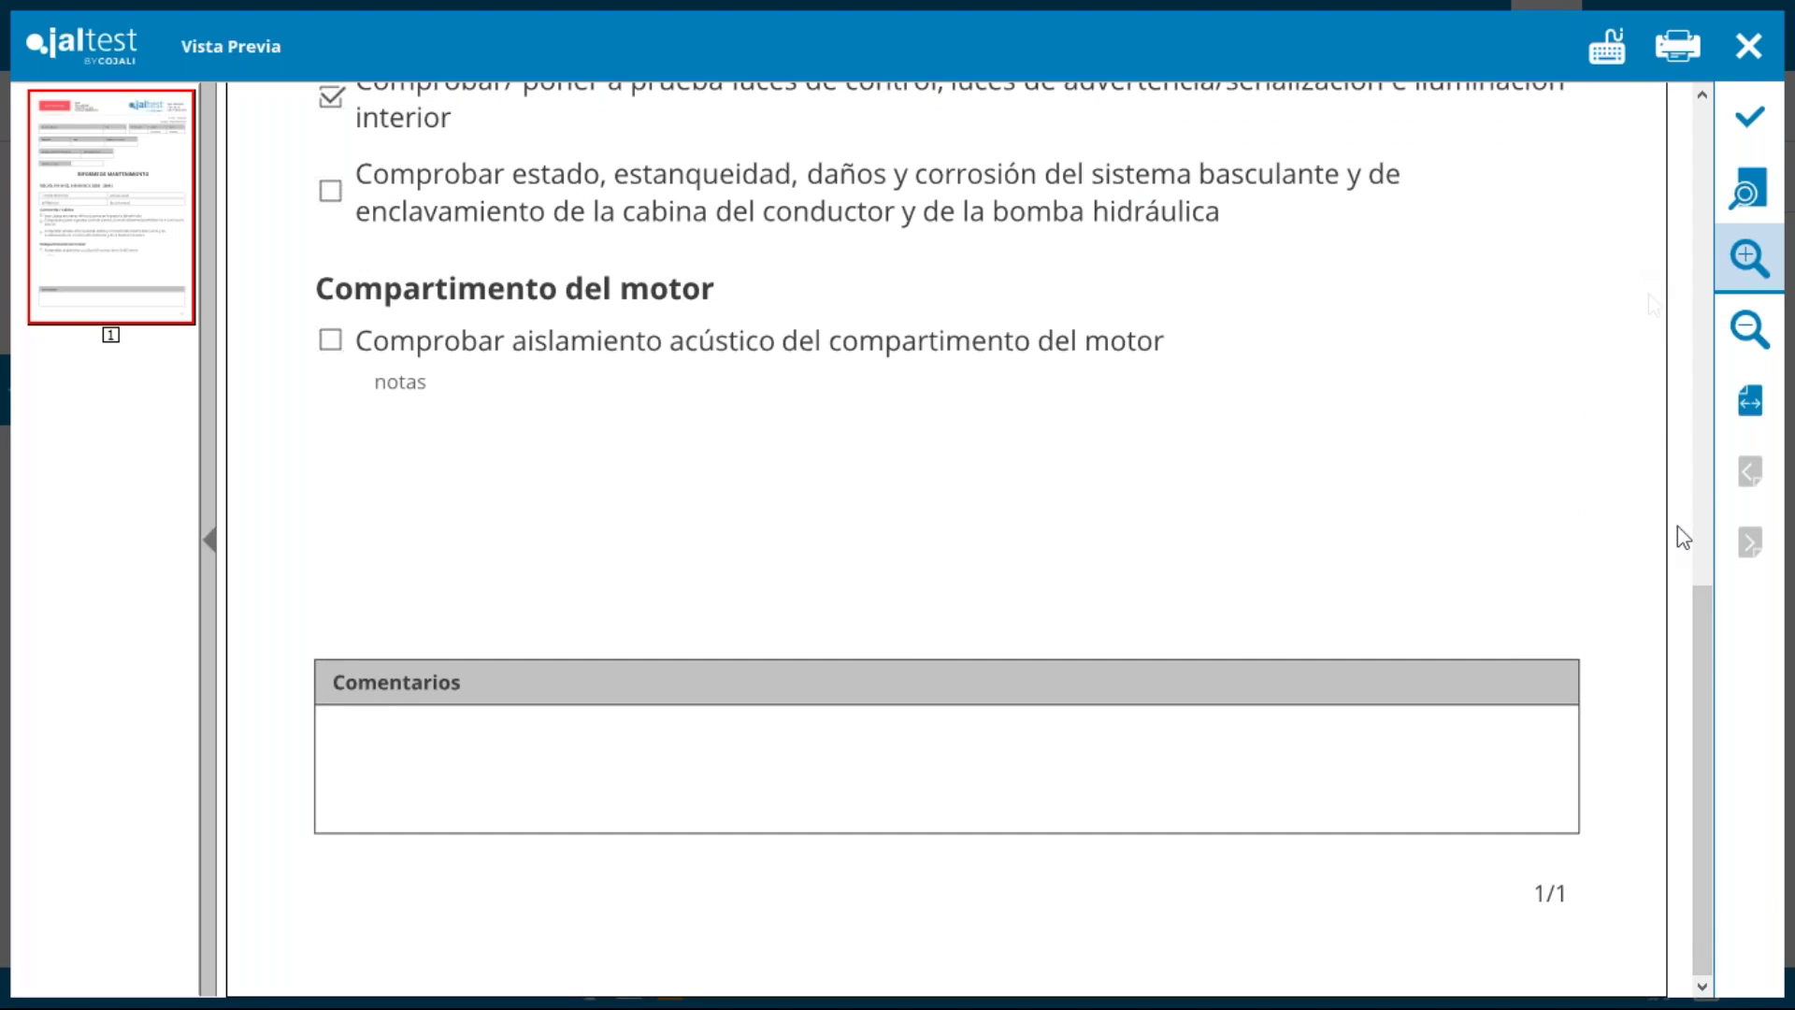
drag(1702, 873, 1688, 655)
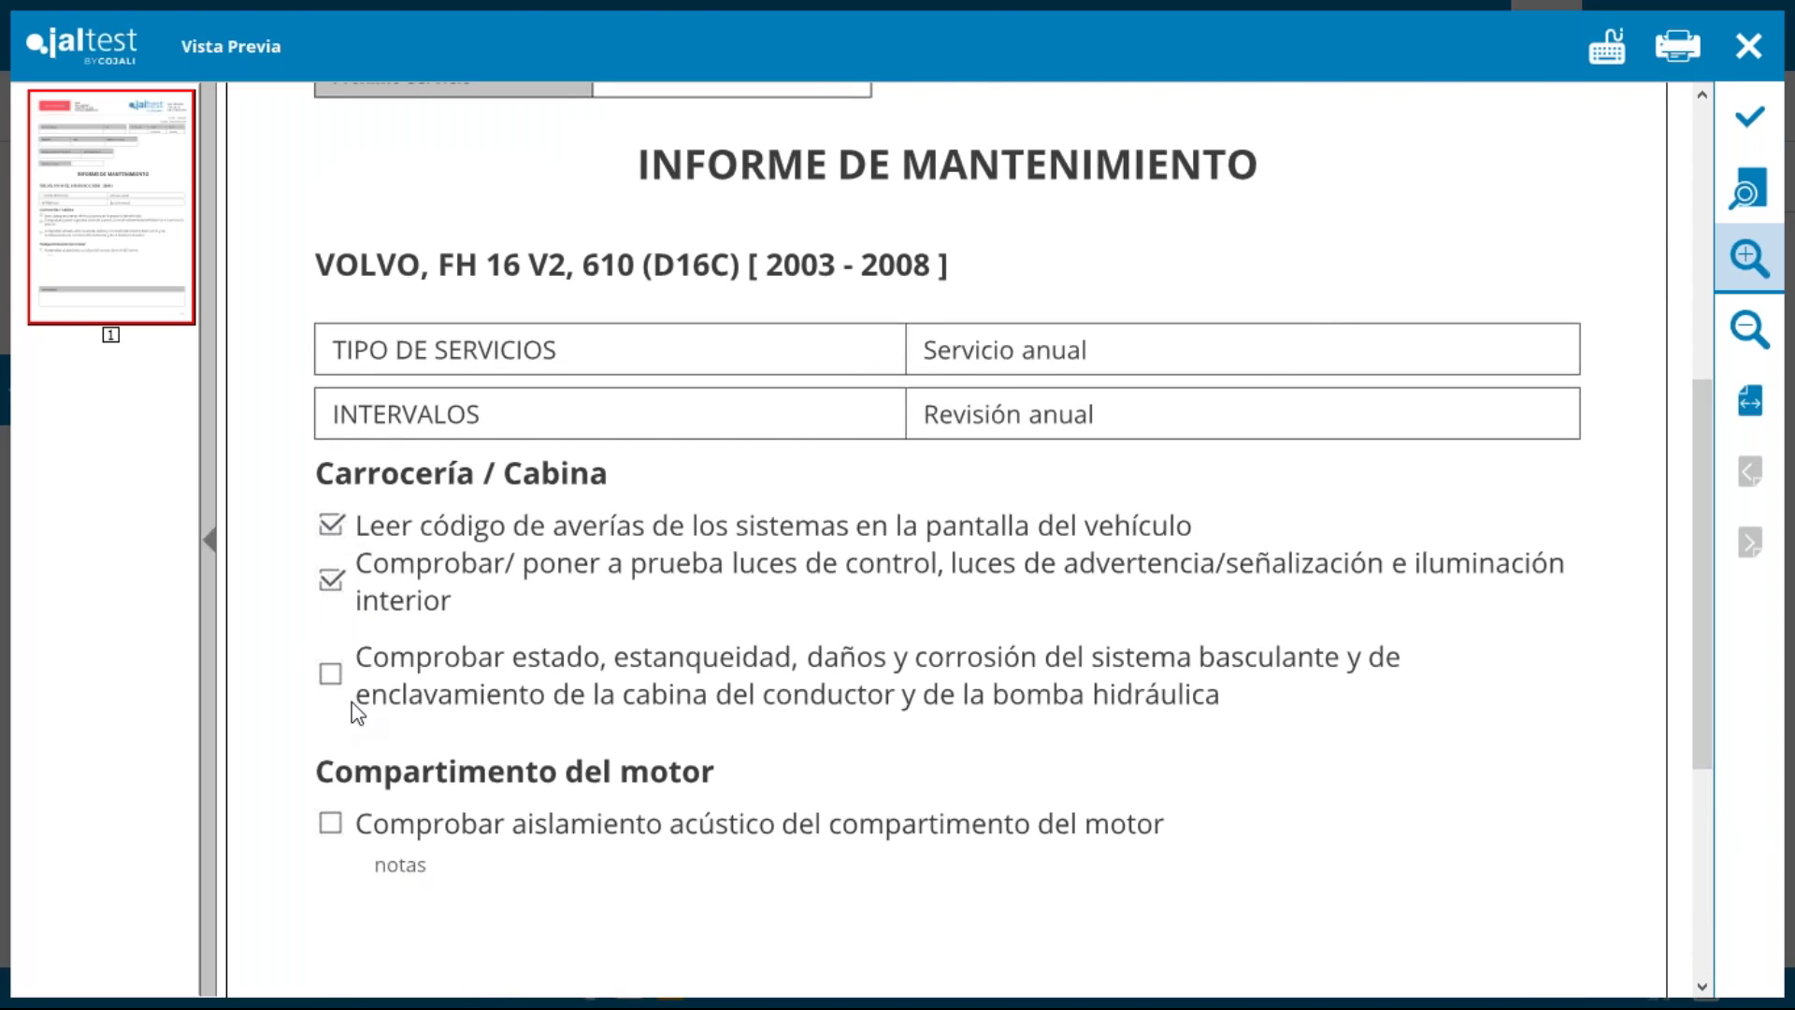
click(1749, 46)
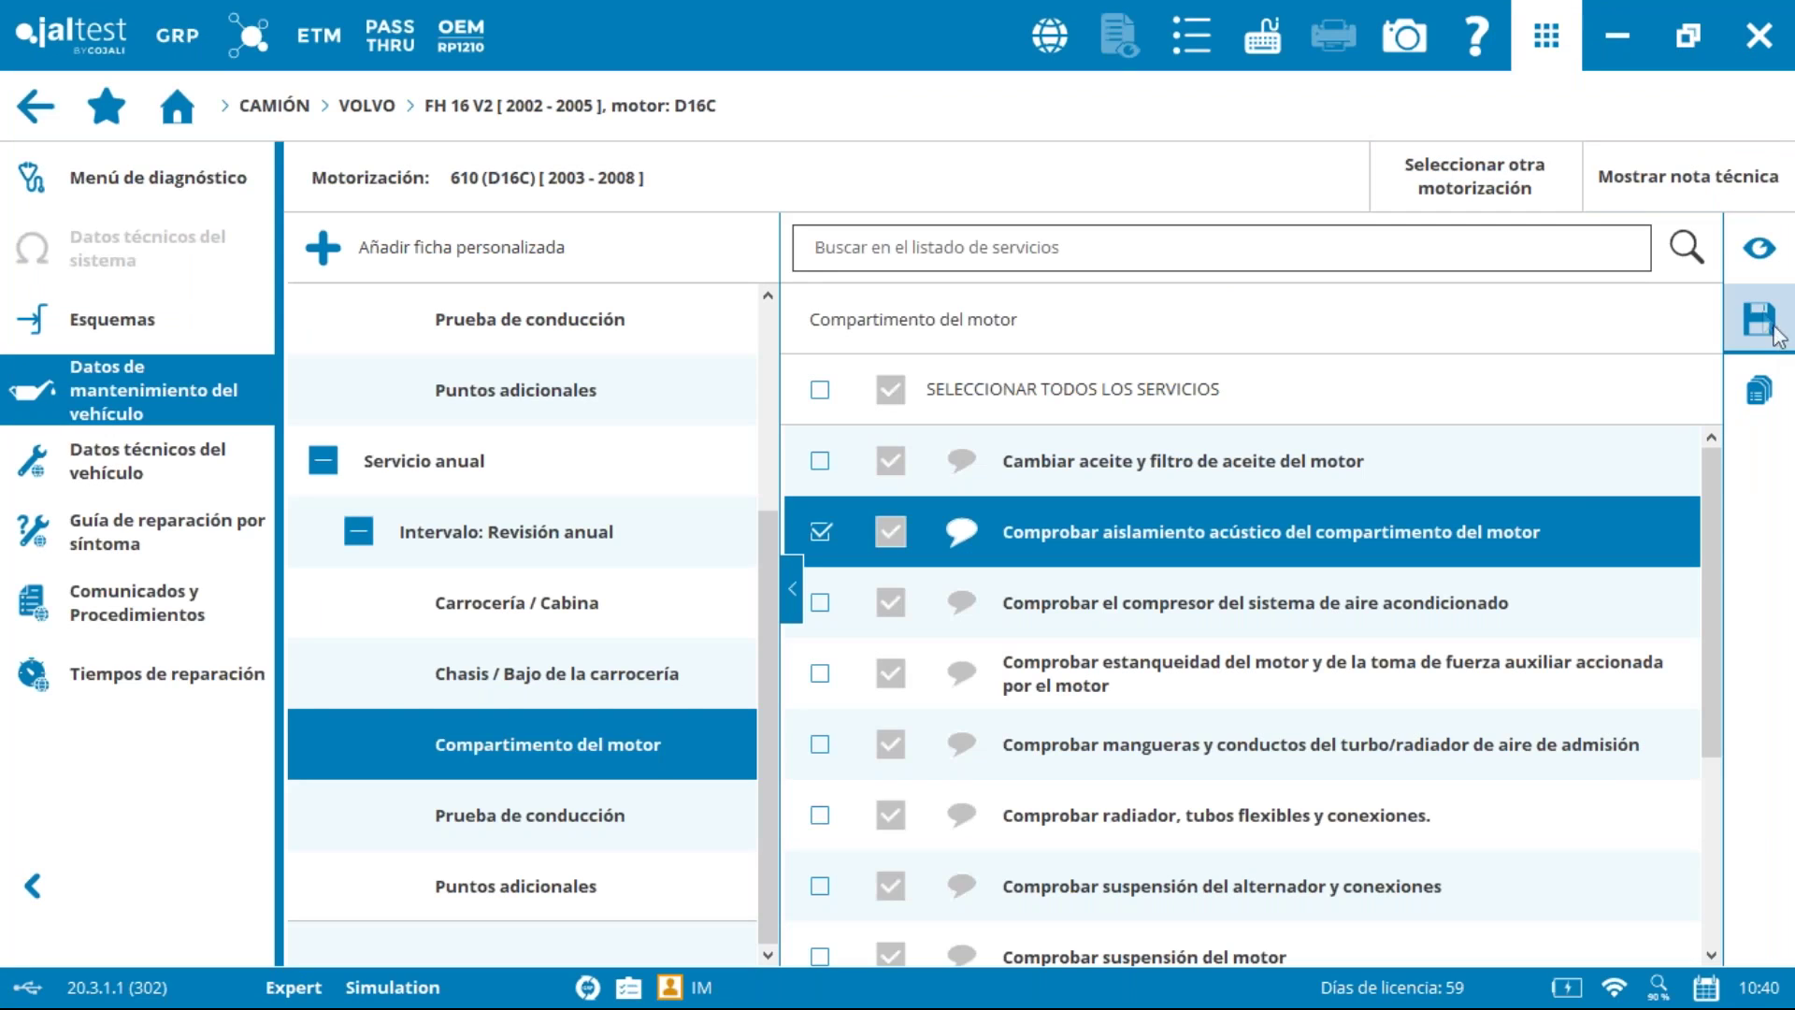
Step: Start saving the maintenance report and enter 'Comentarios' in its comments section
click(1761, 320)
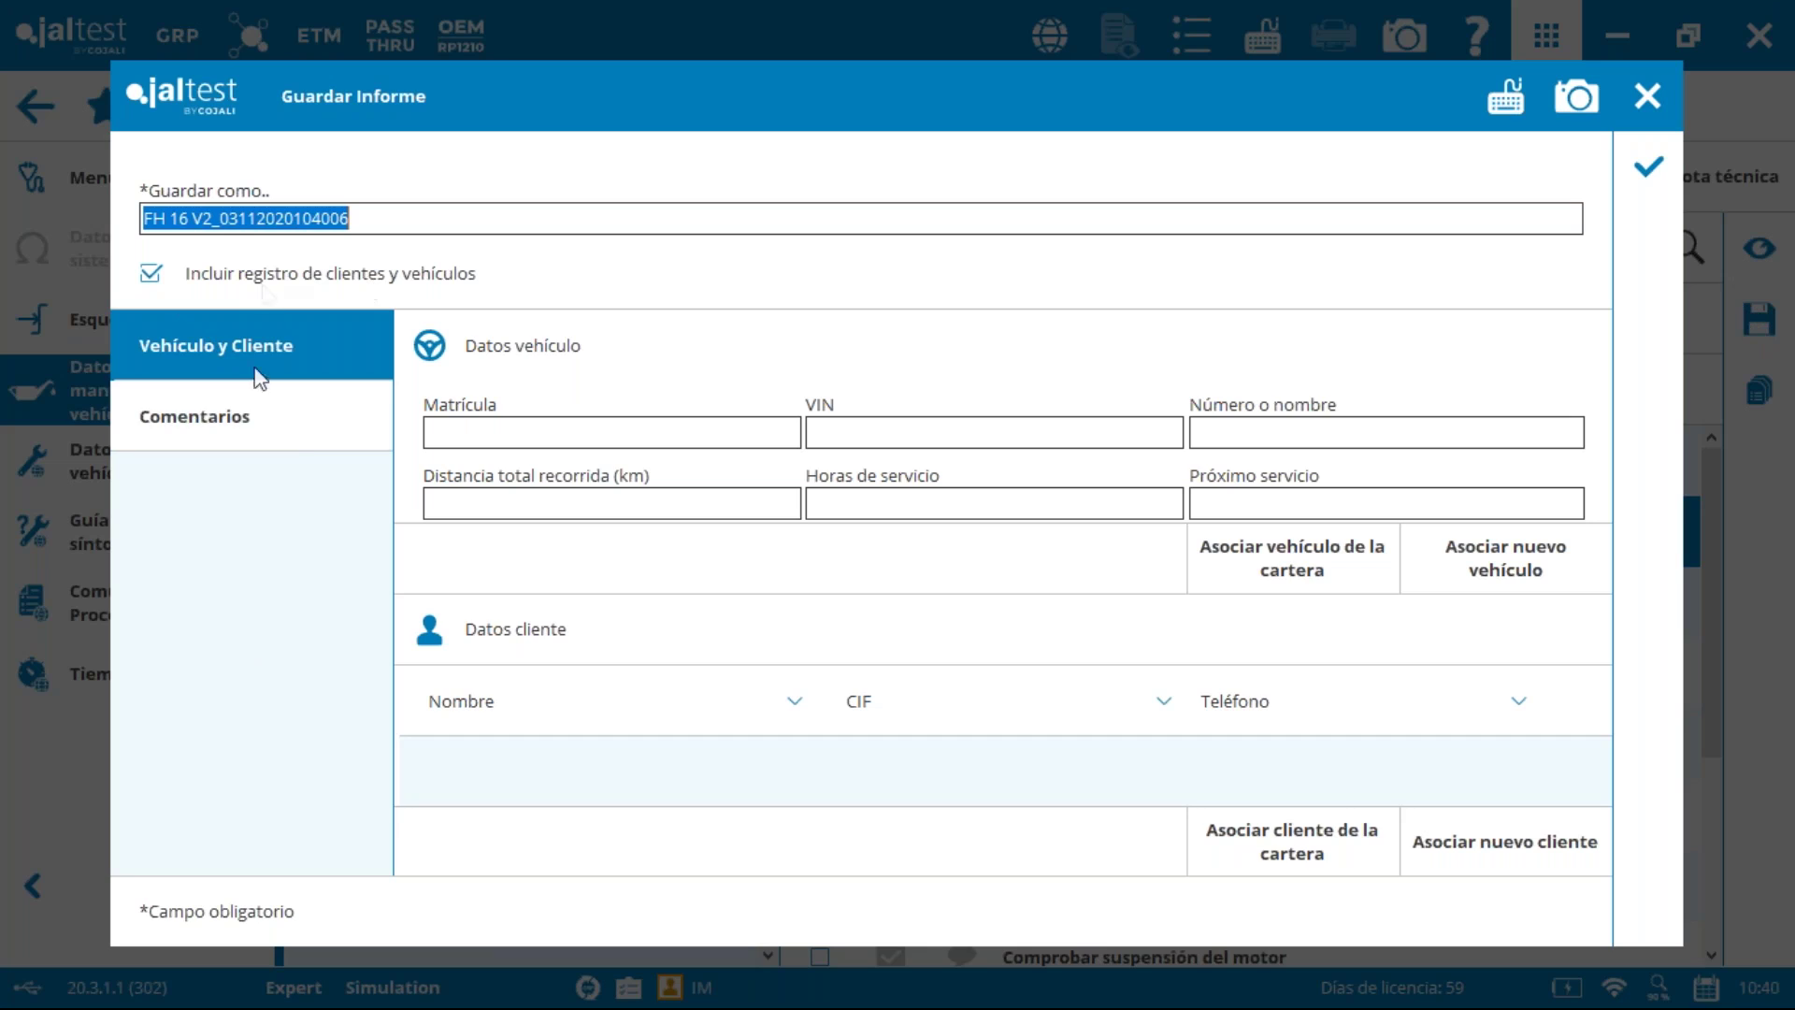
click(234, 415)
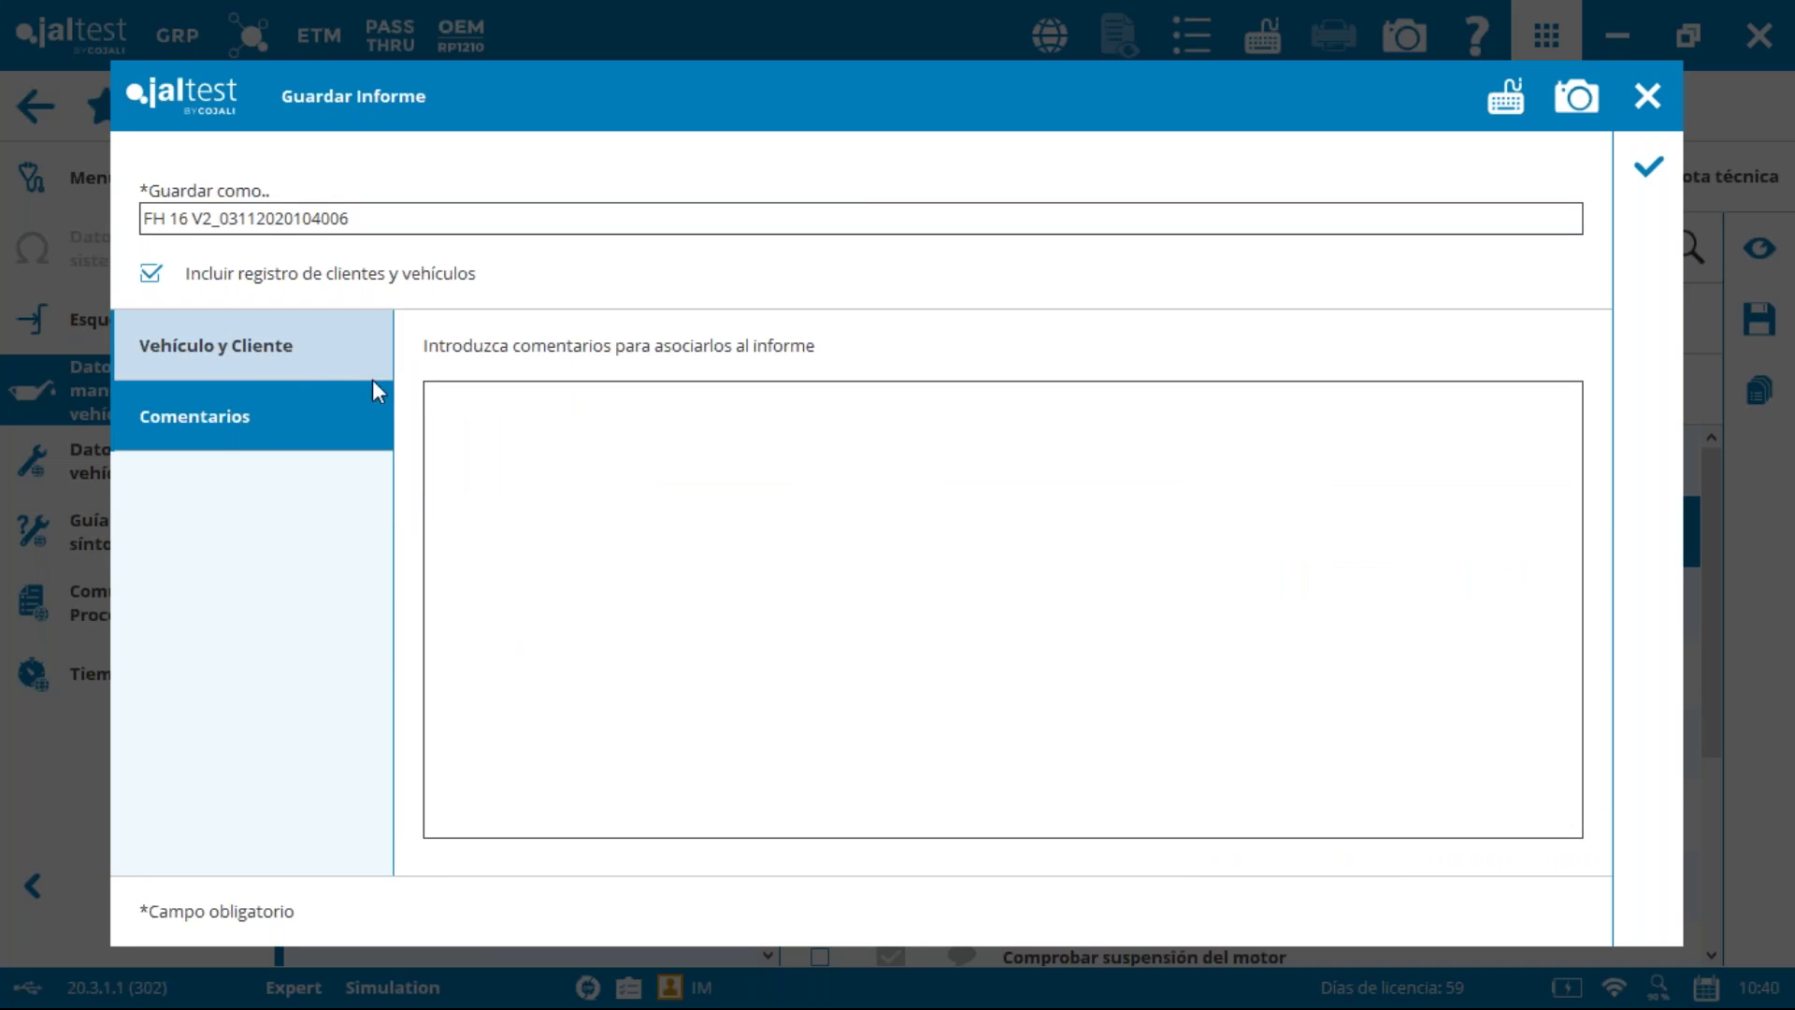
text(Conmen)
key(BackSpace)
key(BackSpace)
key(BackSpace)
text(mentarios)
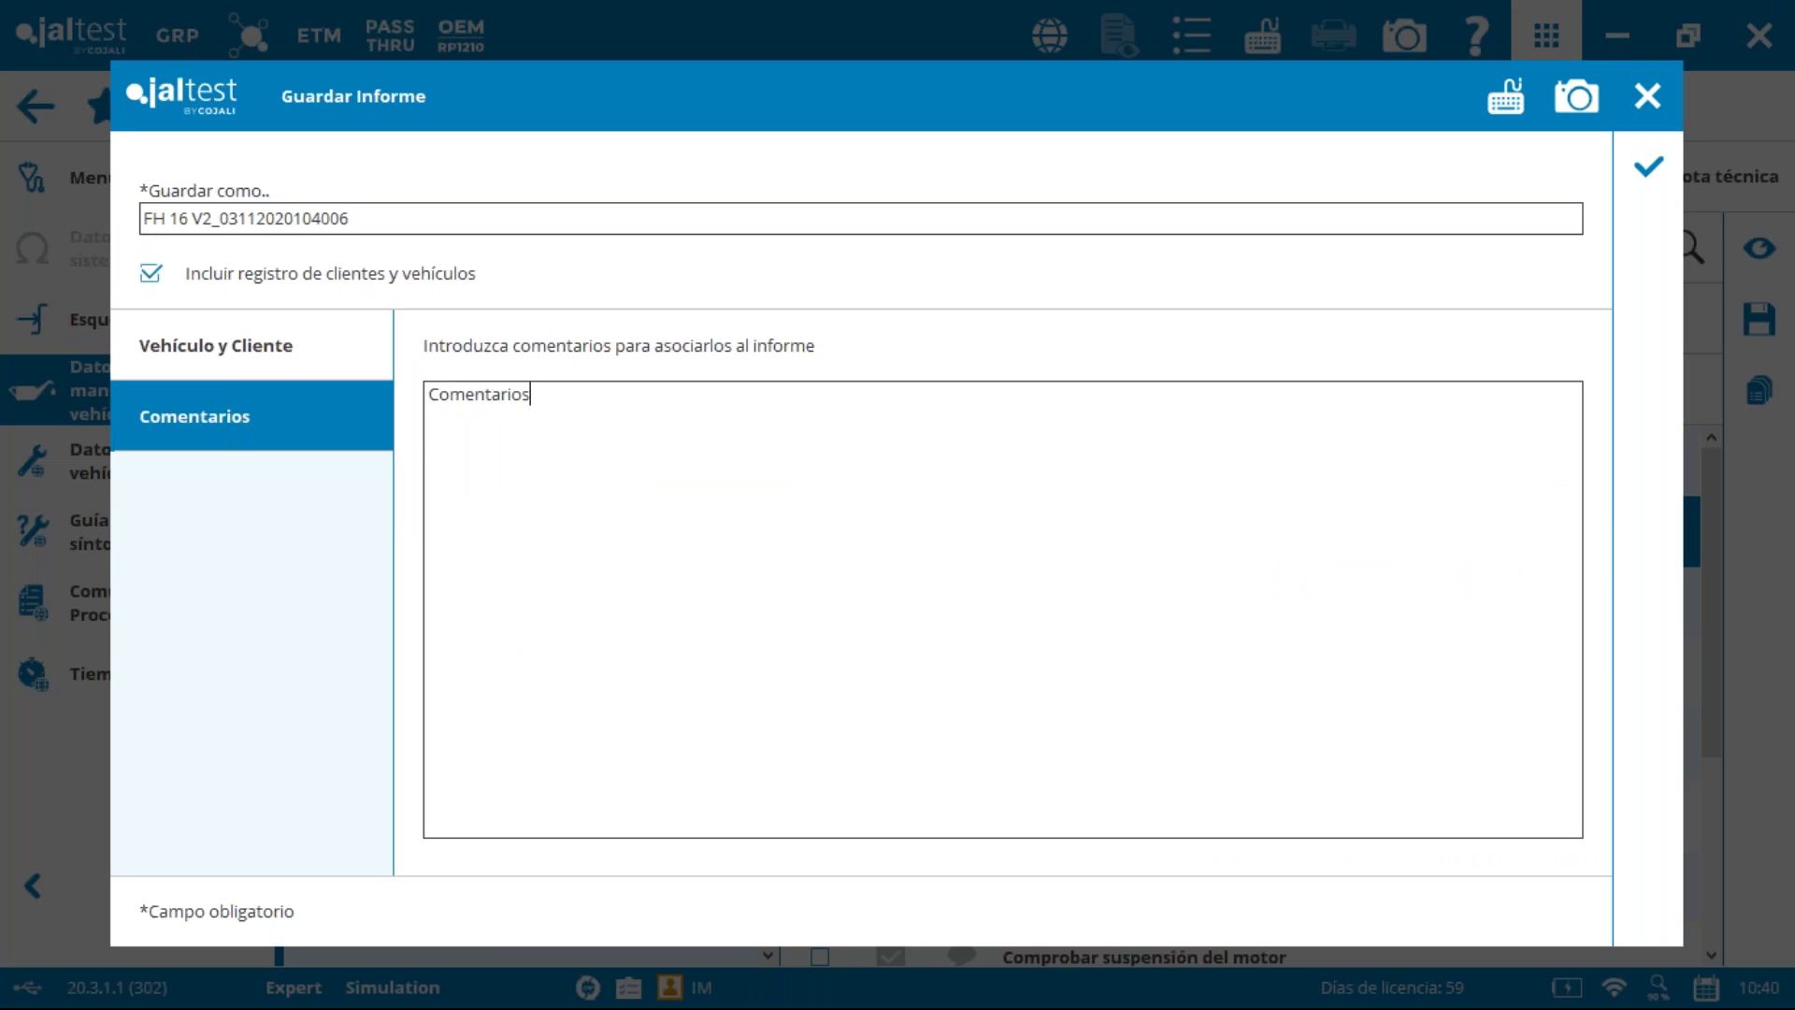
Step: Back in Vehículo y Cliente, pick a client from the saved client portfolio
click(209, 348)
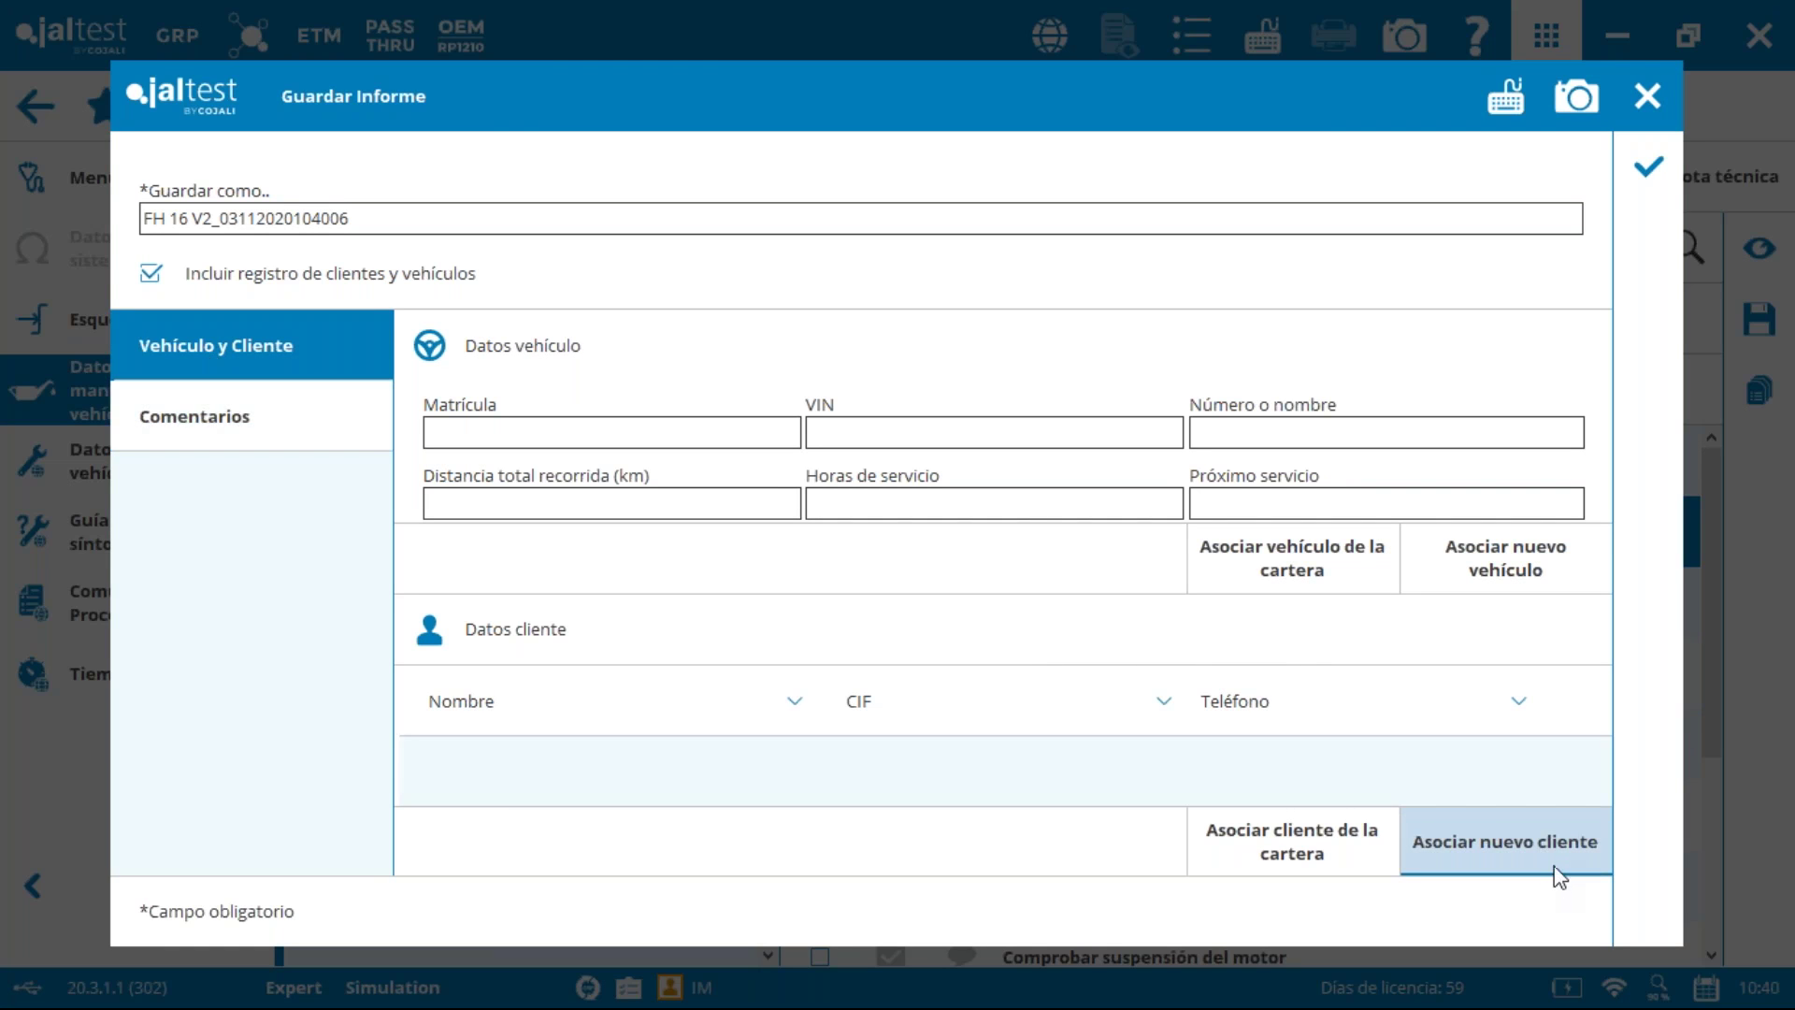
click(1350, 848)
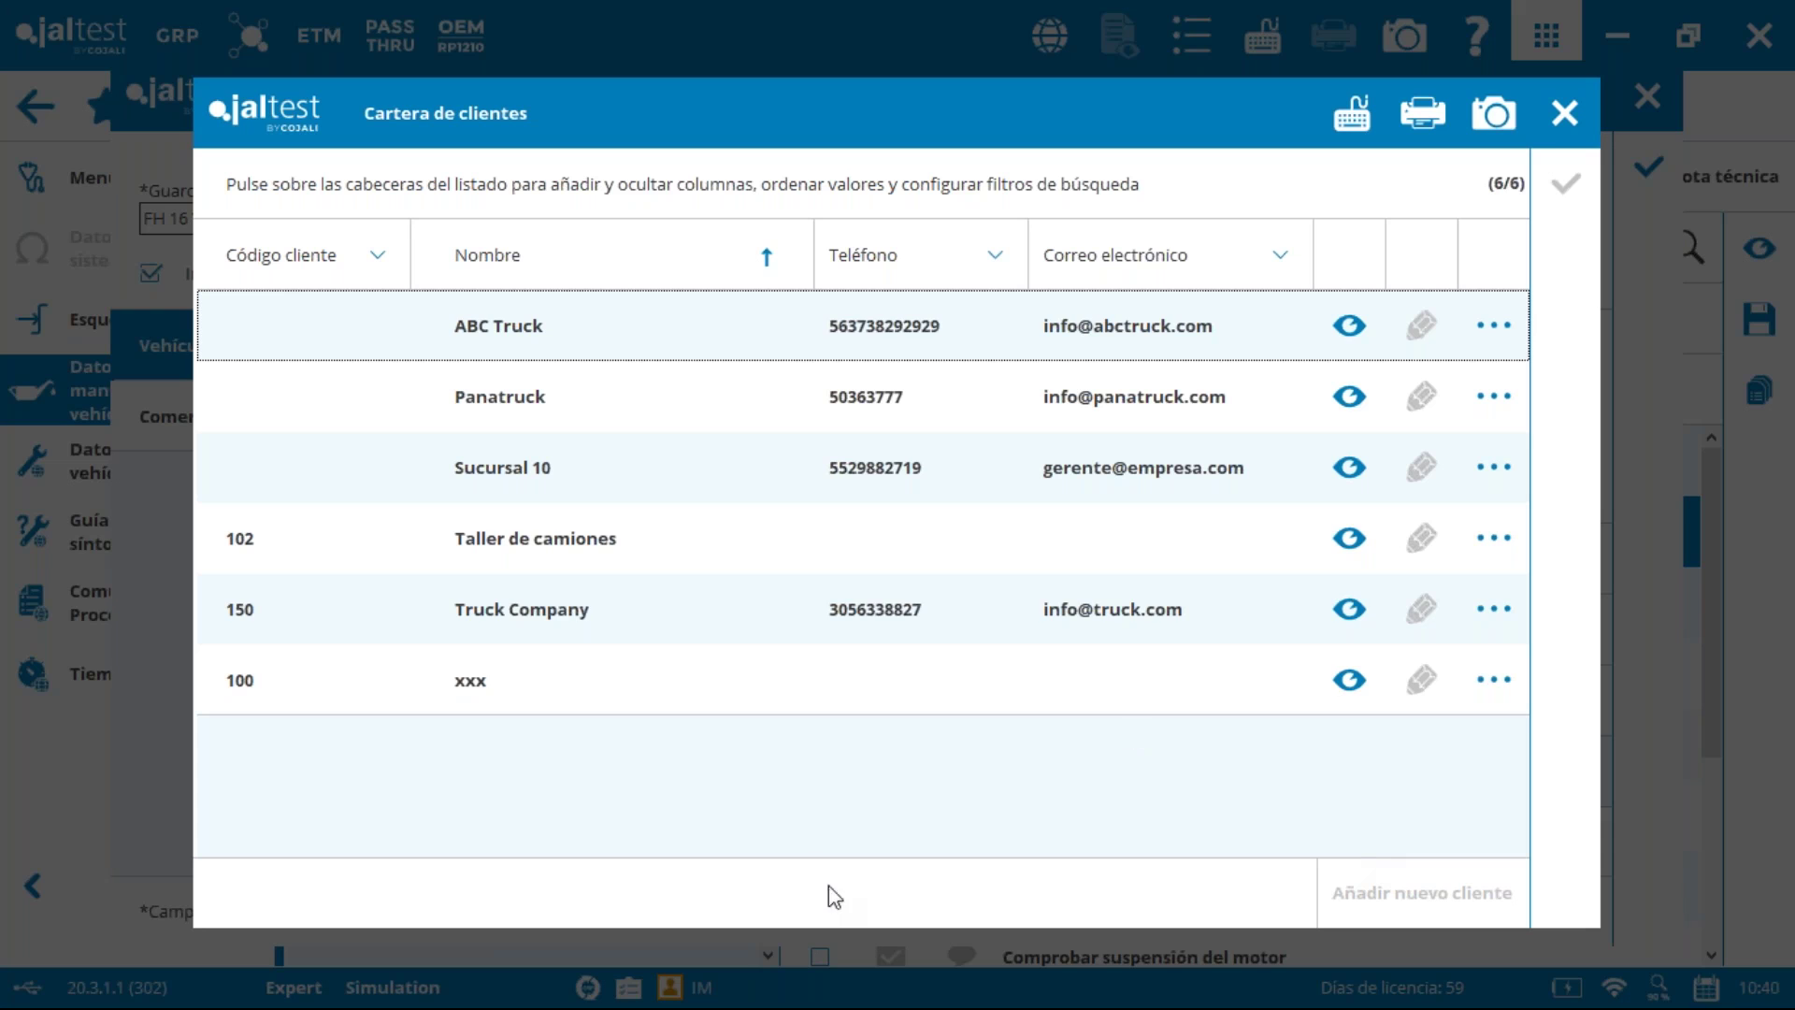
click(548, 617)
Step: Confirm the chosen client, then return to Jaltest GRP and open its Informes section
click(1565, 183)
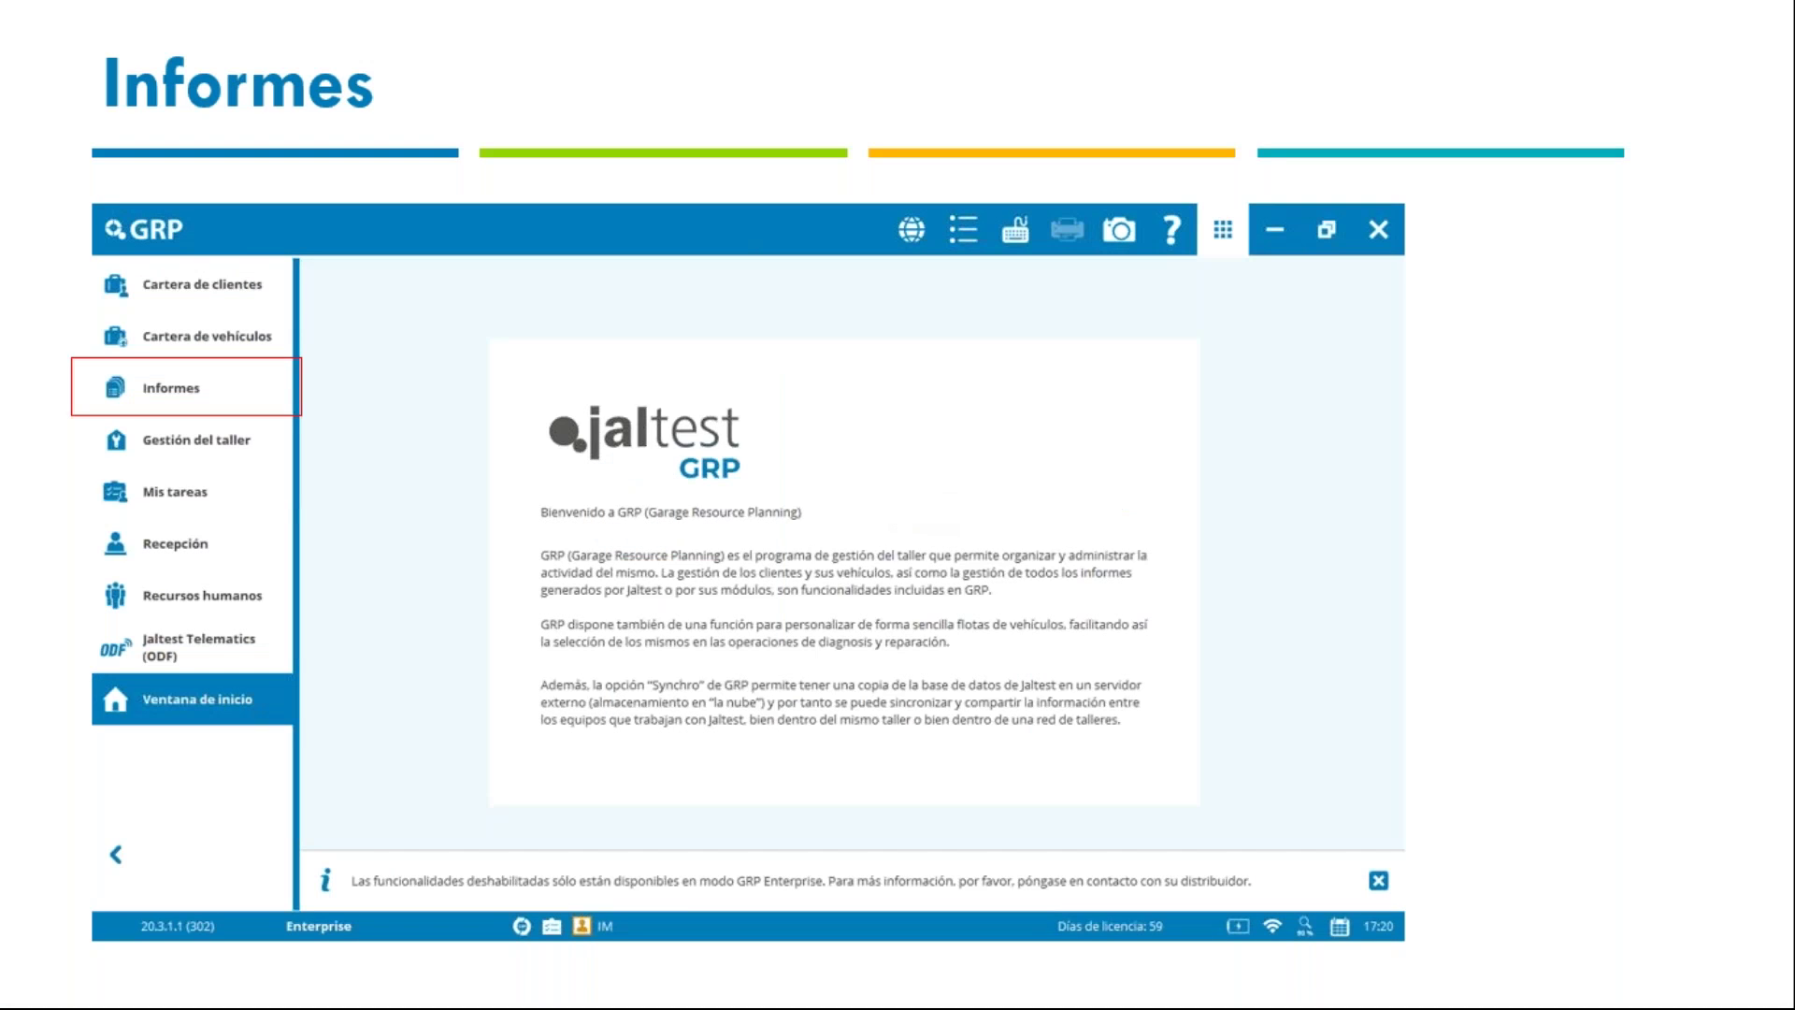
key(alt+Tab)
key(super+e)
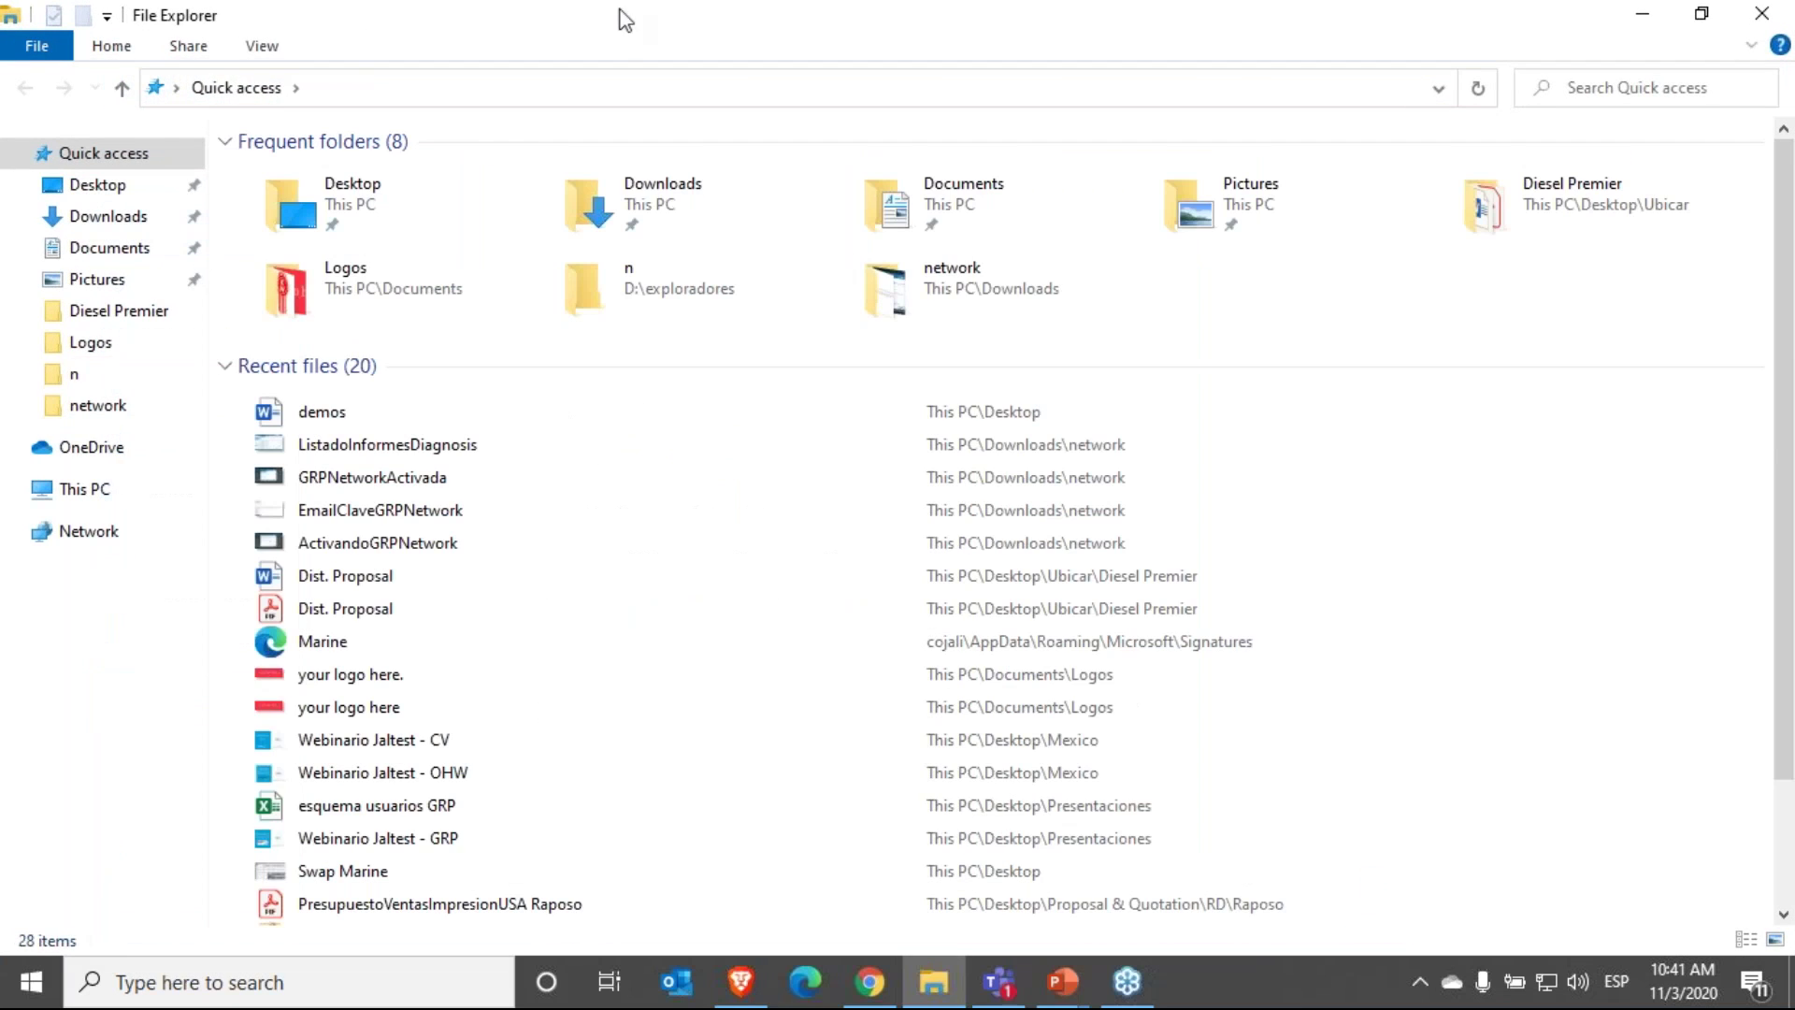
key(alt+Tab)
key(alt+Tab)
click(148, 256)
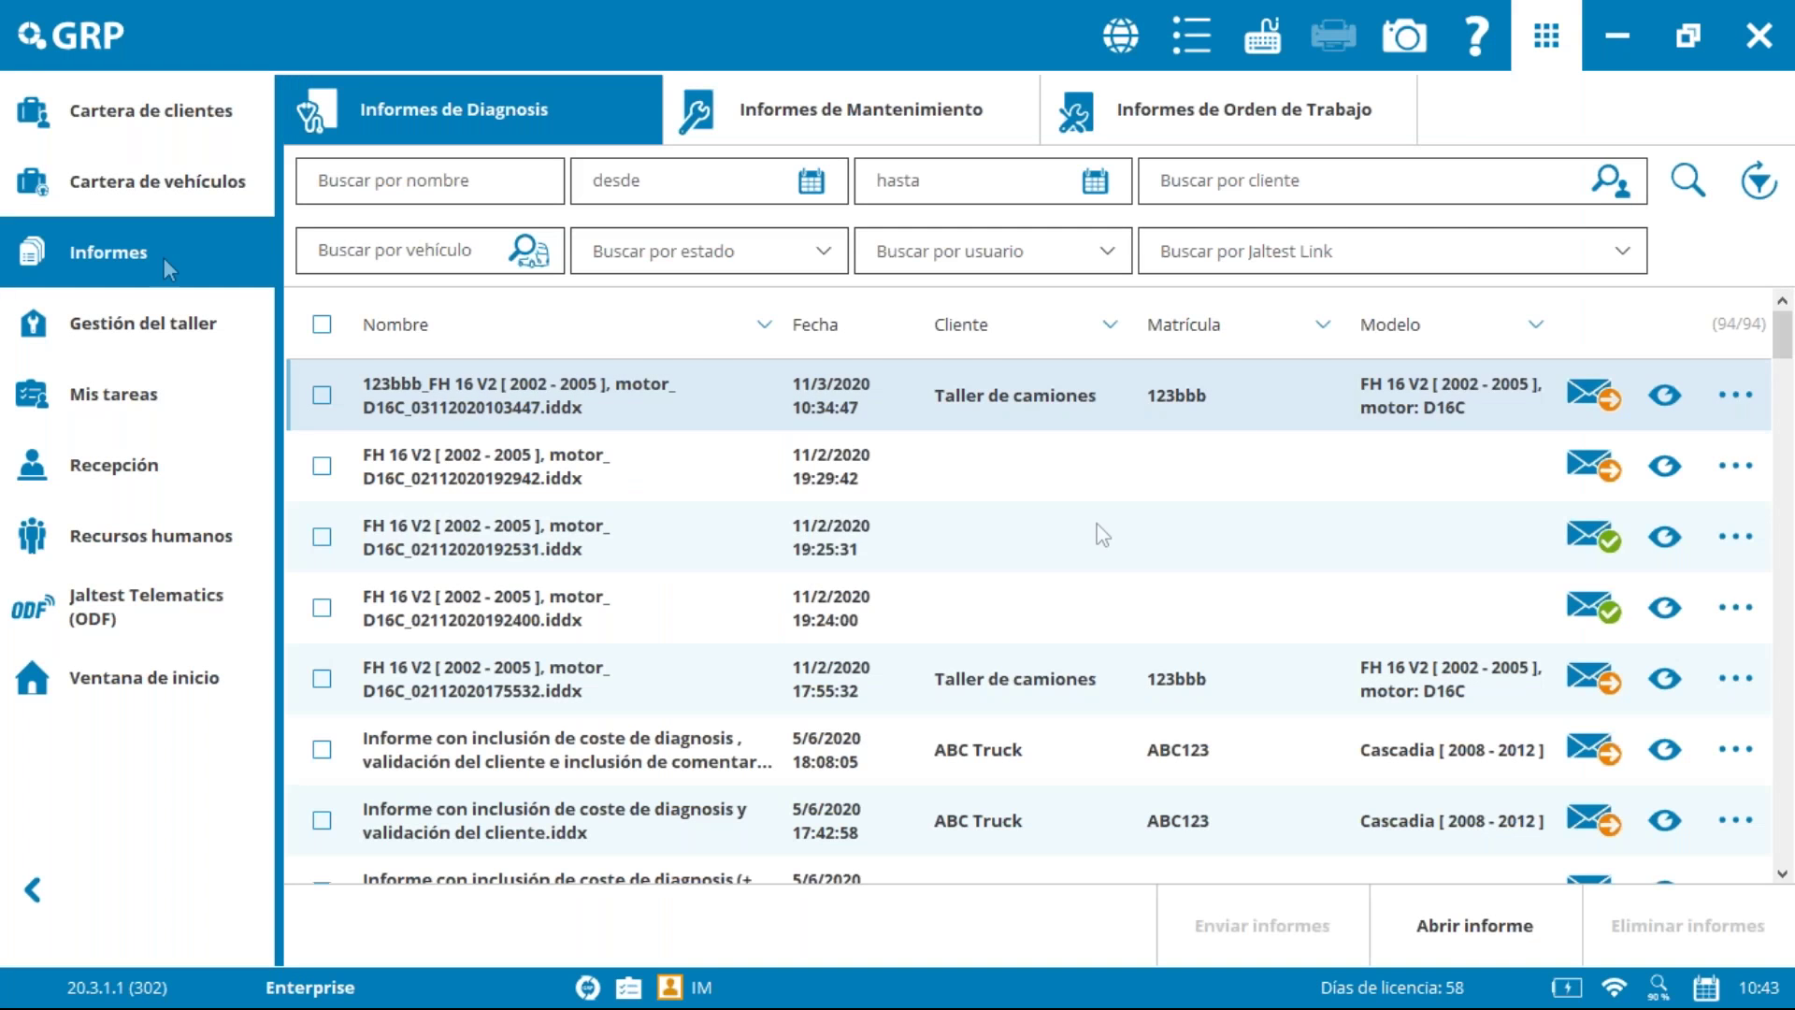
Step: Verify the new FH 16 V2 maintenance report is listed, then open Gestión del taller's work orders
click(827, 110)
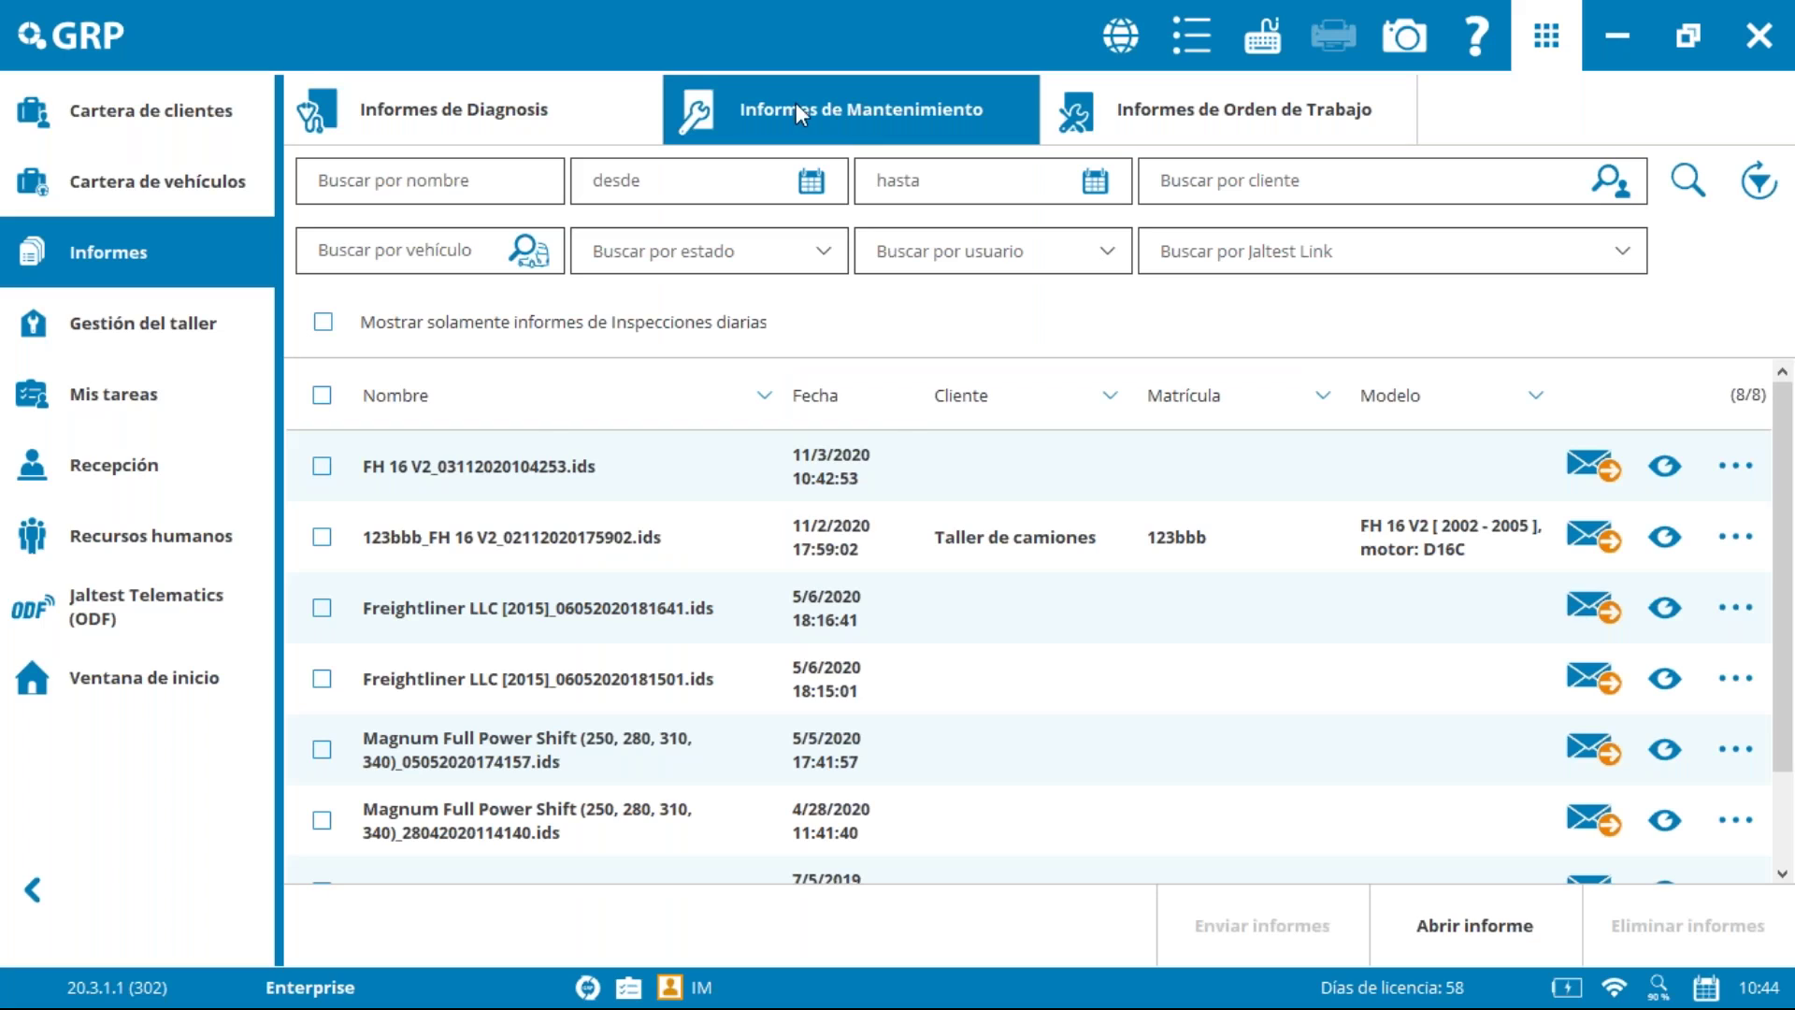
click(858, 478)
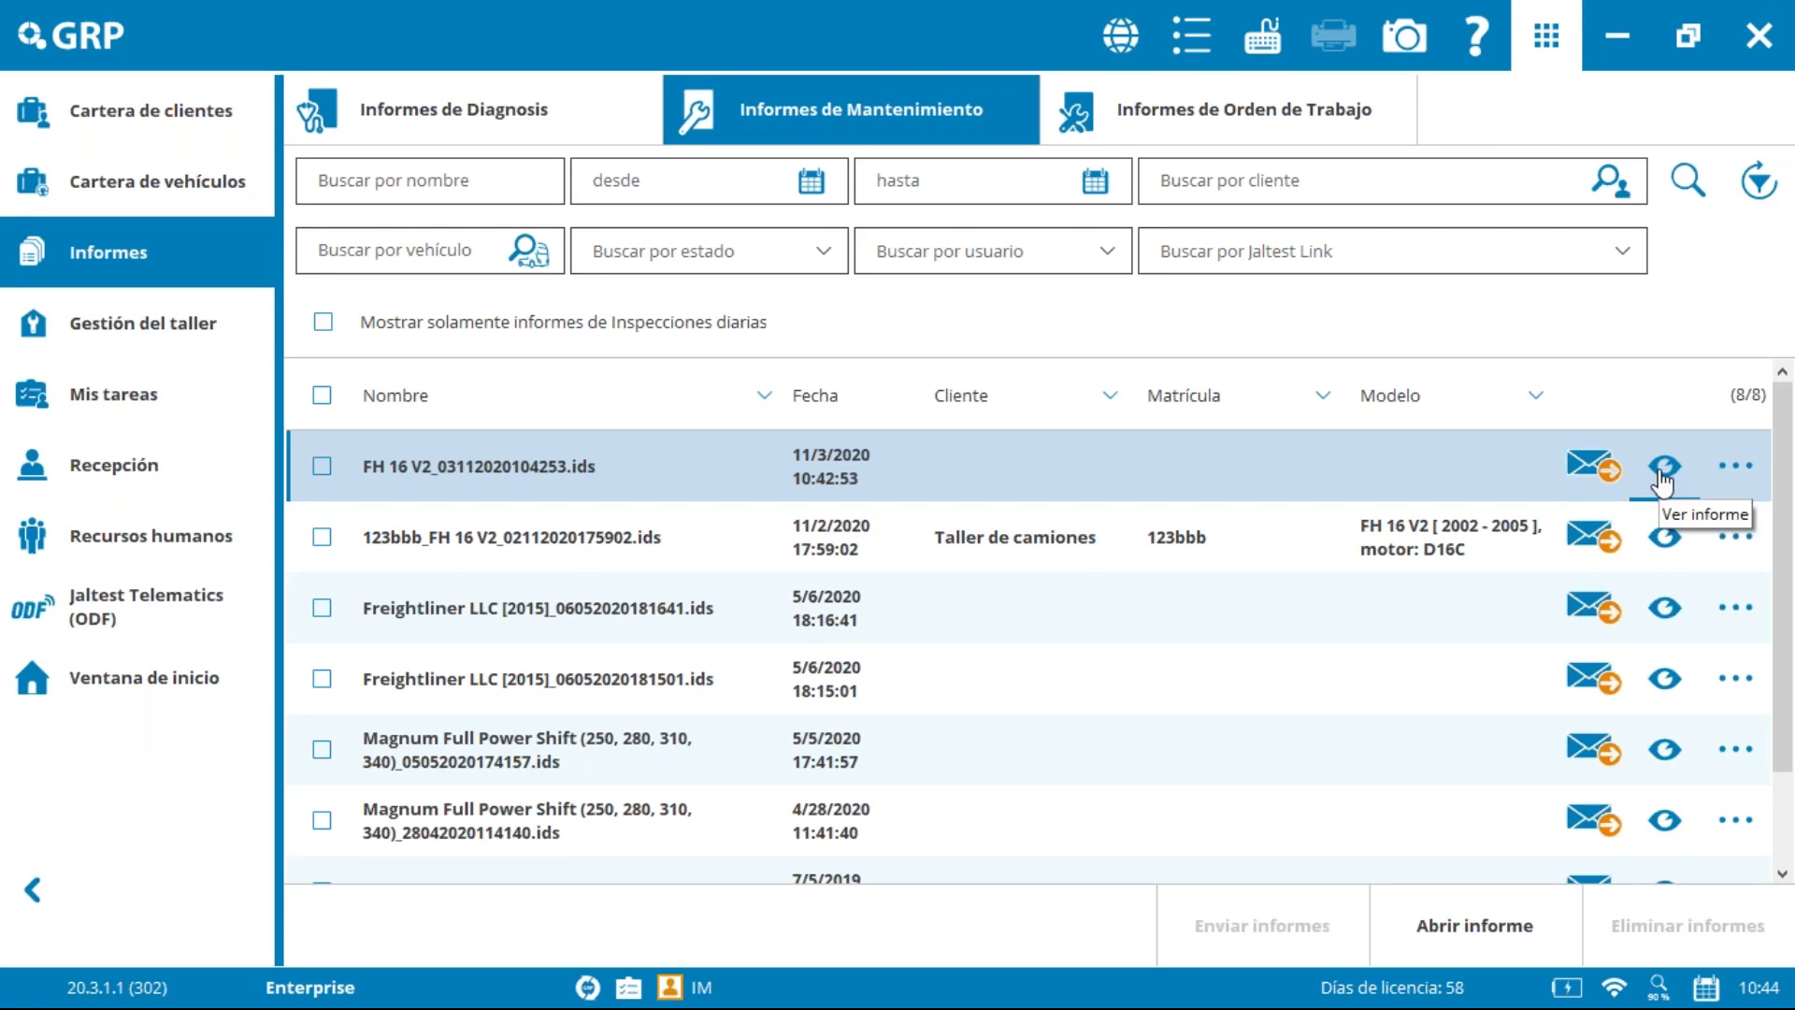
click(1737, 467)
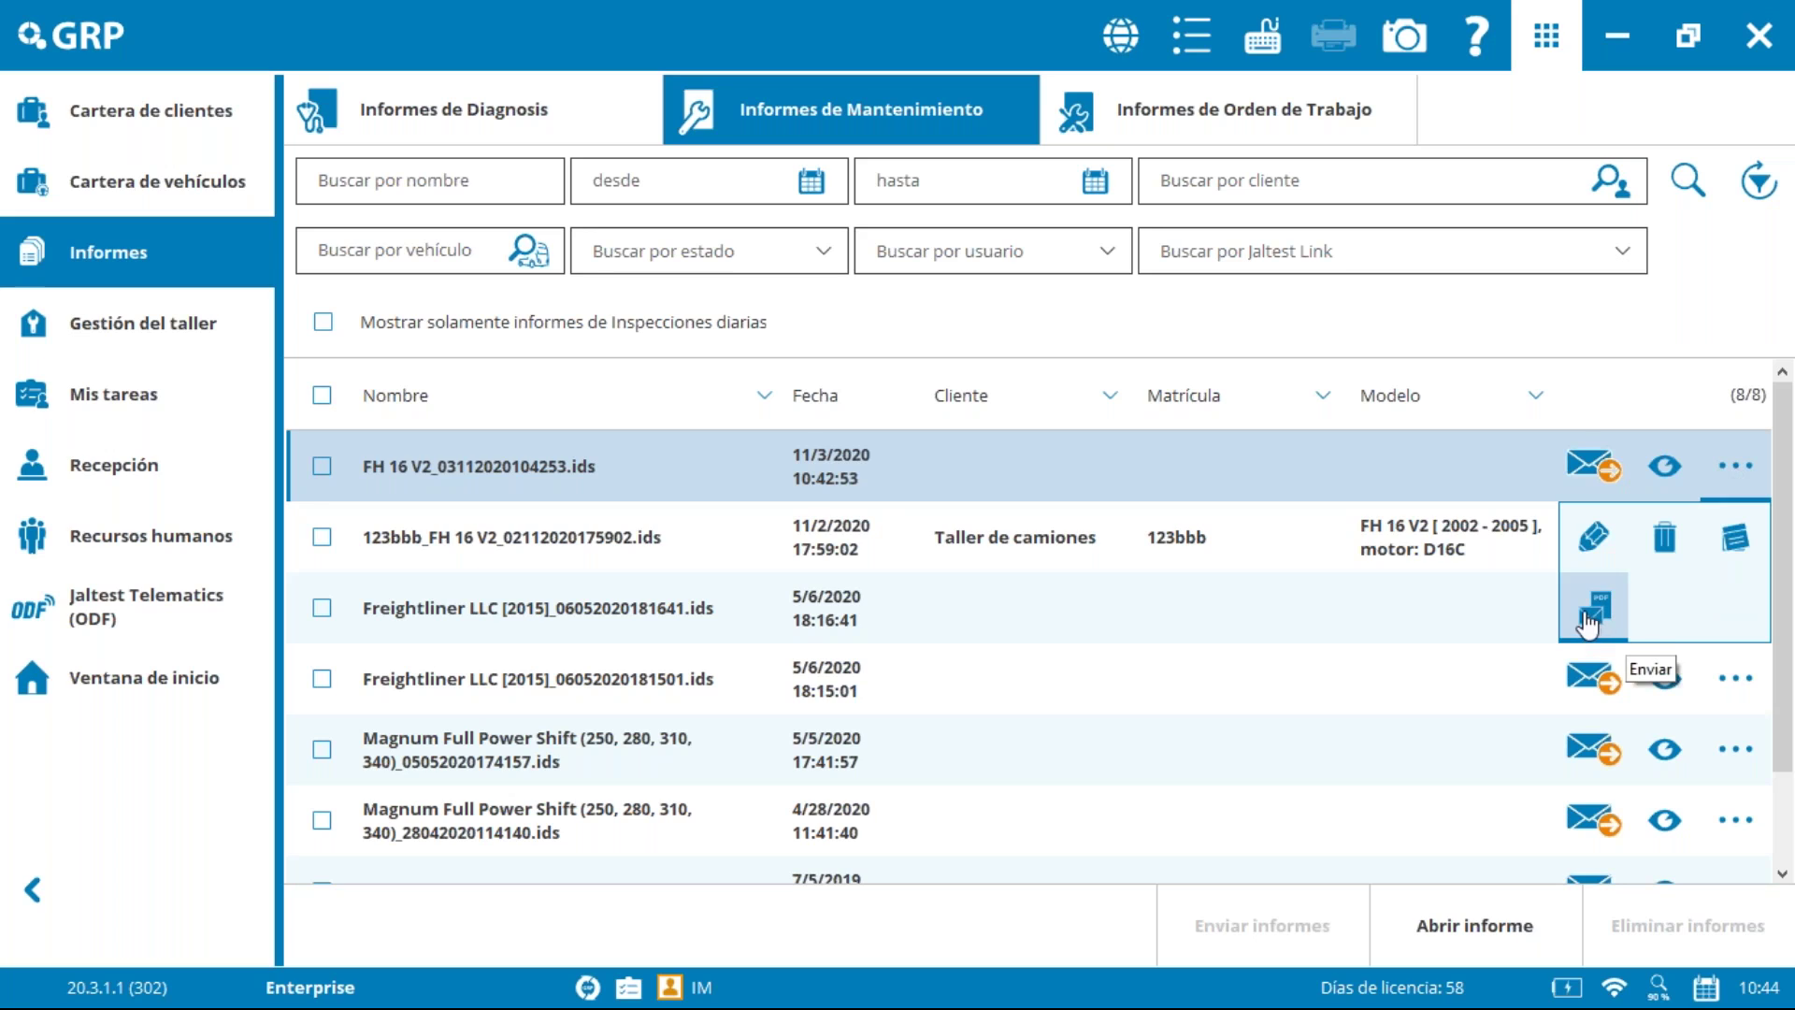
click(1577, 318)
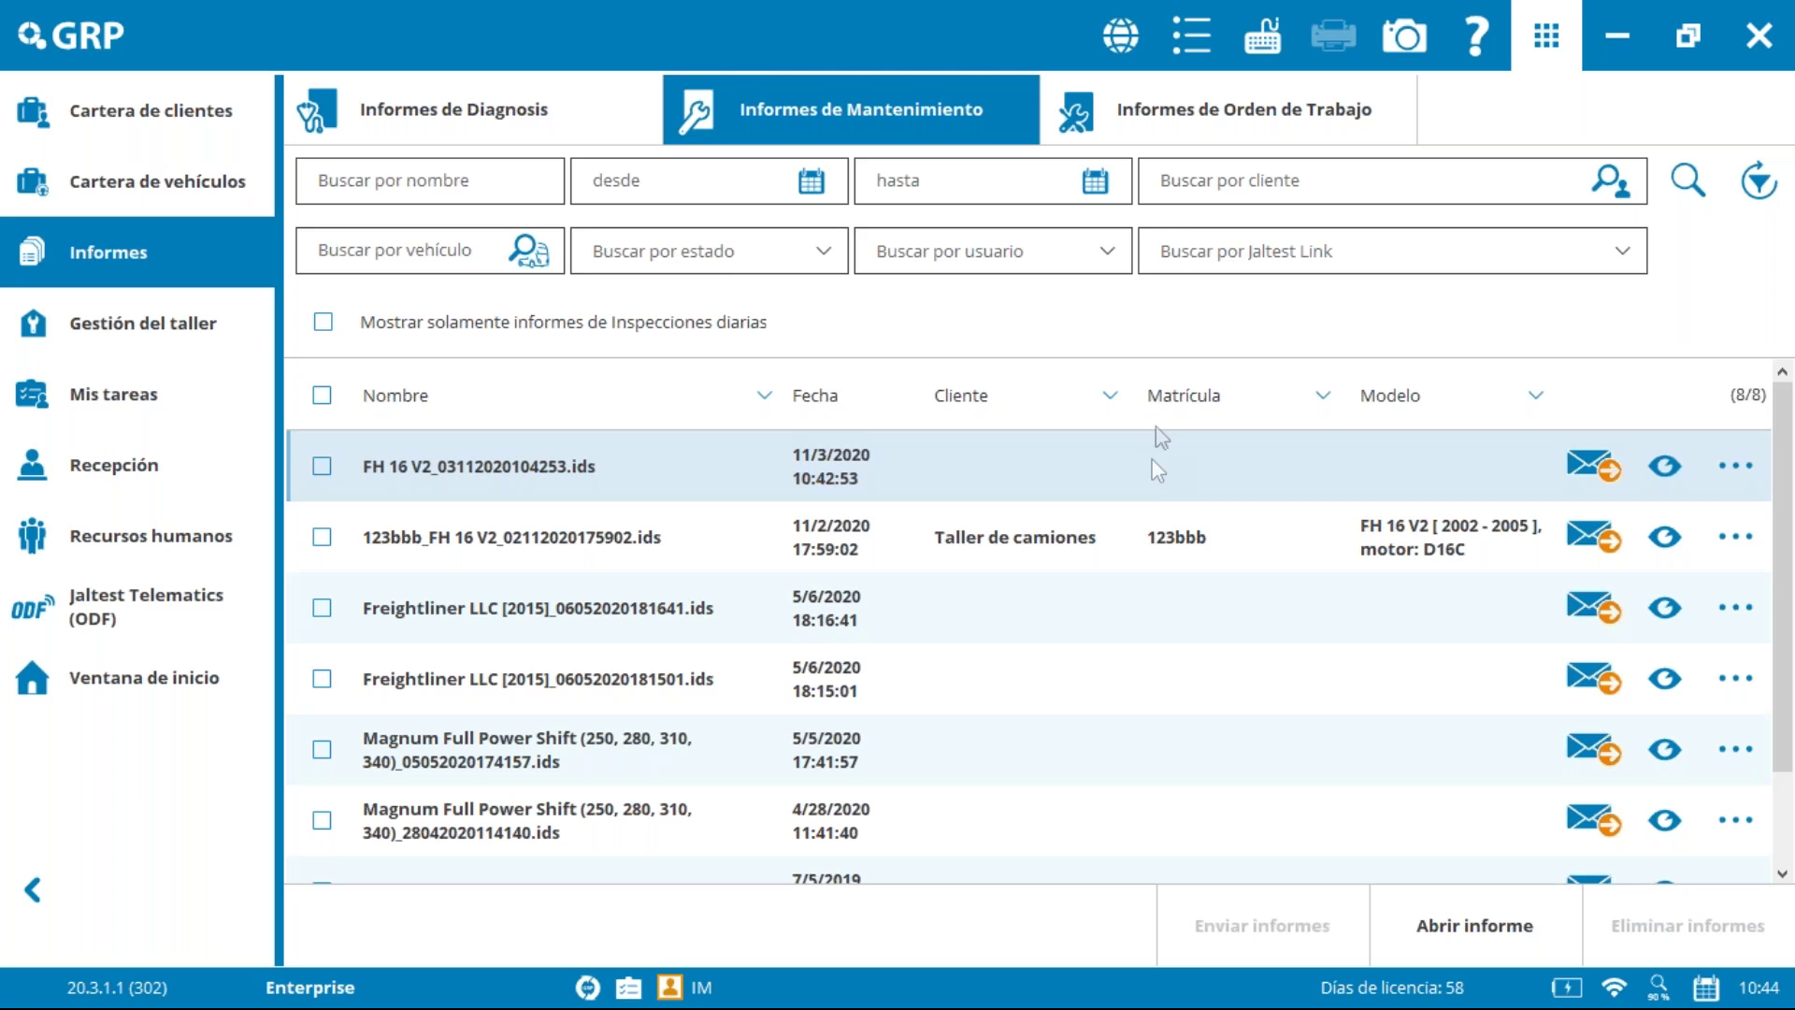
click(1284, 446)
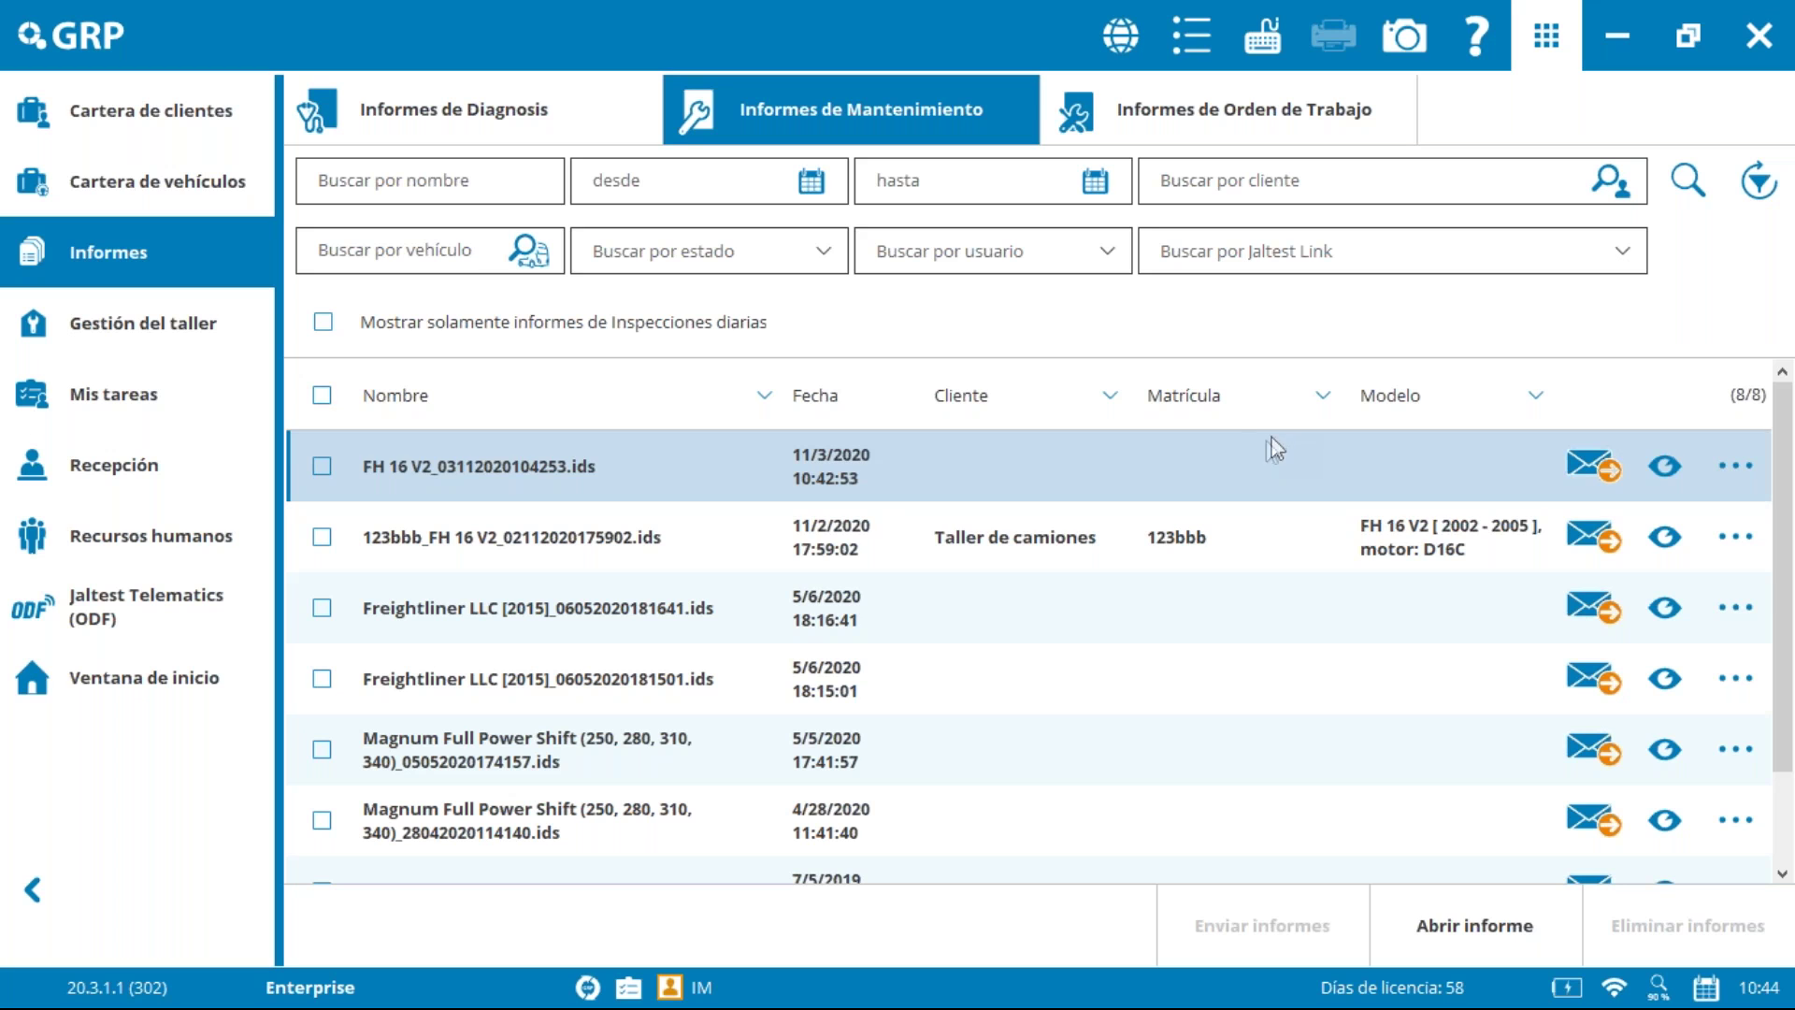
click(1231, 114)
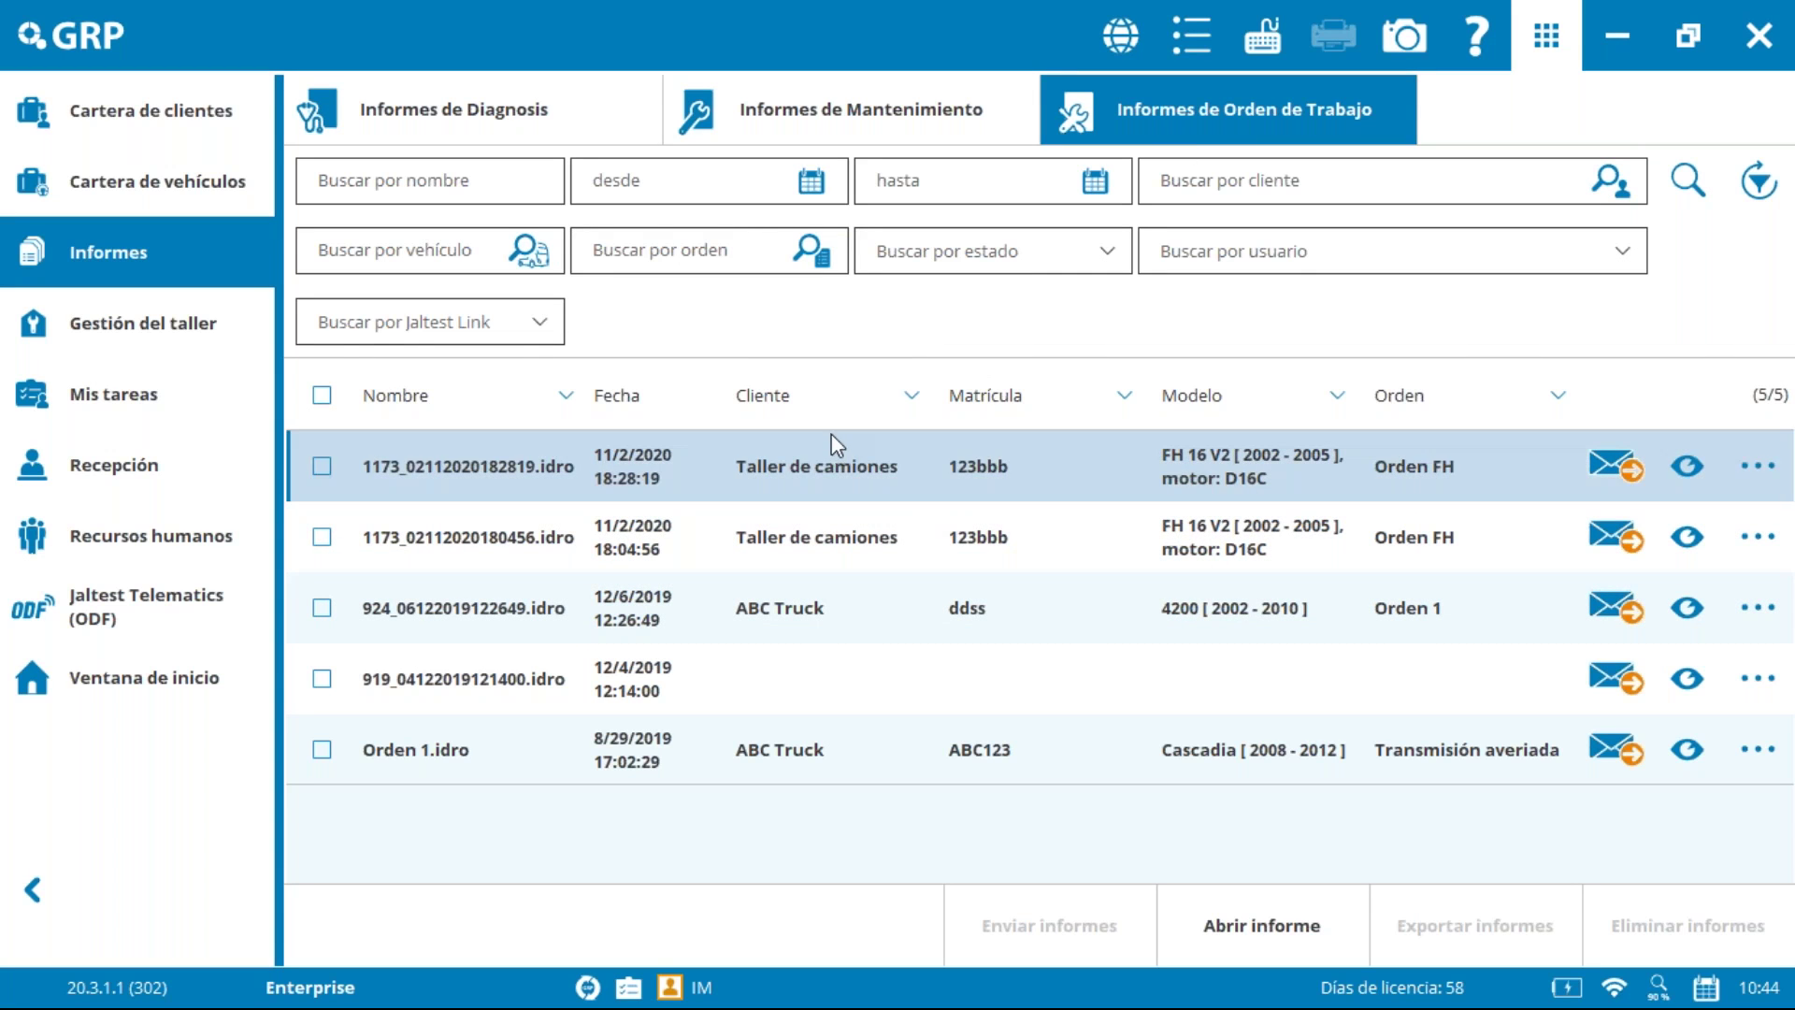
click(132, 323)
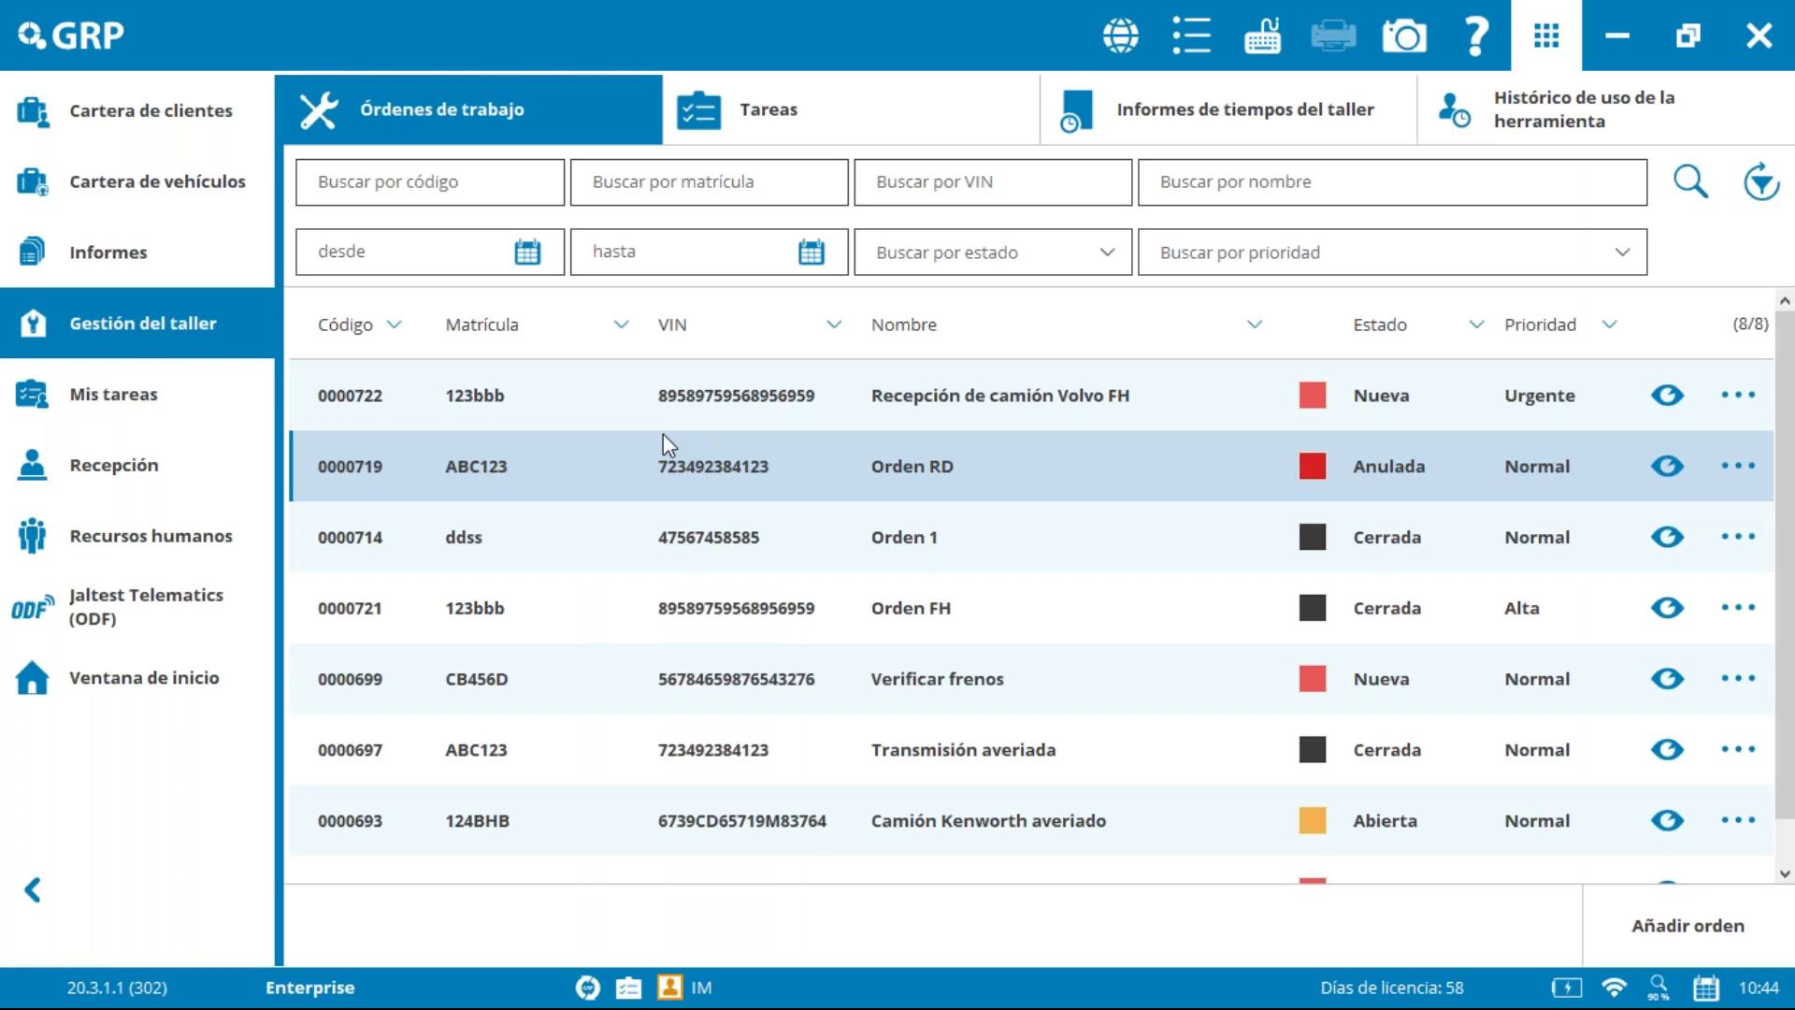
Step: Glance at Mis tareas, return to the work orders, and open Orden 1 for editing
click(126, 400)
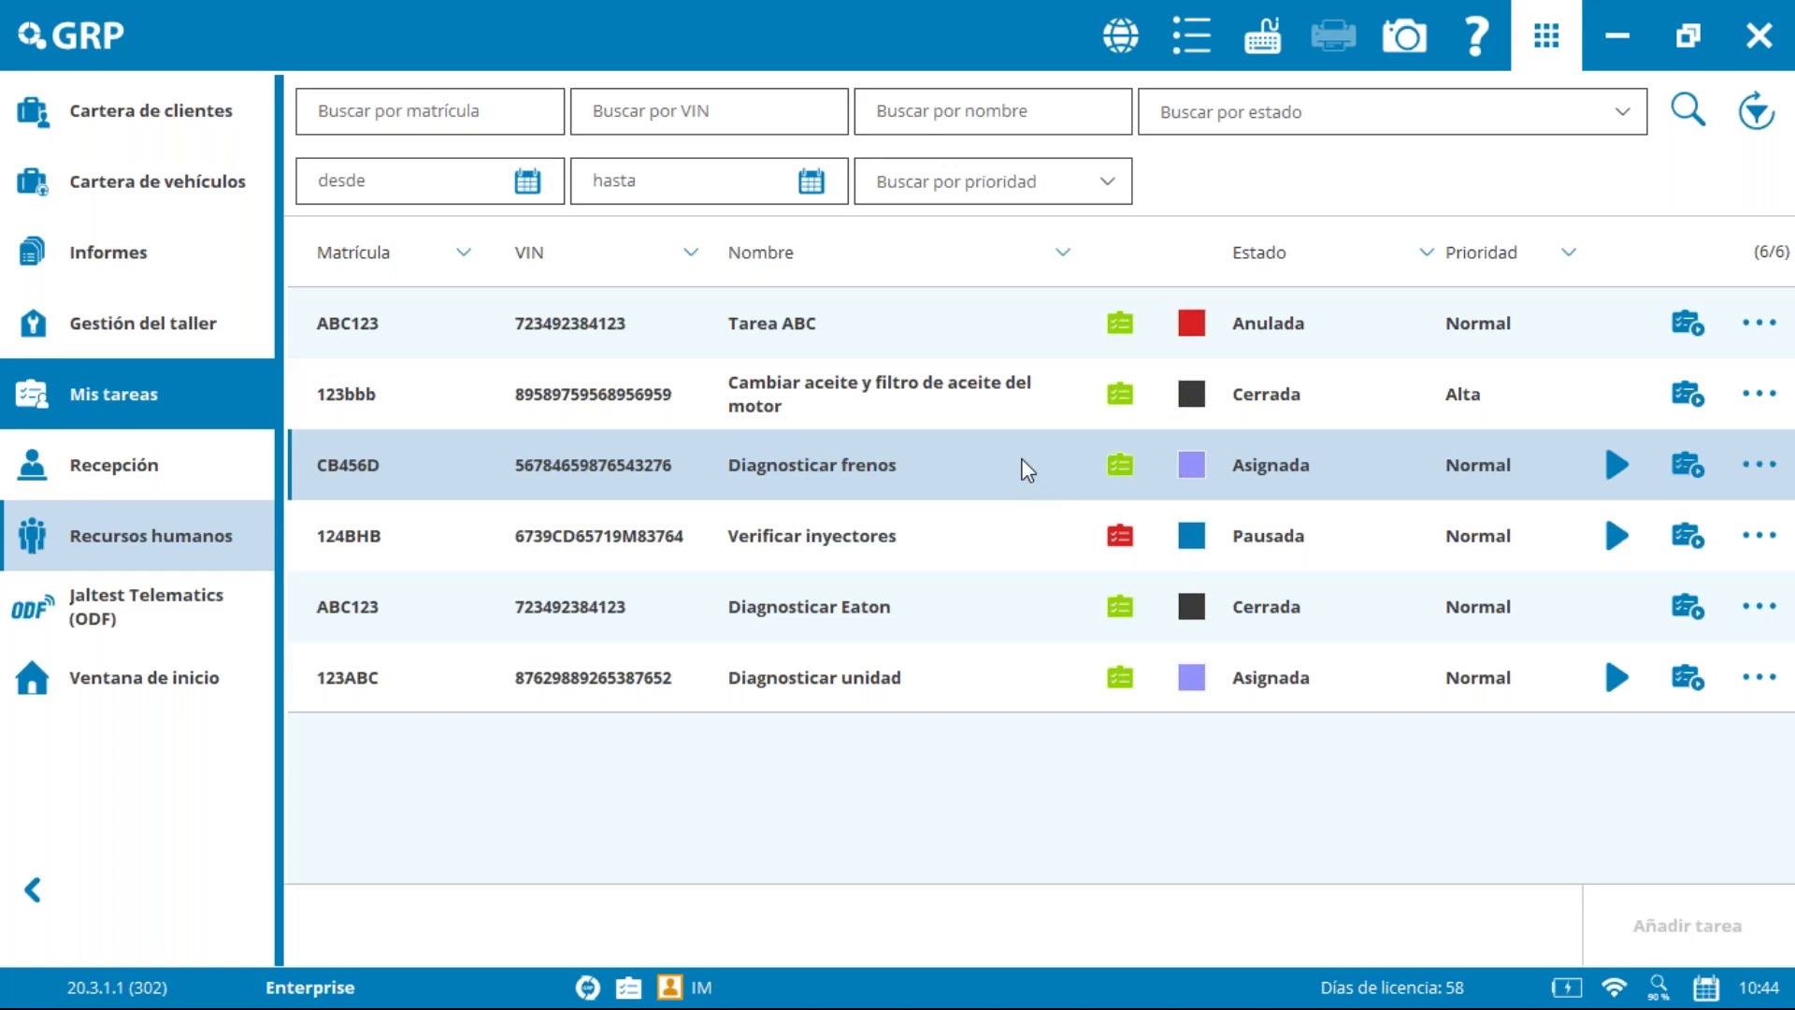
click(183, 311)
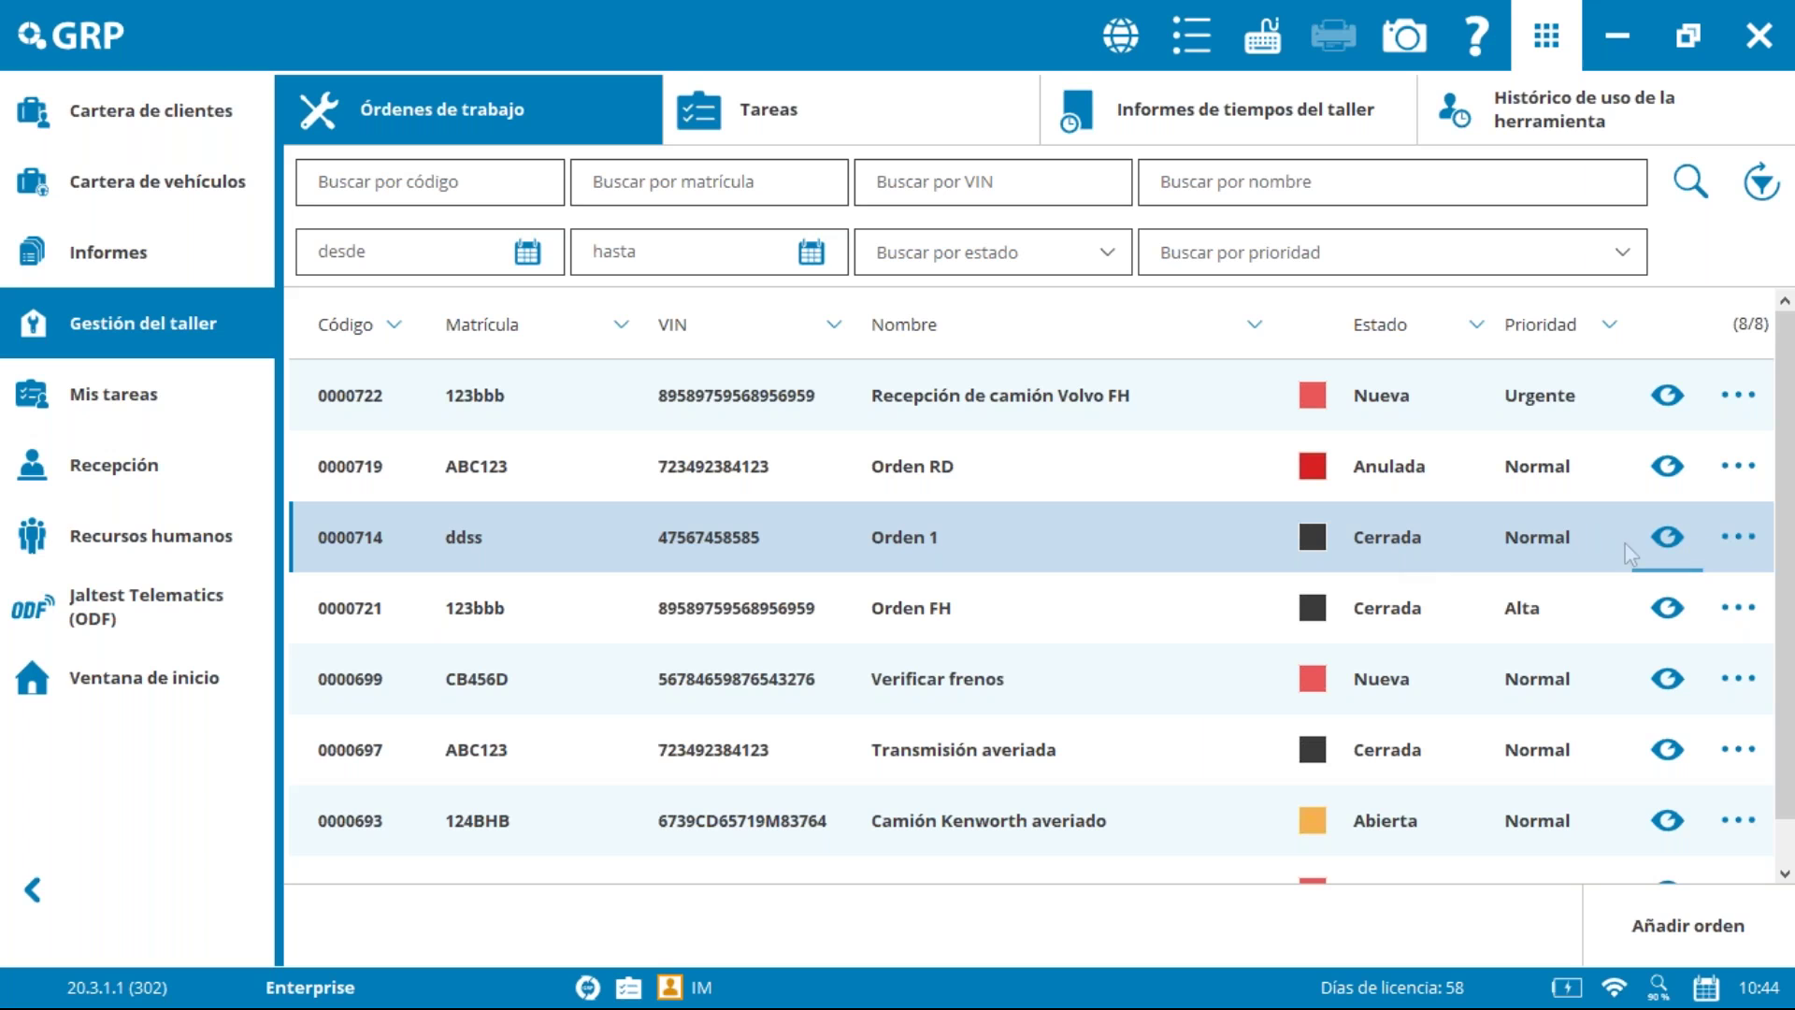
click(1729, 540)
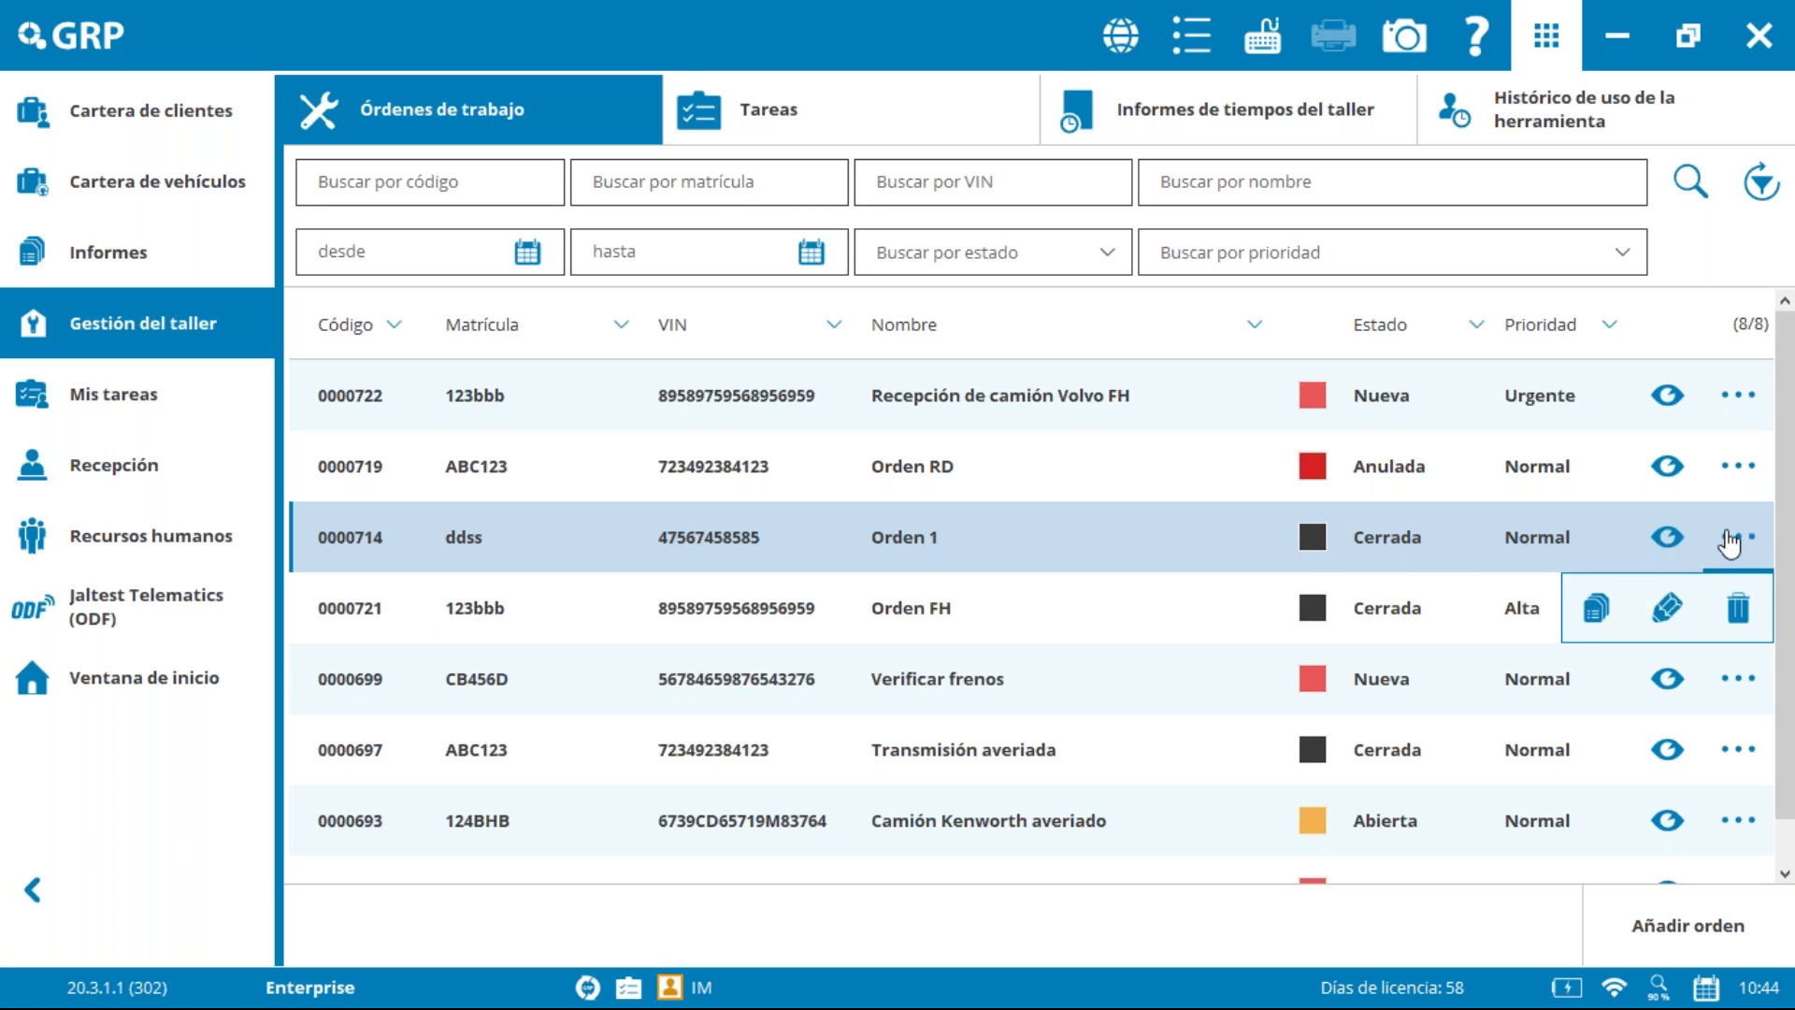
click(1667, 608)
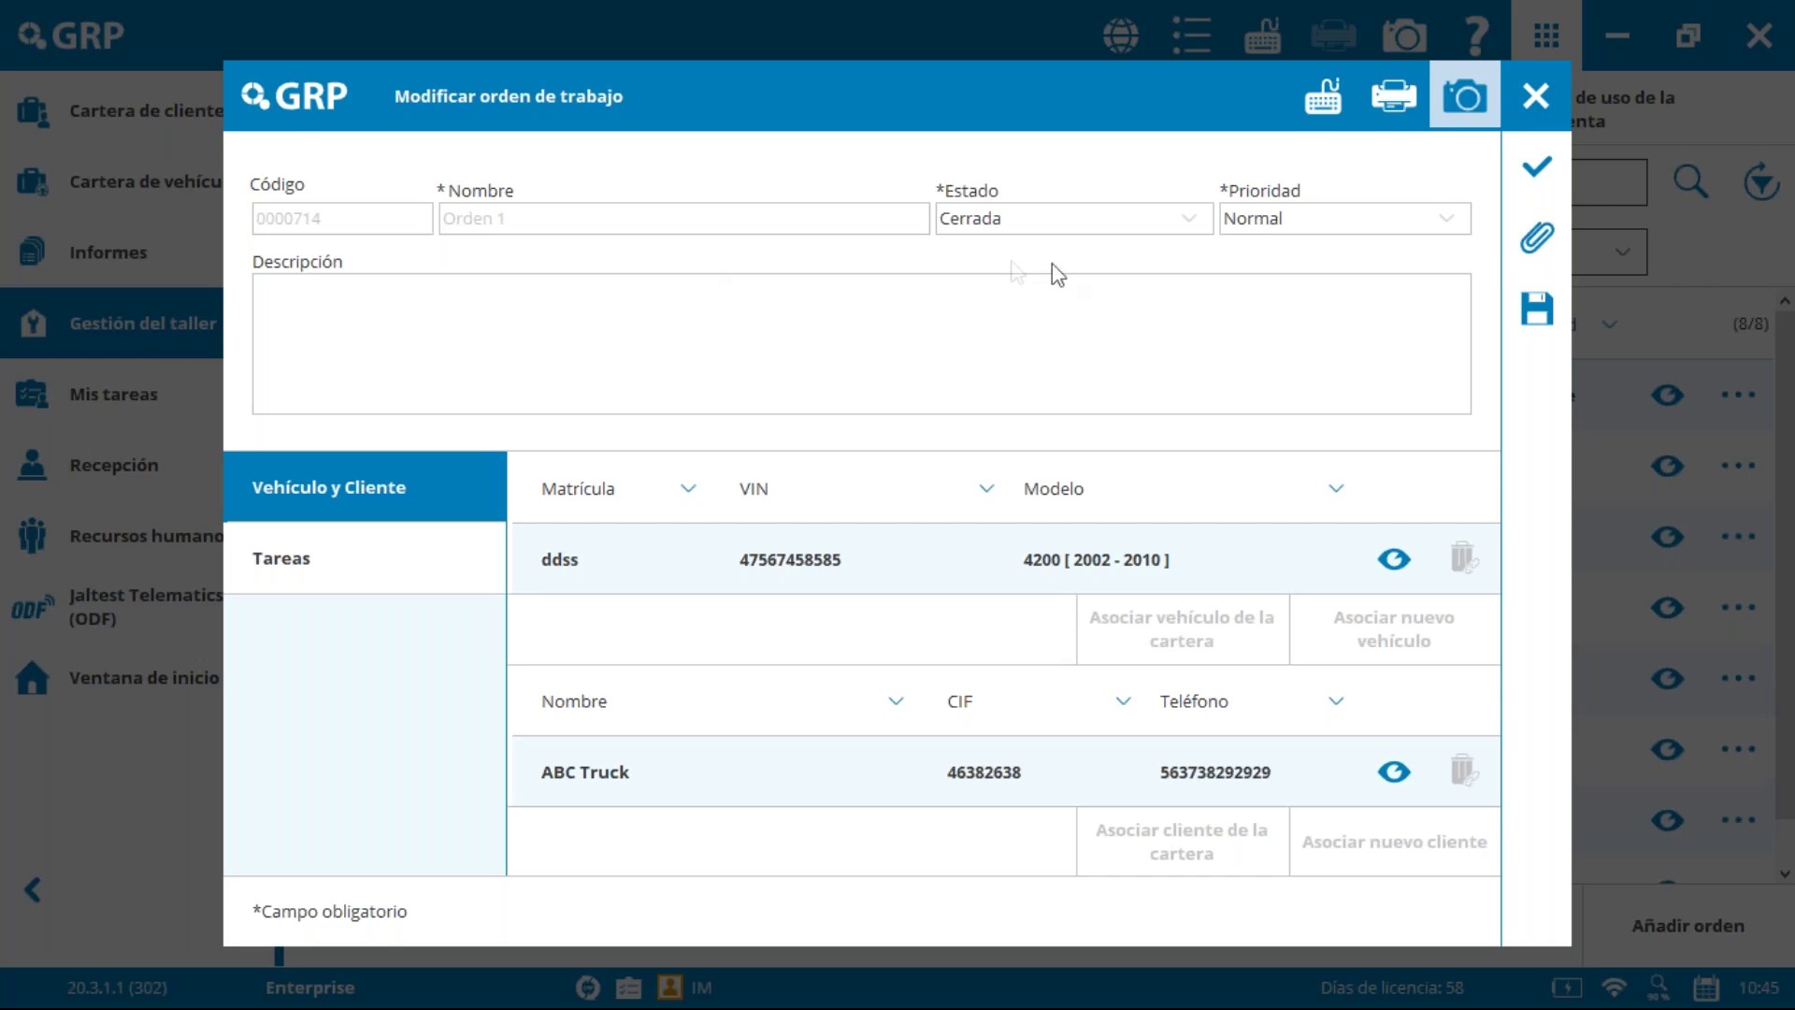
click(1536, 96)
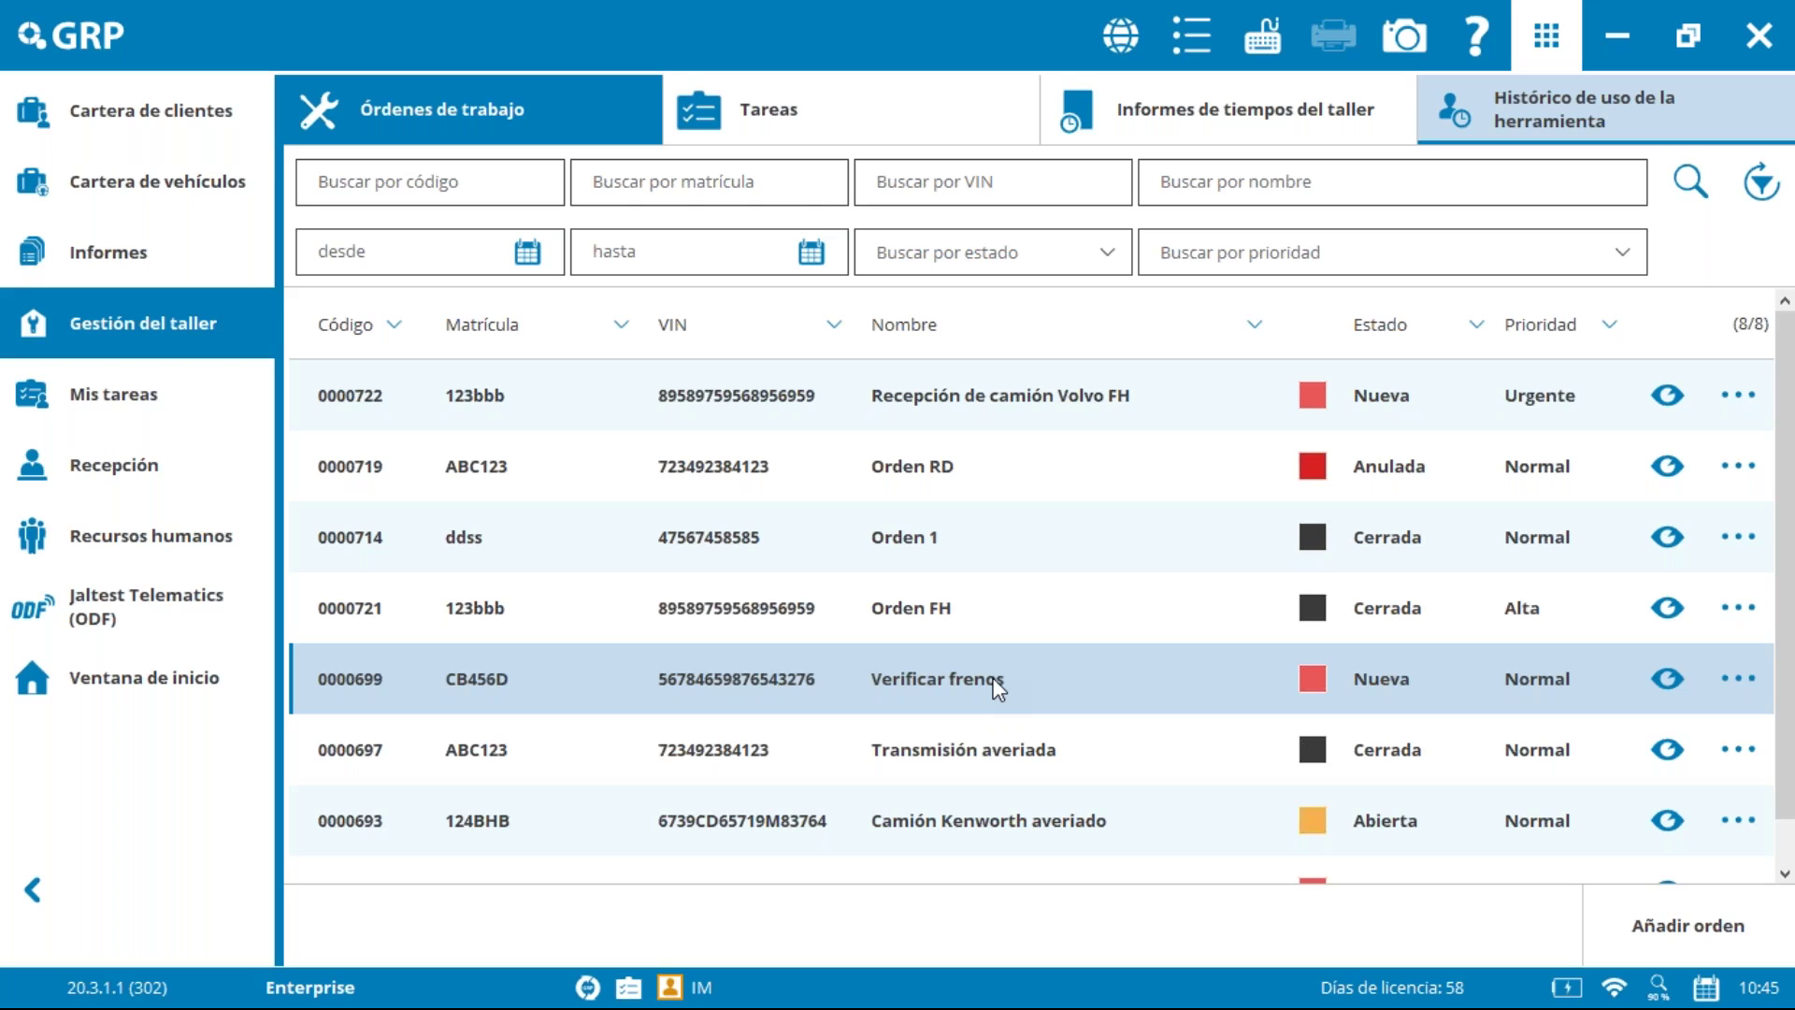
Step: View the 1173_02112020180456.idro work-order report down to its comments and totals, then close it
click(161, 266)
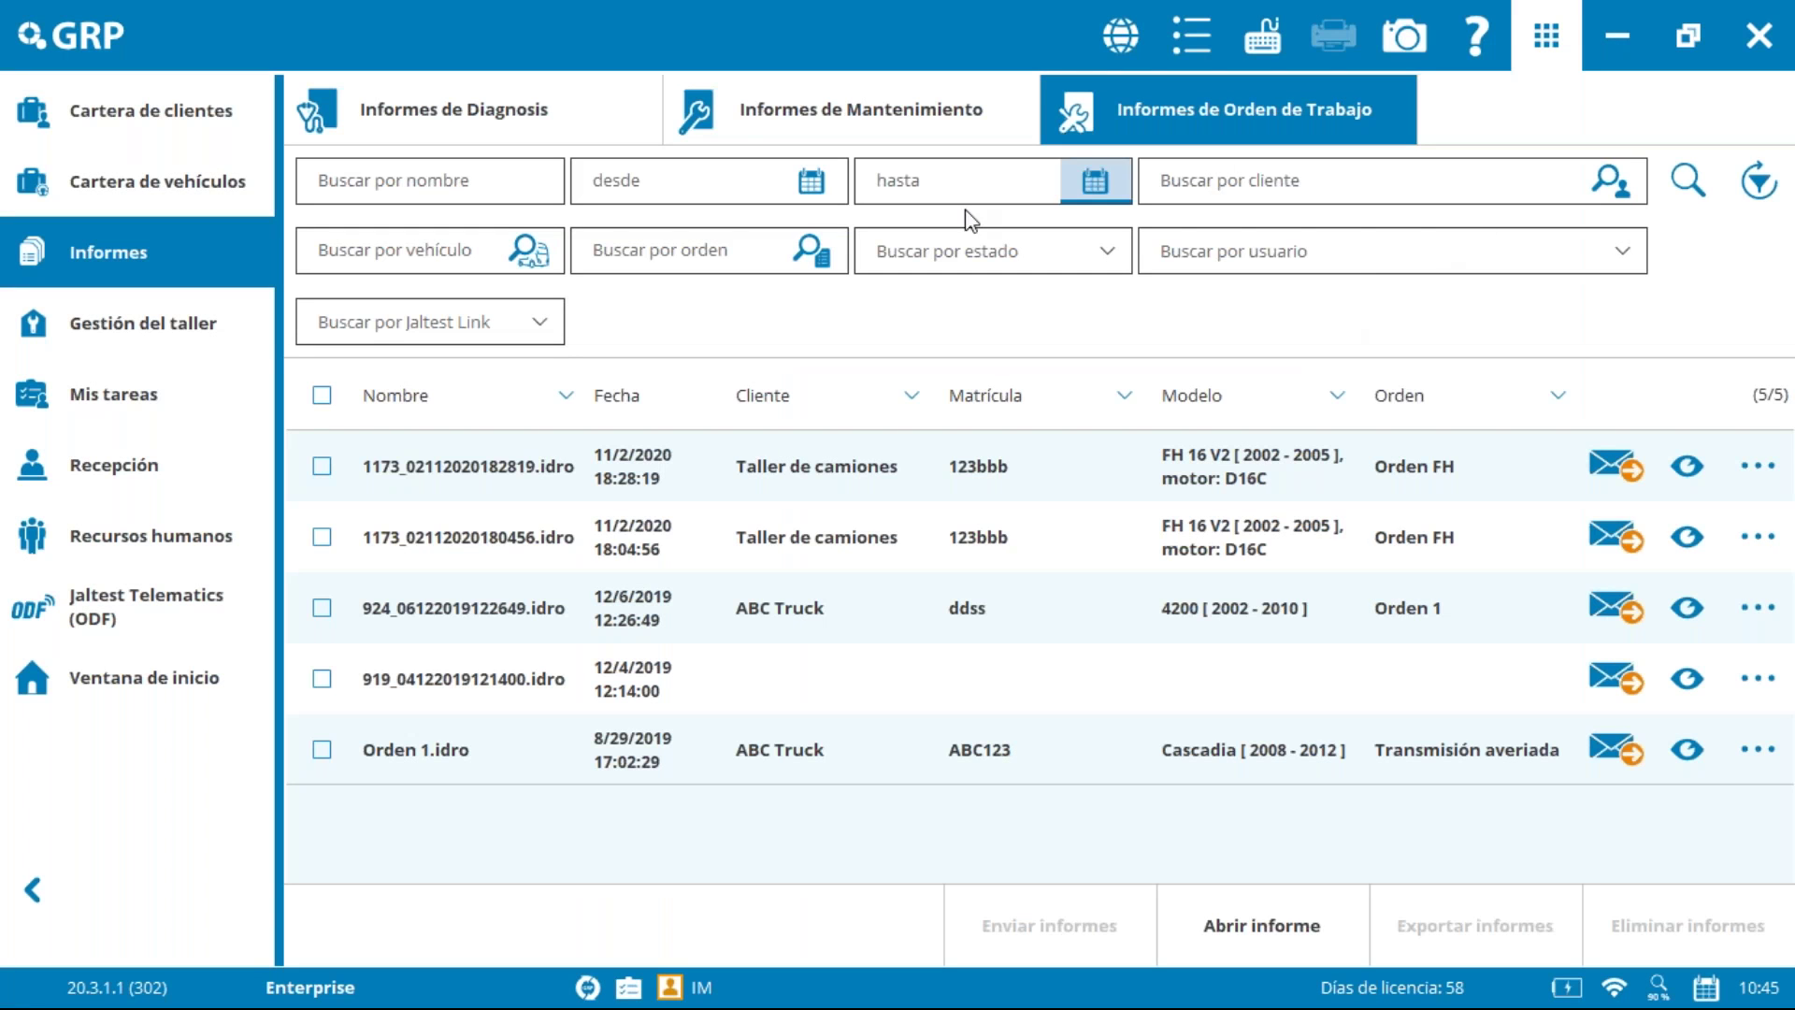
click(1686, 535)
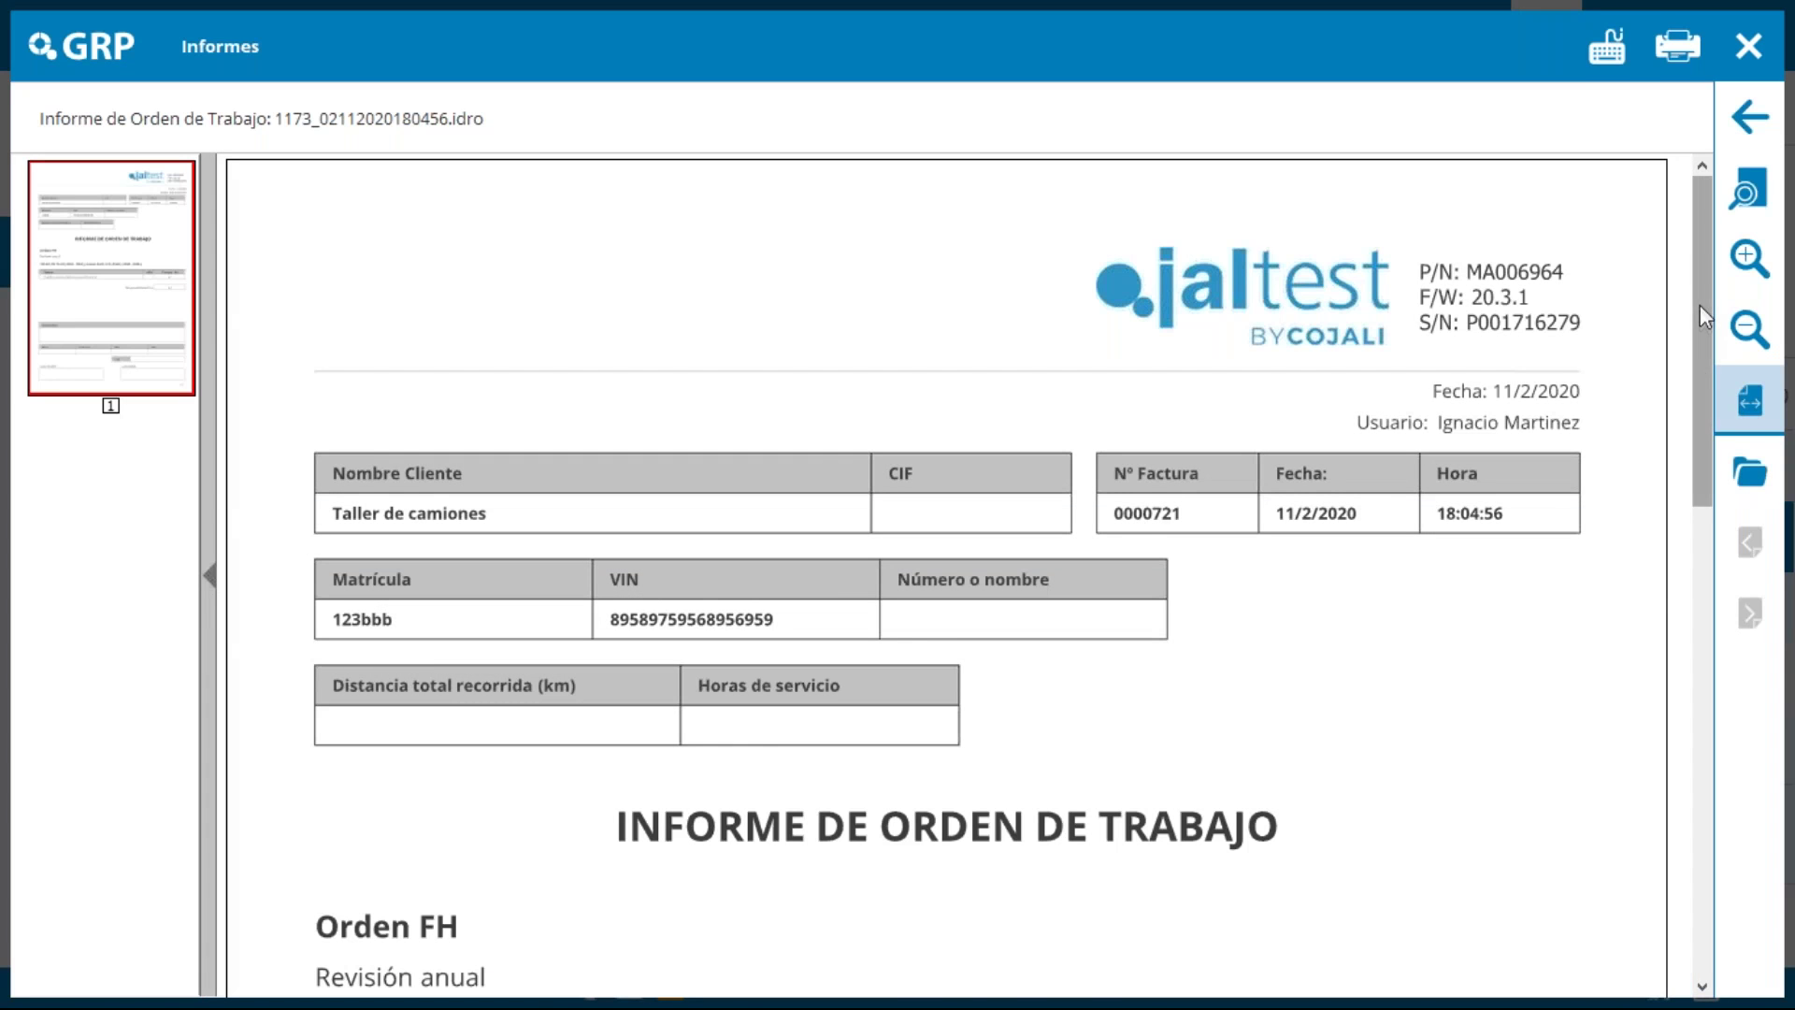
drag(1700, 305, 1704, 376)
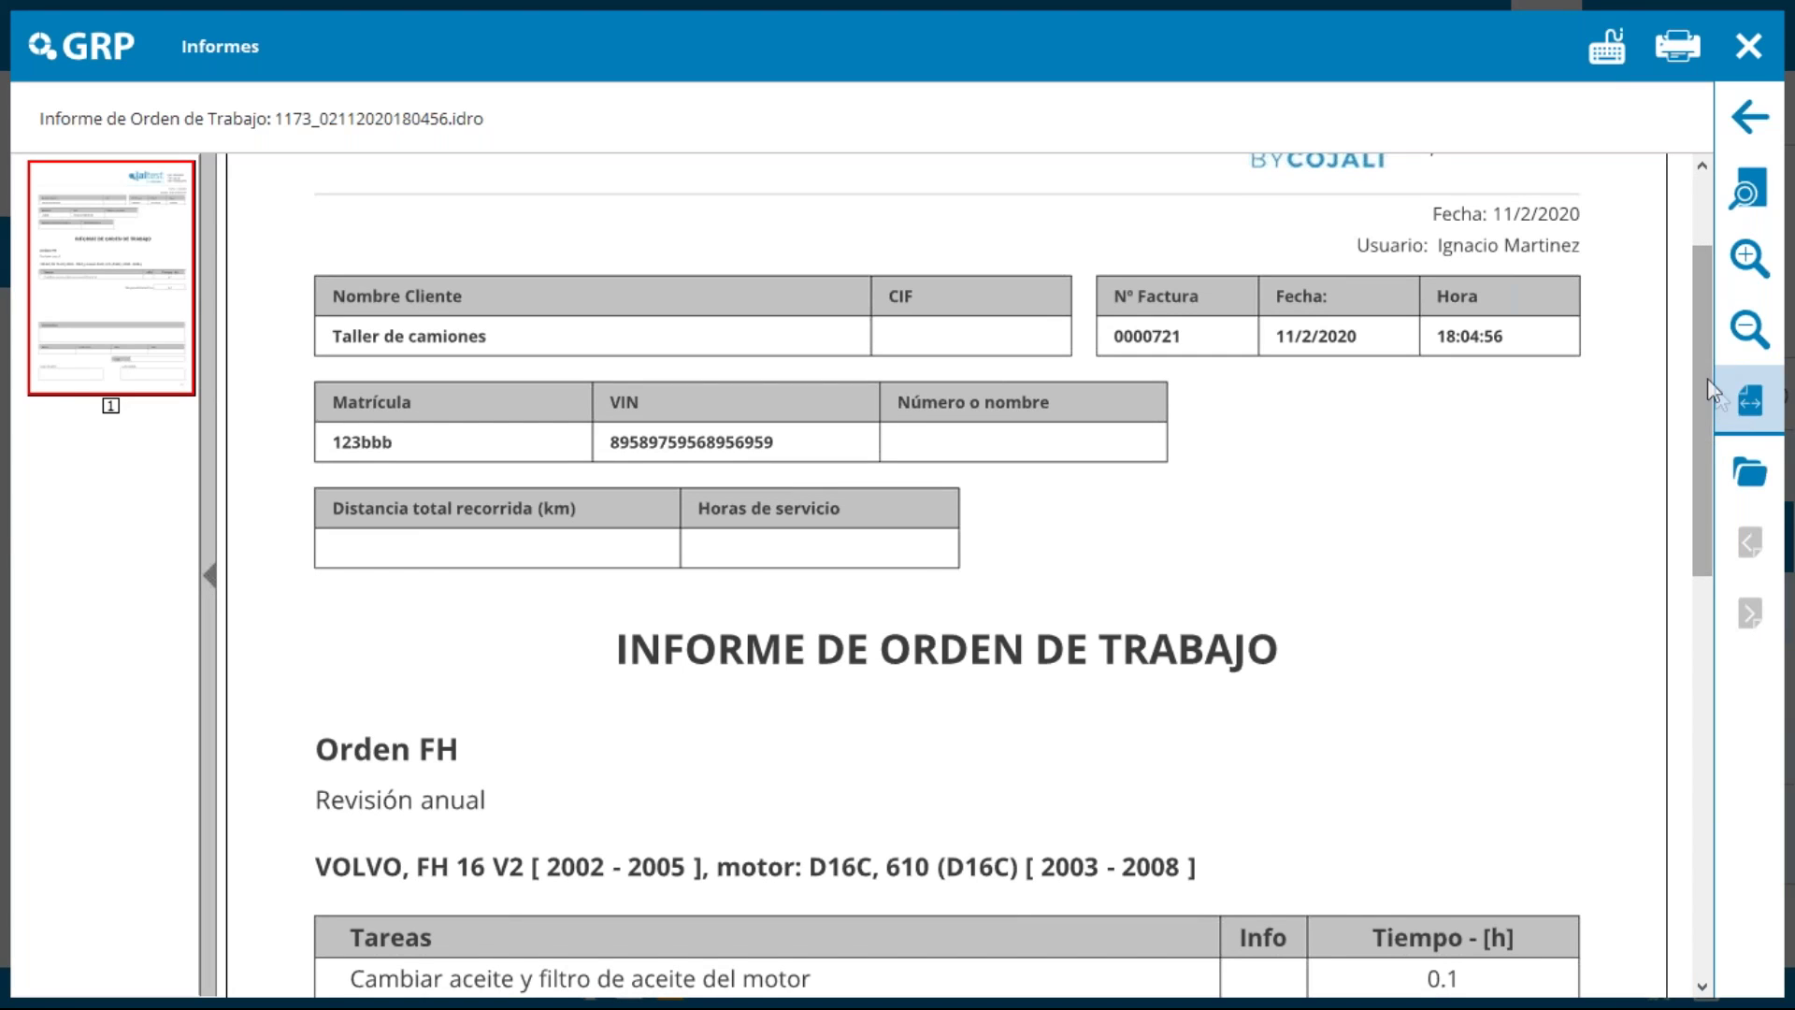
scroll(1707, 385, down, 1)
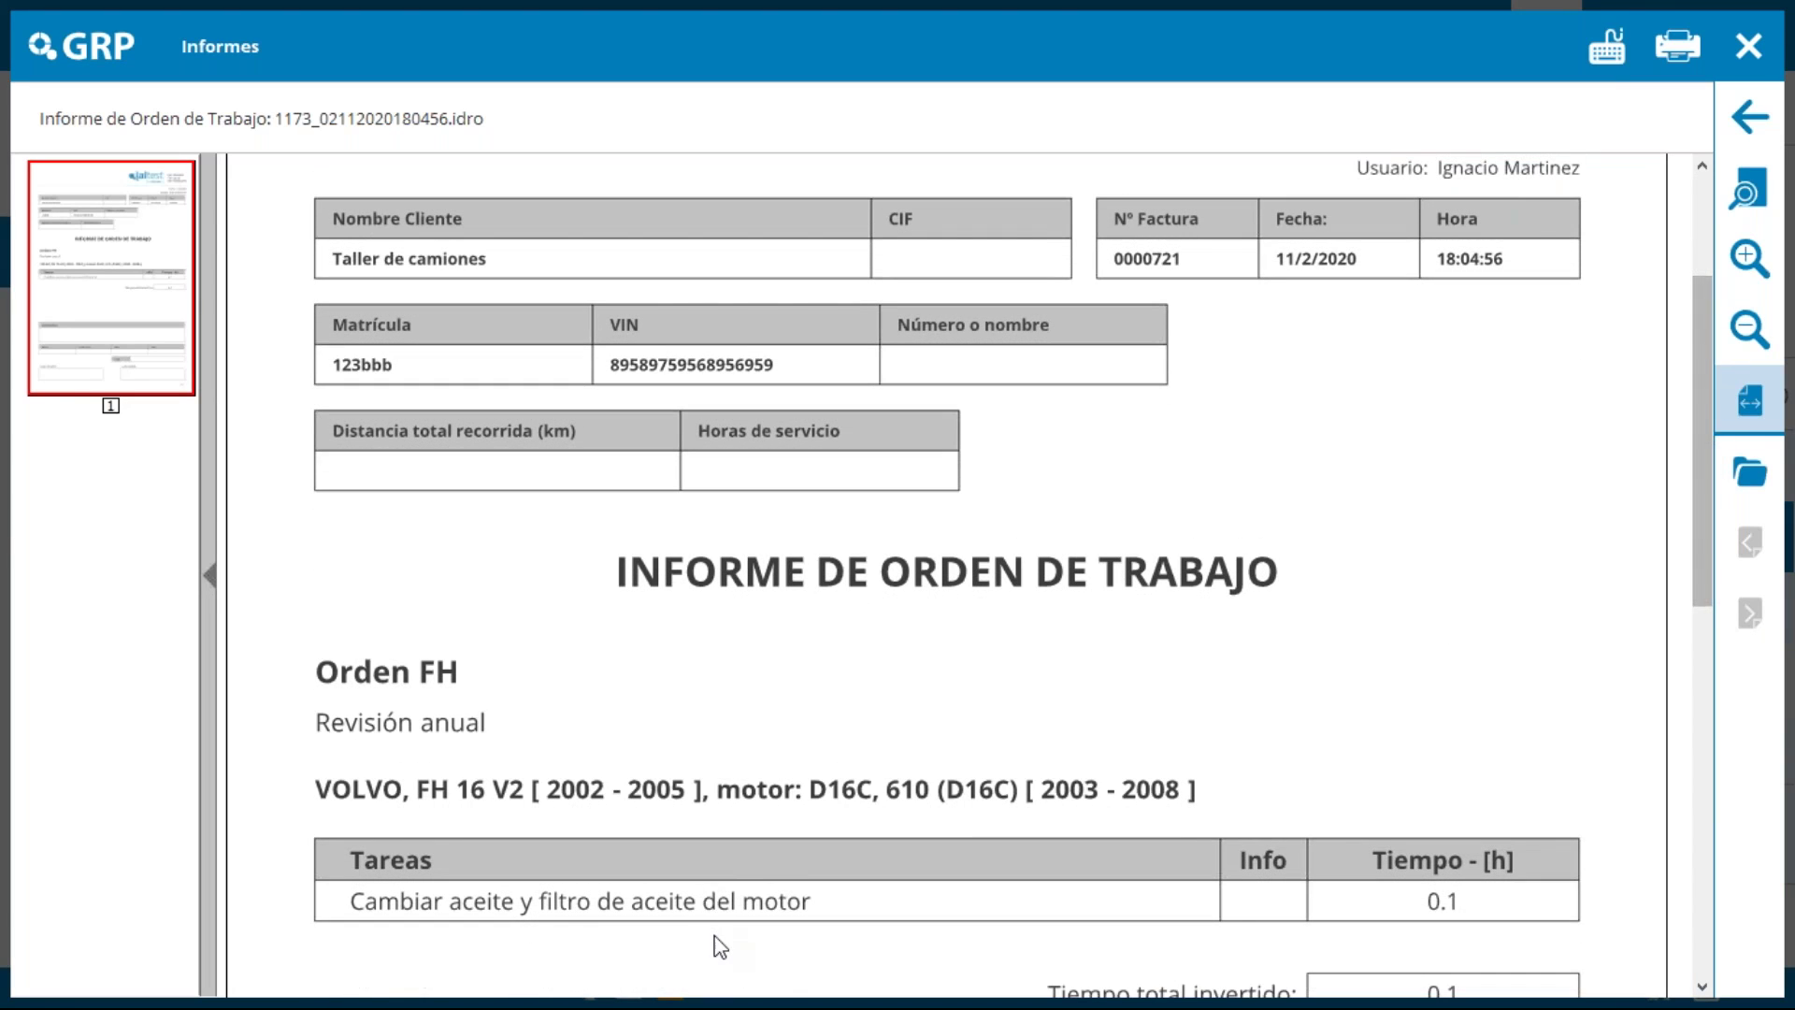
drag(1698, 456, 1725, 762)
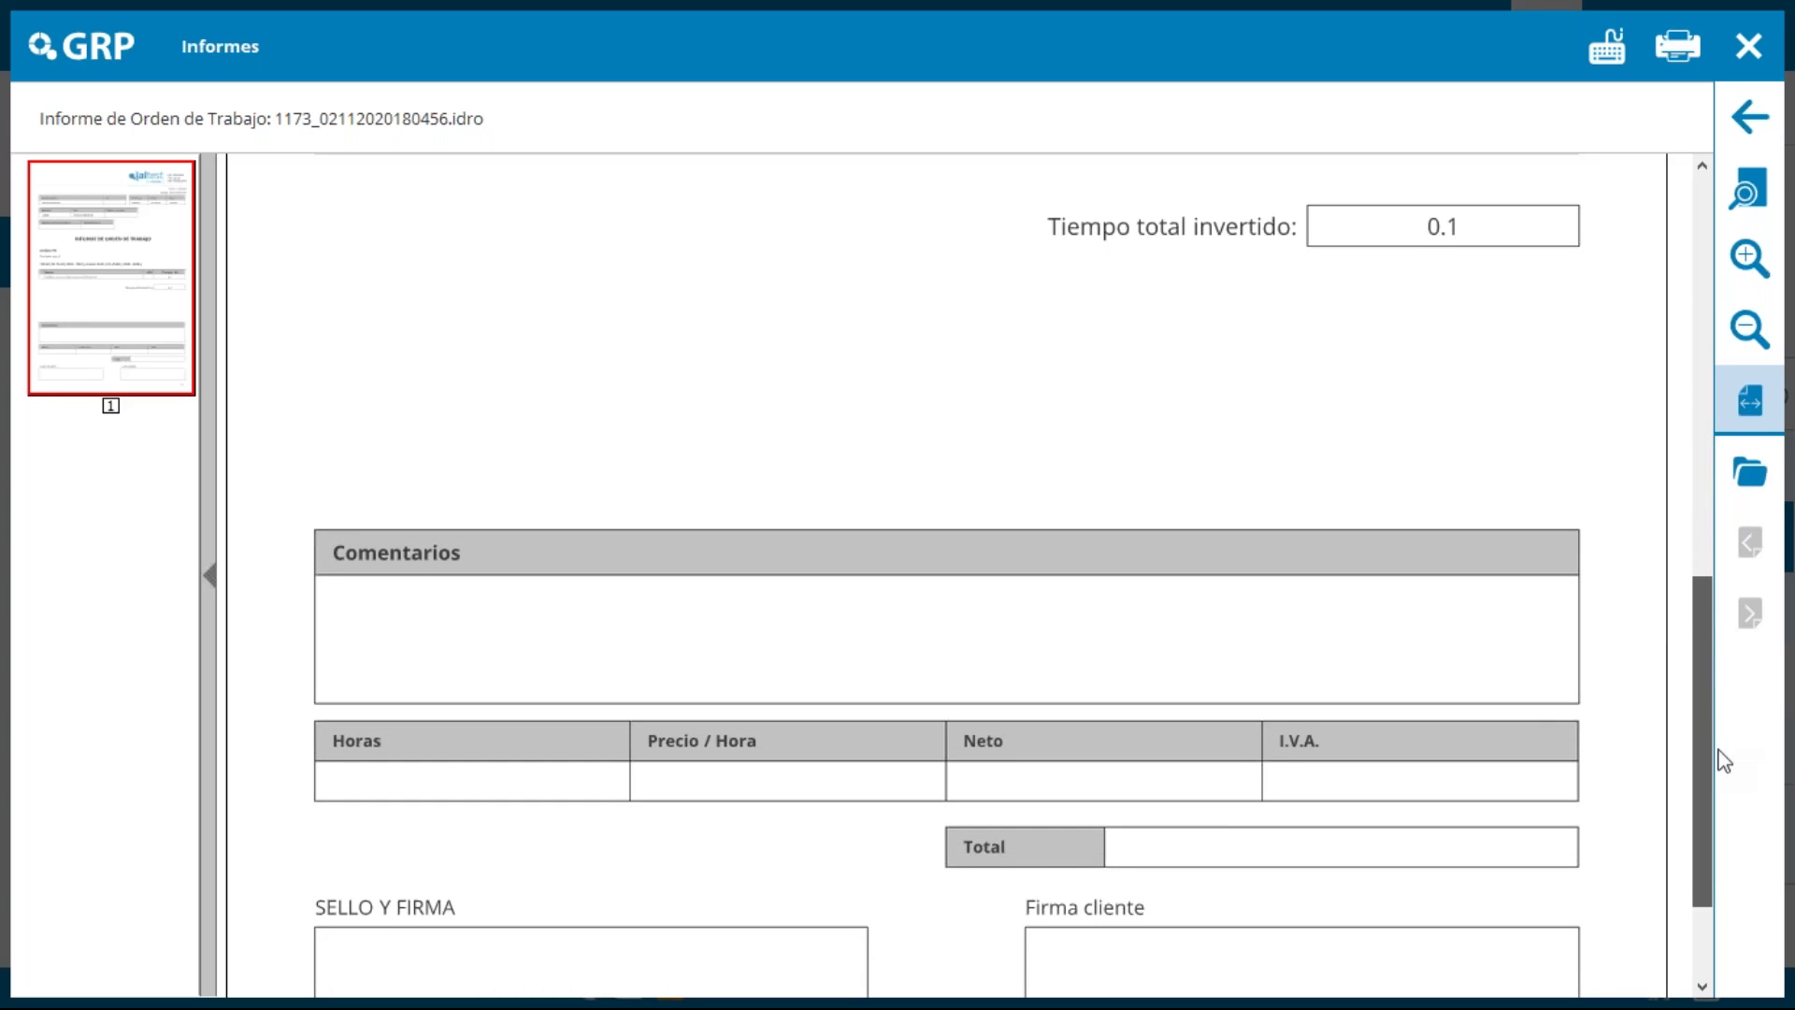
click(1729, 41)
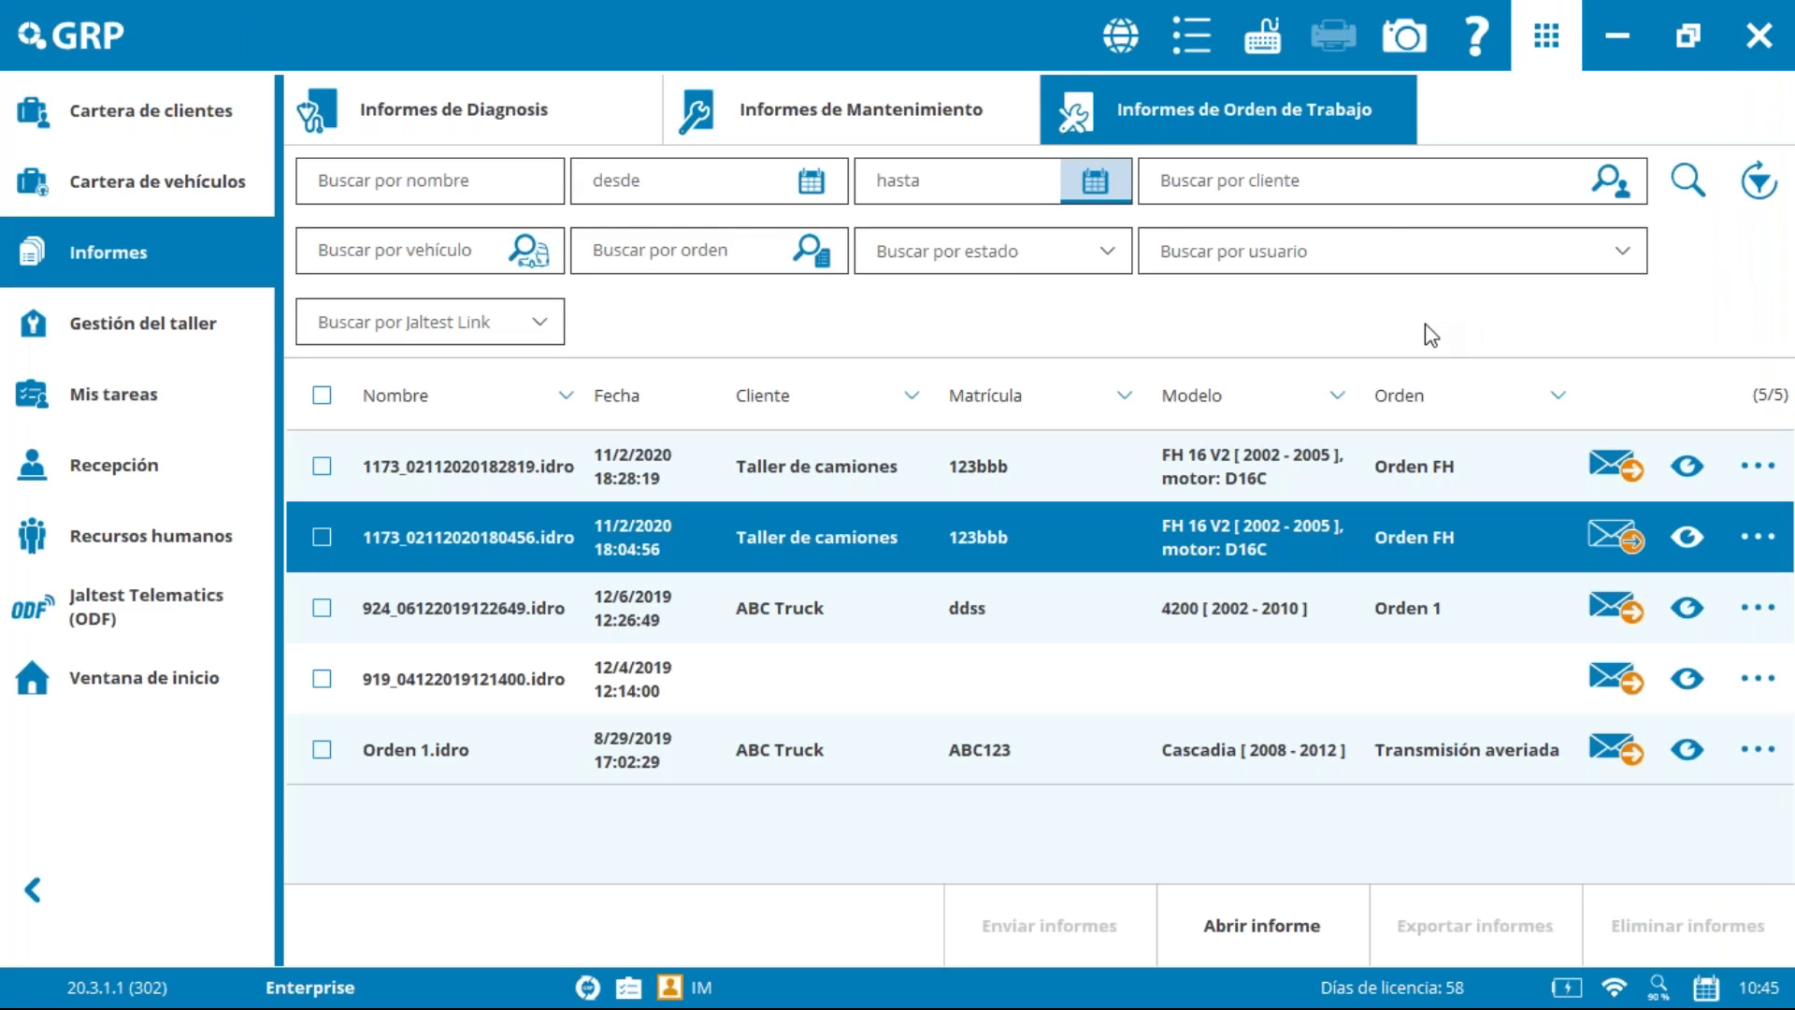
Step: From Informes de Diagnosis, review Configuración de informes via the main menu, then close both dialogs
click(572, 121)
click(1182, 66)
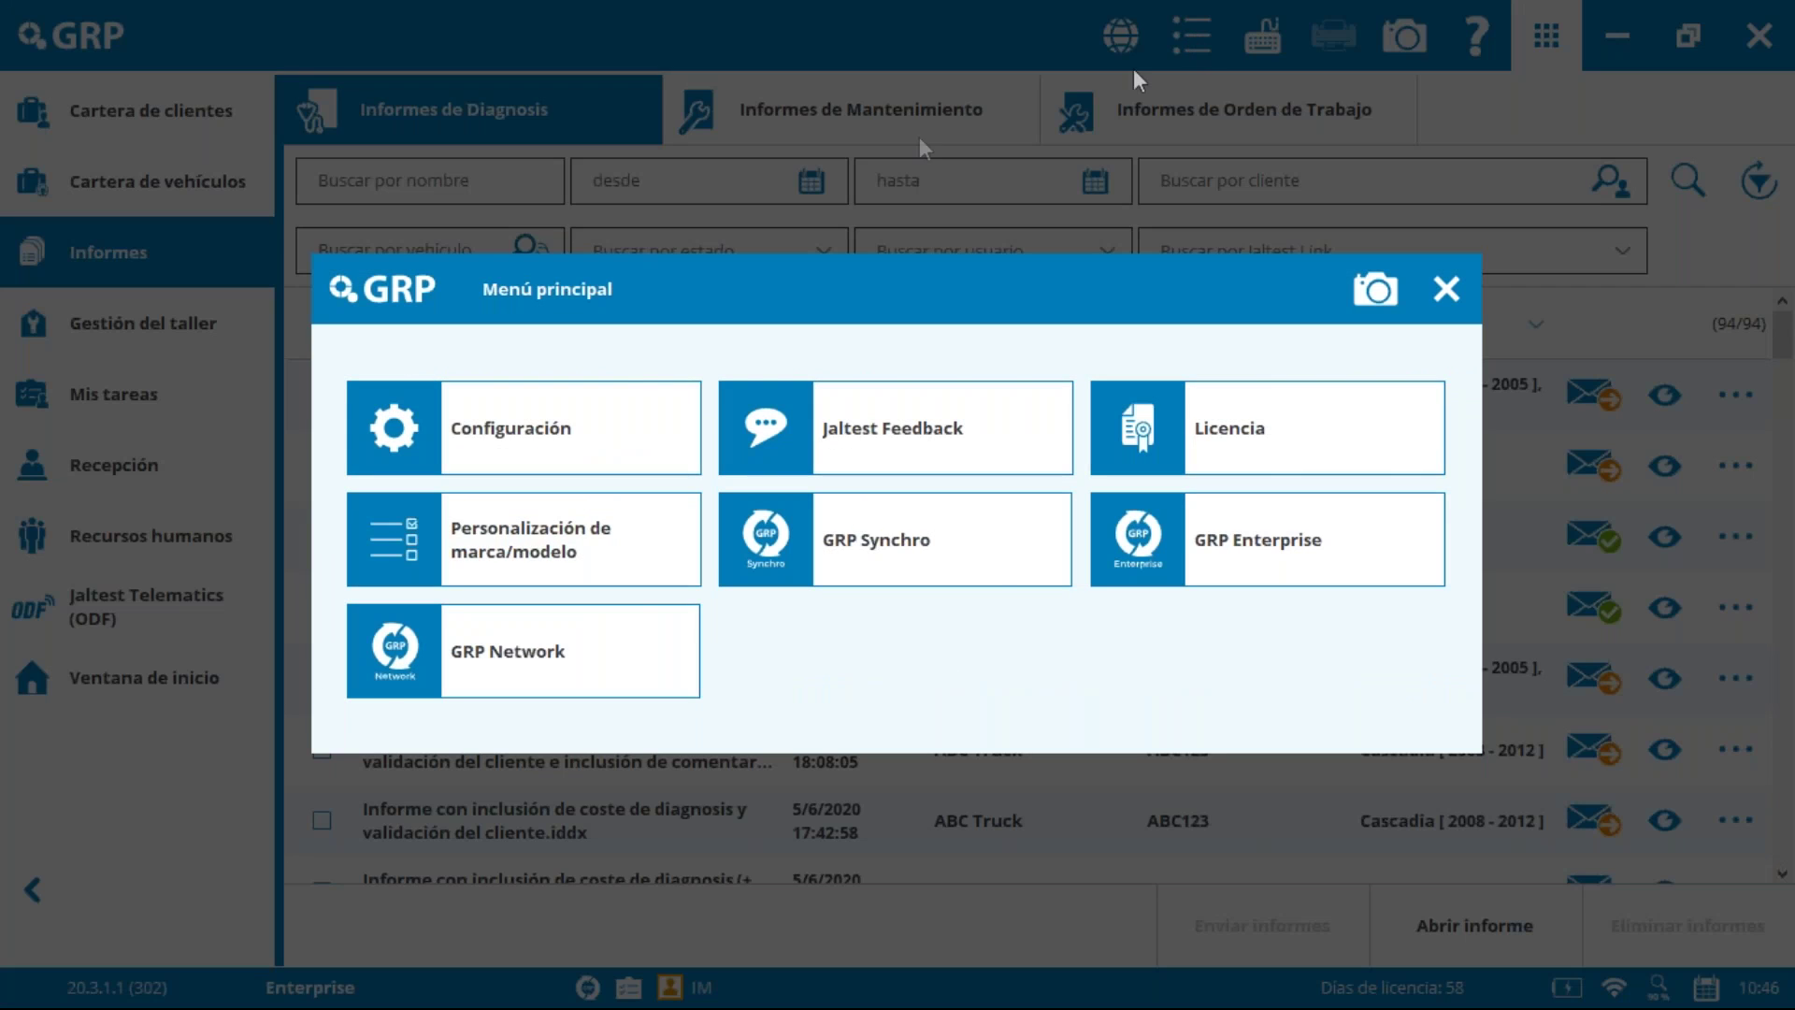
click(572, 426)
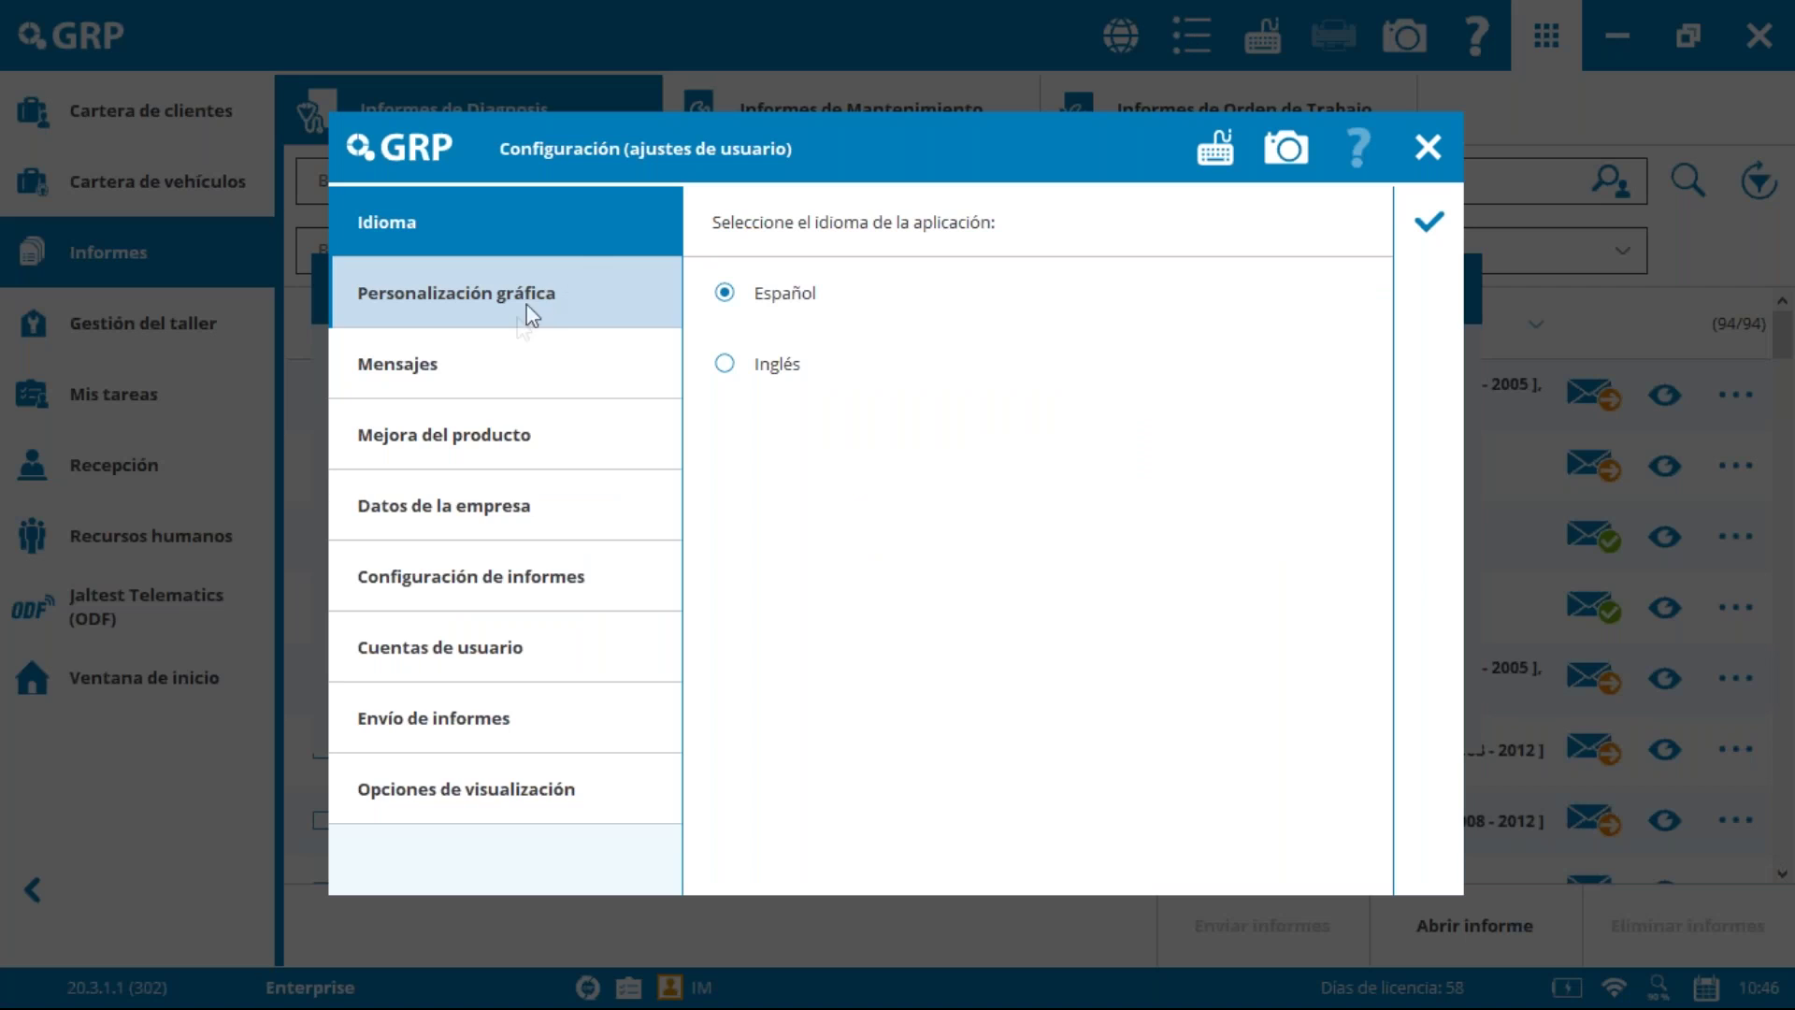
click(529, 589)
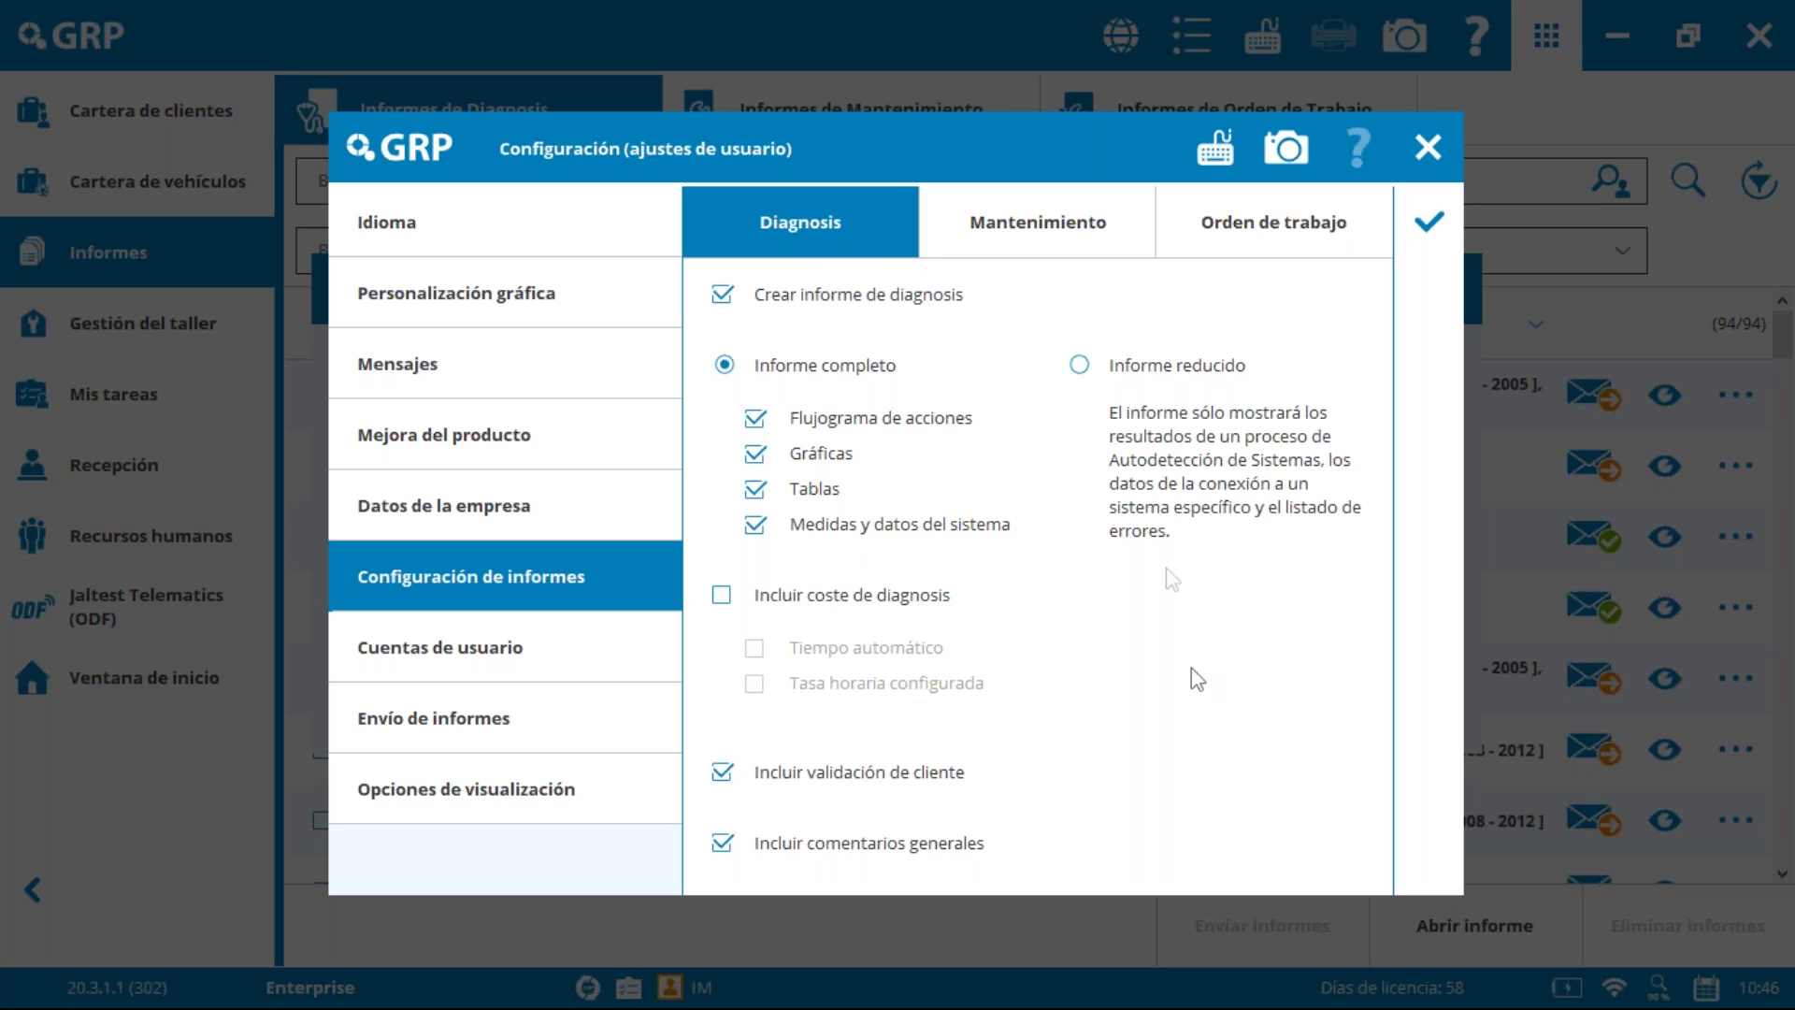
click(1438, 150)
click(1464, 284)
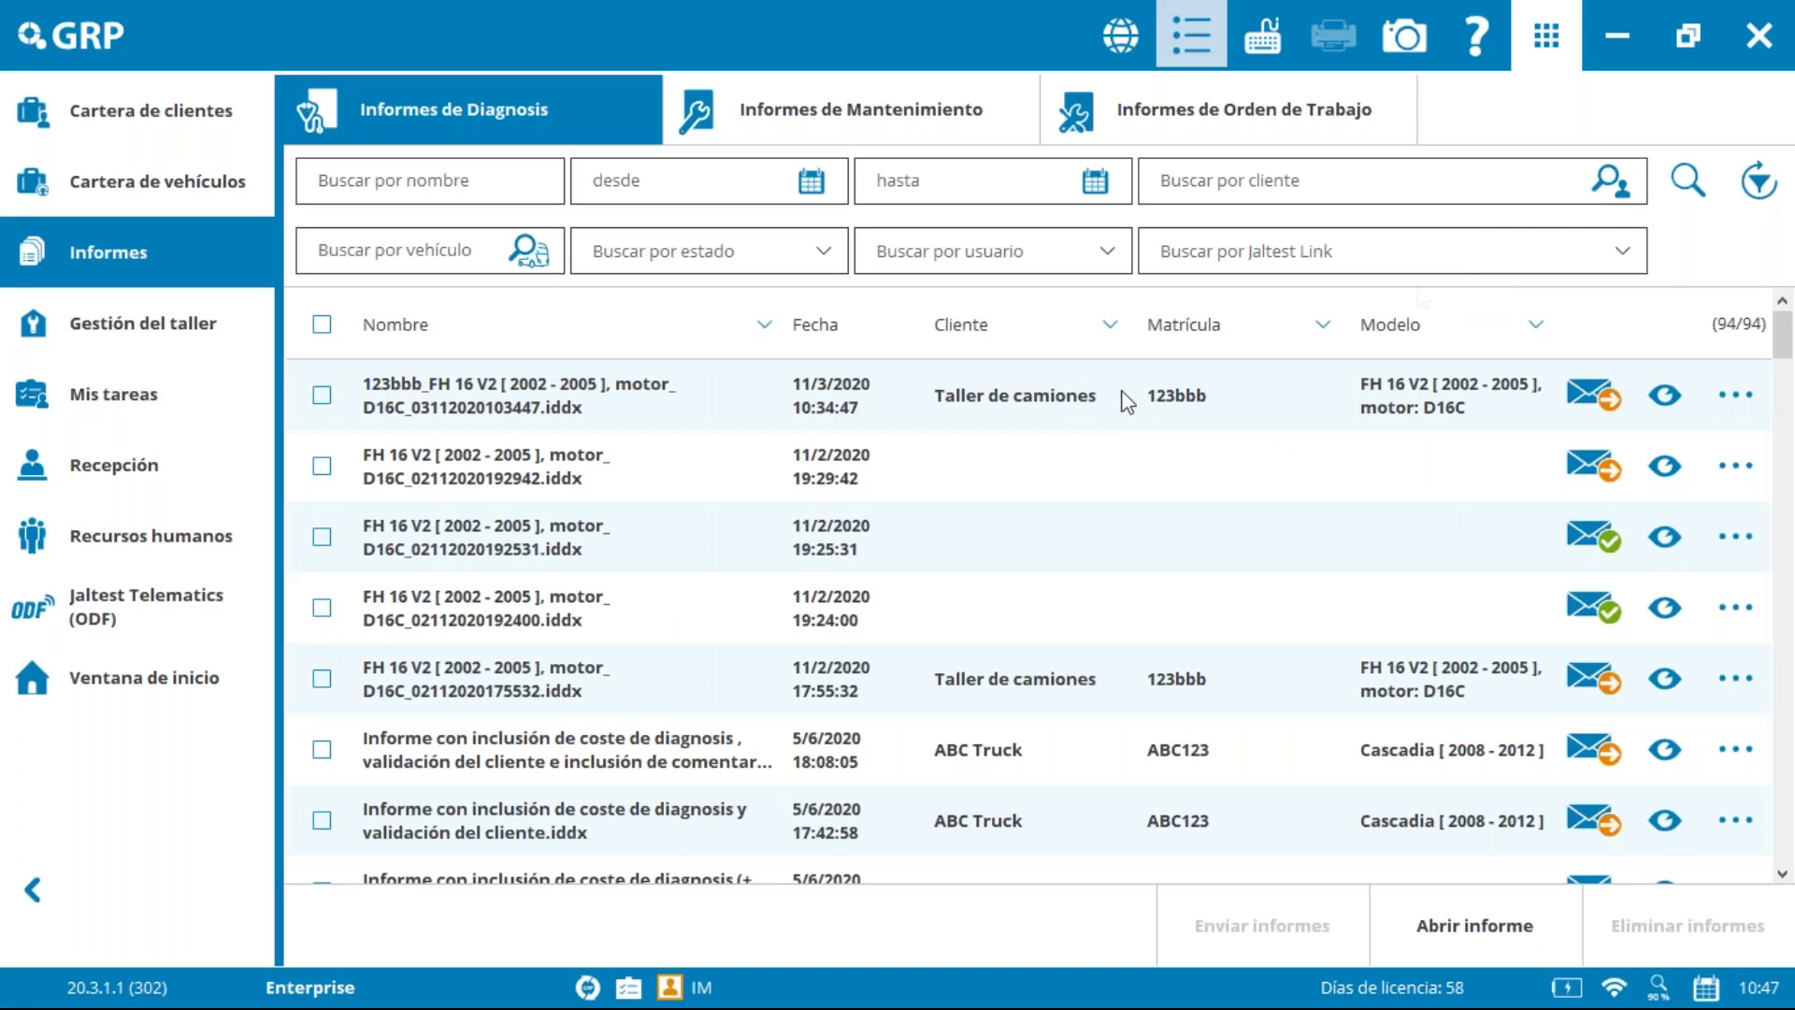
Step: Read the cost report without extra options to page 4 (2.00 h at 100.00 $/H = 200.00 $), then close it
drag(1786, 335, 1789, 384)
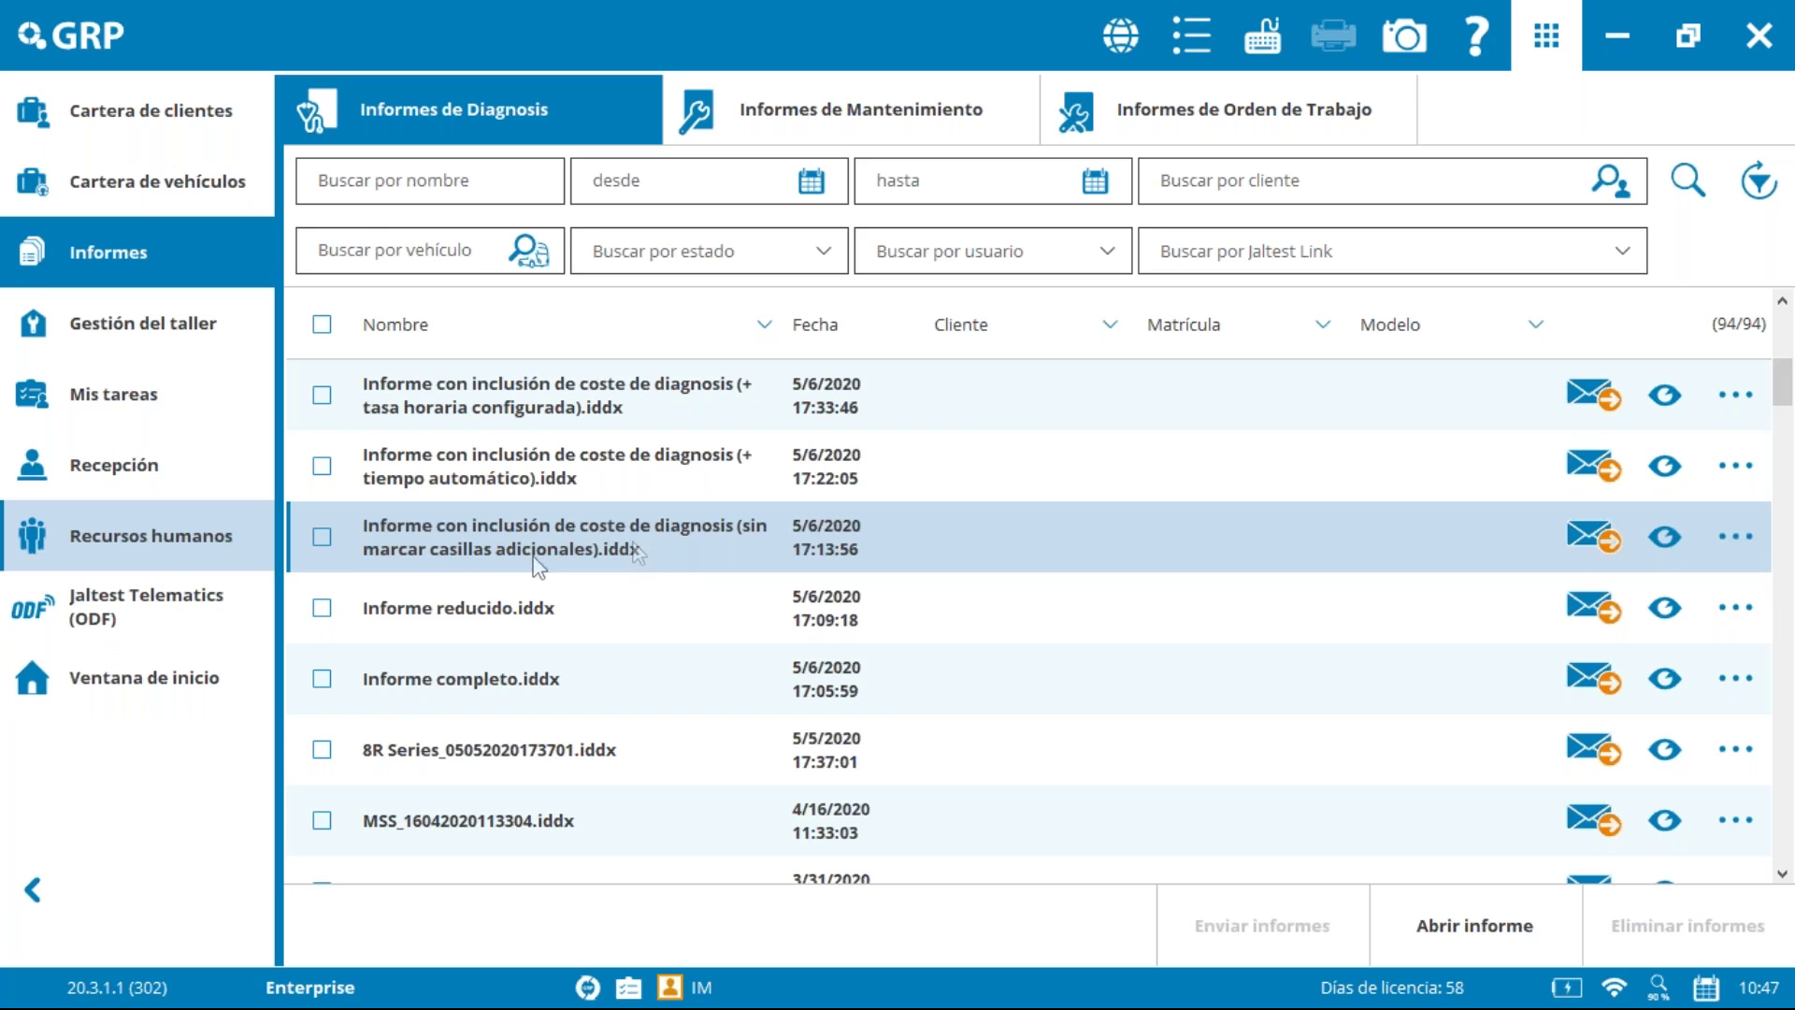
click(1664, 541)
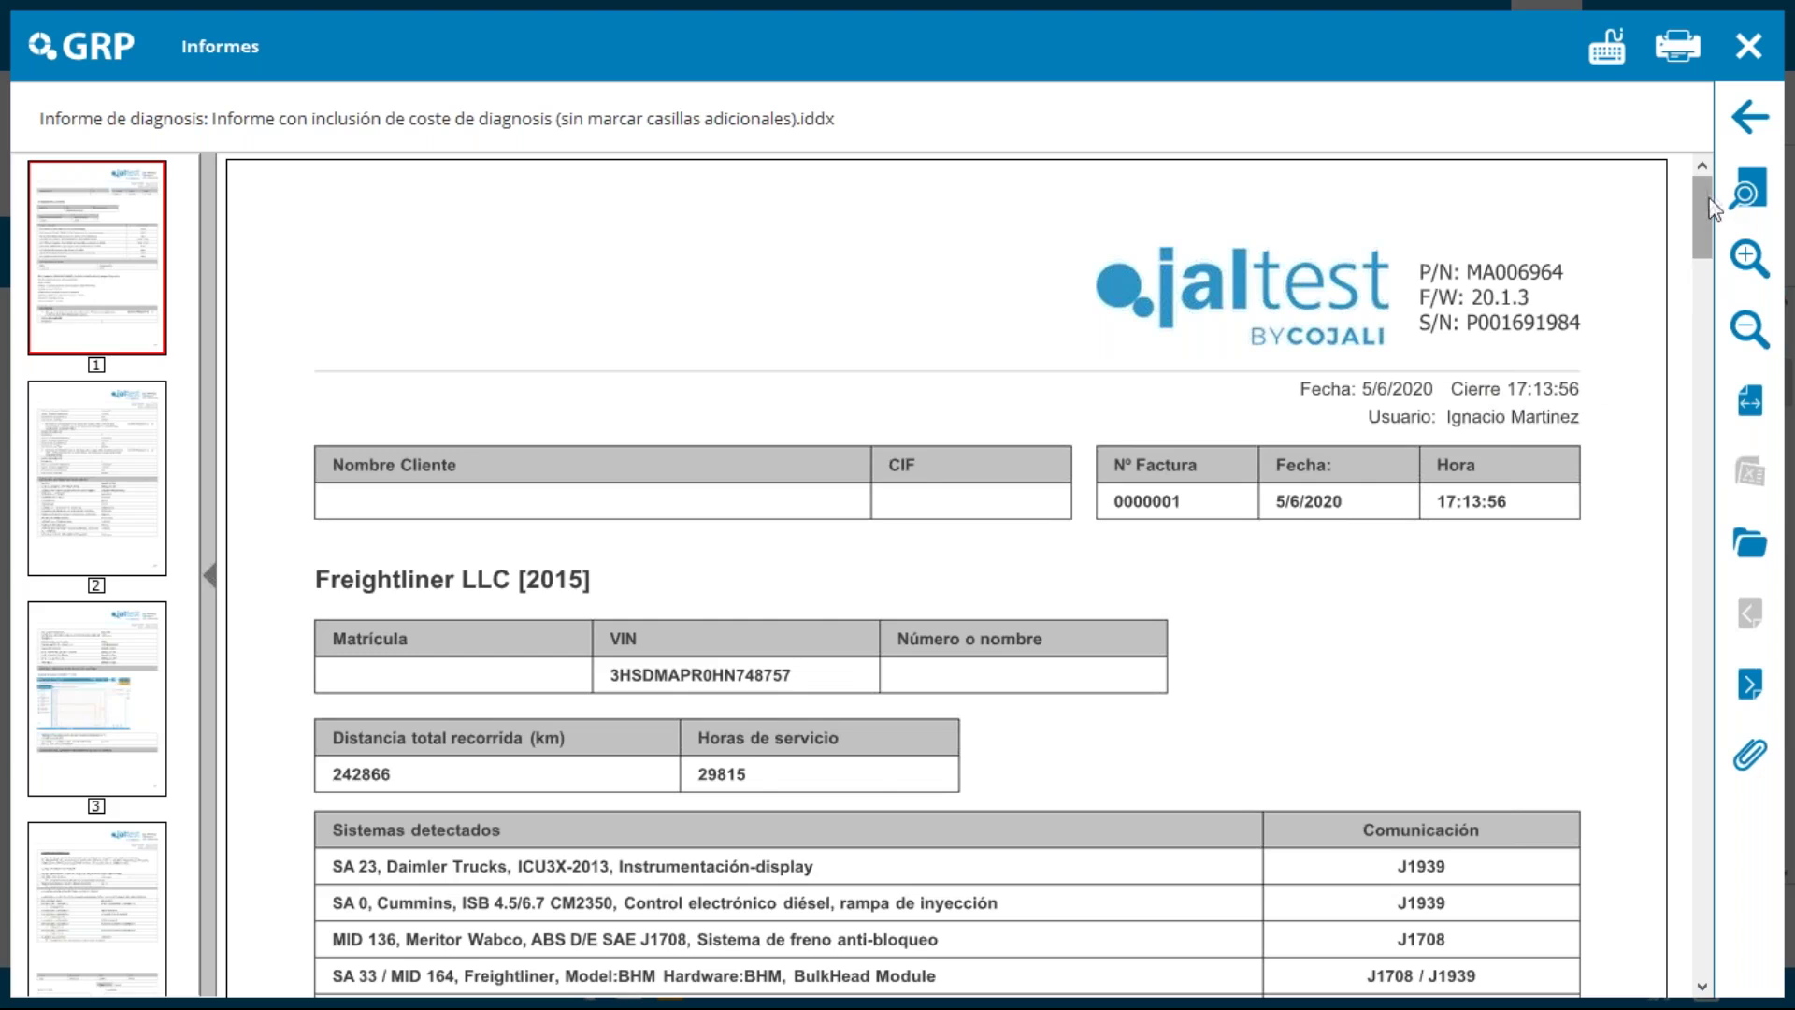
scroll(1714, 241, down, 3)
drag(1715, 245, 1716, 801)
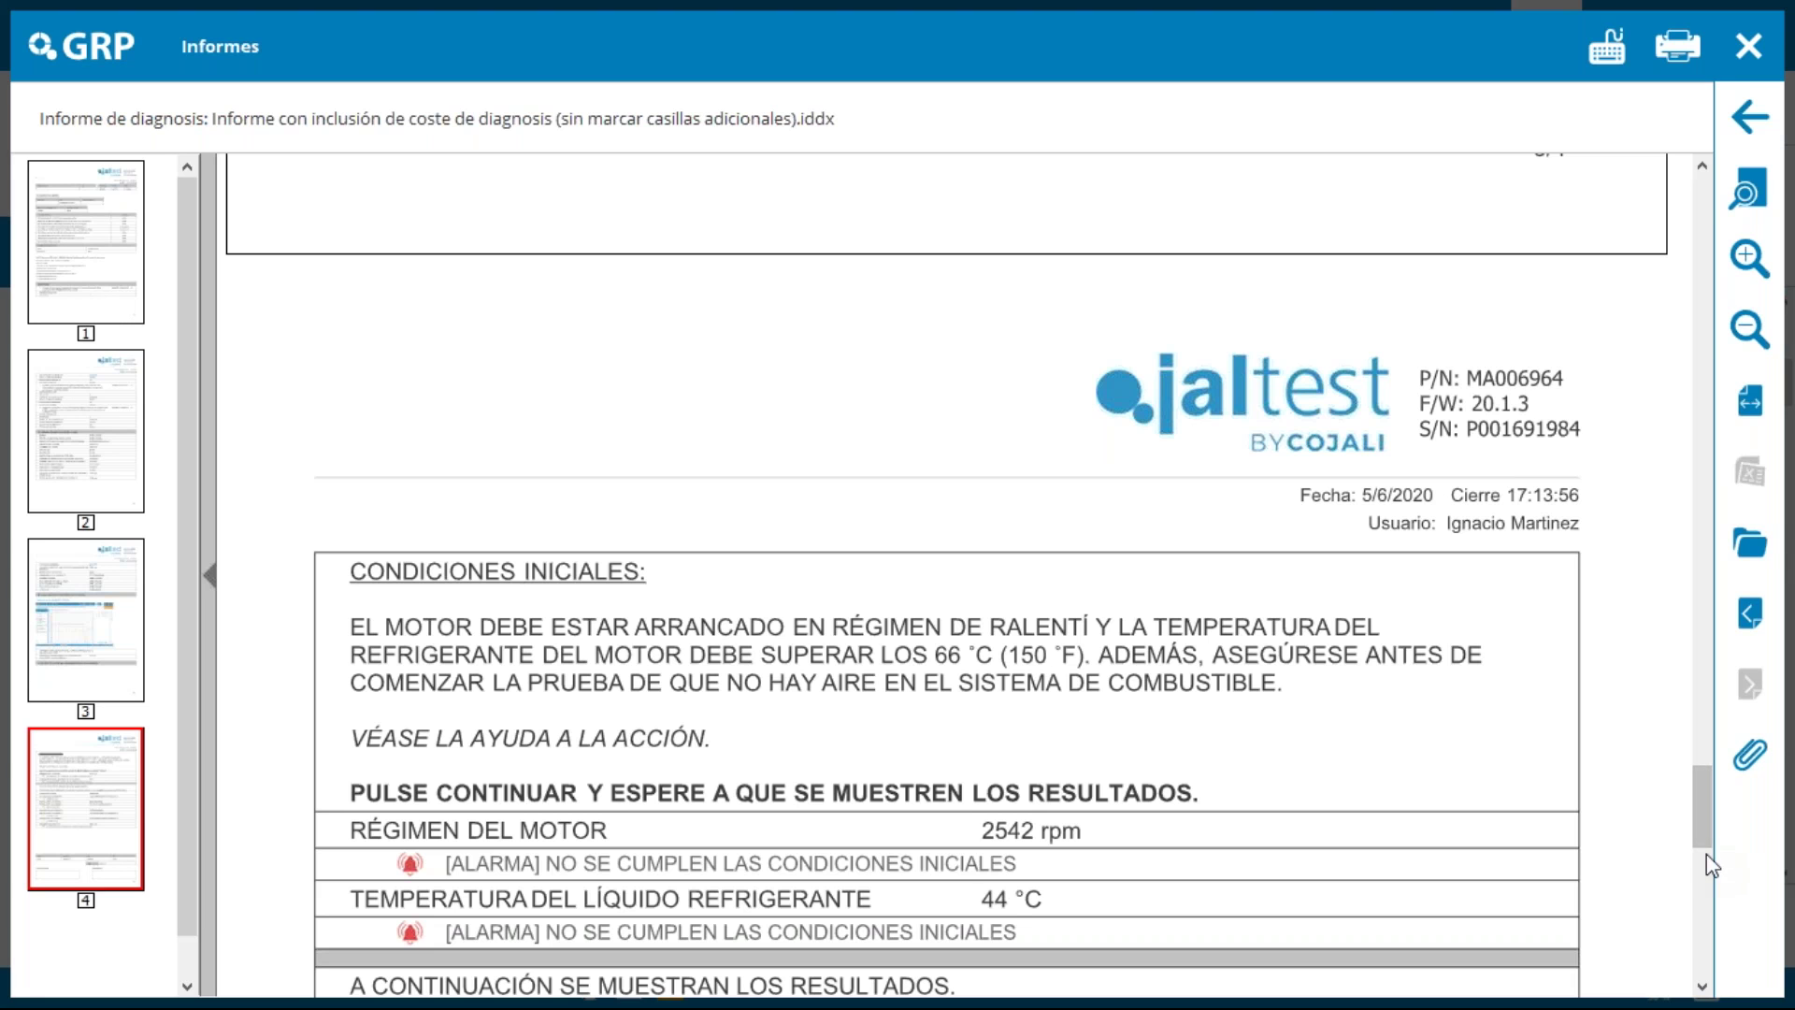
drag(1694, 809, 1711, 949)
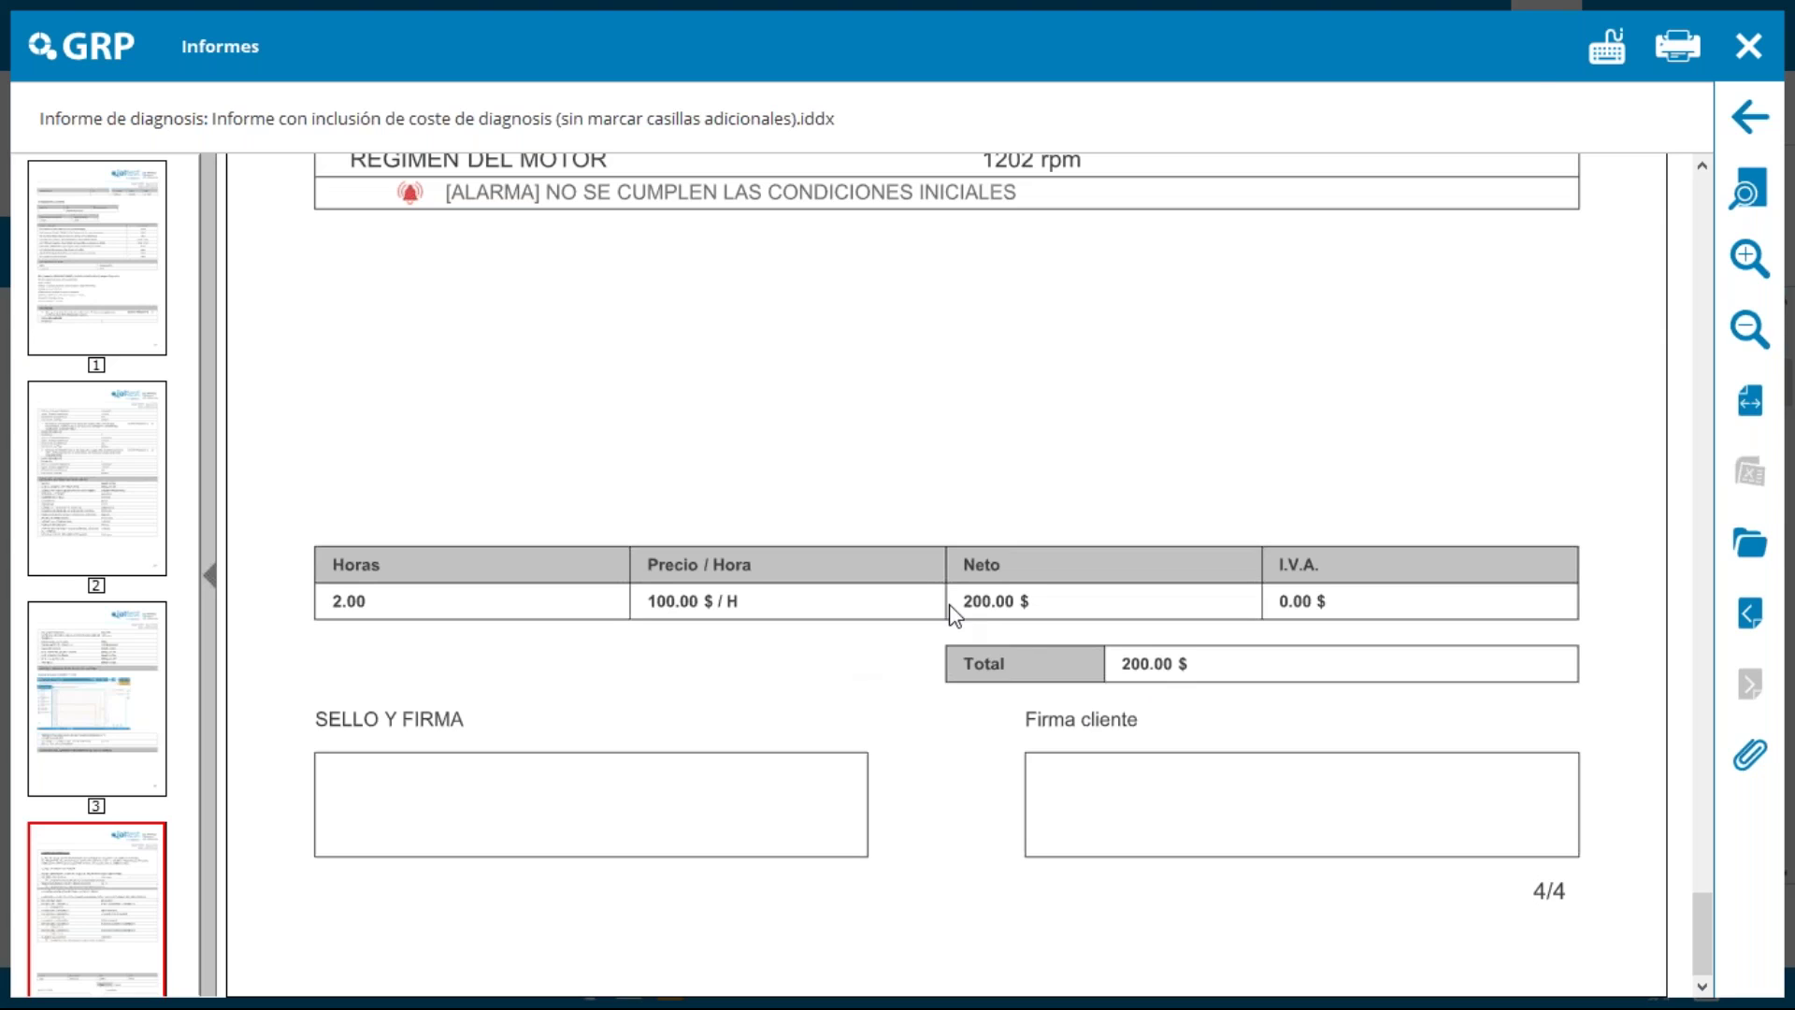
click(1748, 46)
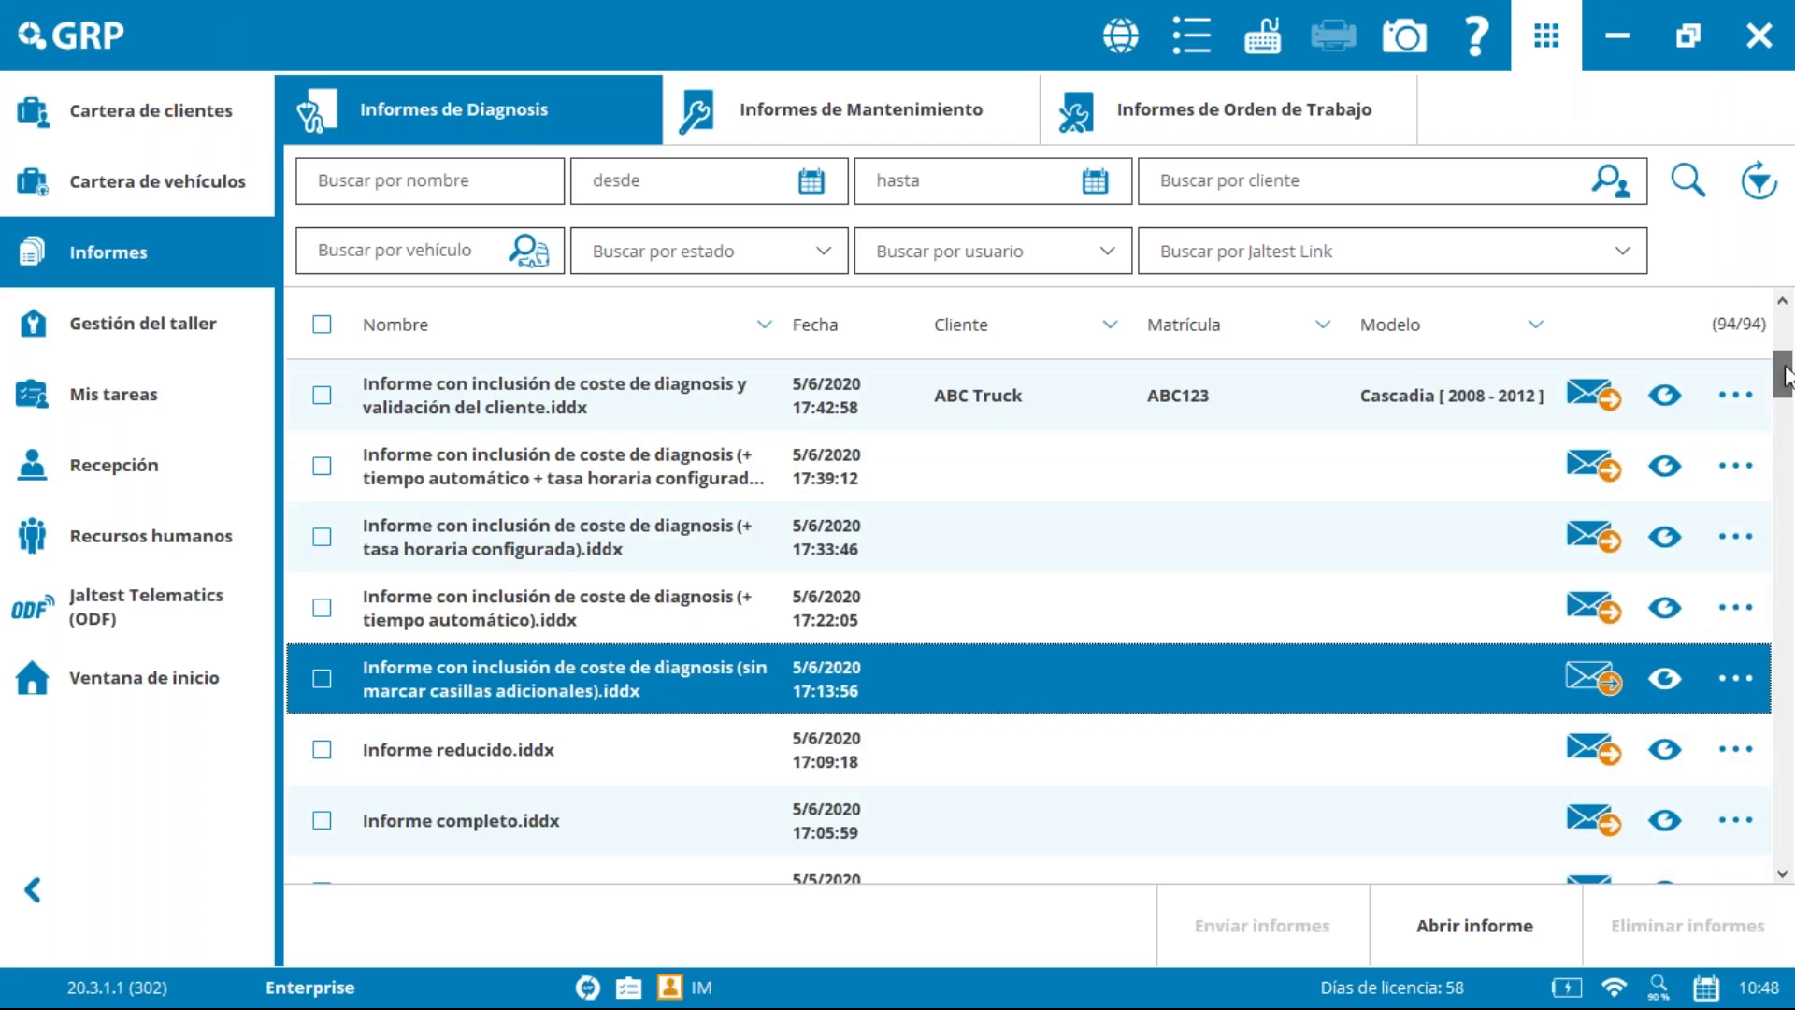
Step: View the 17:22:05 automatic-time cost report to its 0.03 h, 3.00 $ total, then close it
click(379, 600)
click(1664, 608)
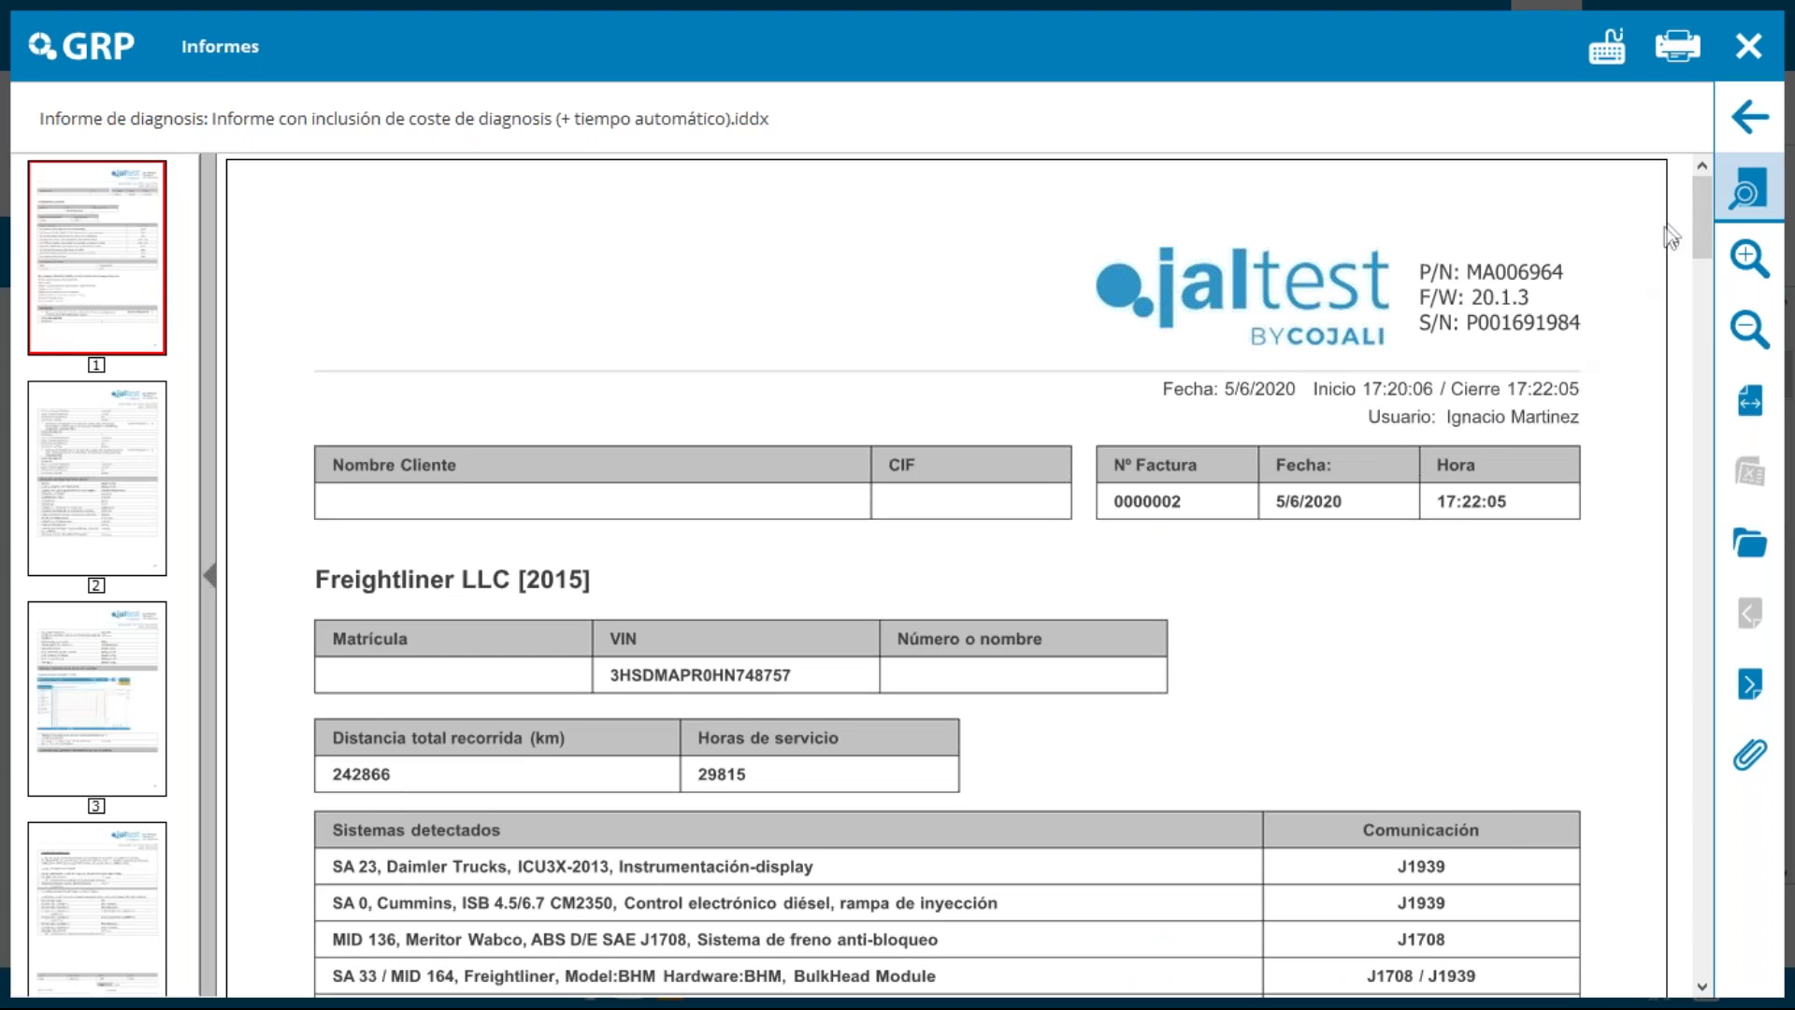
drag(1700, 217, 1714, 950)
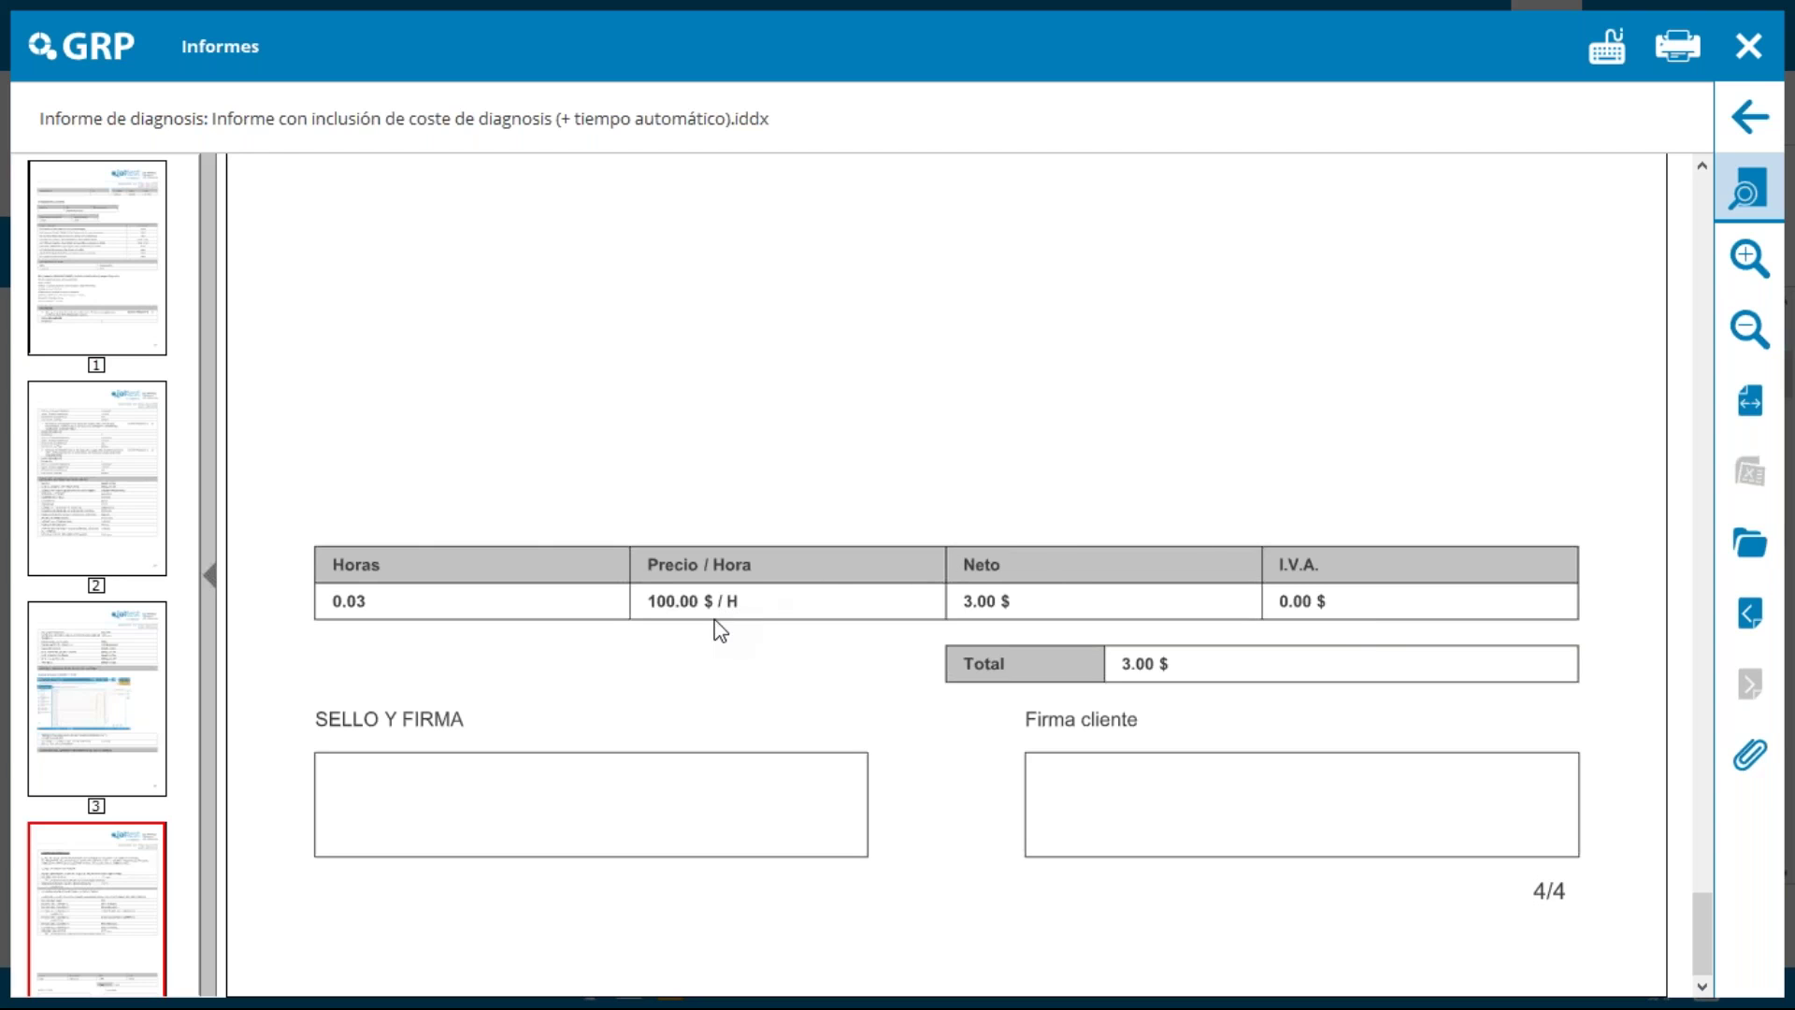
click(1739, 22)
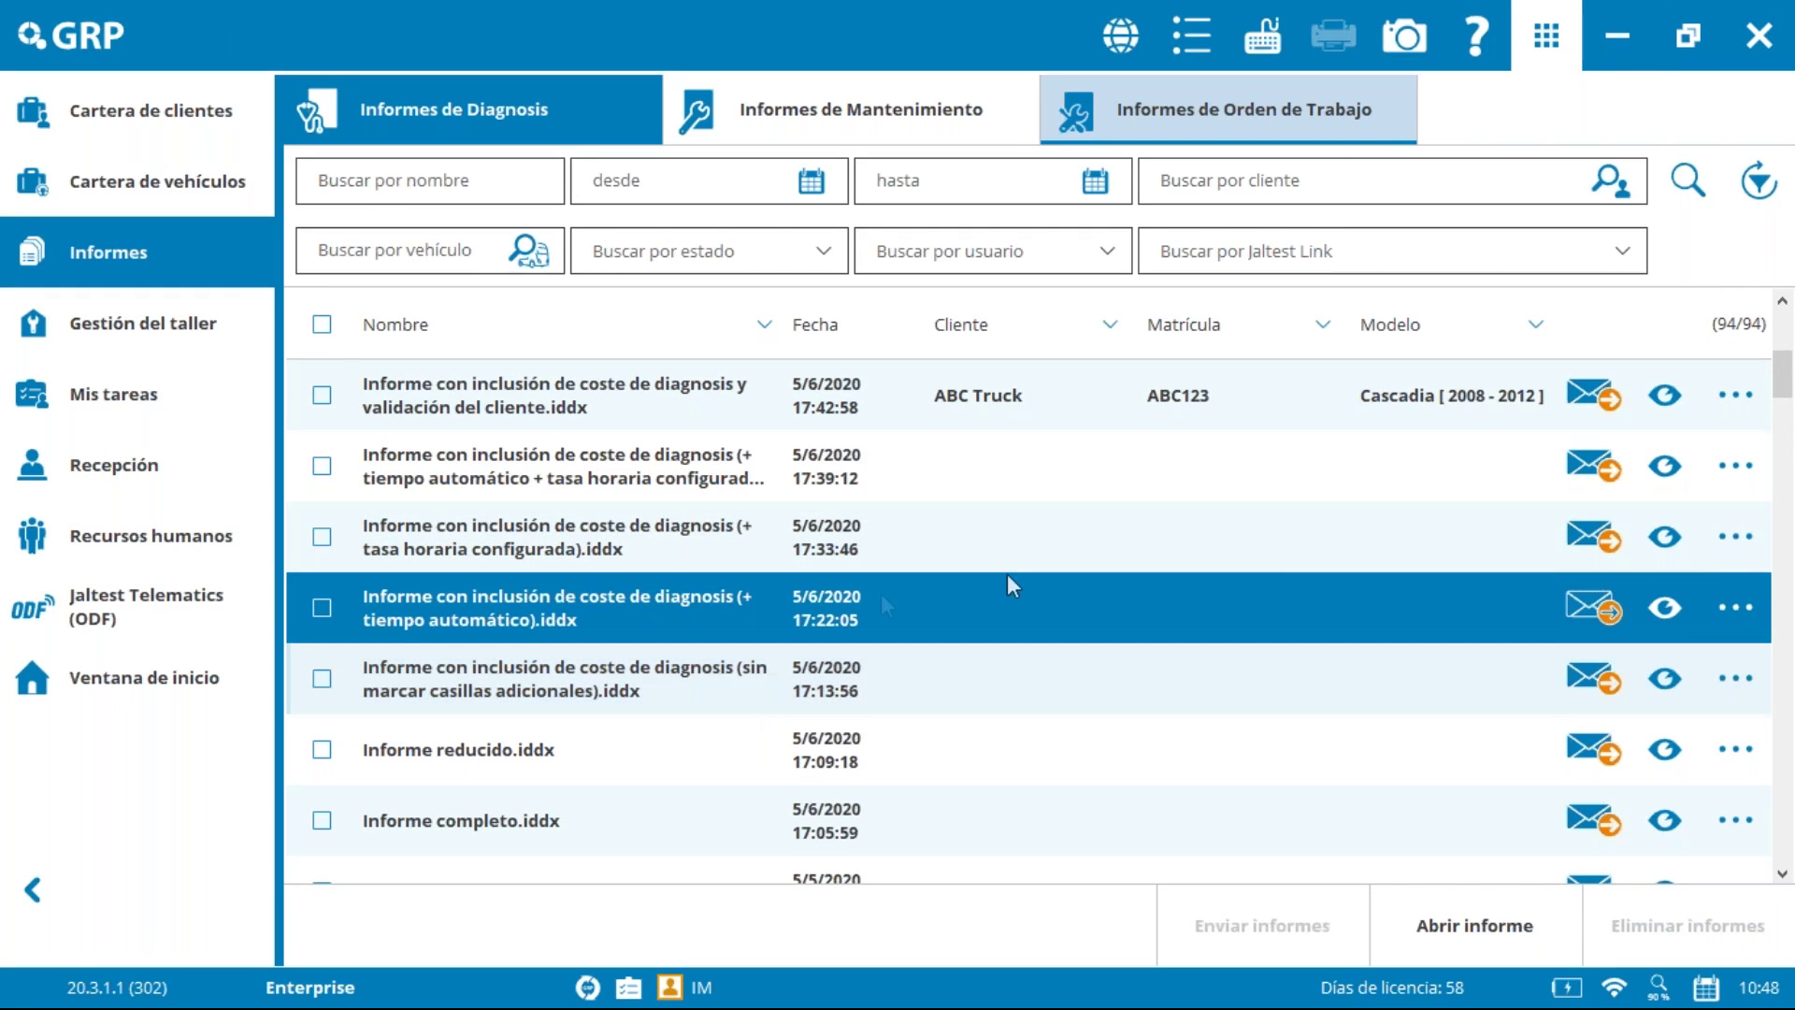
scroll(1789, 364, up, 2)
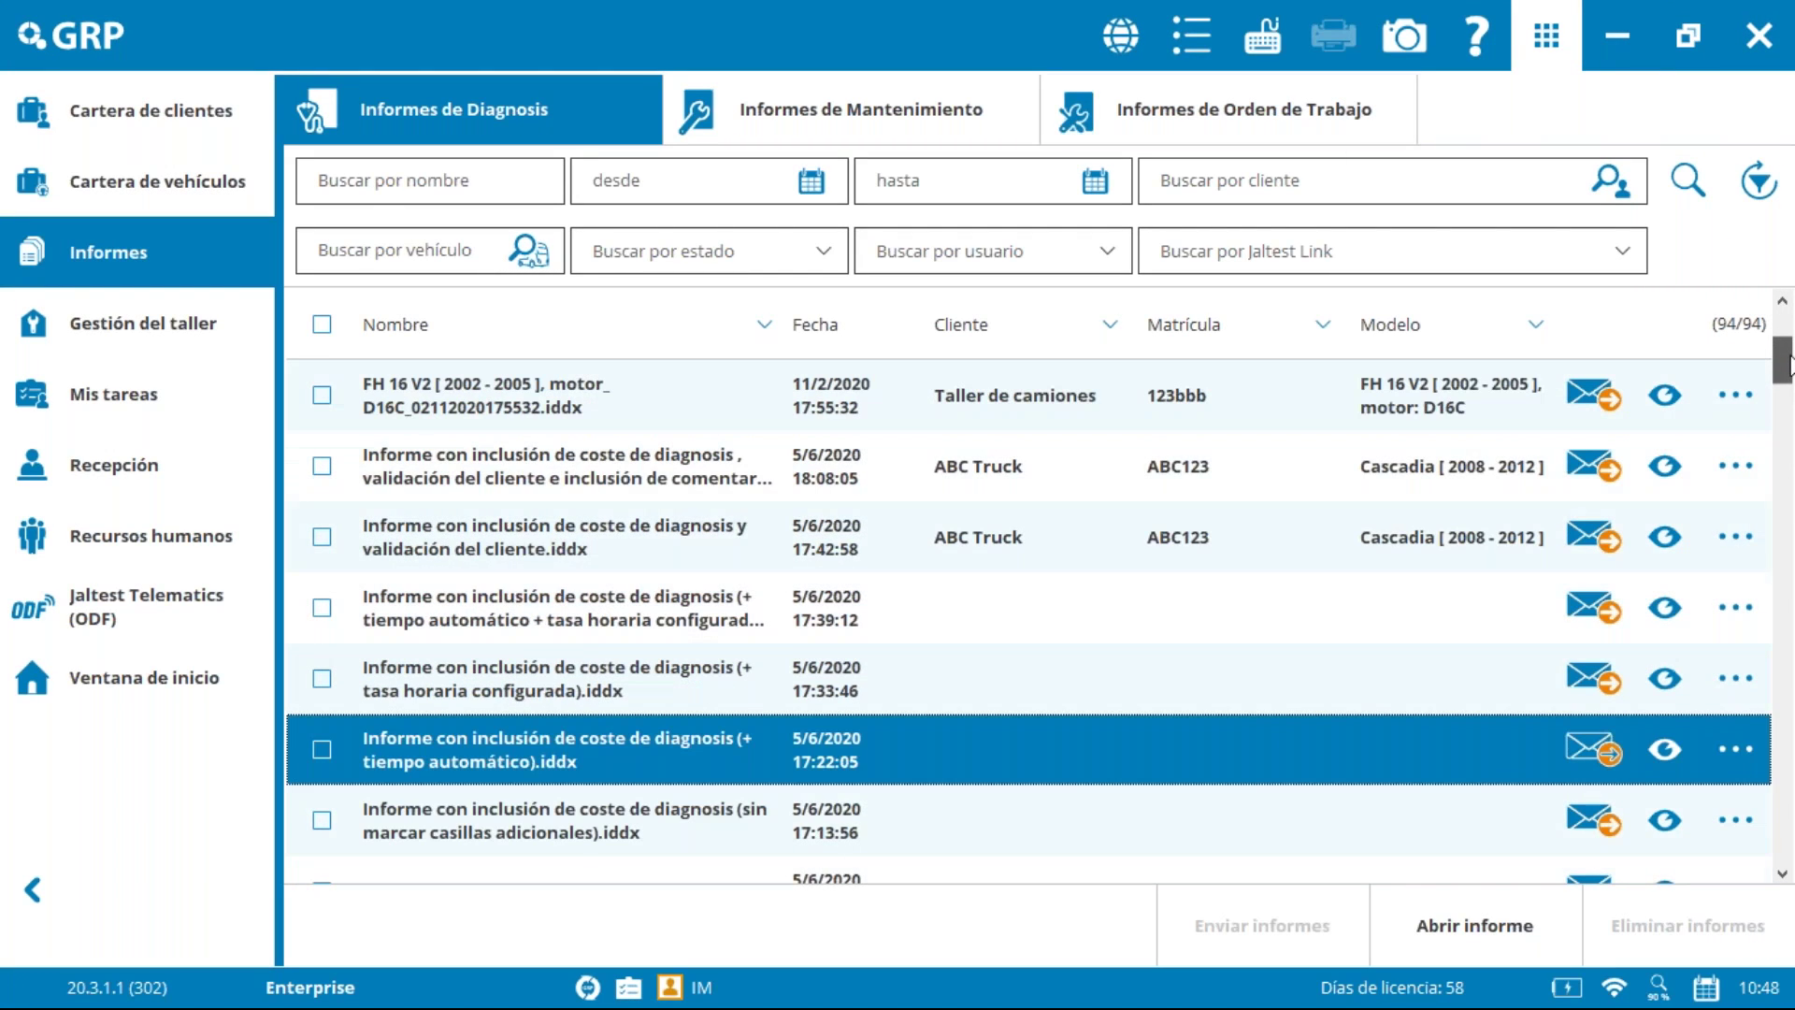
scroll(1790, 365, up, 1)
scroll(1790, 353, up, 1)
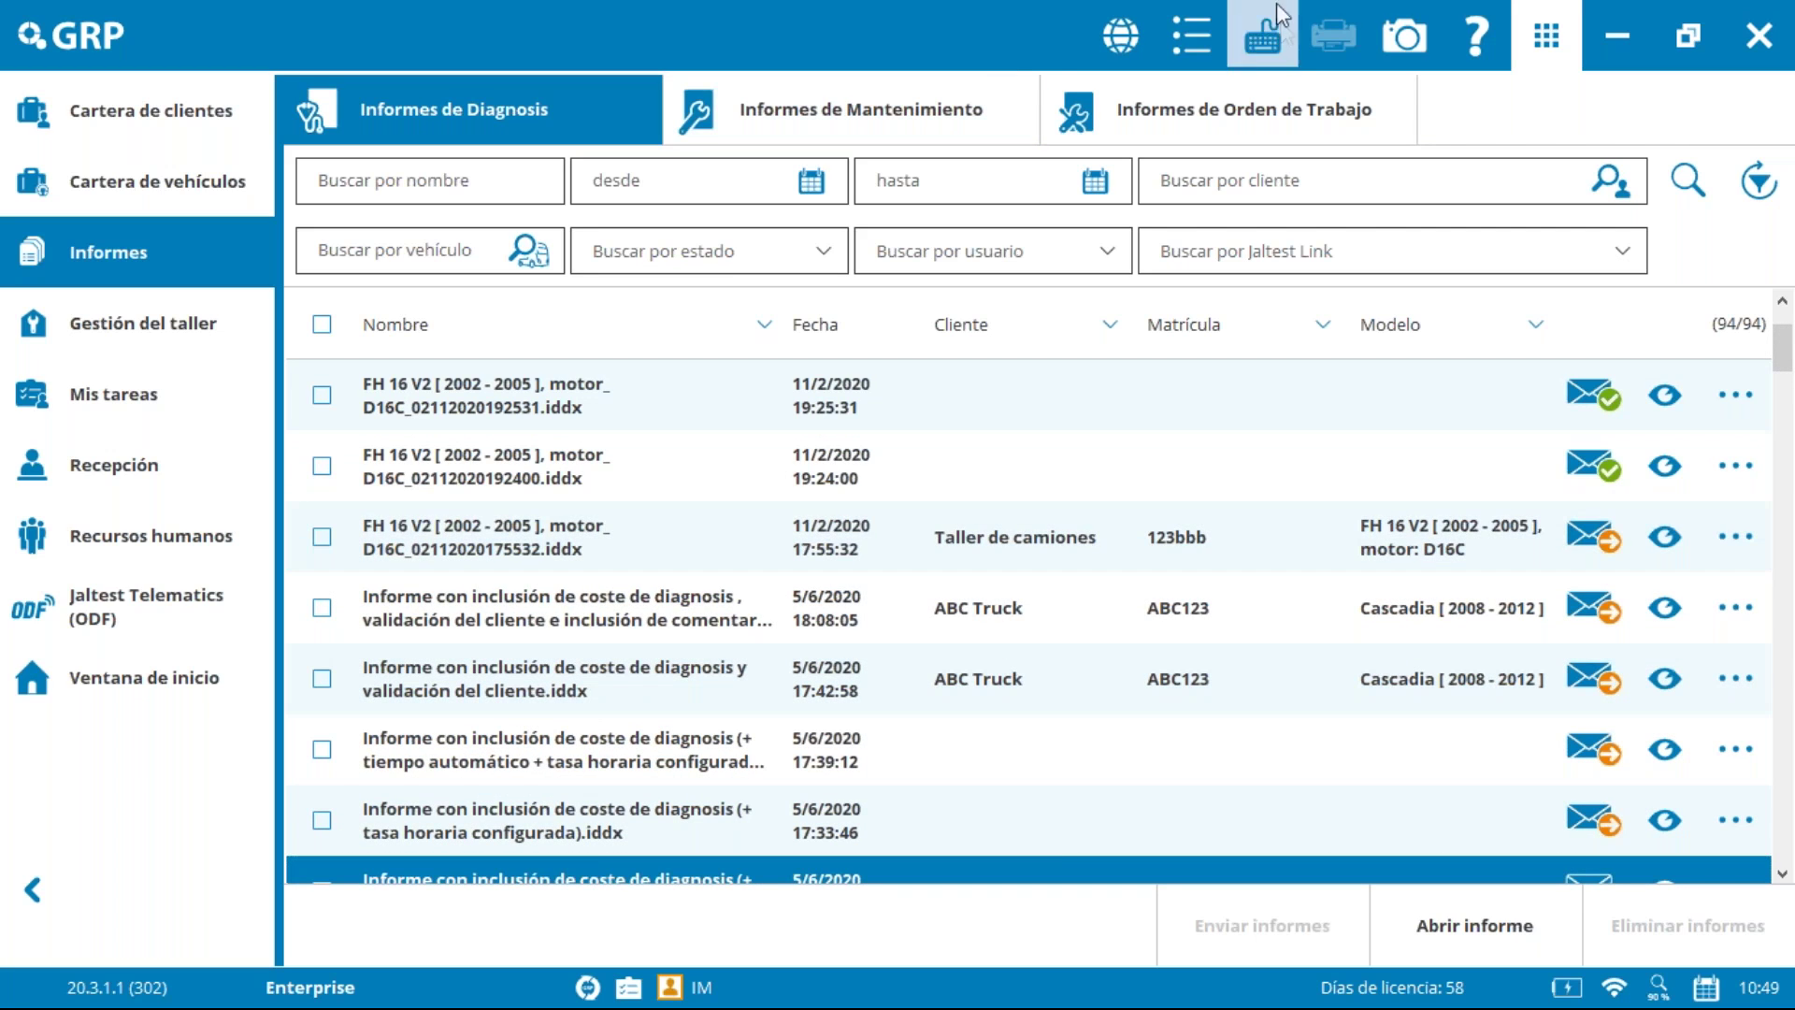
Step: Show the Mantenimiento options in the report configuration settings
click(1192, 43)
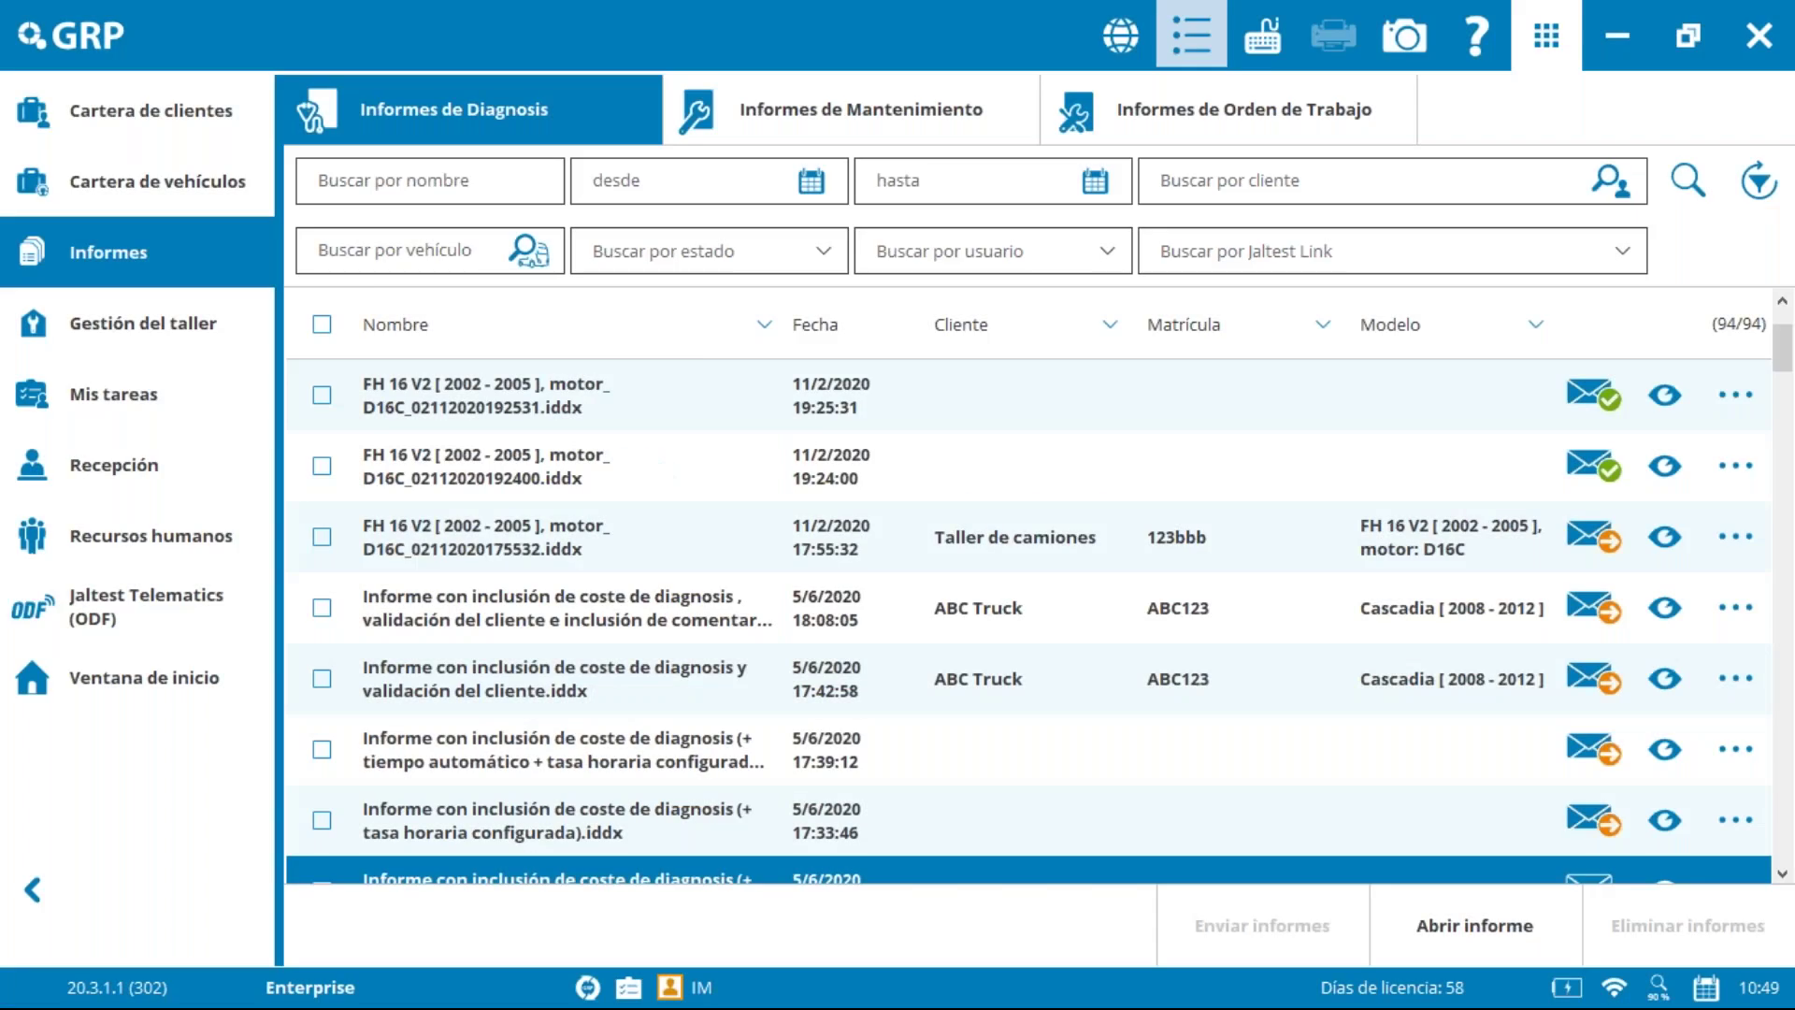
click(601, 438)
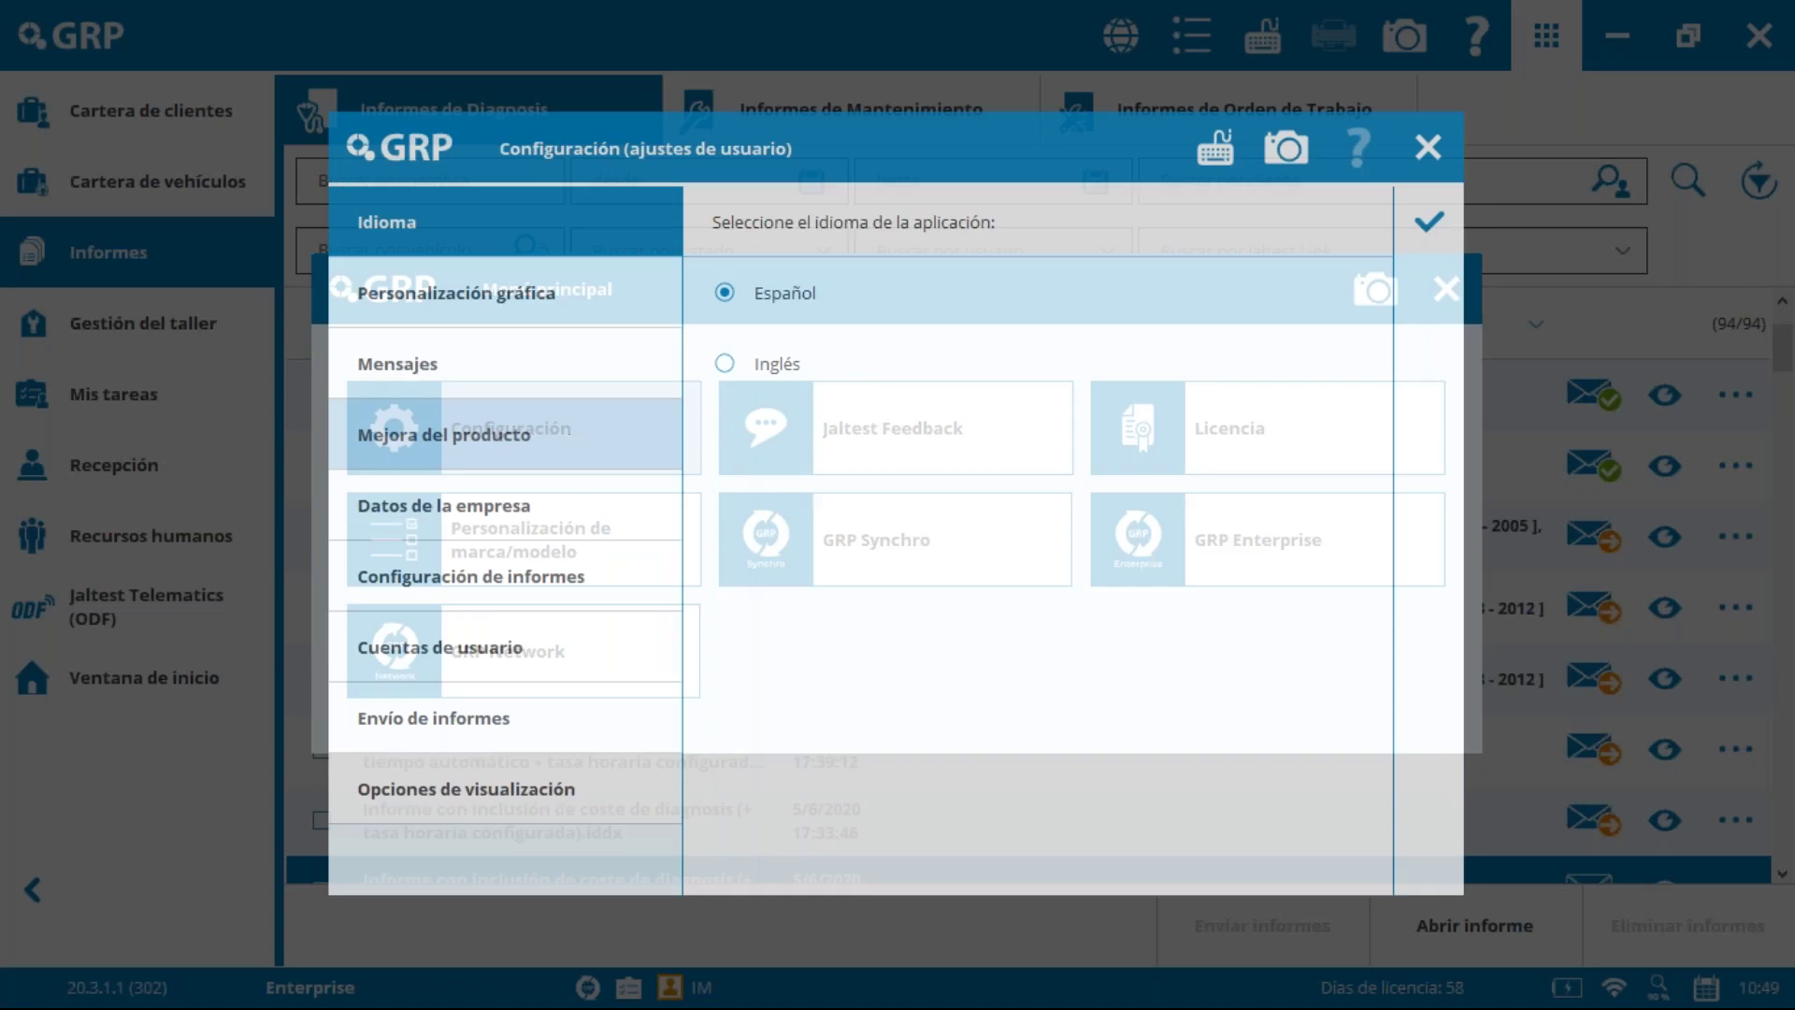
click(525, 578)
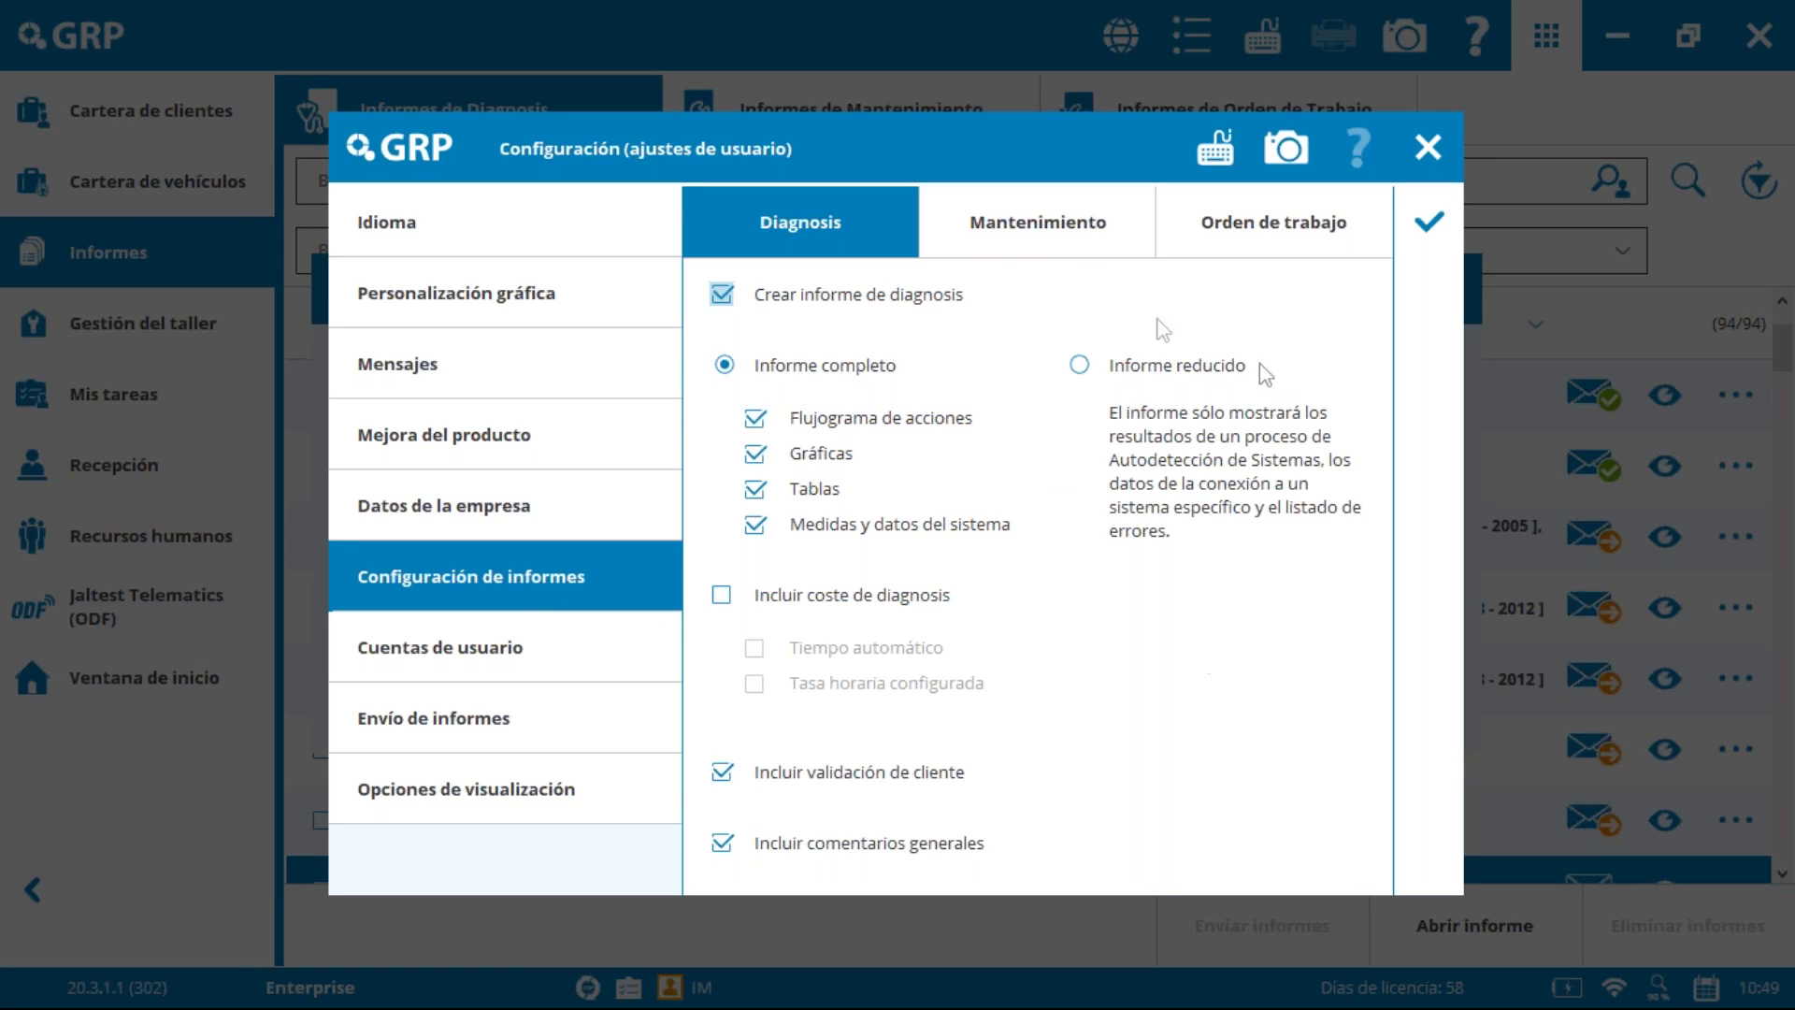
click(1051, 241)
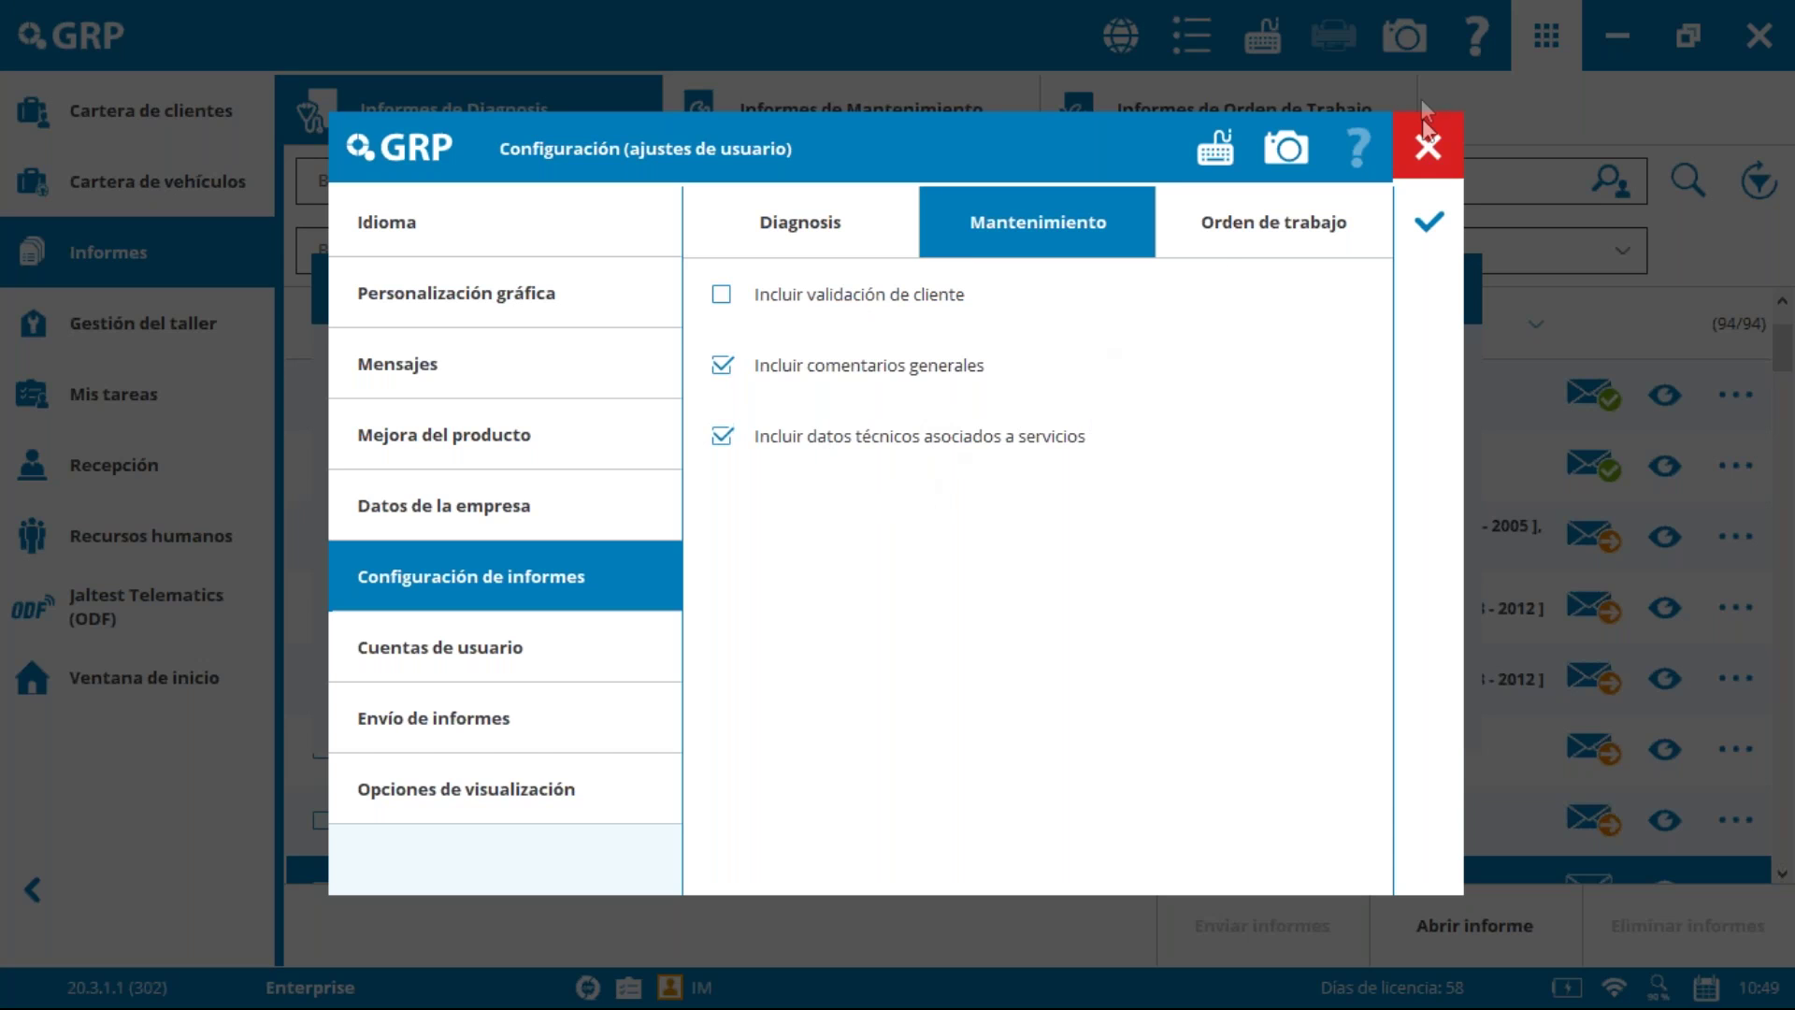
Step: Close the settings and main menu, and list the 8 maintenance reports
click(1430, 148)
click(1471, 300)
click(852, 131)
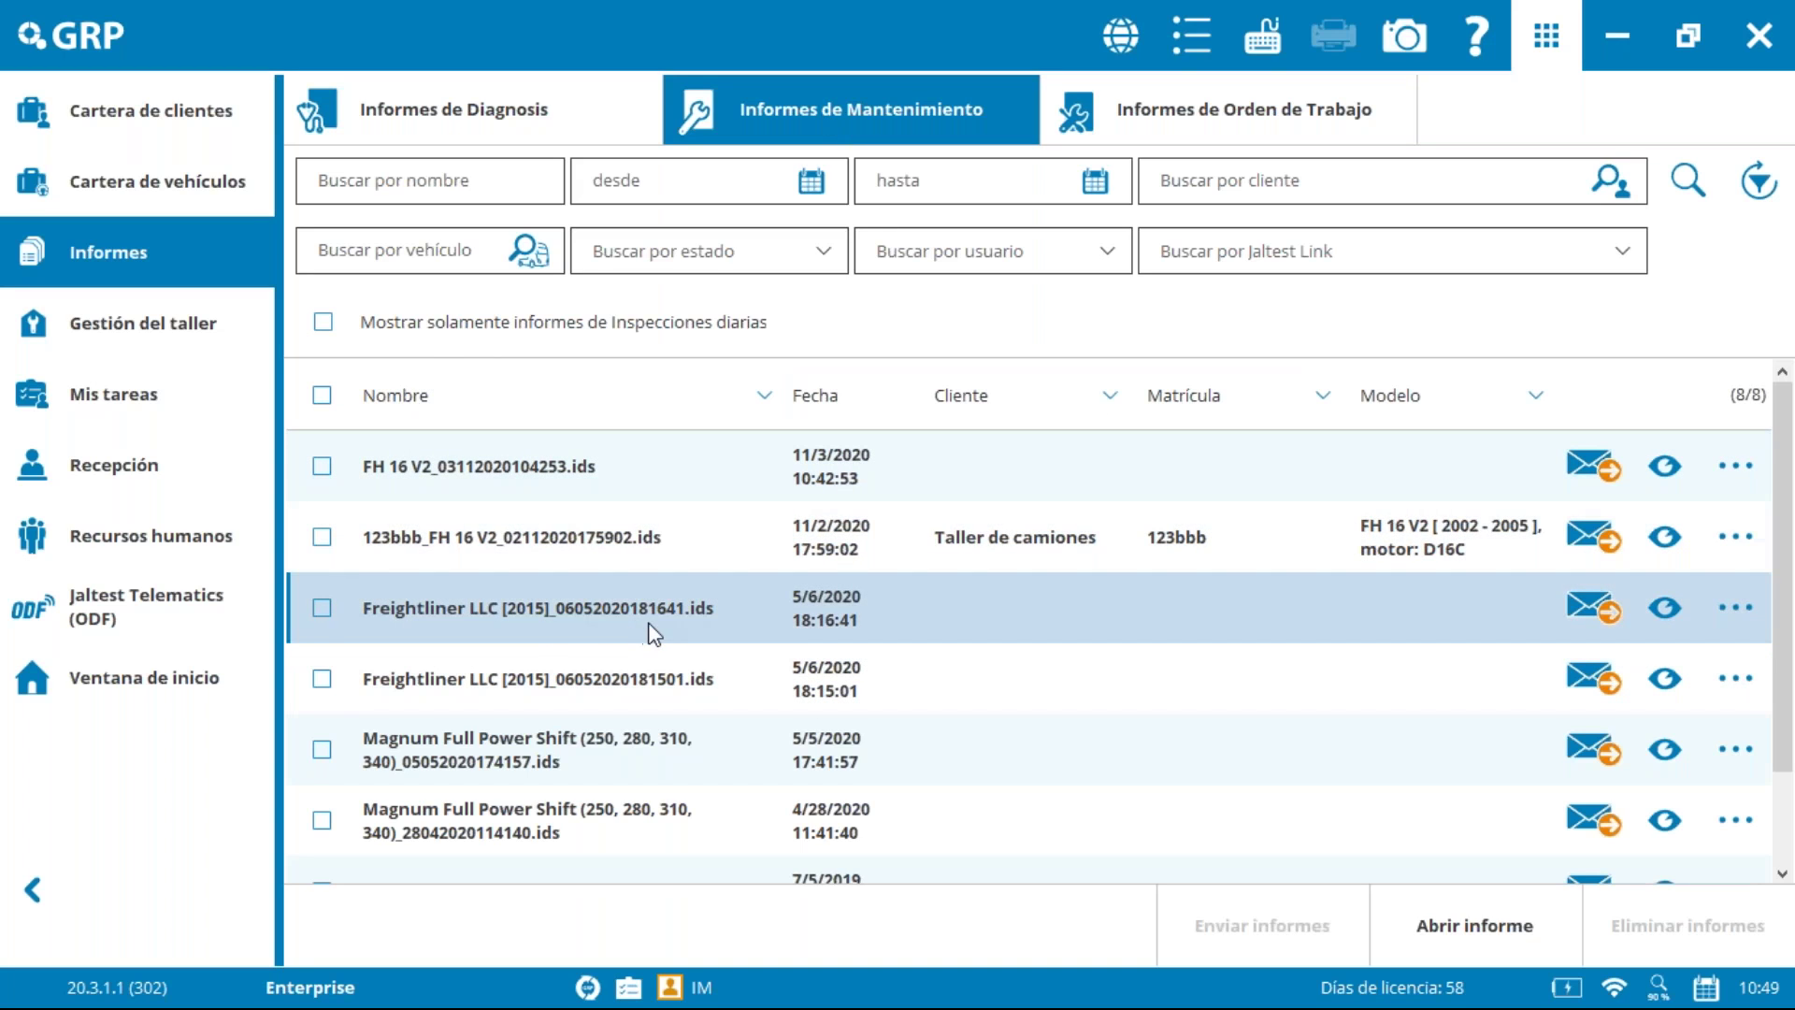
Step: Open the FH 16 V2_03112020104253.ids maintenance report and scroll through its checklist
click(653, 627)
click(1664, 465)
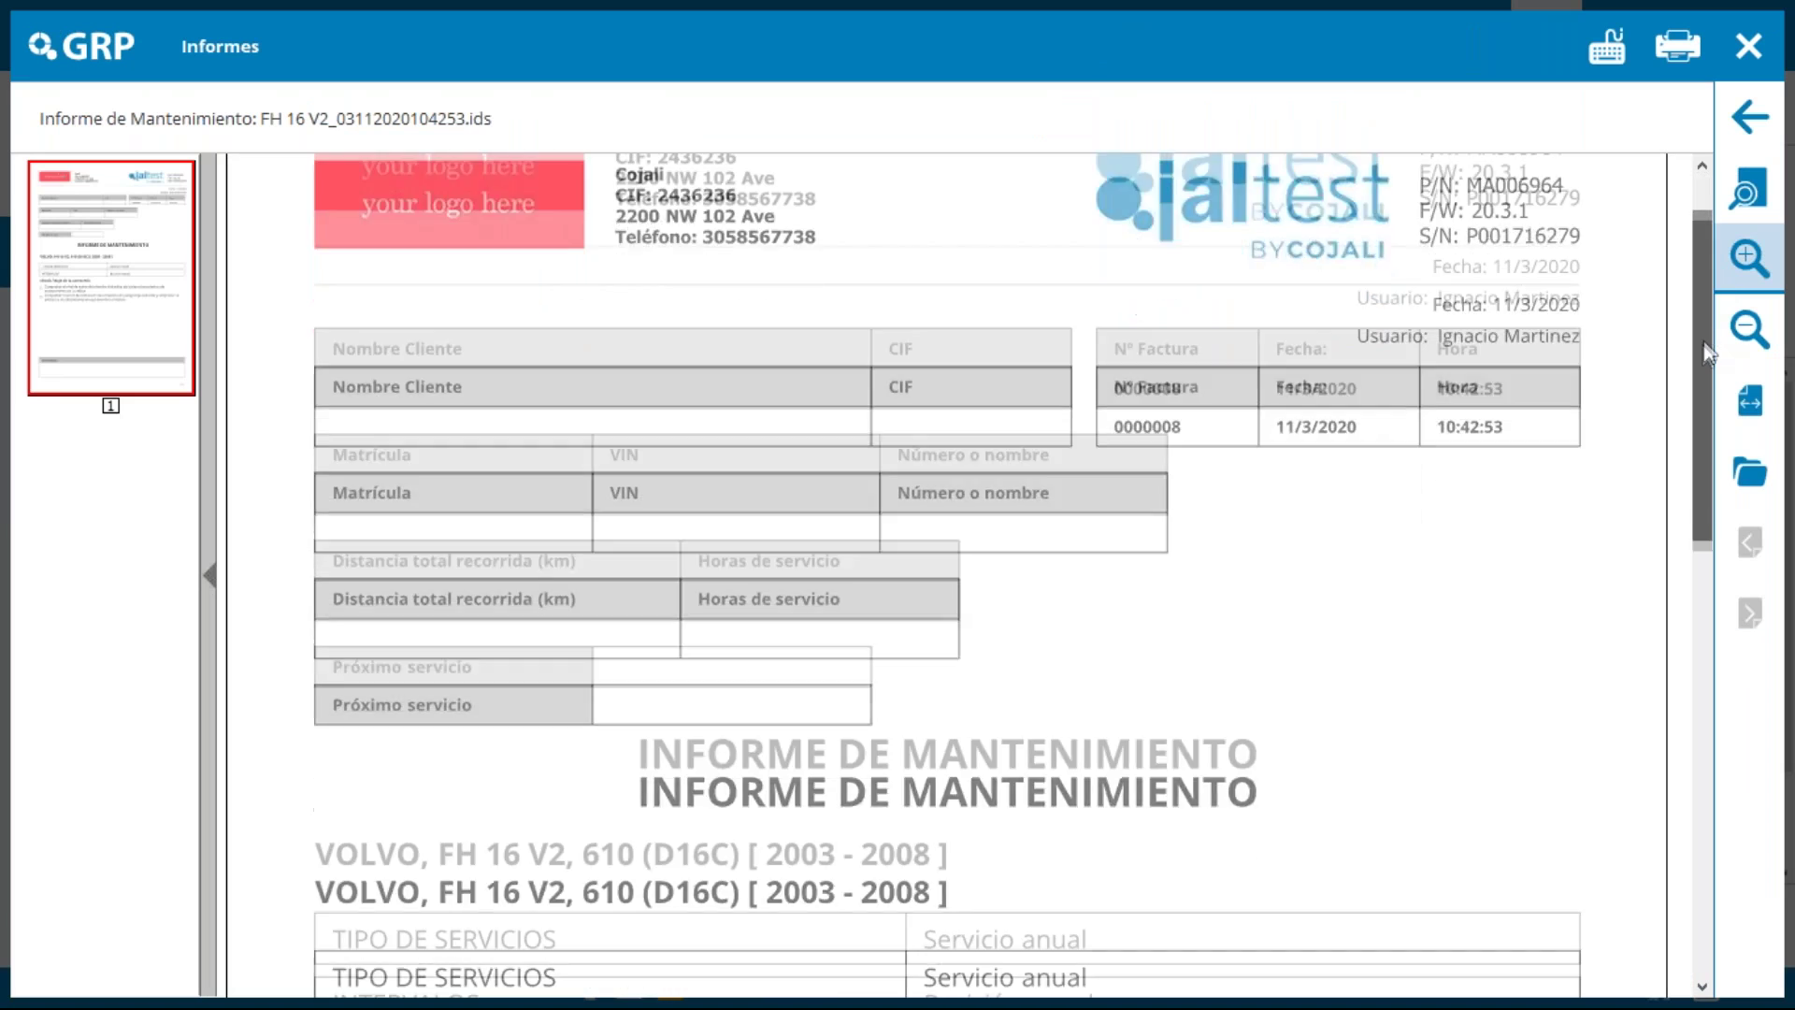
drag(1706, 353, 1744, 782)
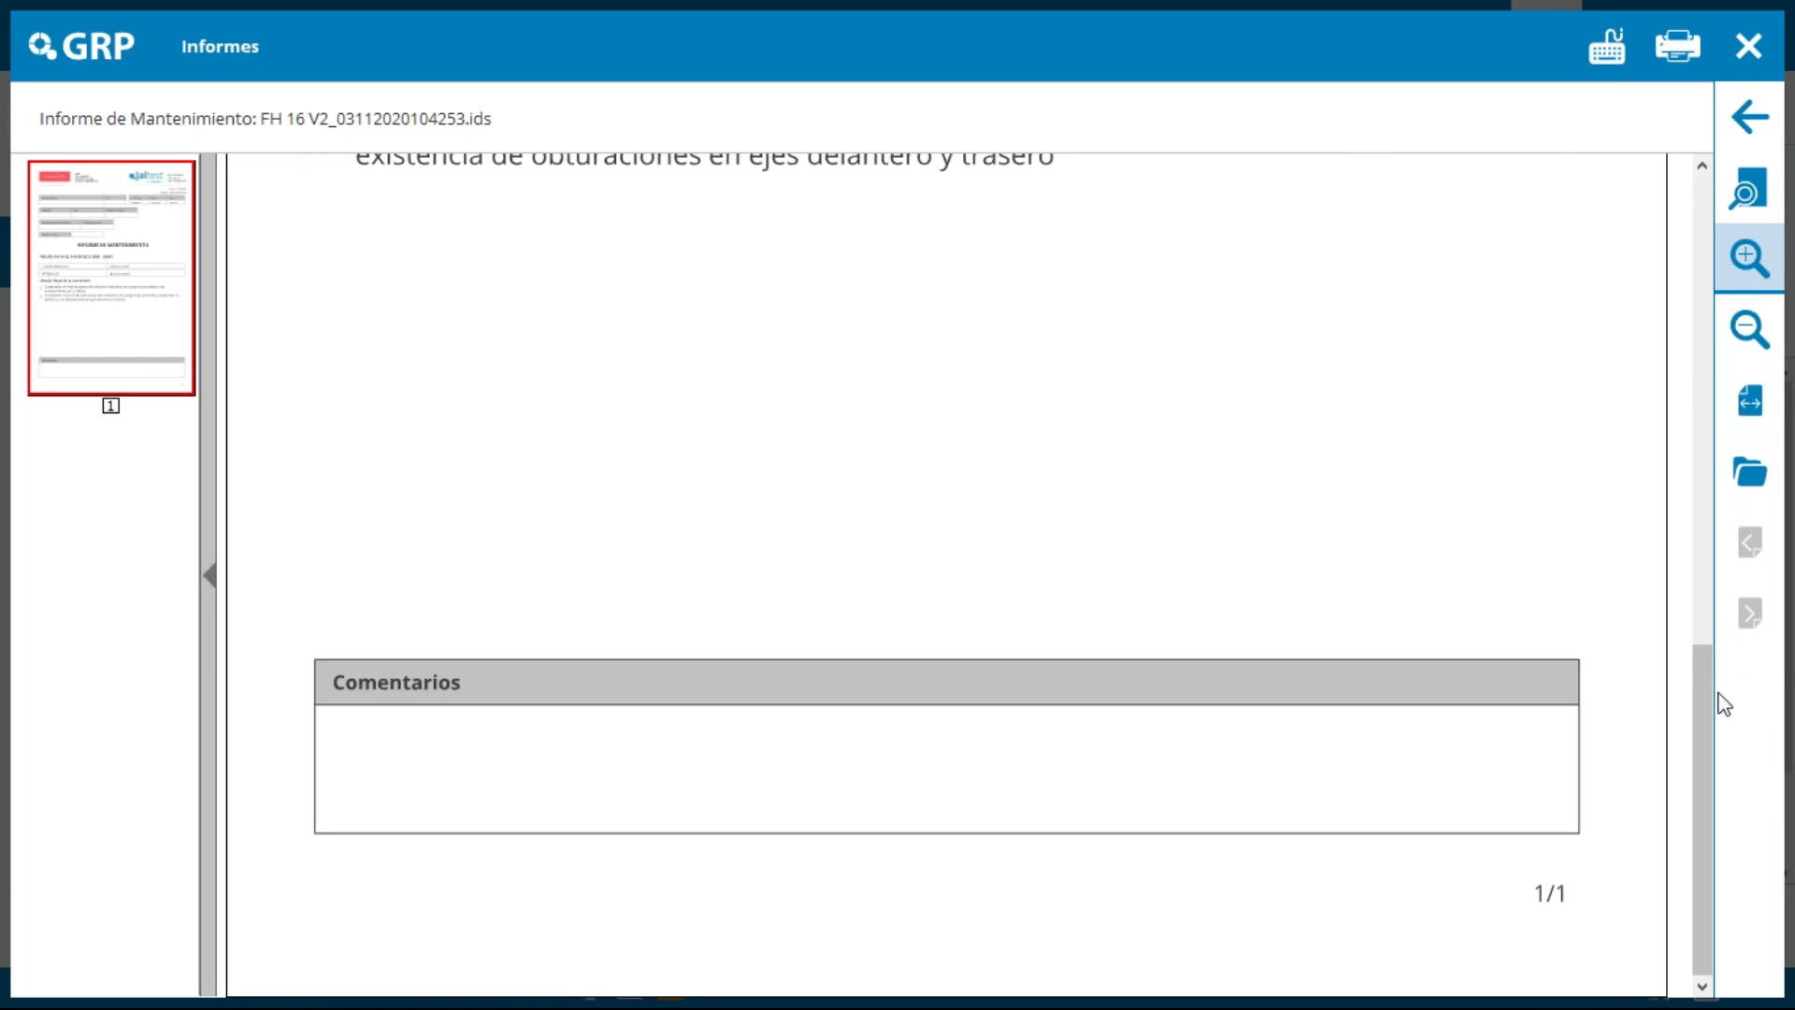
scroll(1691, 721, up, 4)
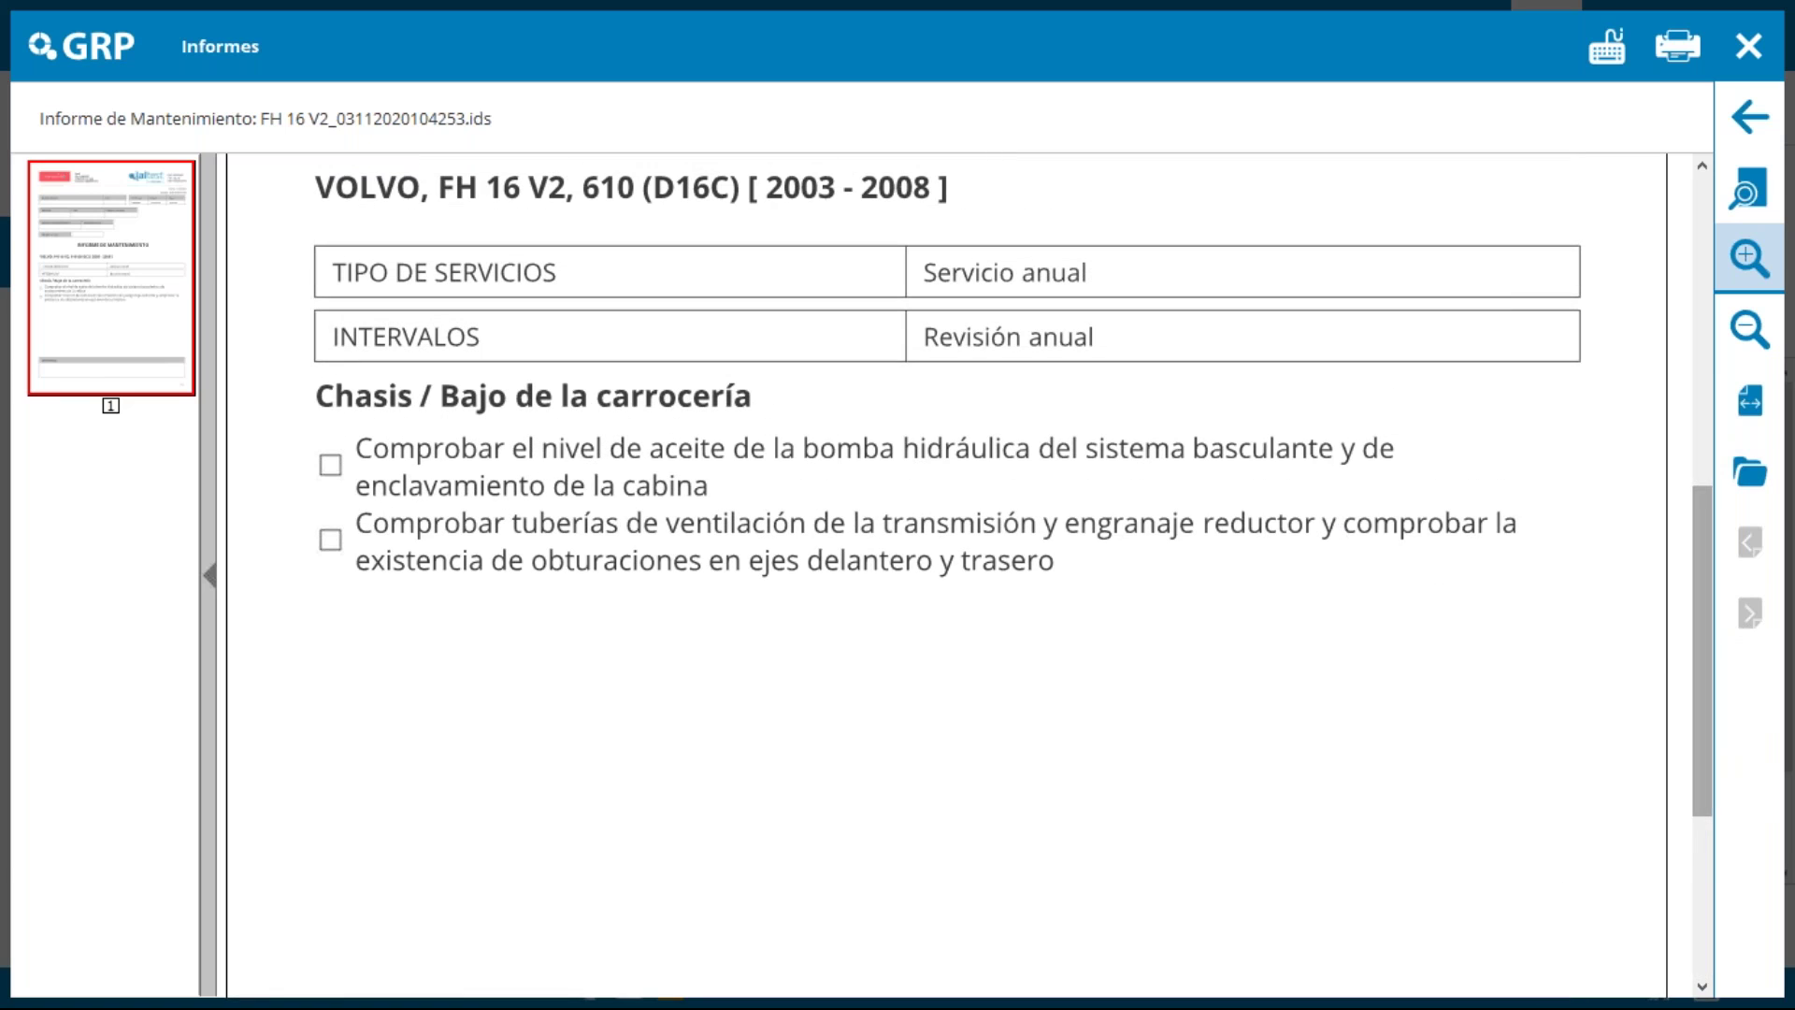
Step: Close the report and advance the presentation to the 'Informe con inclusión de coste' slide
click(1748, 46)
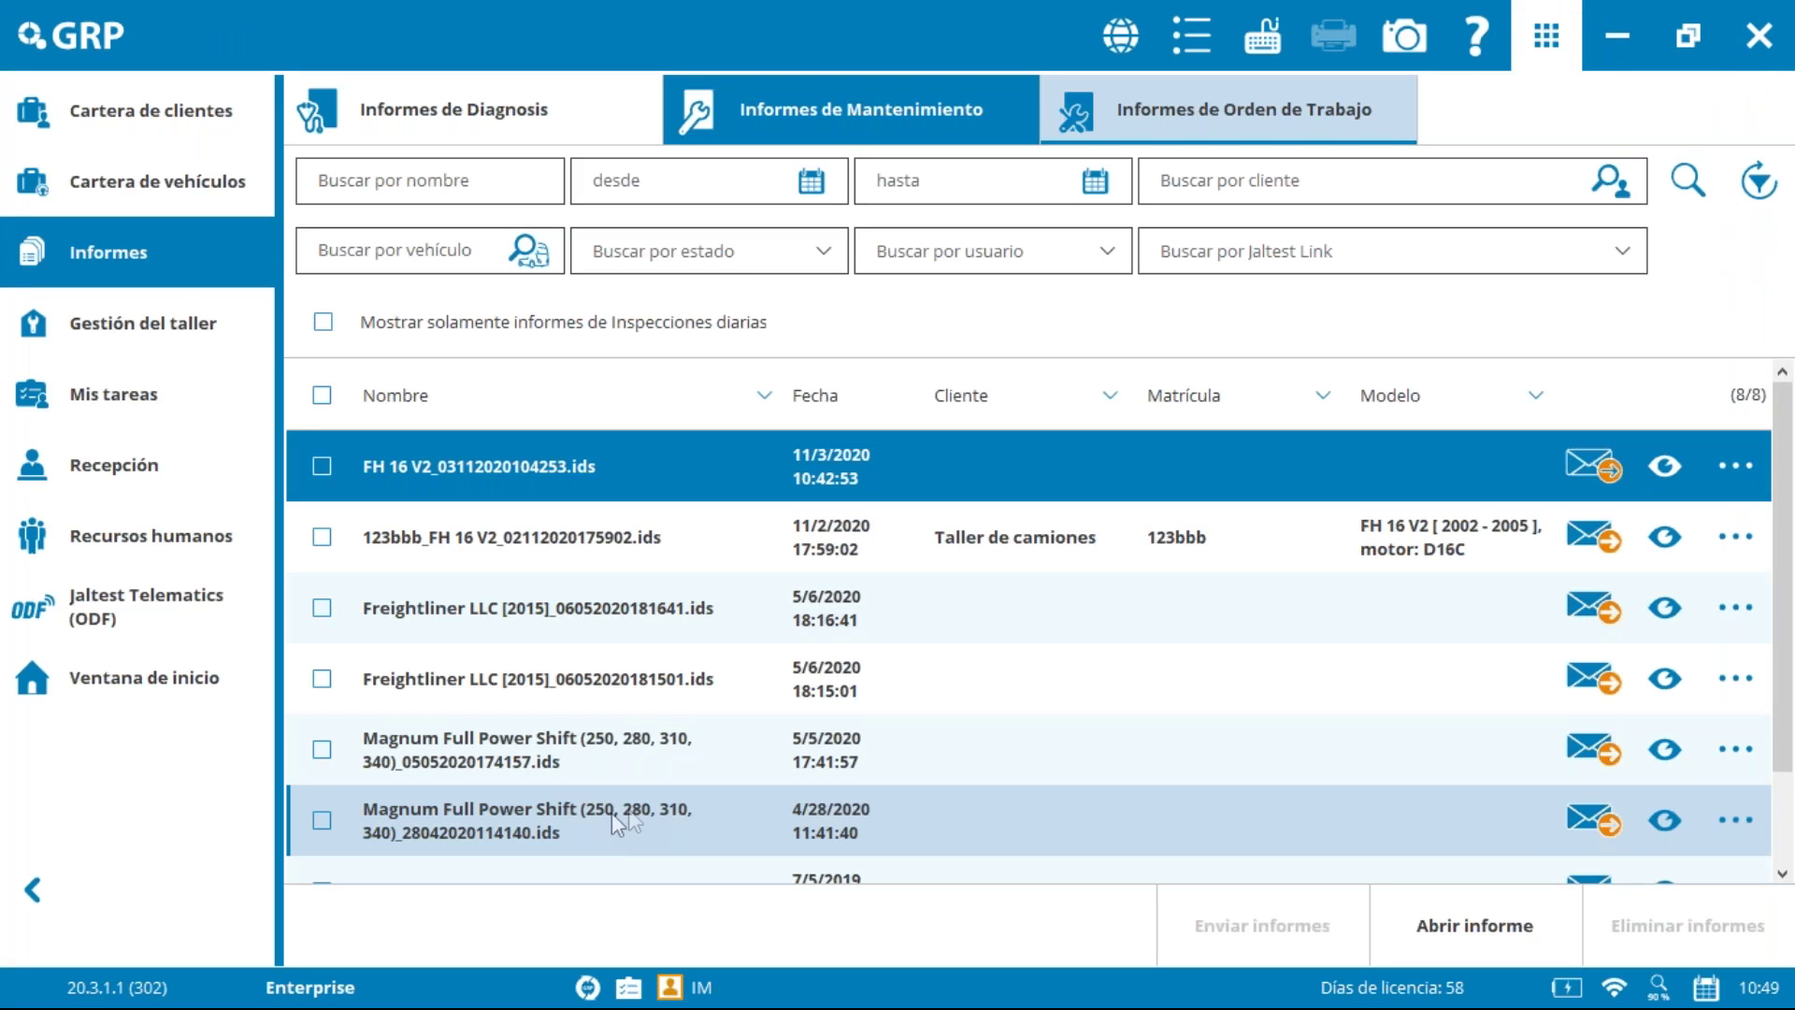
key(alt+Tab)
key(alt+Tab)
key(alt+Tab)
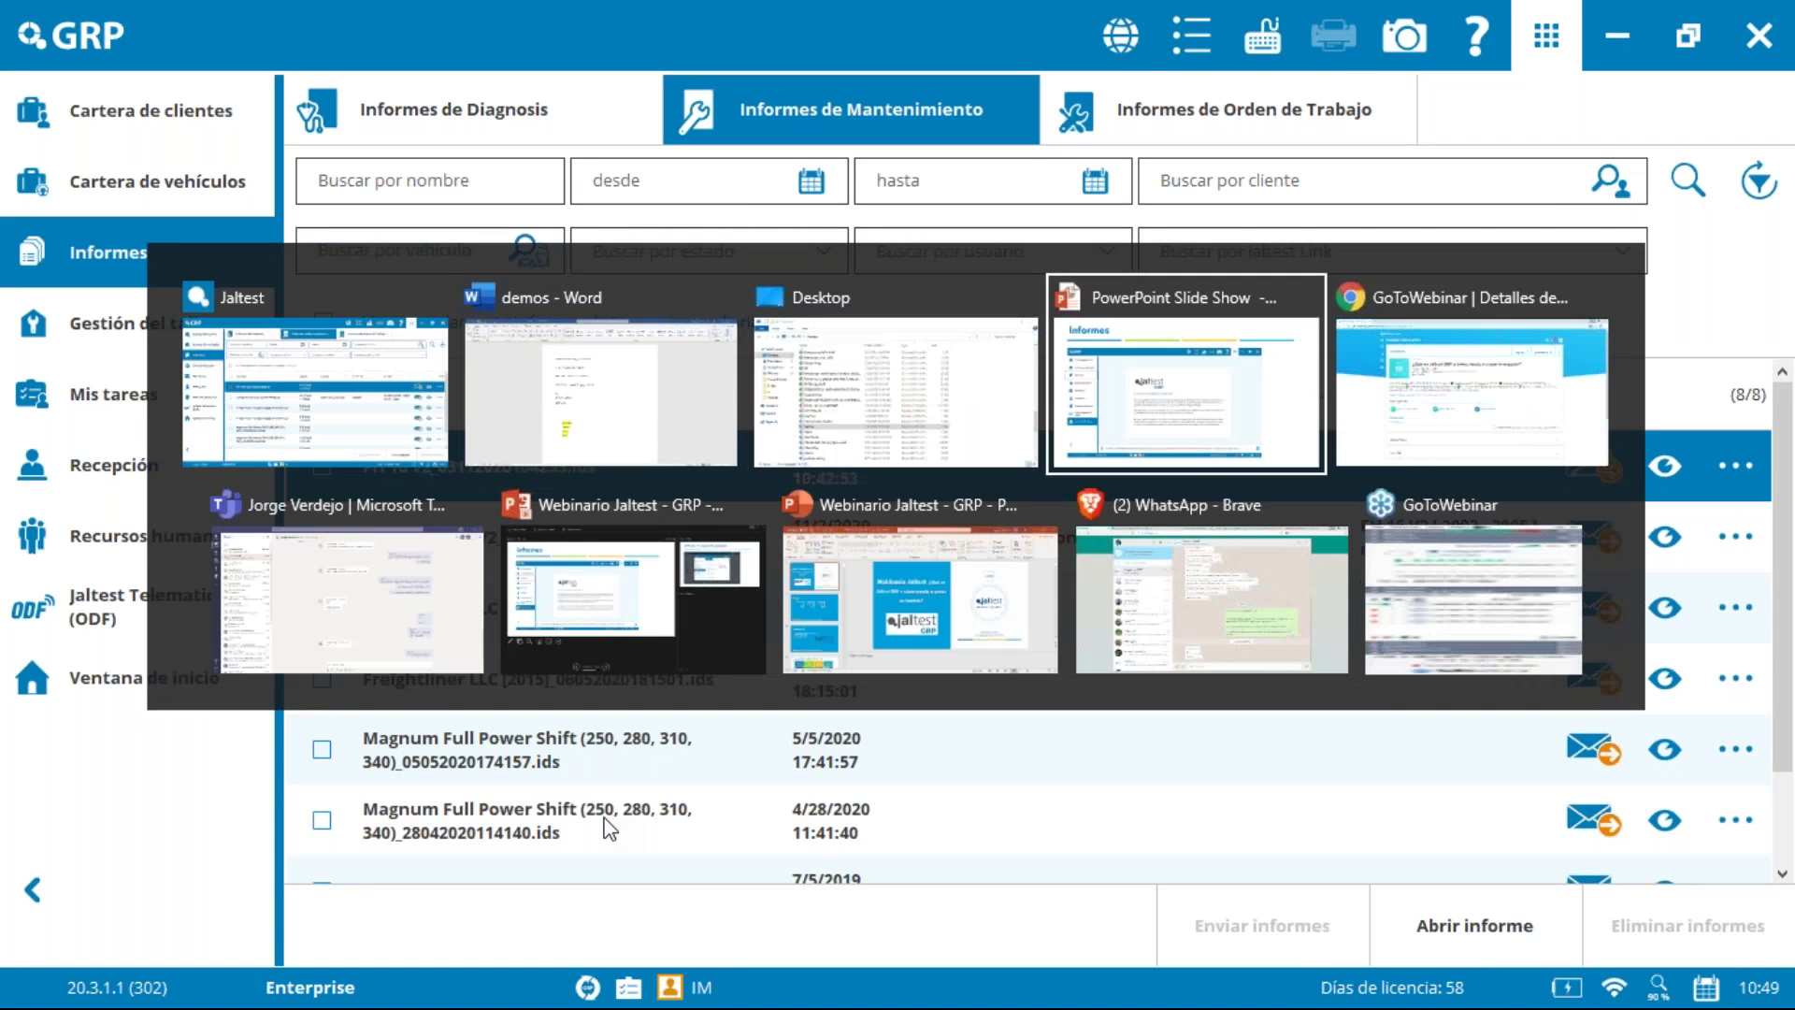
key(Right)
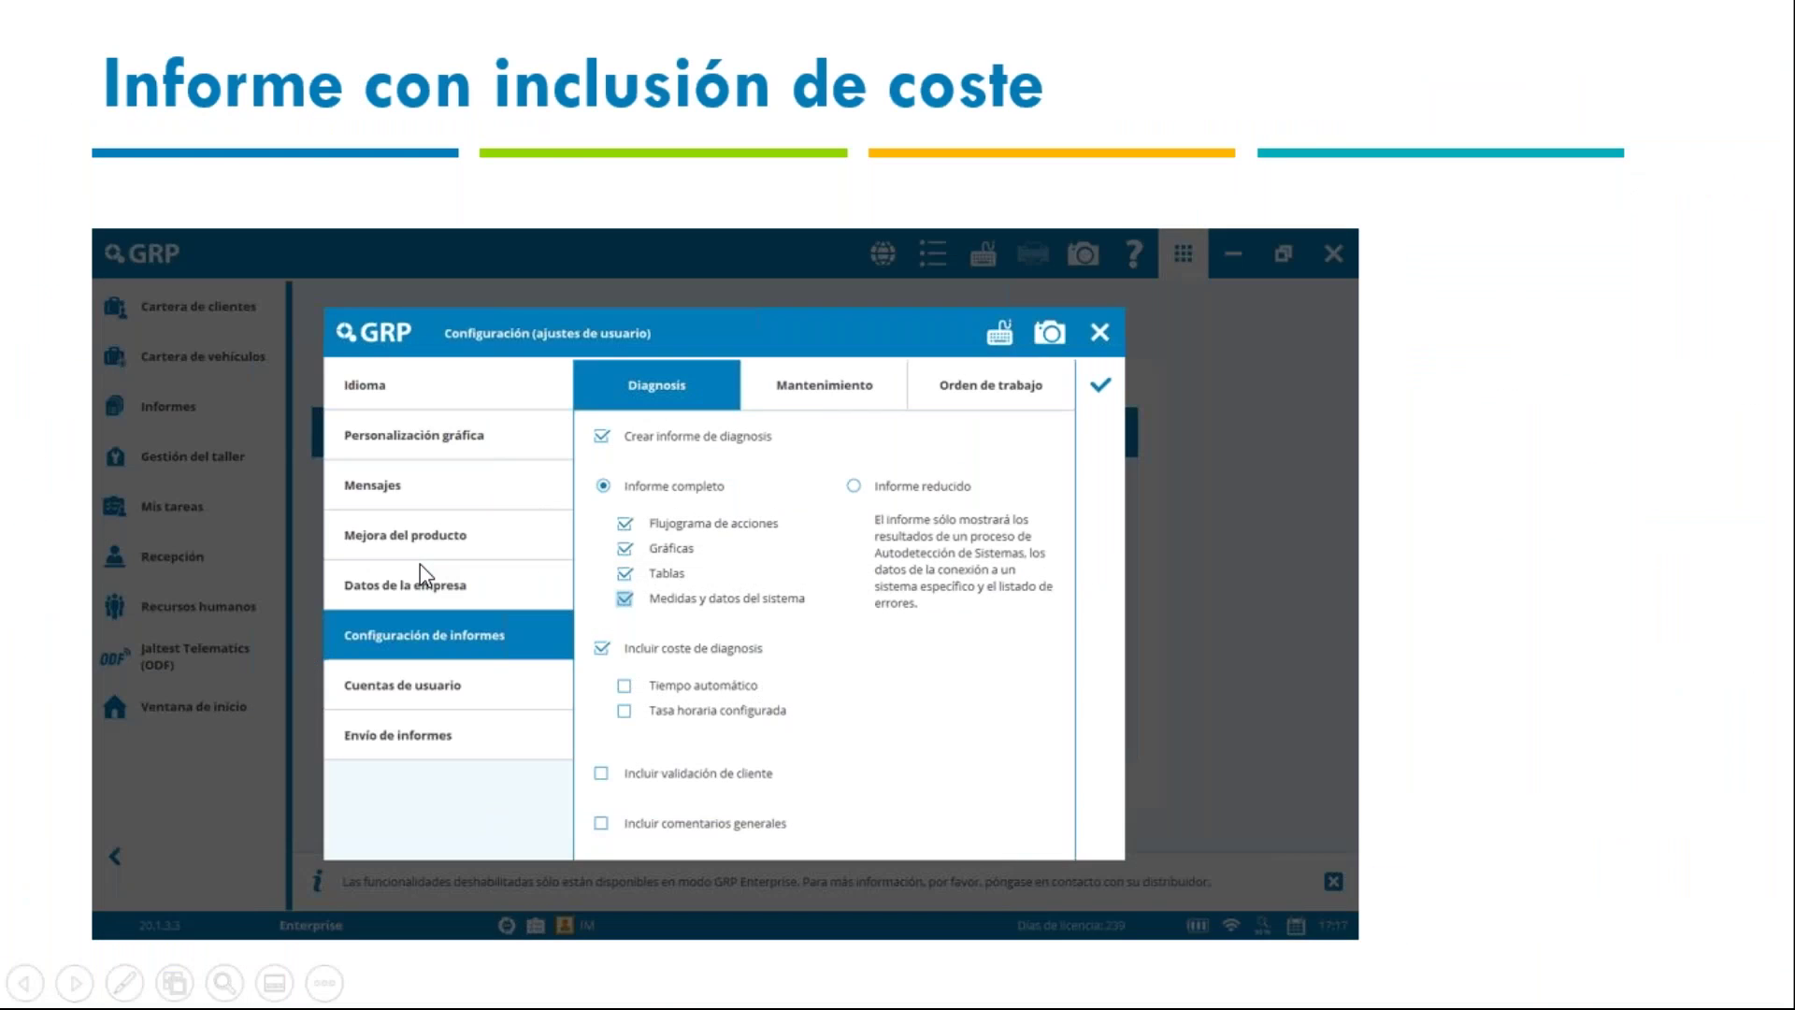
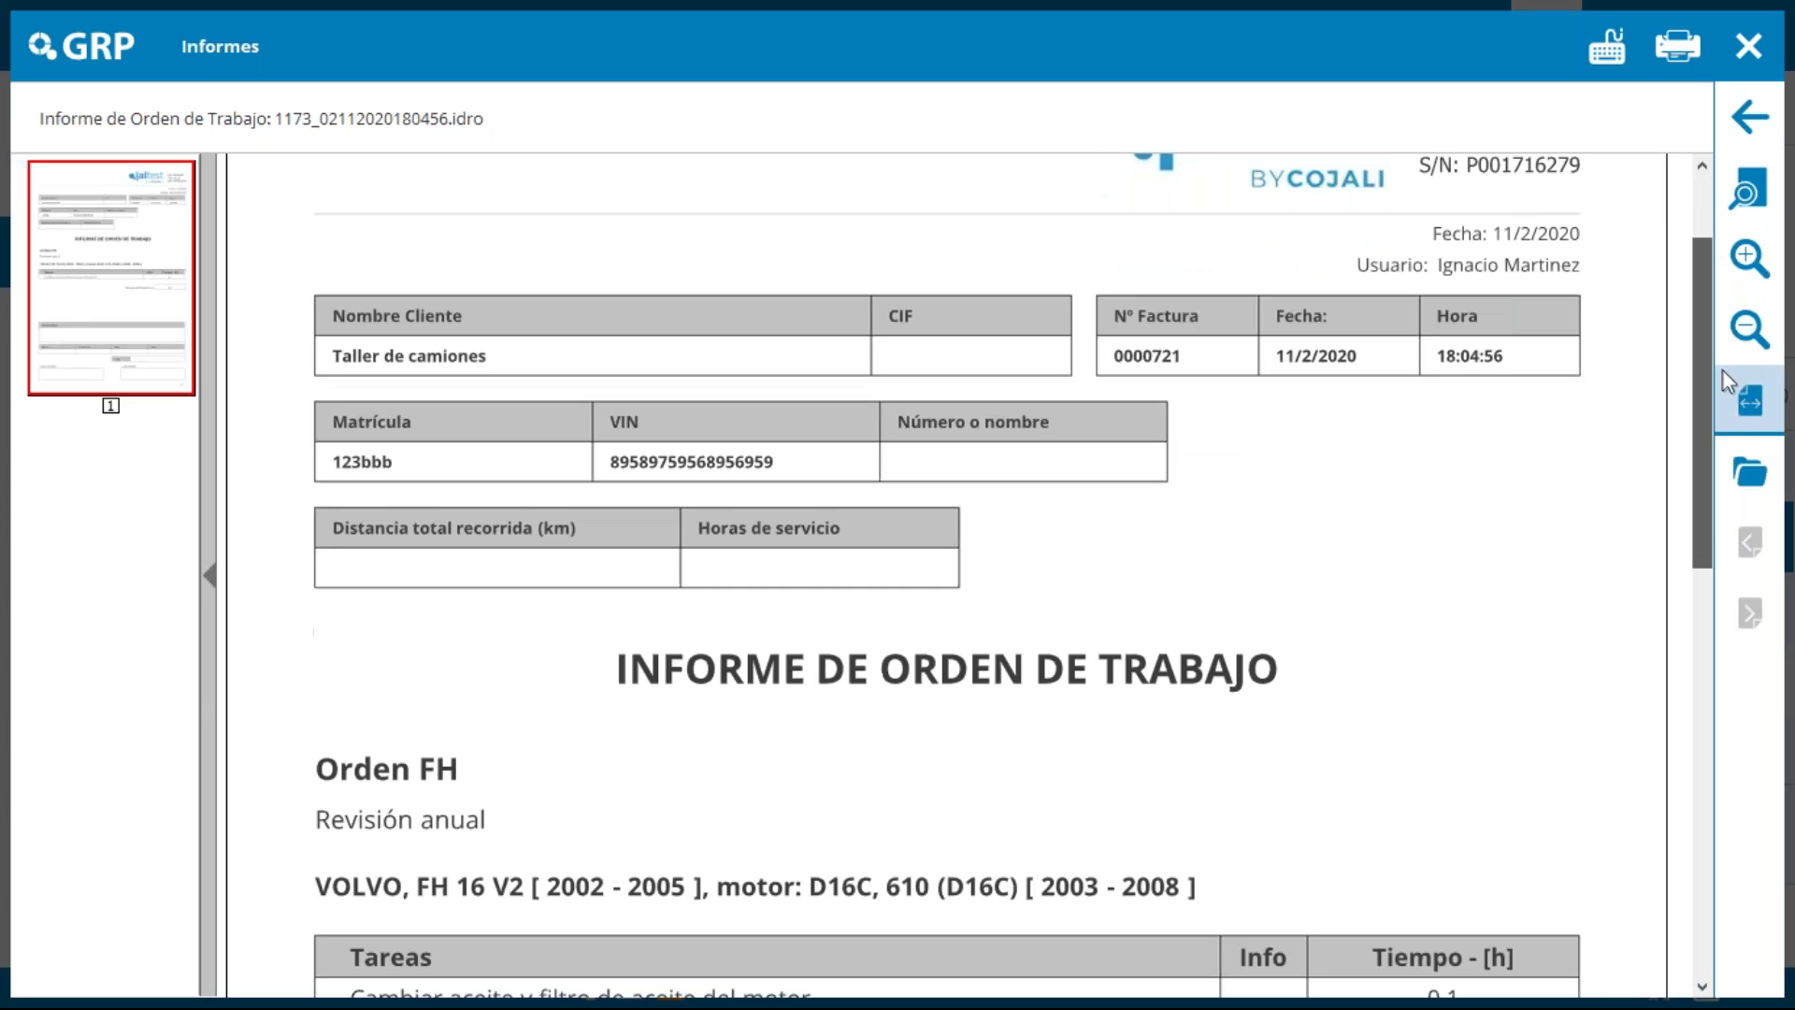
Step: Read the first 1173 work-order report to the end and close it
scroll(1694, 380, down, 3)
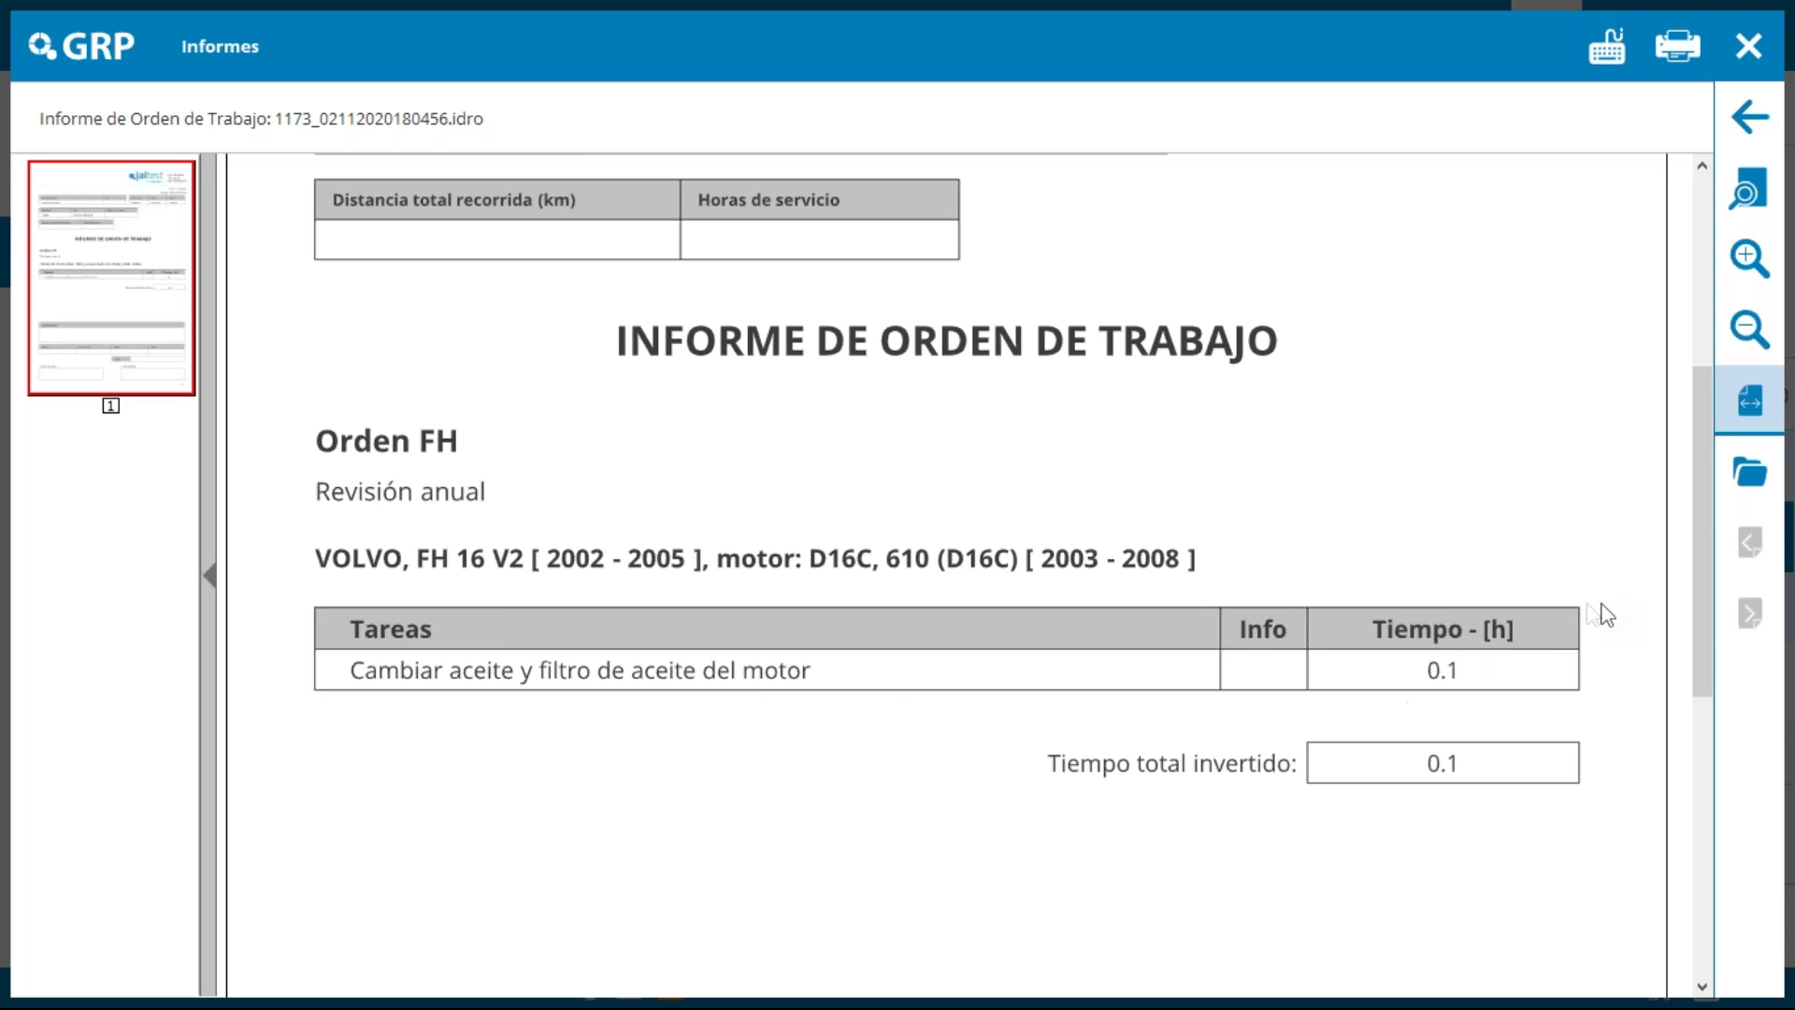
drag(1704, 645, 1714, 888)
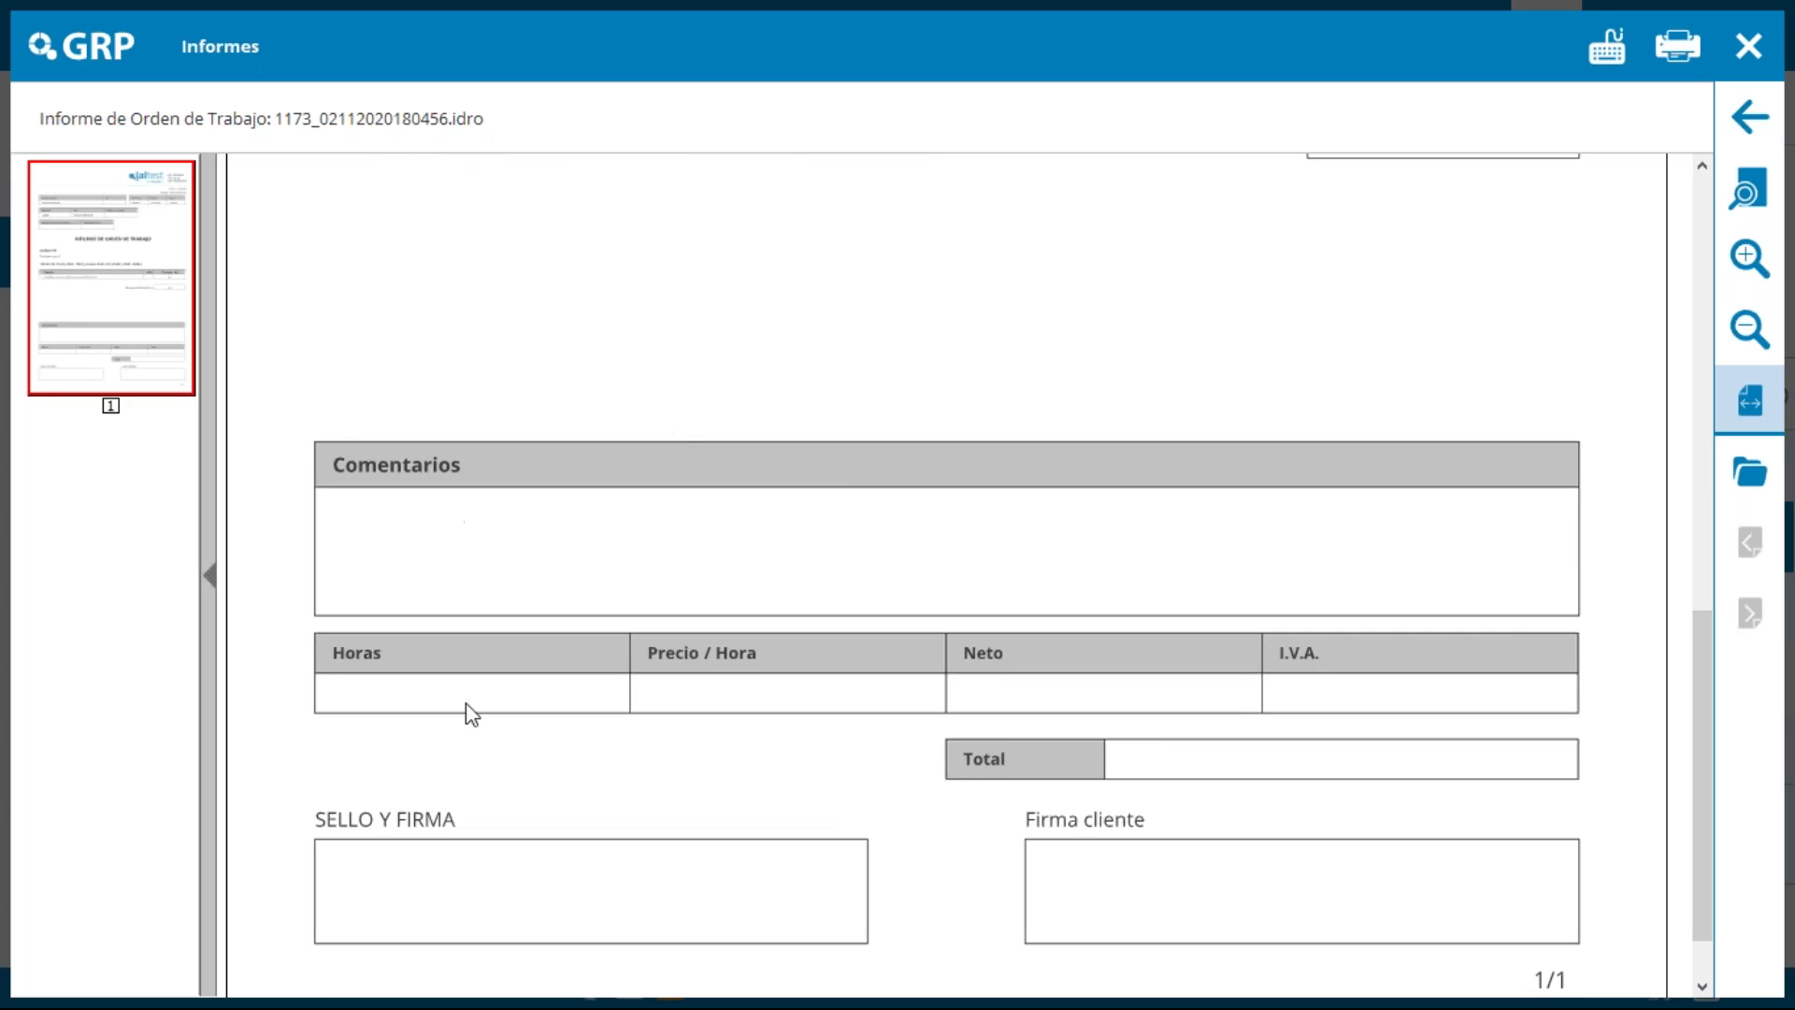
click(1748, 46)
Step: Open the 1173_02112020182819.idro report, read through it, and close it
click(1686, 466)
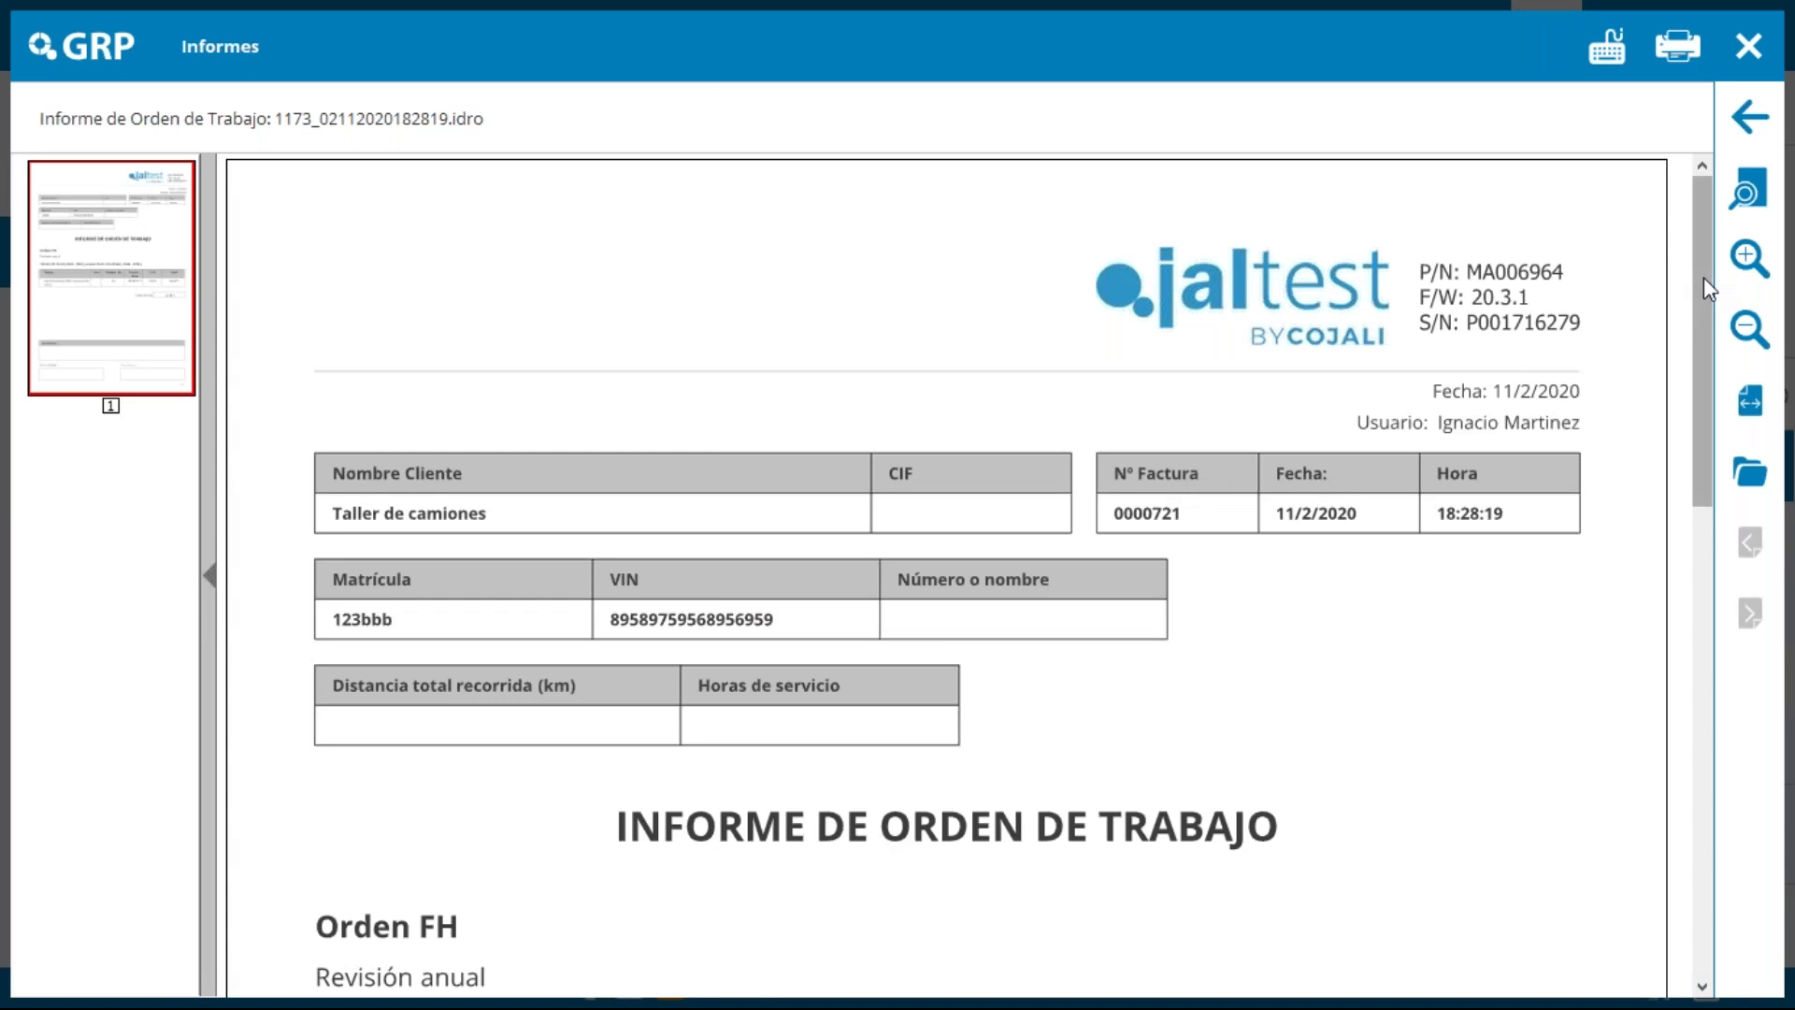
drag(1703, 276, 1687, 570)
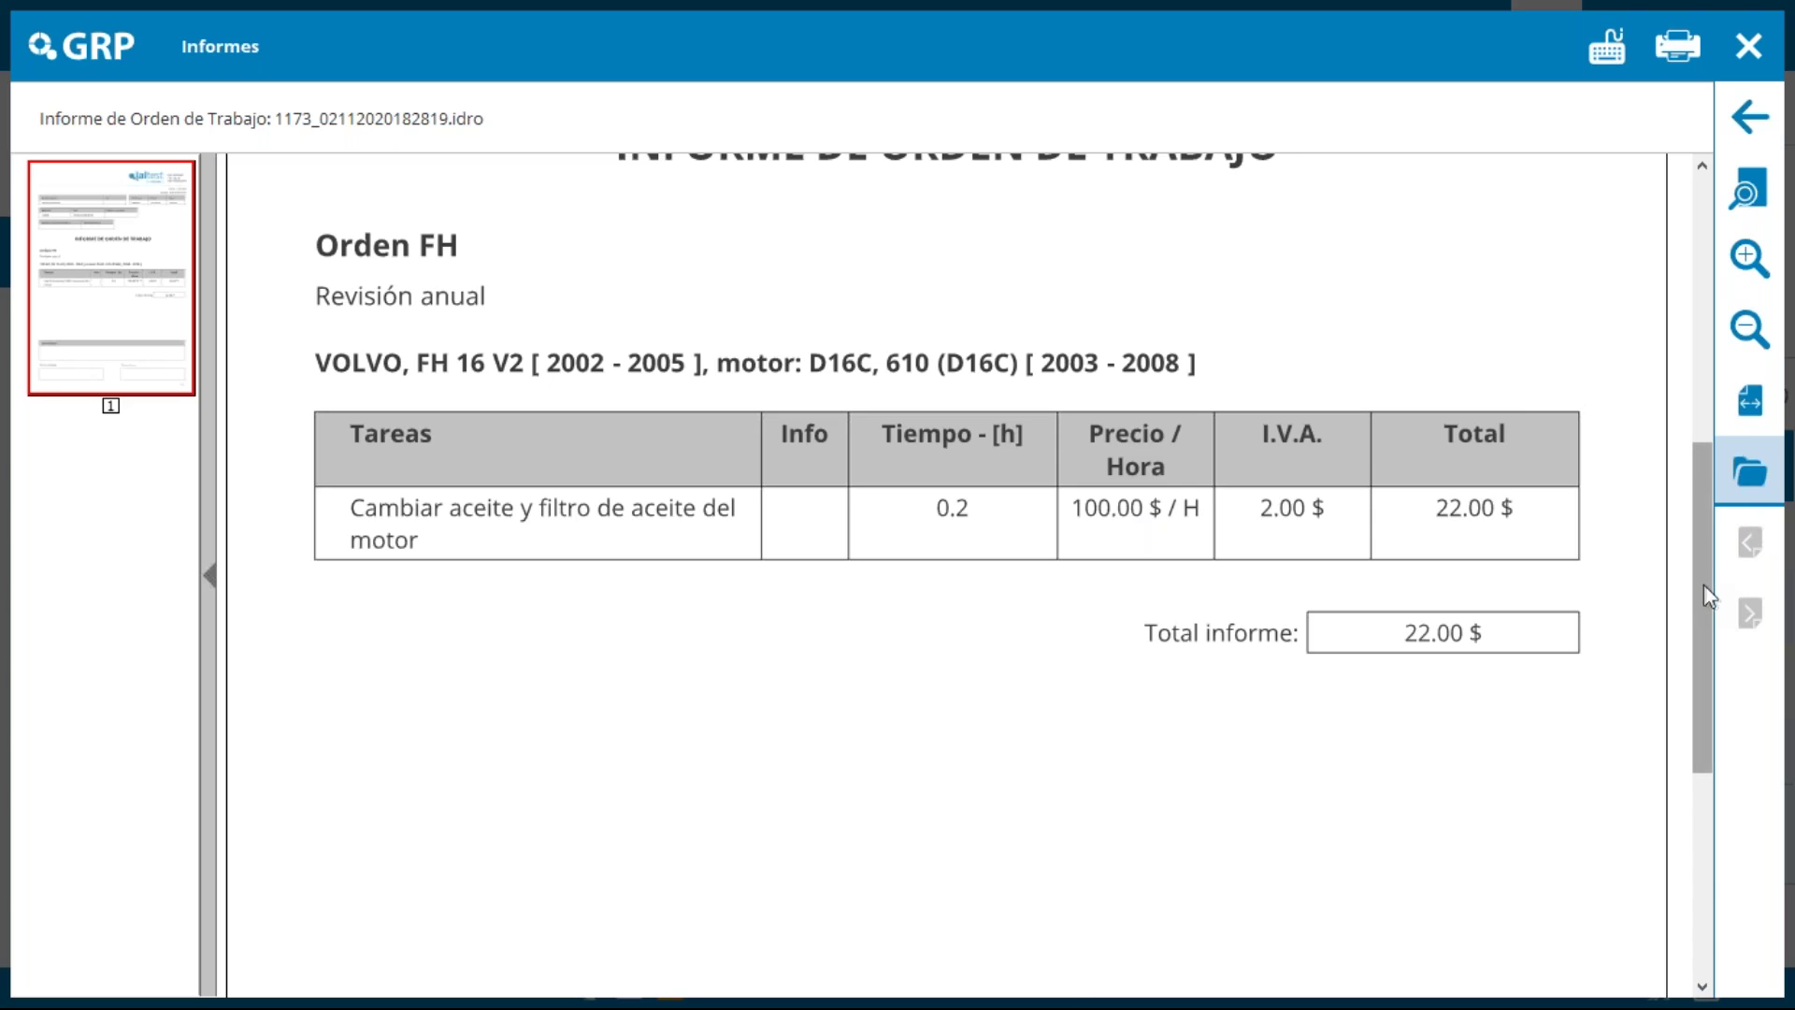
drag(1703, 585, 1704, 788)
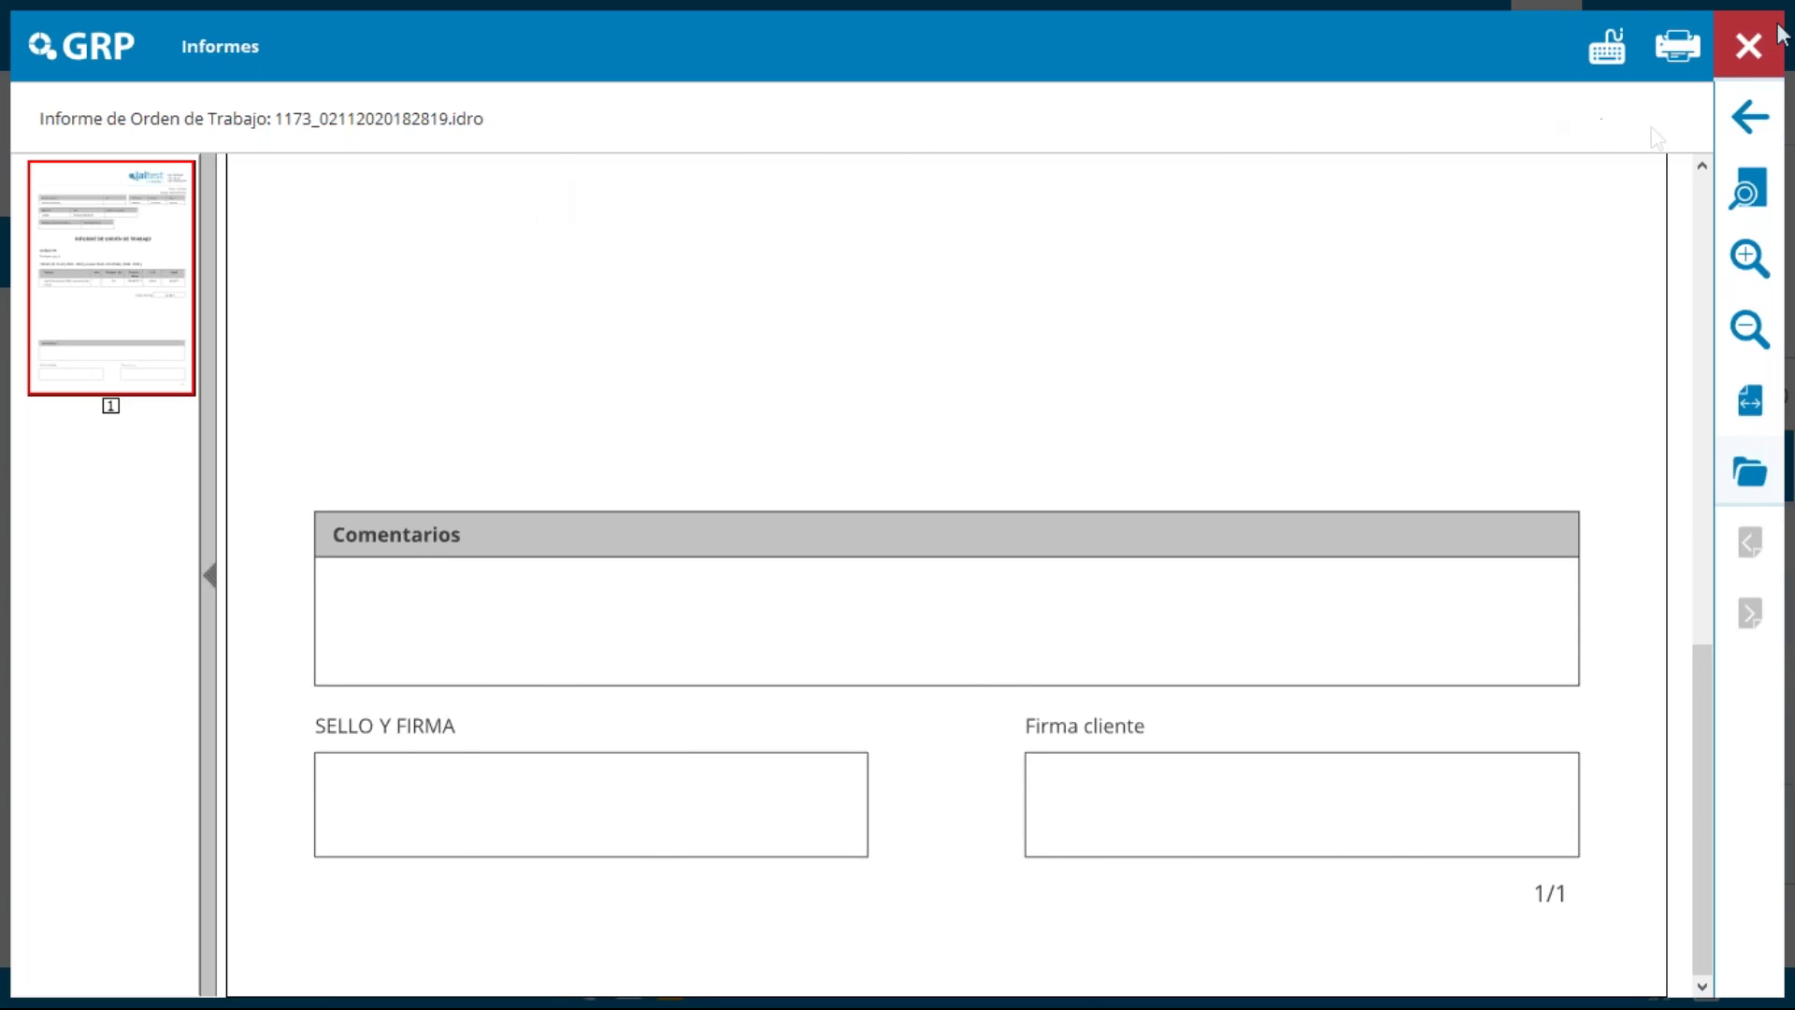
click(1760, 58)
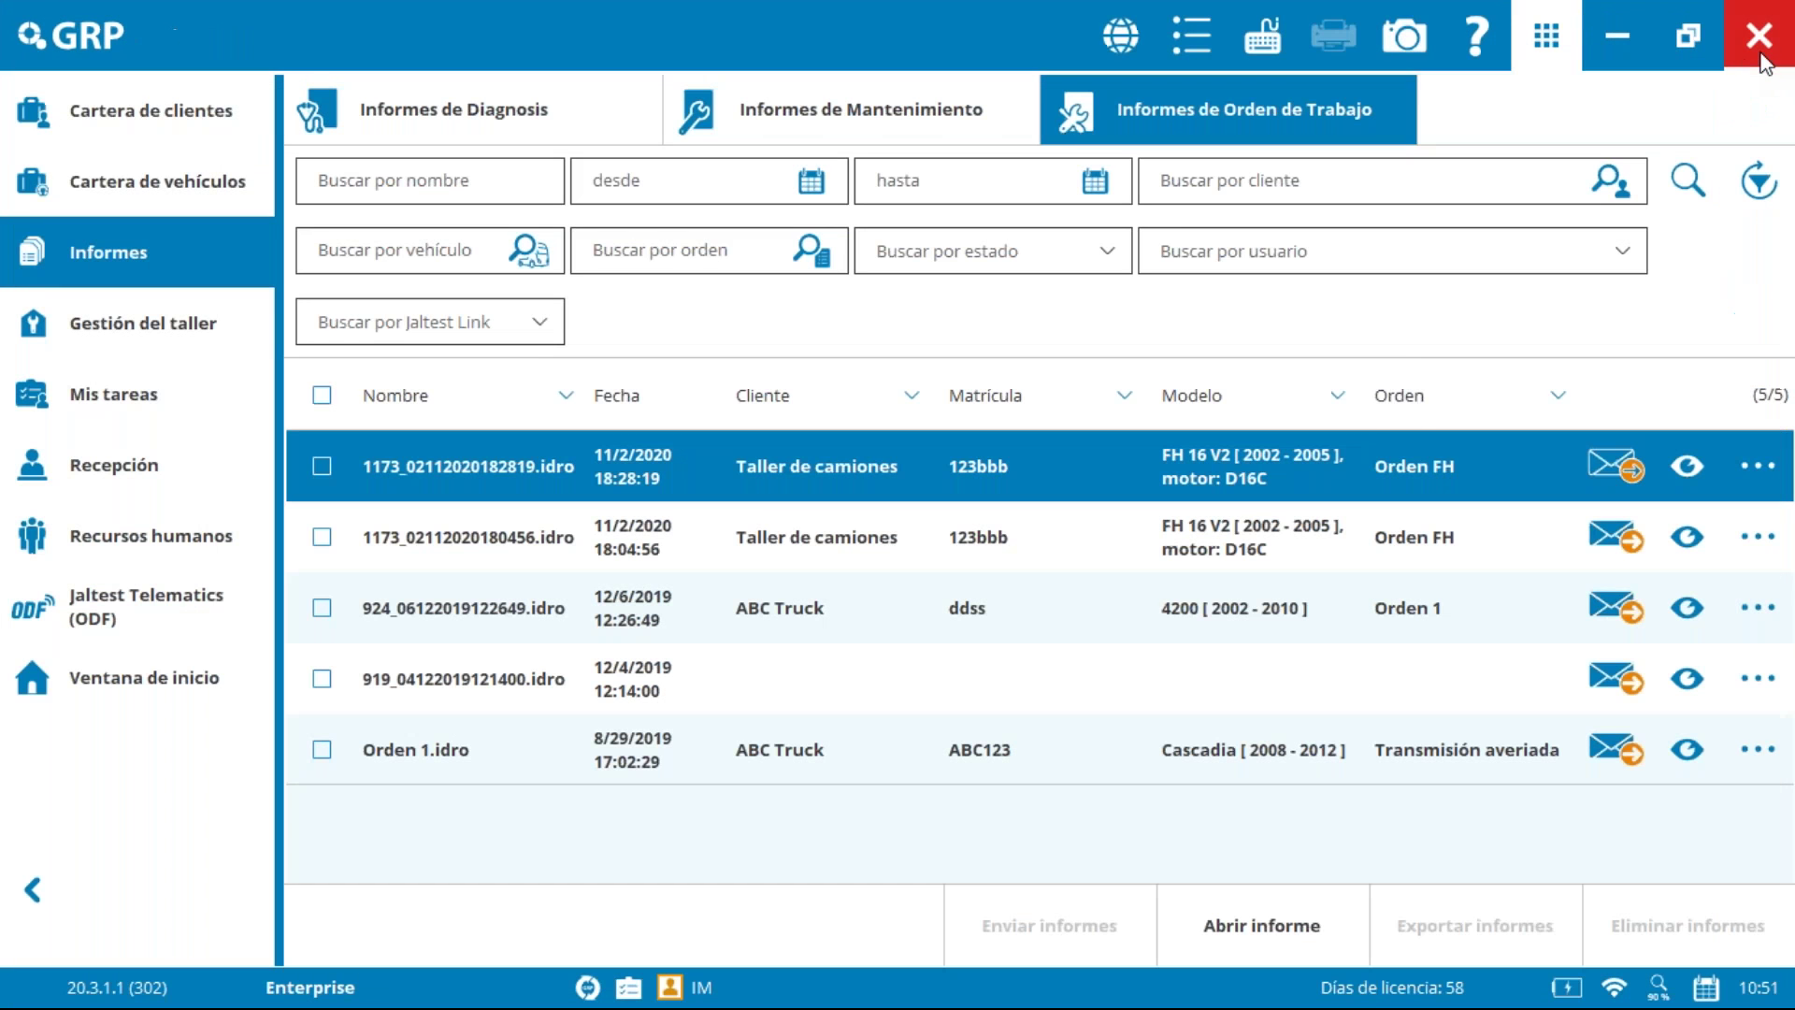
Step: Go to Gestión del taller's work orders and select order 0000722, Recepción de camión Volvo FH
click(1758, 559)
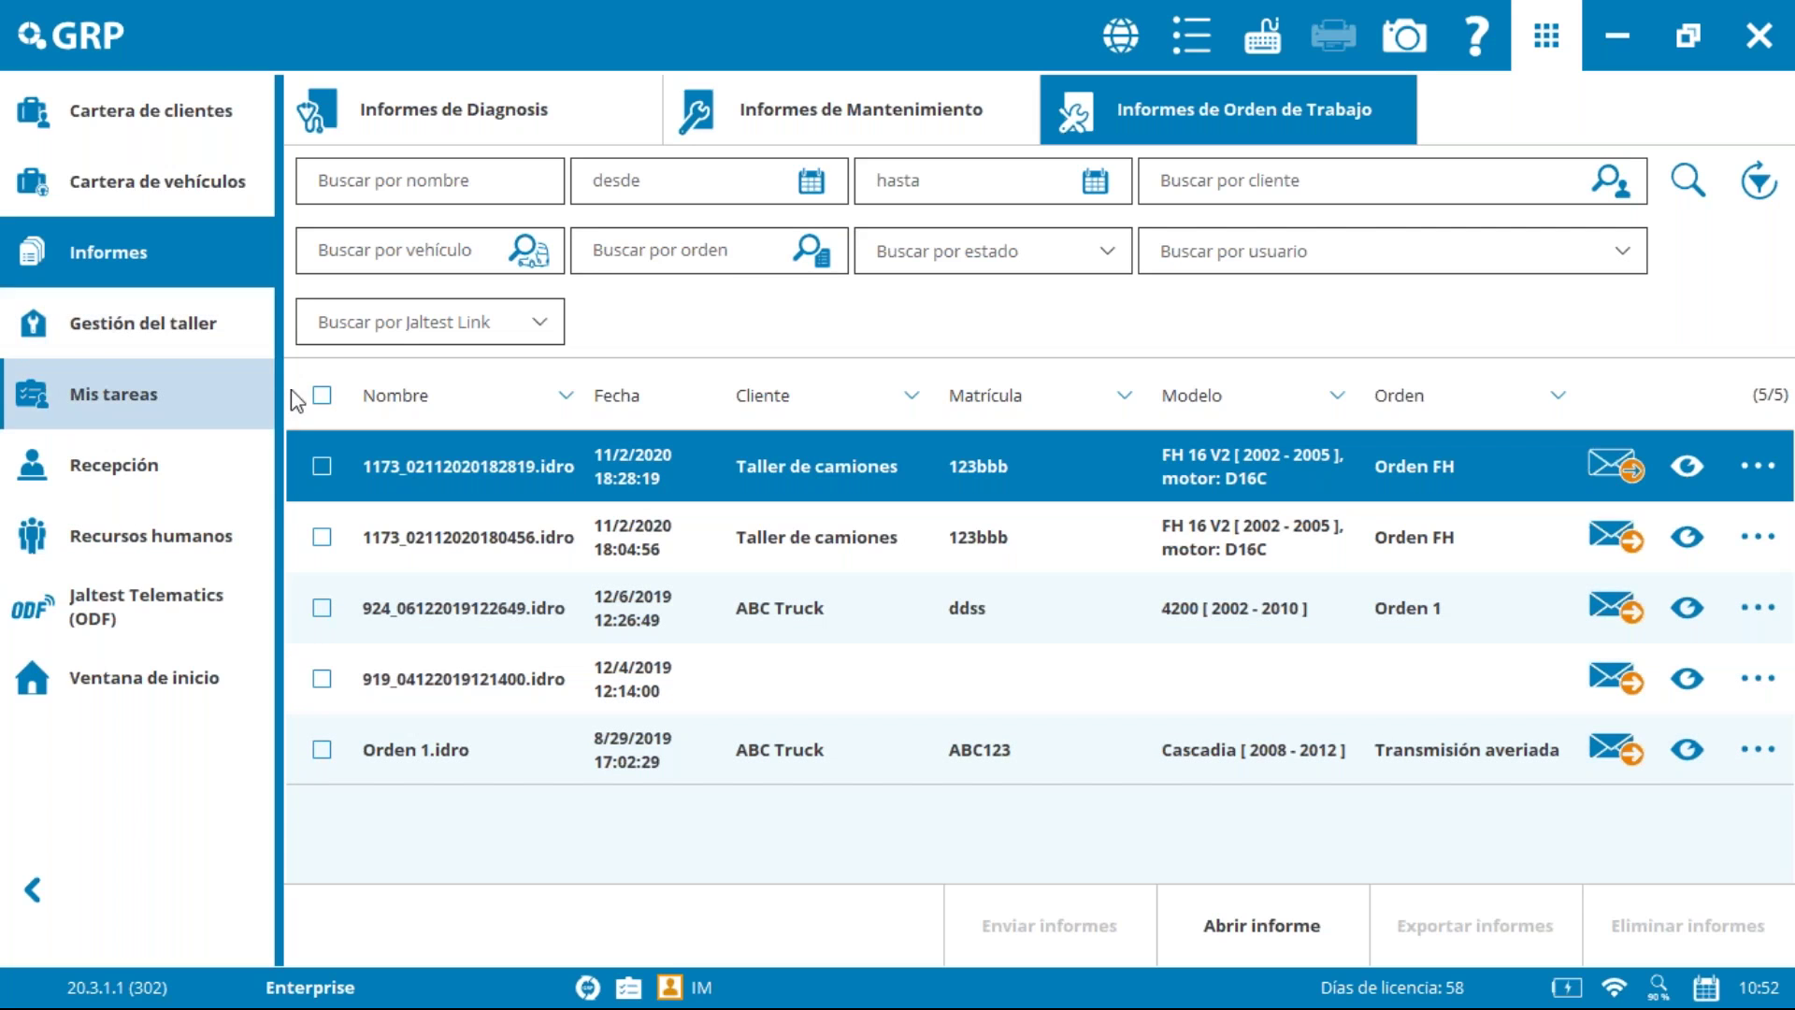
click(144, 320)
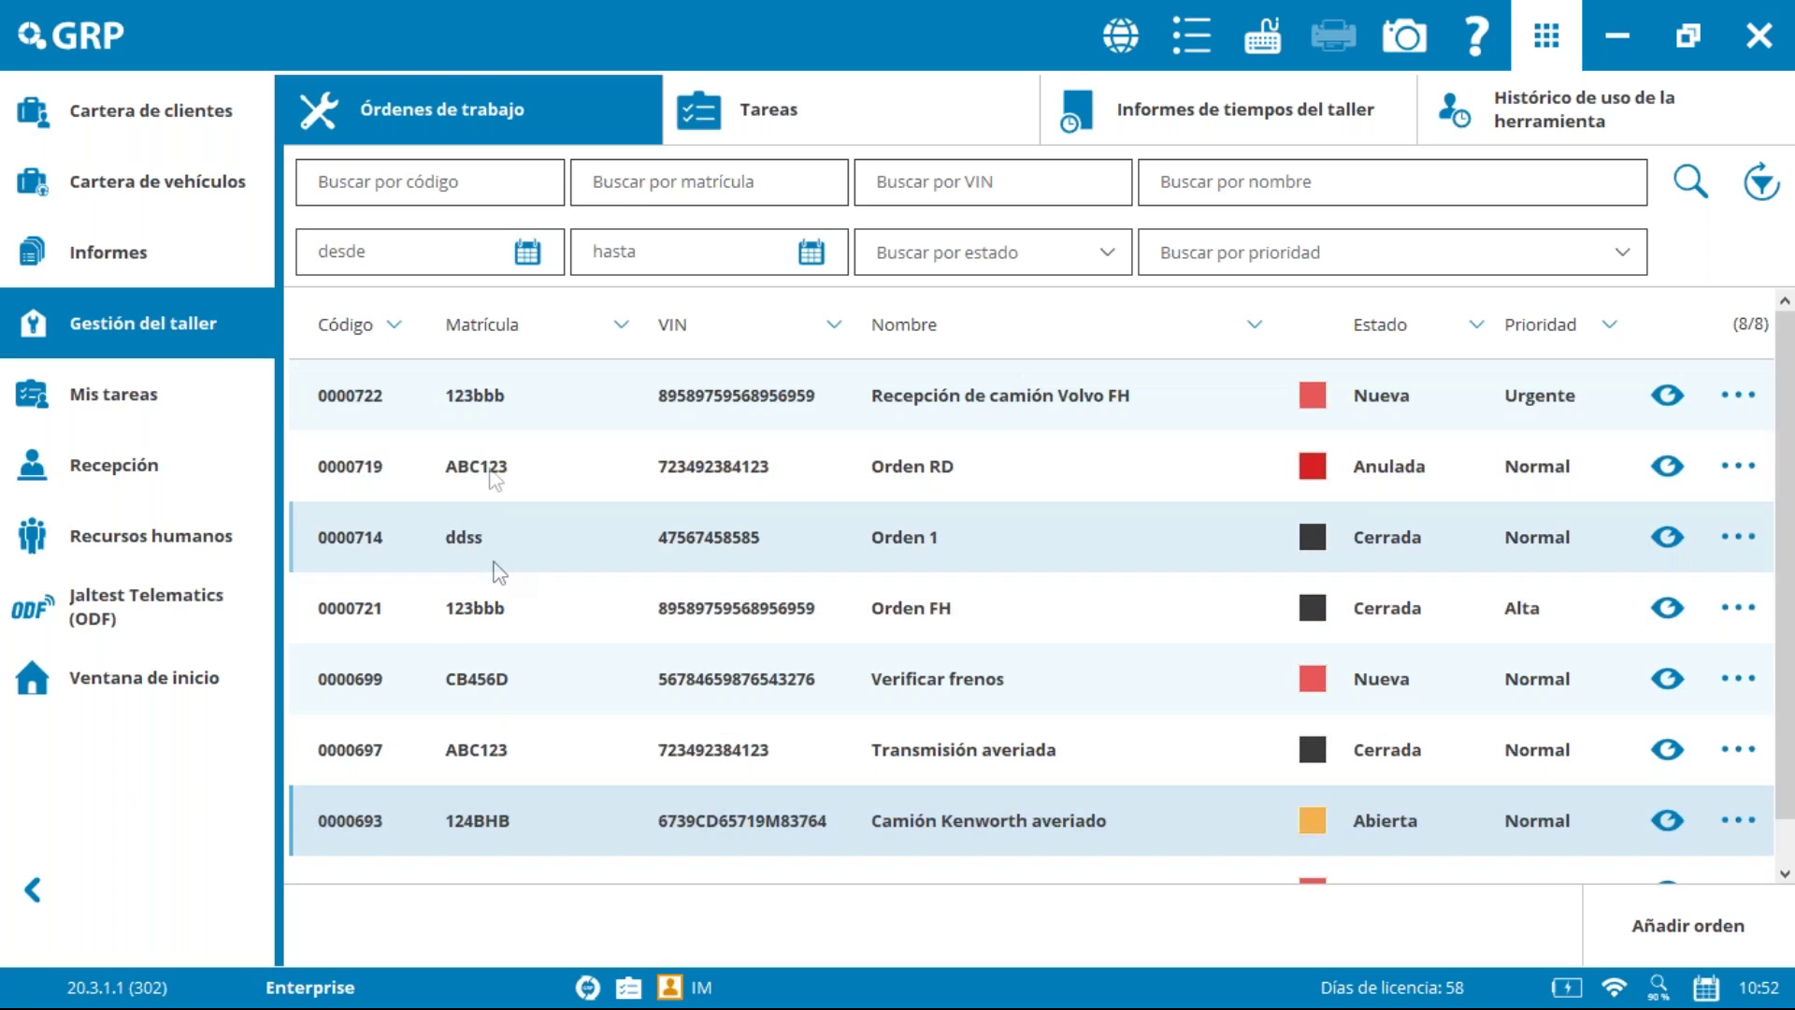
click(1005, 421)
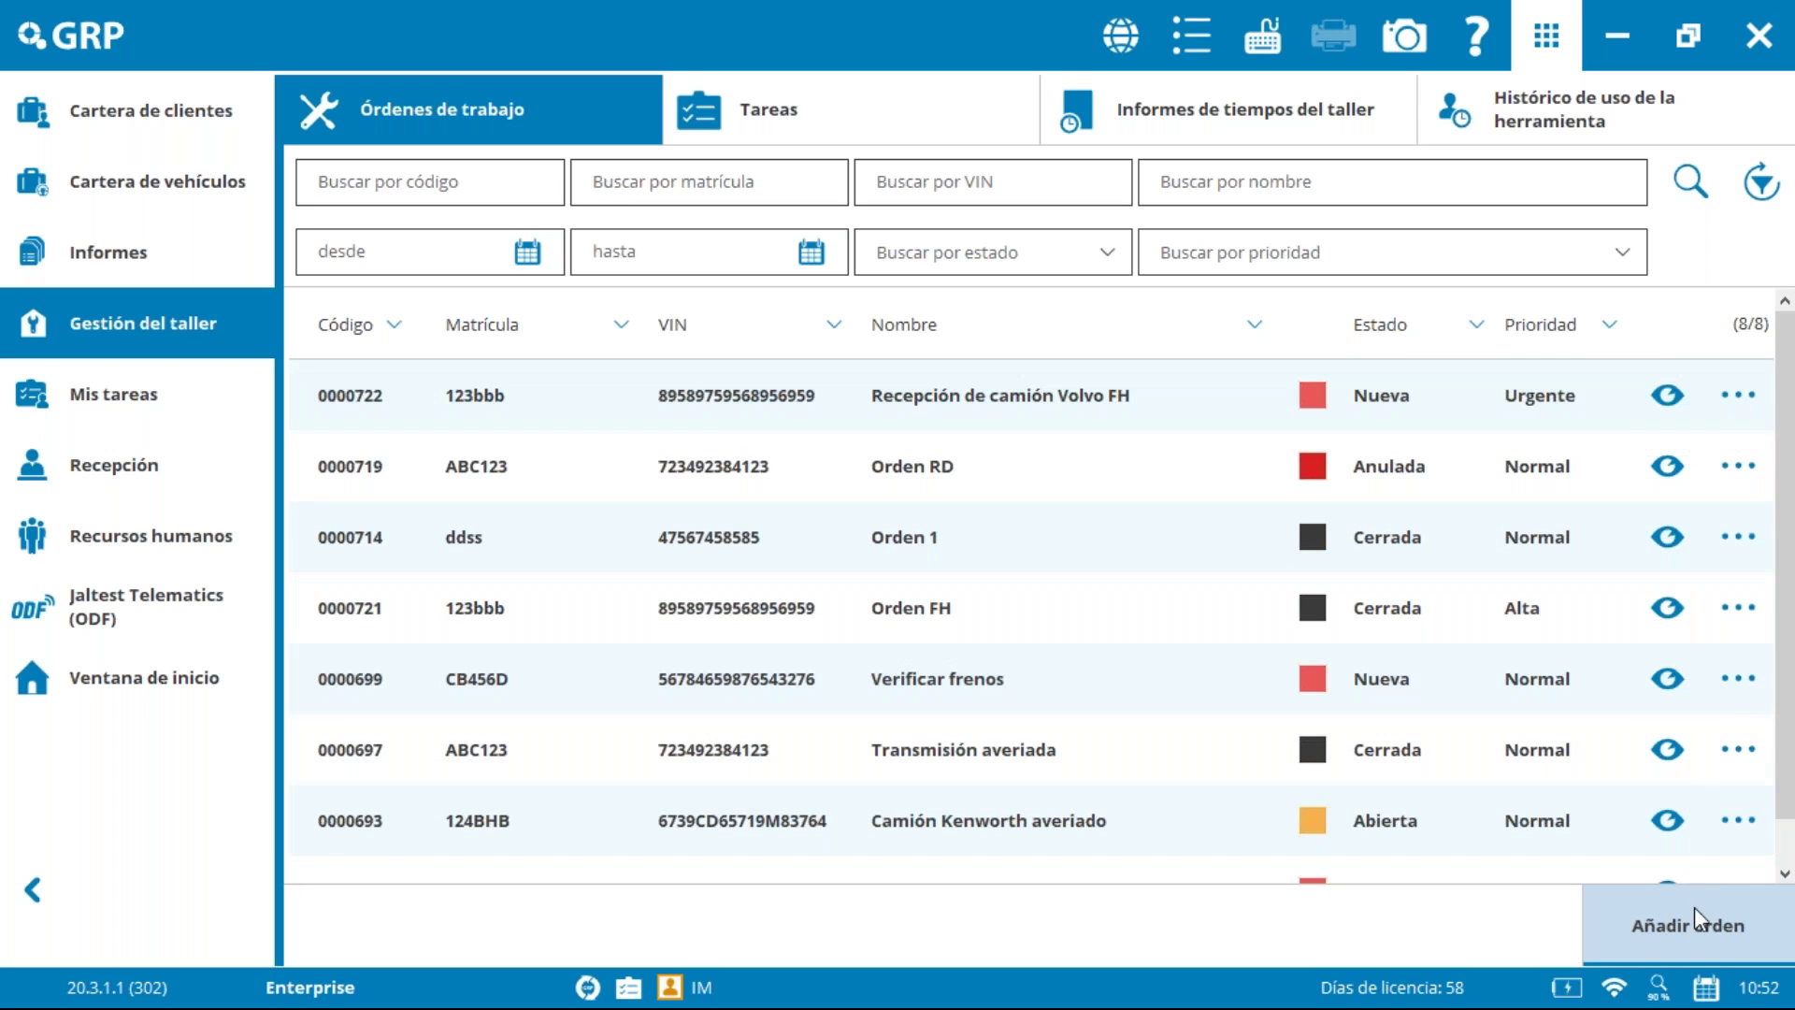
Step: Edit work order 0000722 and view its Tareas tab
click(1739, 394)
click(1667, 468)
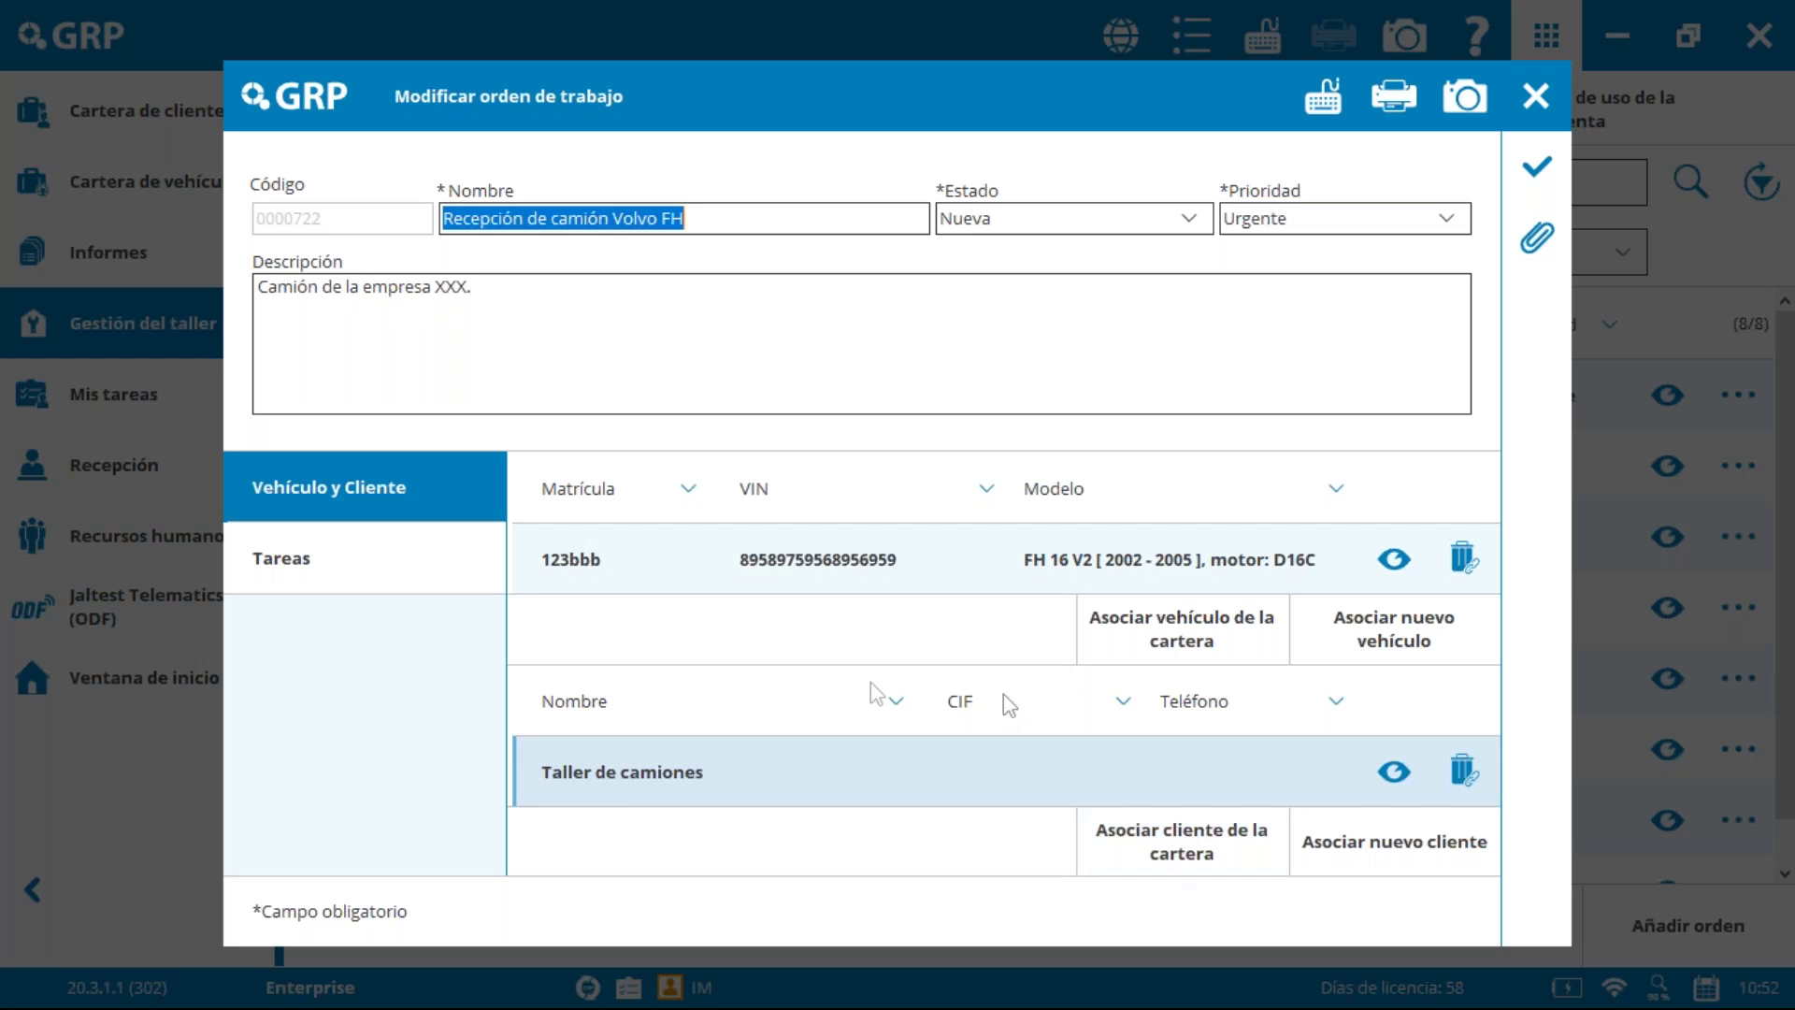
click(409, 558)
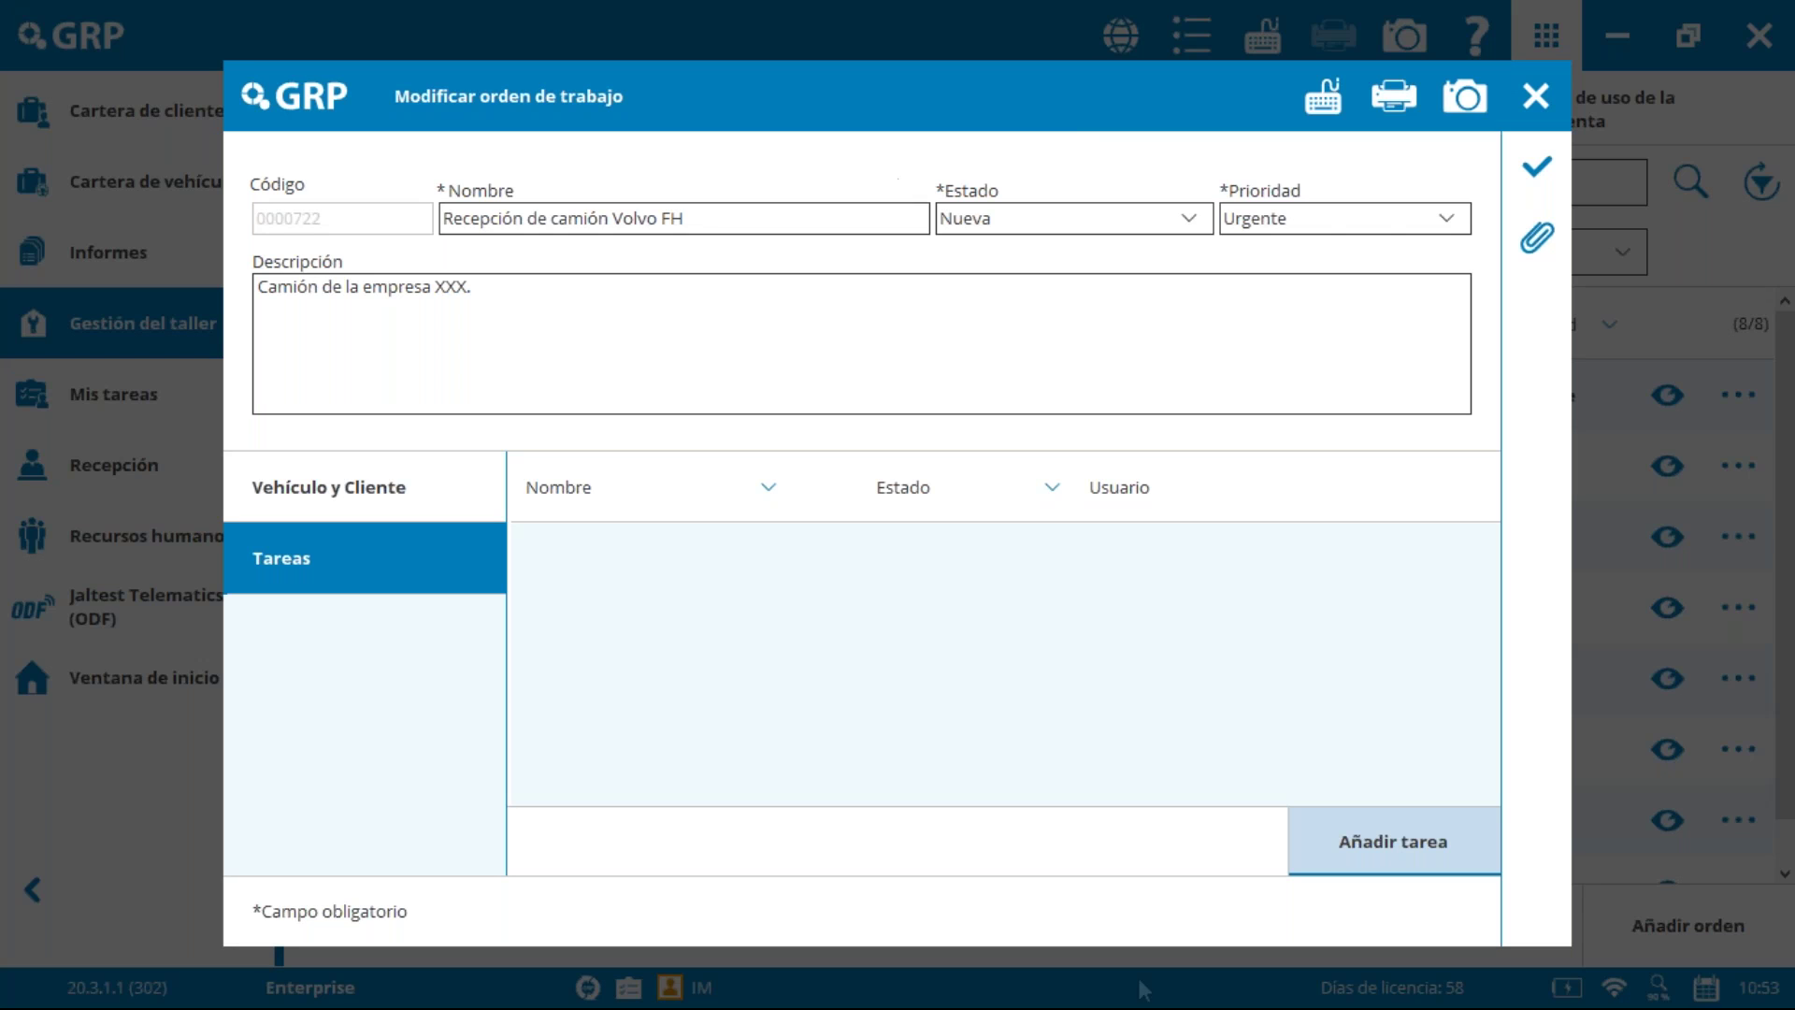
Step: Add new task 'Tarea nueva' (description XX), assigned to the workshop user, 1 h, saved as Genérica template
click(1423, 848)
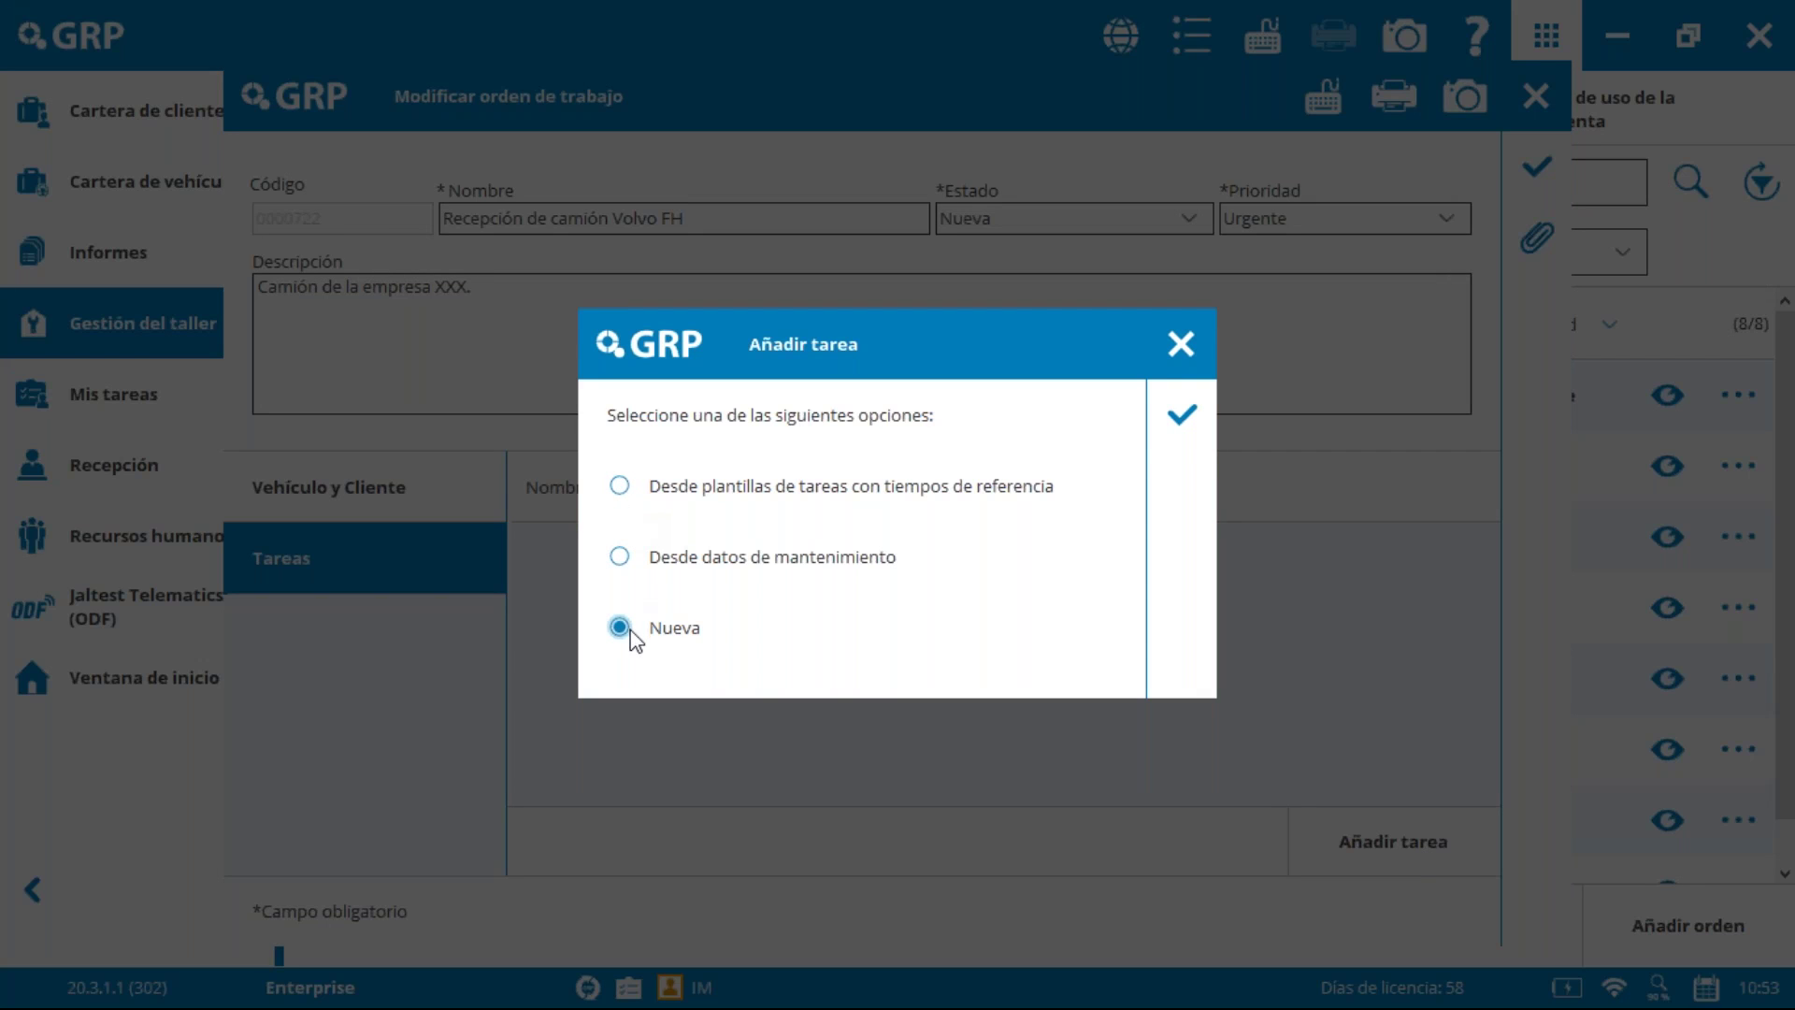
click(1178, 417)
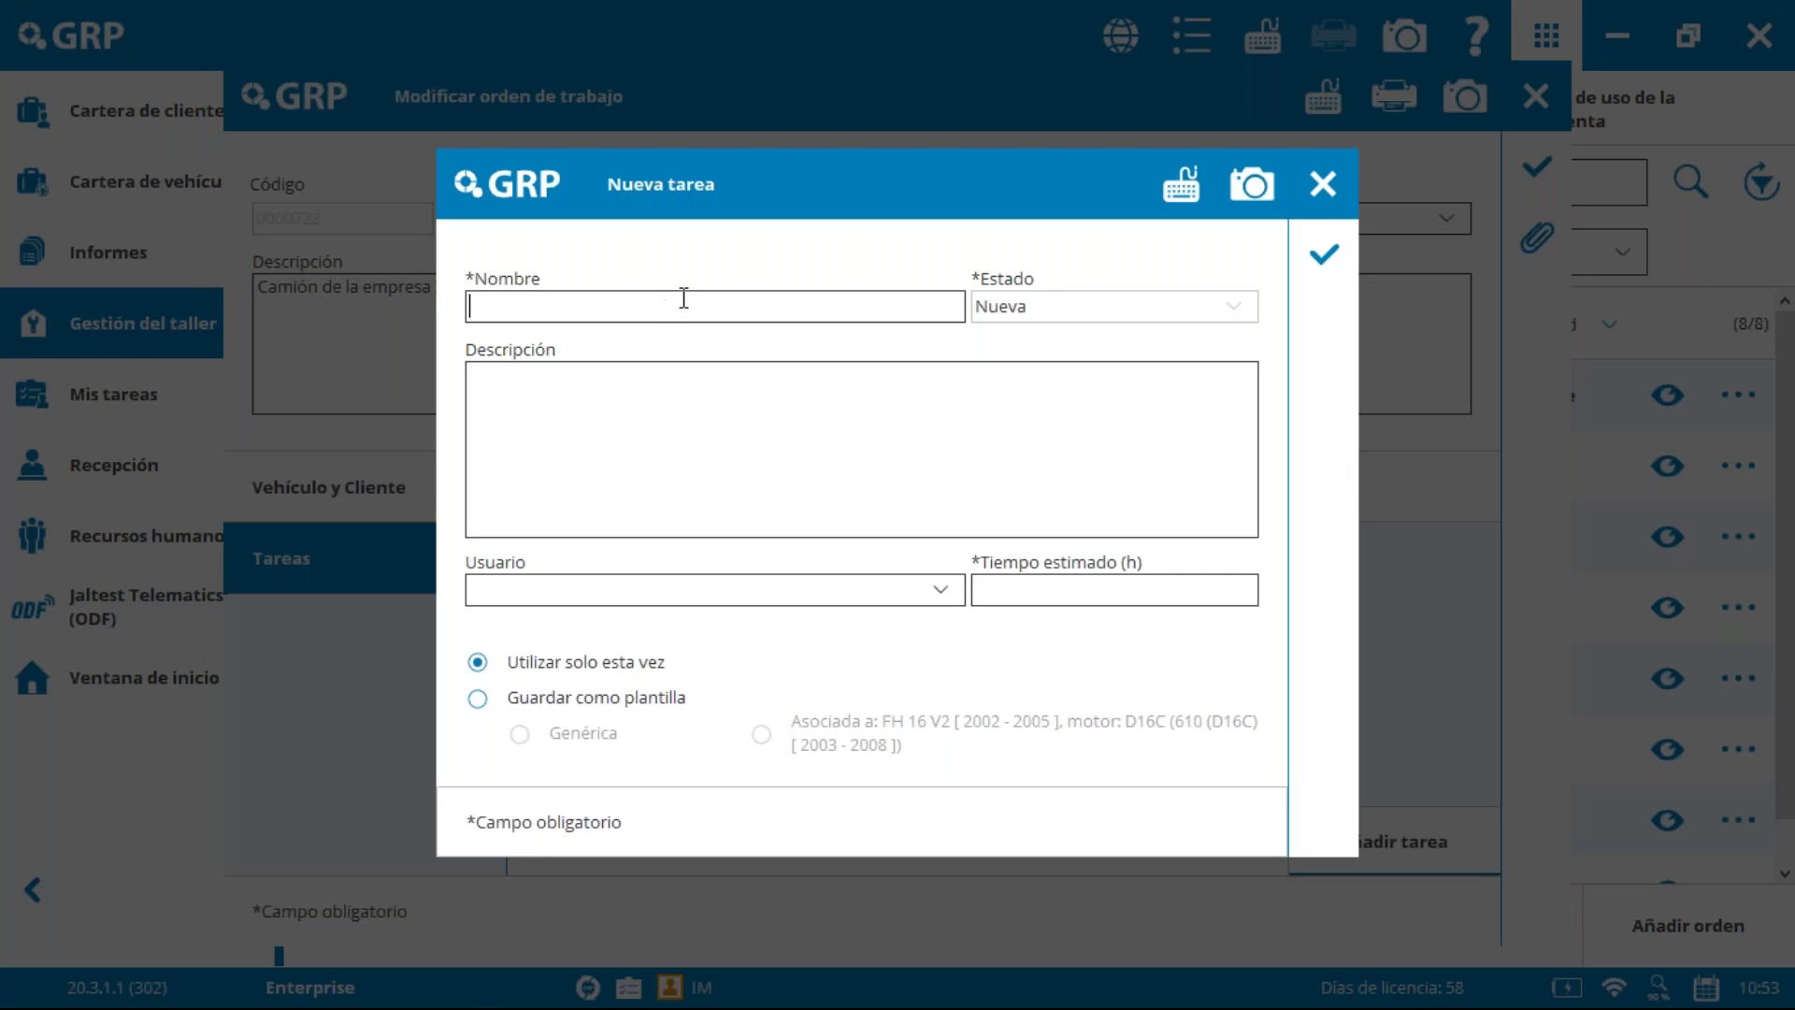
text(Tarea nuev)
click(871, 407)
text(XXX)
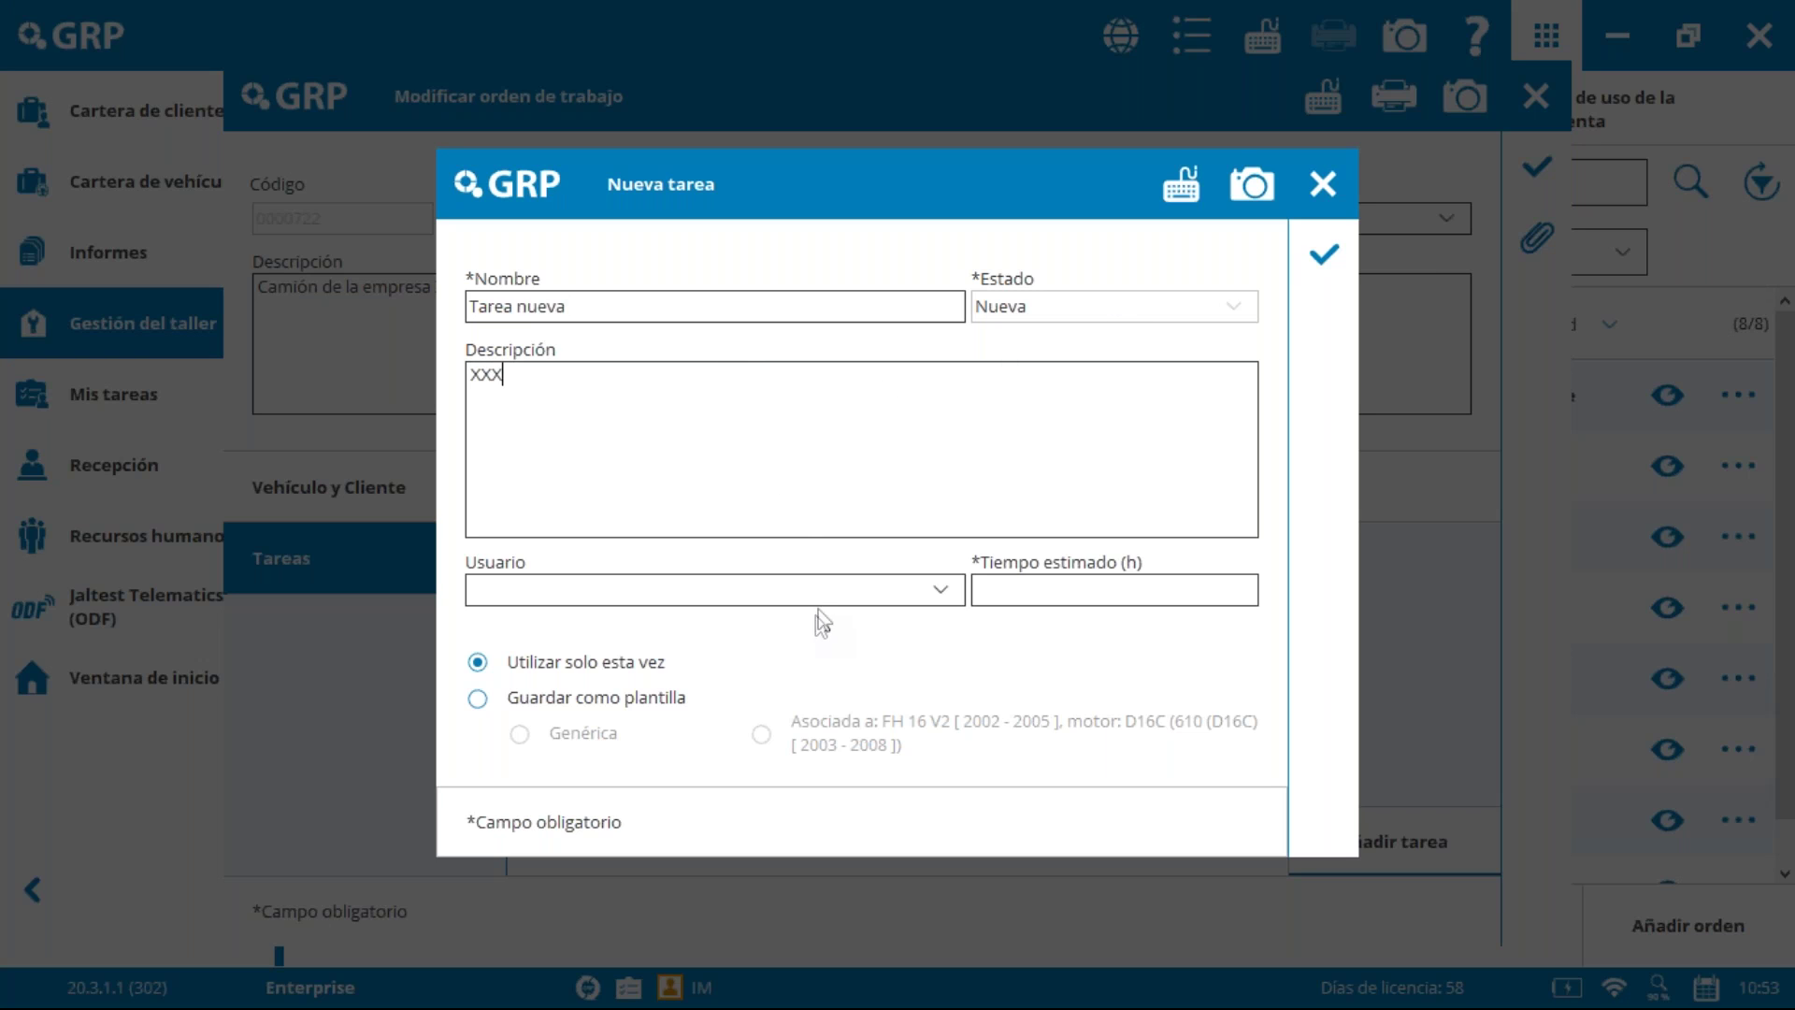
click(824, 597)
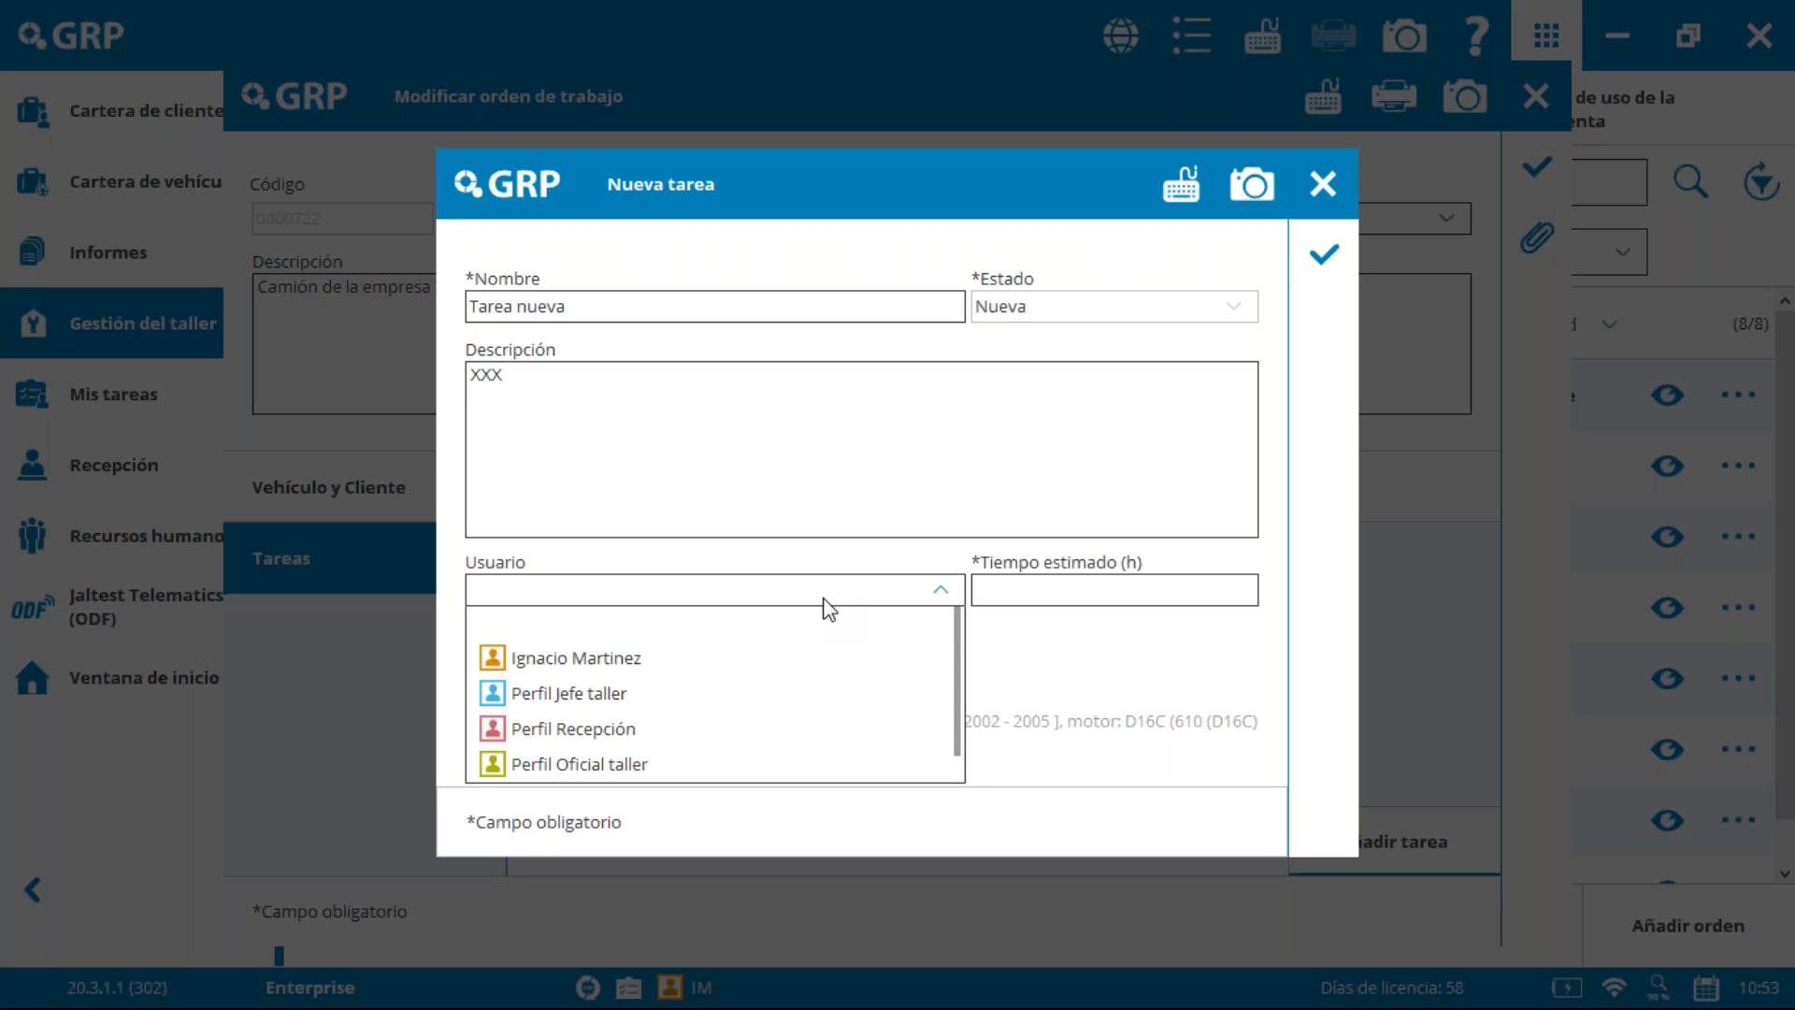
click(789, 657)
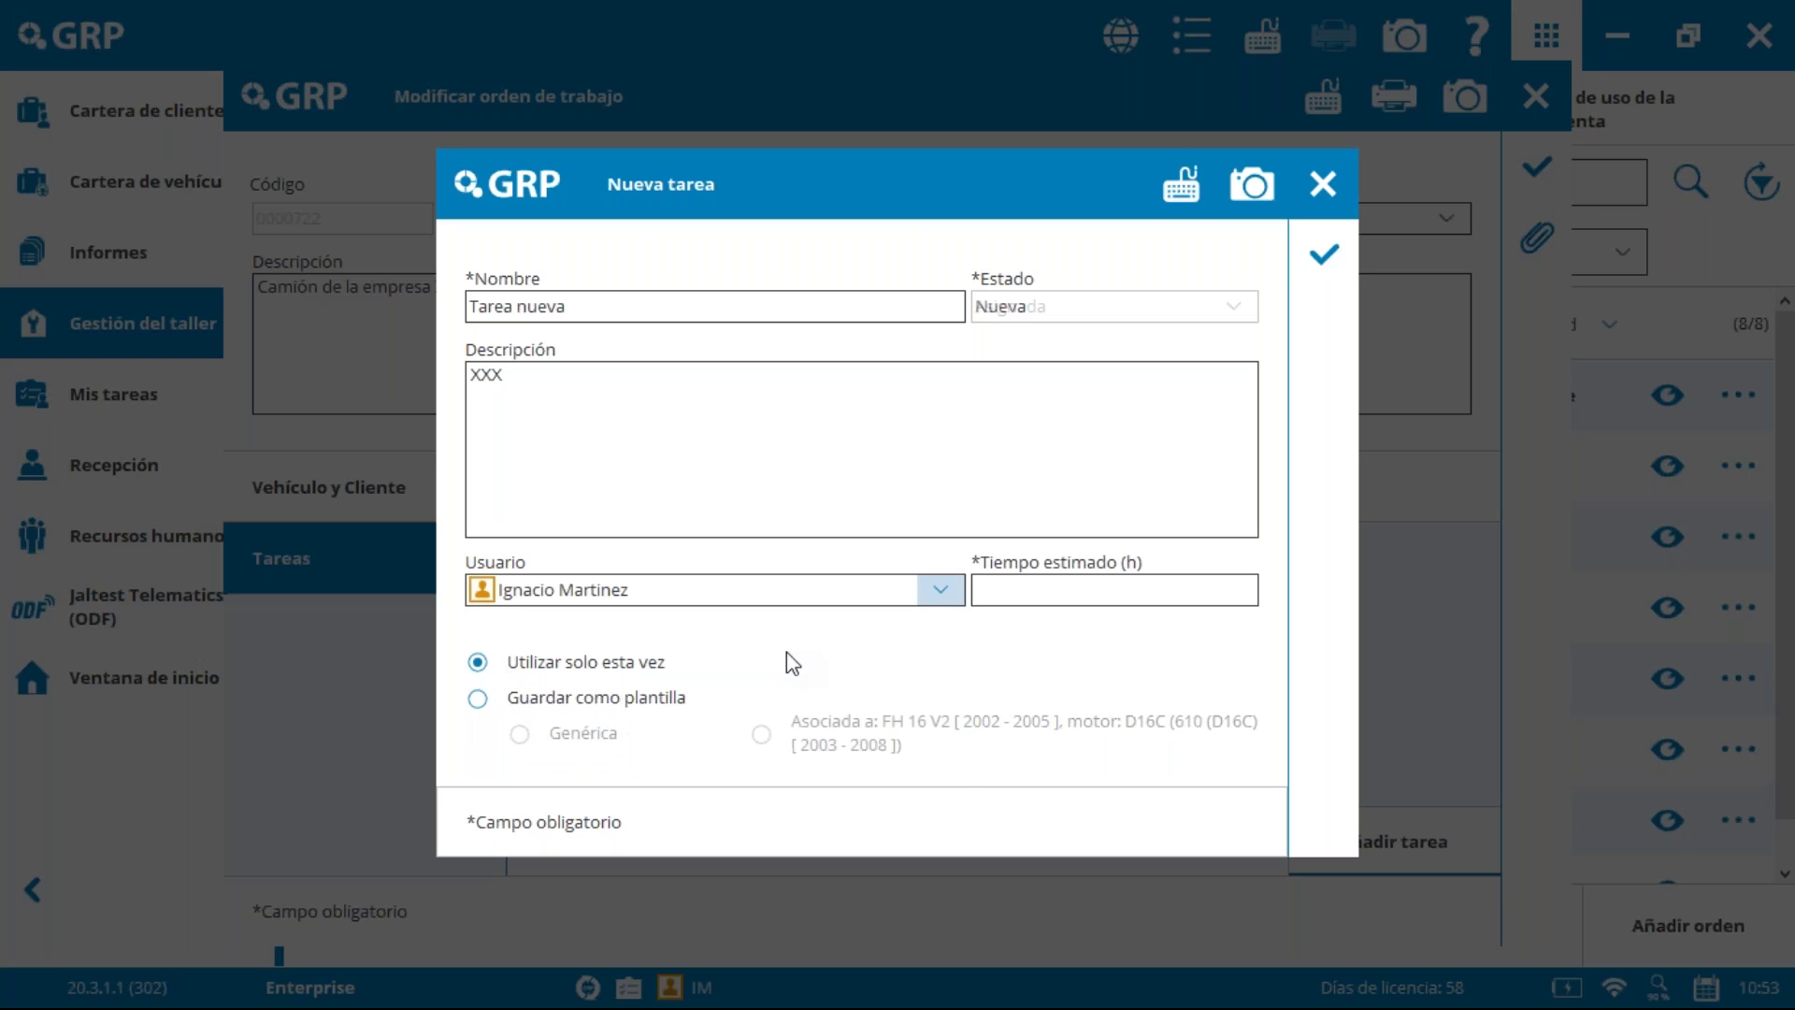
click(1103, 599)
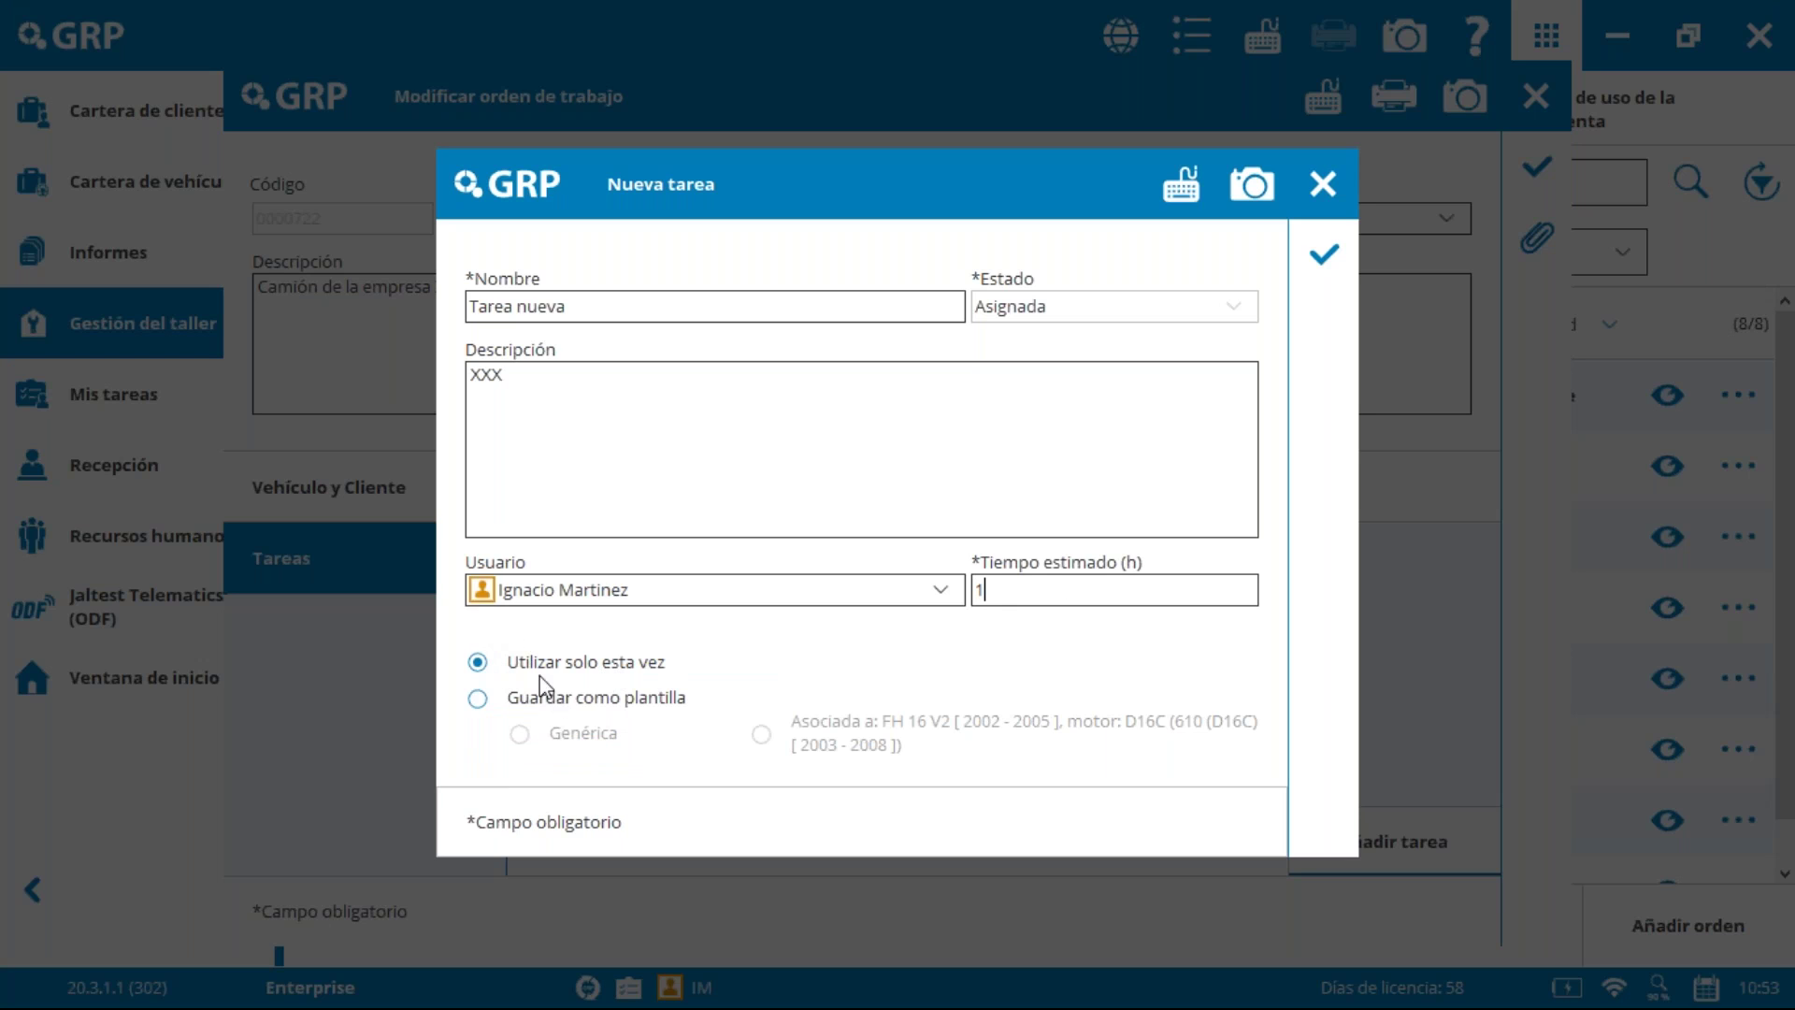
click(476, 699)
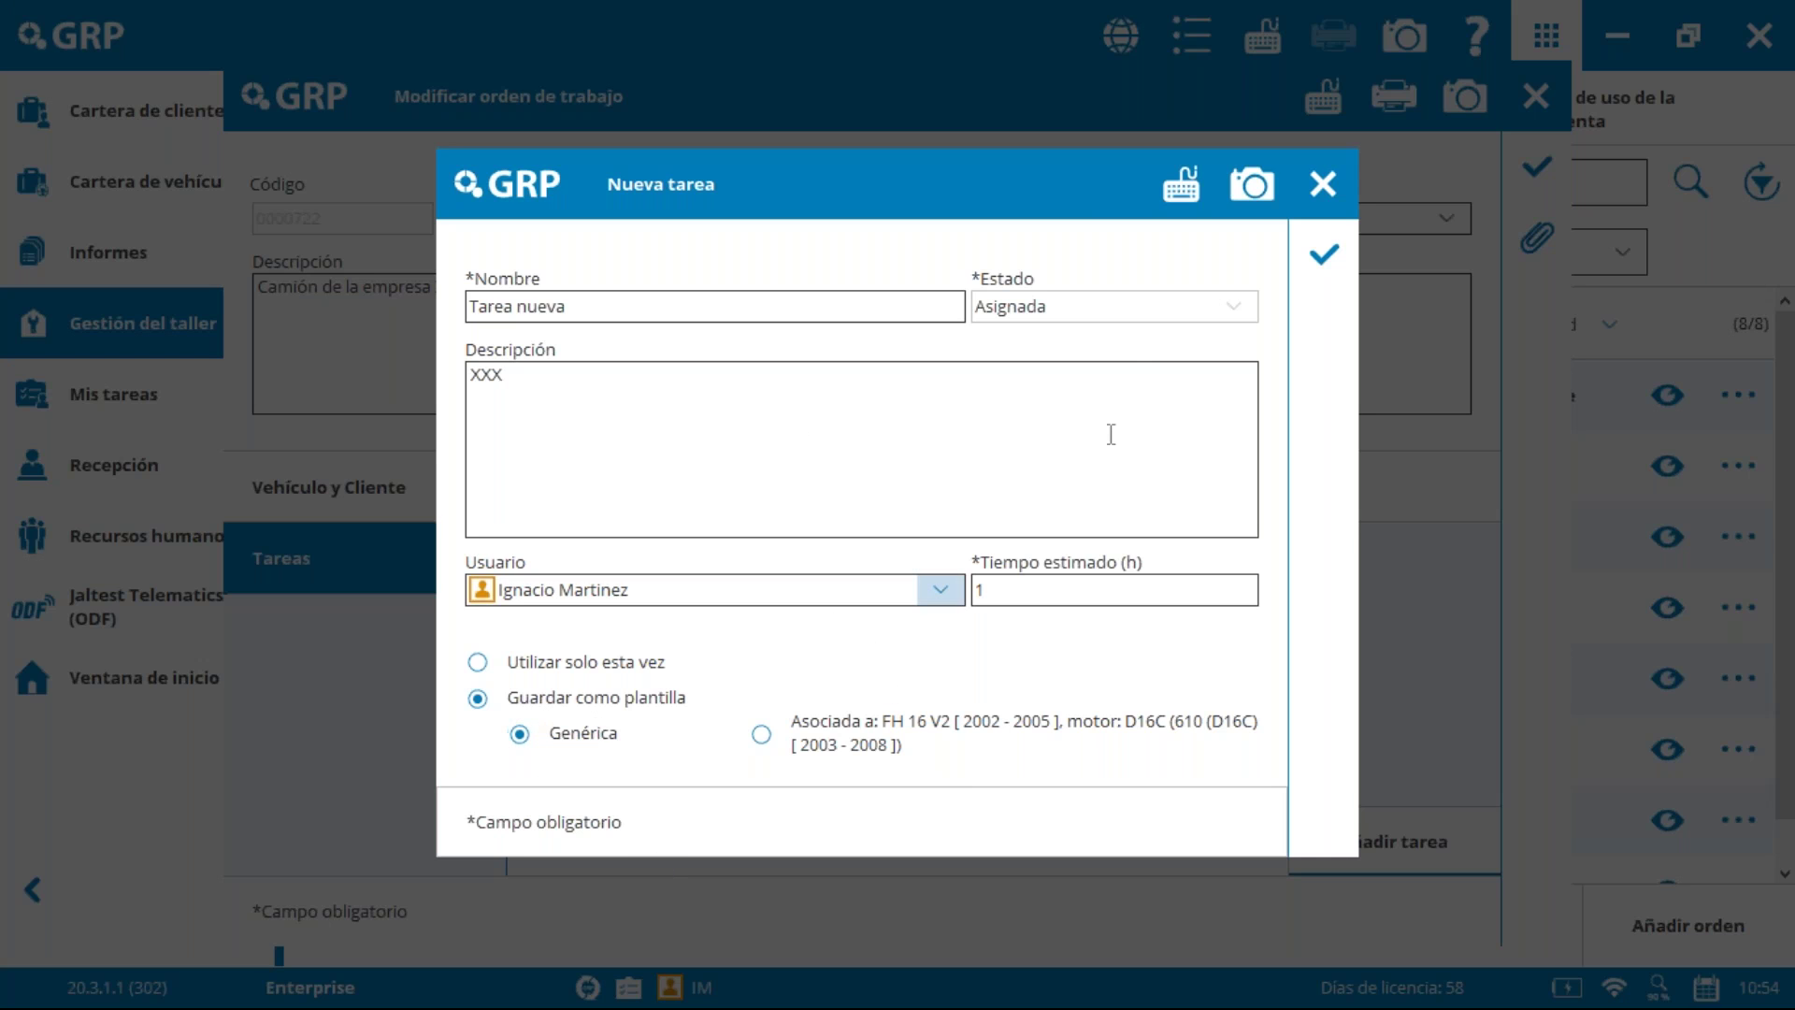
click(1318, 257)
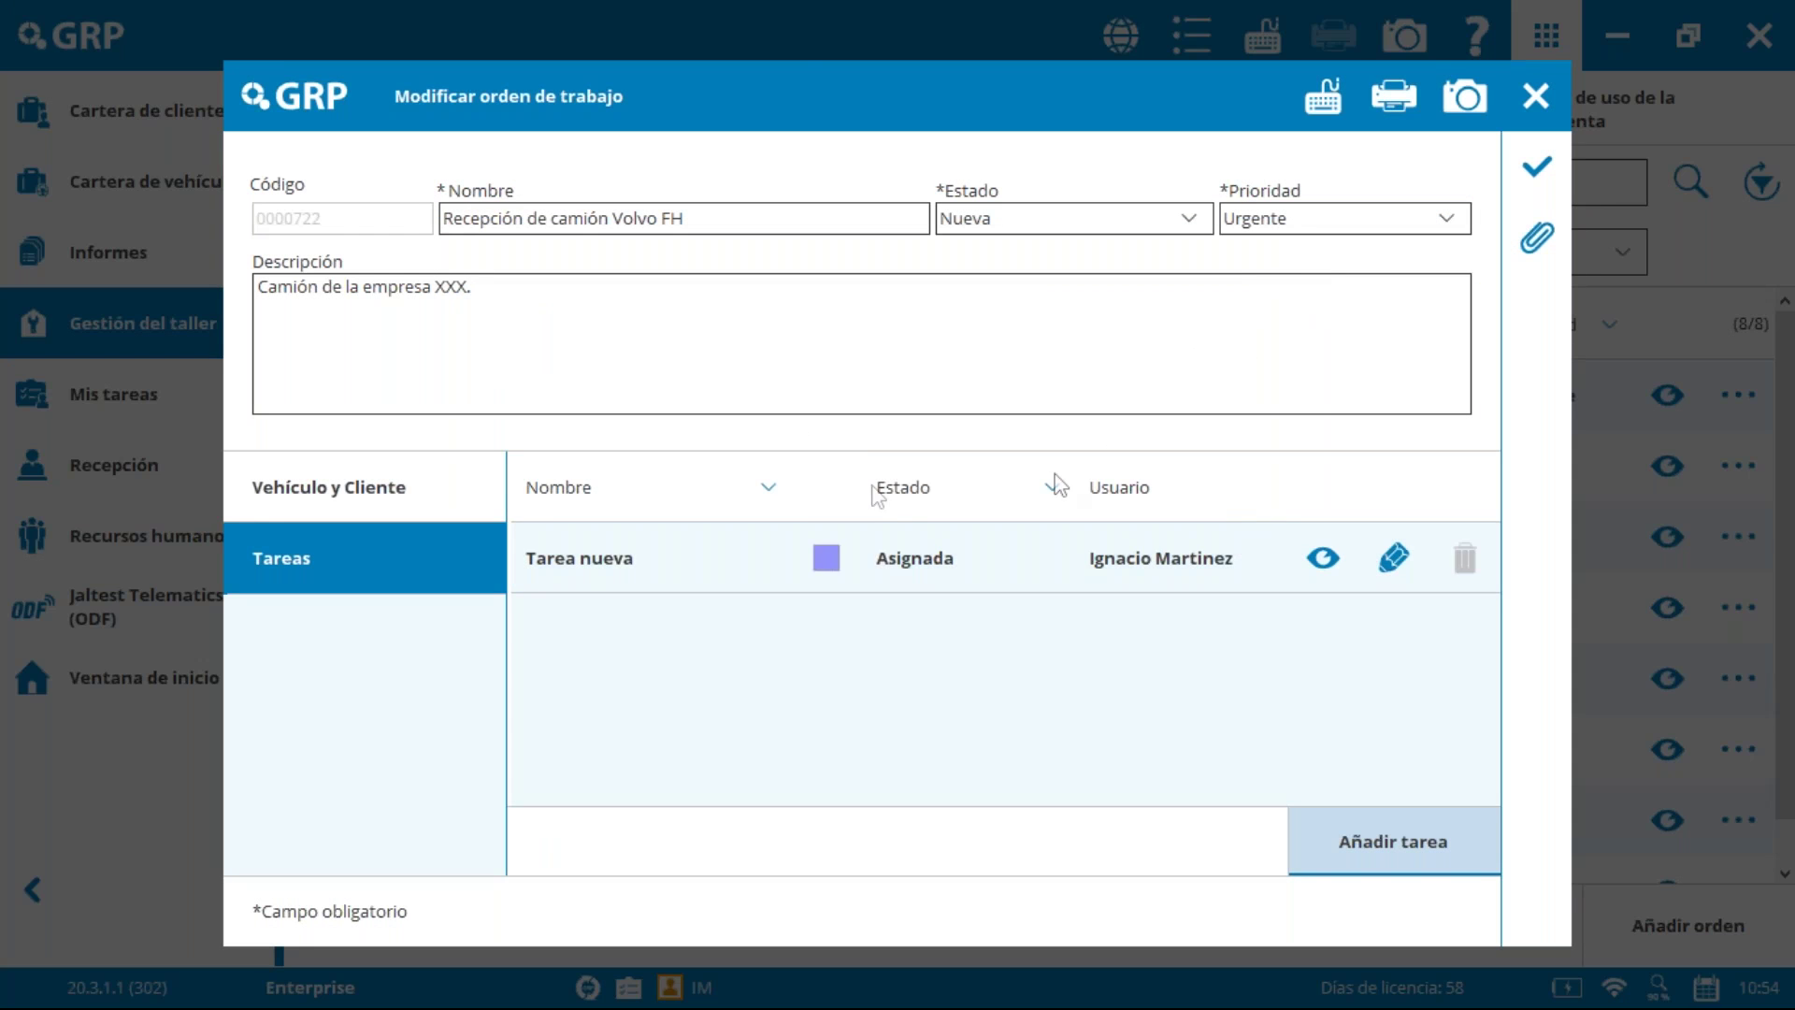
Step: Add the Cambiar el filtro del combustible task from the task templates
click(1397, 851)
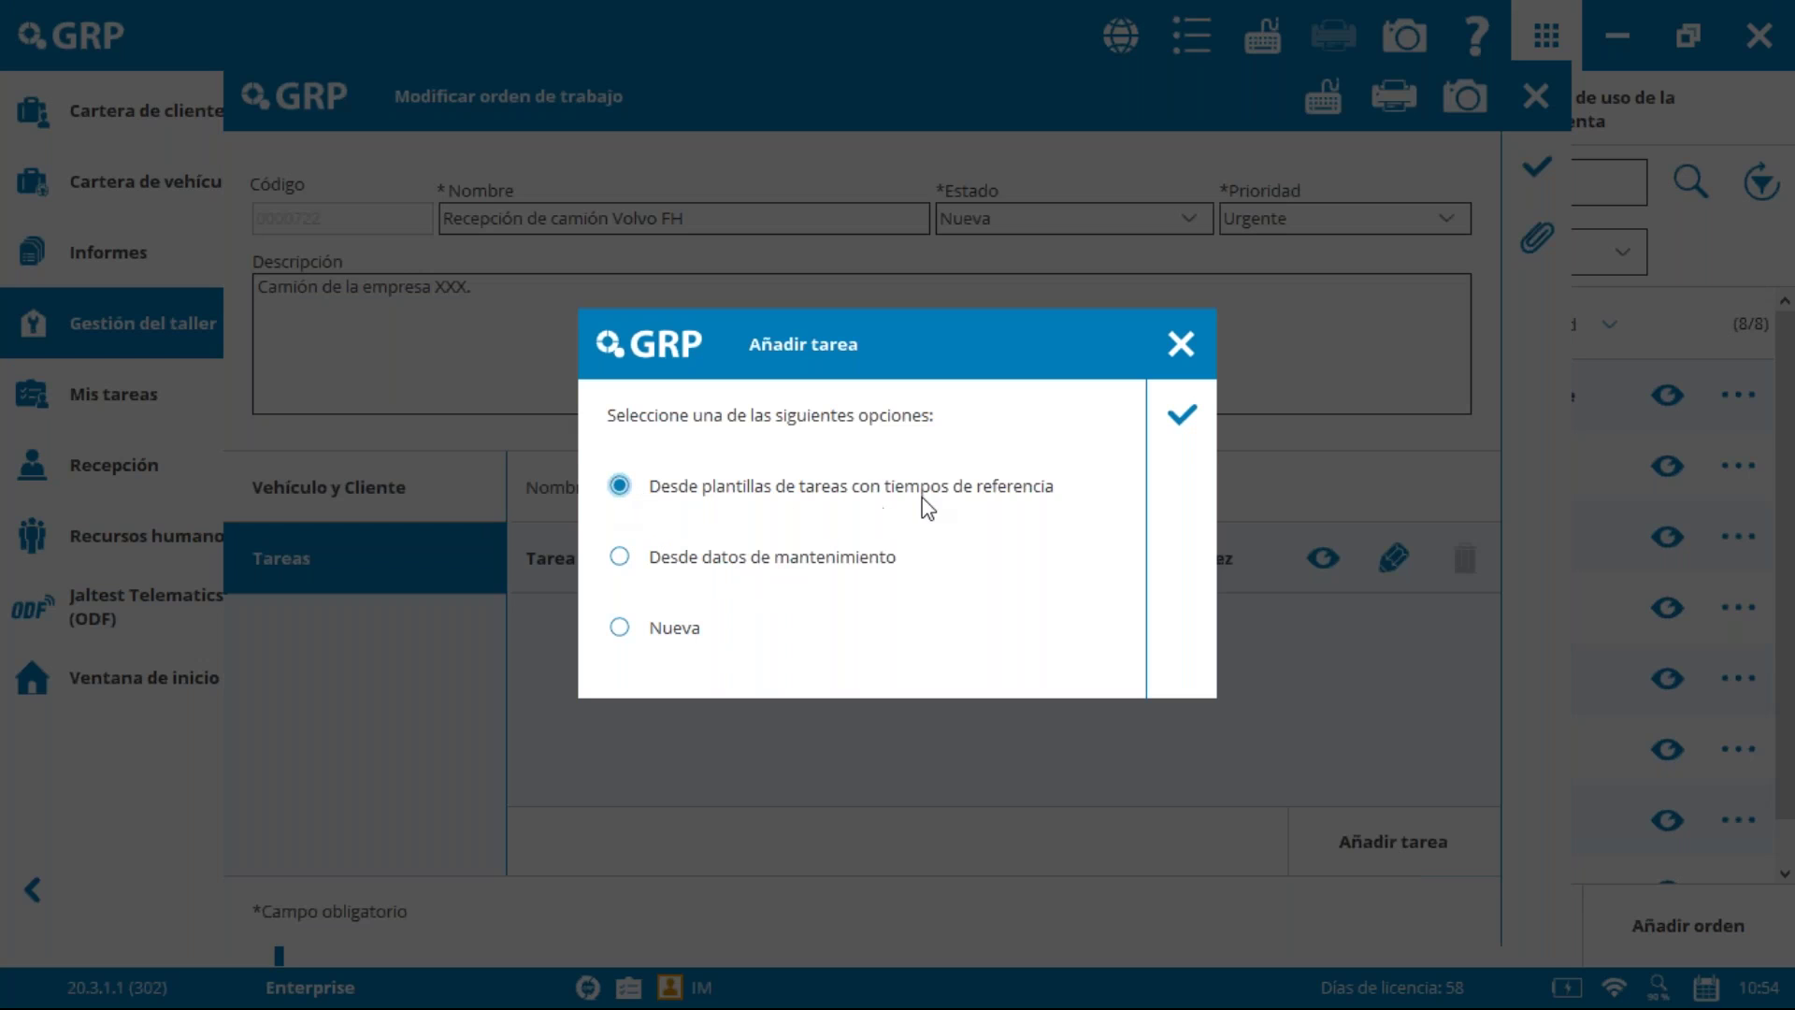
click(1206, 413)
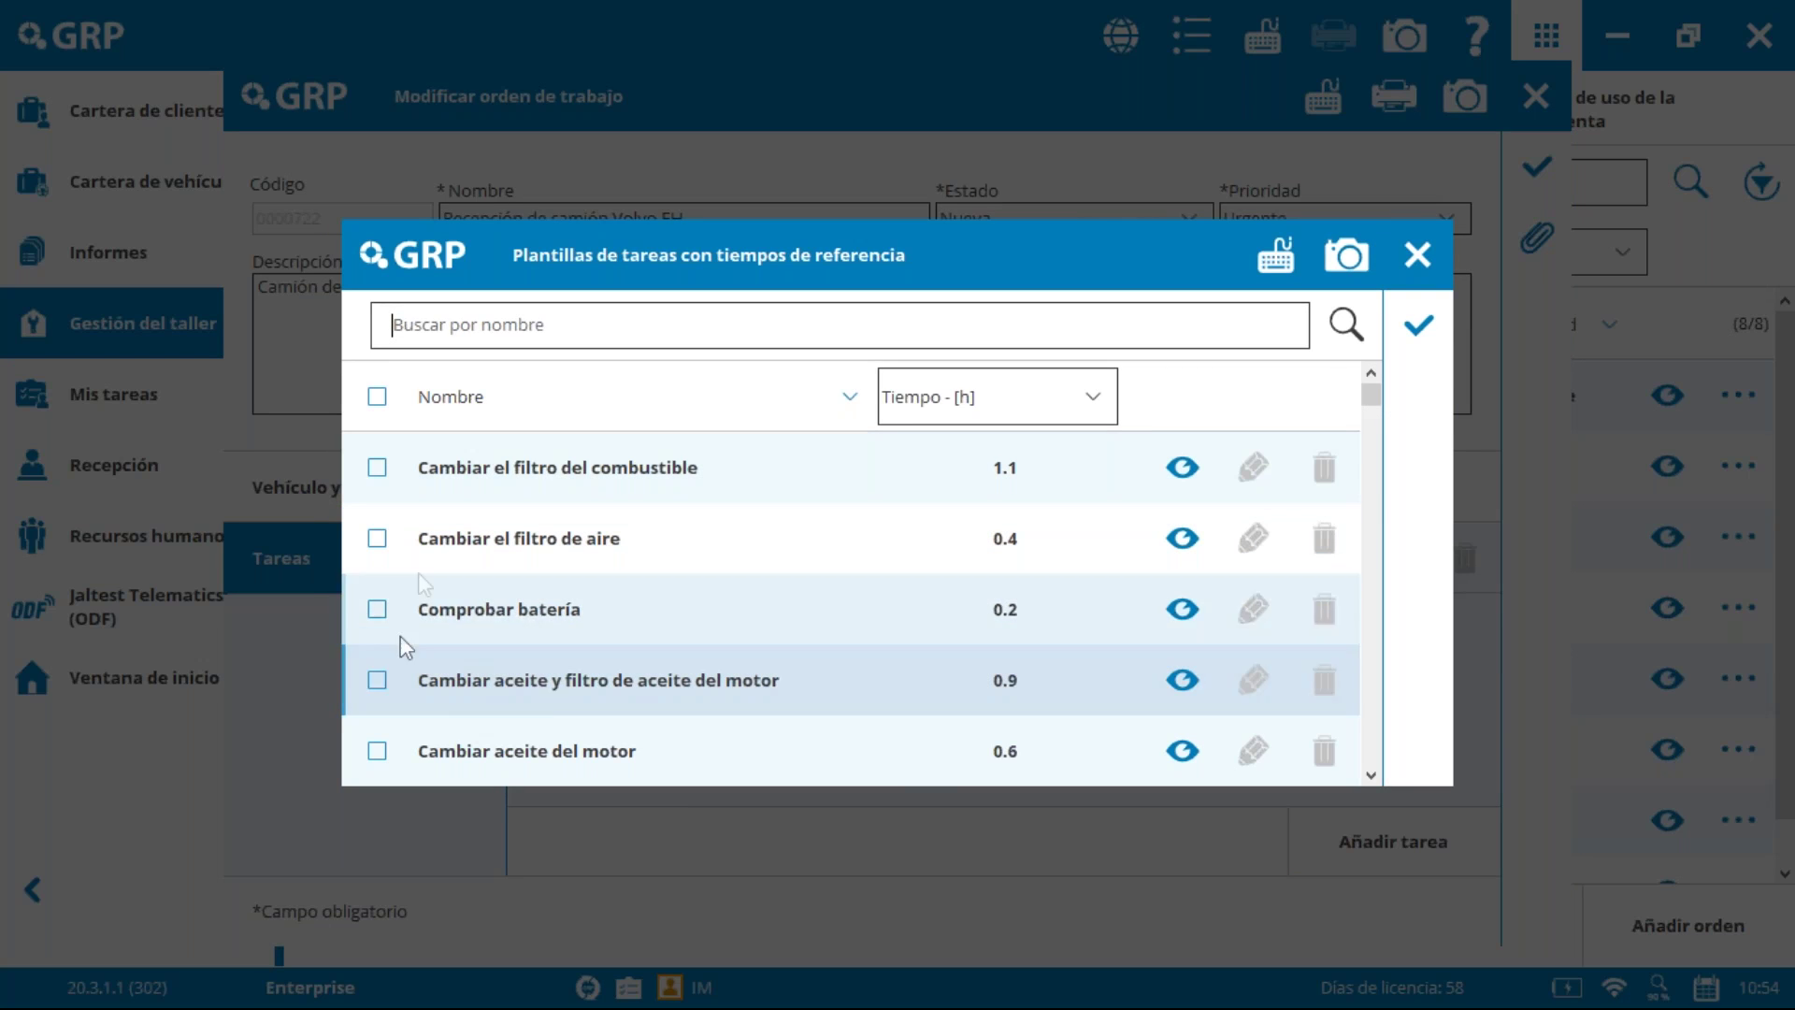
click(377, 468)
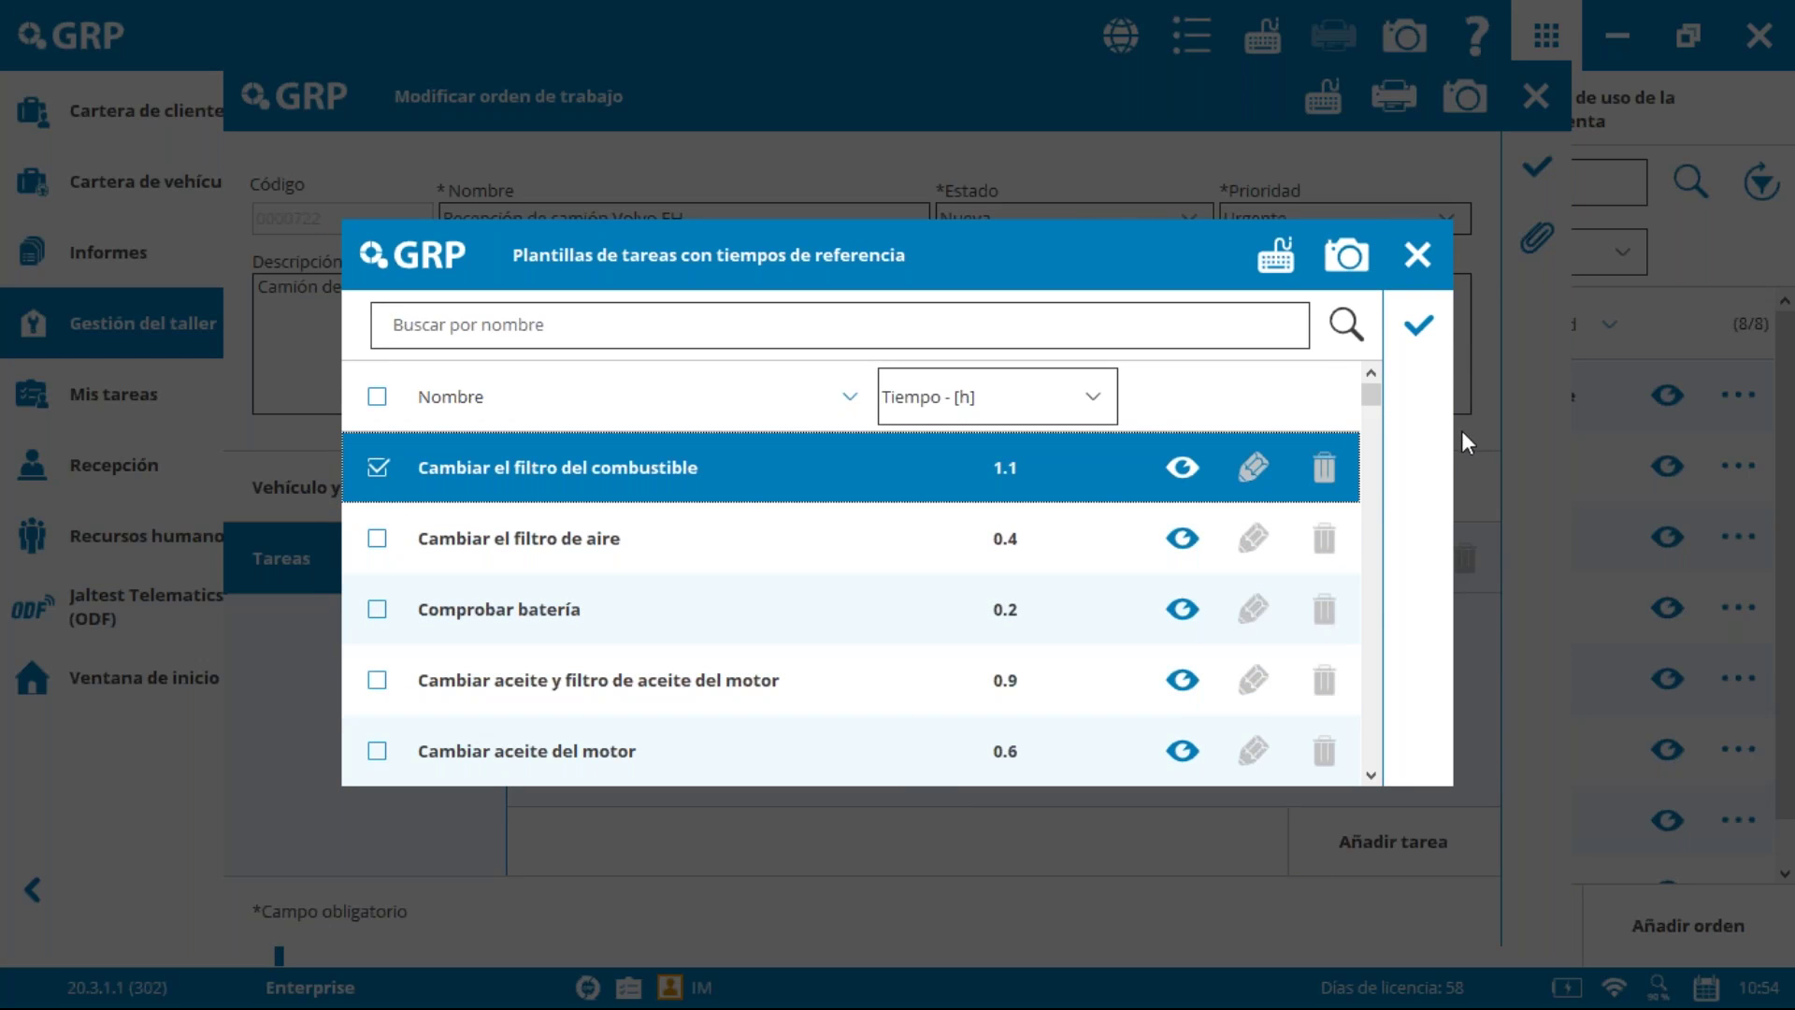
click(1419, 324)
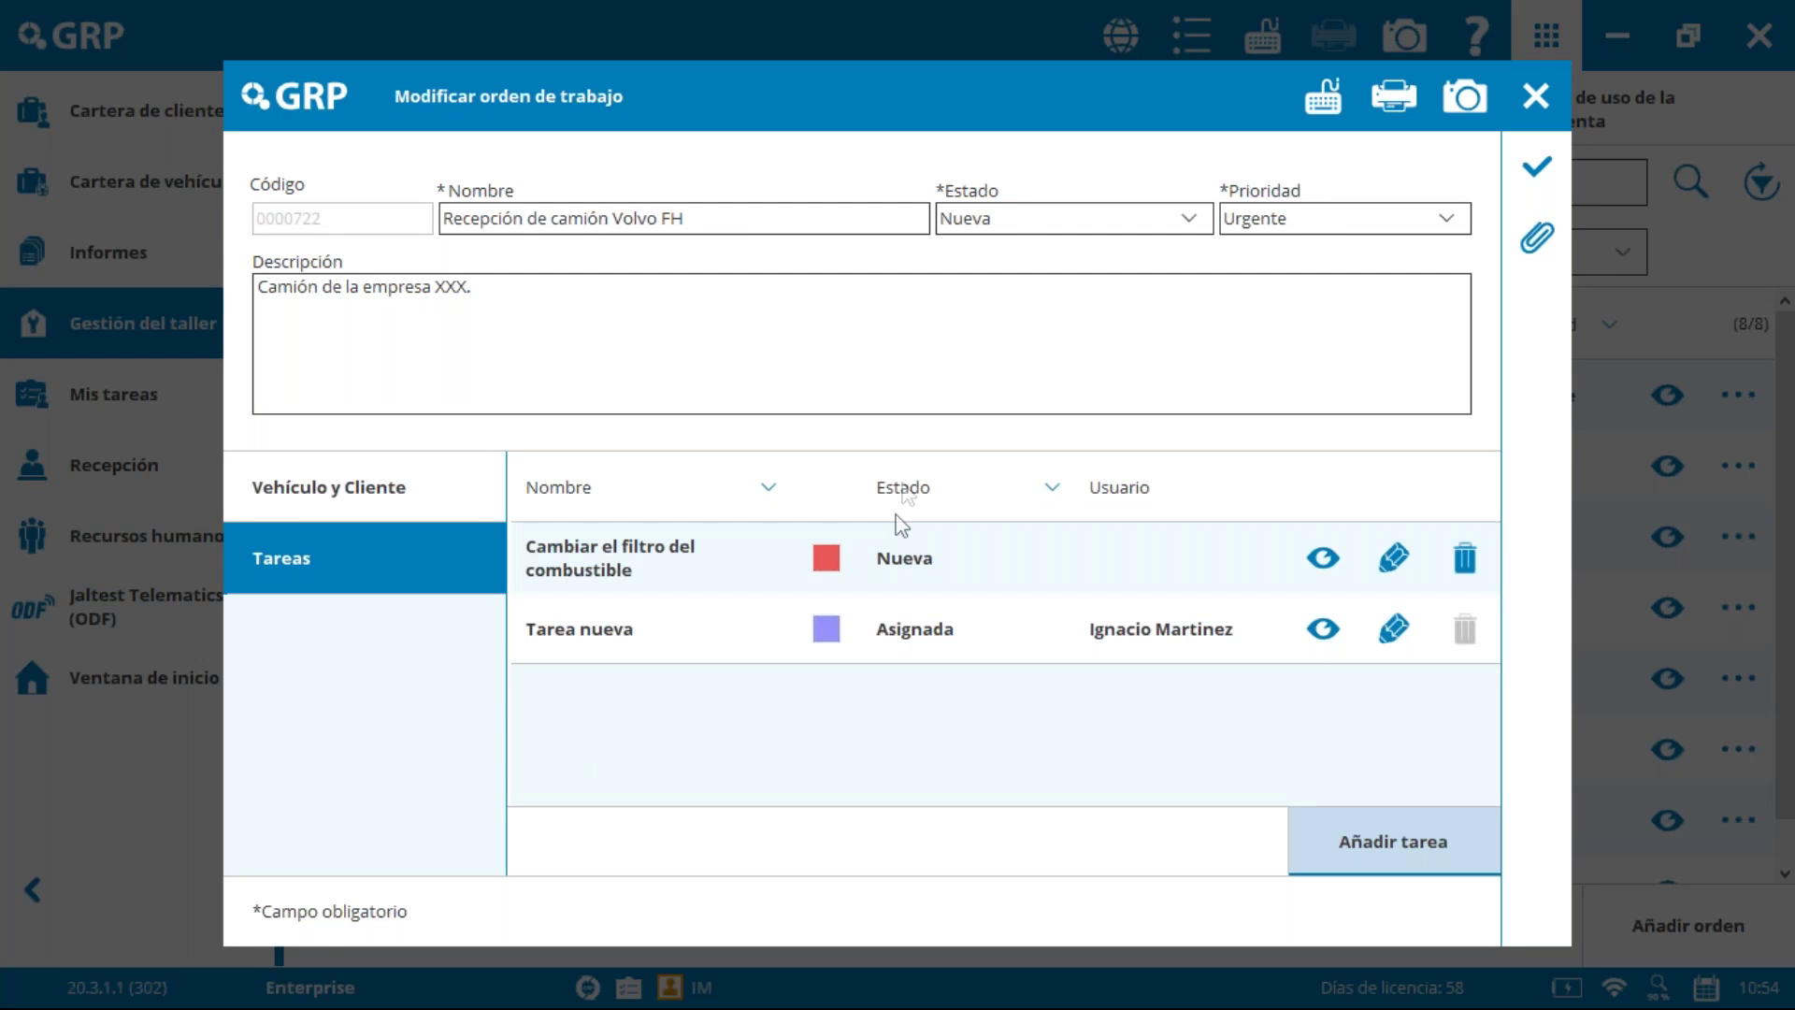
Step: Assign the fuel filter task to the workshop user and save it
click(1387, 563)
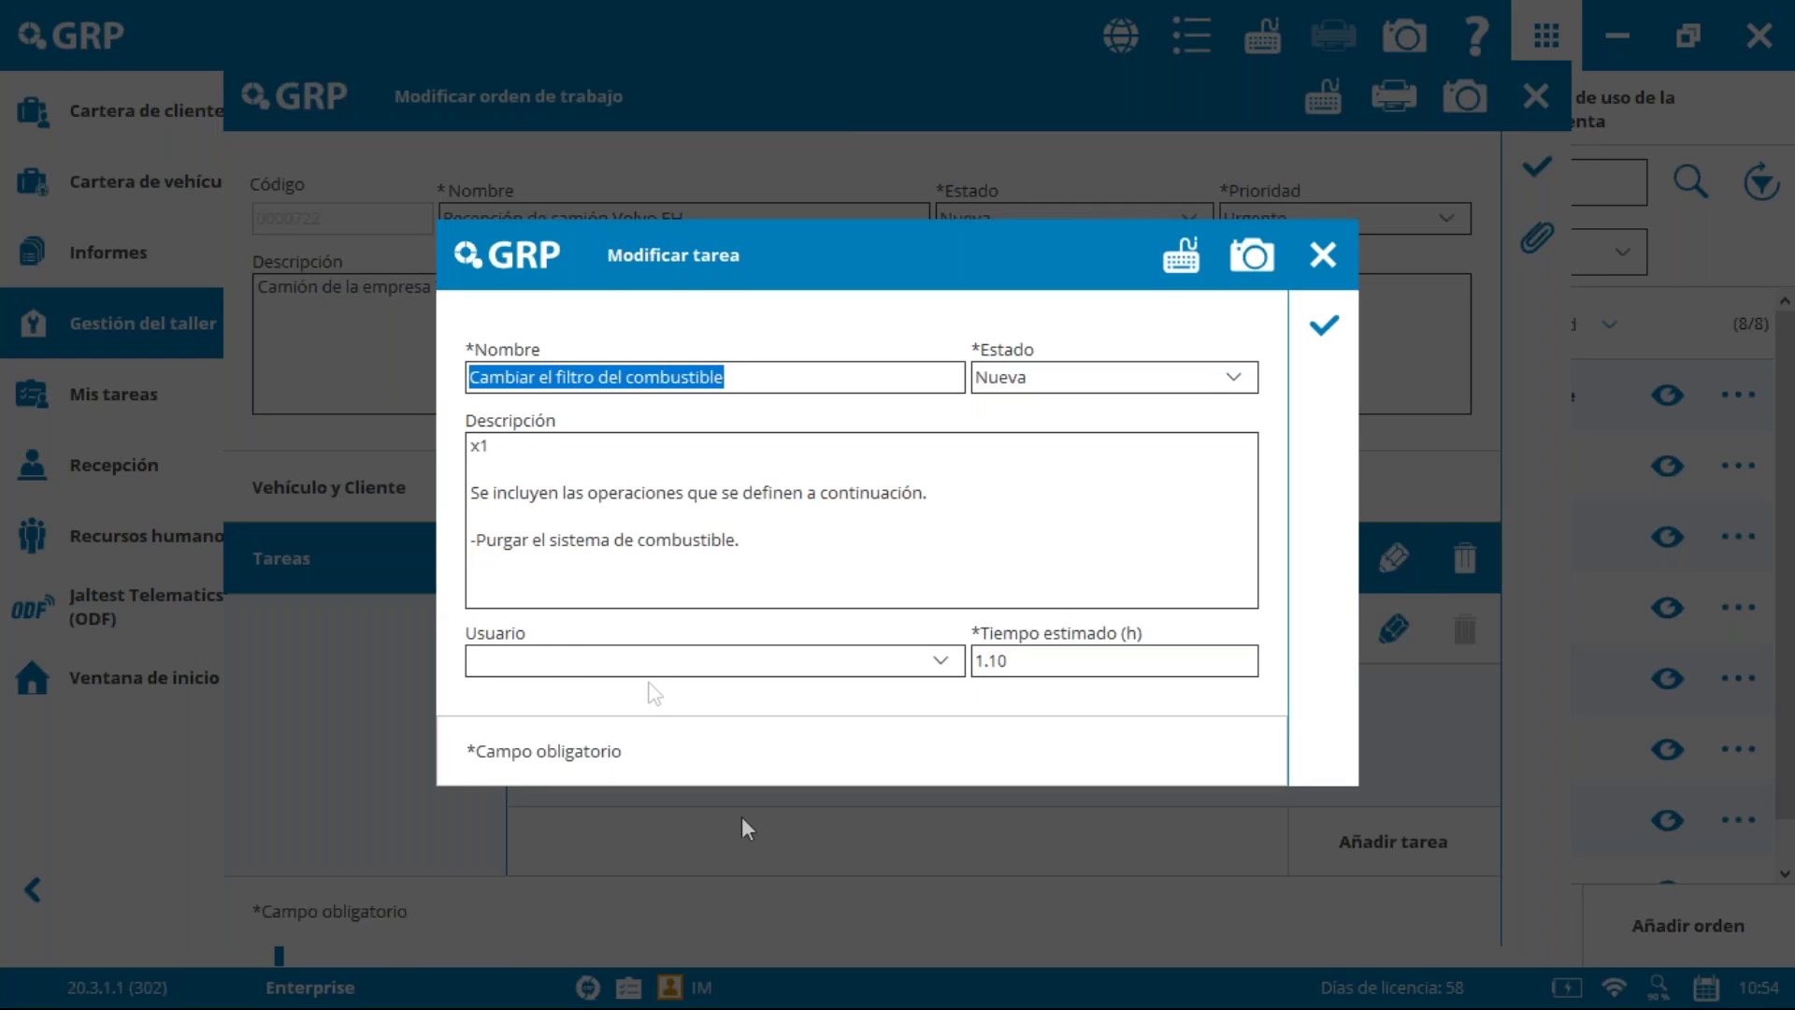
click(552, 660)
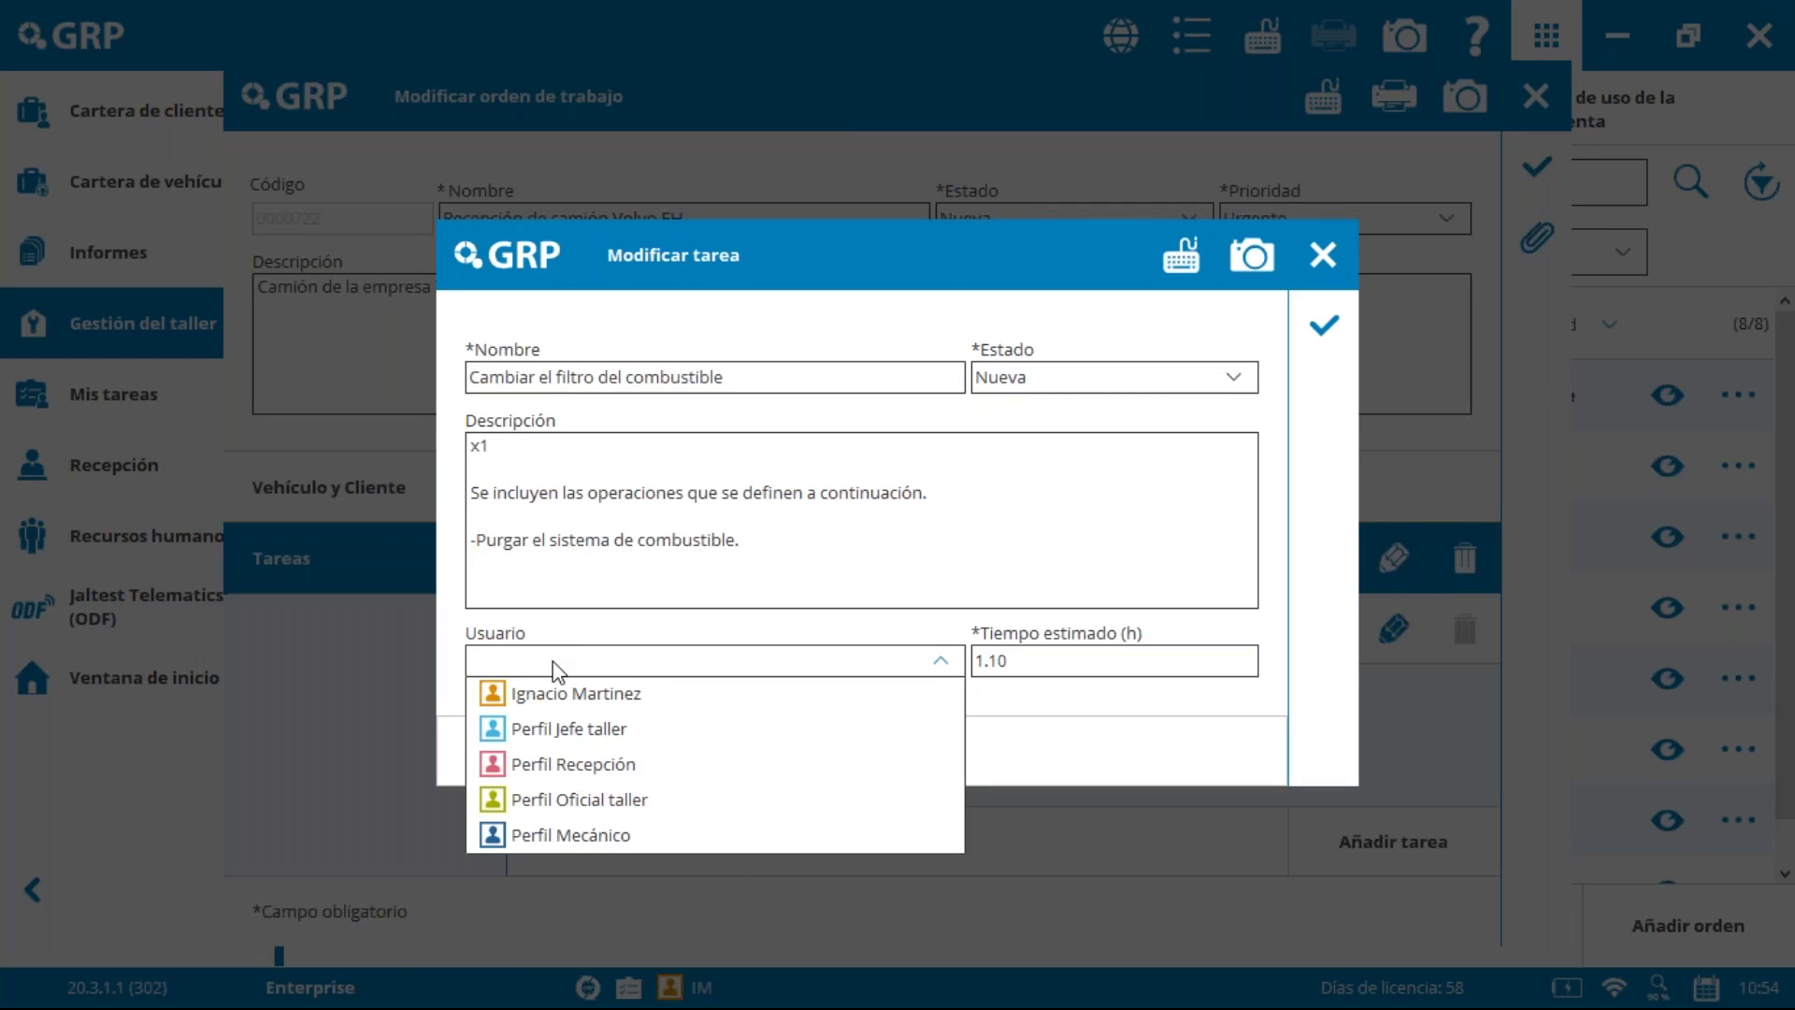
click(618, 693)
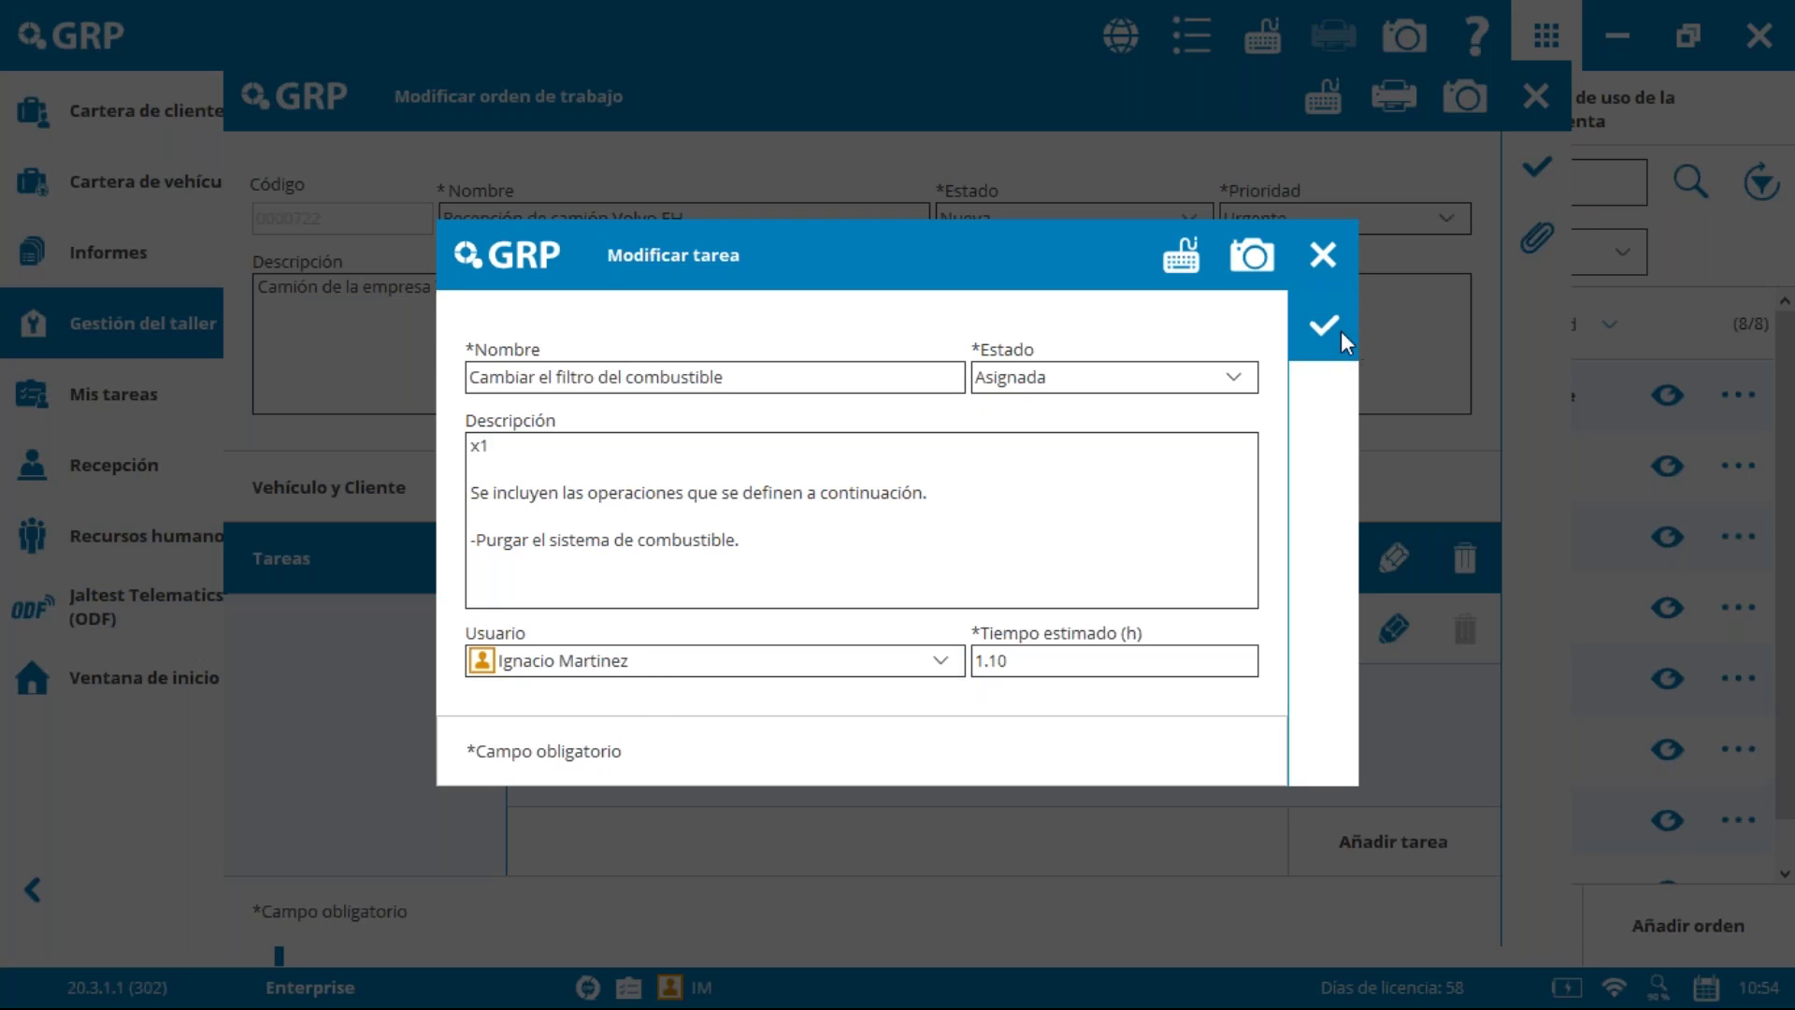
click(1337, 329)
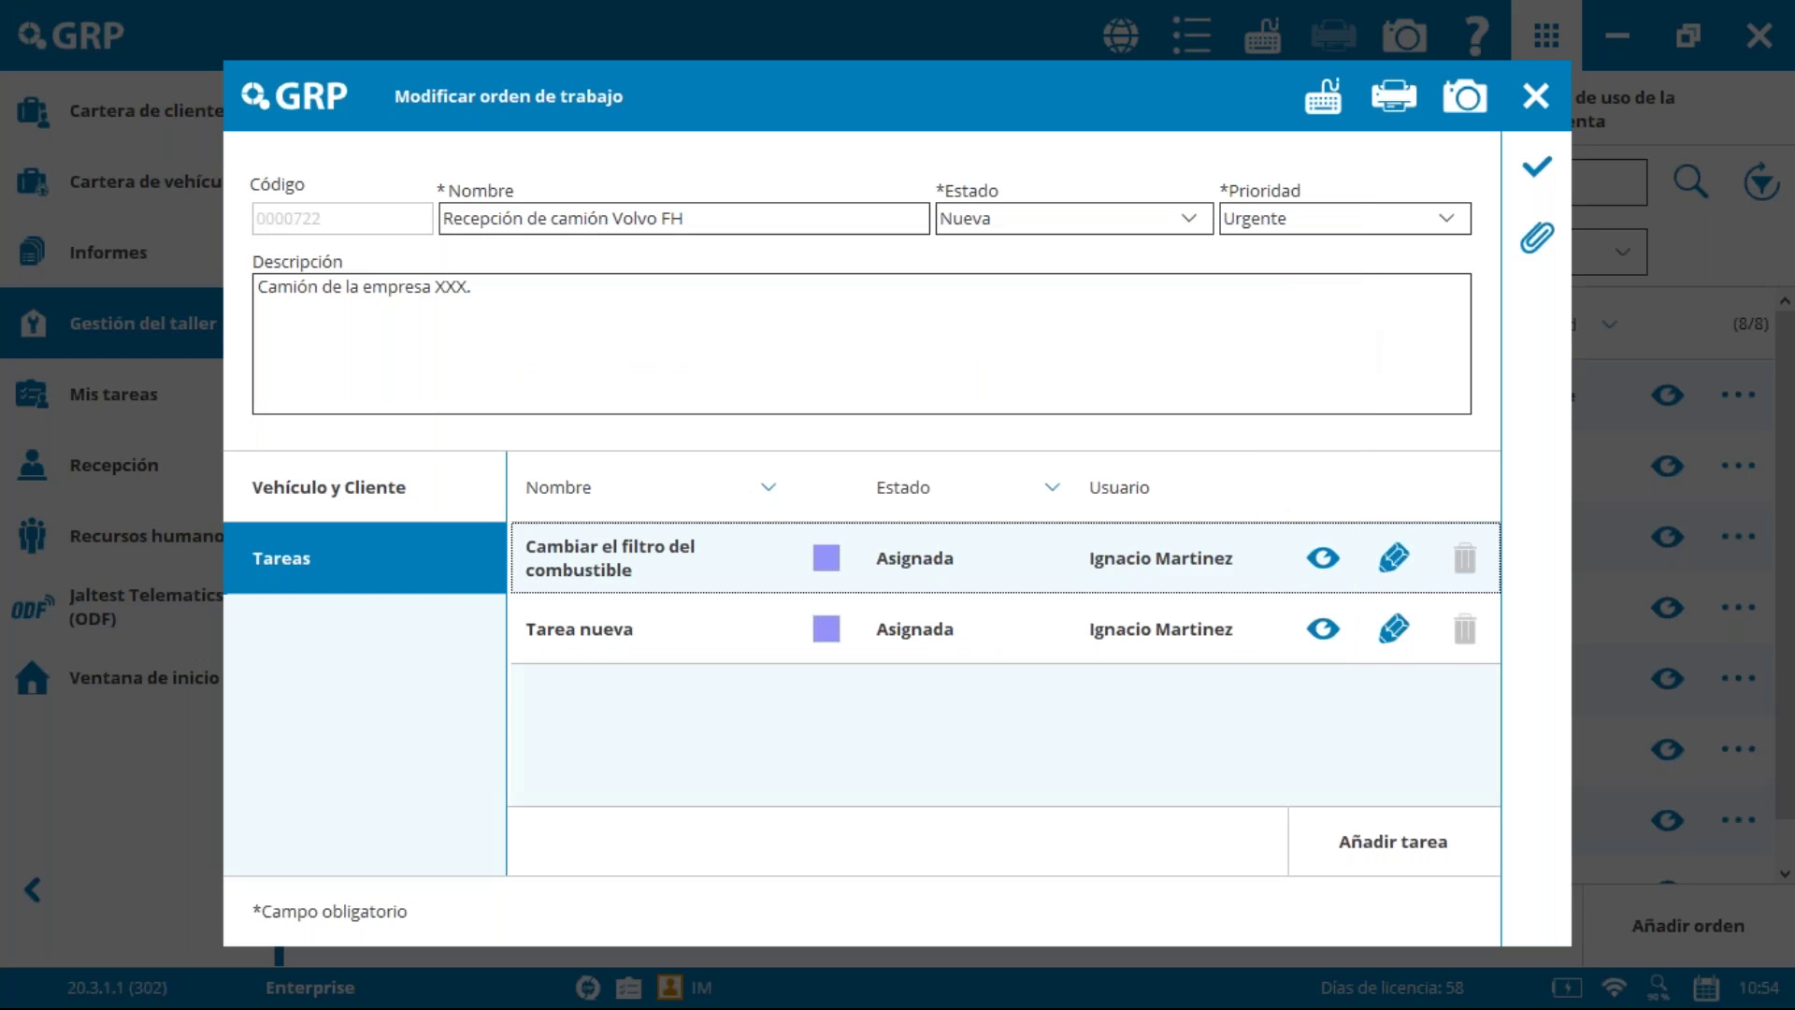
Step: Add the air-conditioning compressor check from maintenance data: Servicio anual, Revisión anual, Compartimento del motor
click(1400, 849)
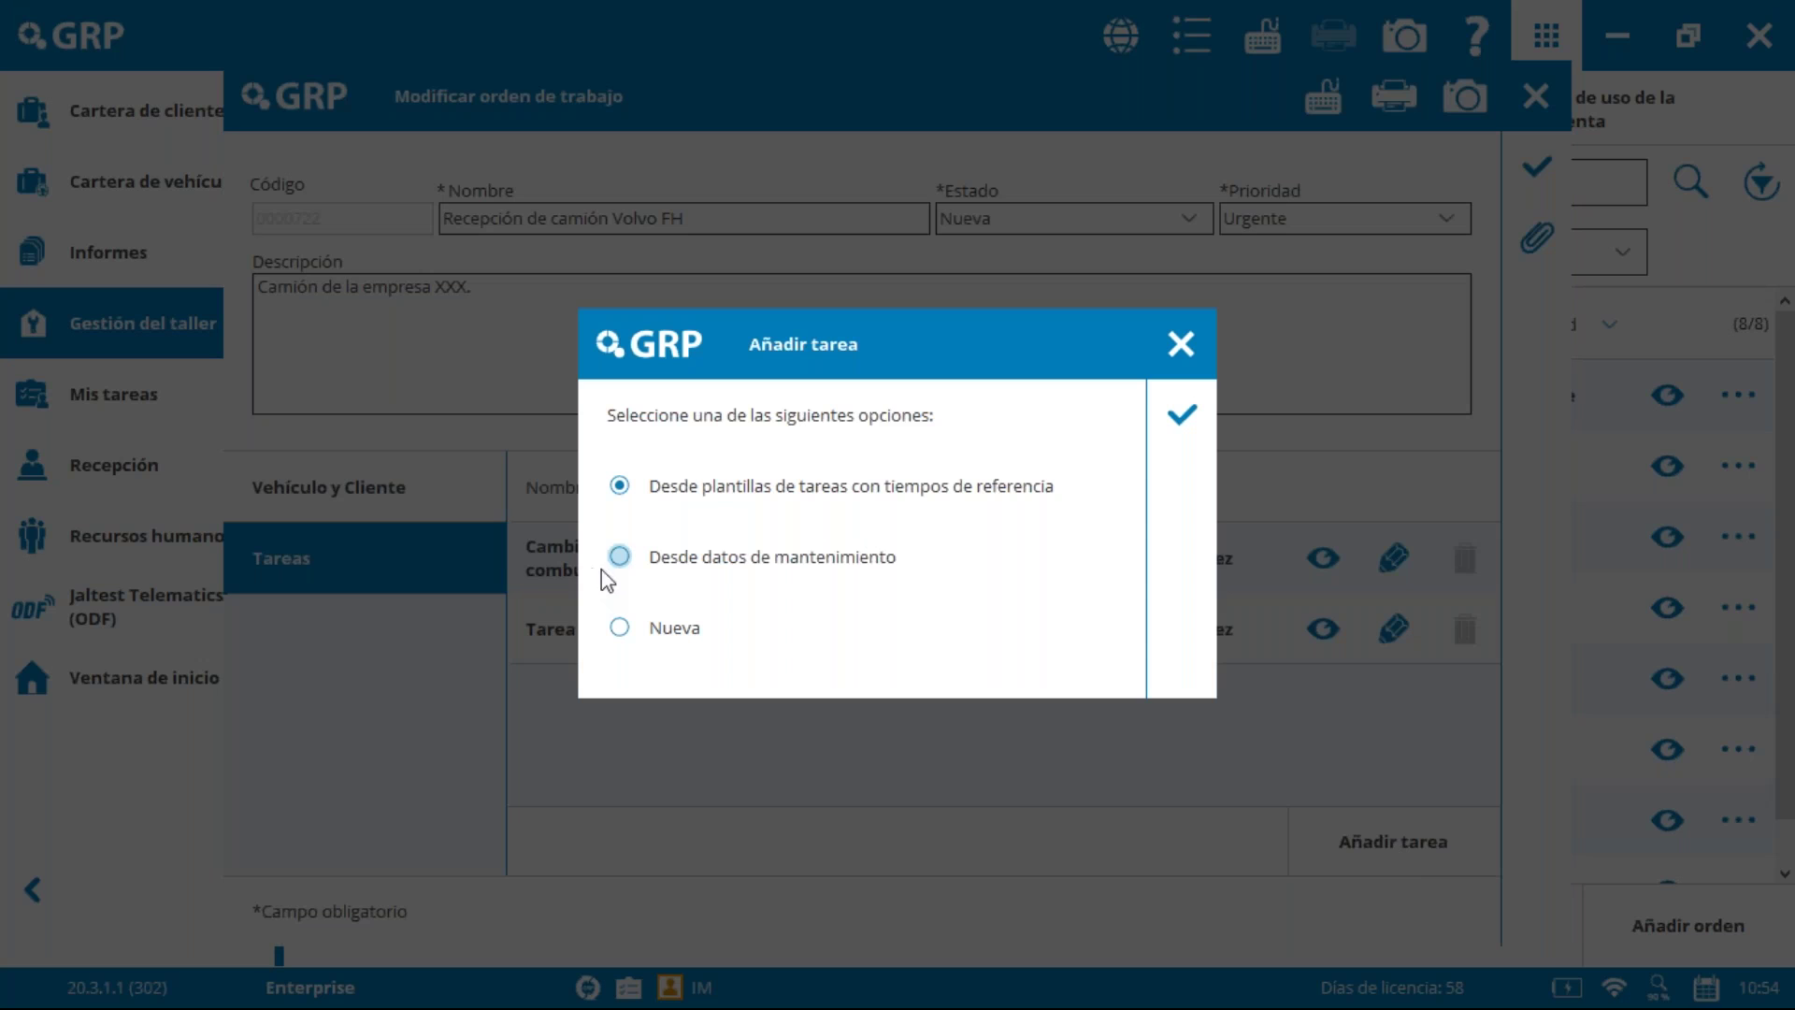
click(620, 558)
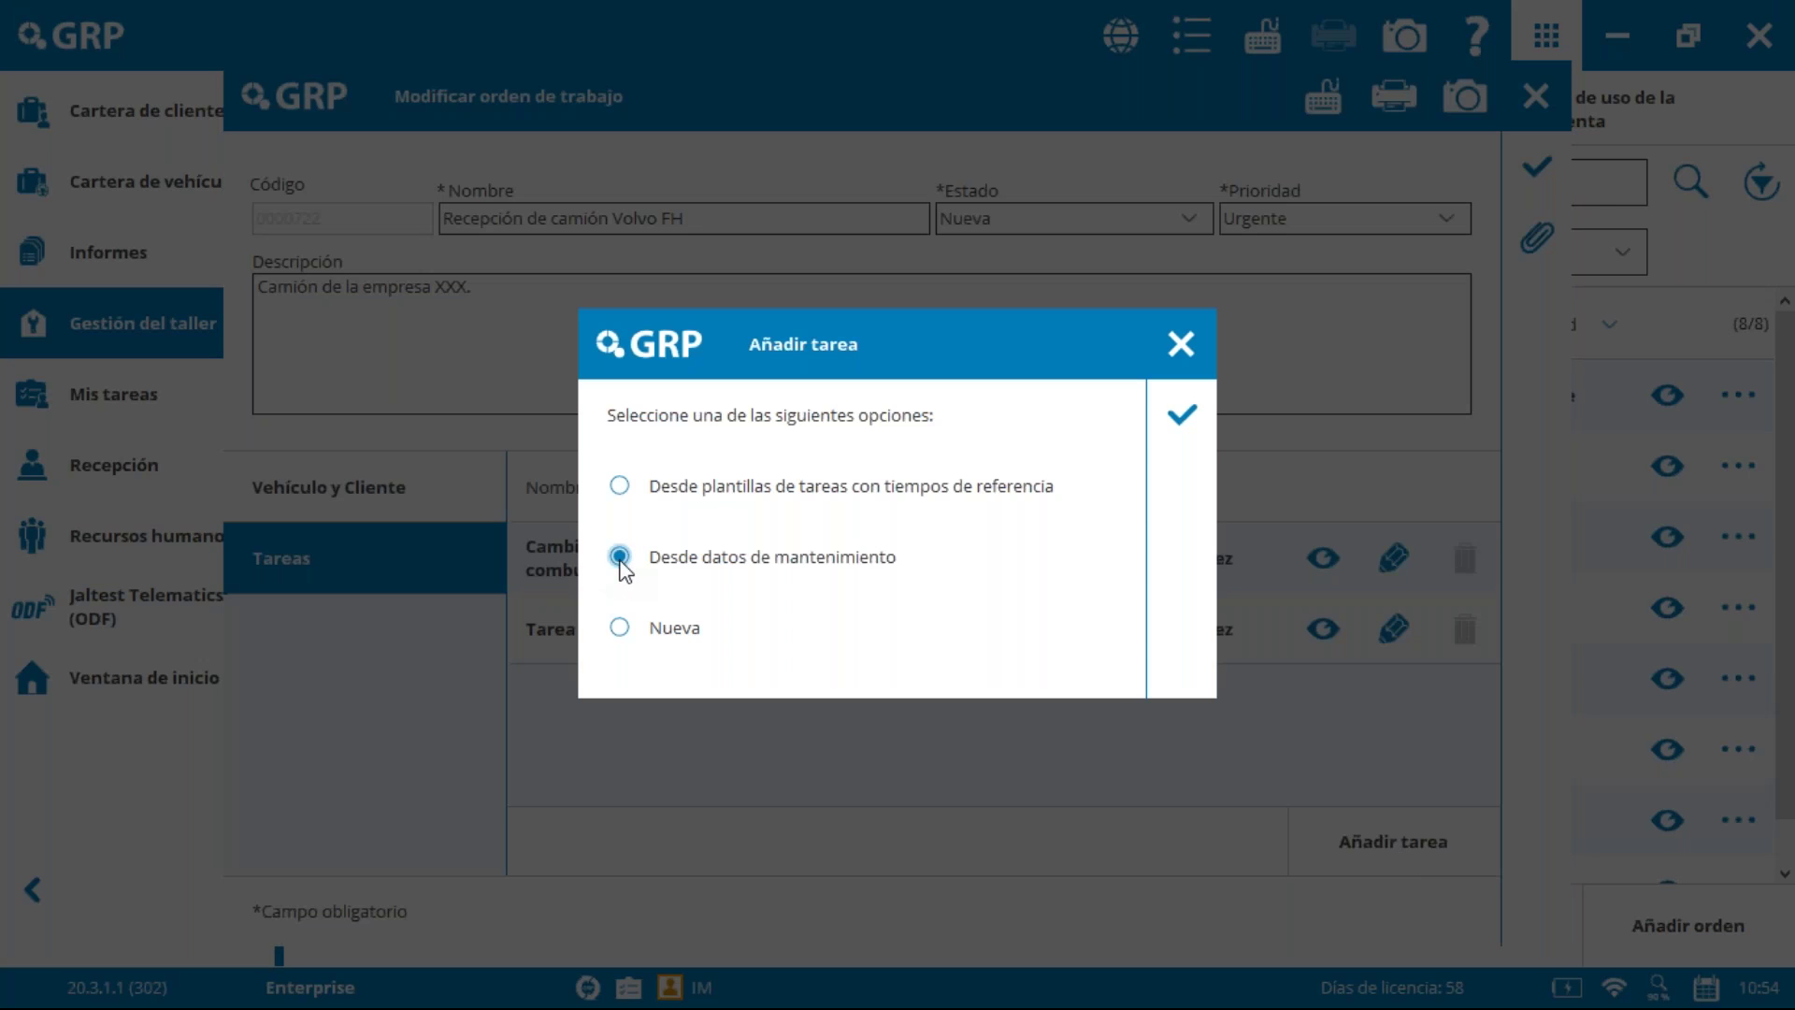
click(1180, 421)
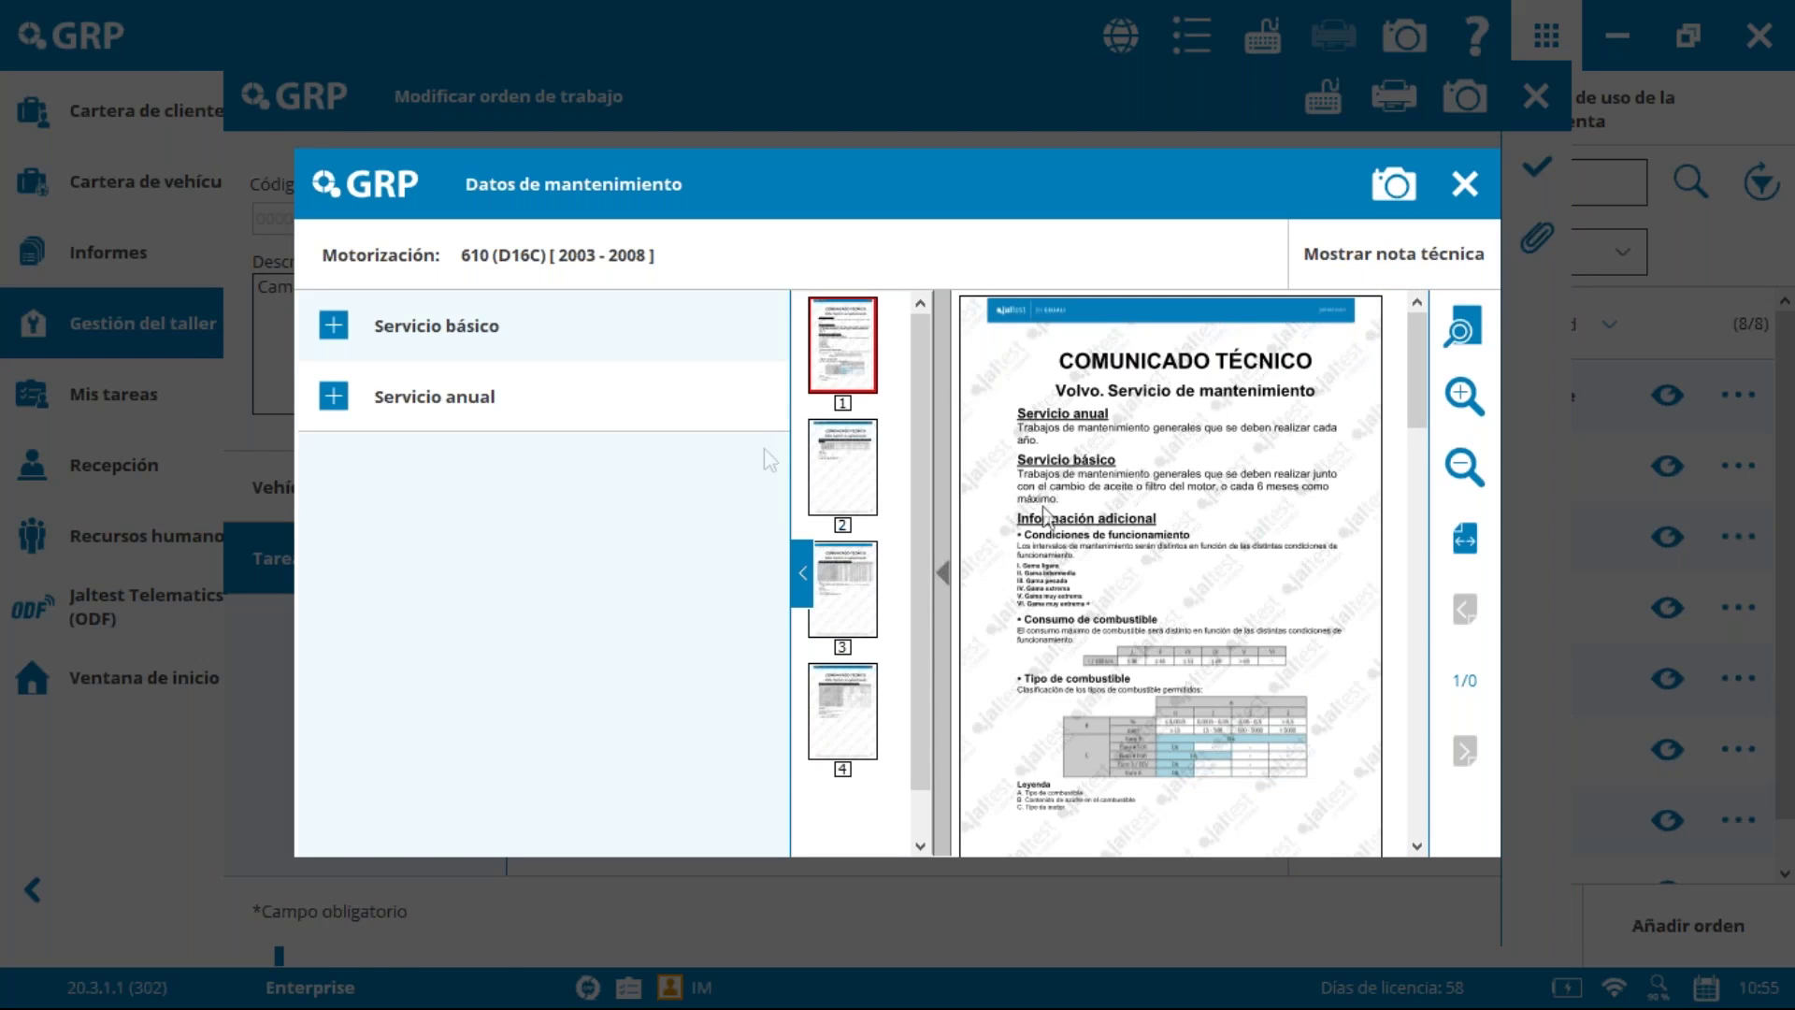
click(339, 390)
click(339, 398)
click(372, 463)
click(370, 465)
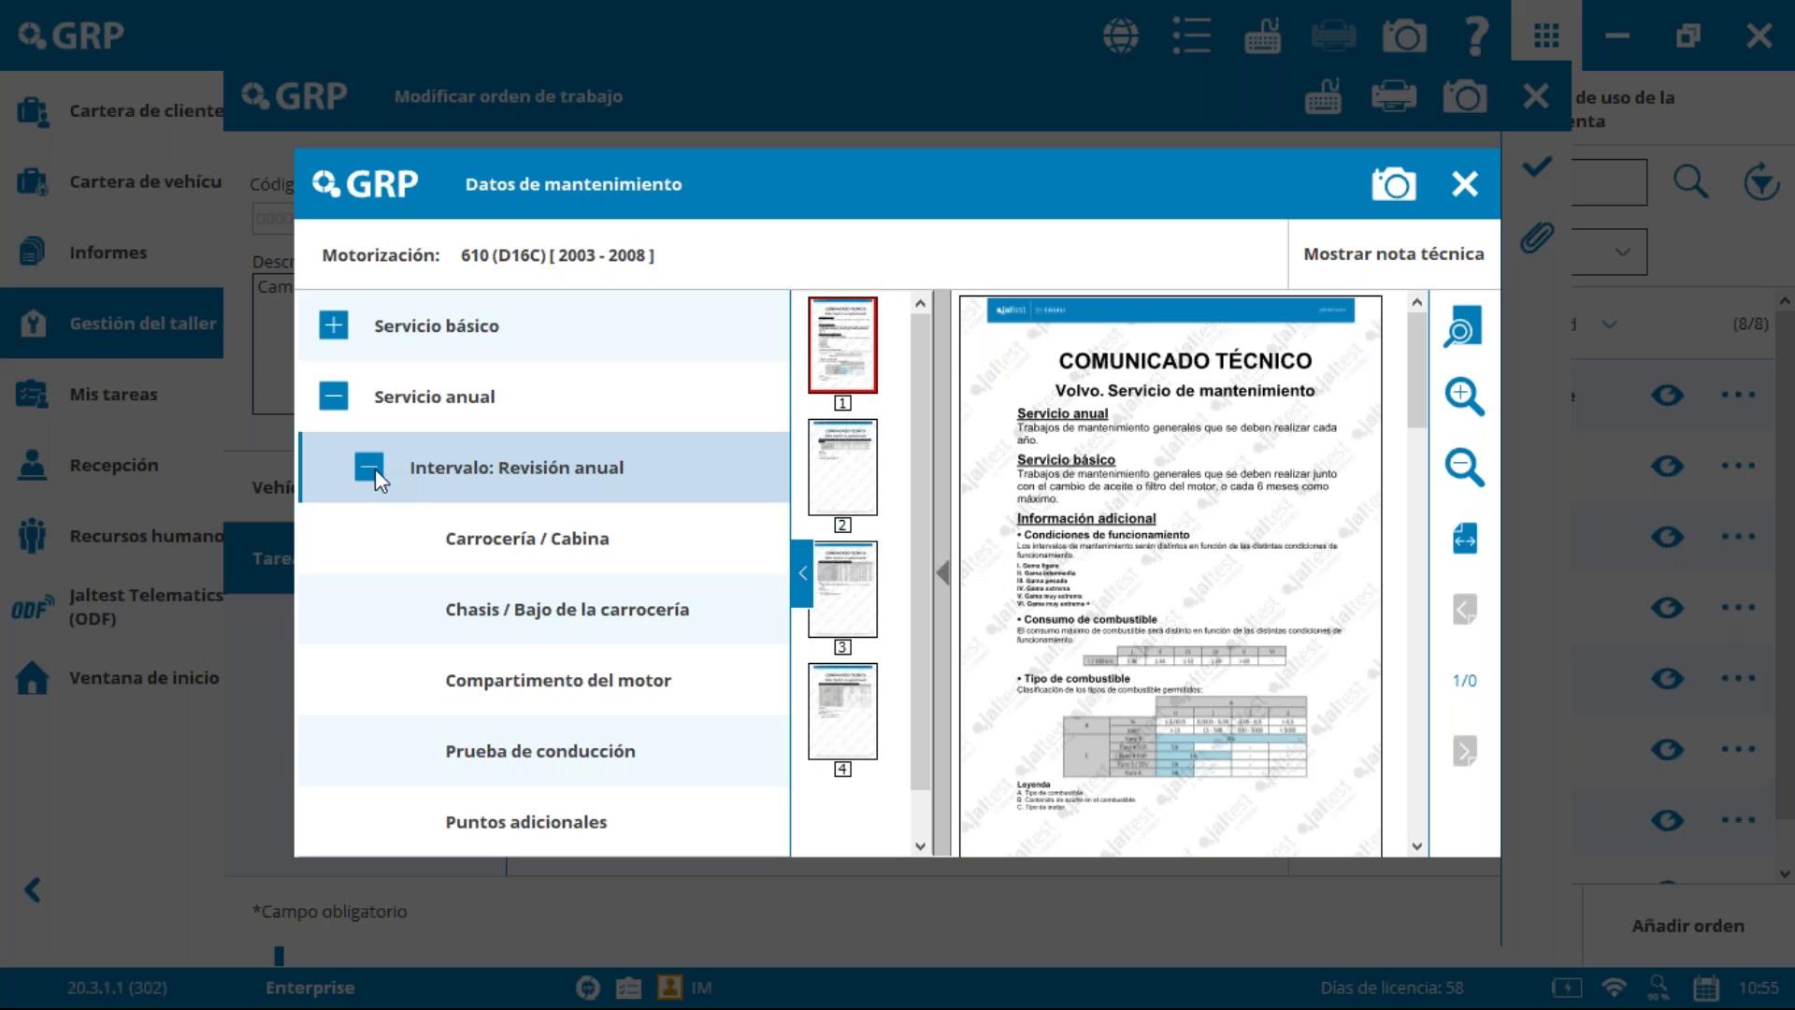
click(572, 553)
click(554, 689)
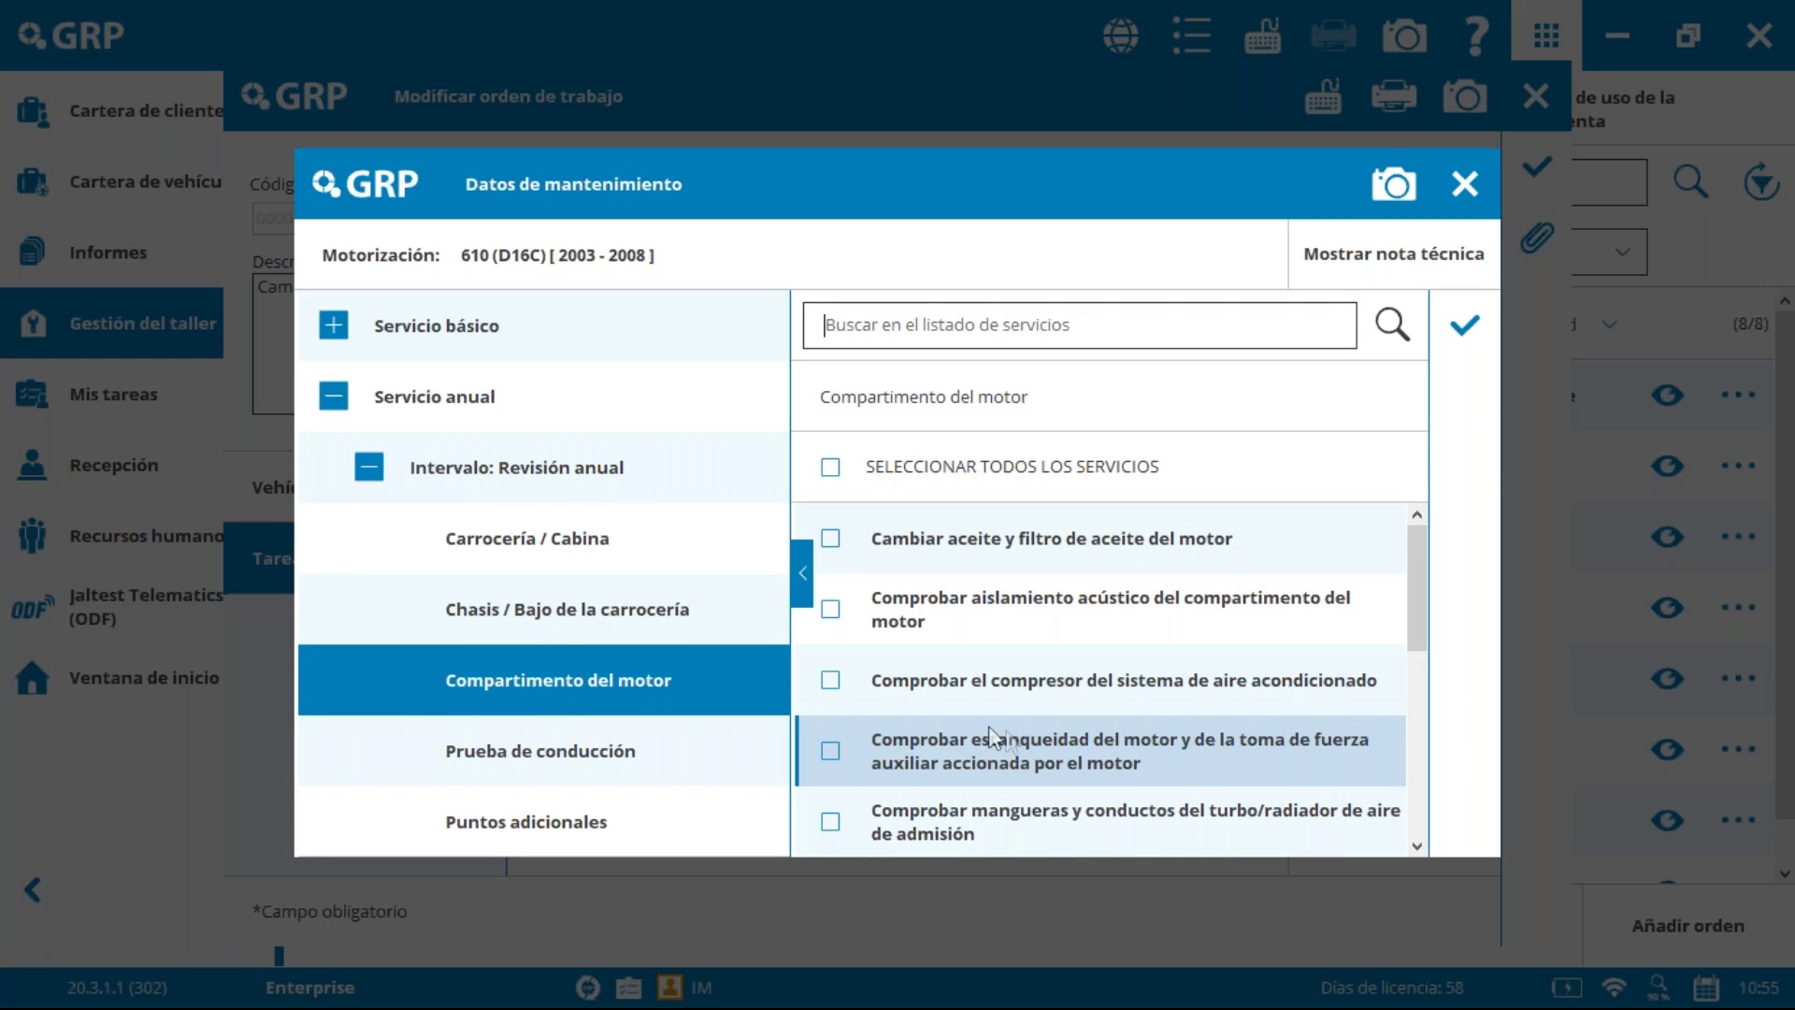
click(821, 681)
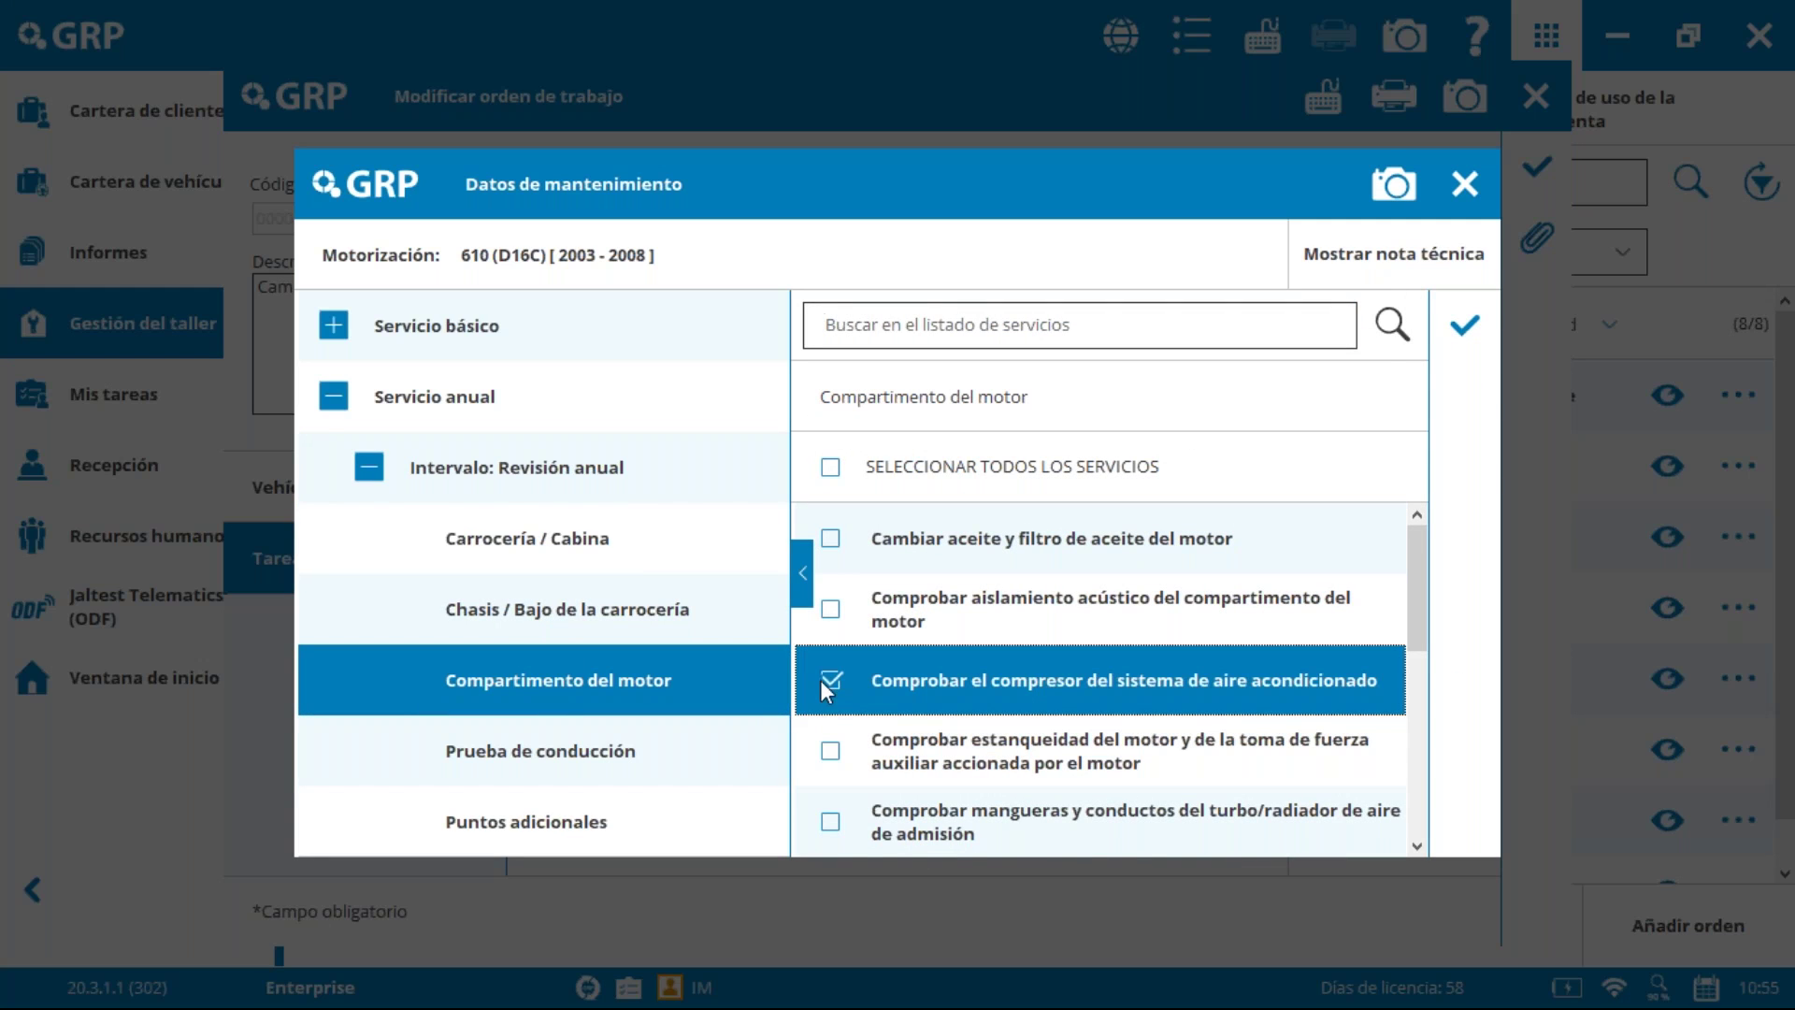
click(1464, 328)
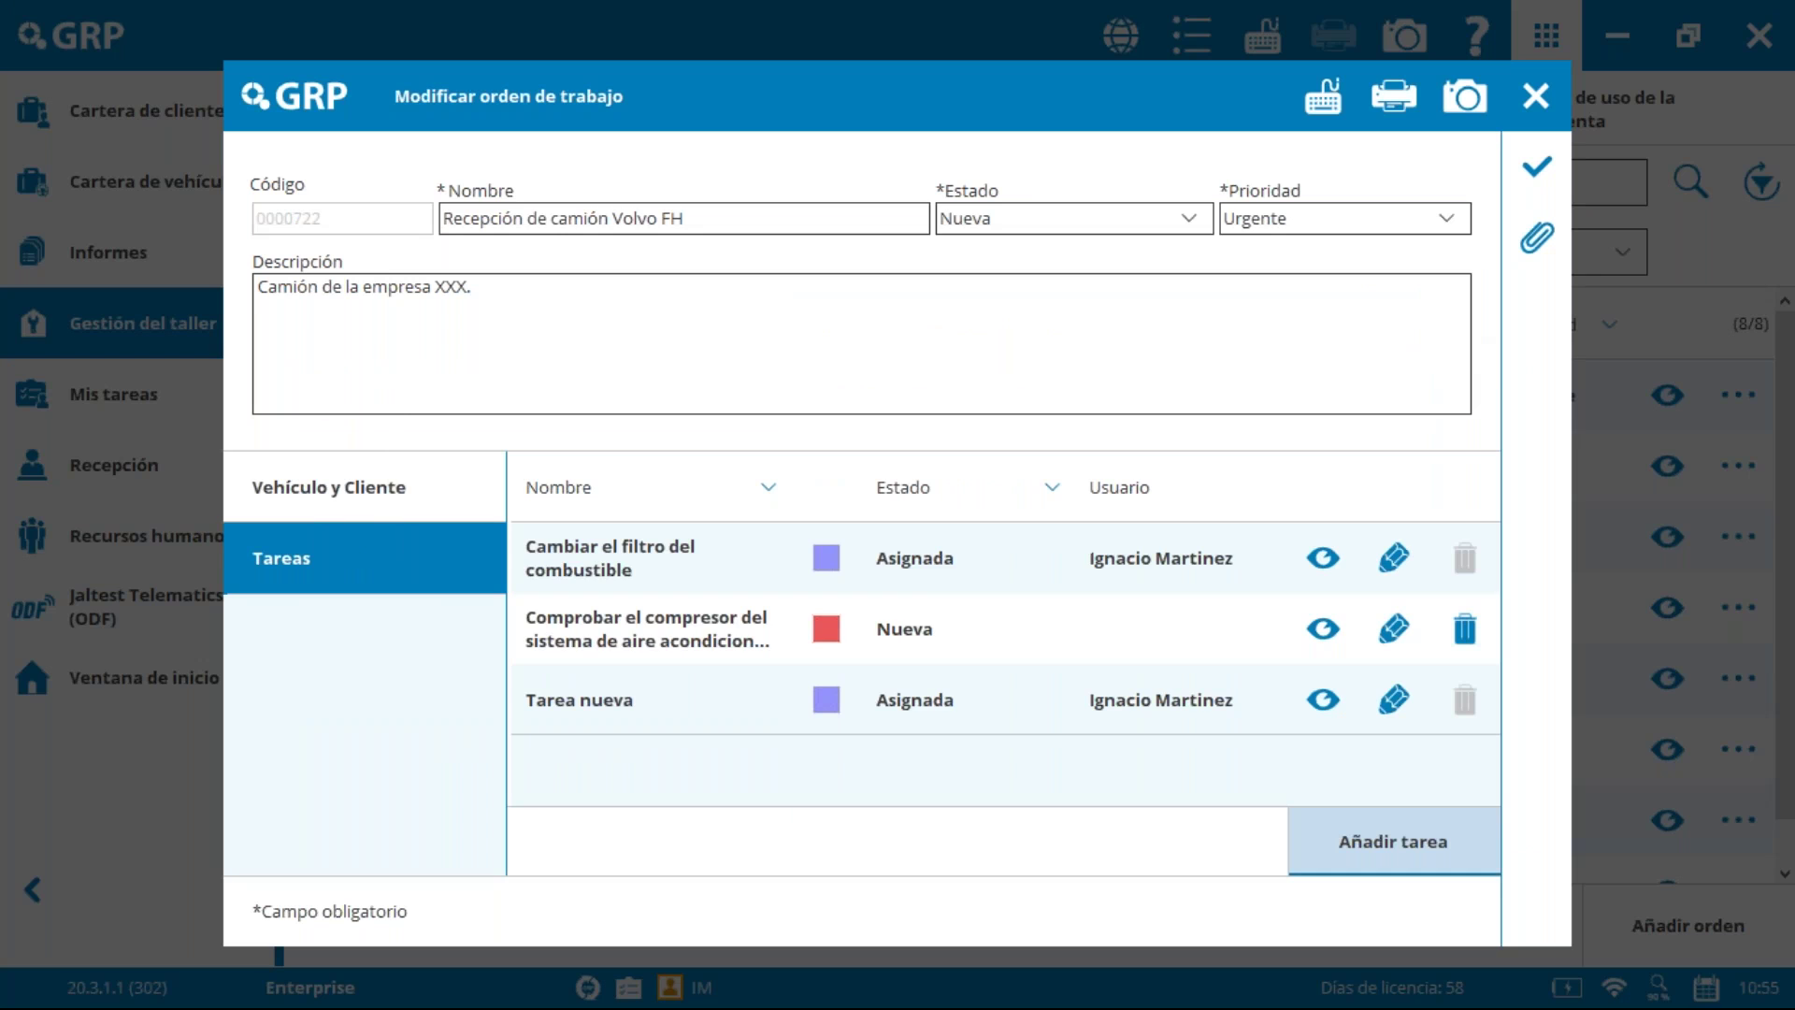
Step: Assign the compressor check task to the first user with a 2-hour estimate
click(1393, 629)
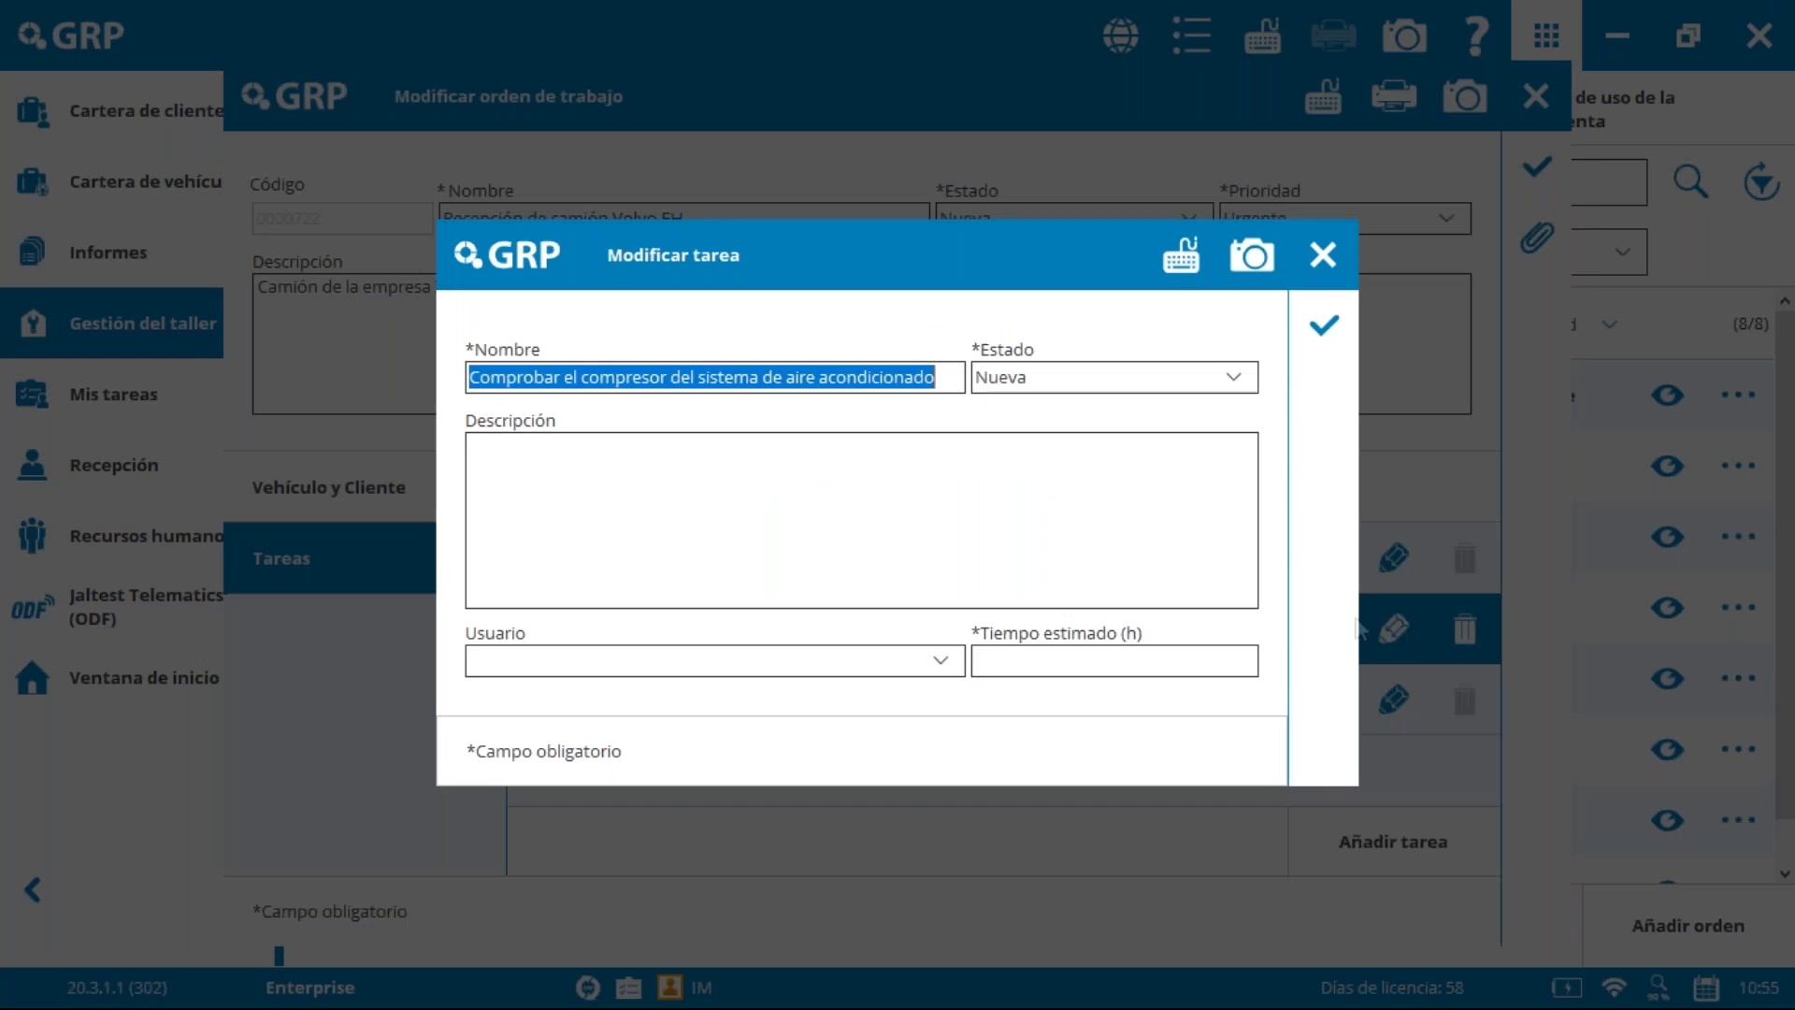
click(693, 666)
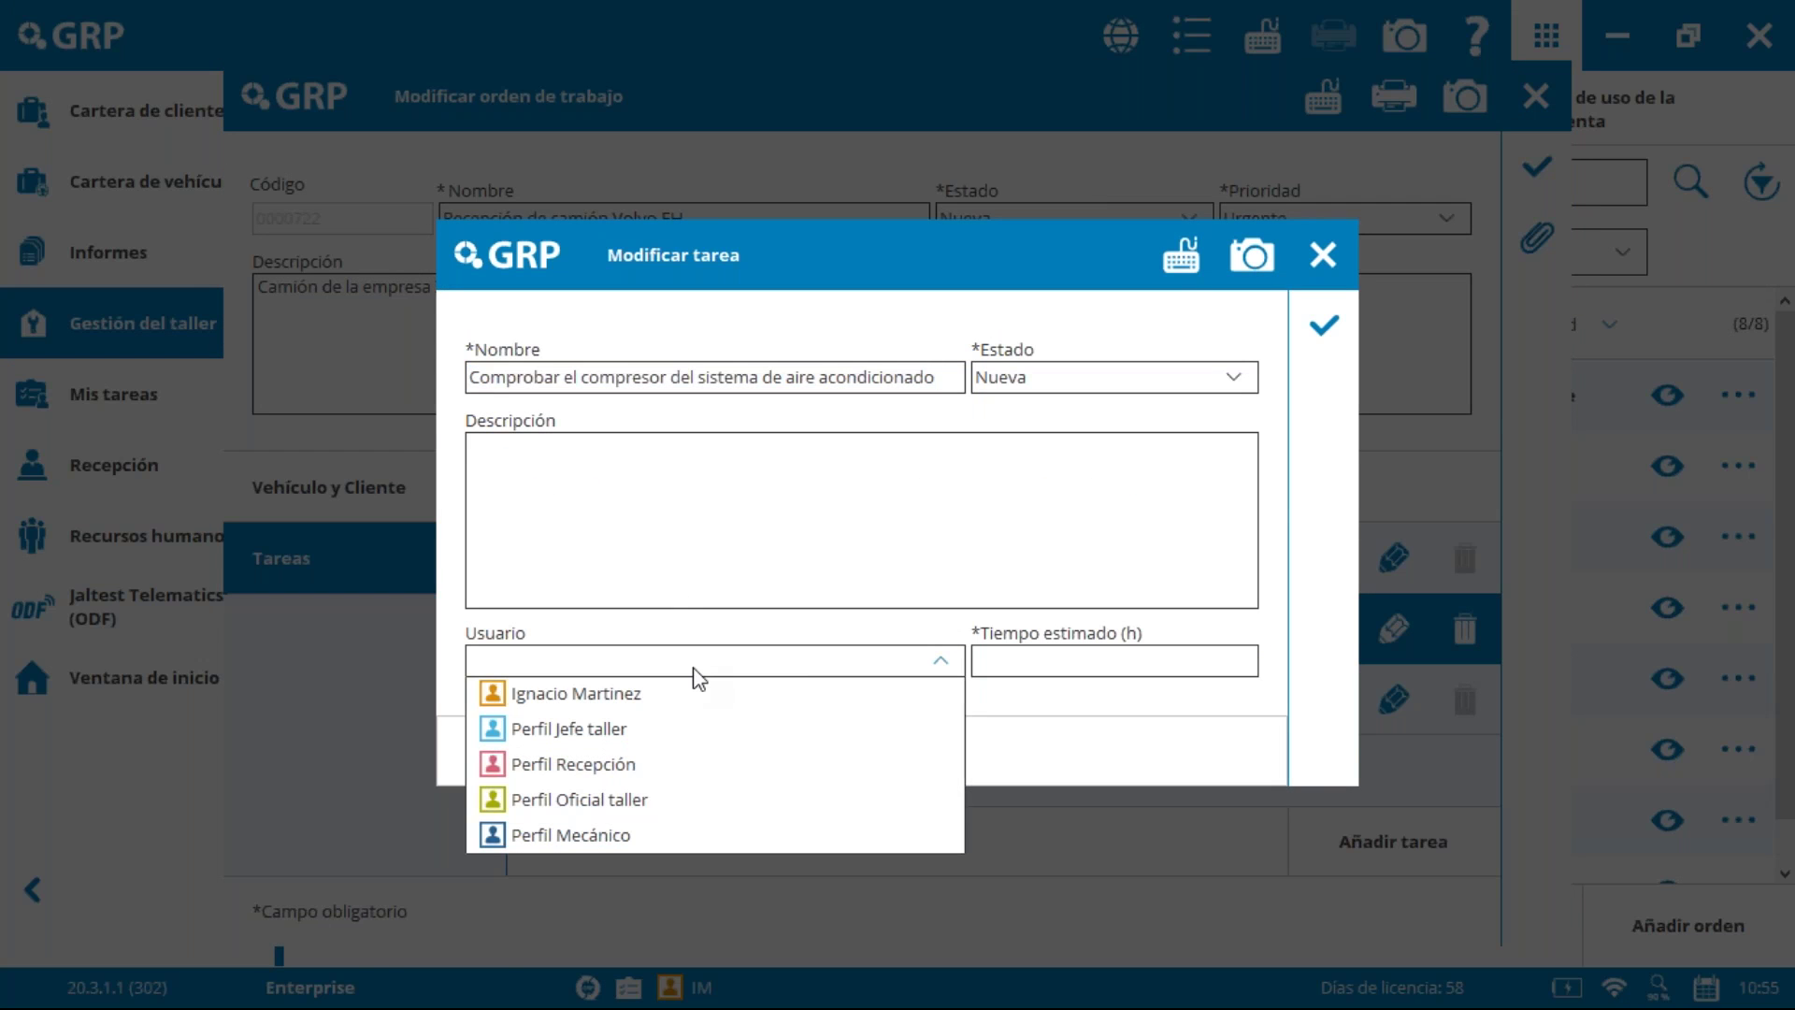
click(701, 694)
click(1096, 656)
text(2)
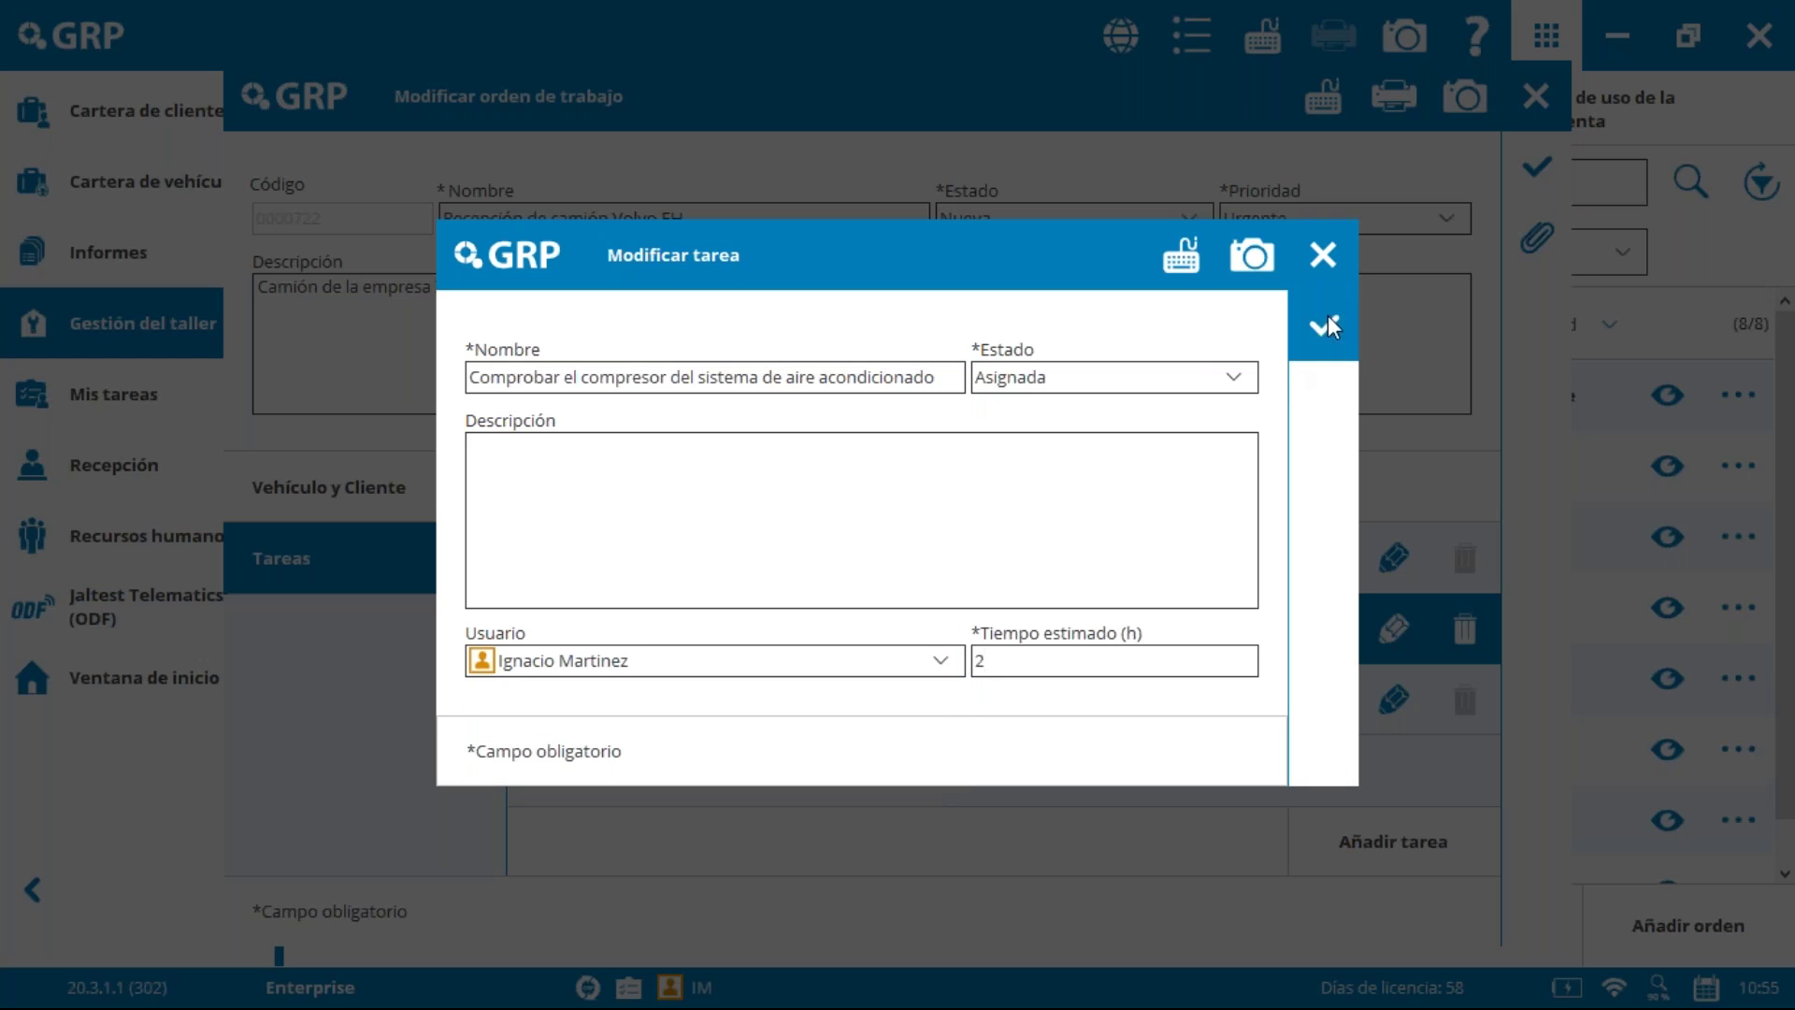
click(1326, 320)
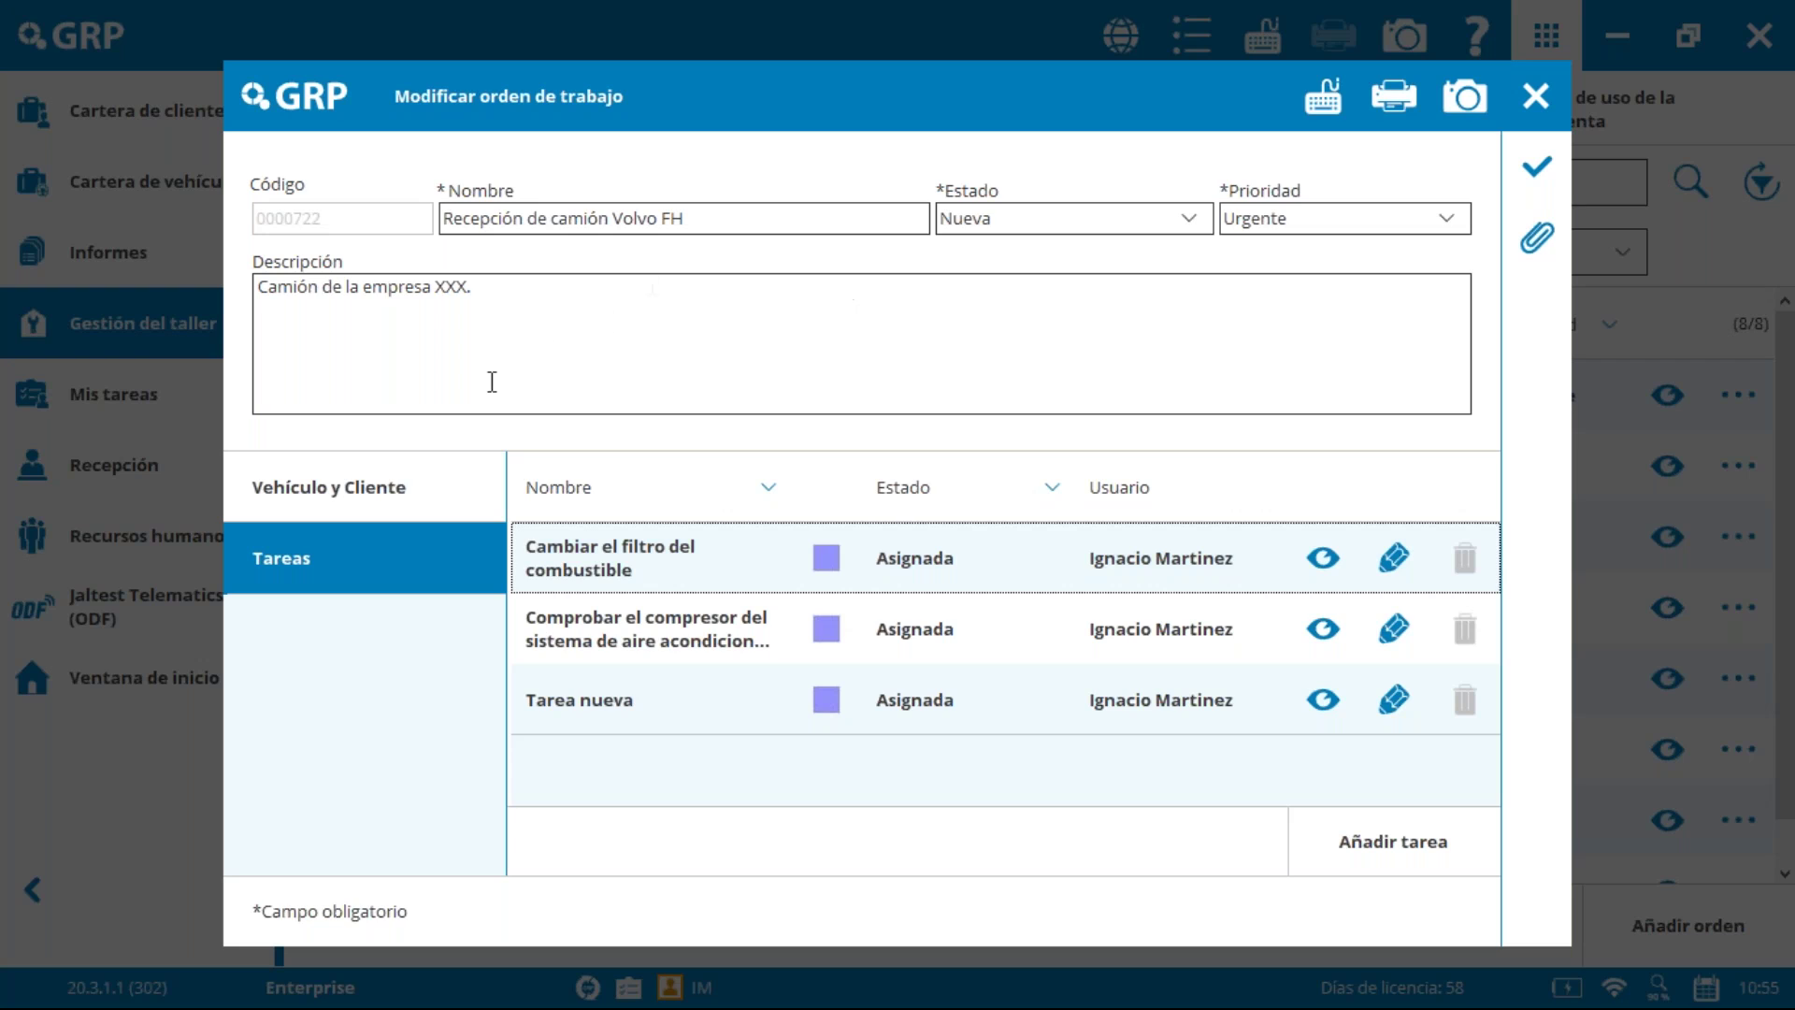
Step: Save and close work order 0000722, then view the Mis tareas list
click(343, 490)
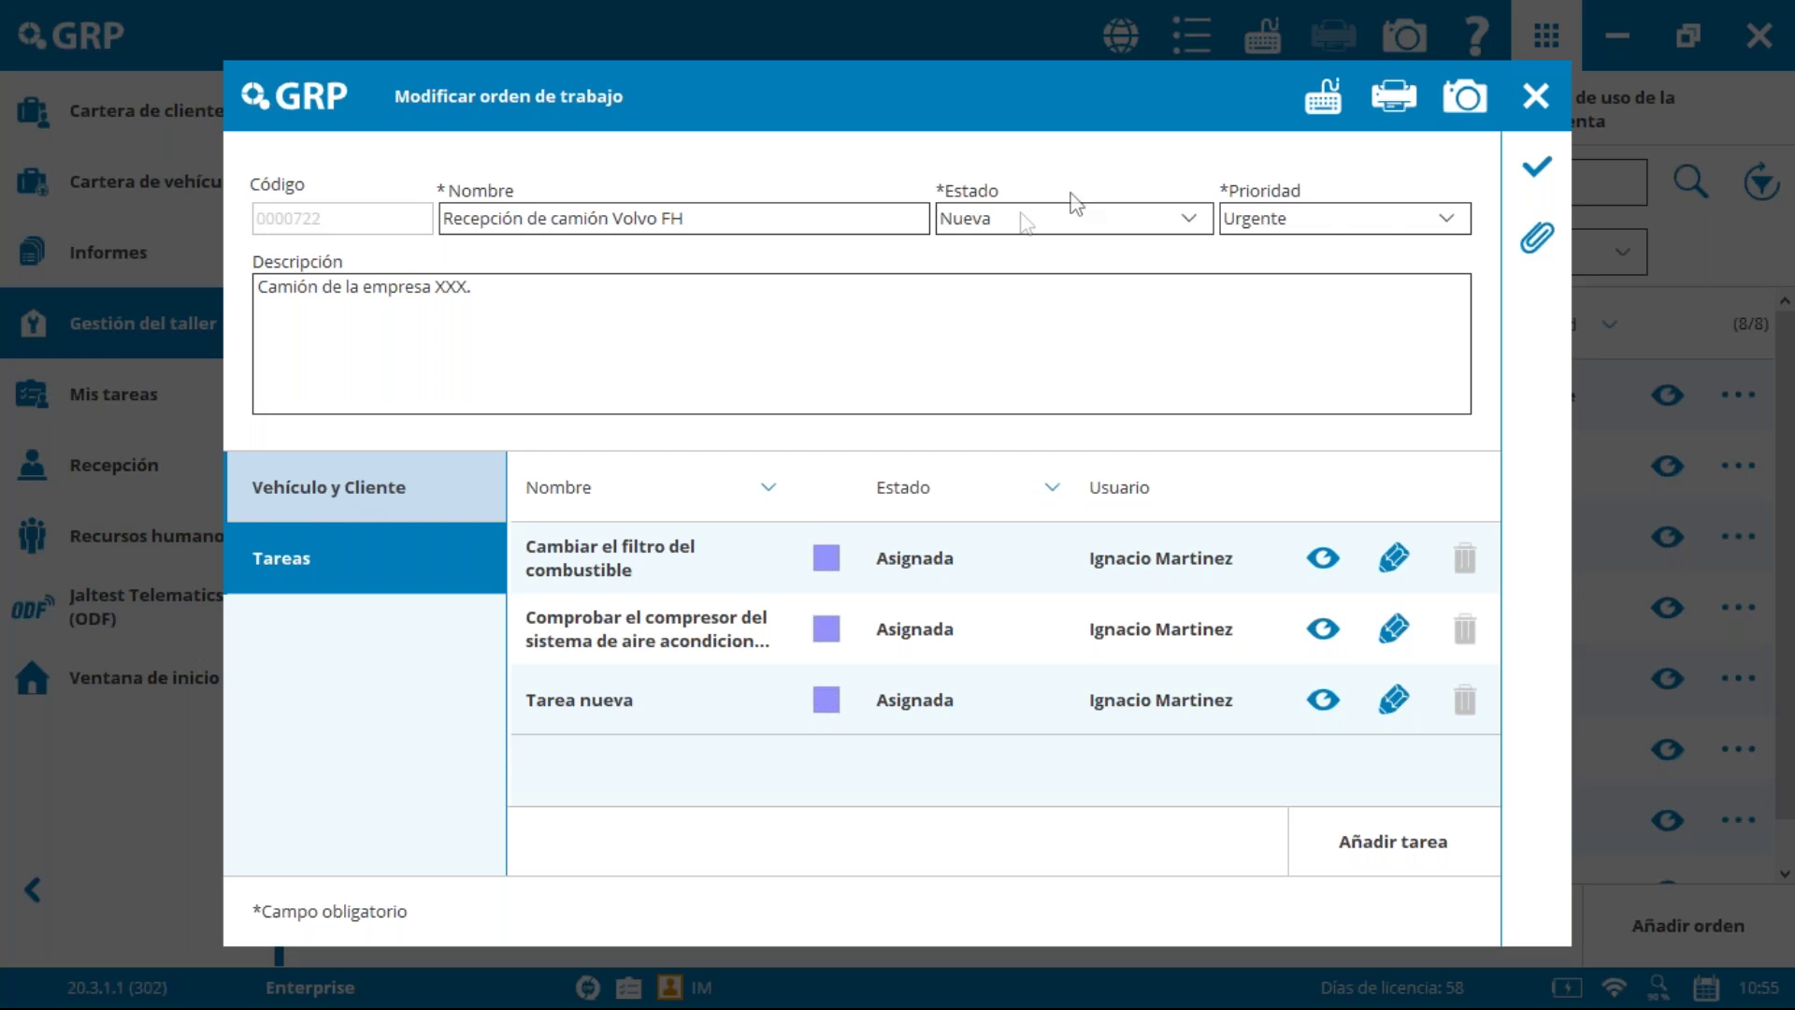
click(1534, 168)
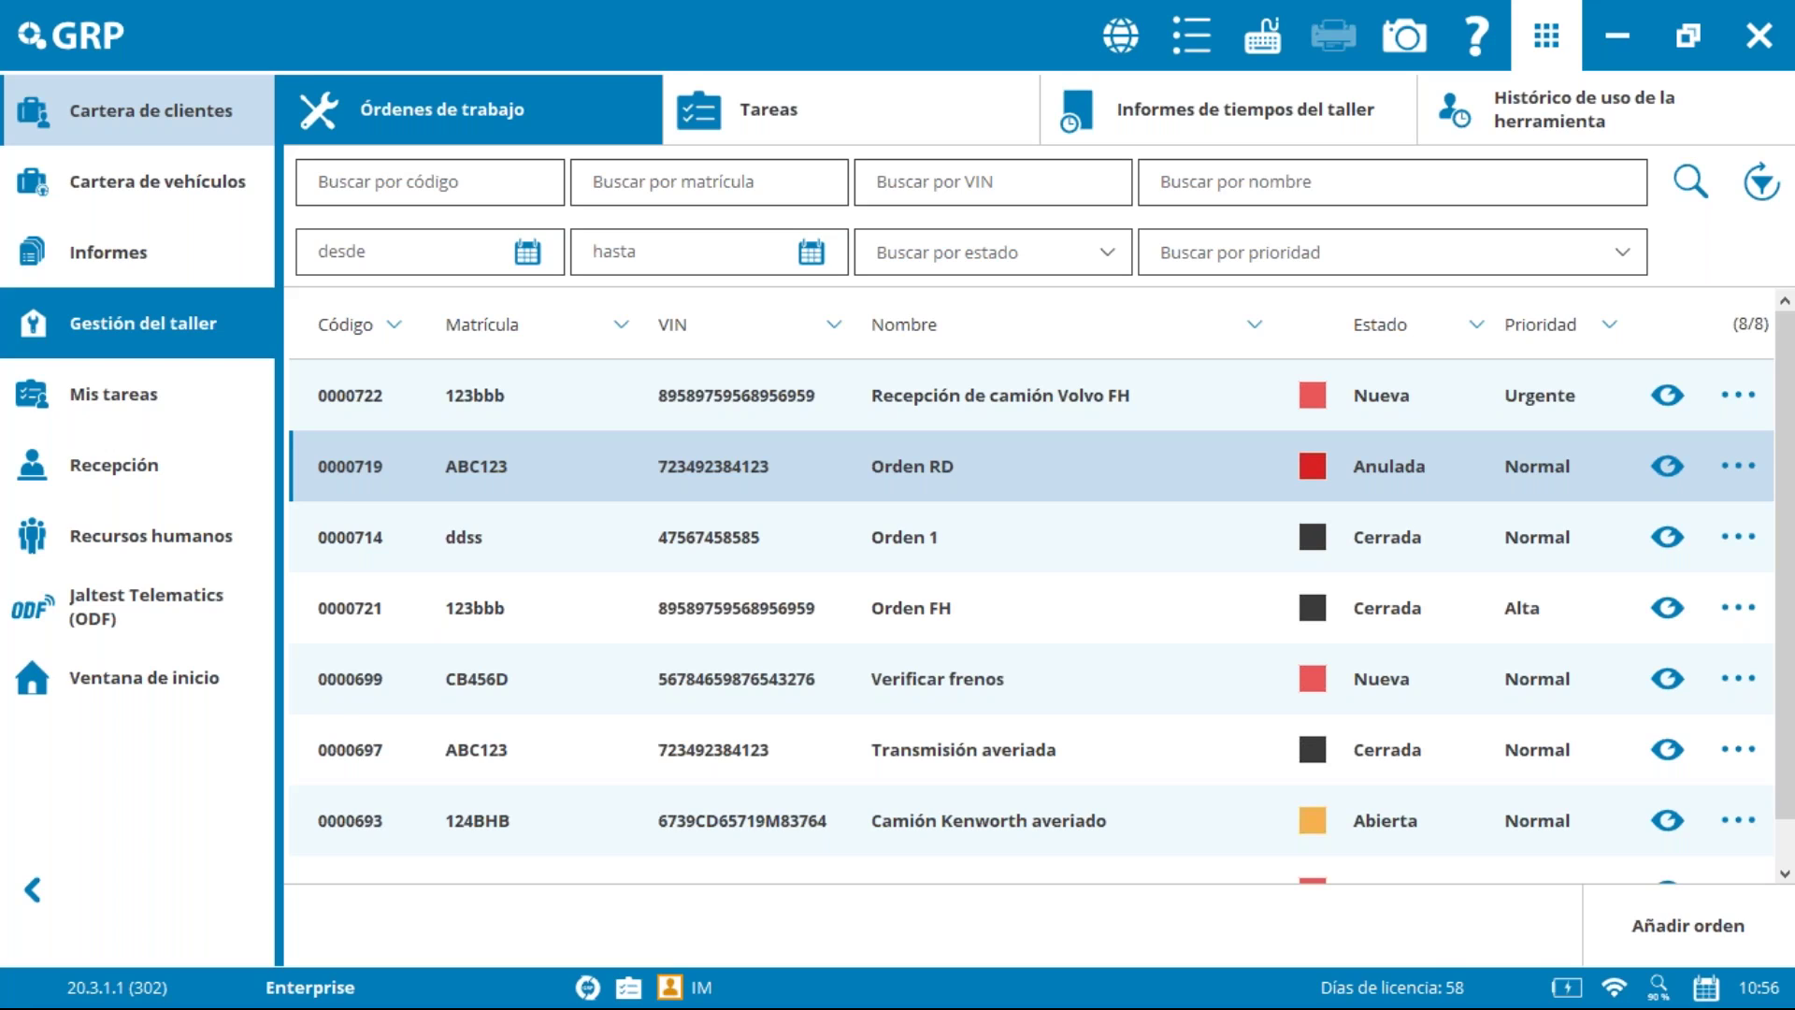
click(150, 388)
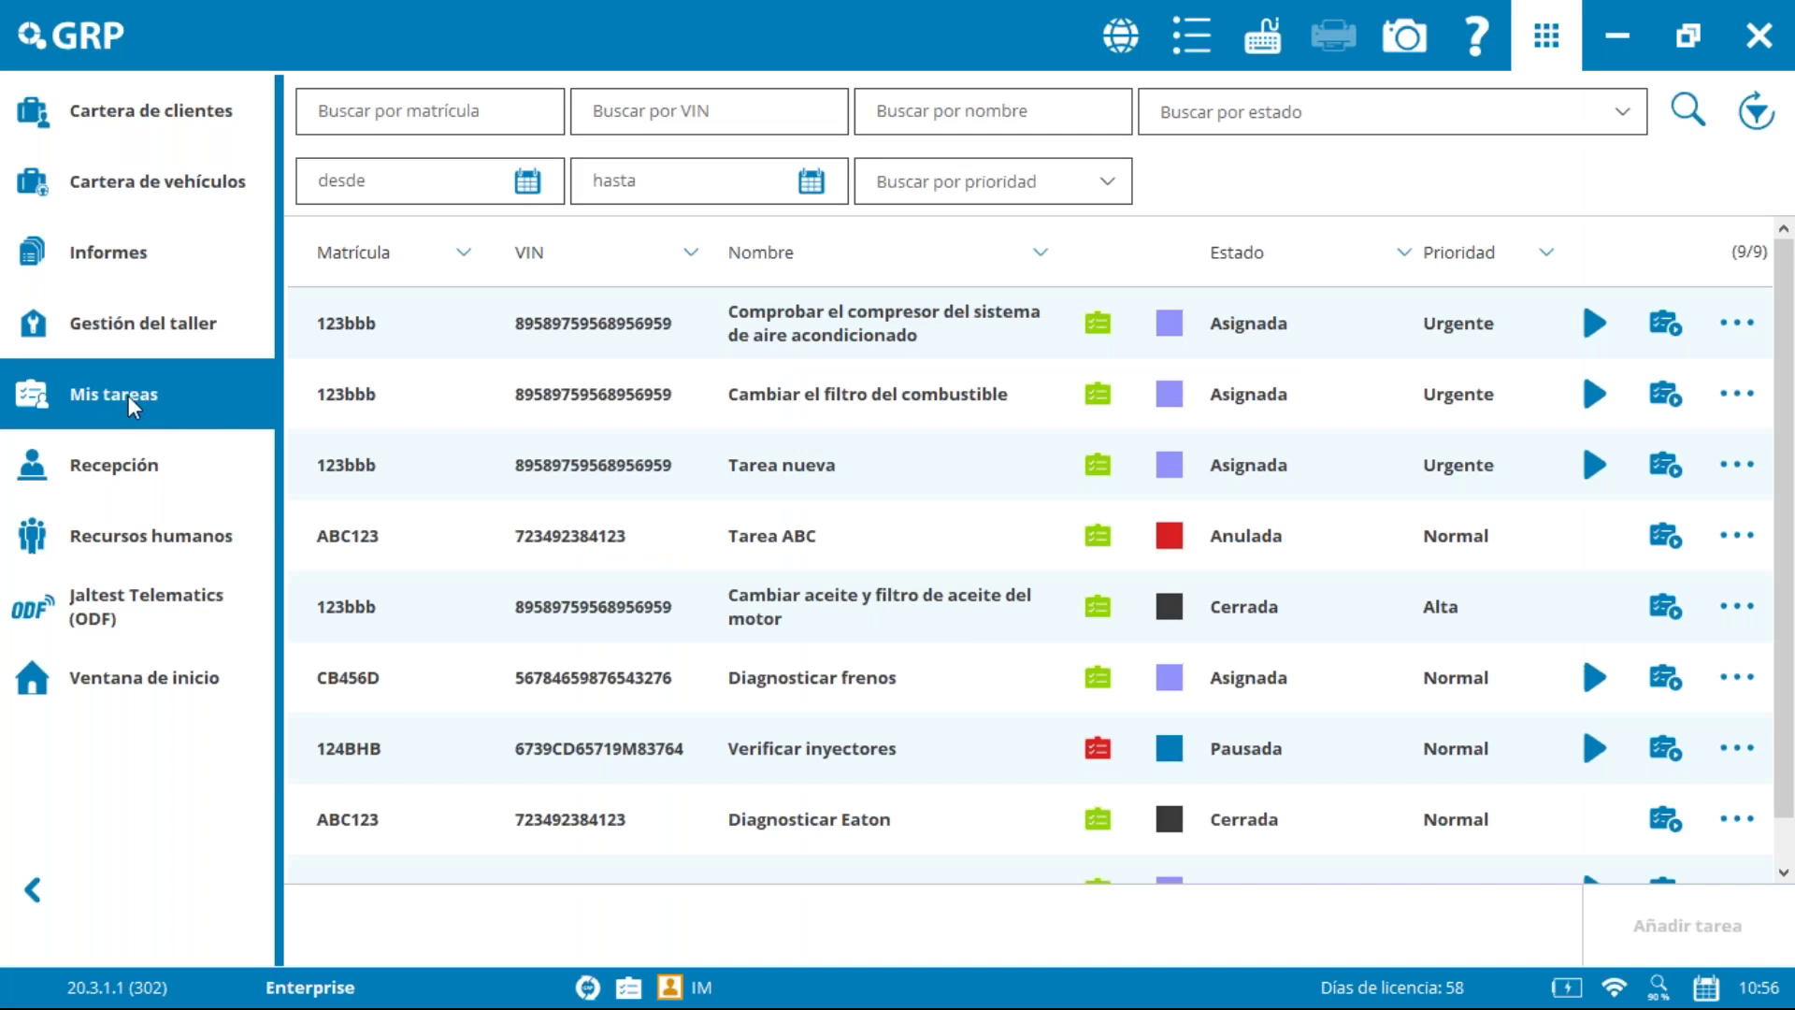
Step: Review the fuel filter and compressor tasks, then show all tasks under Gestión del taller
click(1069, 404)
click(877, 329)
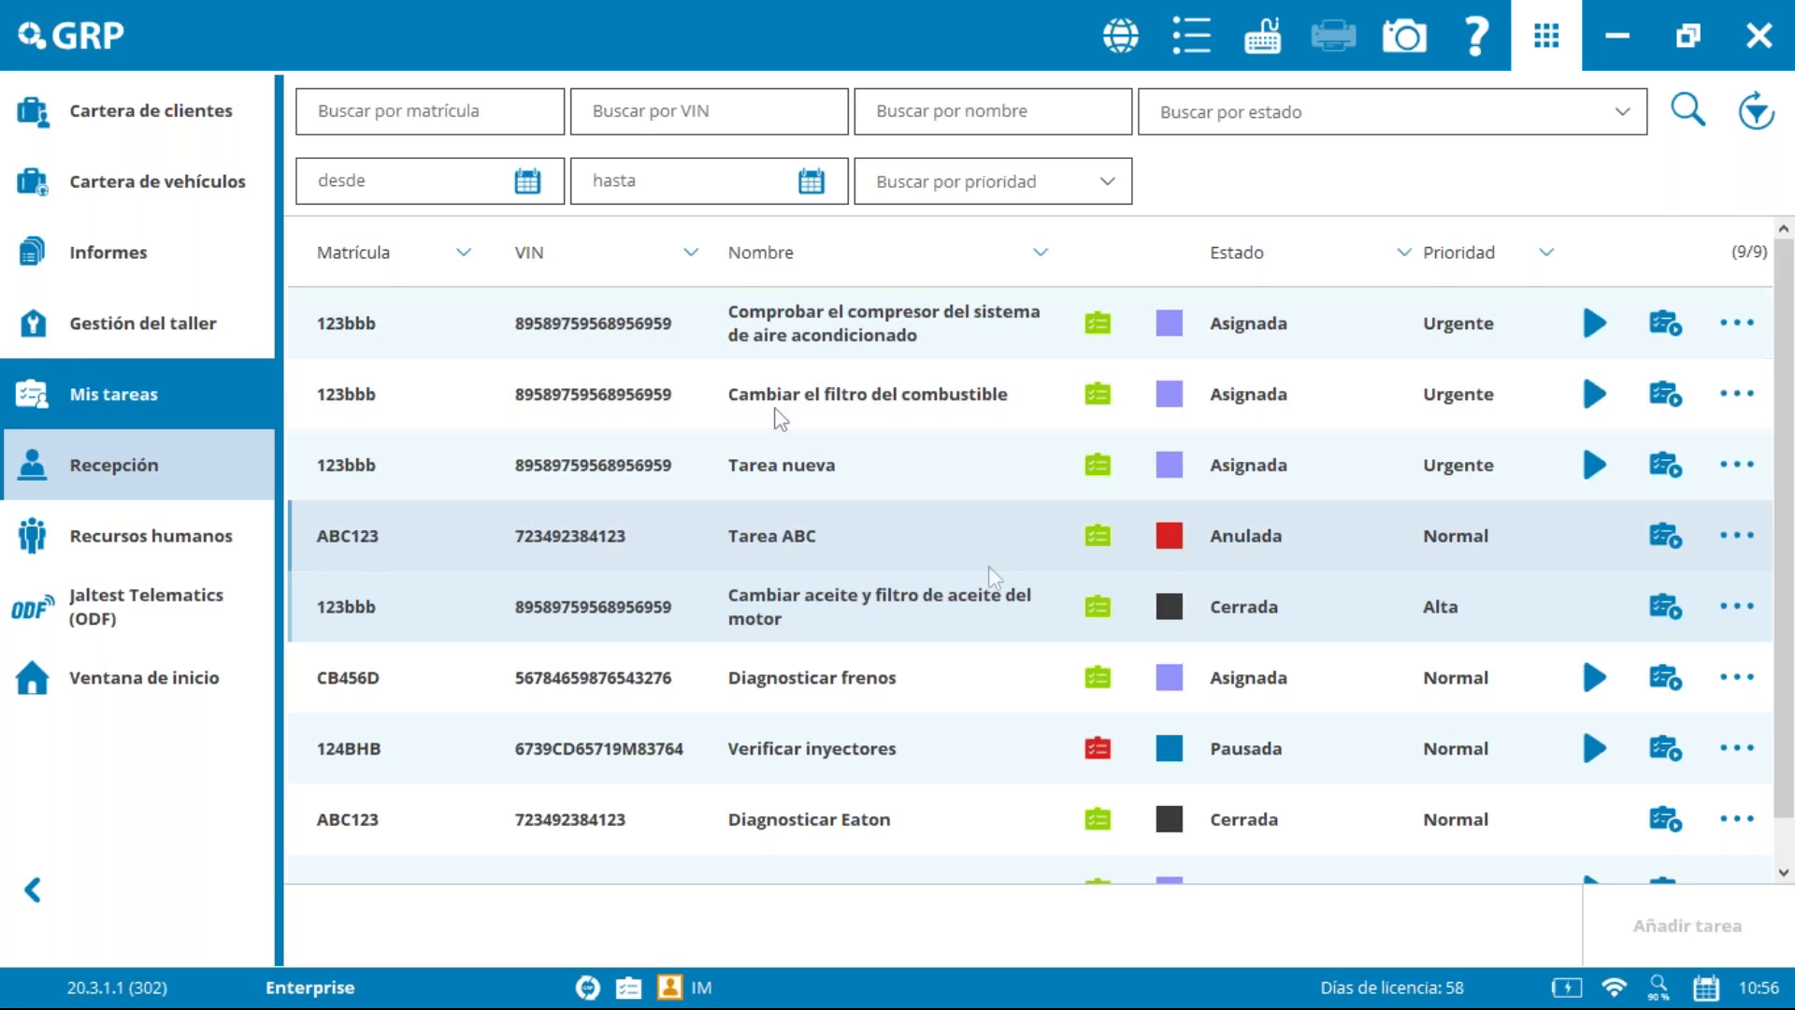
click(150, 326)
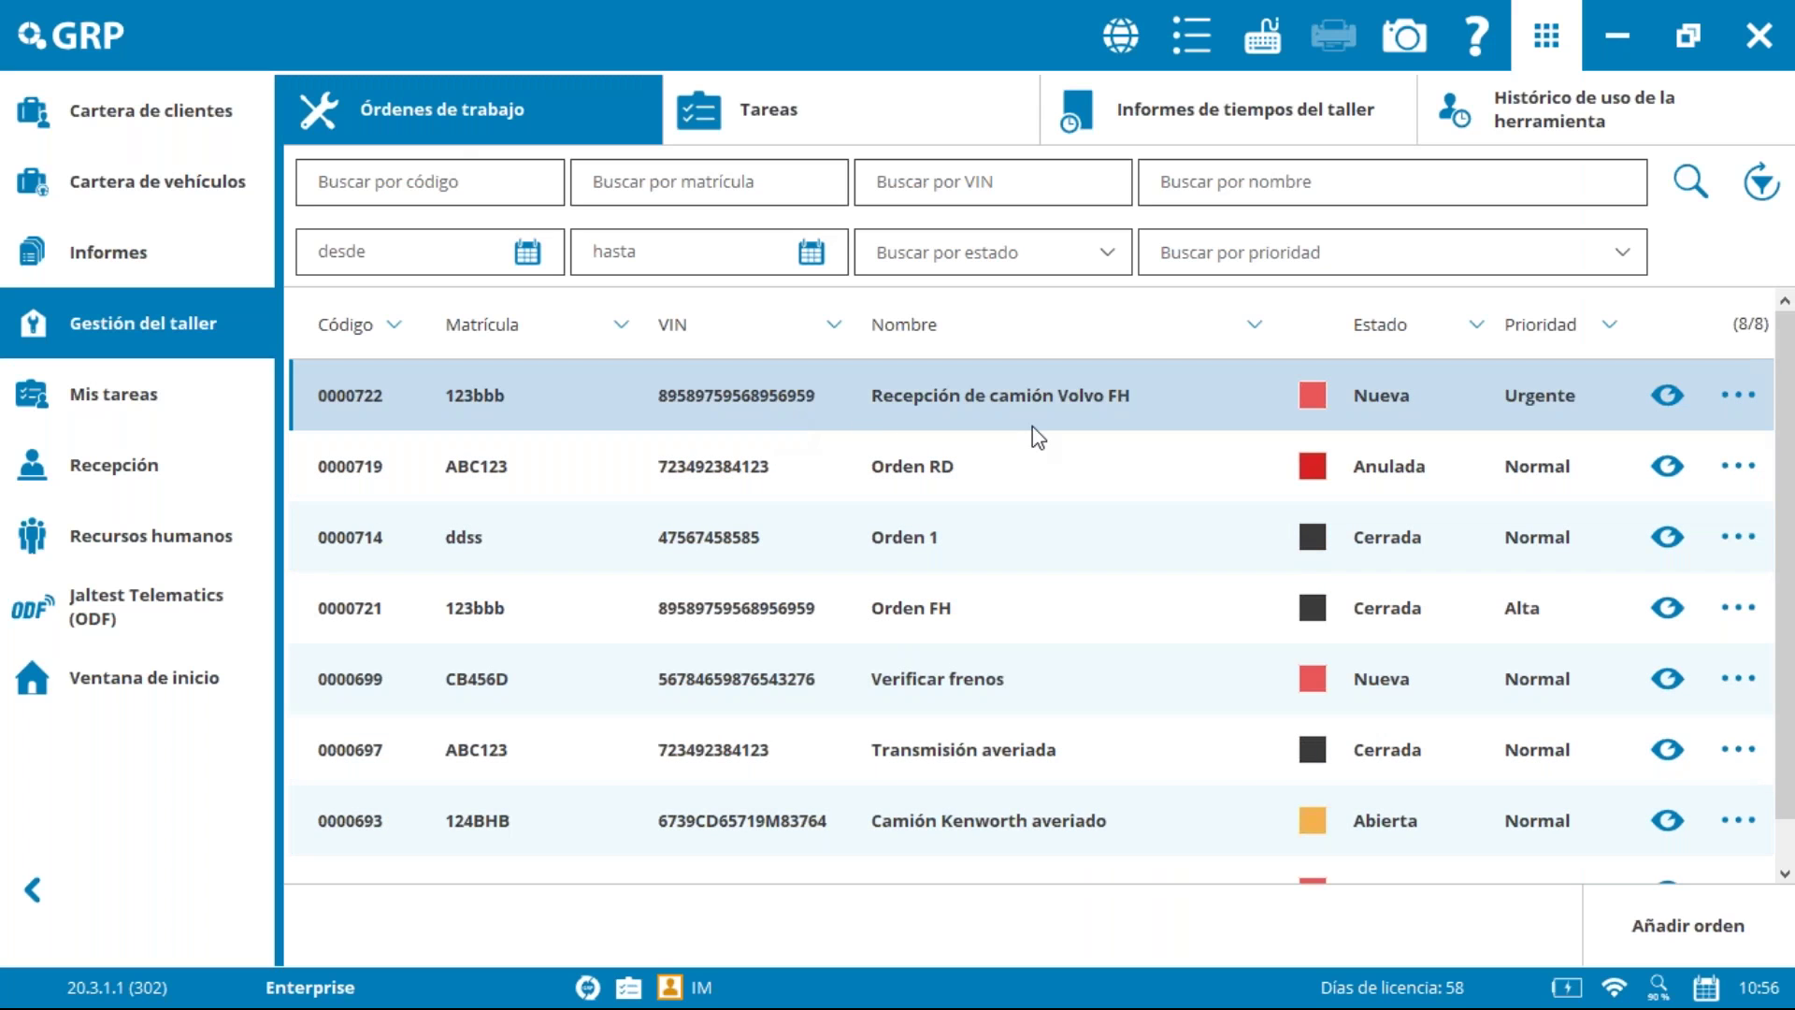
click(863, 110)
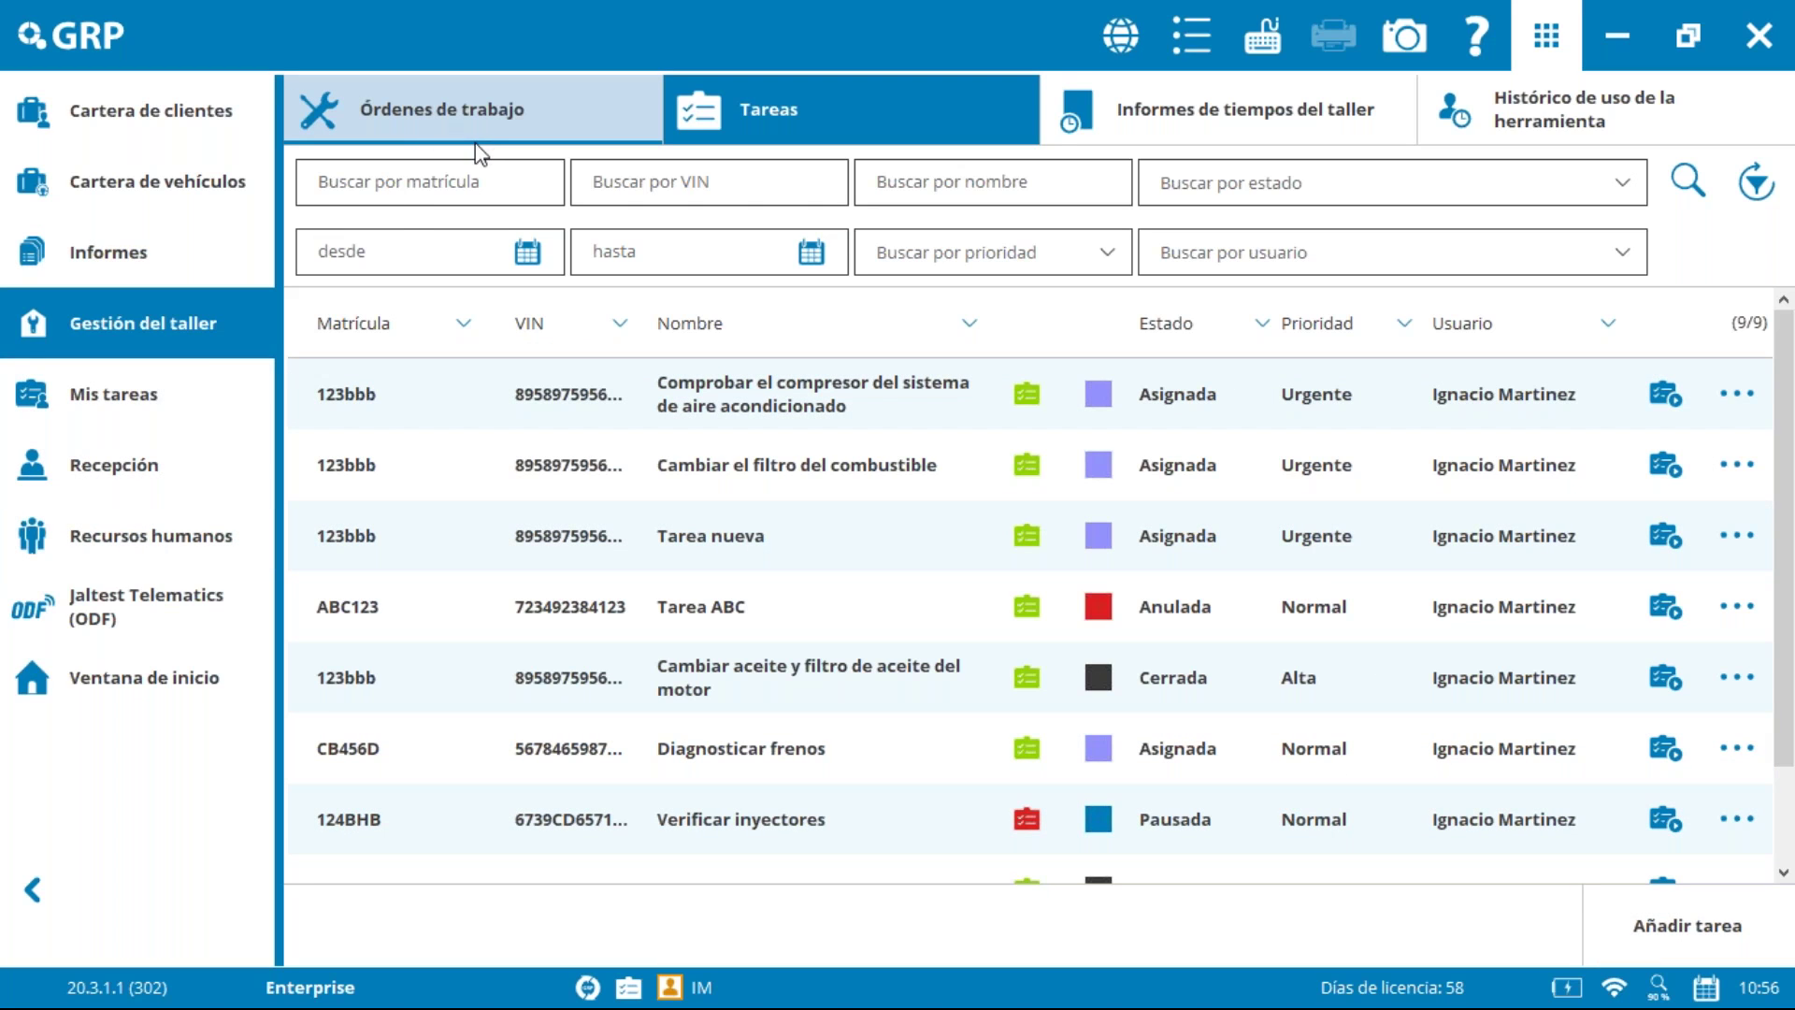
Step: Show the Informes de tiempos del taller report by user for 9/3/2020–11/3/2020
click(1241, 119)
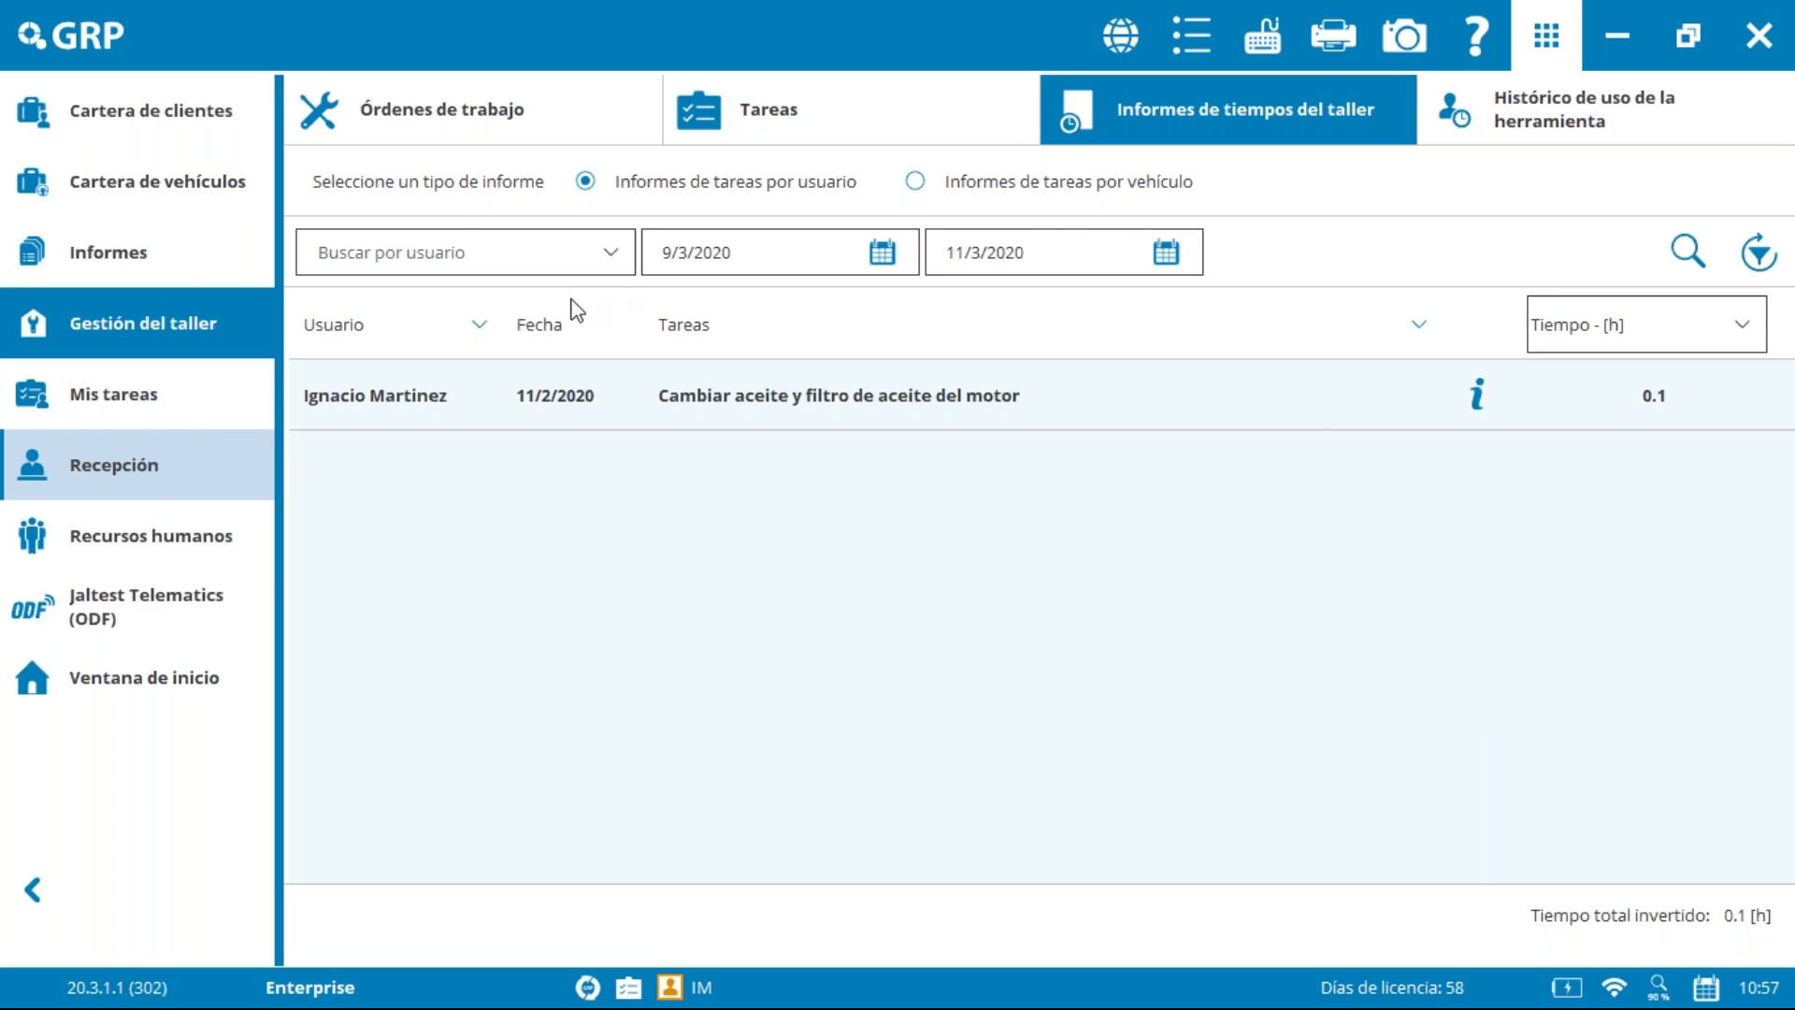
Step: Check a record in Histórico de uso de la herramienta, then return to Mis tareas
click(1603, 108)
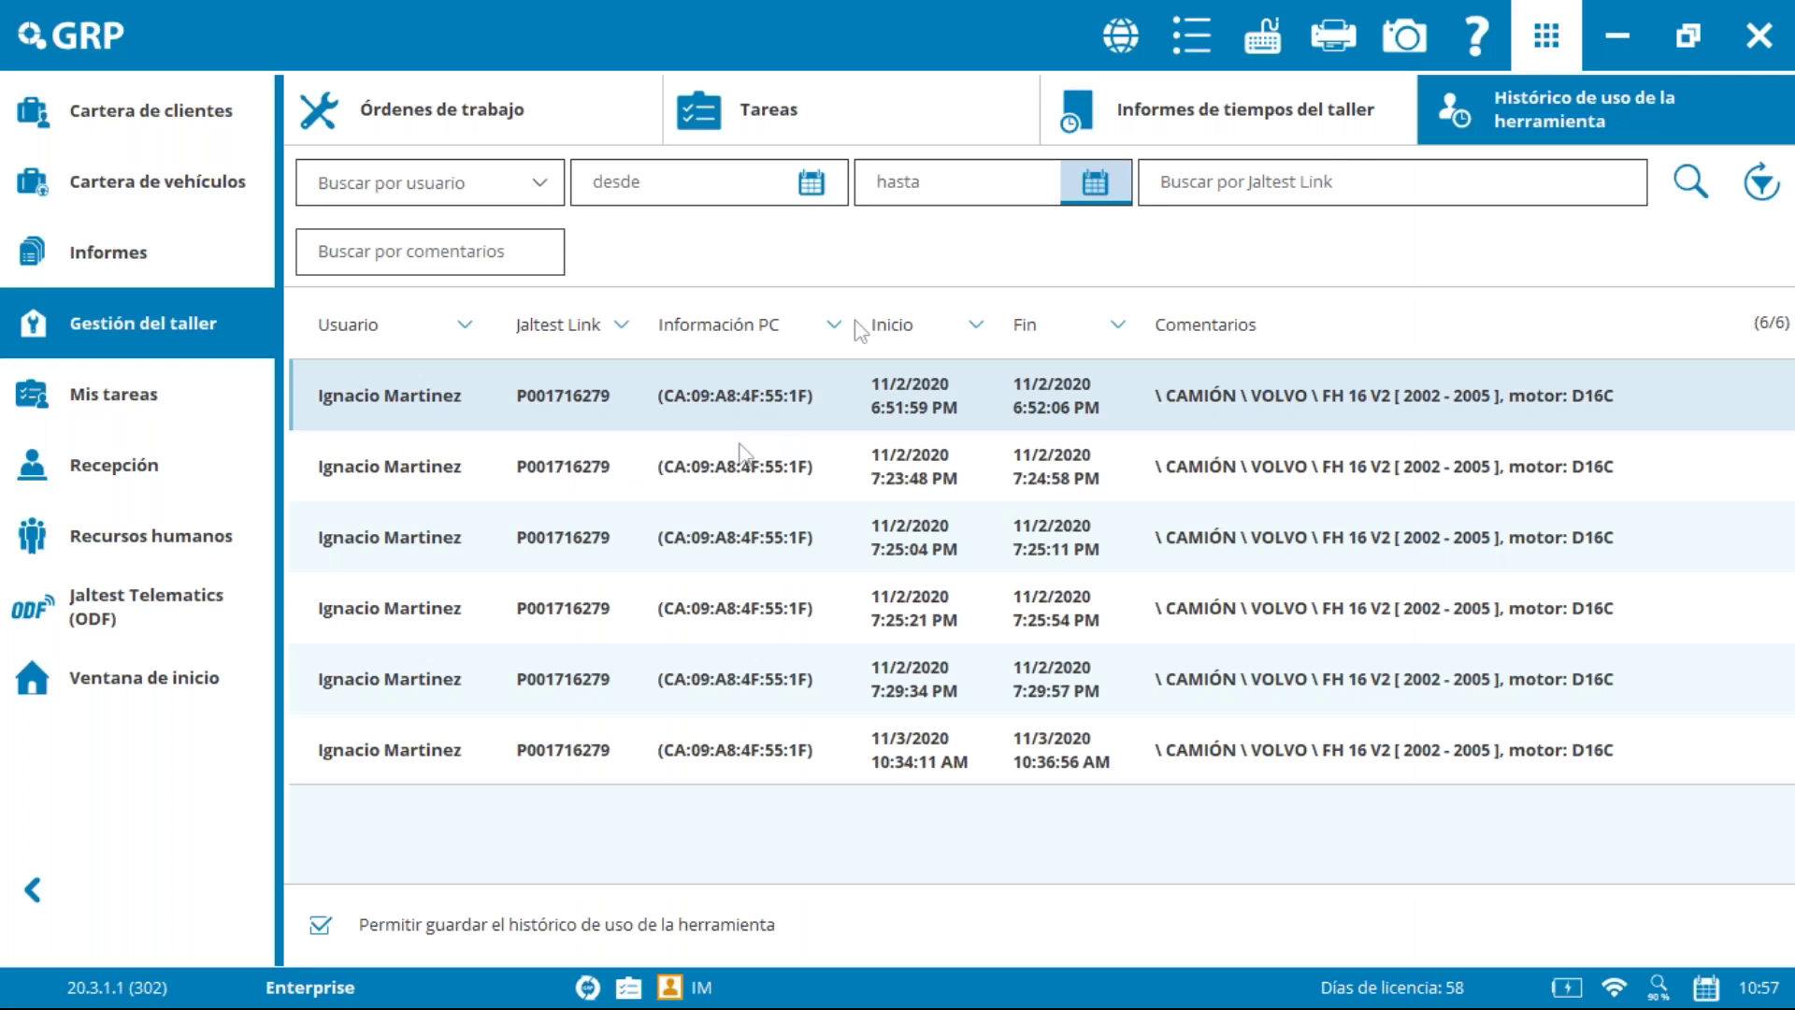
click(741, 472)
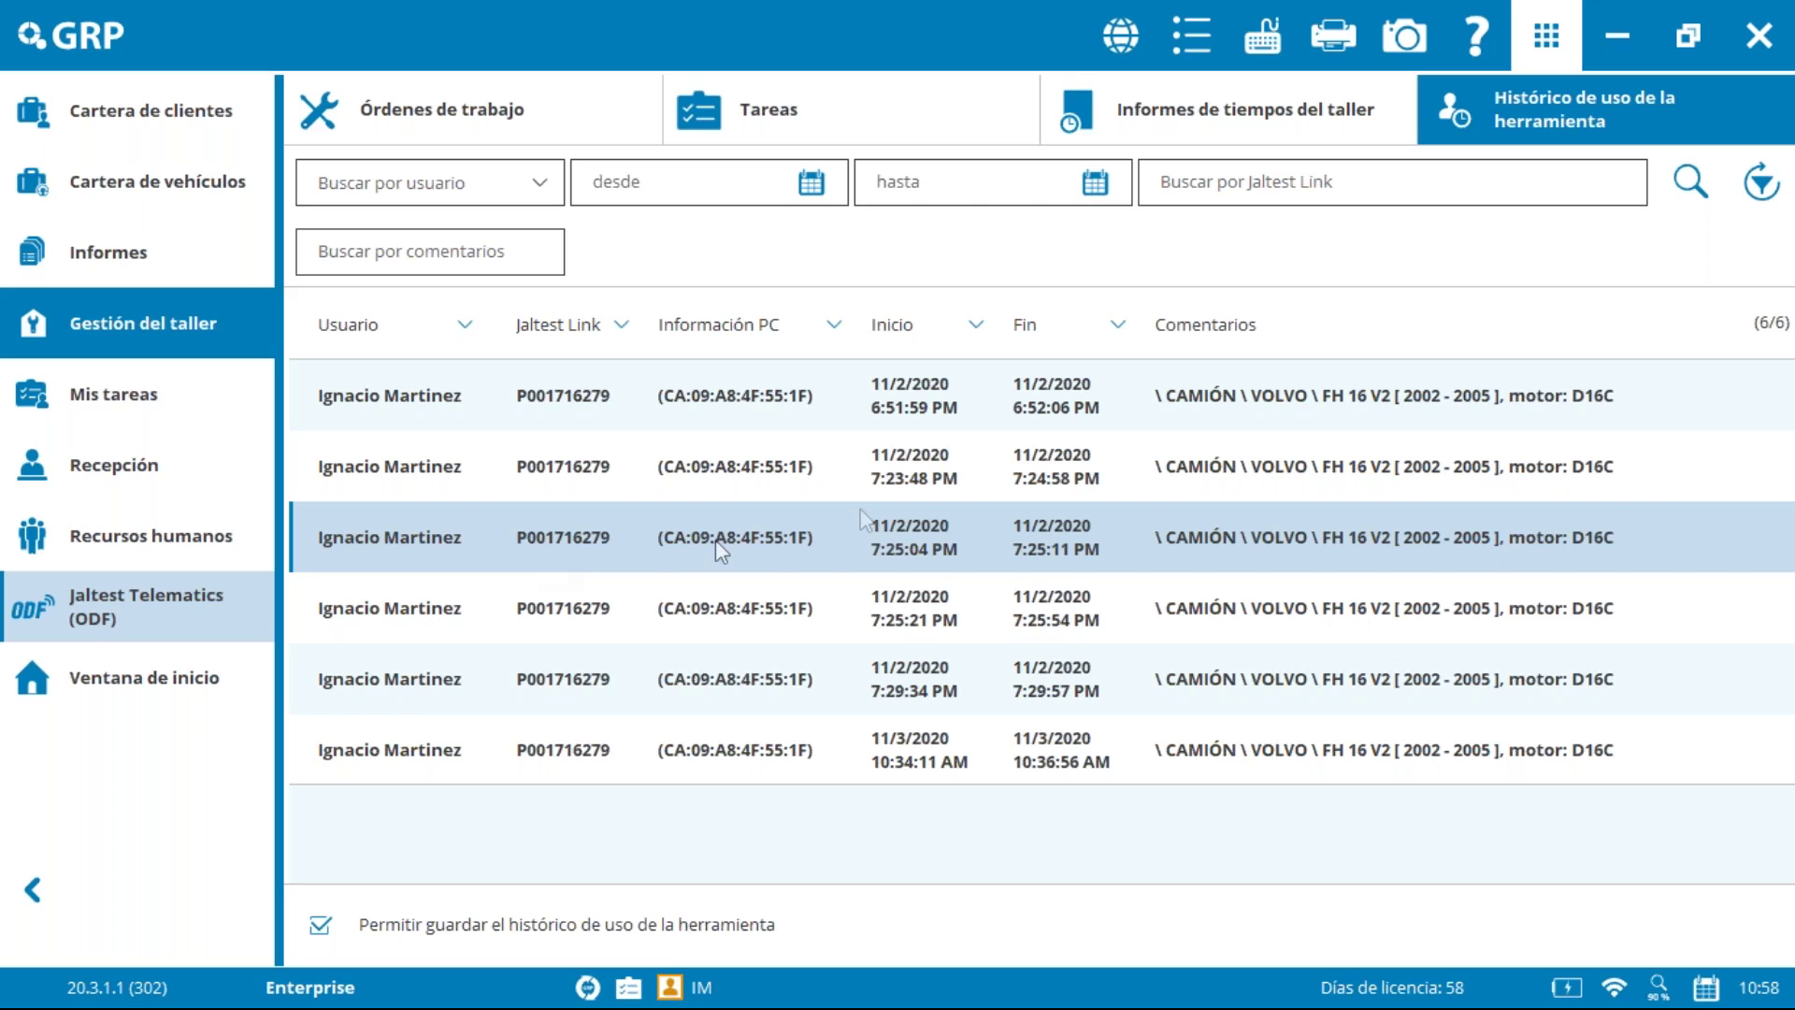
click(129, 400)
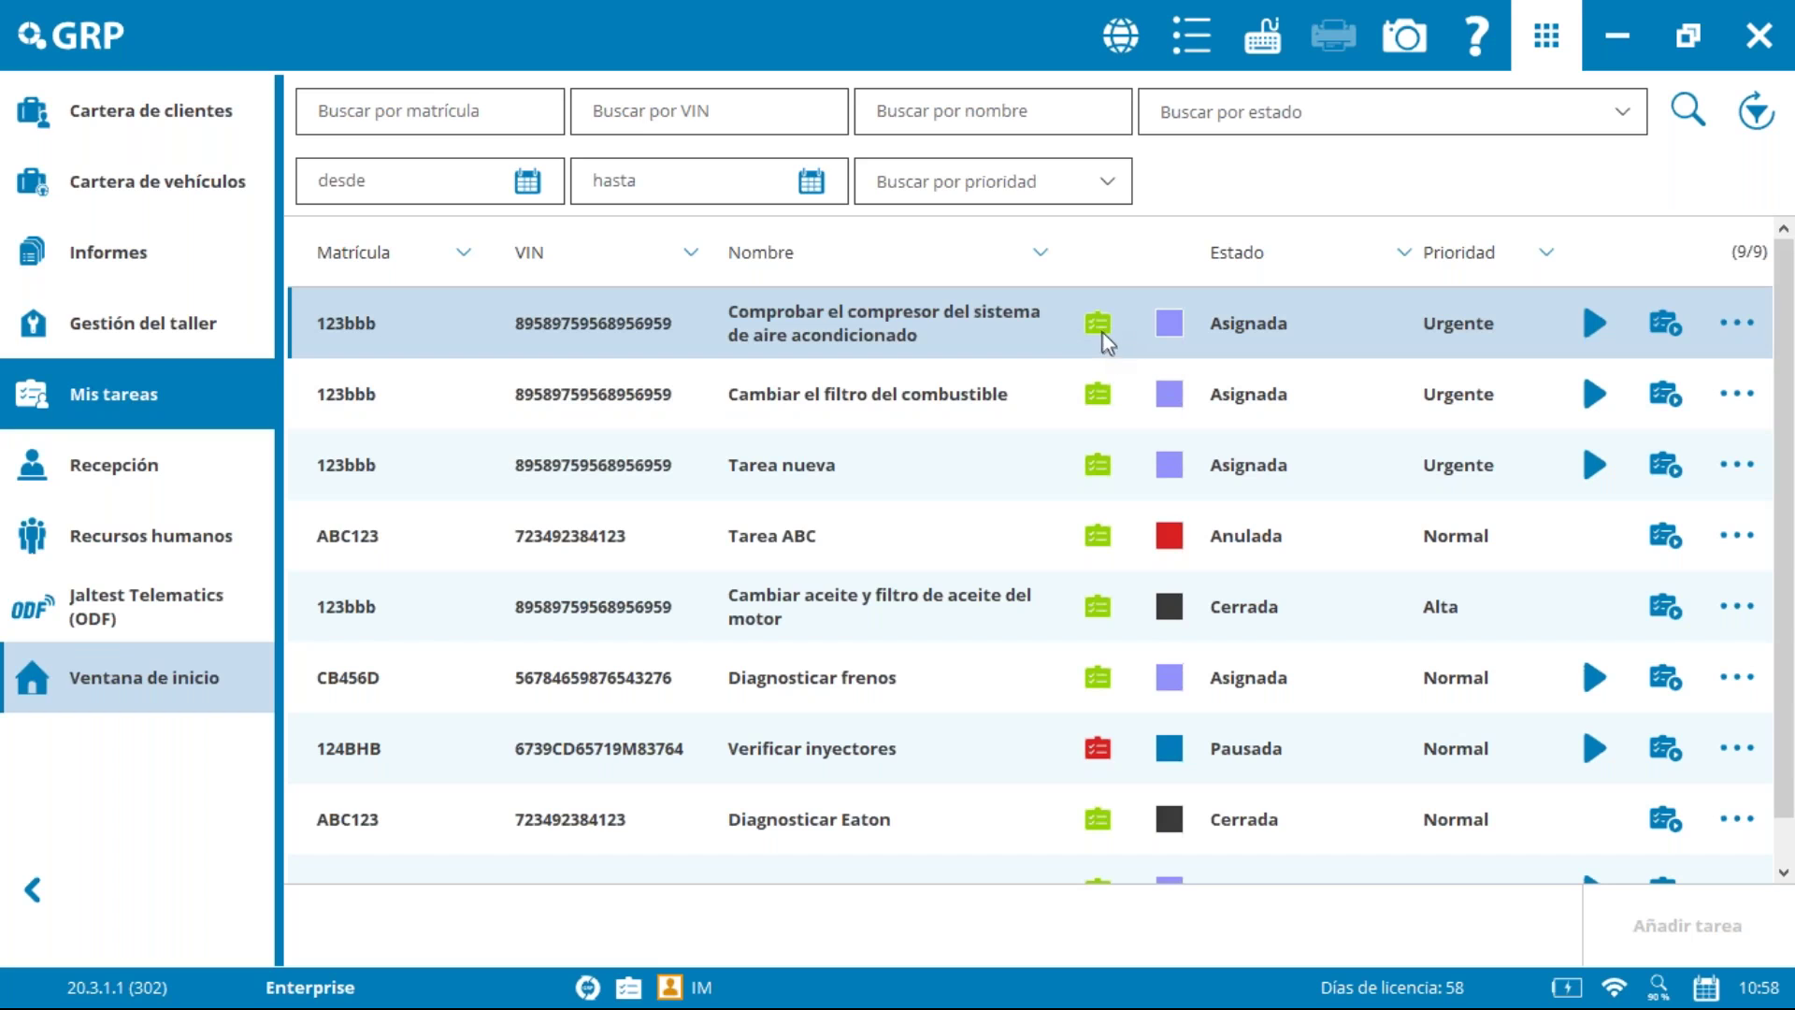
mouse_move(1101, 329)
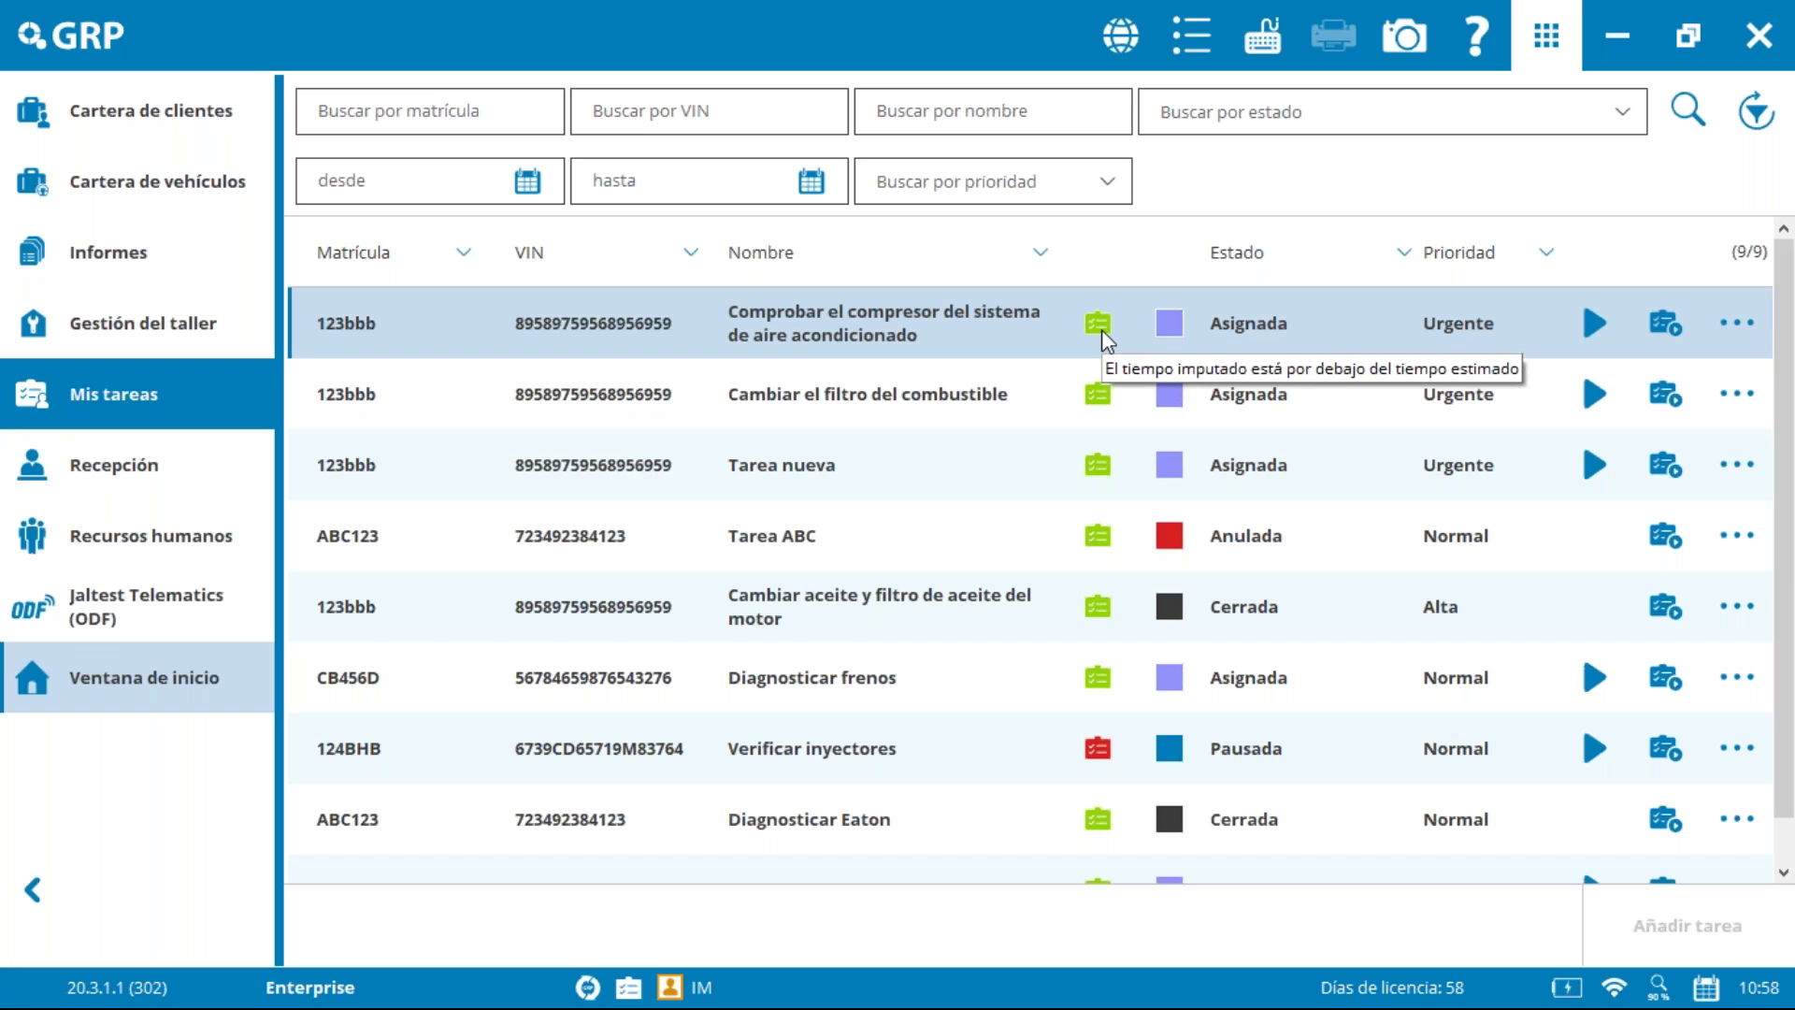
mouse_move(1107, 744)
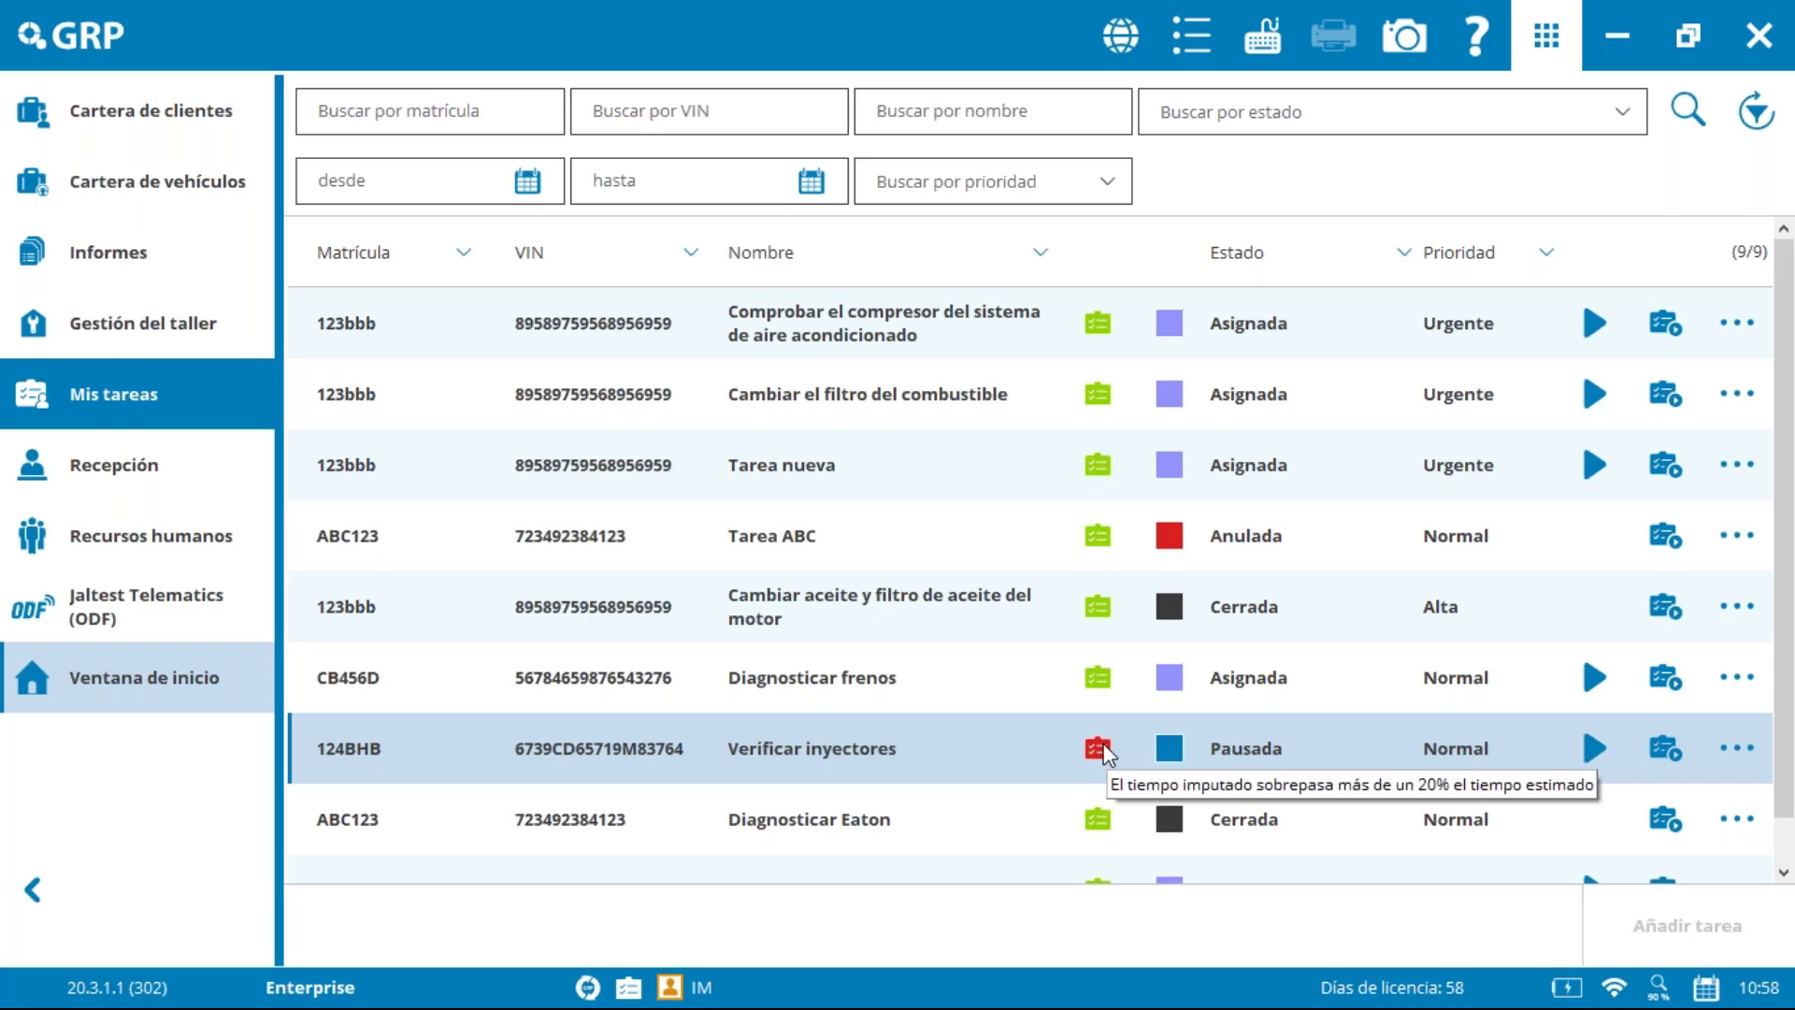
mouse_move(1103, 400)
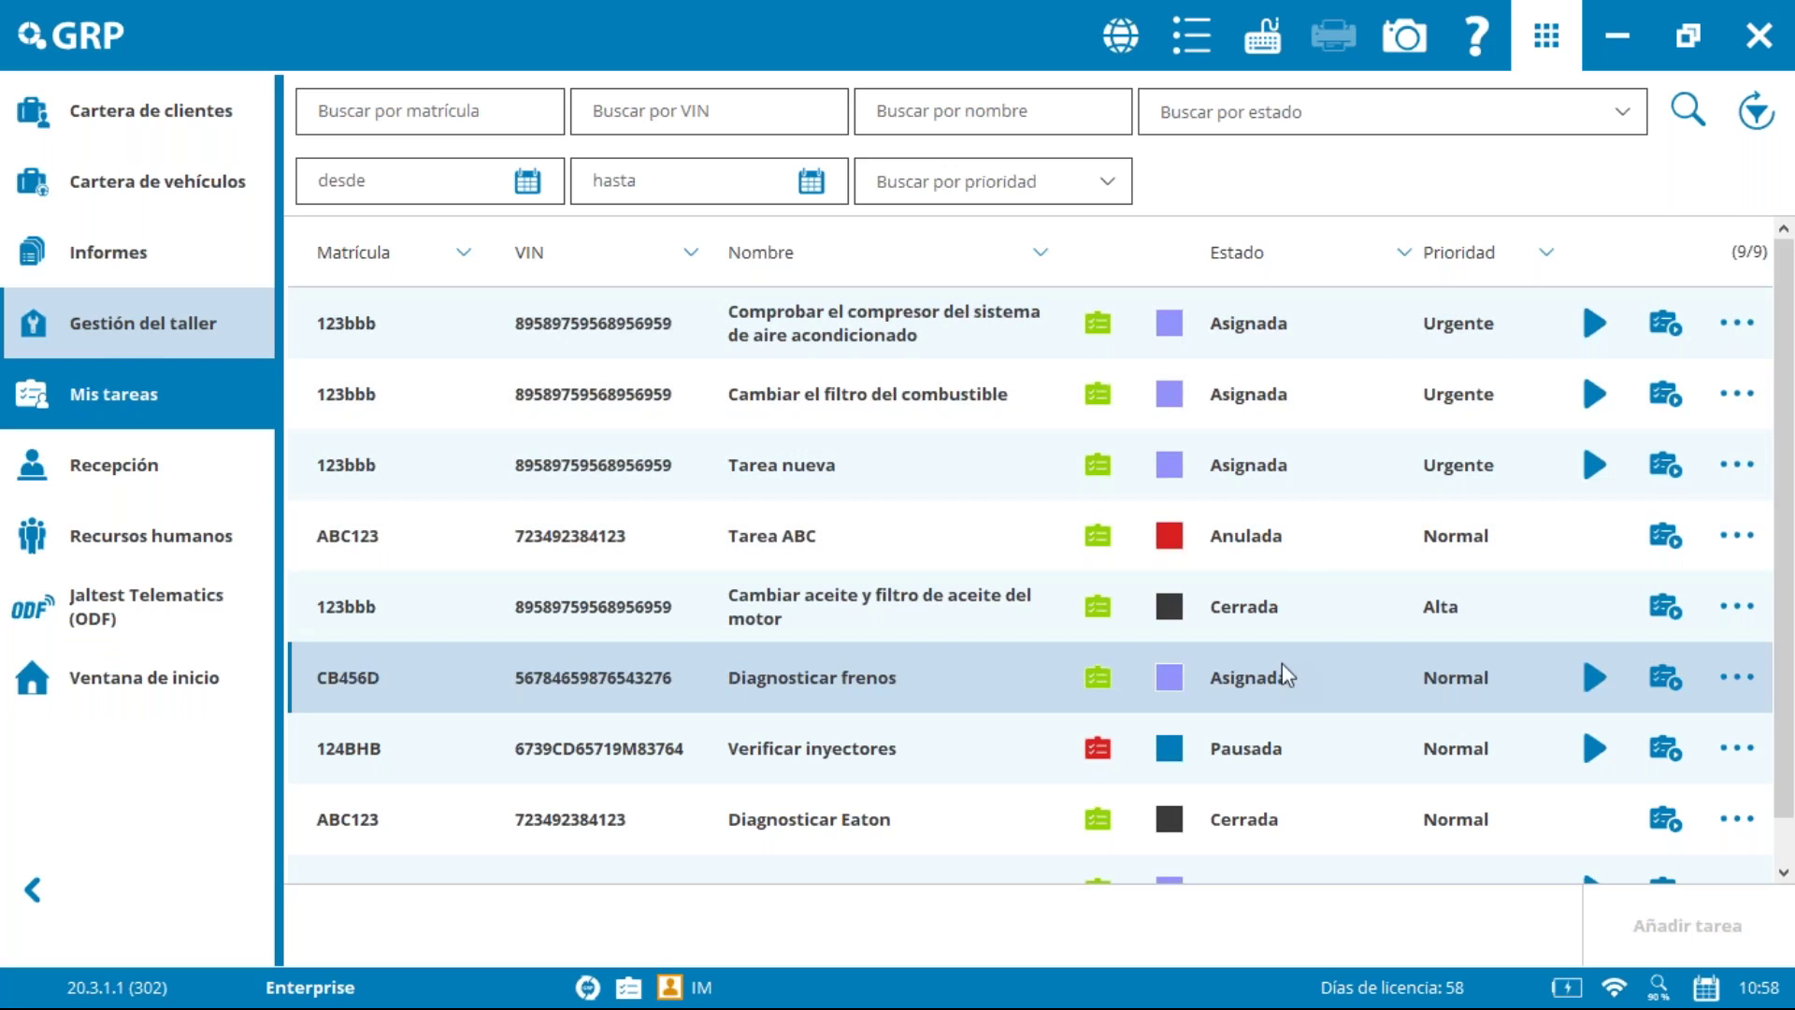
Step: Change the air-conditioning compressor check task's status to En proceso from its Ver tarea view
click(1481, 350)
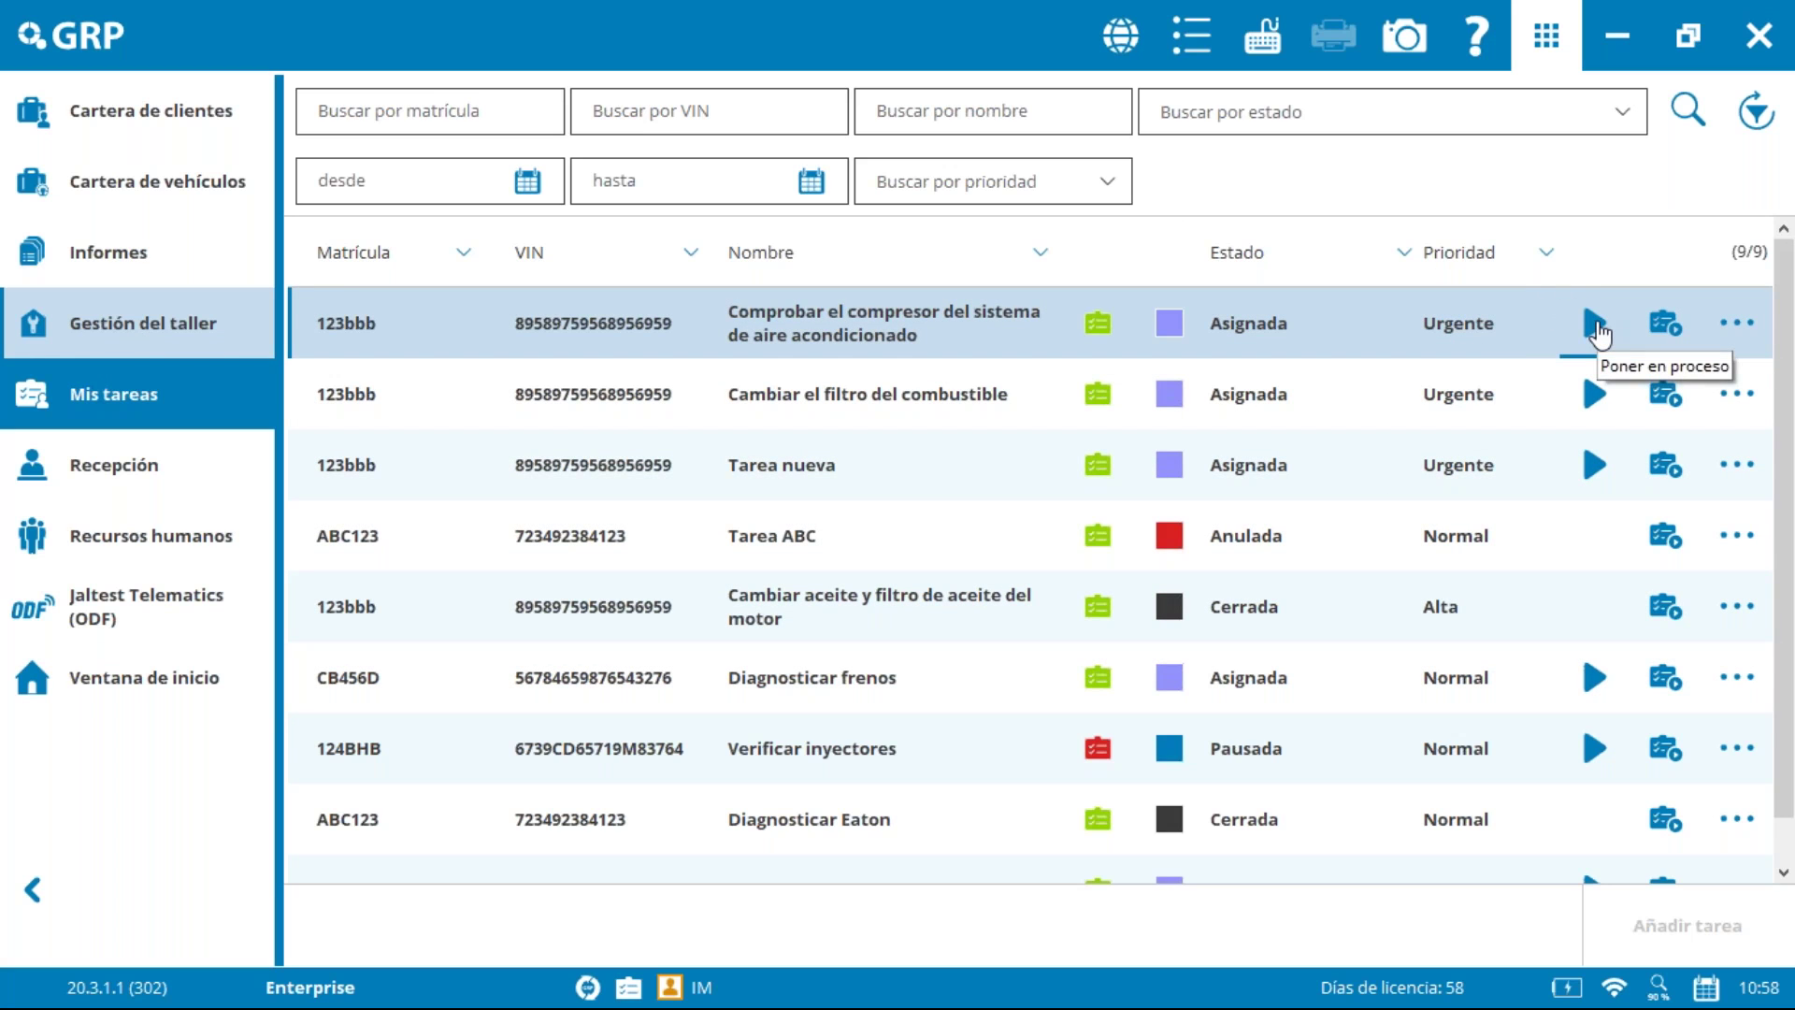
click(1735, 325)
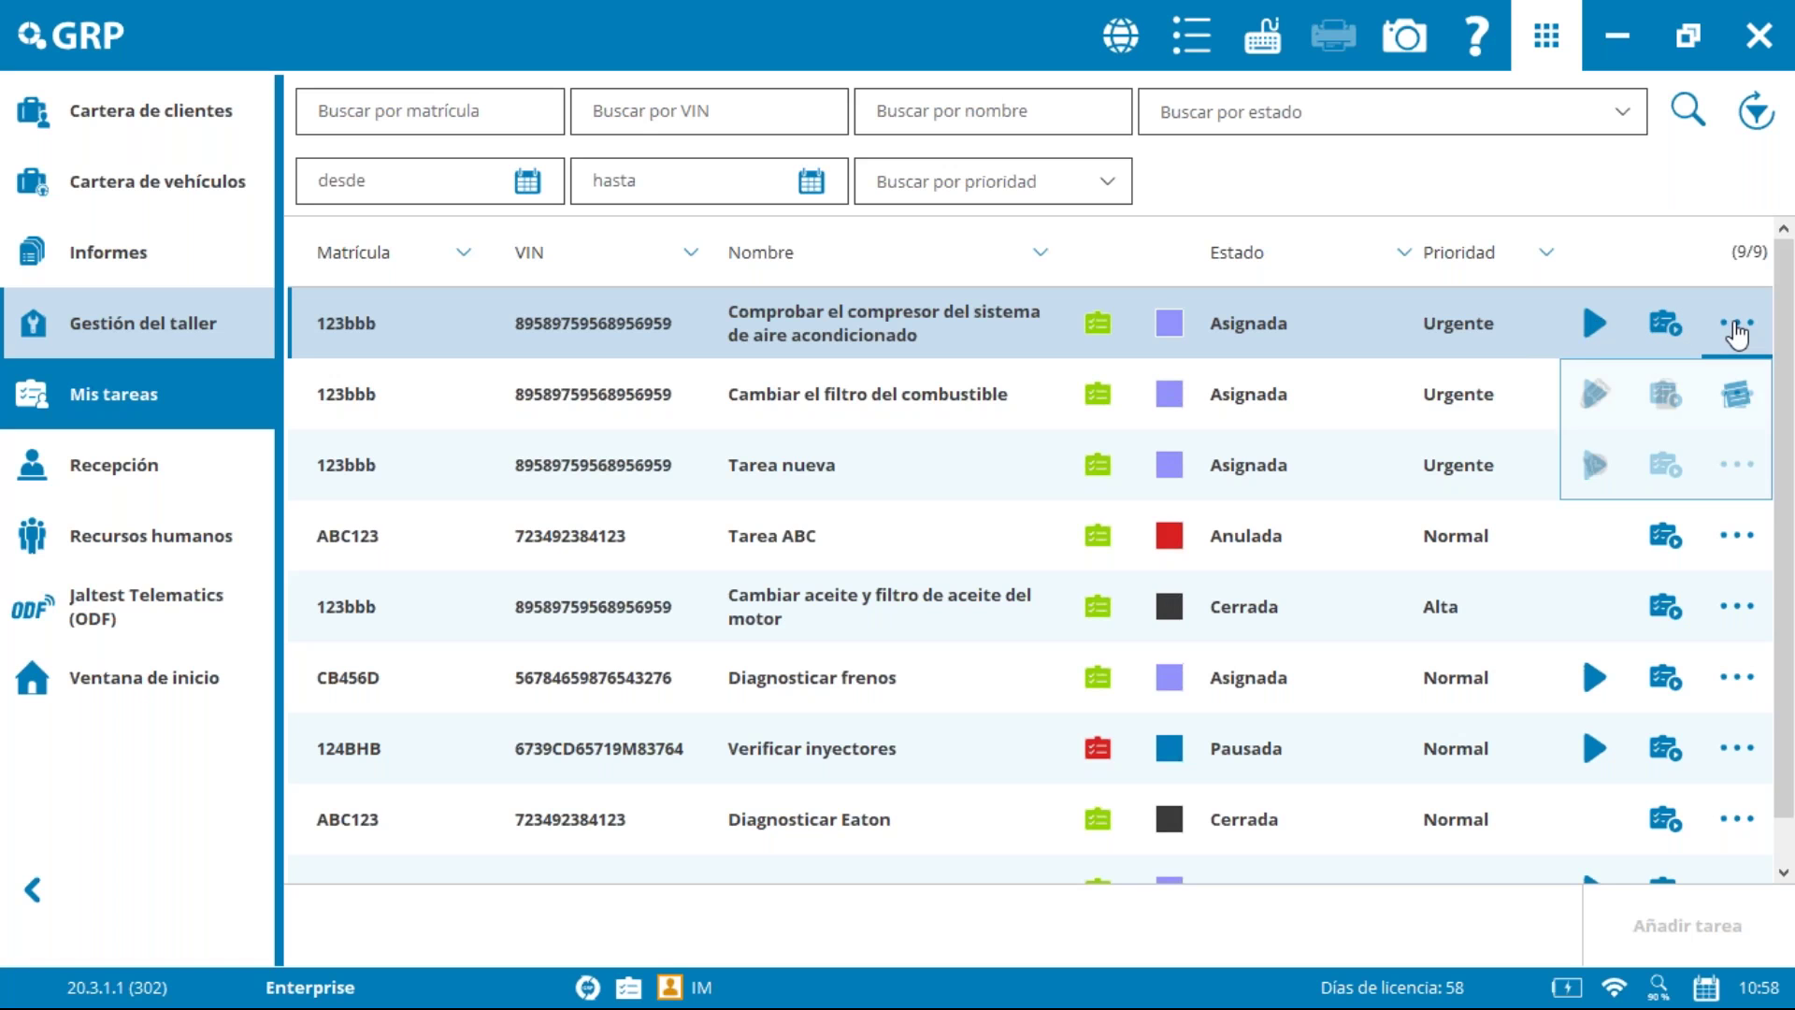
click(1665, 322)
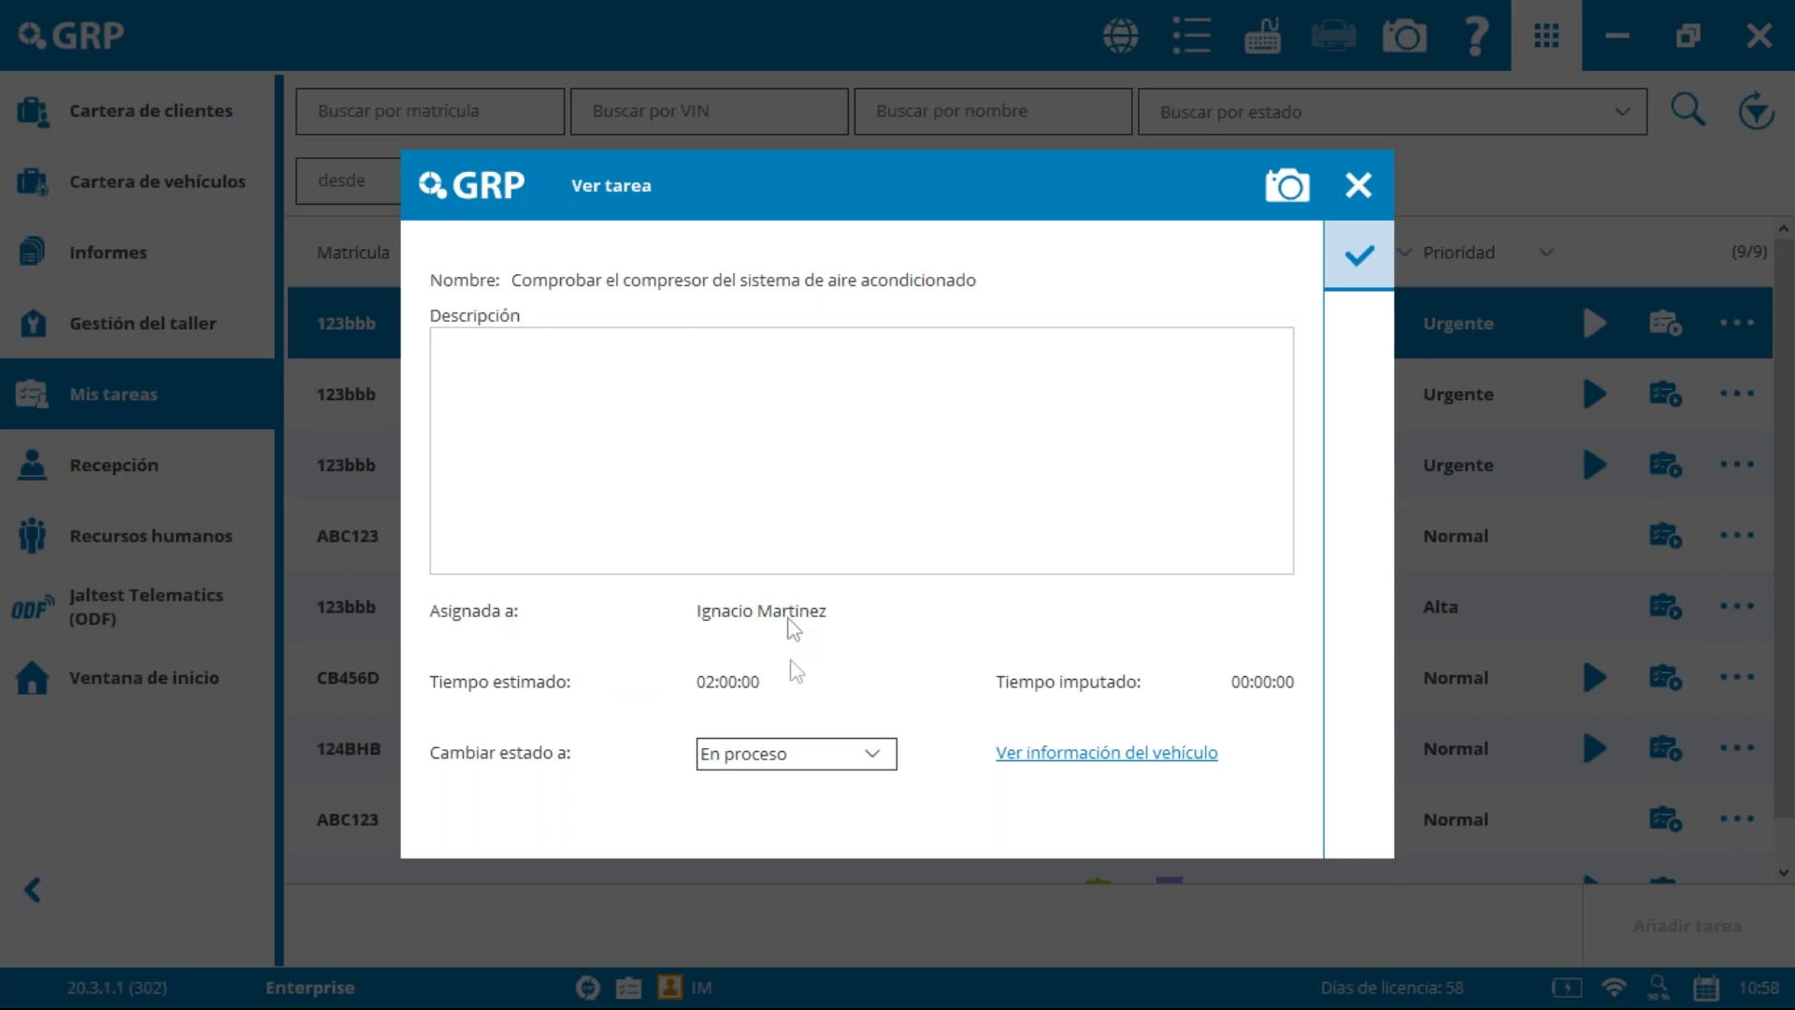
click(1371, 271)
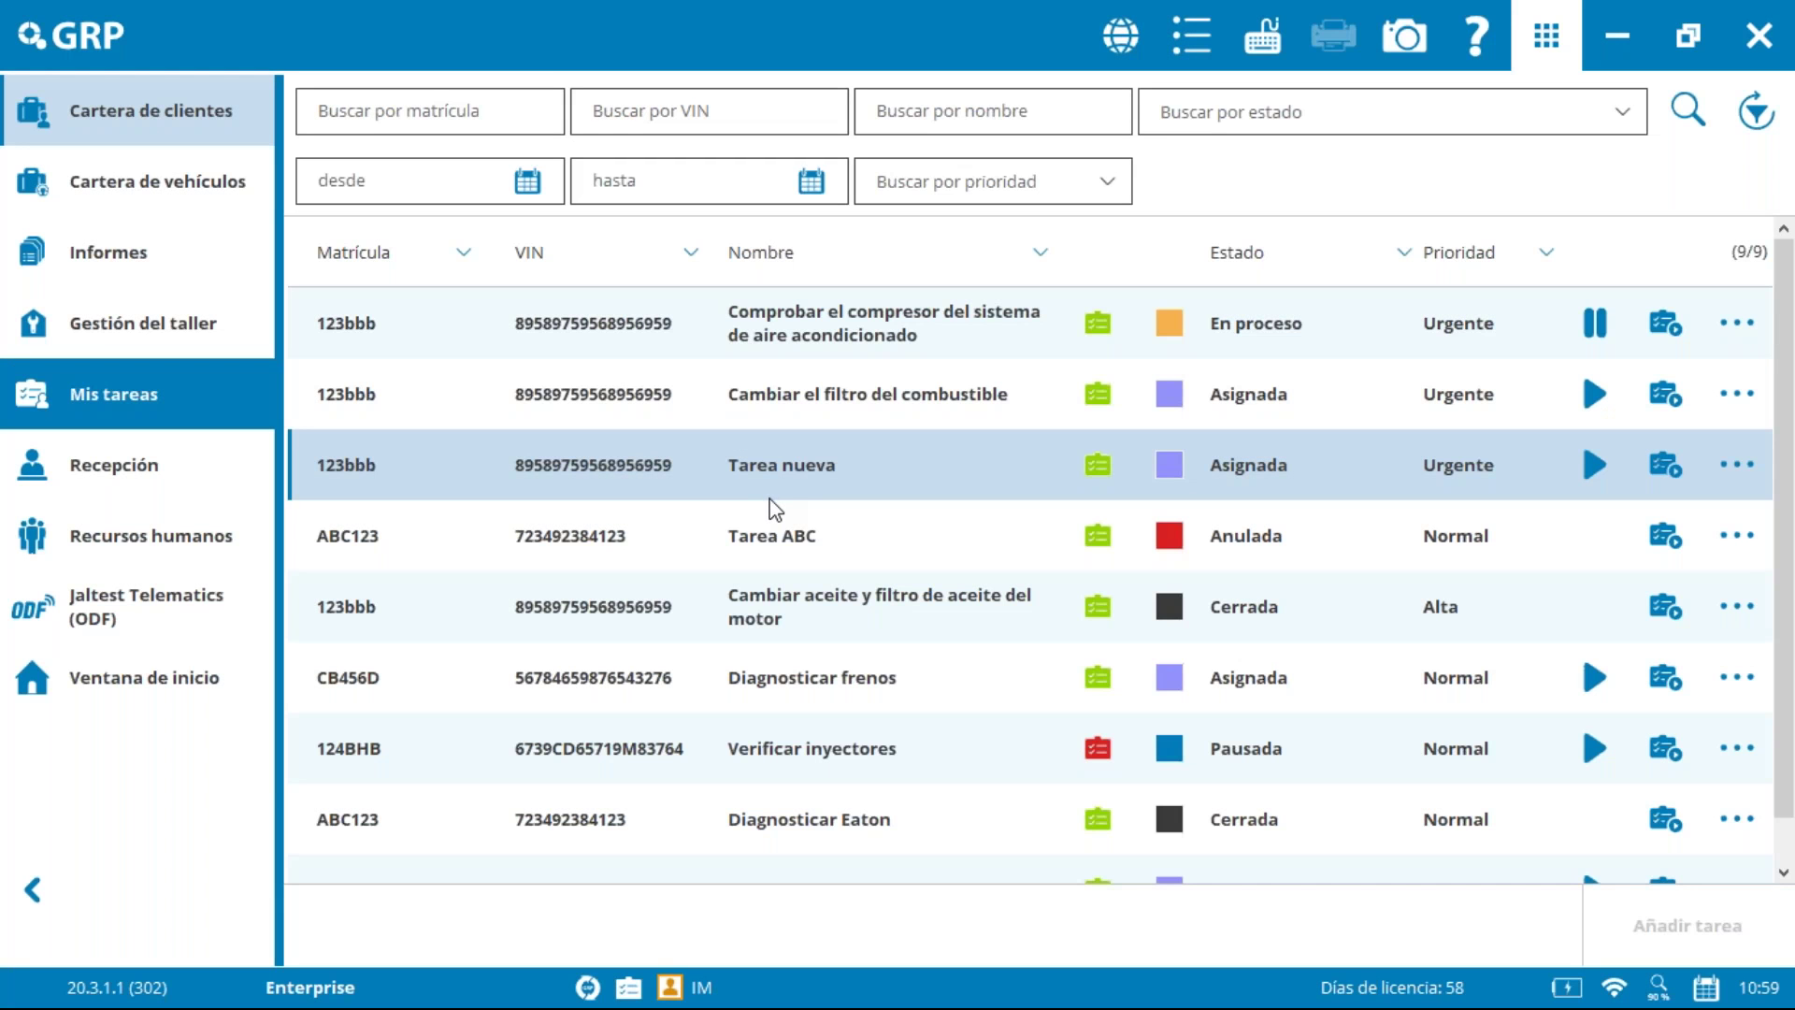
Step: Find the compressor check task in the workshop Tareas list, then return to Mis tareas
click(775, 513)
click(1142, 327)
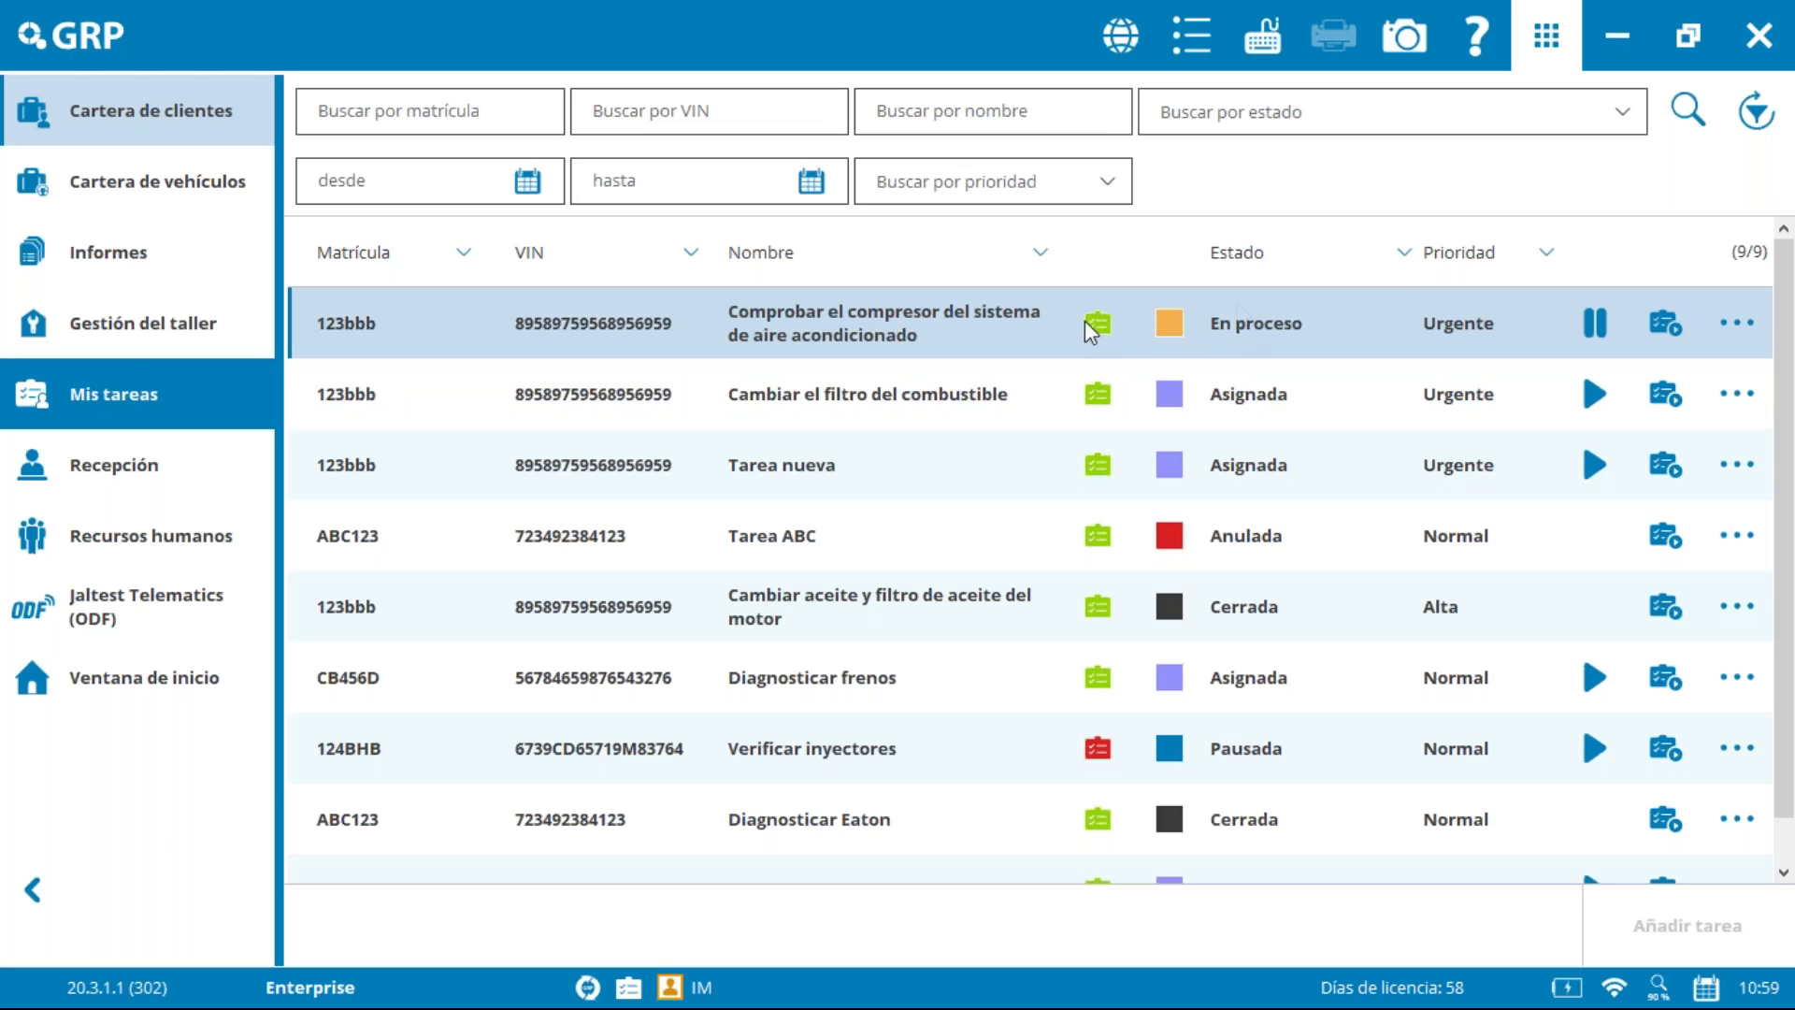
click(142, 323)
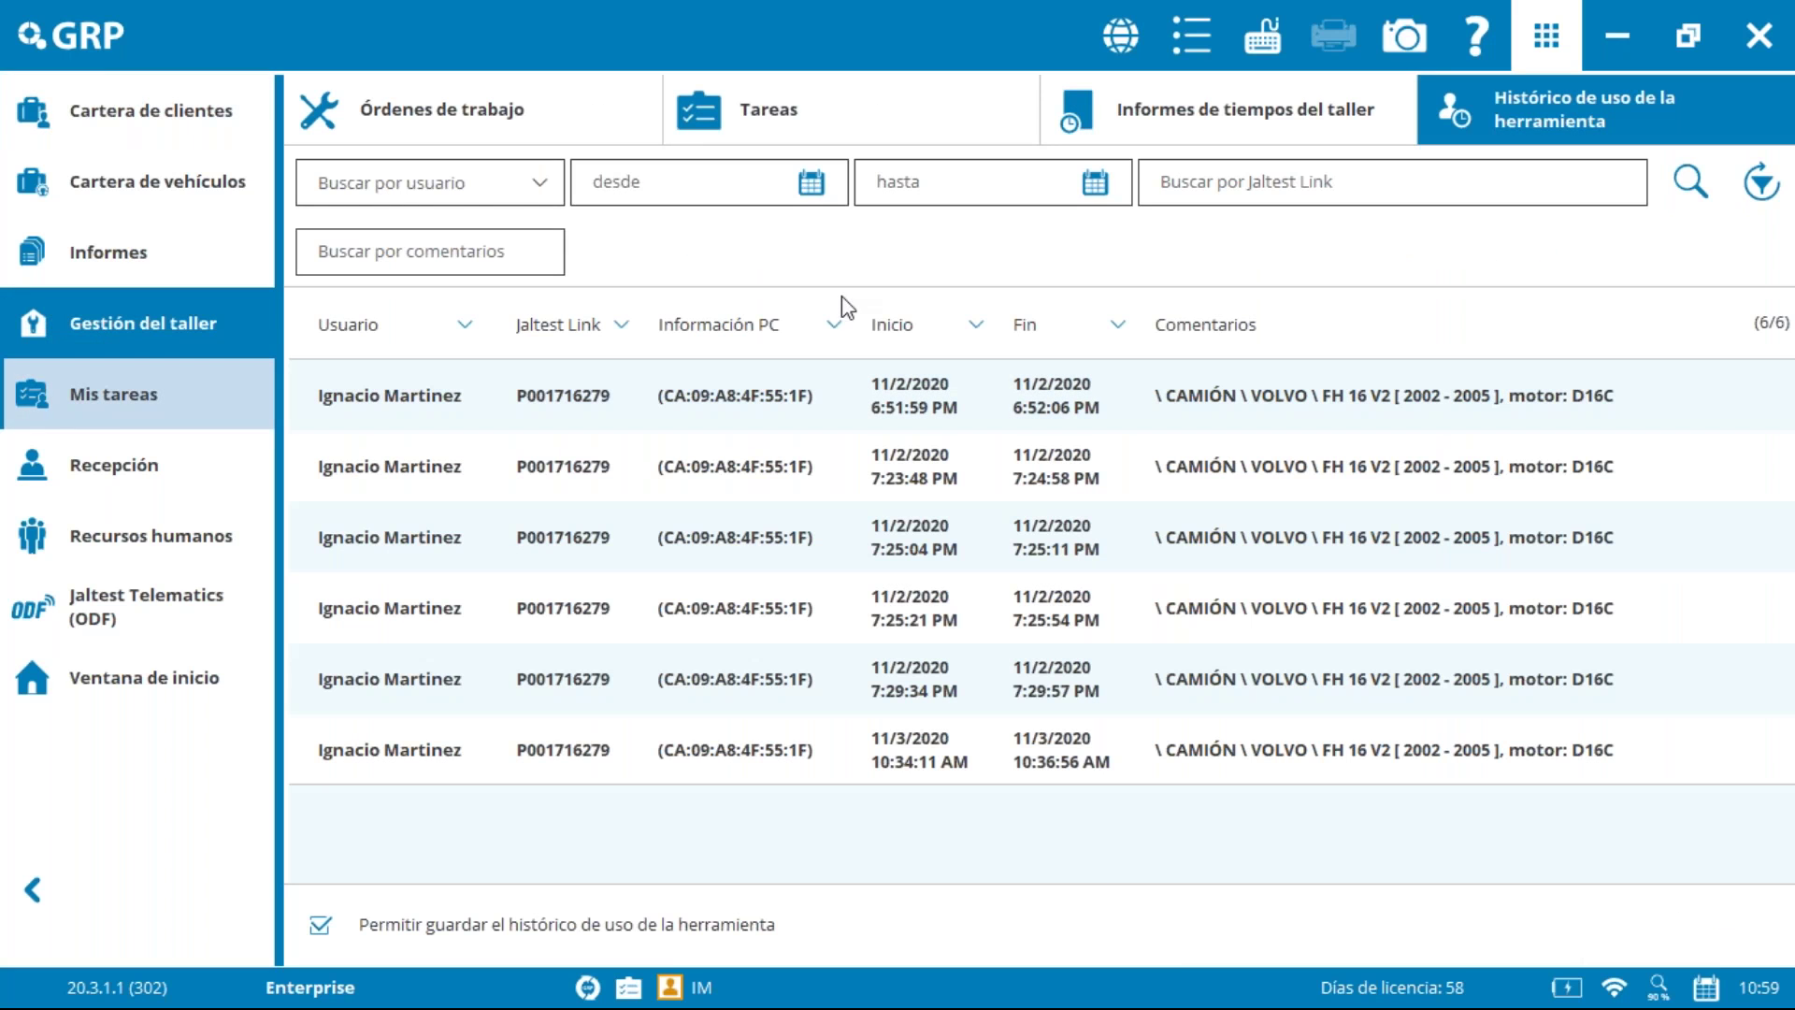
click(761, 132)
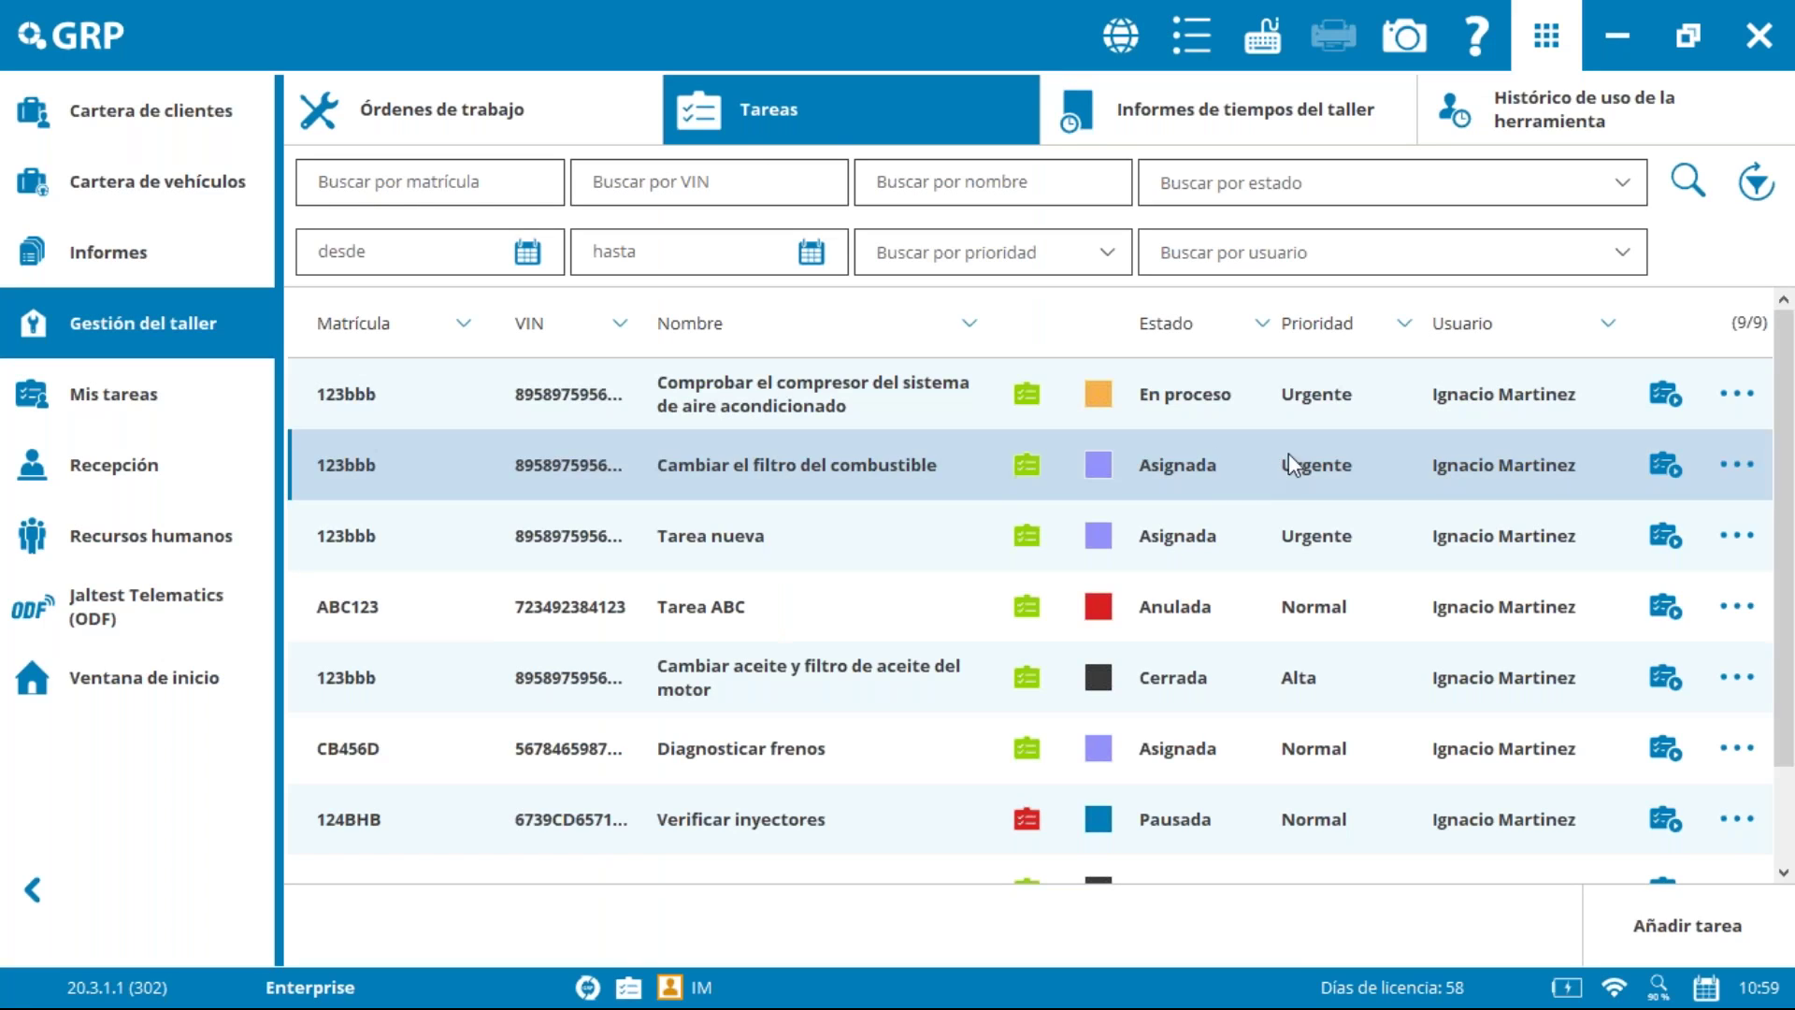
click(1148, 396)
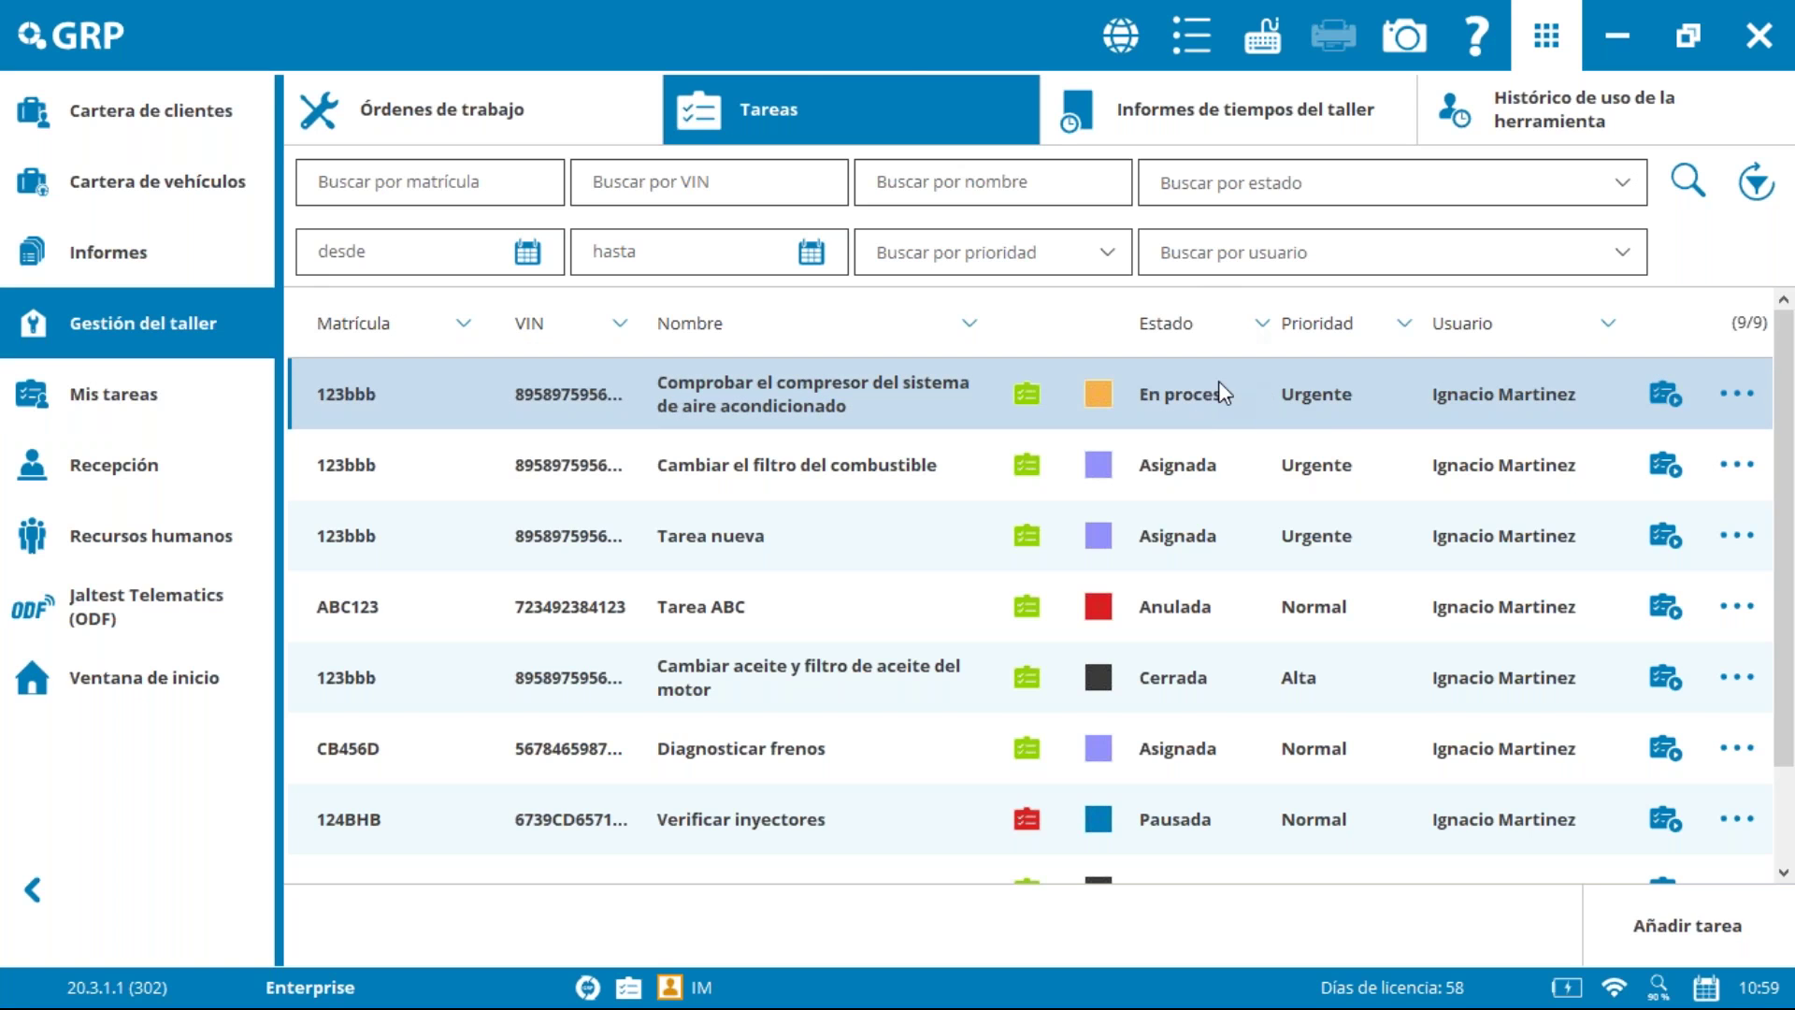
click(126, 402)
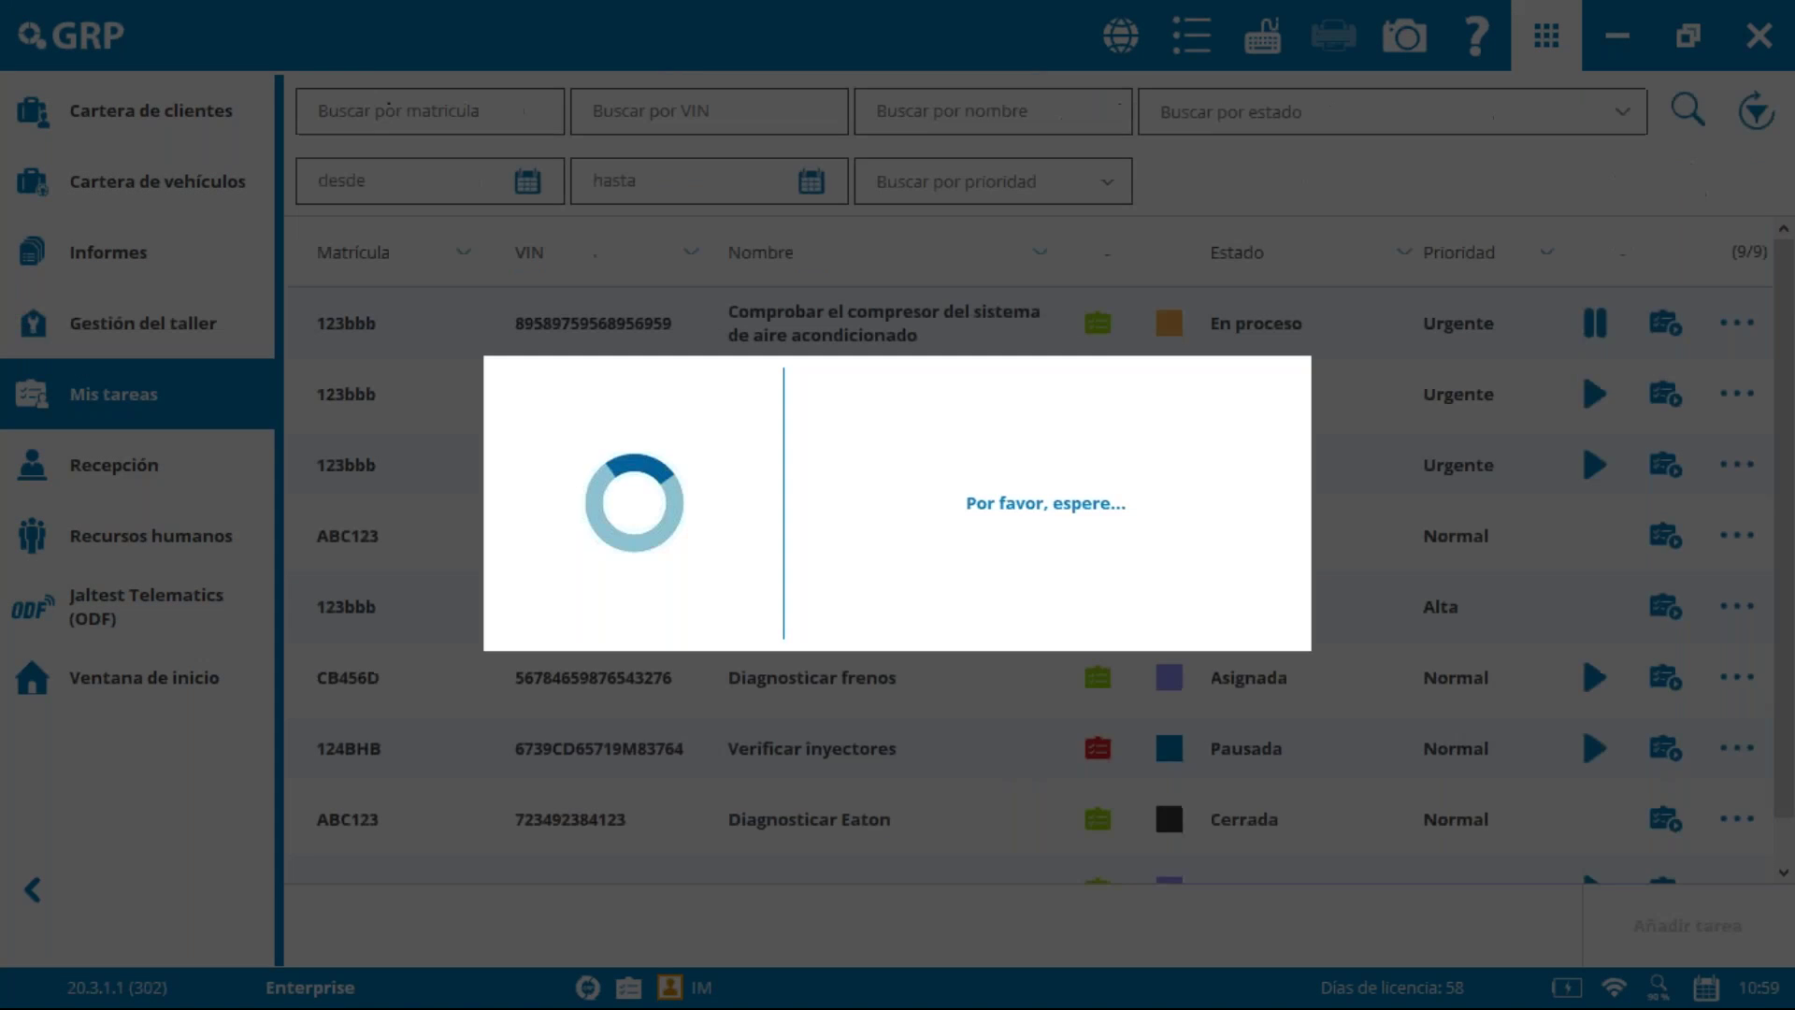
Step: Review the compressor task's status options in Ver tarea and close it without changes
click(1666, 323)
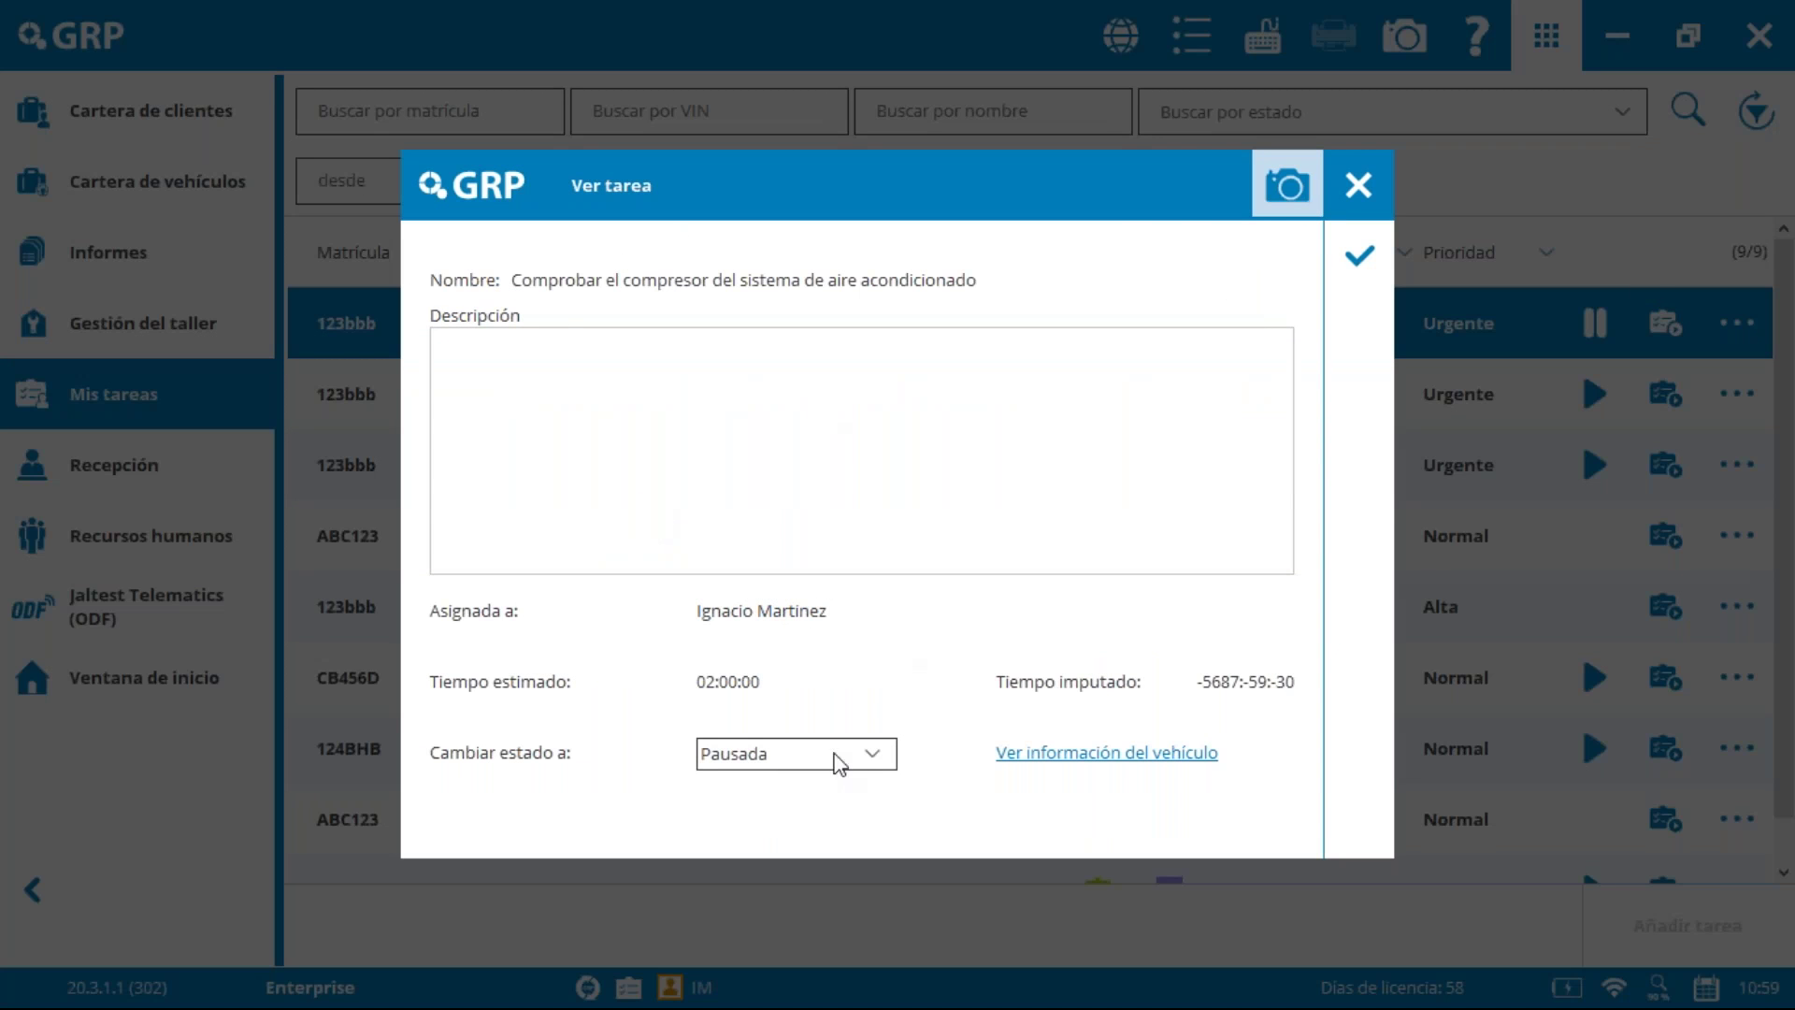
click(884, 748)
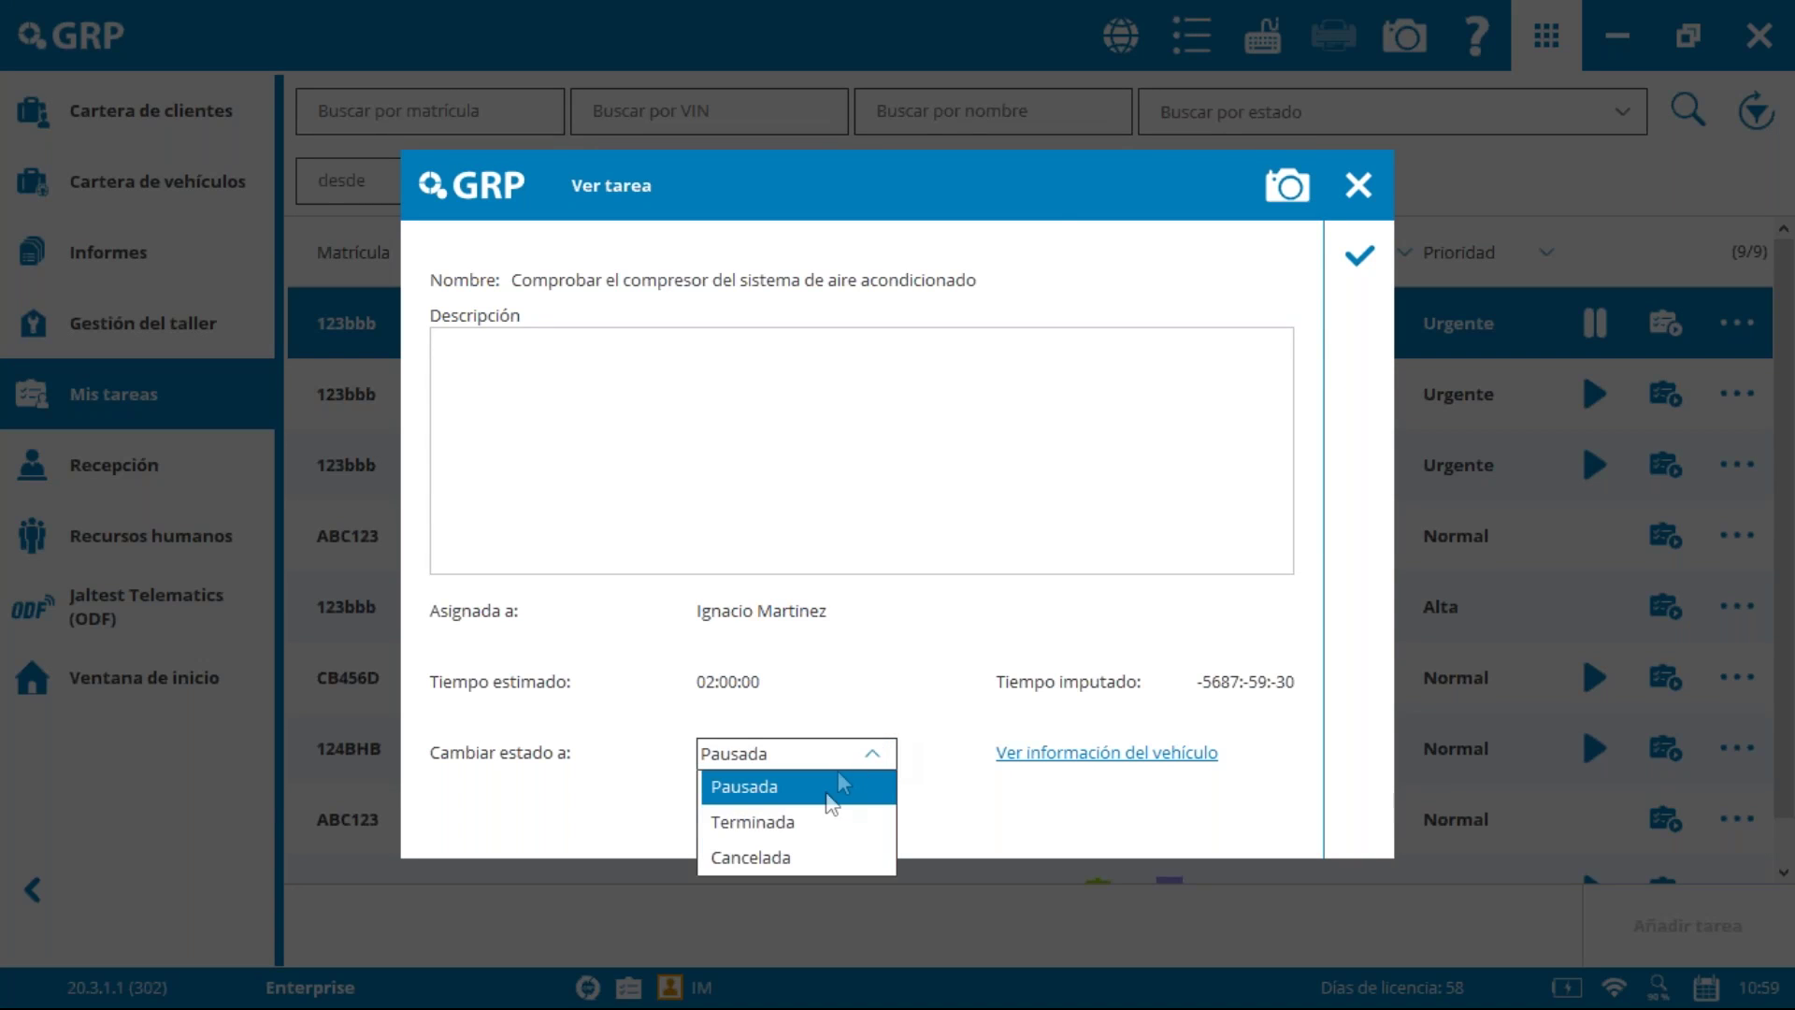
click(1358, 186)
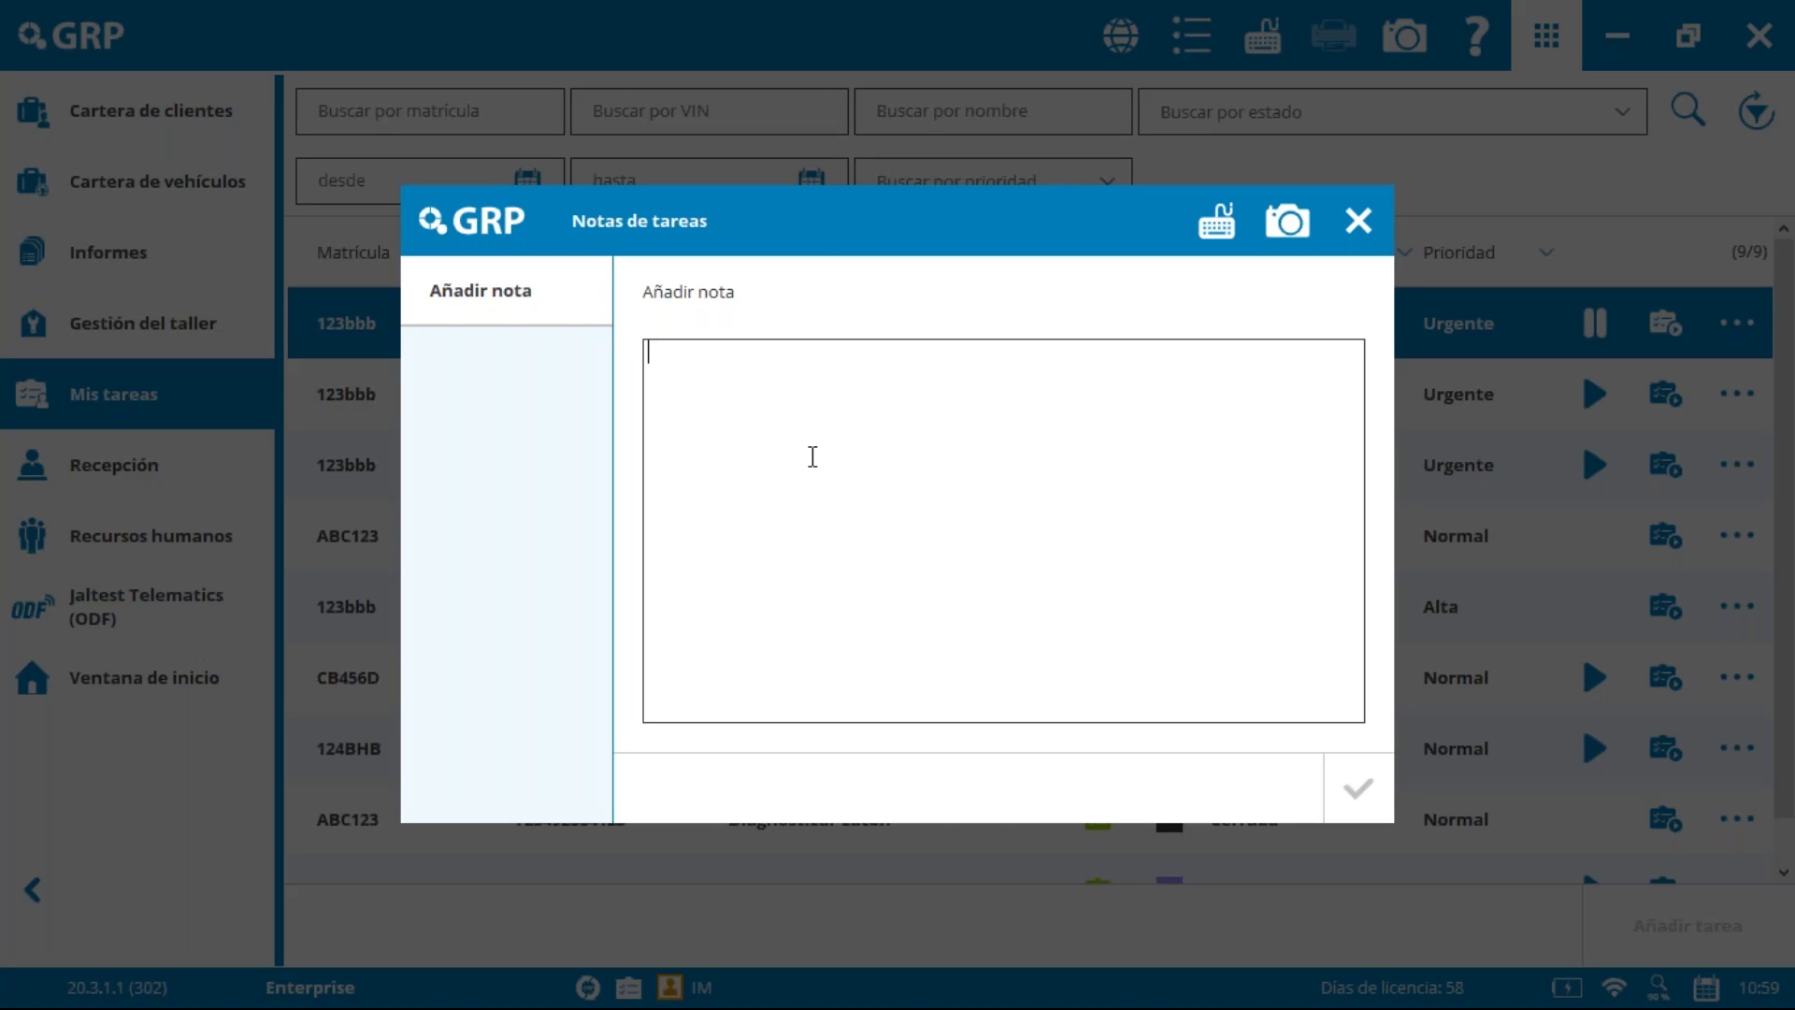
Step: Add Nota 1 to the compressor check task and confirm saving the note changes with SÍ
text(Añadir nota)
click(1360, 790)
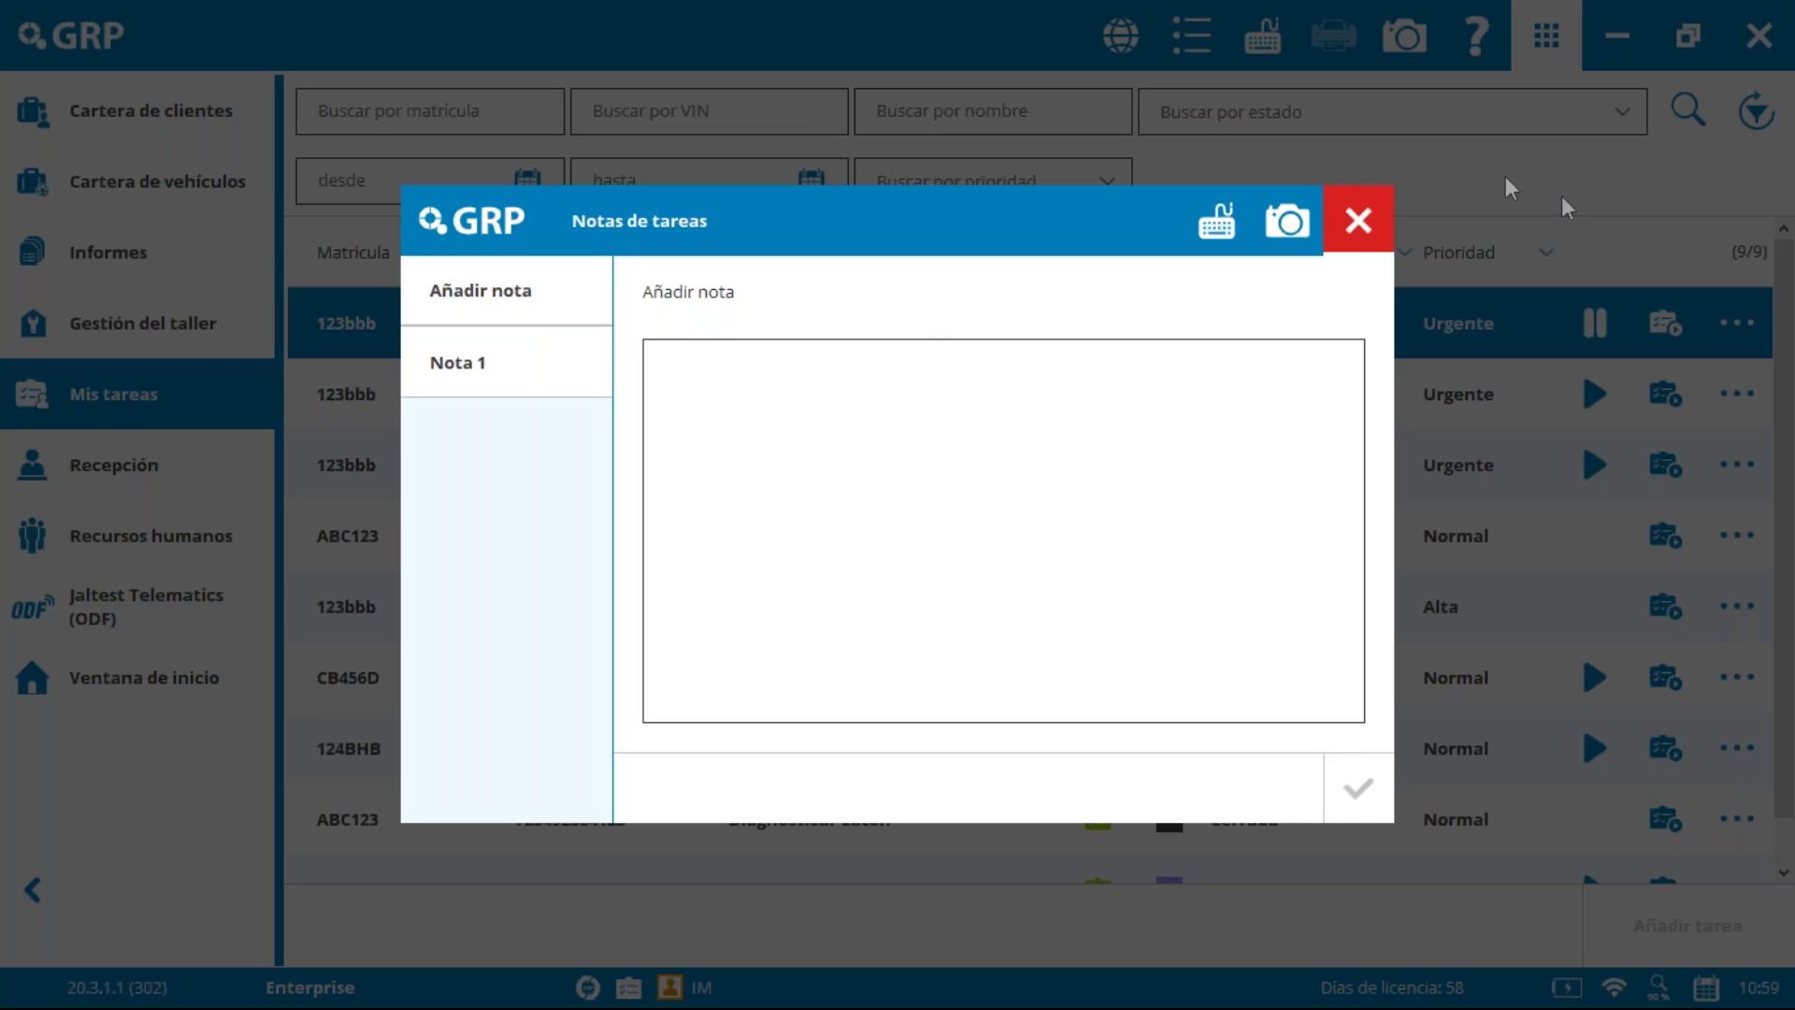
click(1360, 225)
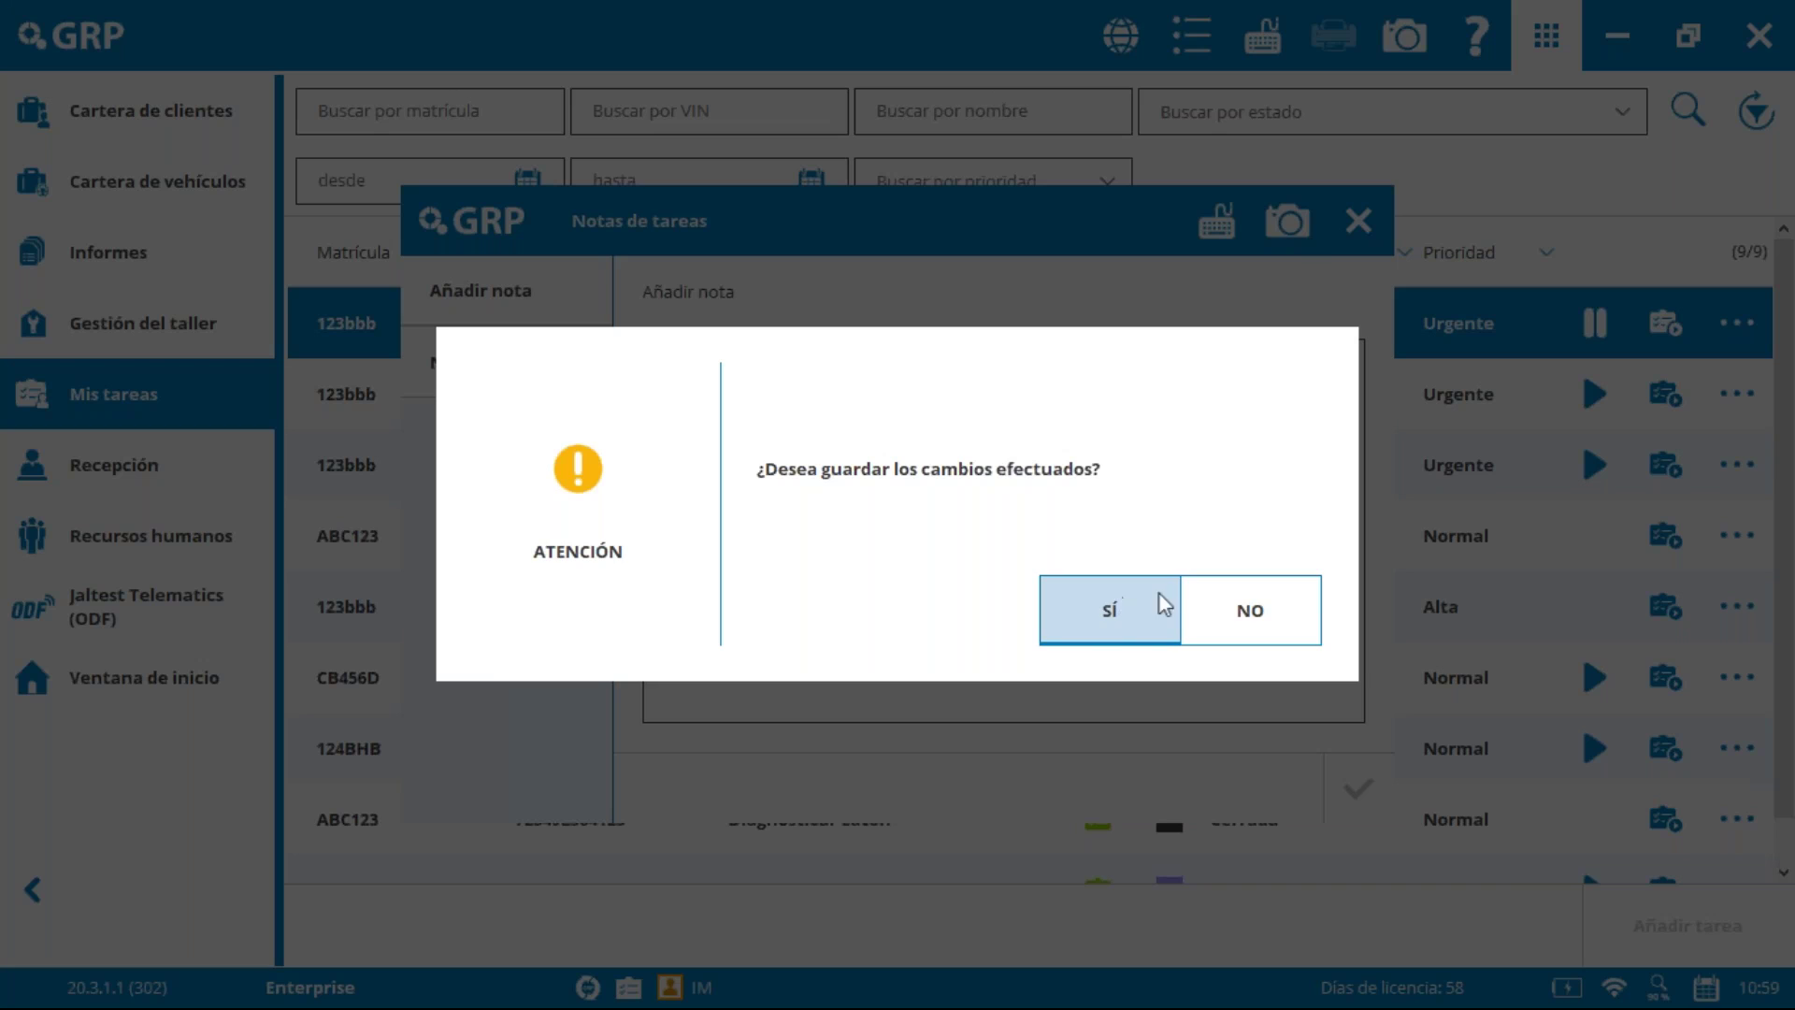
click(1160, 598)
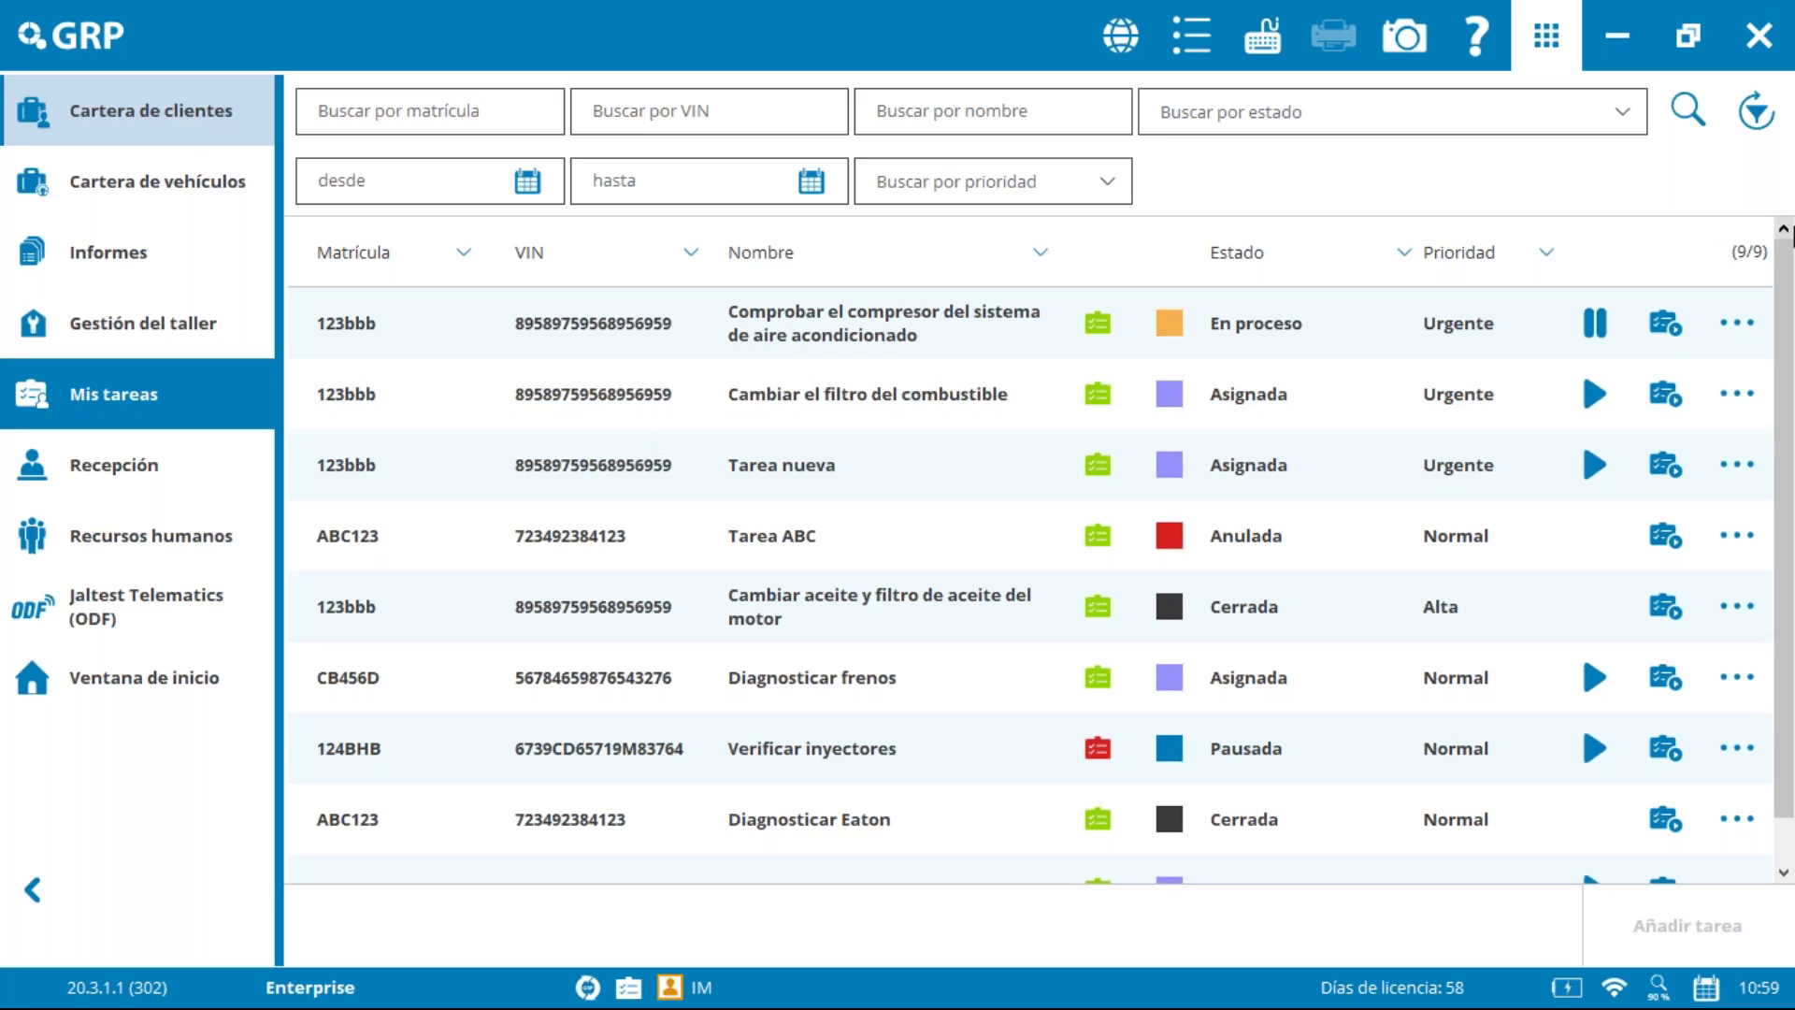
Step: Mark the compressor check task as Terminada and view it in Gestión del taller
click(1636, 344)
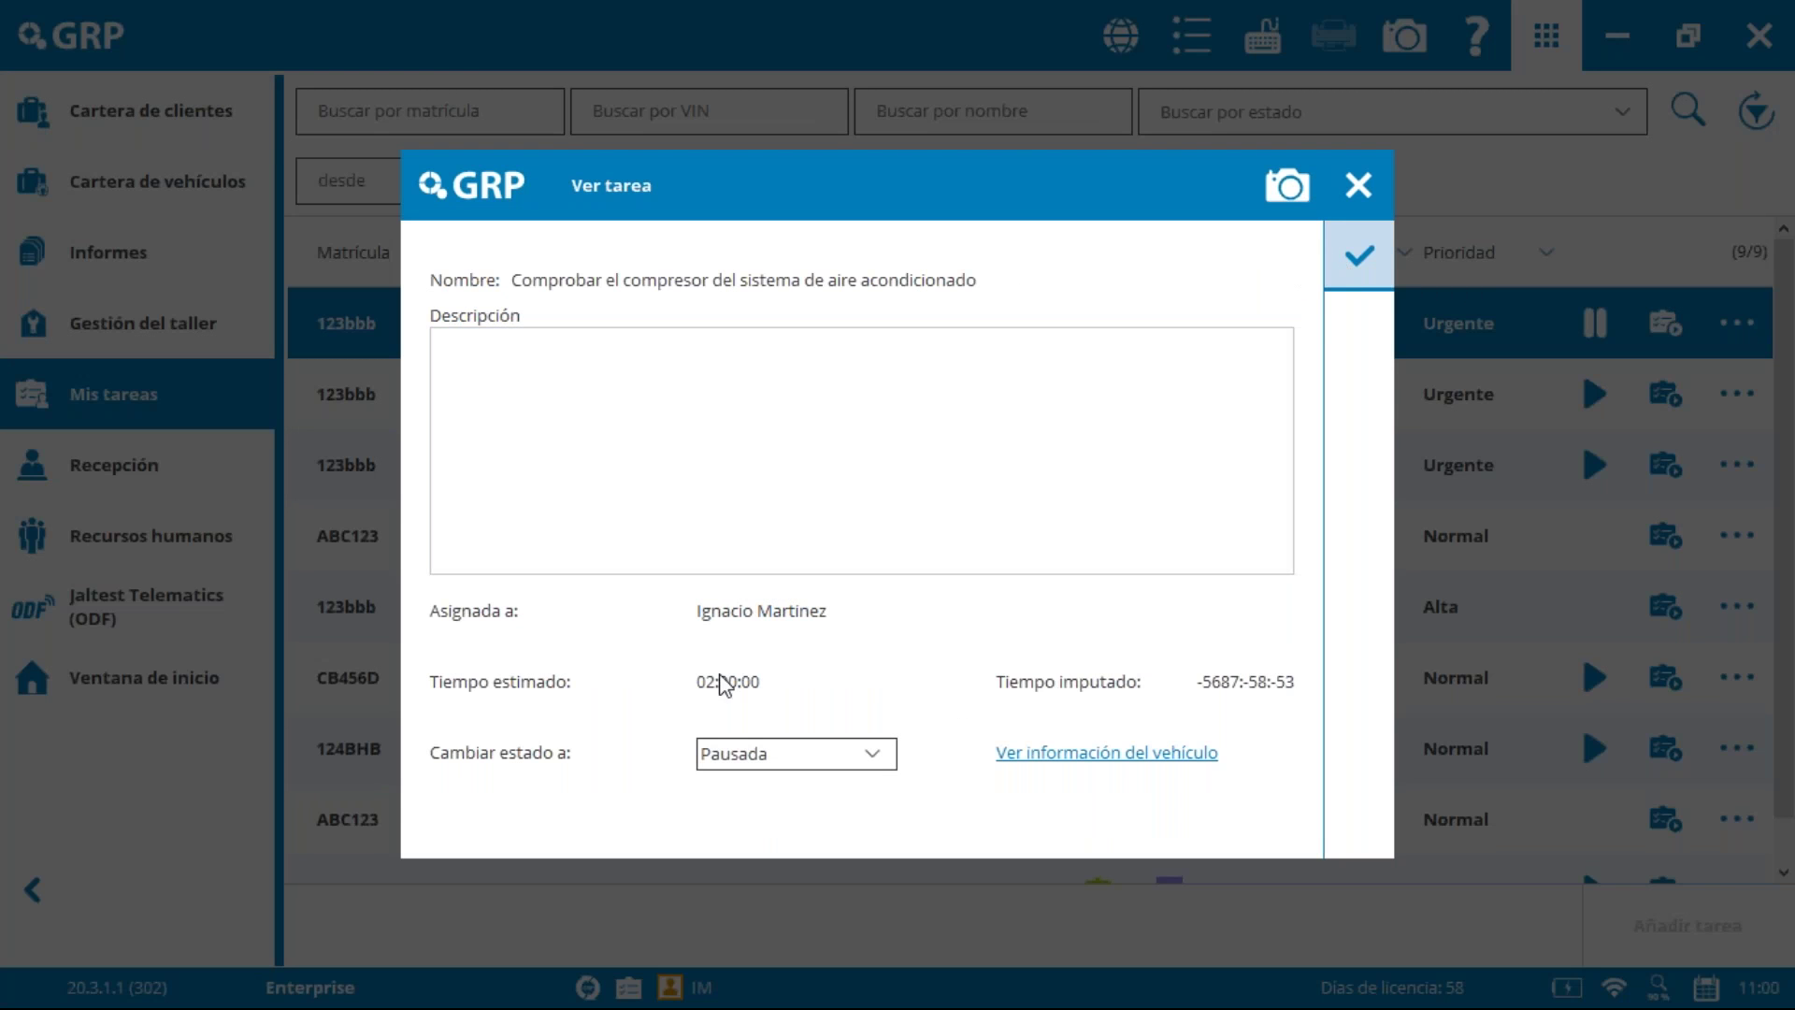
click(838, 756)
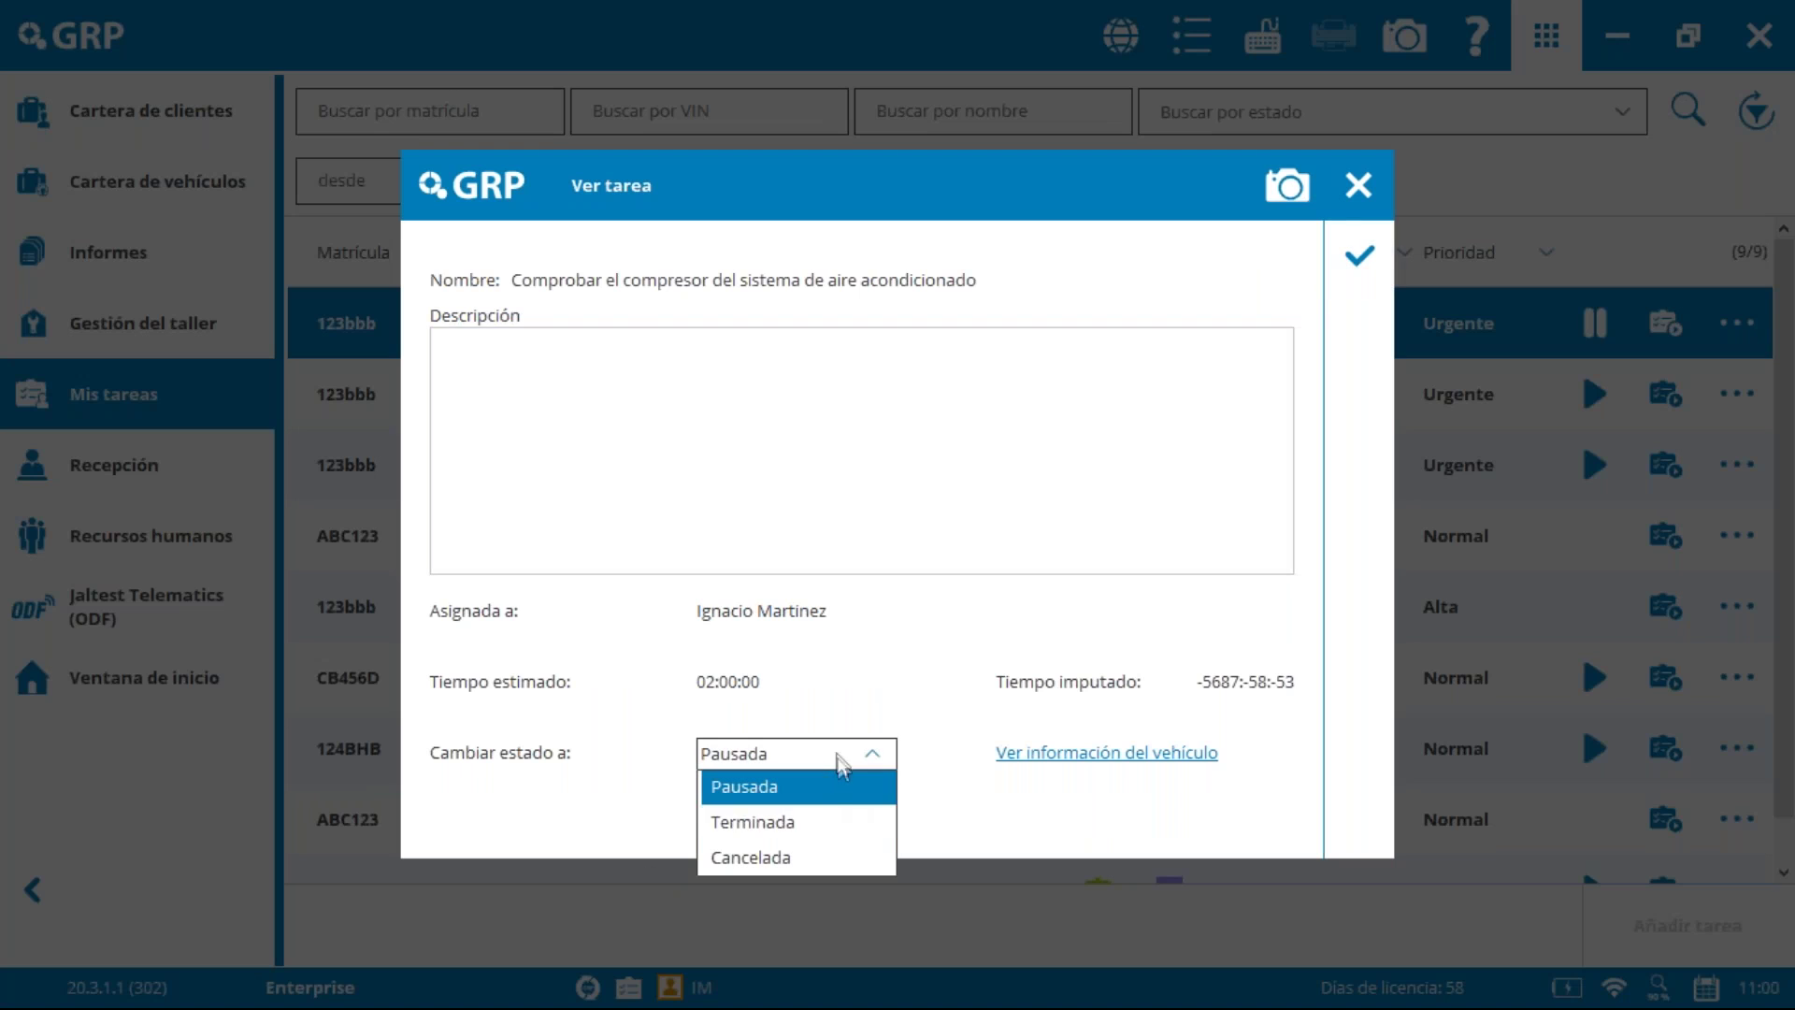
click(797, 822)
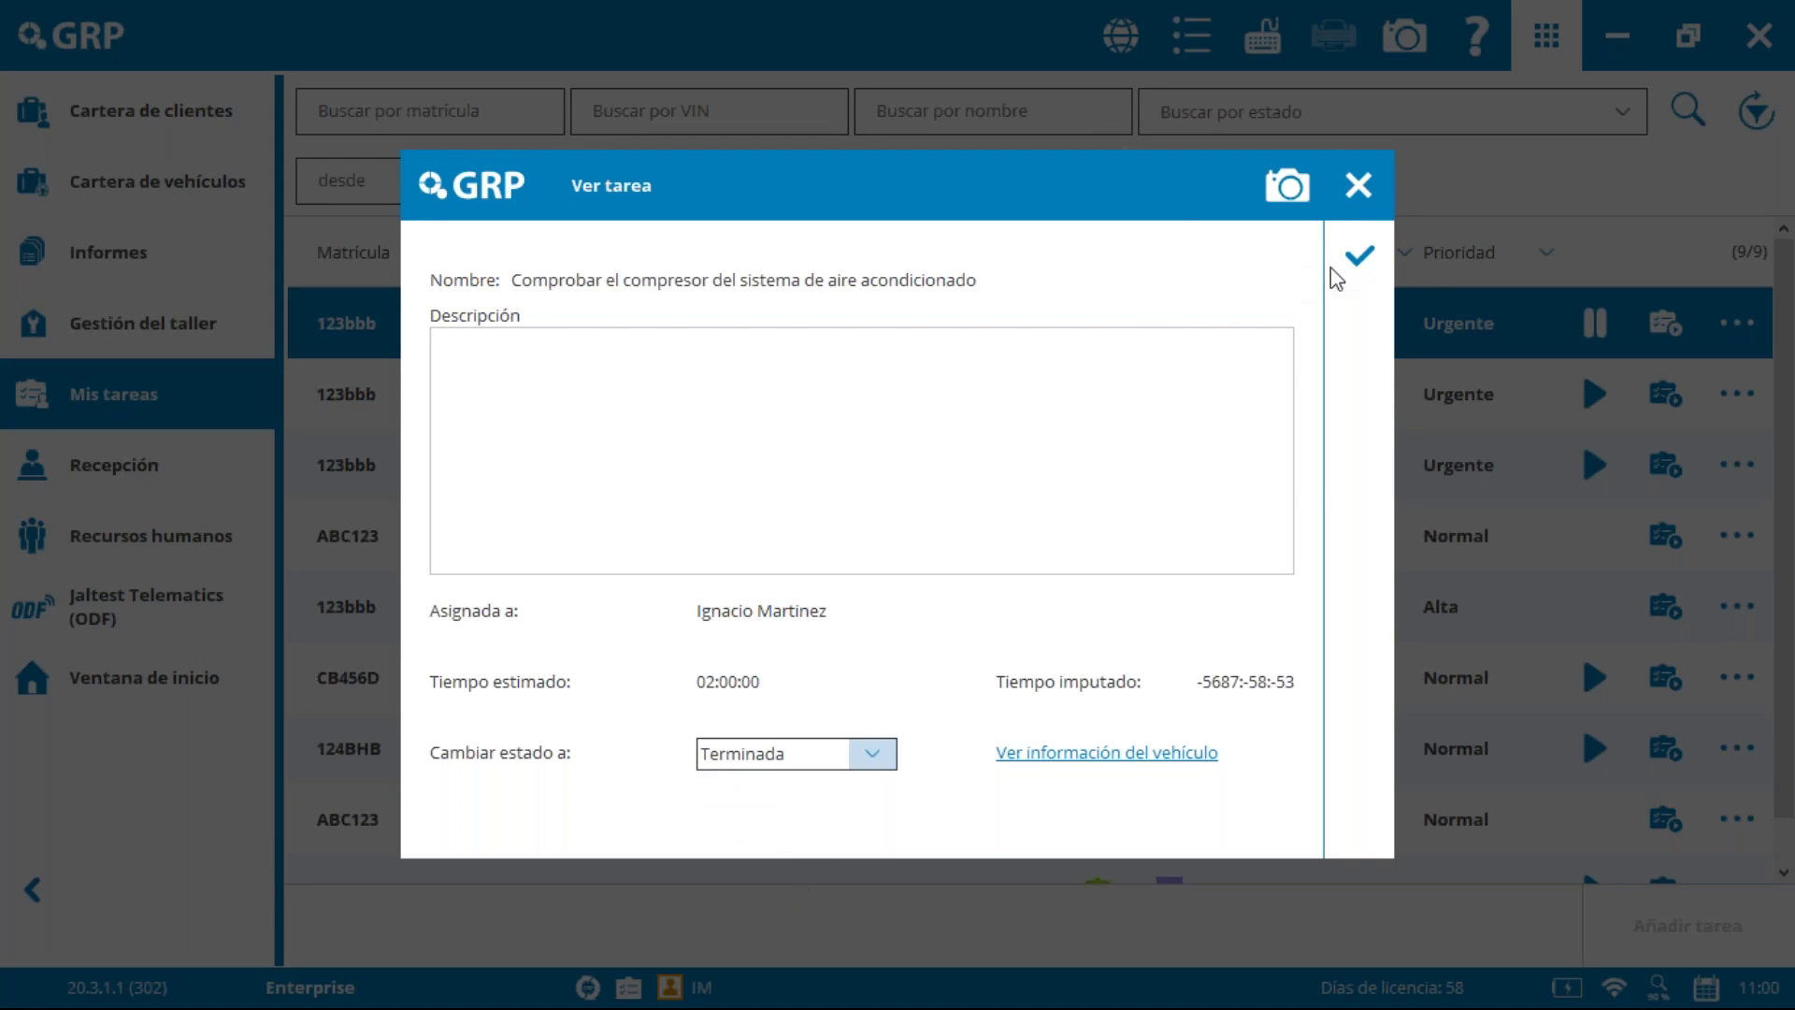
click(1373, 267)
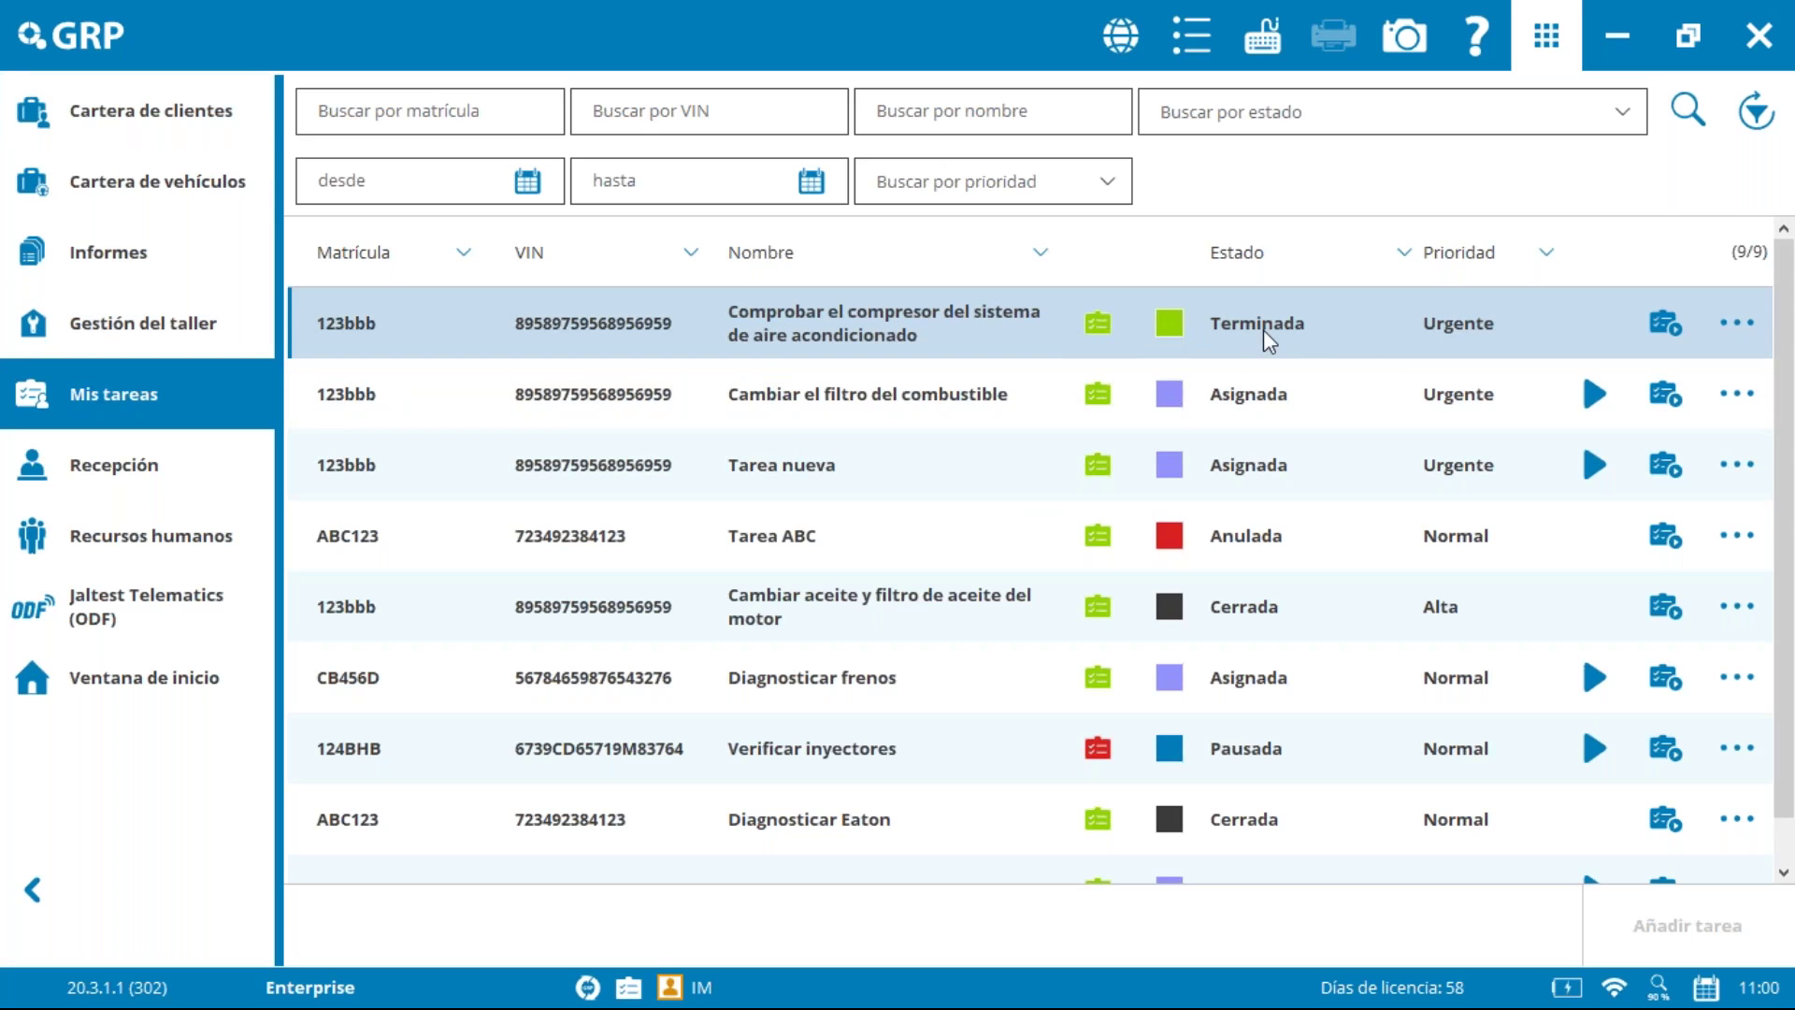
click(105, 328)
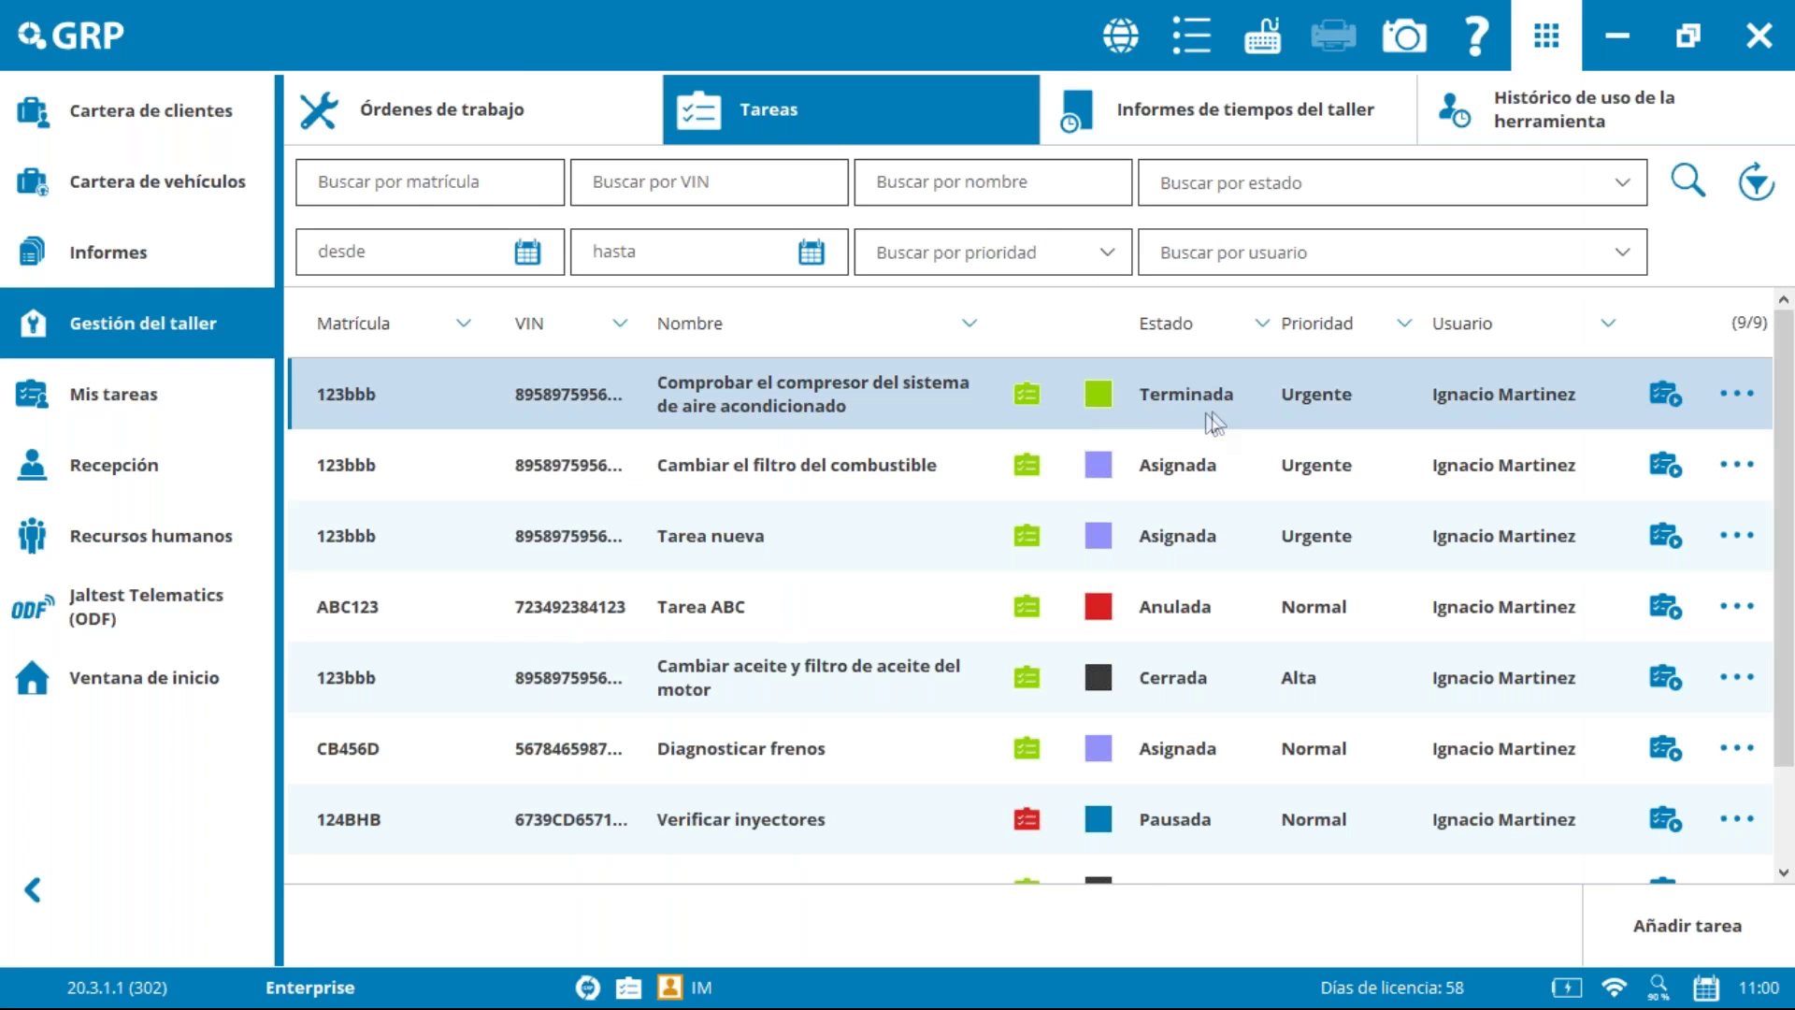
Step: Inspect the finished compressor task's status options in Ver tarea and close it
click(1663, 397)
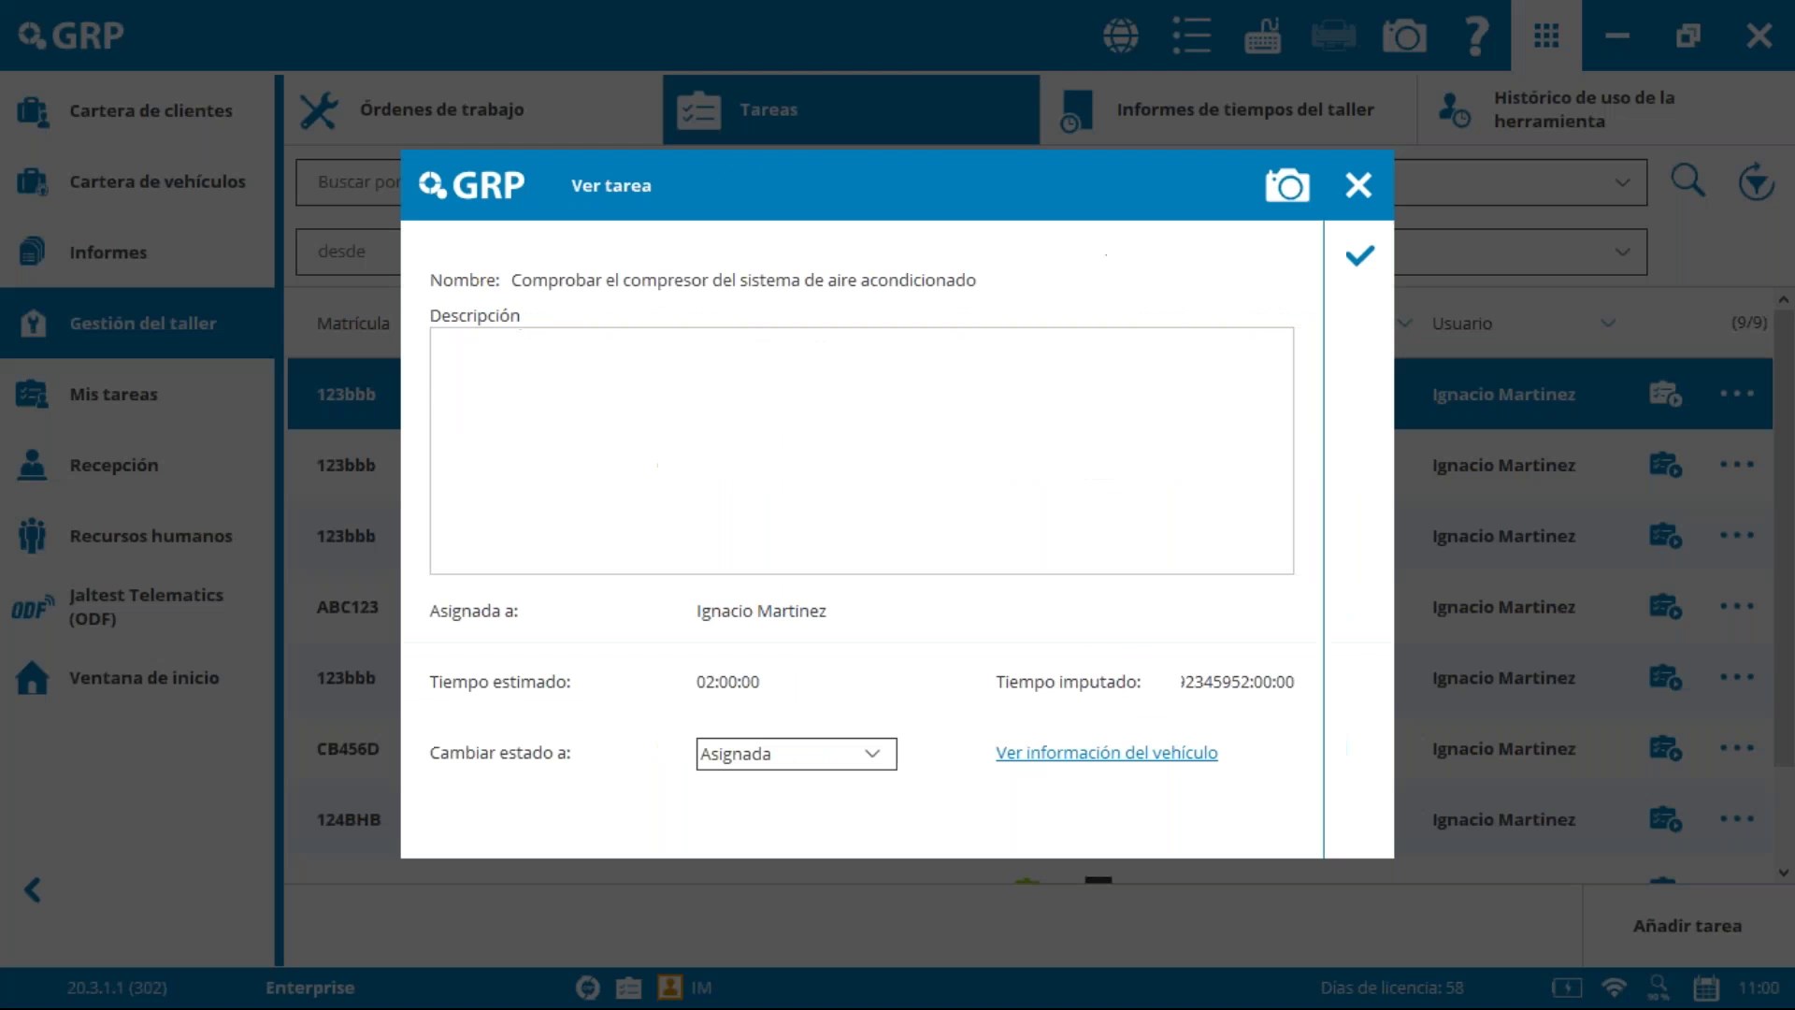
click(831, 757)
click(837, 753)
click(1353, 200)
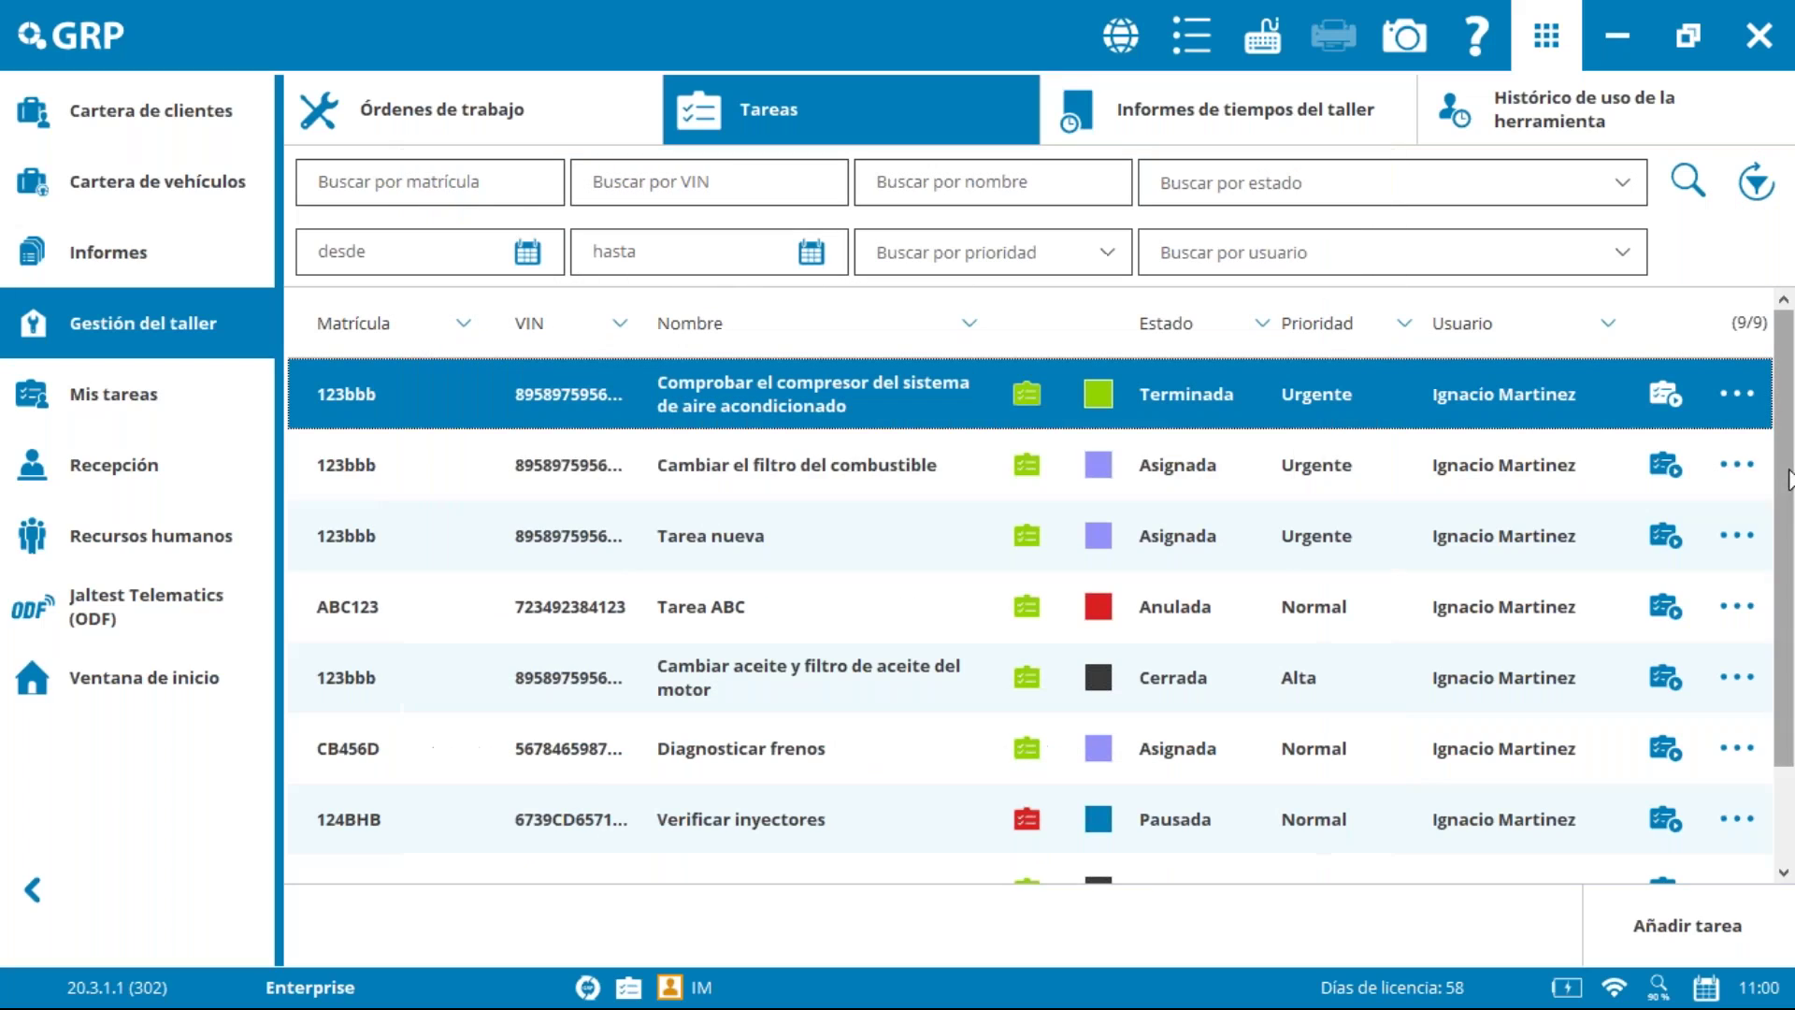
Step: Check the Estado choices in Modificar tarea, close unsaved, and show the Órdenes de trabajo list
click(1736, 393)
click(1594, 468)
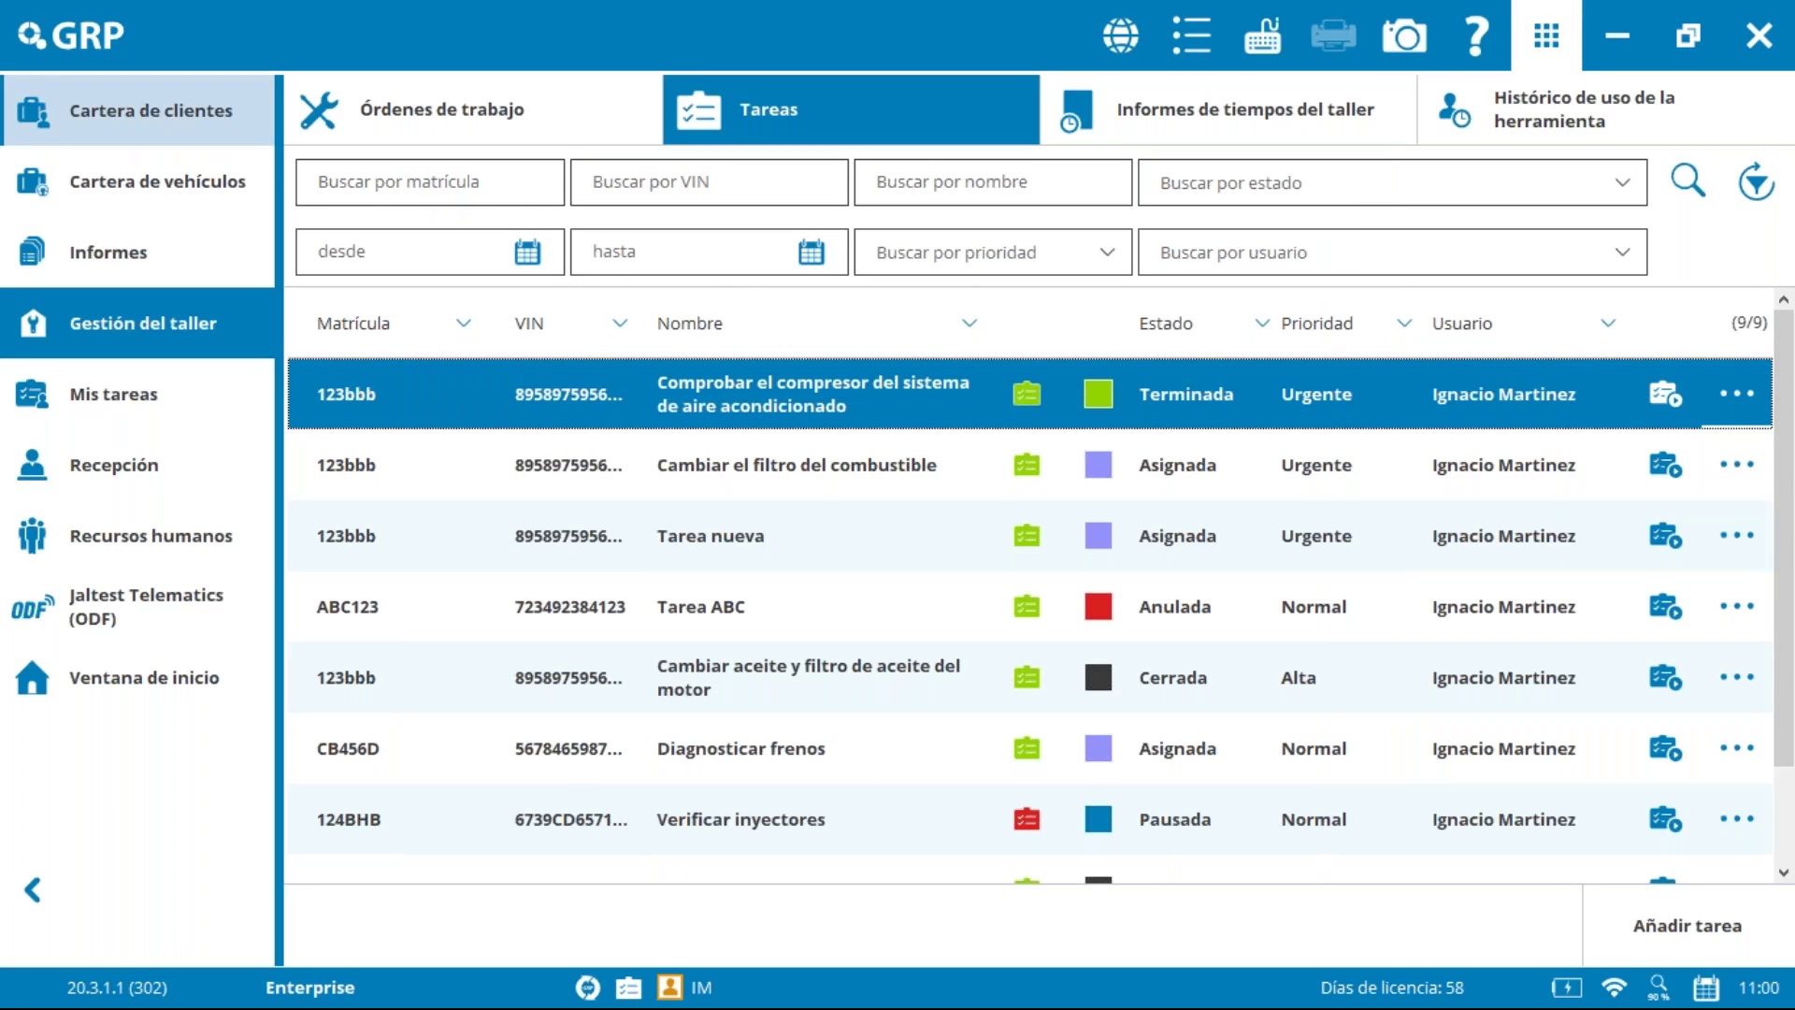
click(1155, 380)
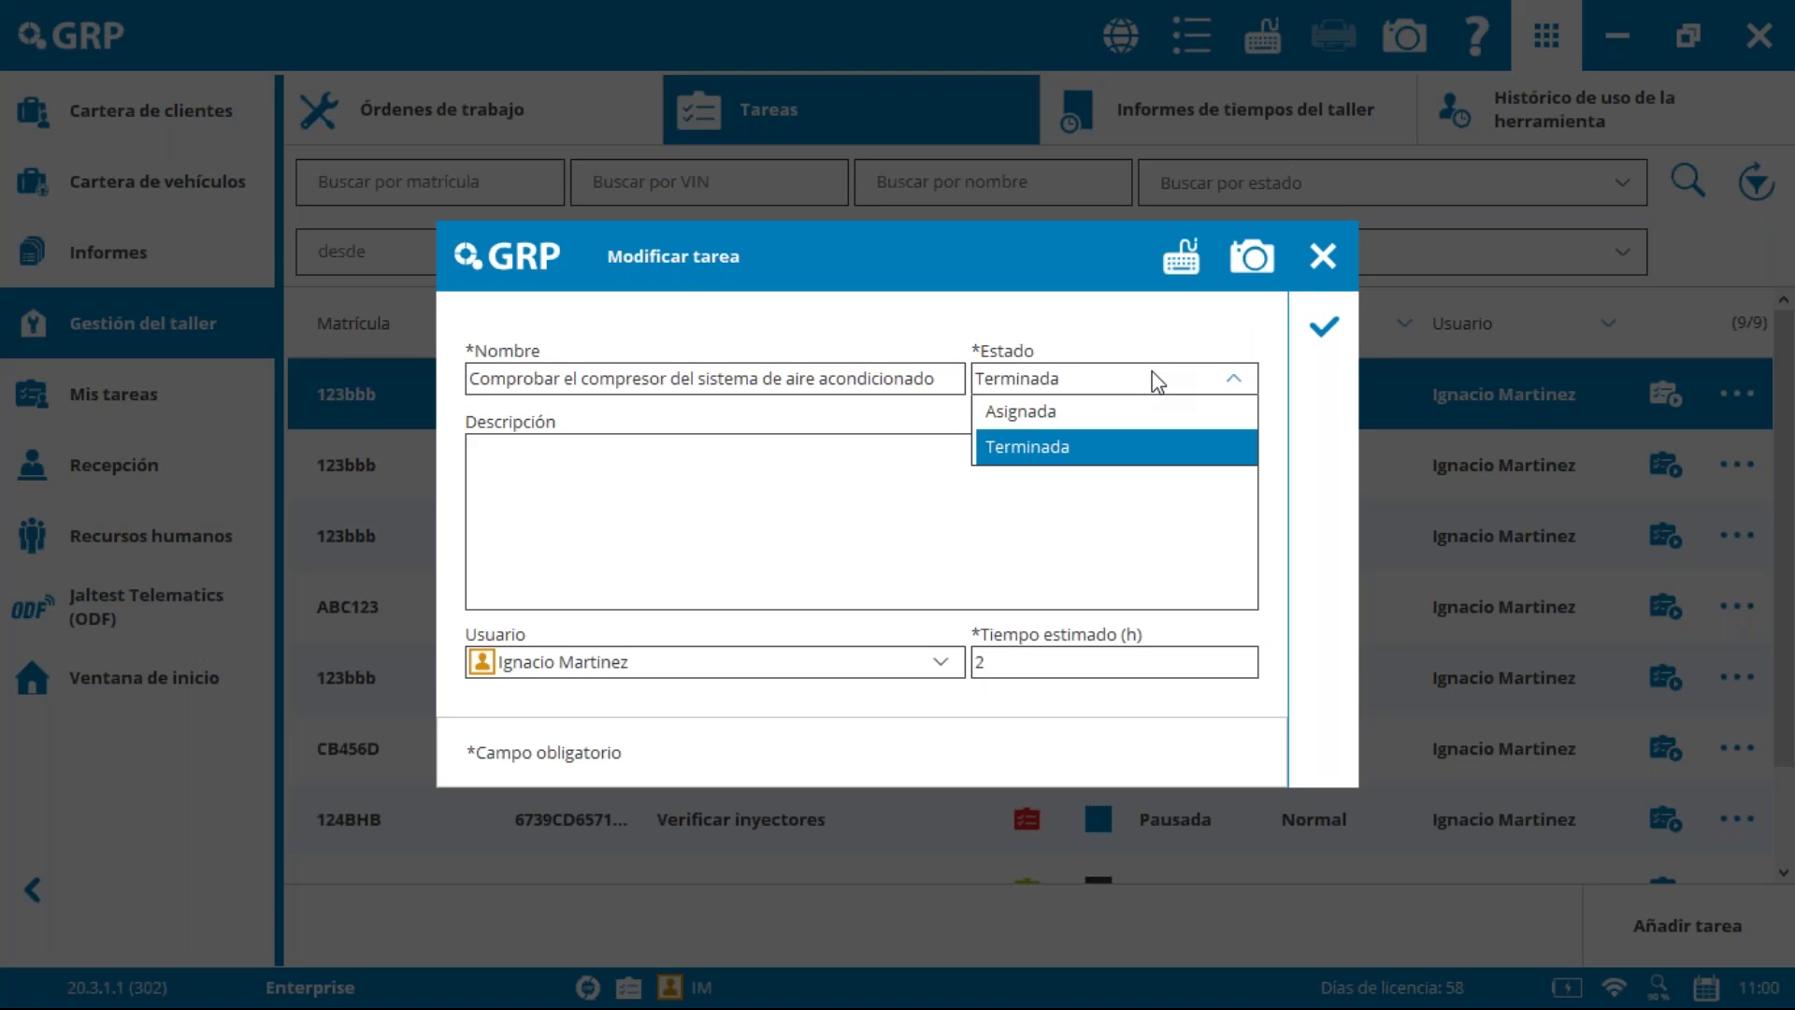
click(1159, 380)
click(1322, 256)
click(451, 108)
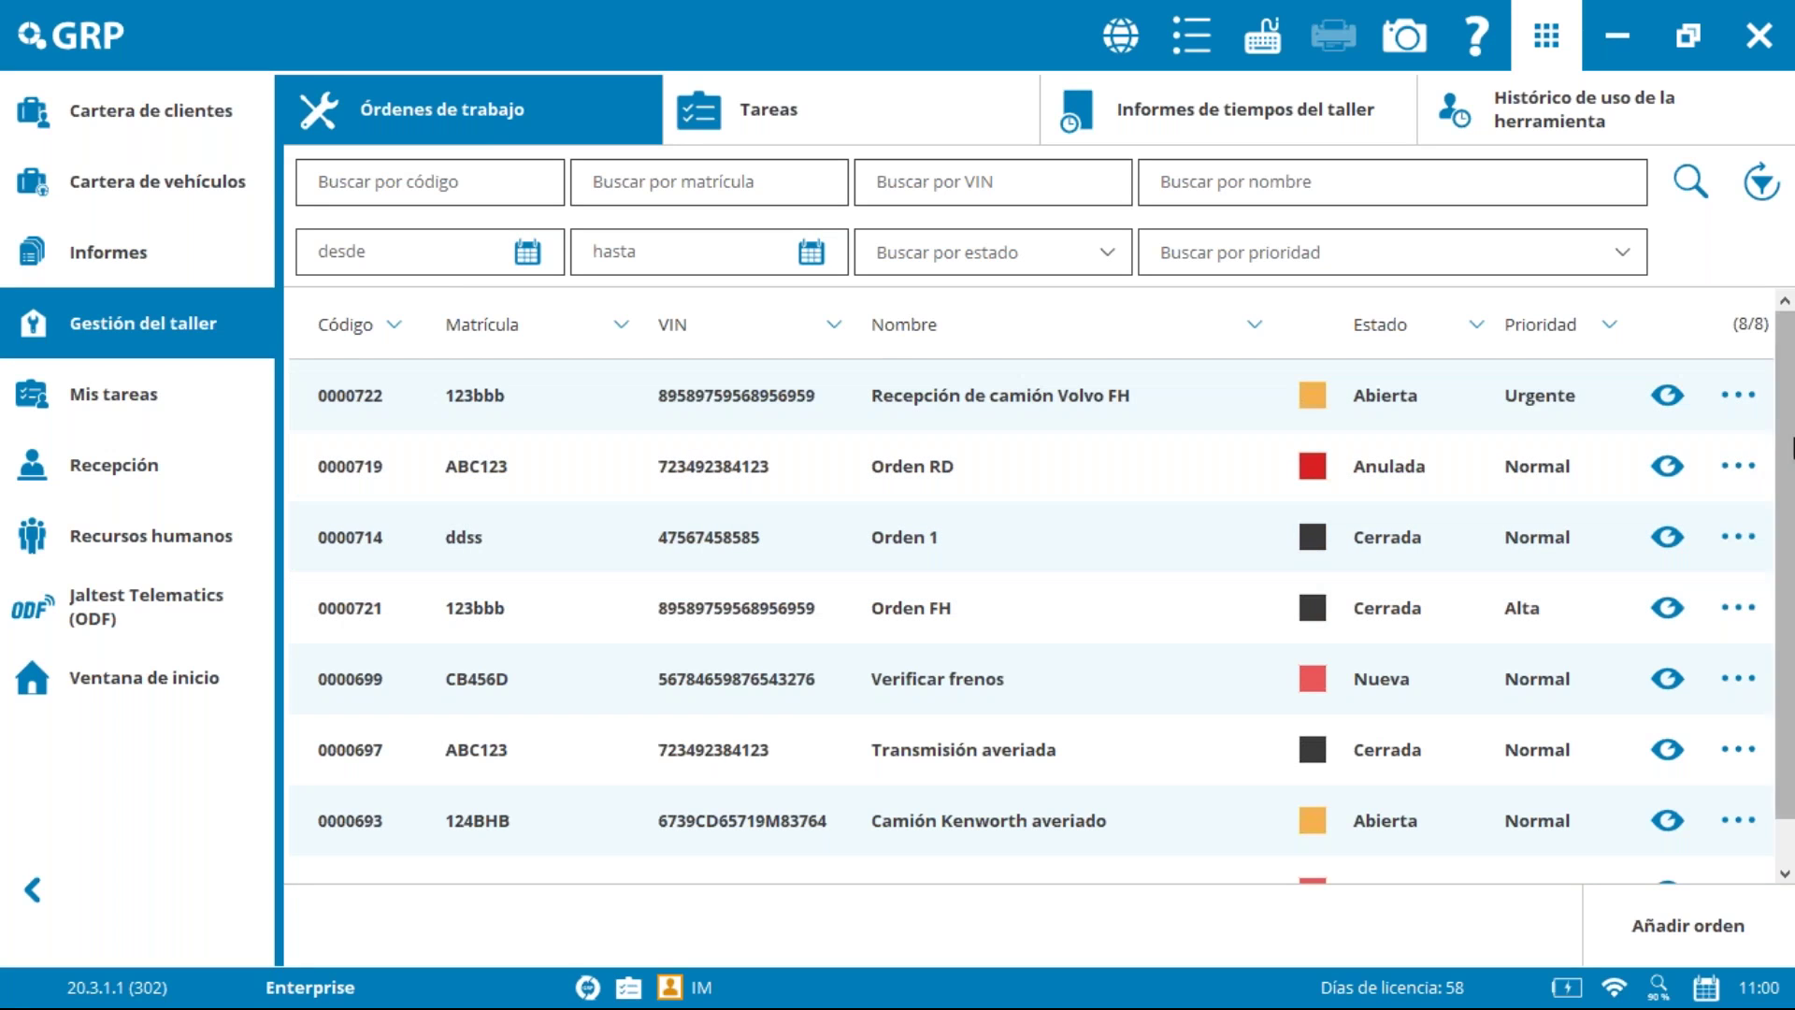
drag(1790, 458, 1790, 566)
scroll(1790, 566, up, 1)
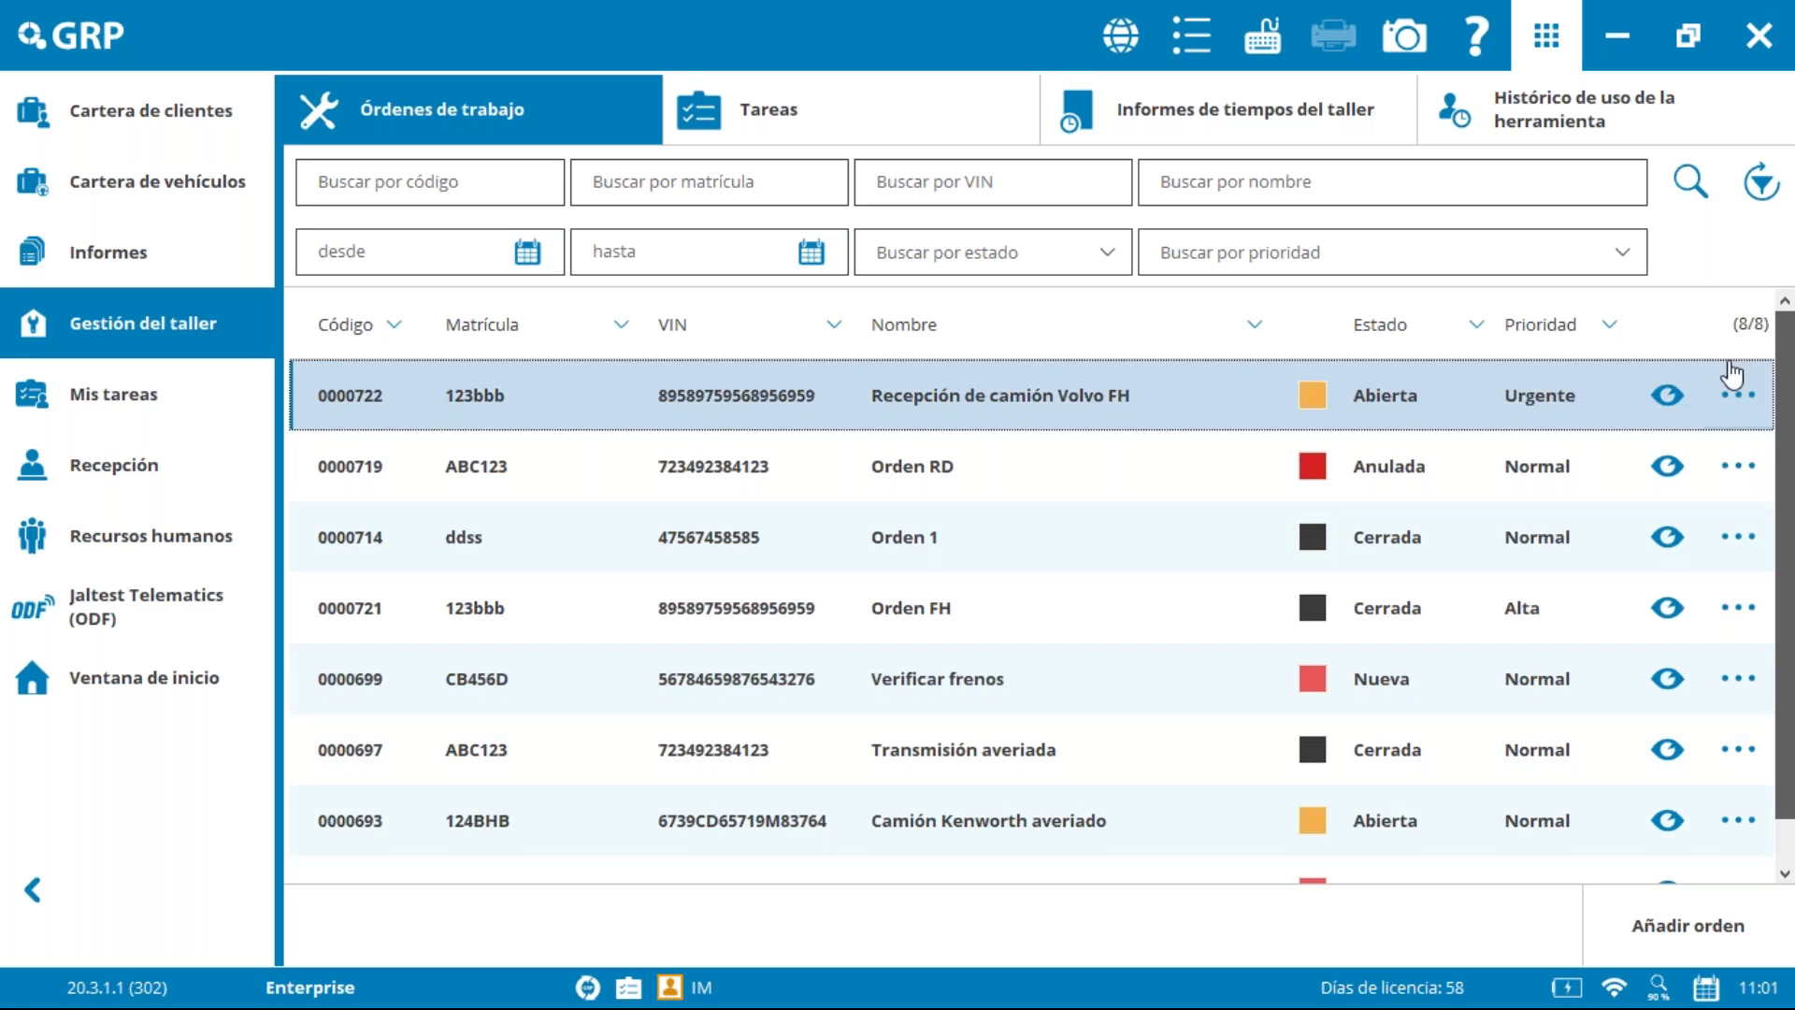
click(1738, 395)
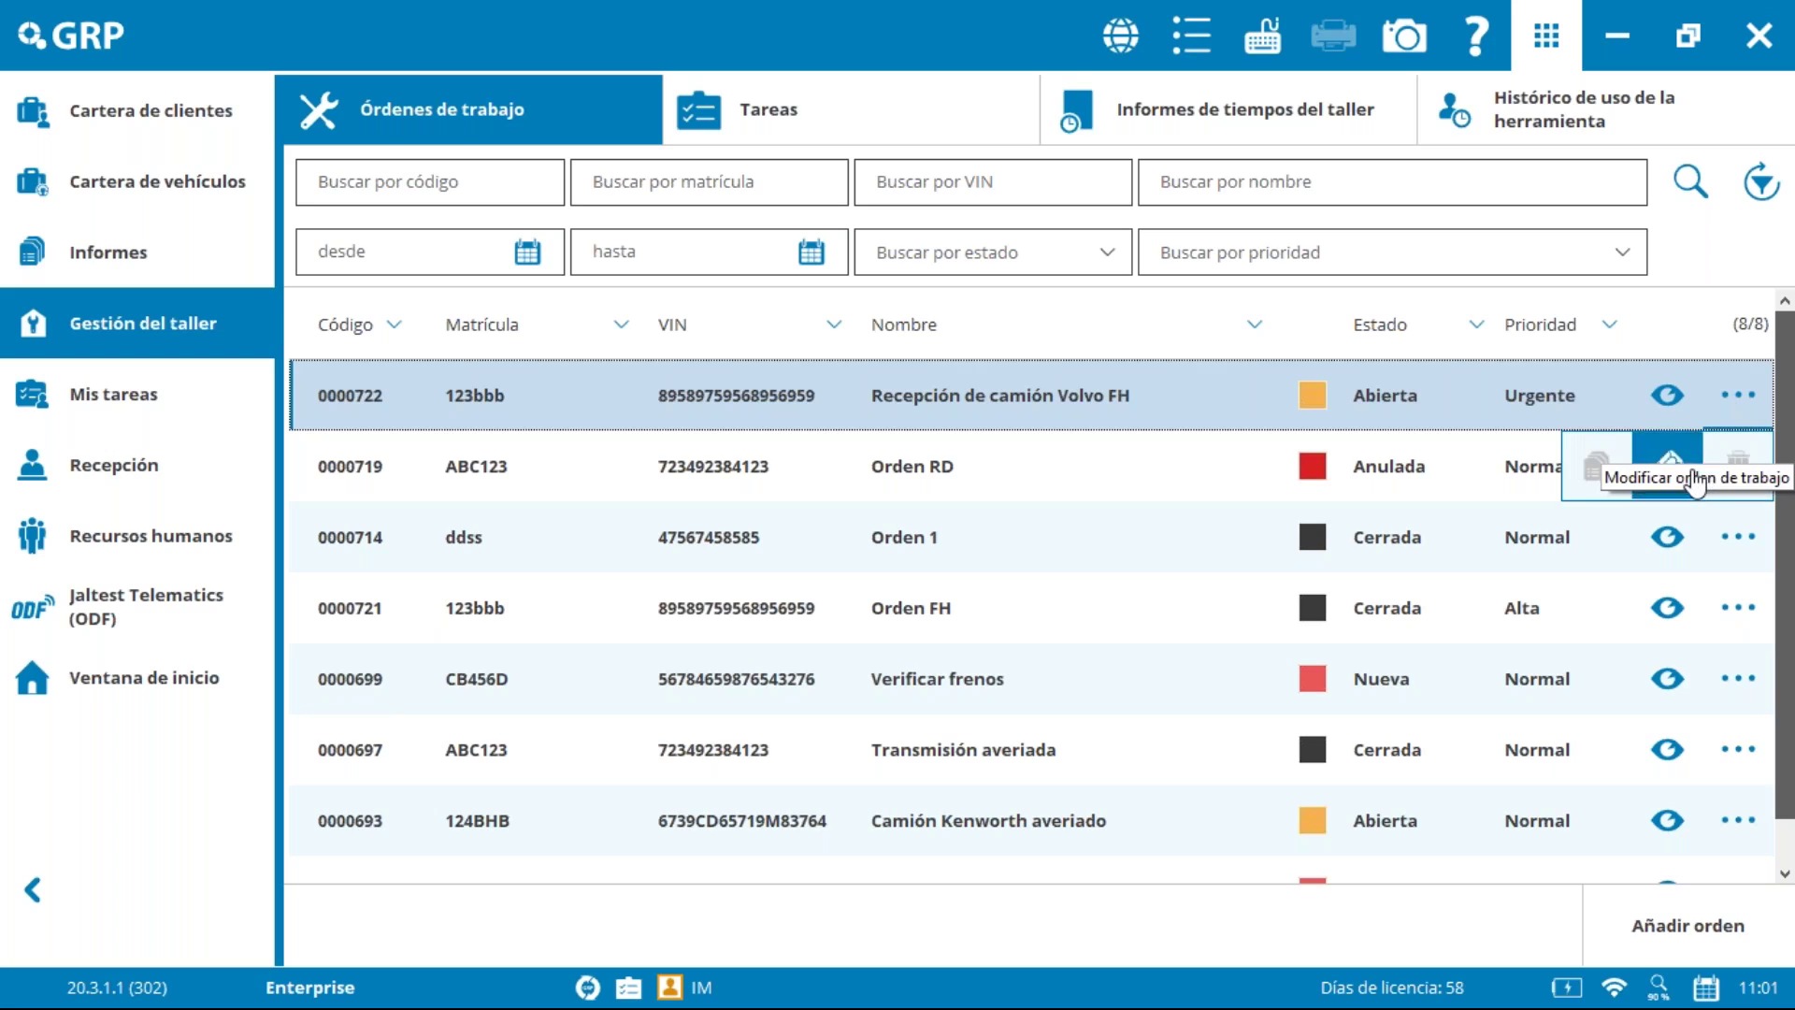
click(1669, 467)
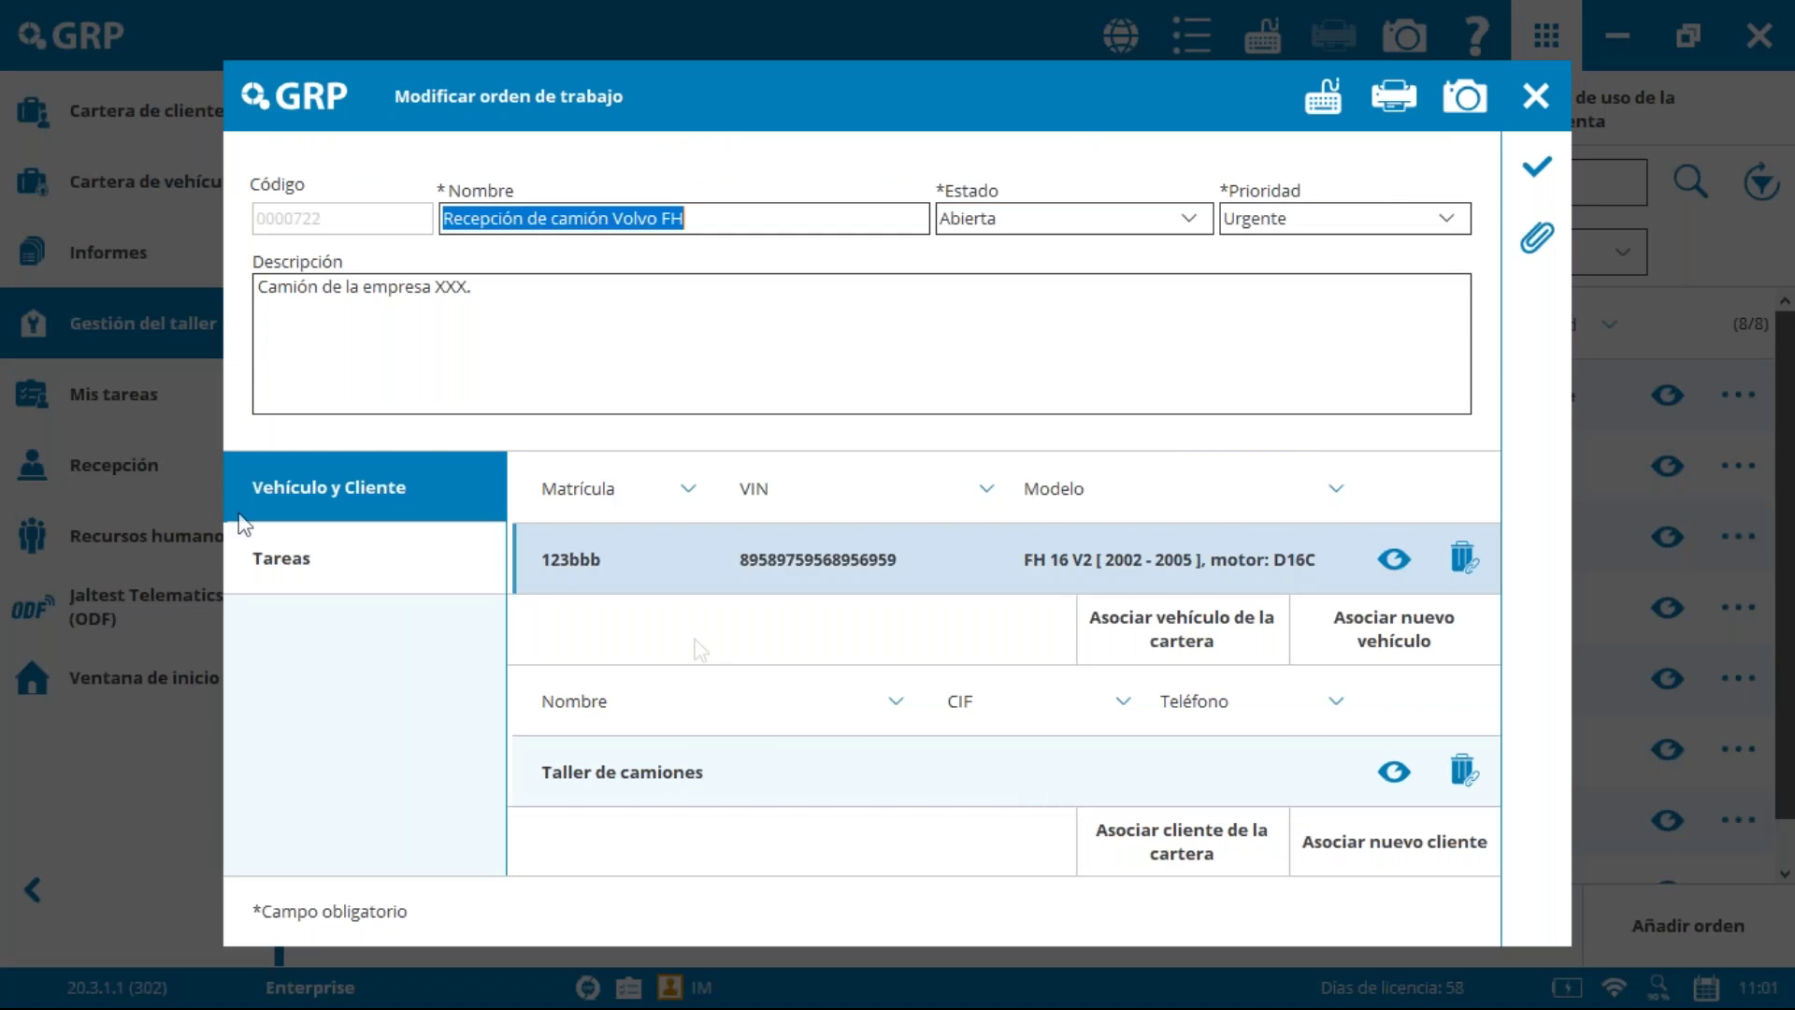
click(337, 569)
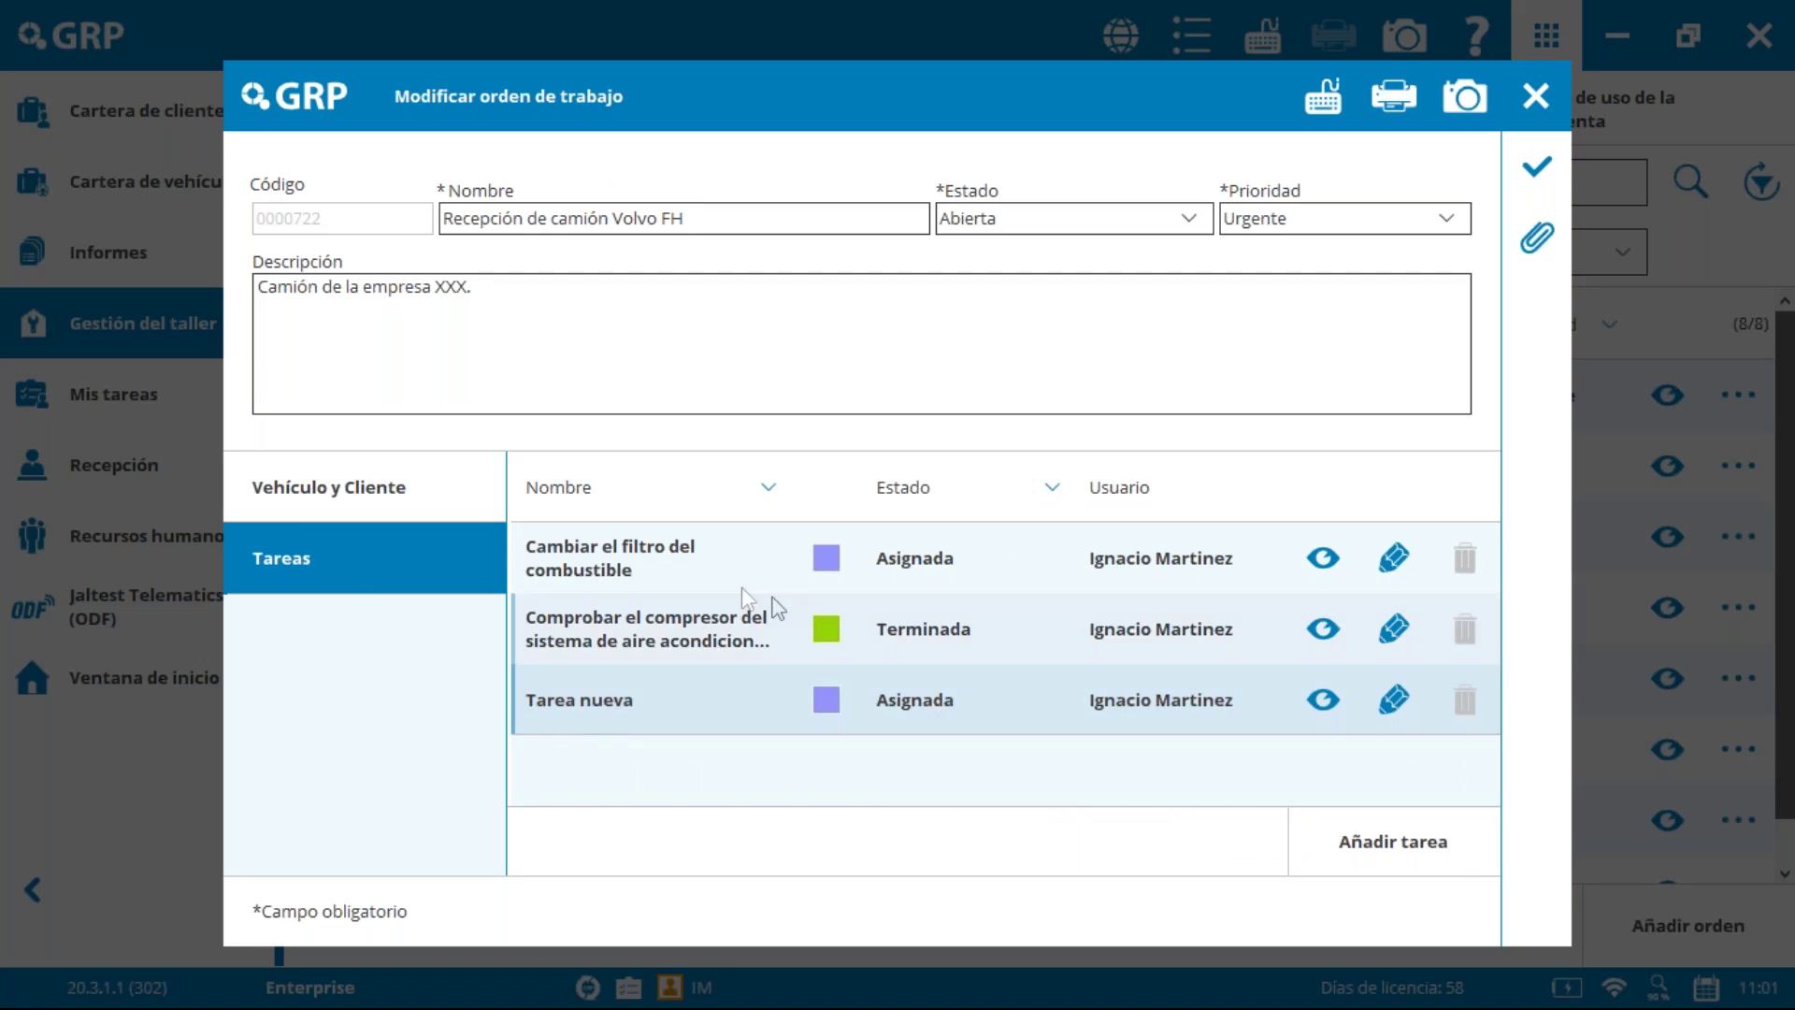
click(797, 543)
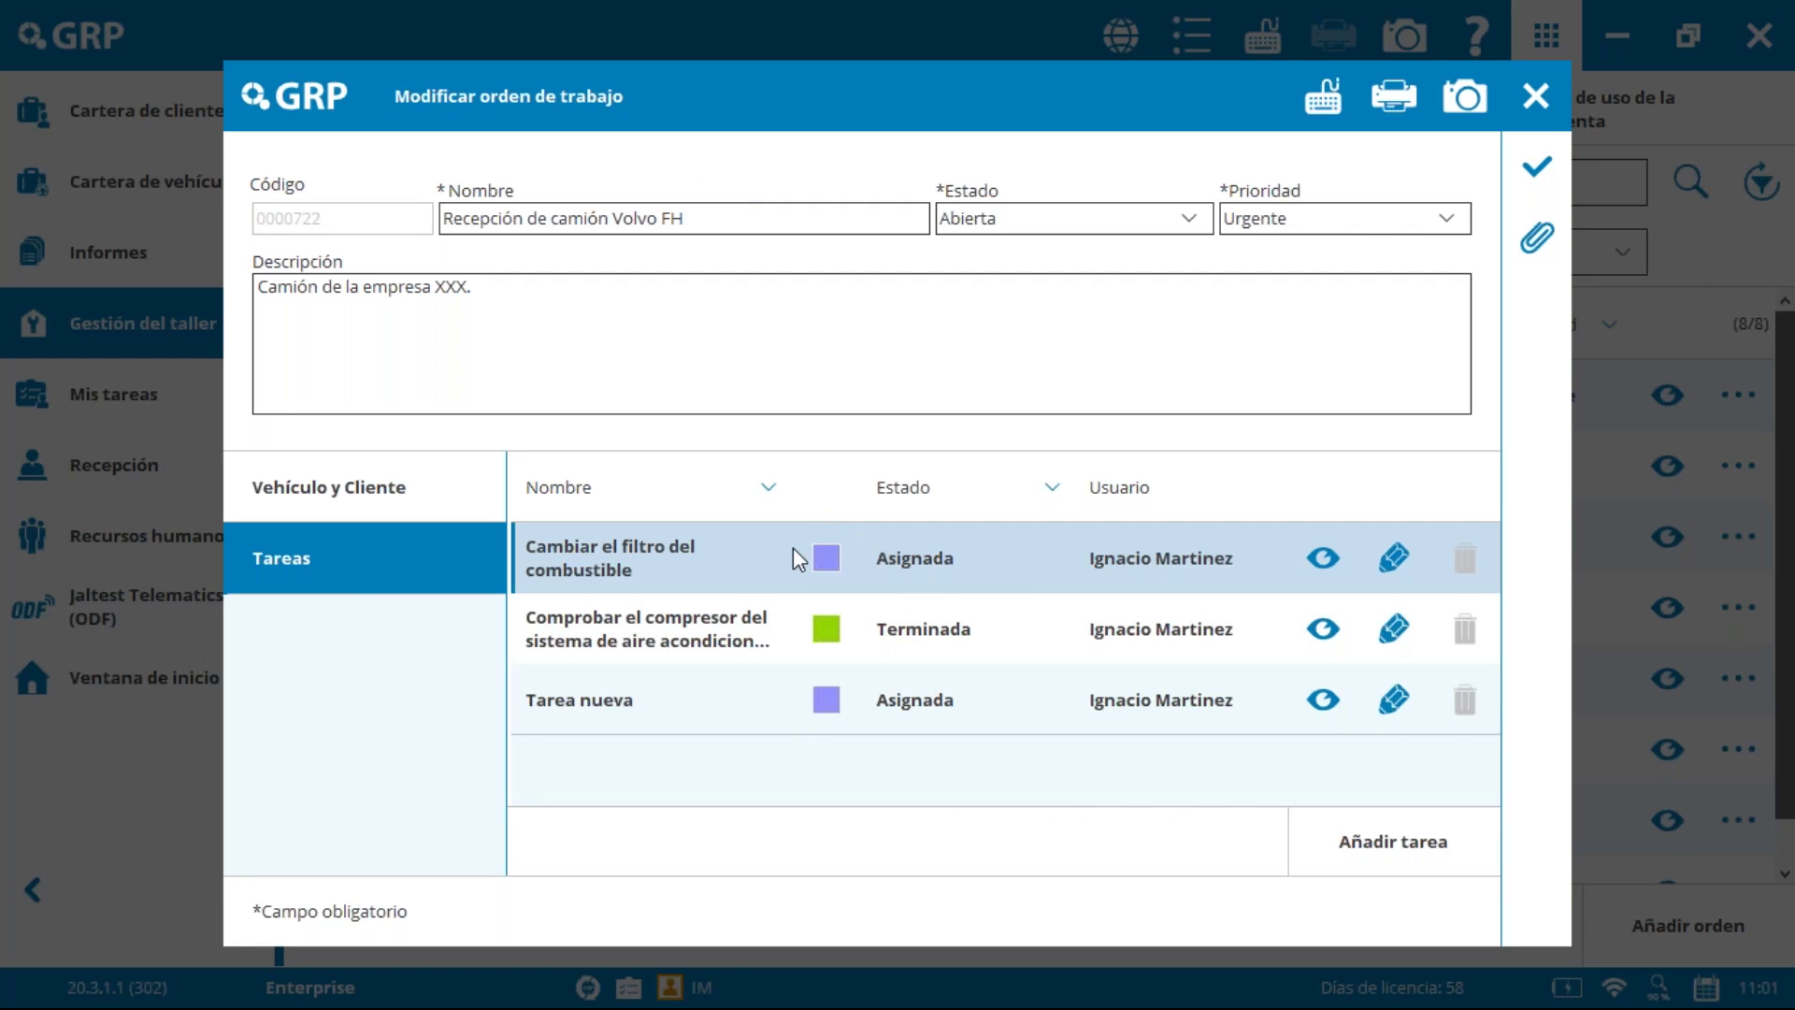
click(1397, 559)
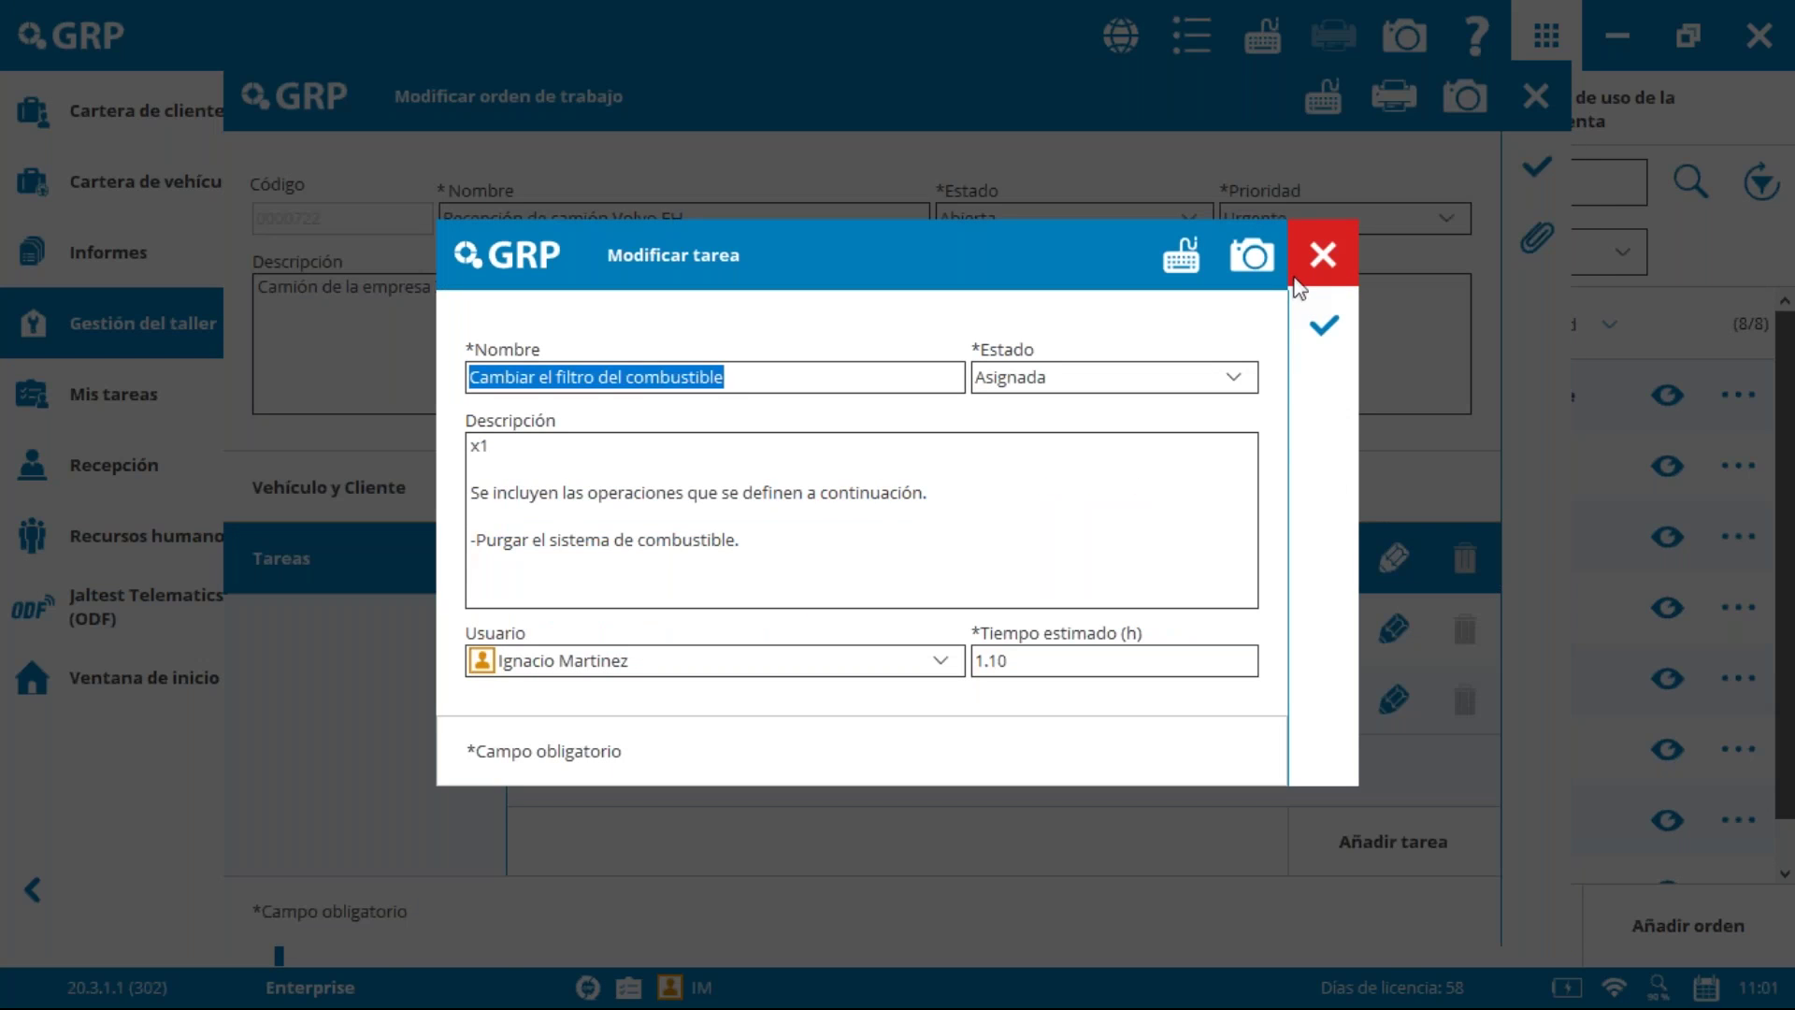
click(1305, 262)
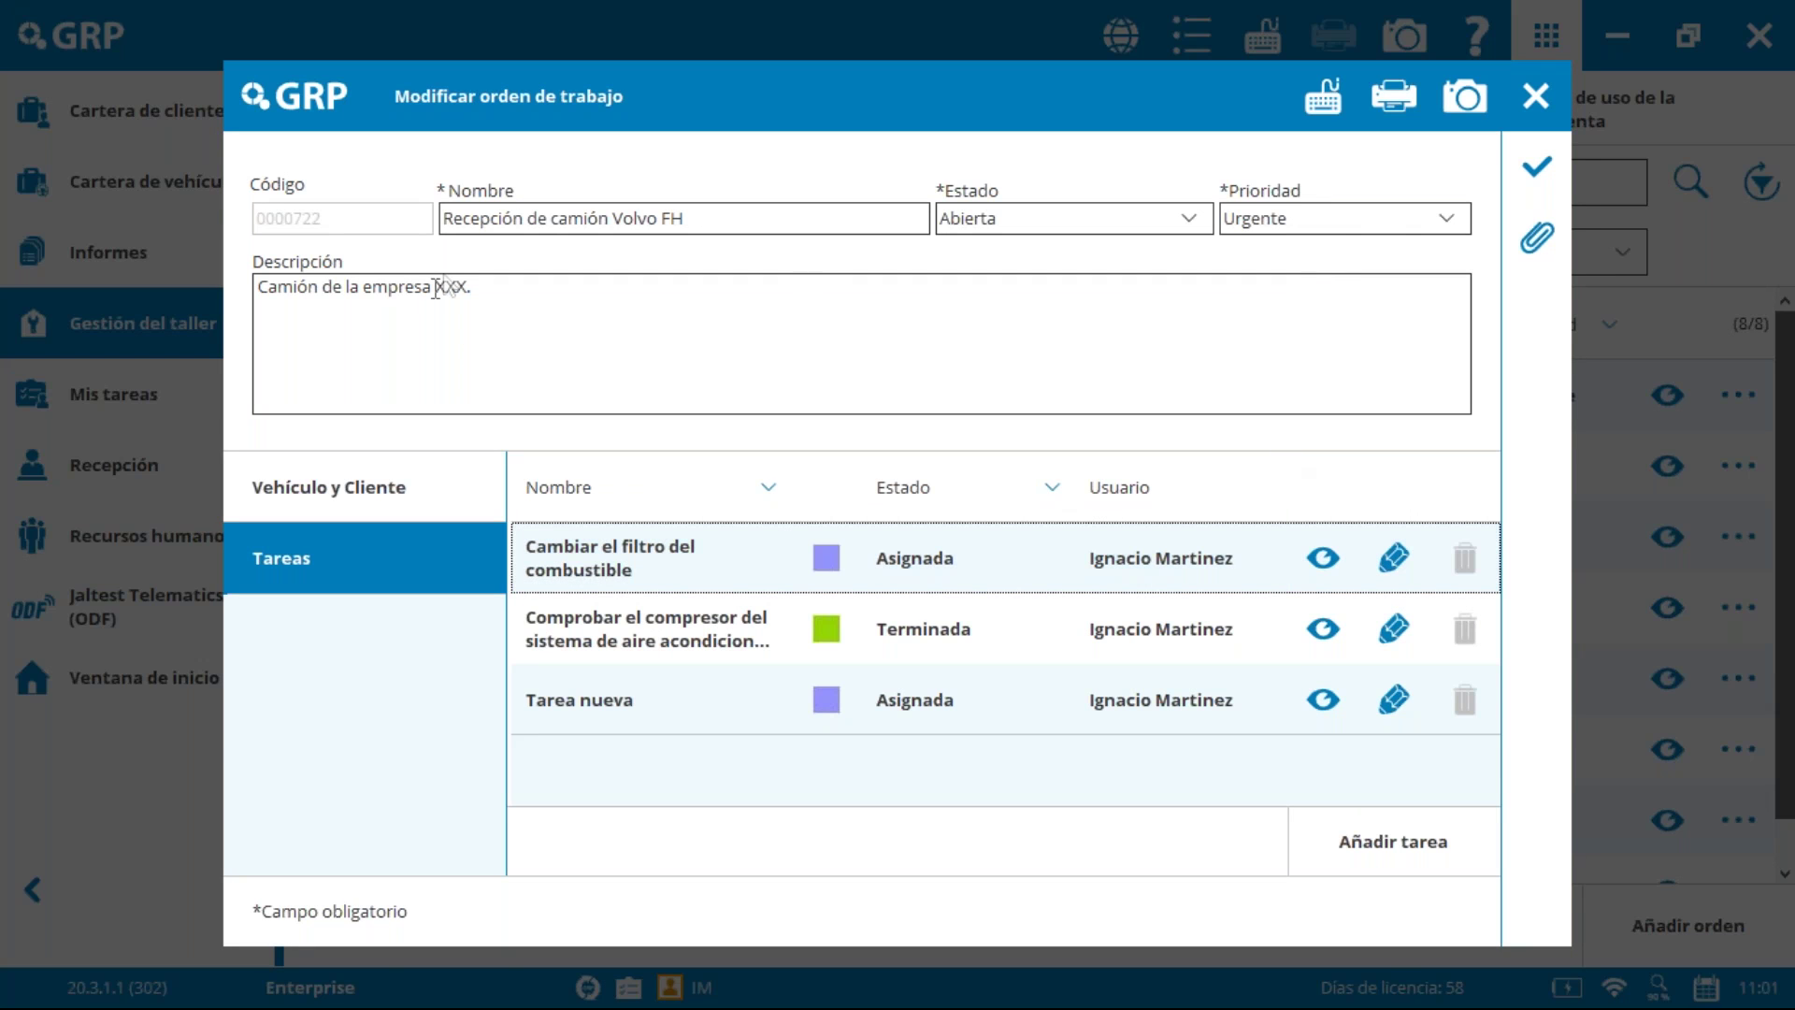
click(1557, 97)
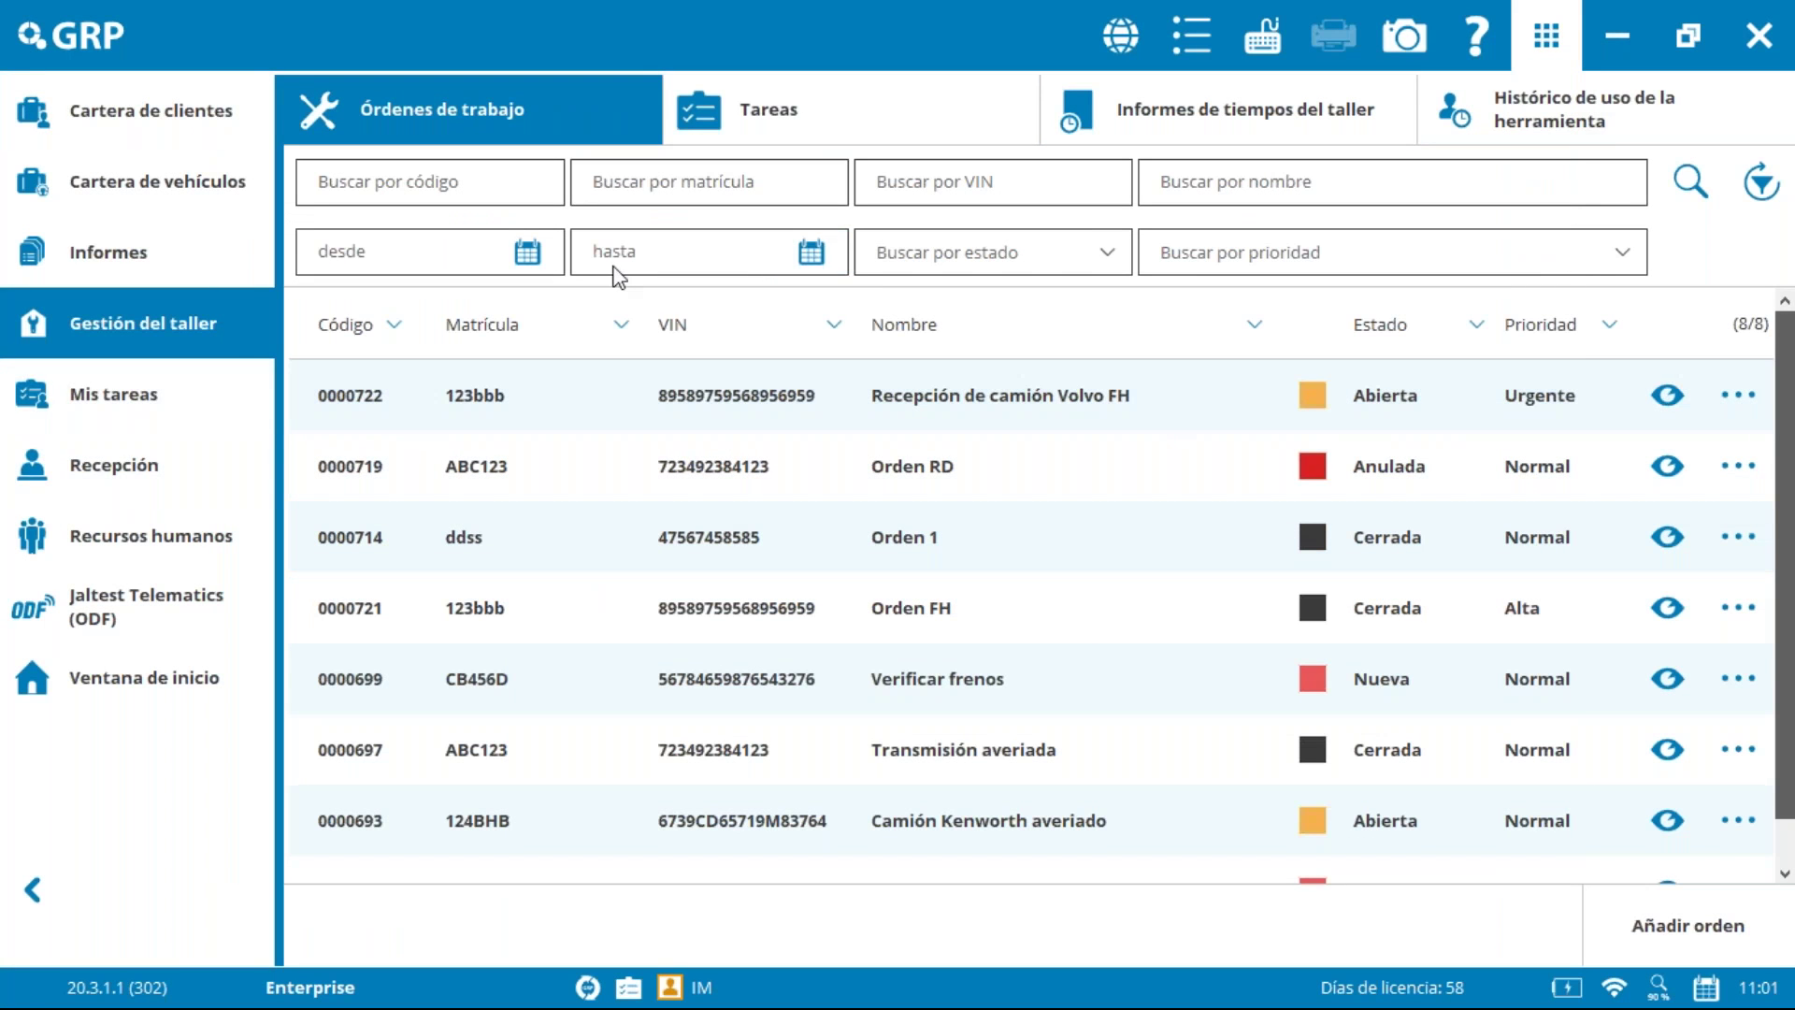
Step: Open Cambiar aceite y filtro de aceite del motor in Modificar tarea (Cerrada, 0.90 h estimated)
click(838, 141)
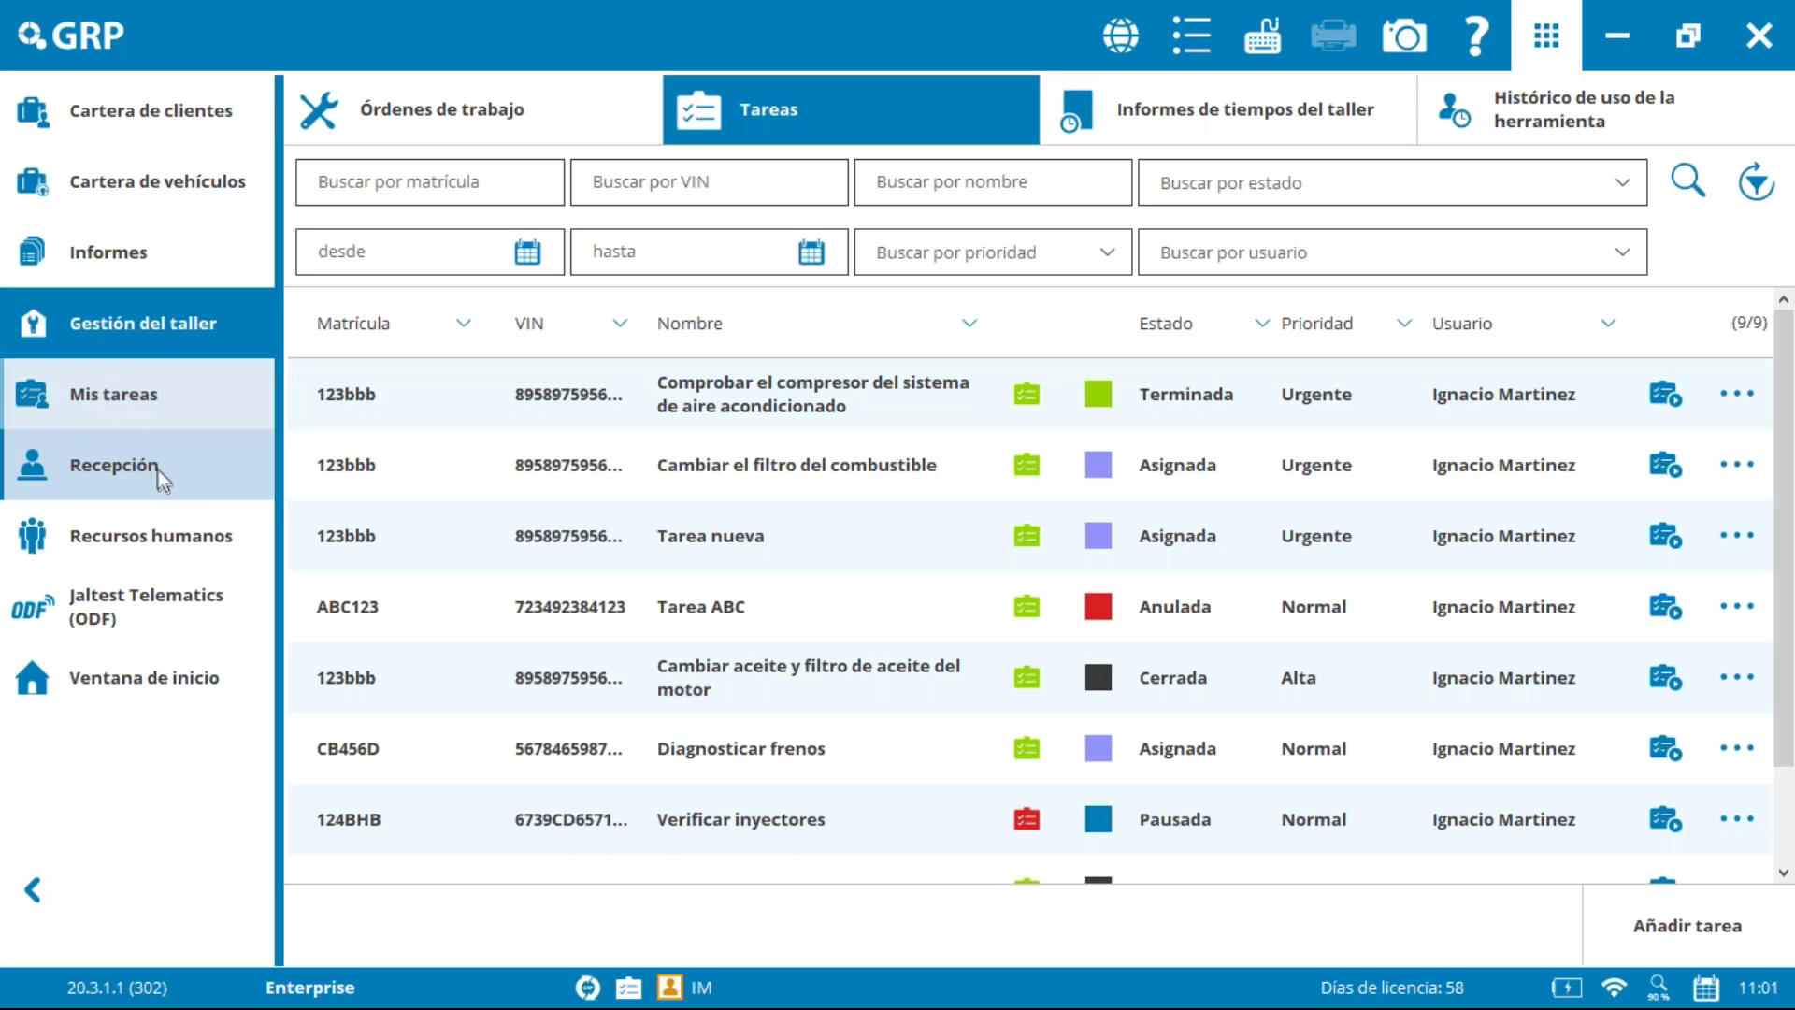
click(134, 385)
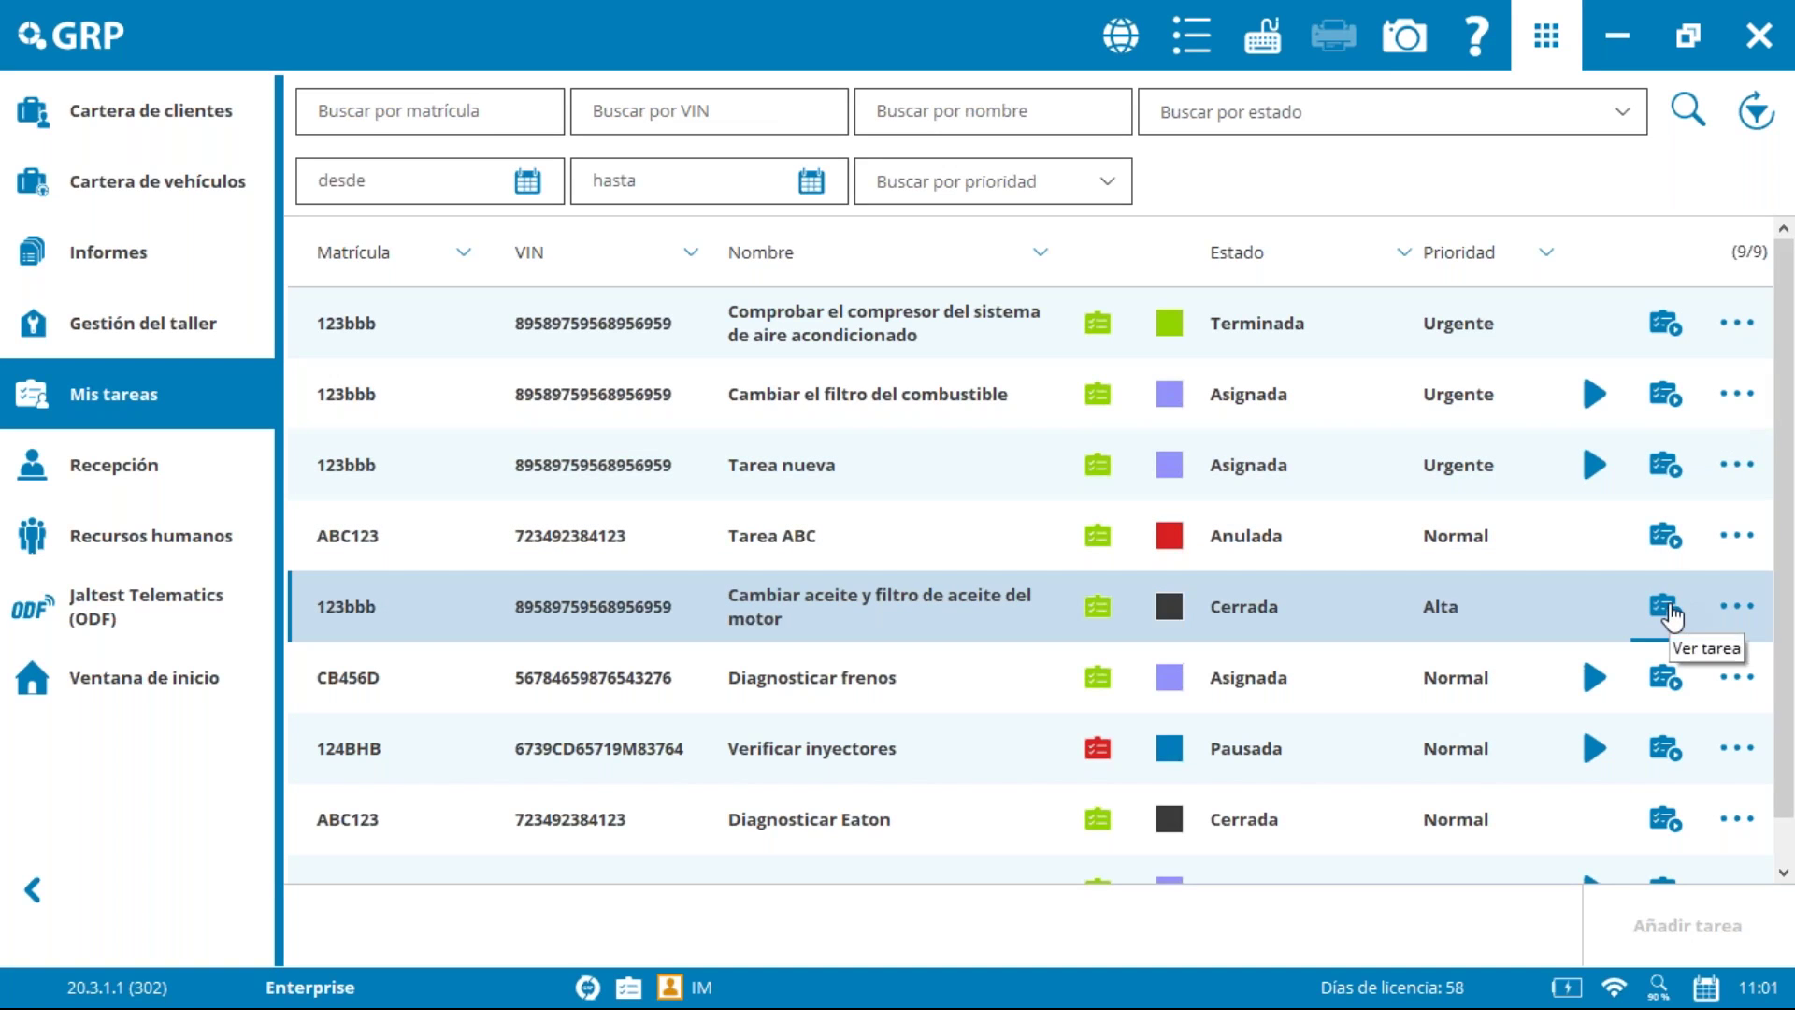
click(145, 327)
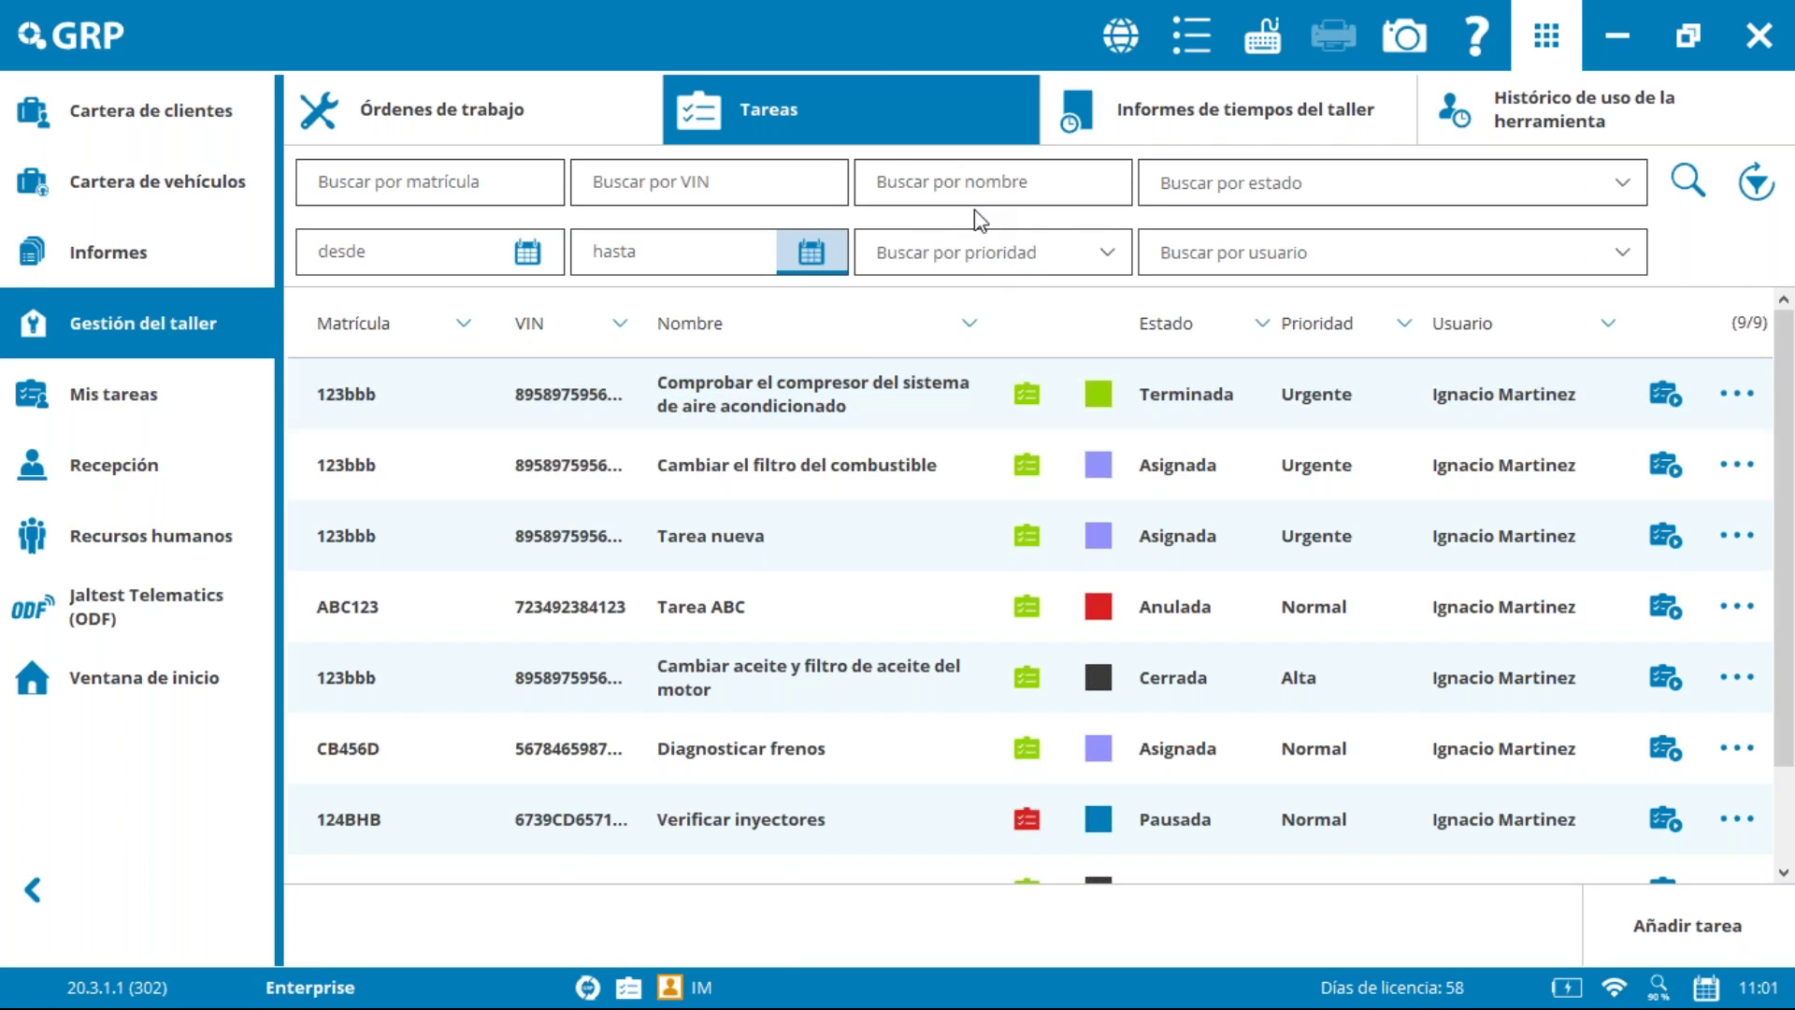
click(1737, 677)
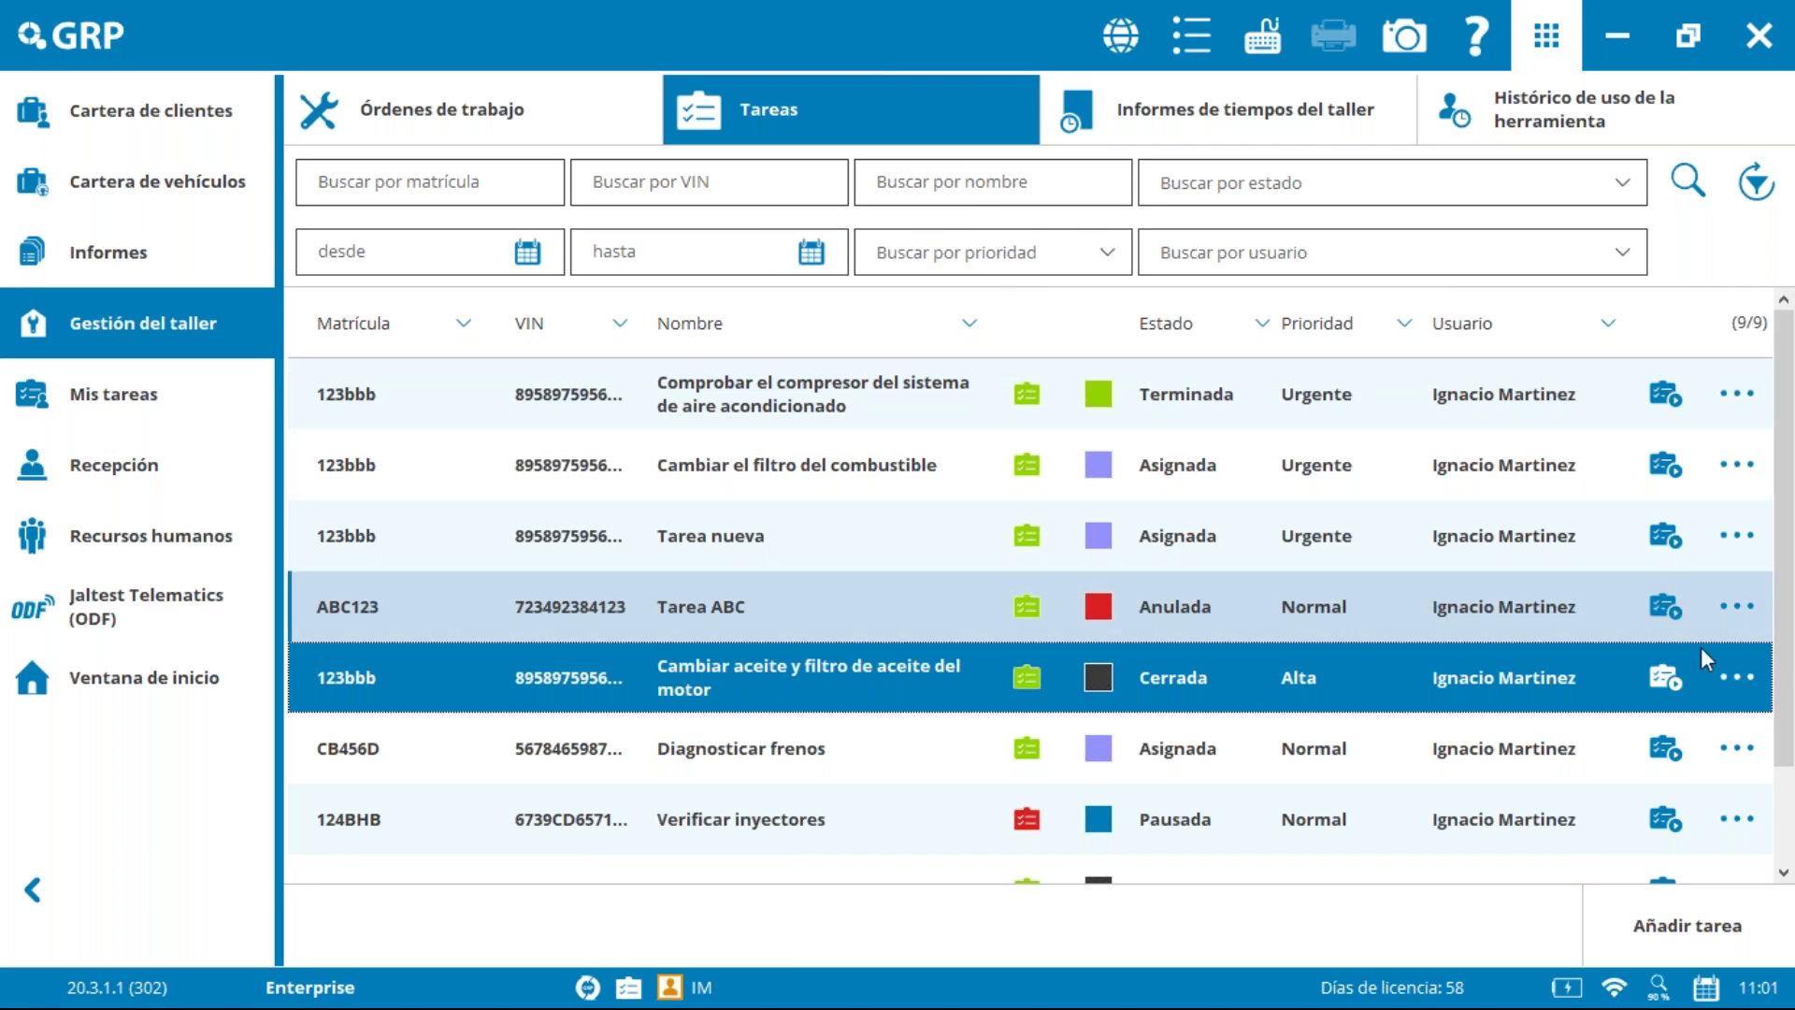
click(1744, 684)
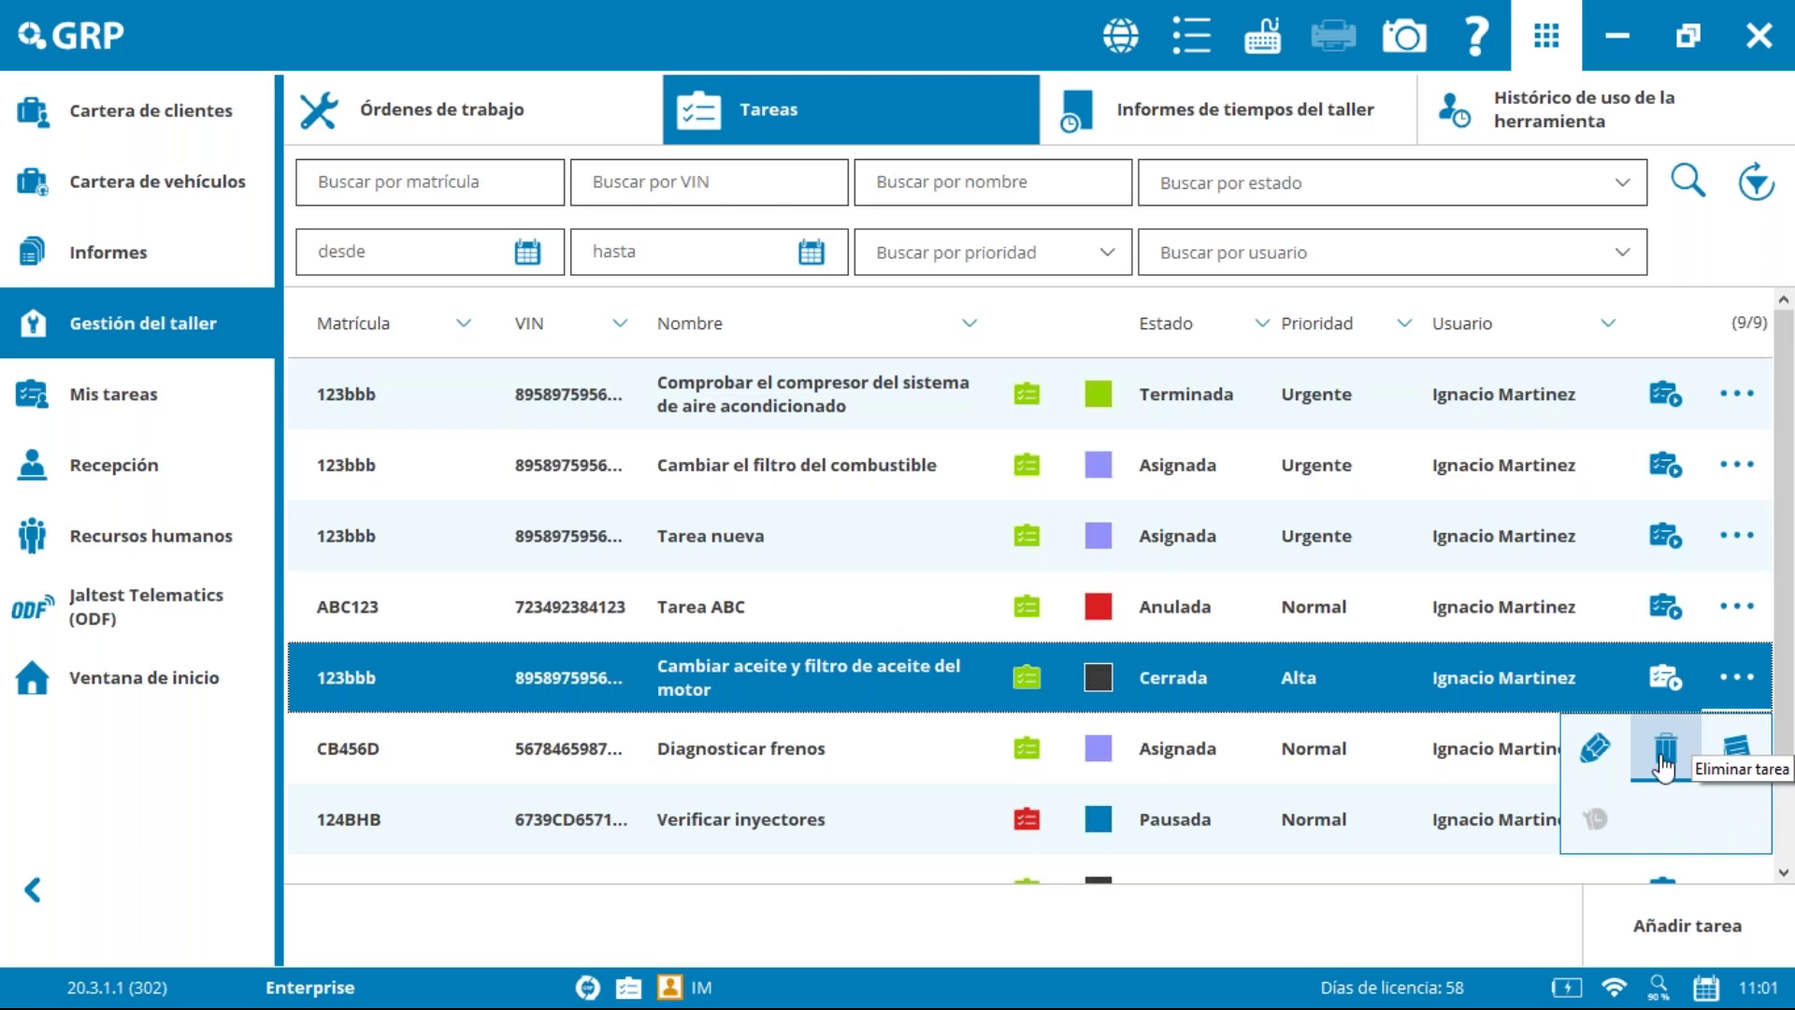
click(1594, 746)
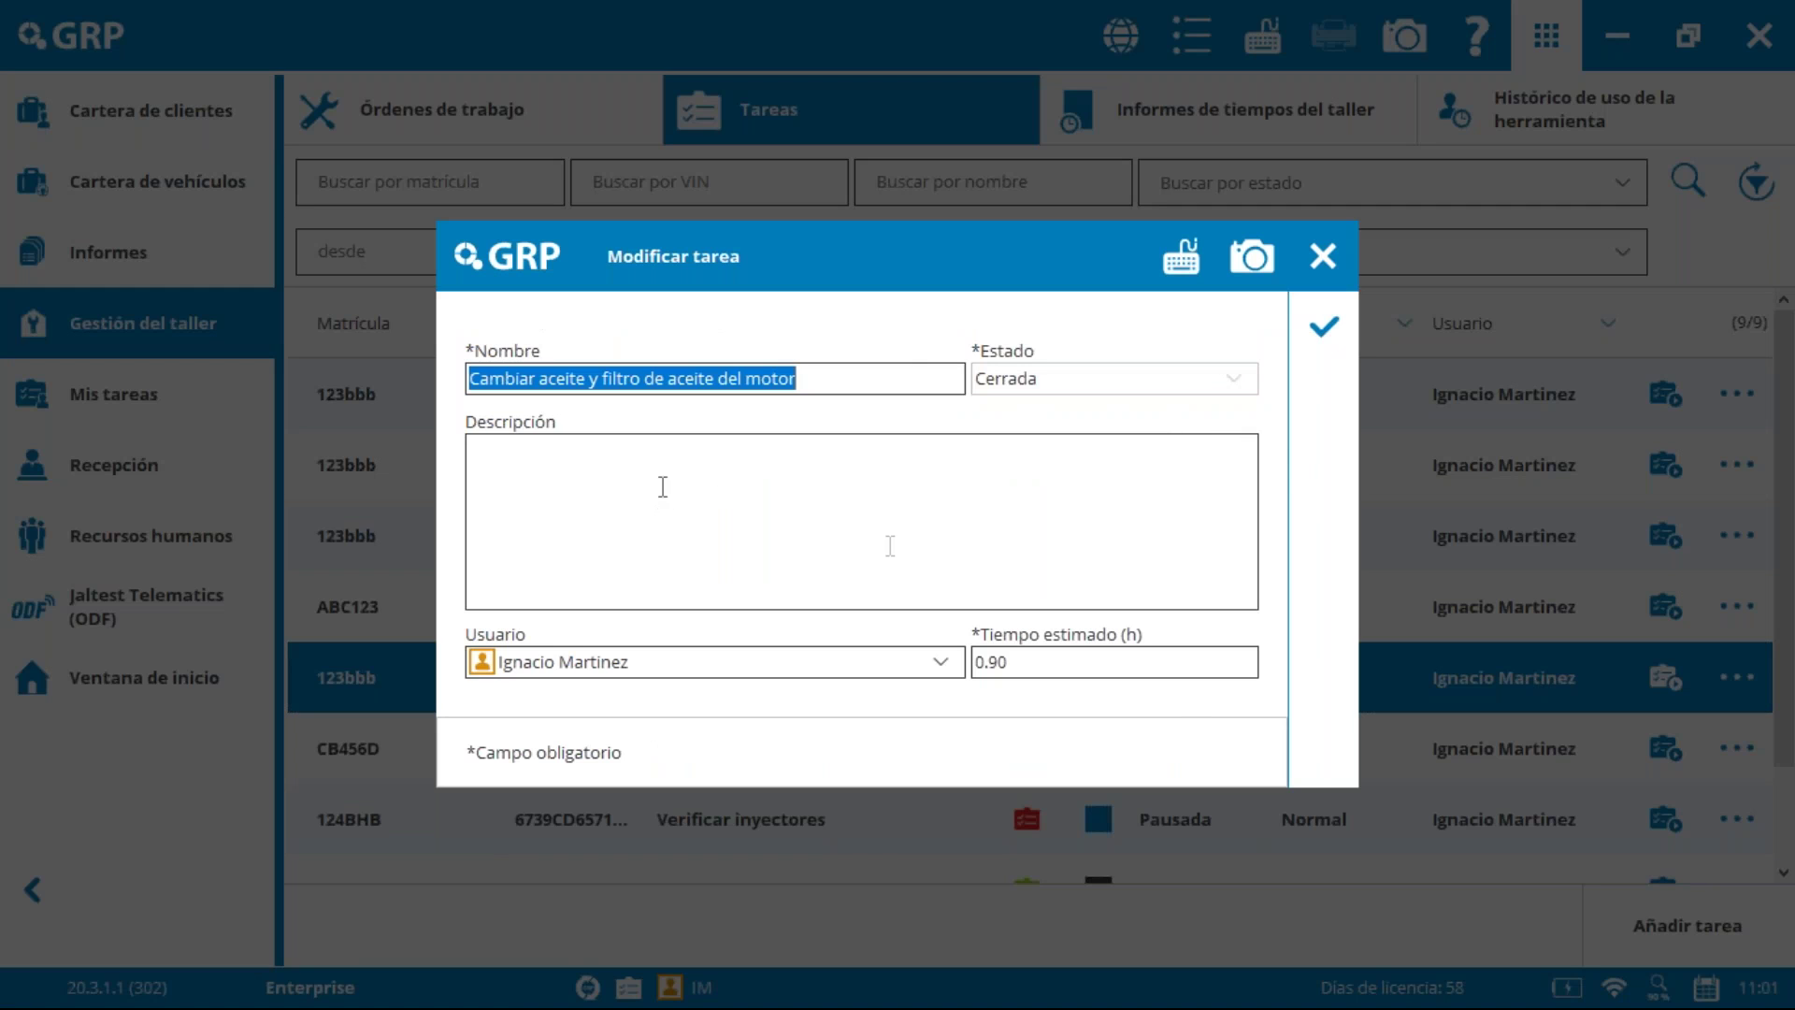
Step: Change the oil-change task's Tiempo estimado value and save the task
click(1151, 664)
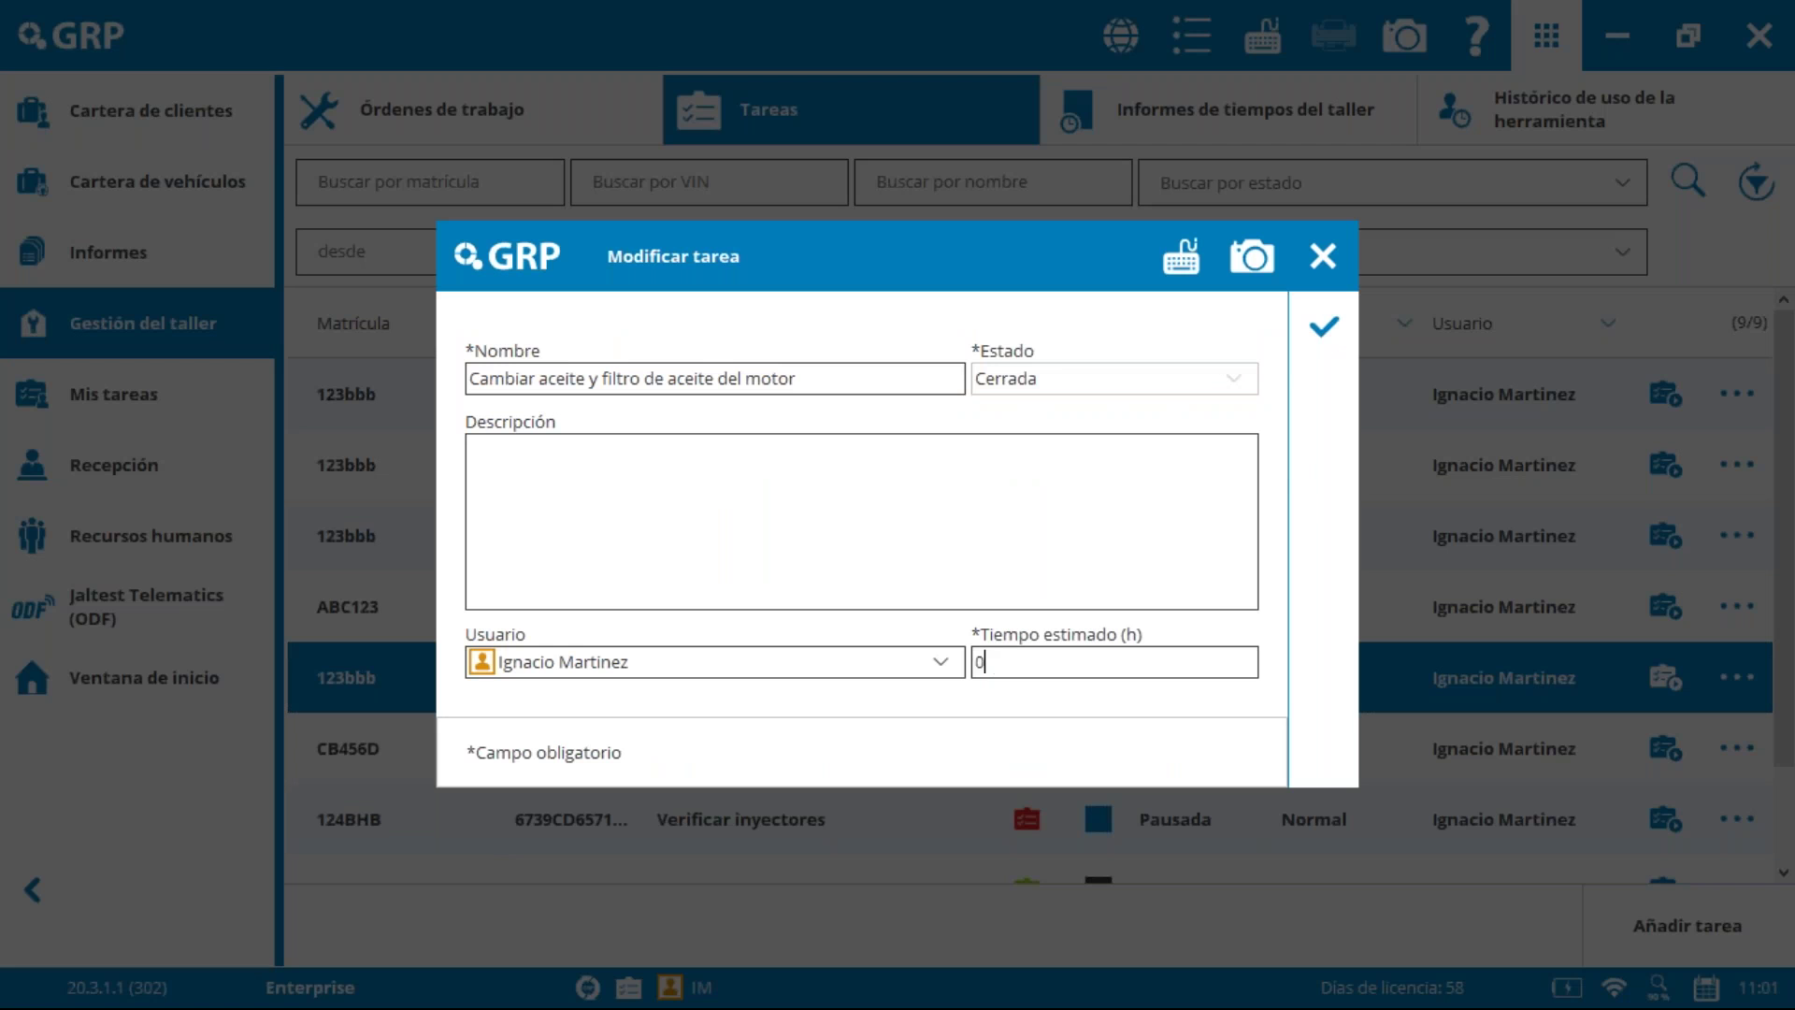
click(1323, 326)
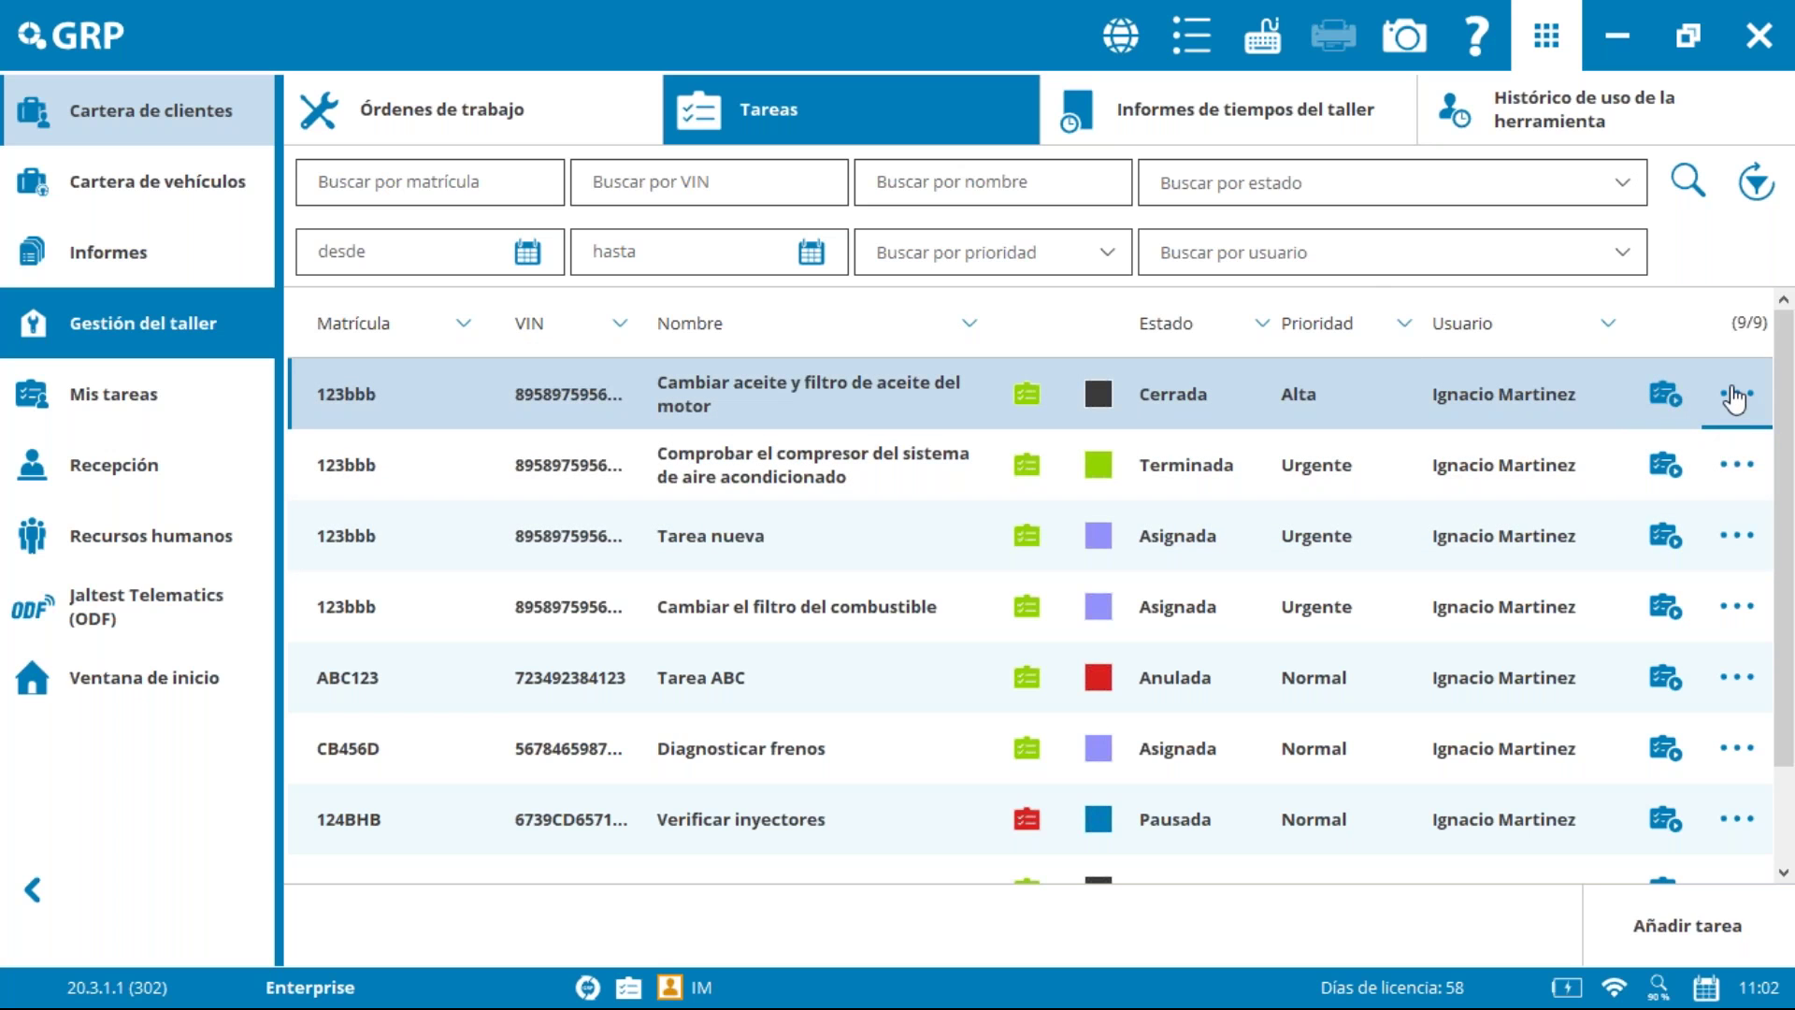
Step: View and close the top task's details and its options menu
click(1664, 391)
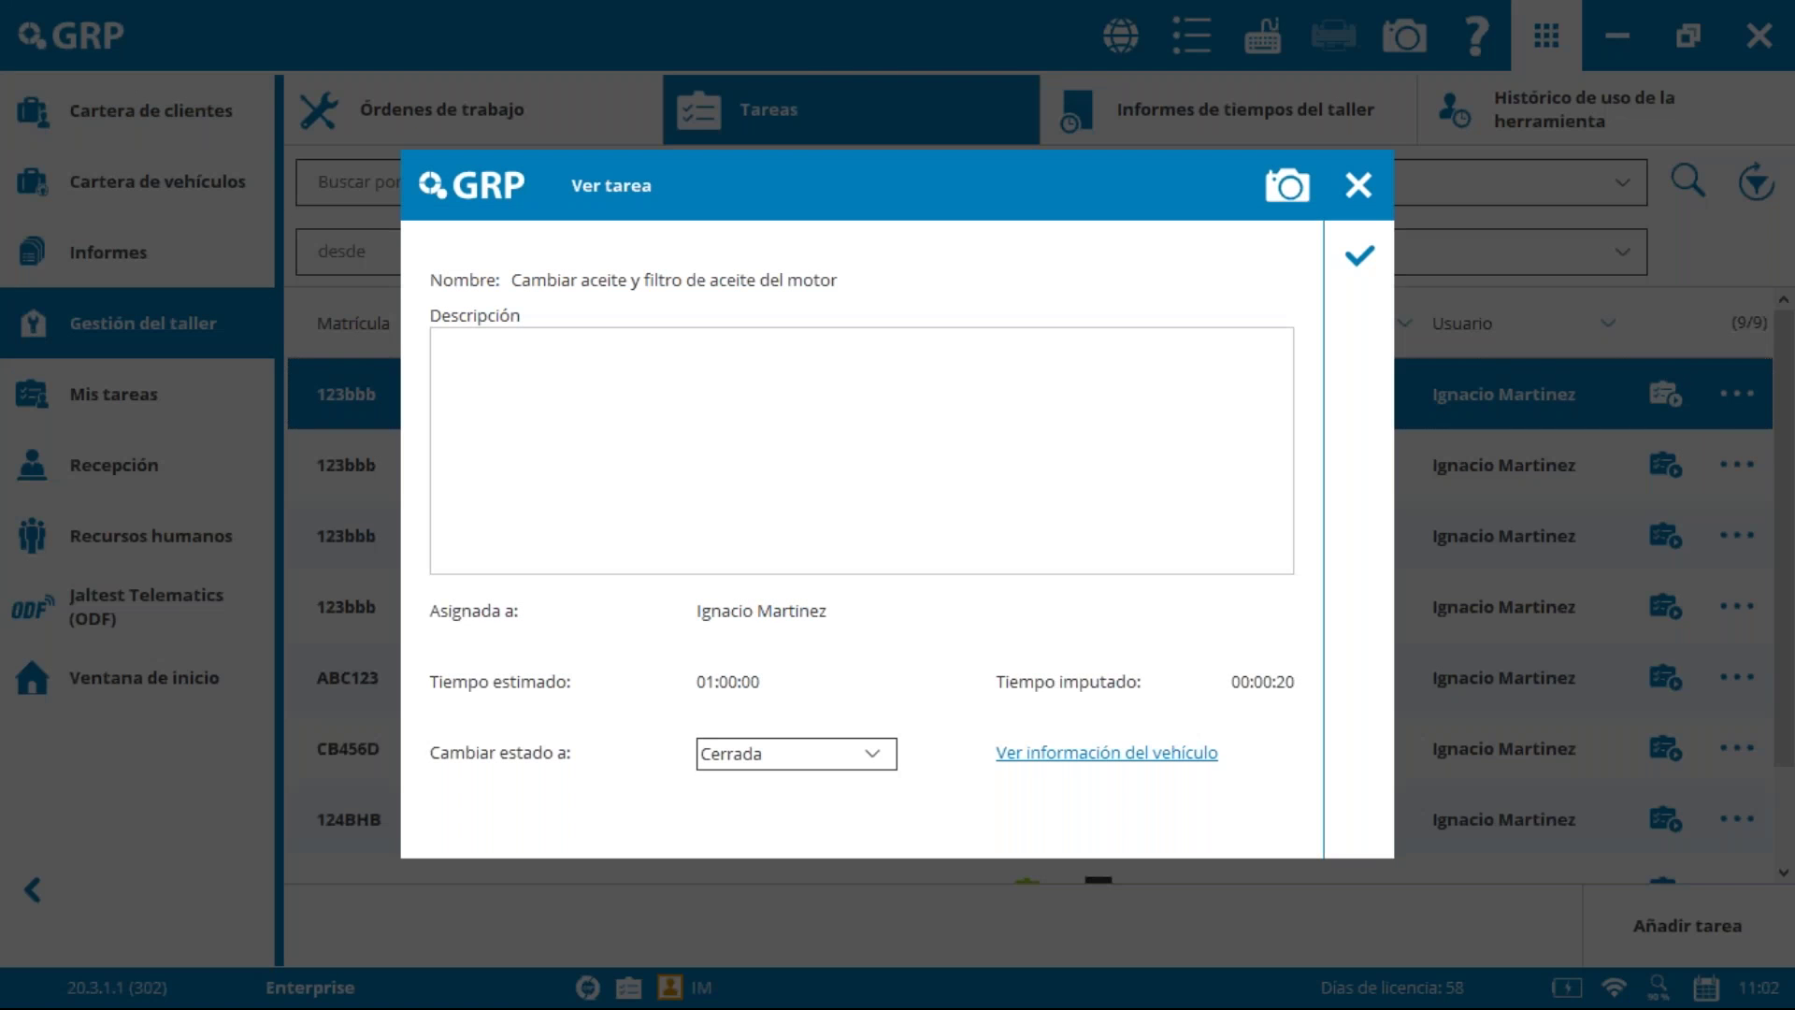
click(1356, 186)
click(1749, 399)
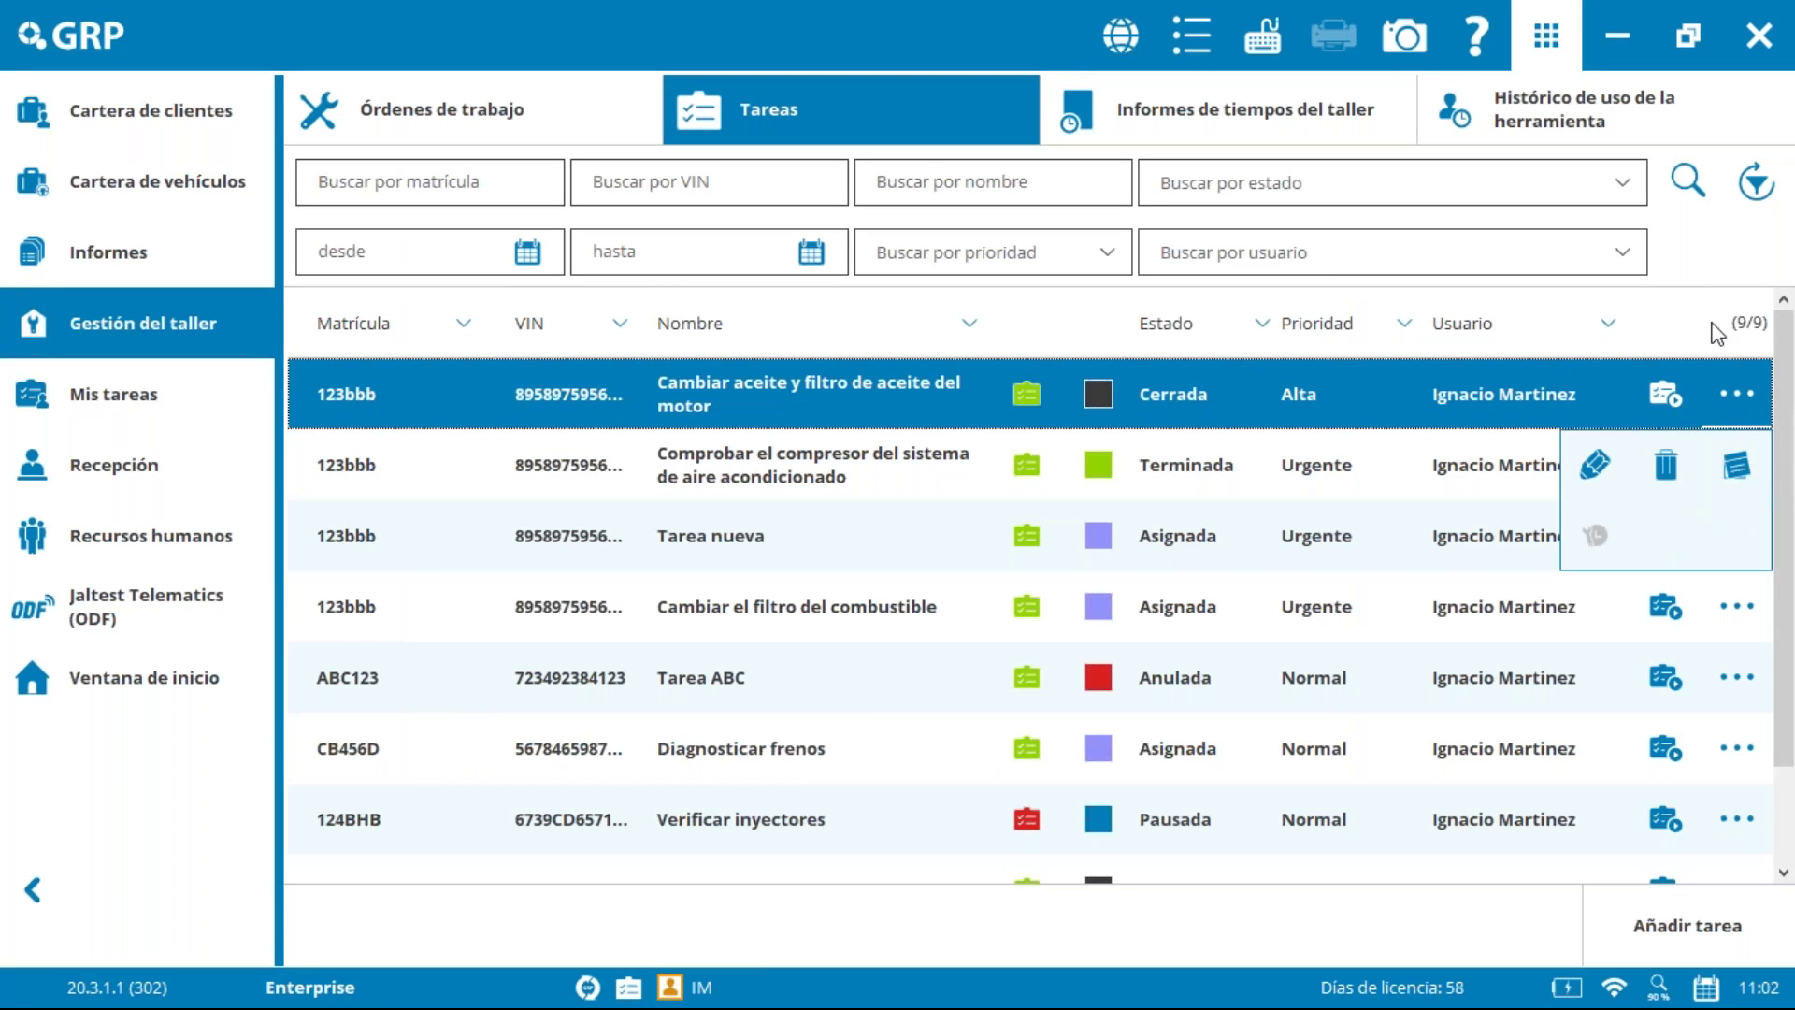
click(1704, 217)
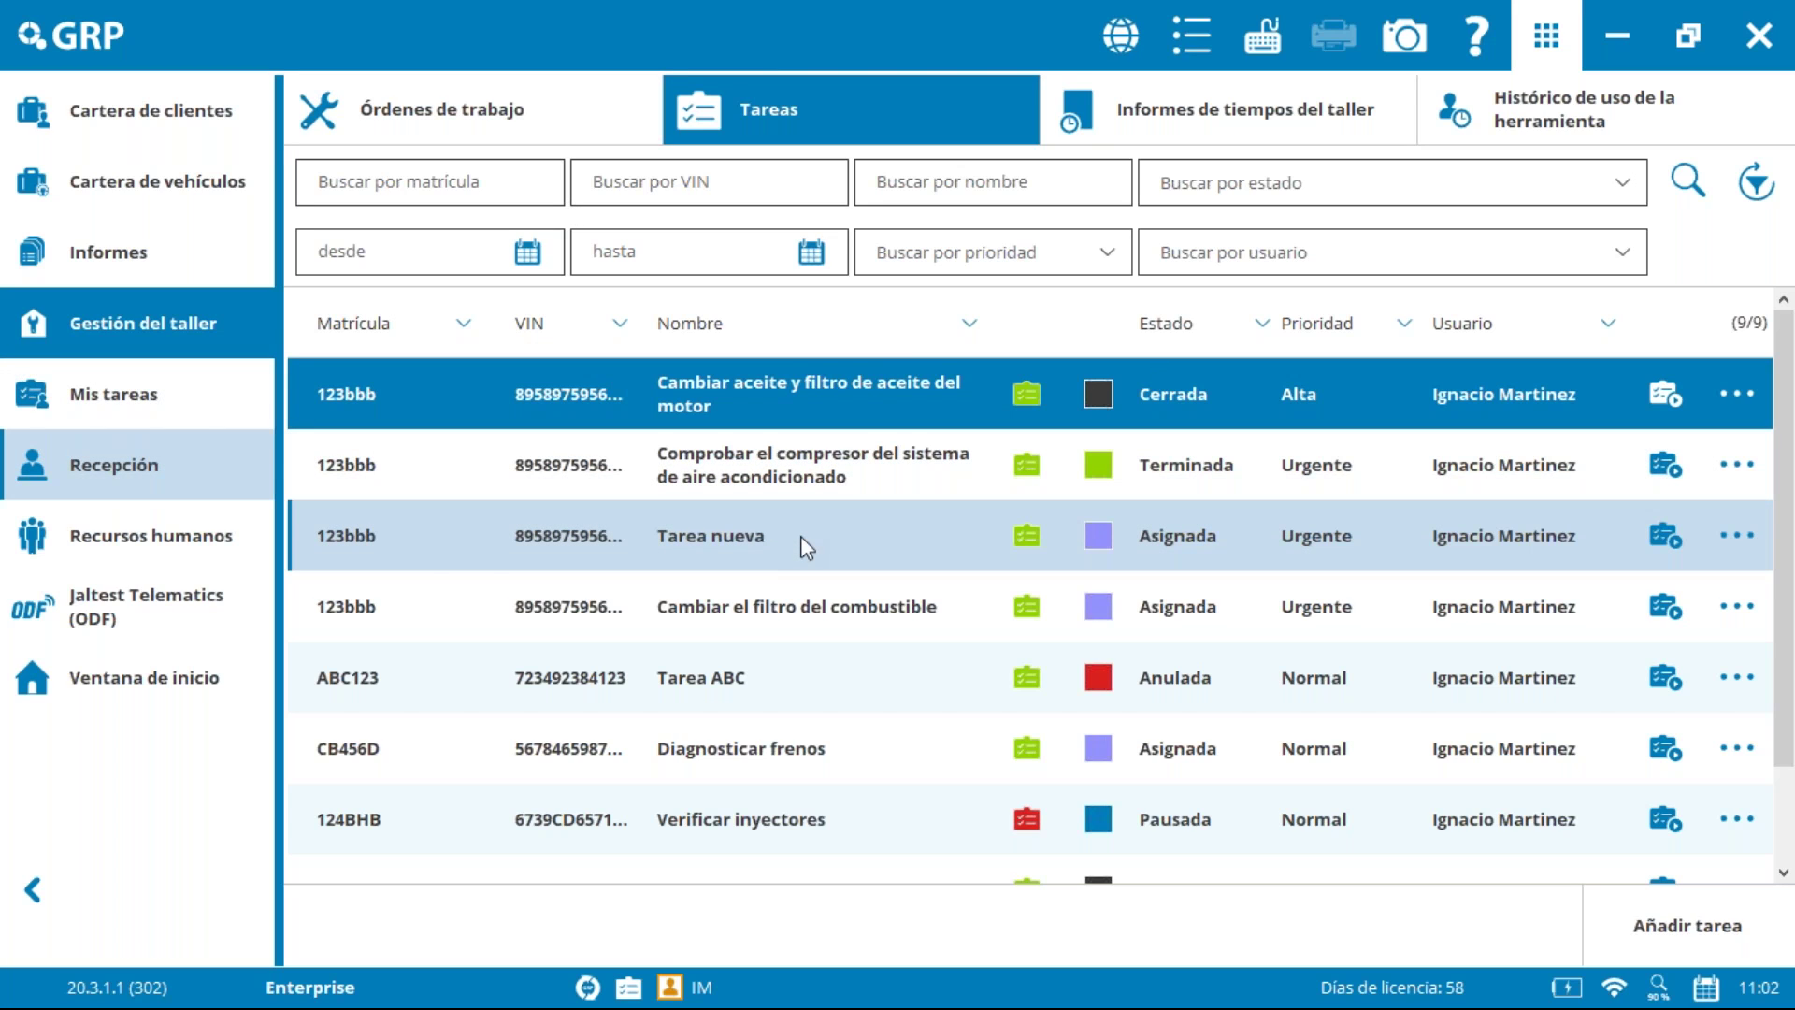
Step: Select the compressor check task in Mis tareas, then show the Recepción orders list
click(135, 406)
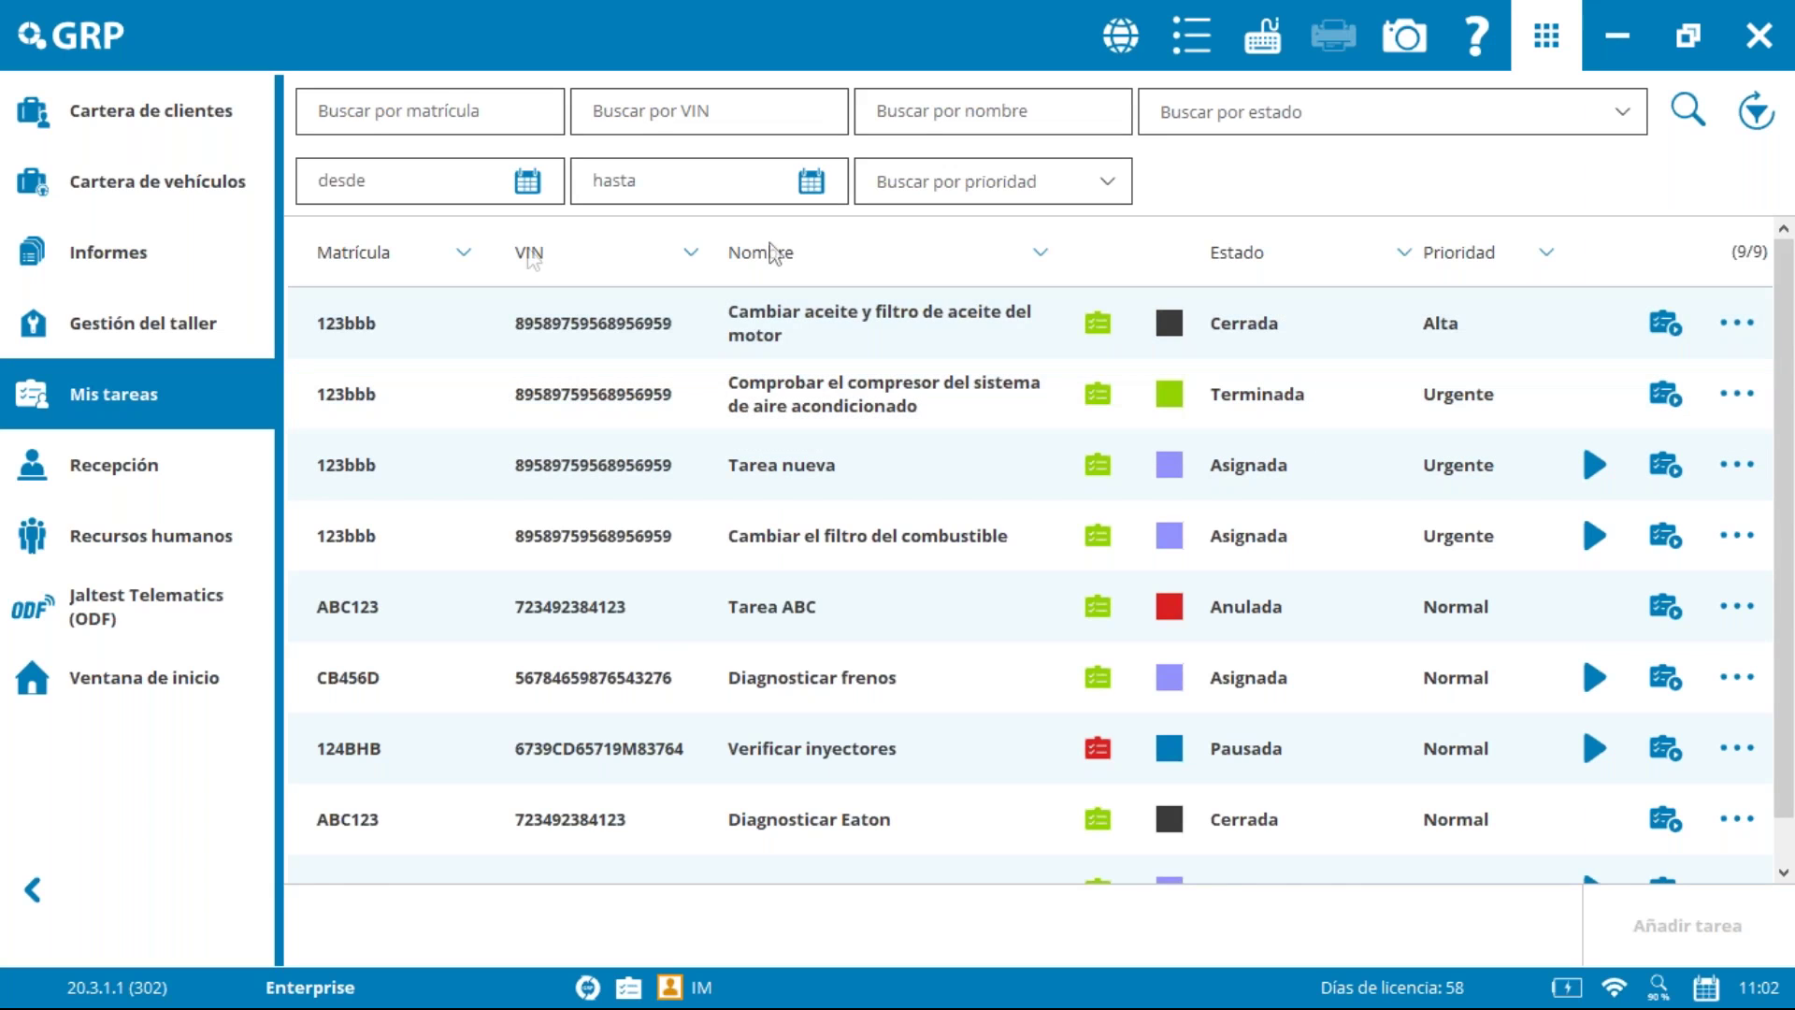
click(609, 310)
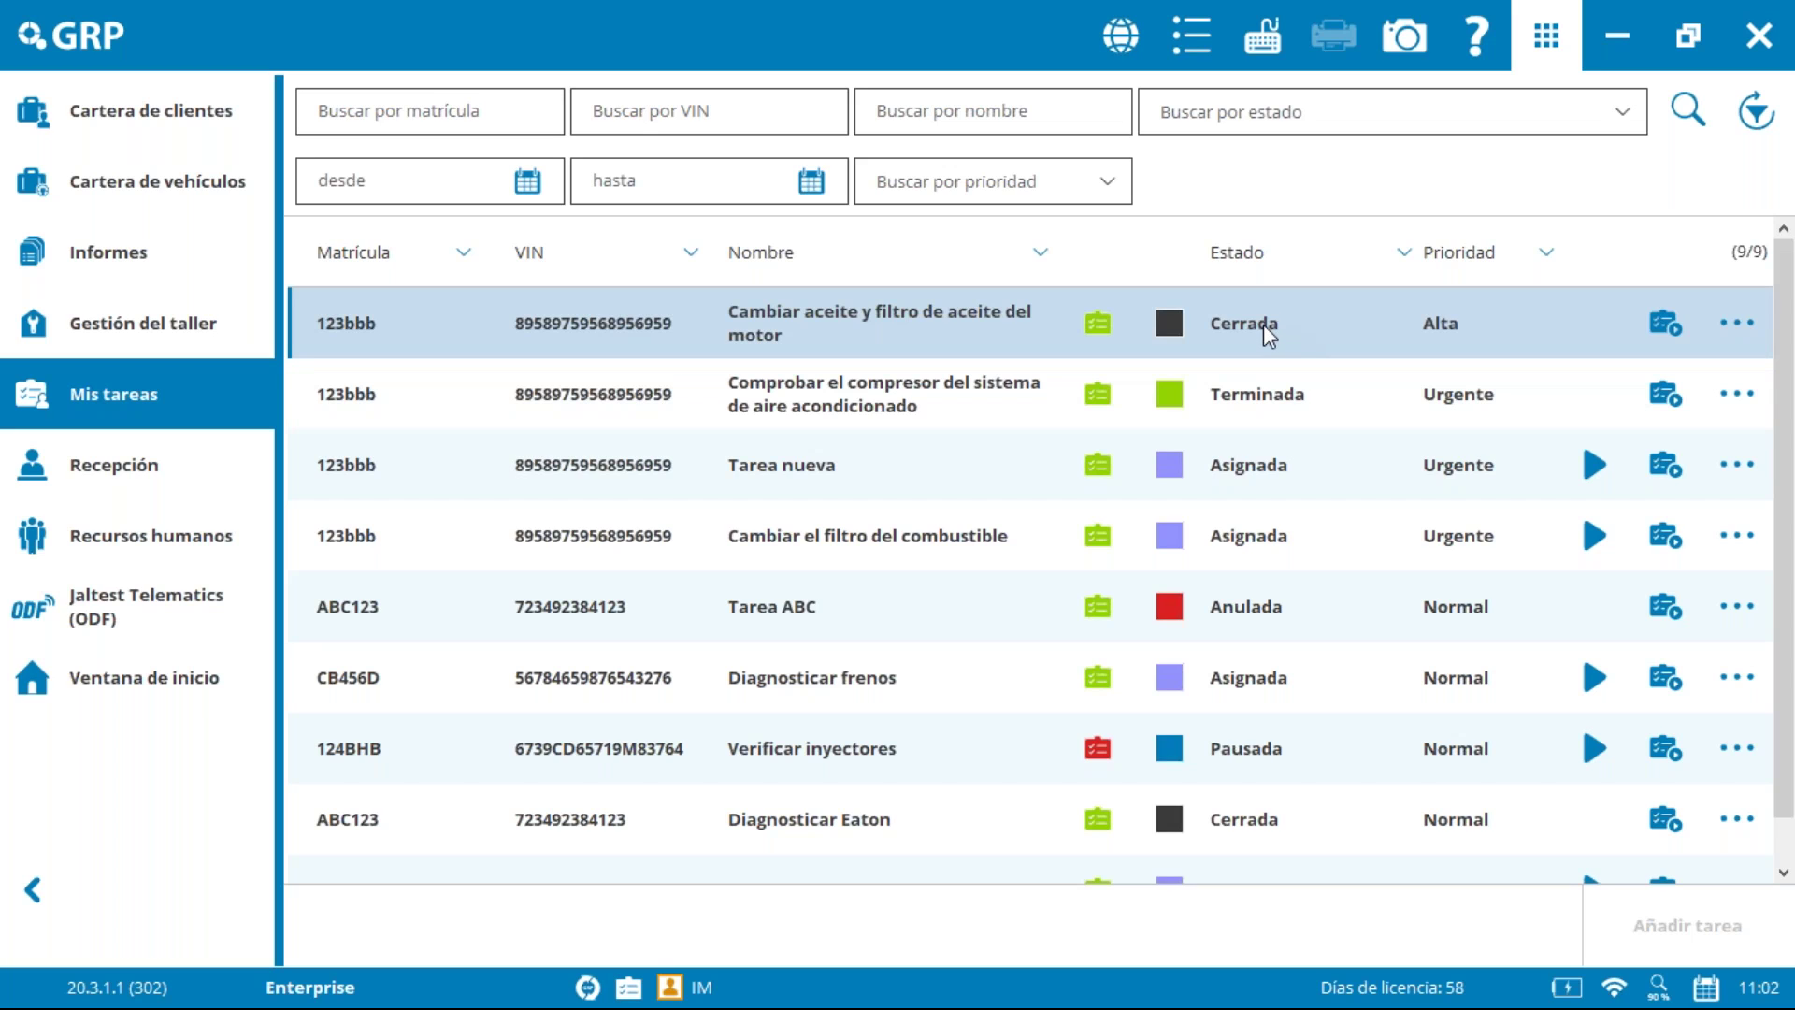
click(972, 422)
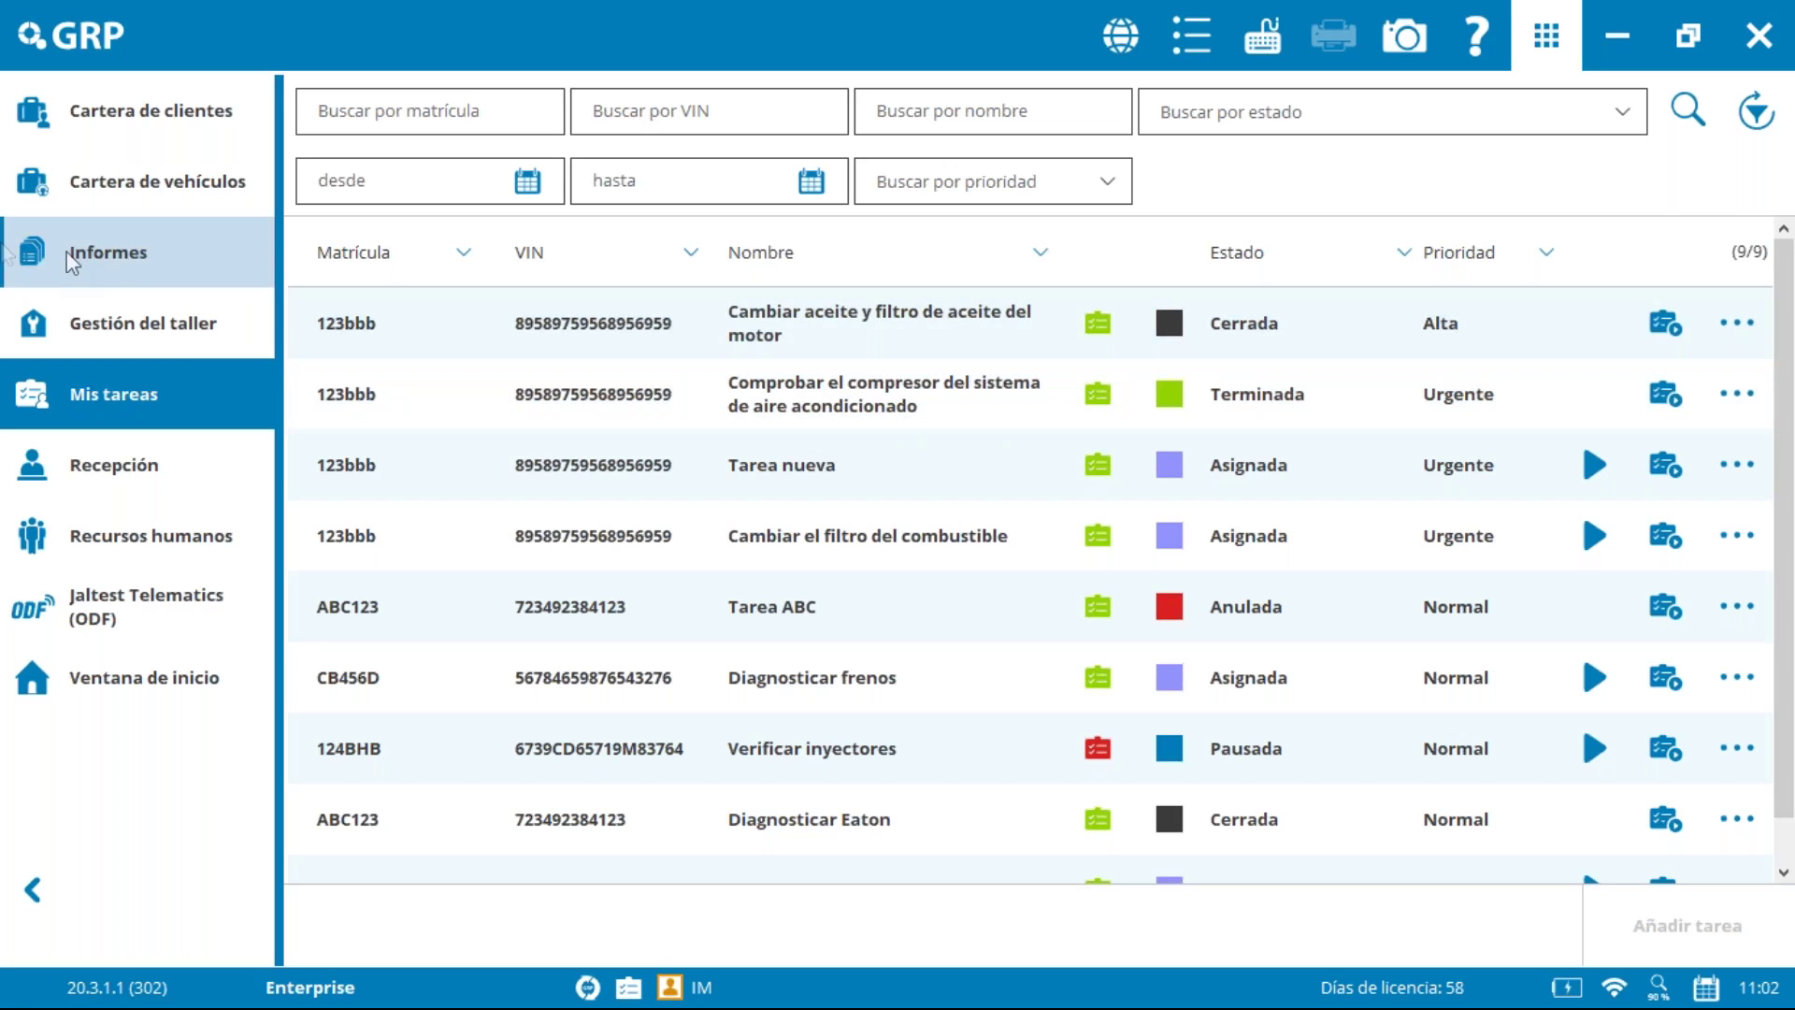
click(178, 493)
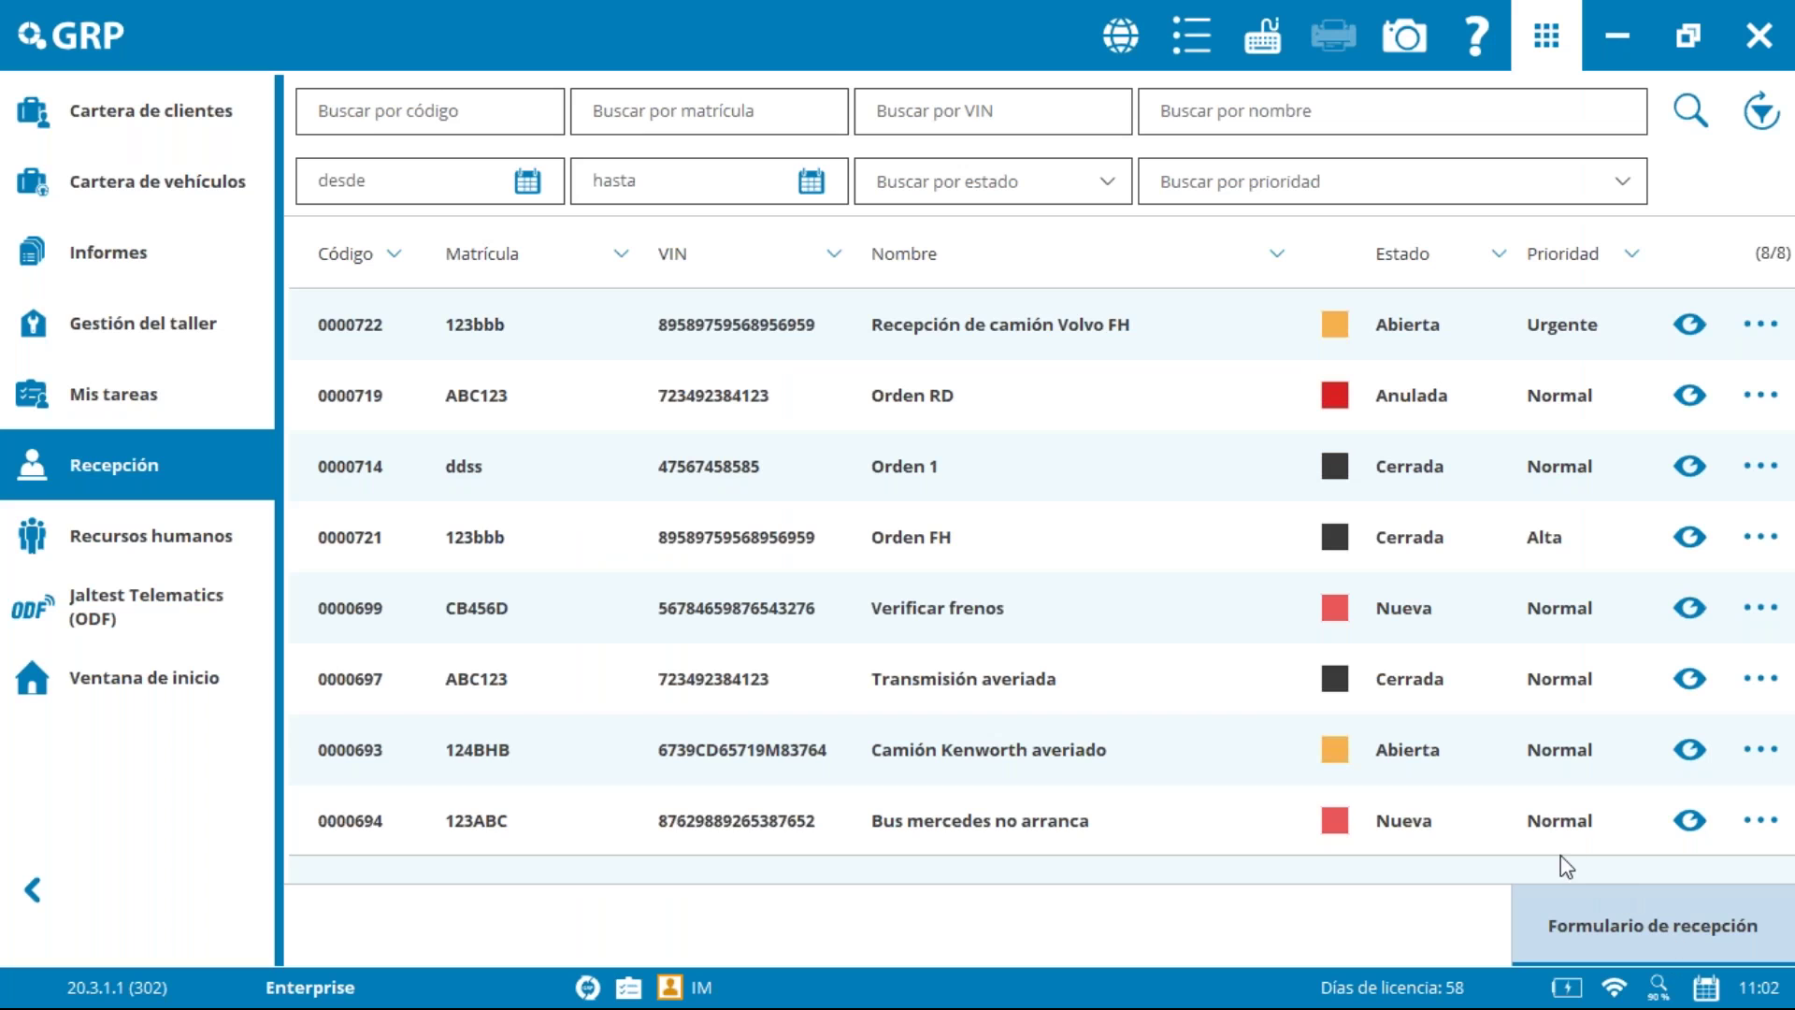
Step: Create reception form 'Formulario camión Volvo' with Normal priority and description XXX
click(1628, 927)
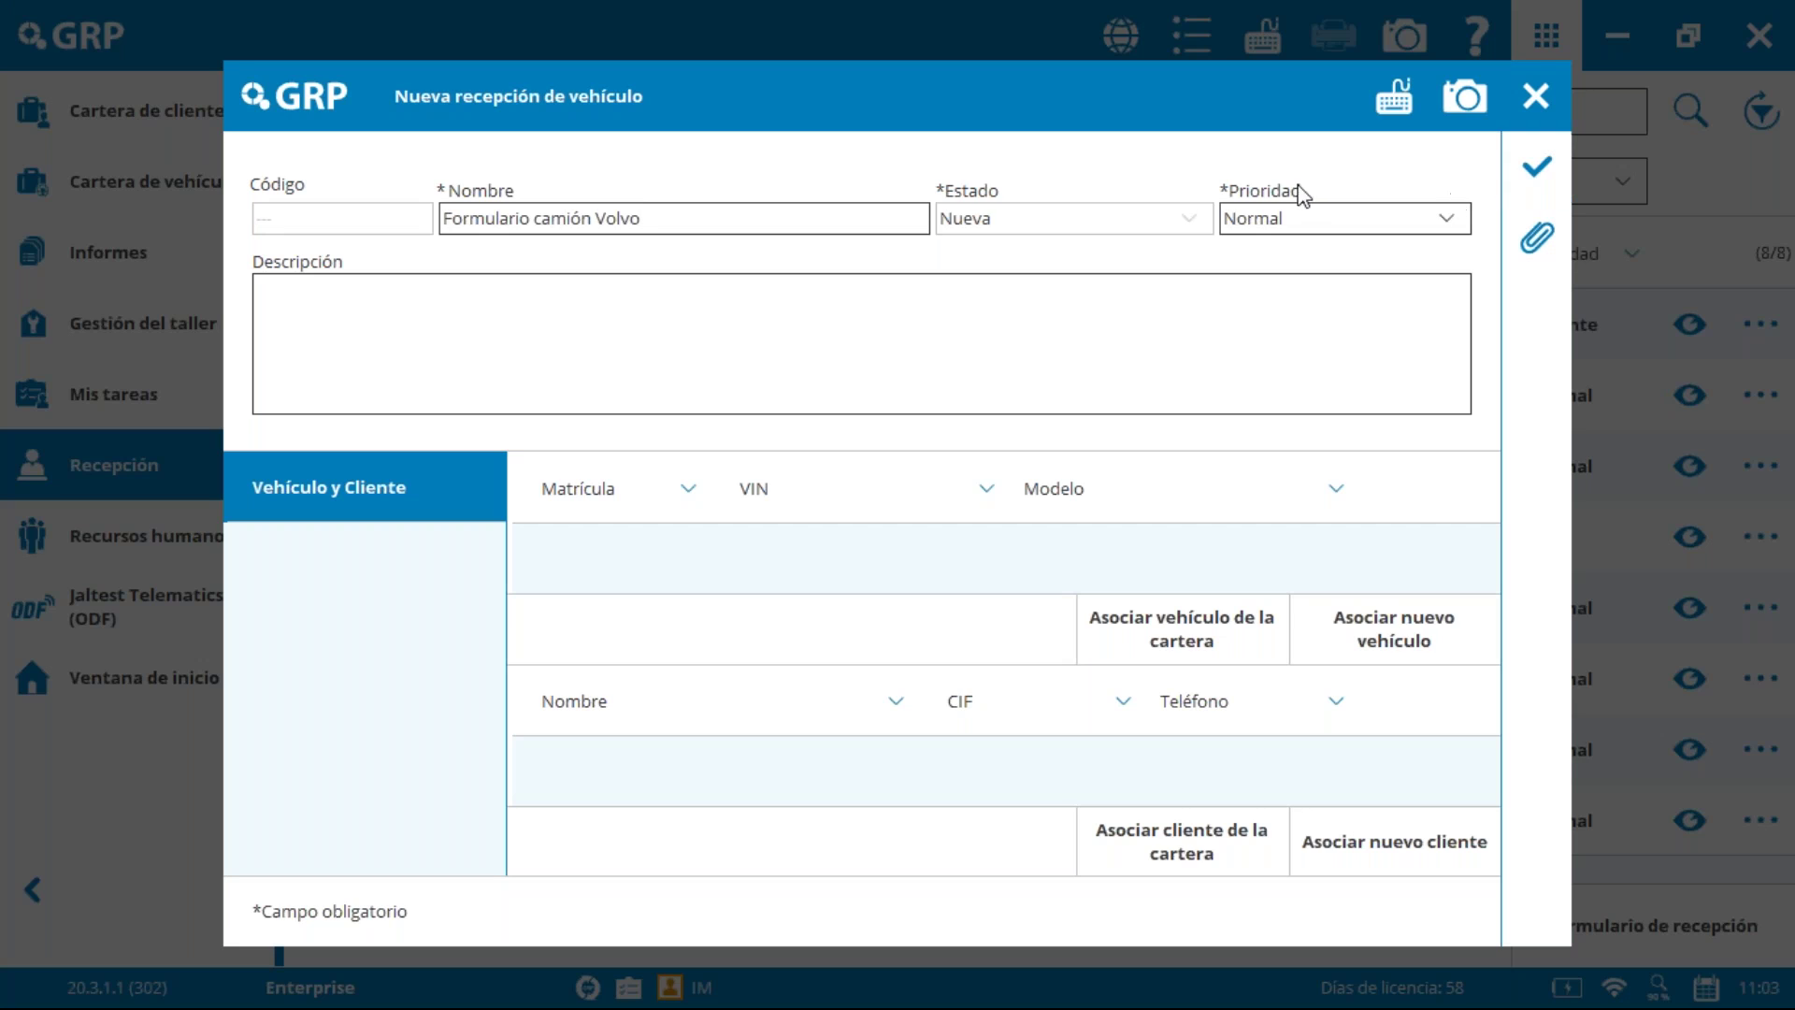
click(1316, 222)
click(1316, 223)
click(554, 308)
click(1540, 168)
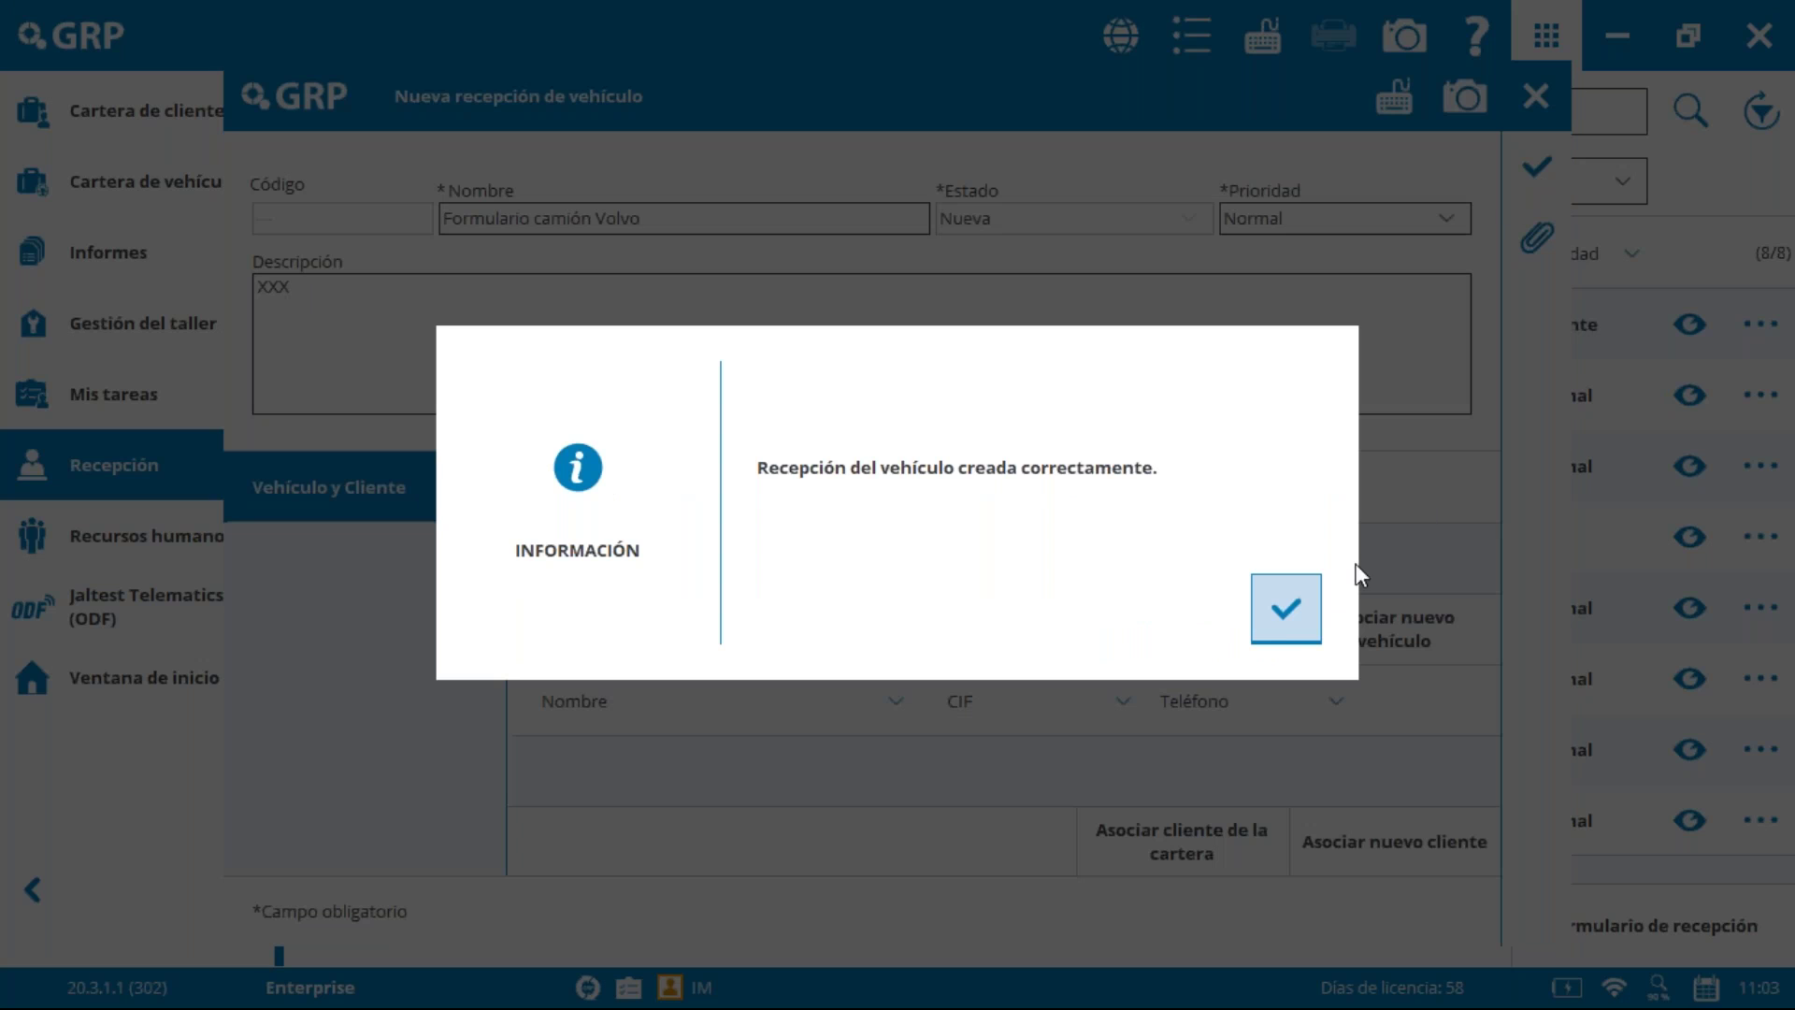
click(1283, 612)
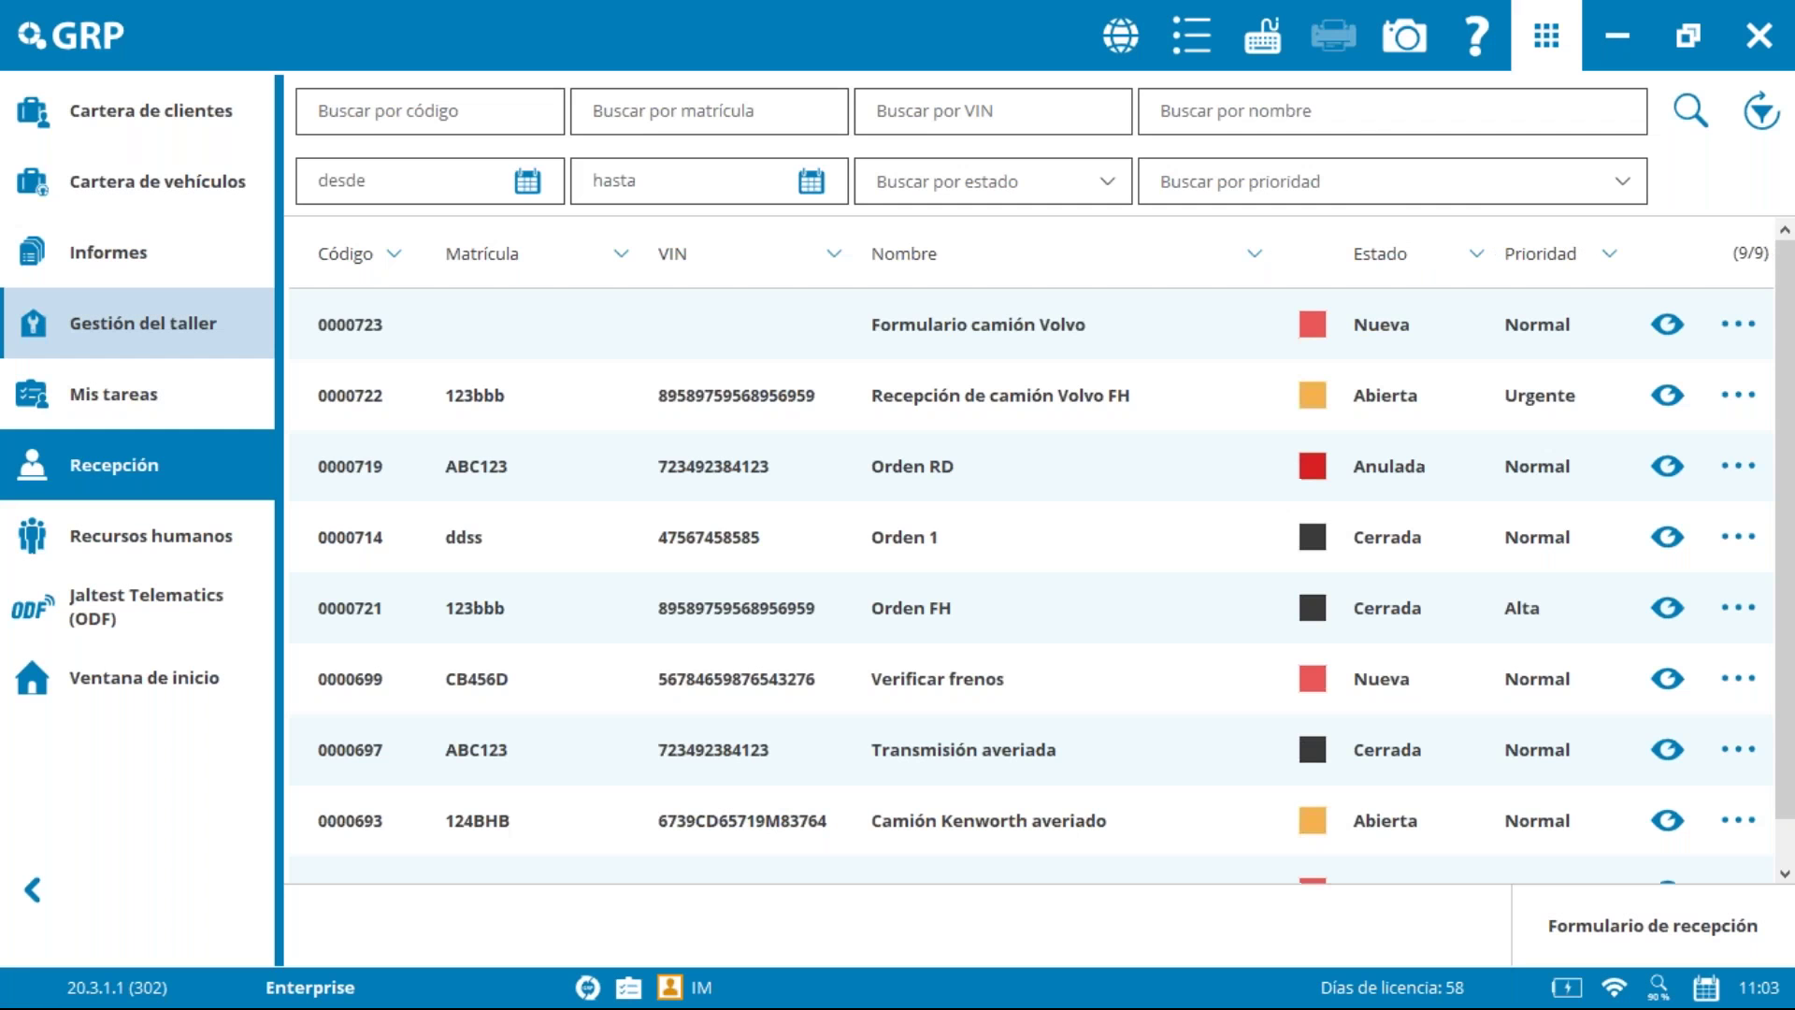
Step: Locate new order 0000723 in Gestión del taller's work-order list and open its options
click(136, 321)
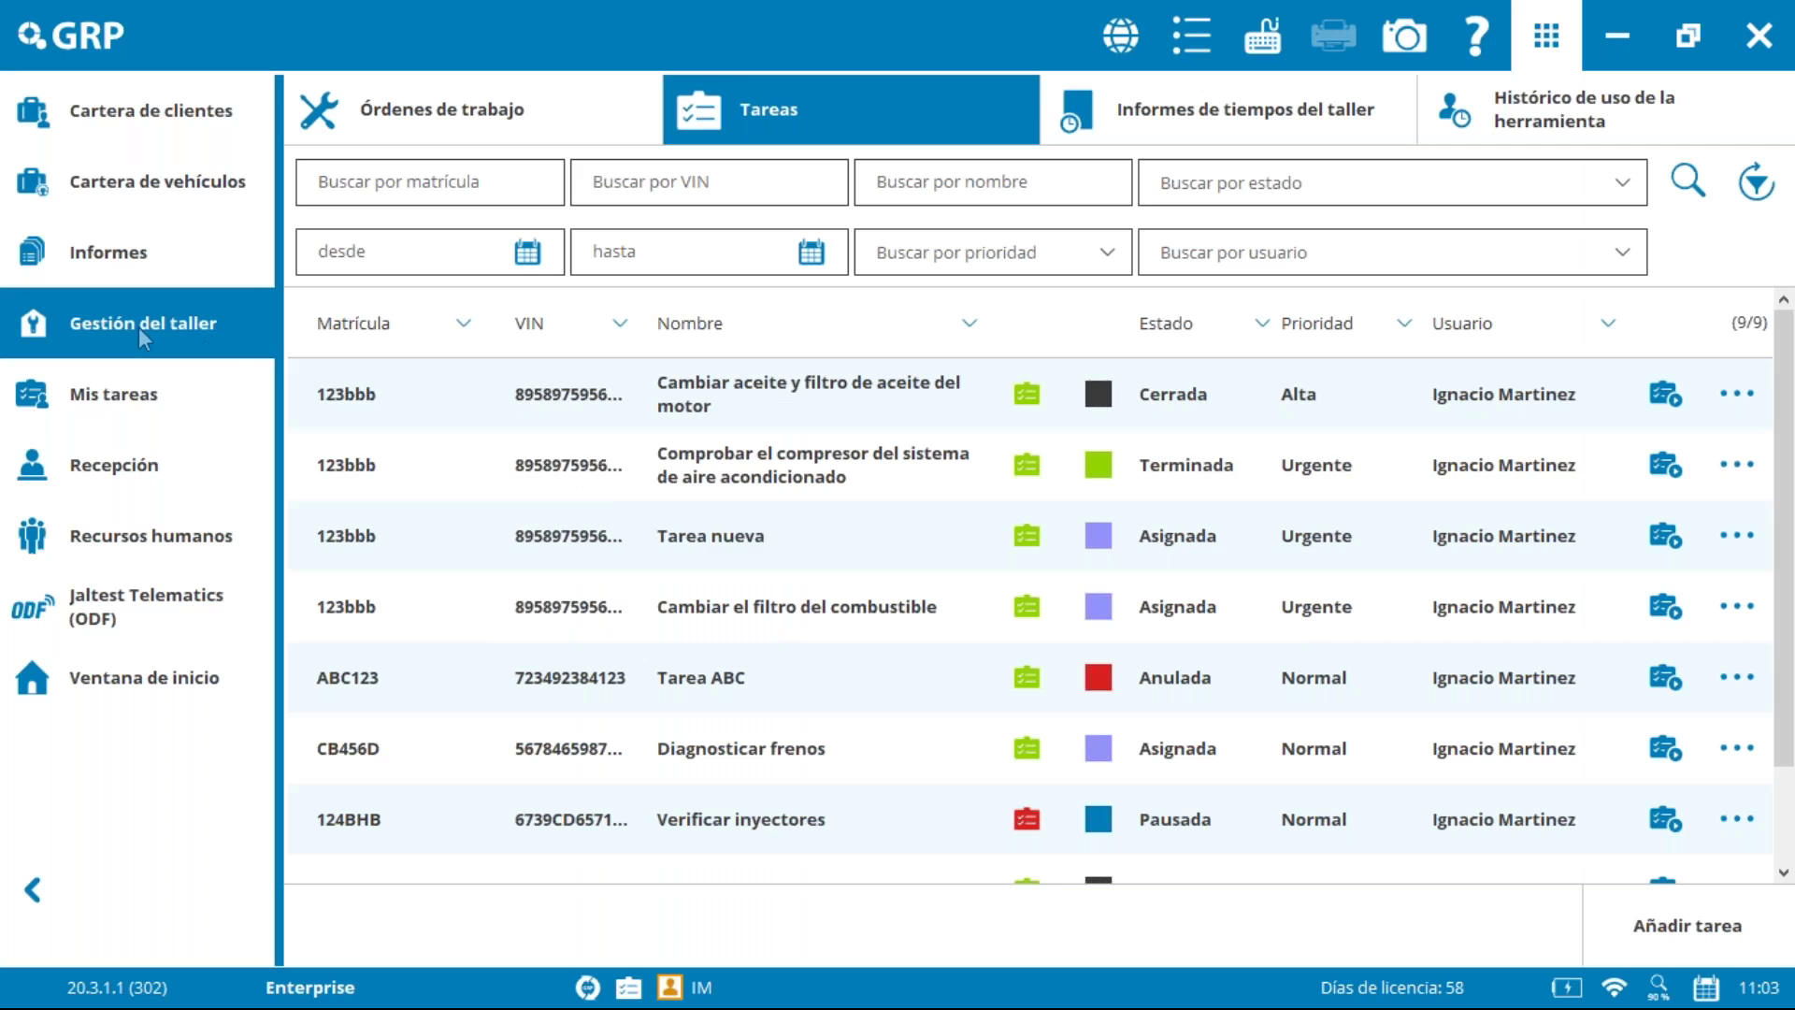
click(535, 118)
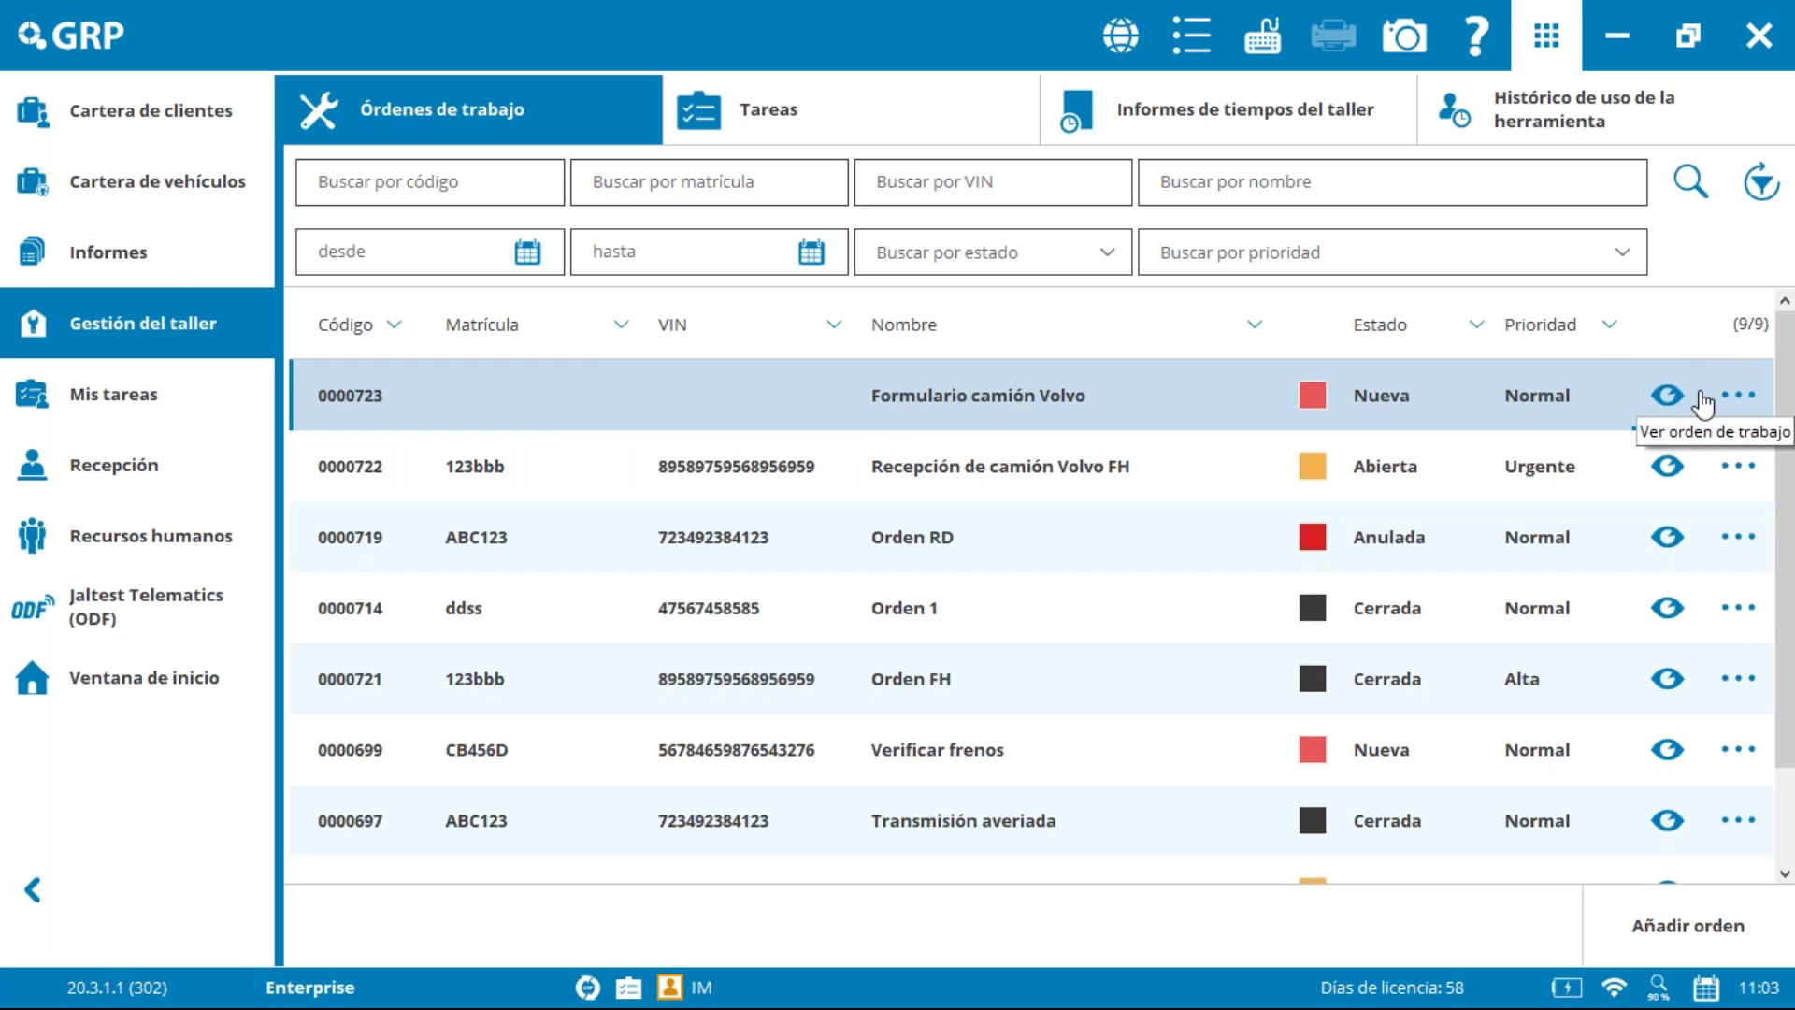
click(1737, 394)
Step: Open order 0000723's Tareas tab and start a brand-new task
click(1670, 469)
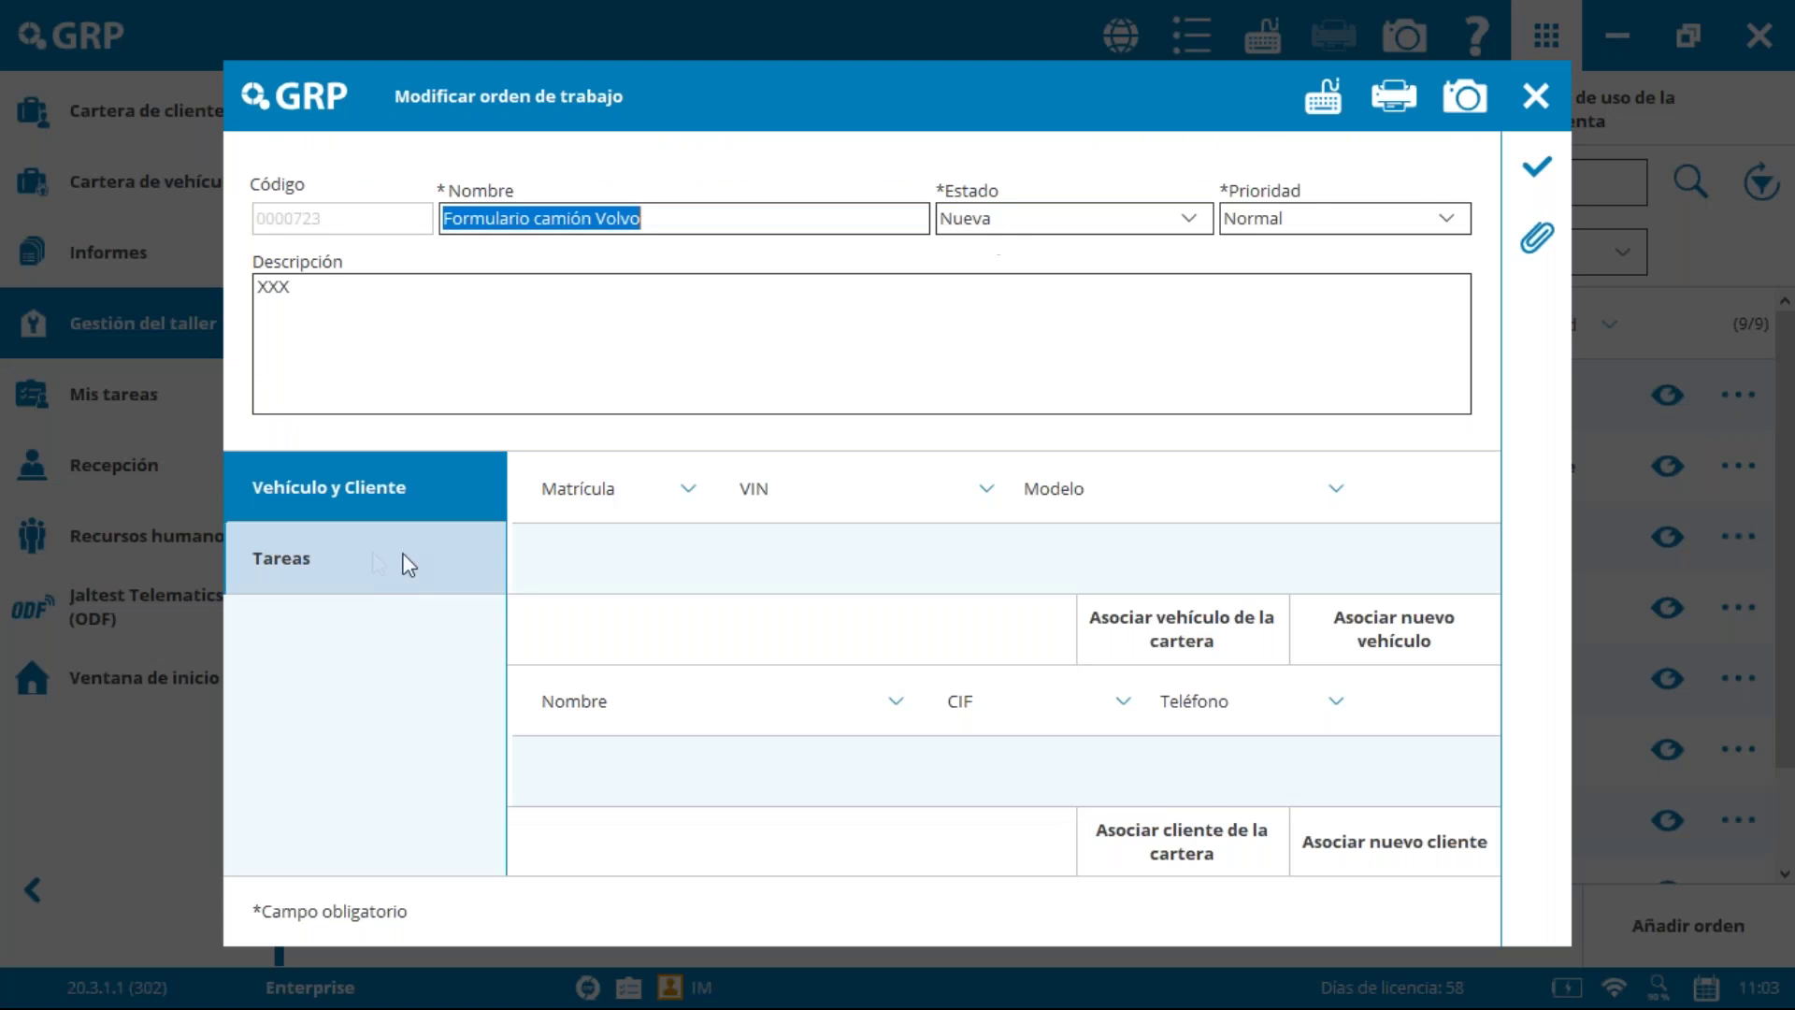
click(413, 557)
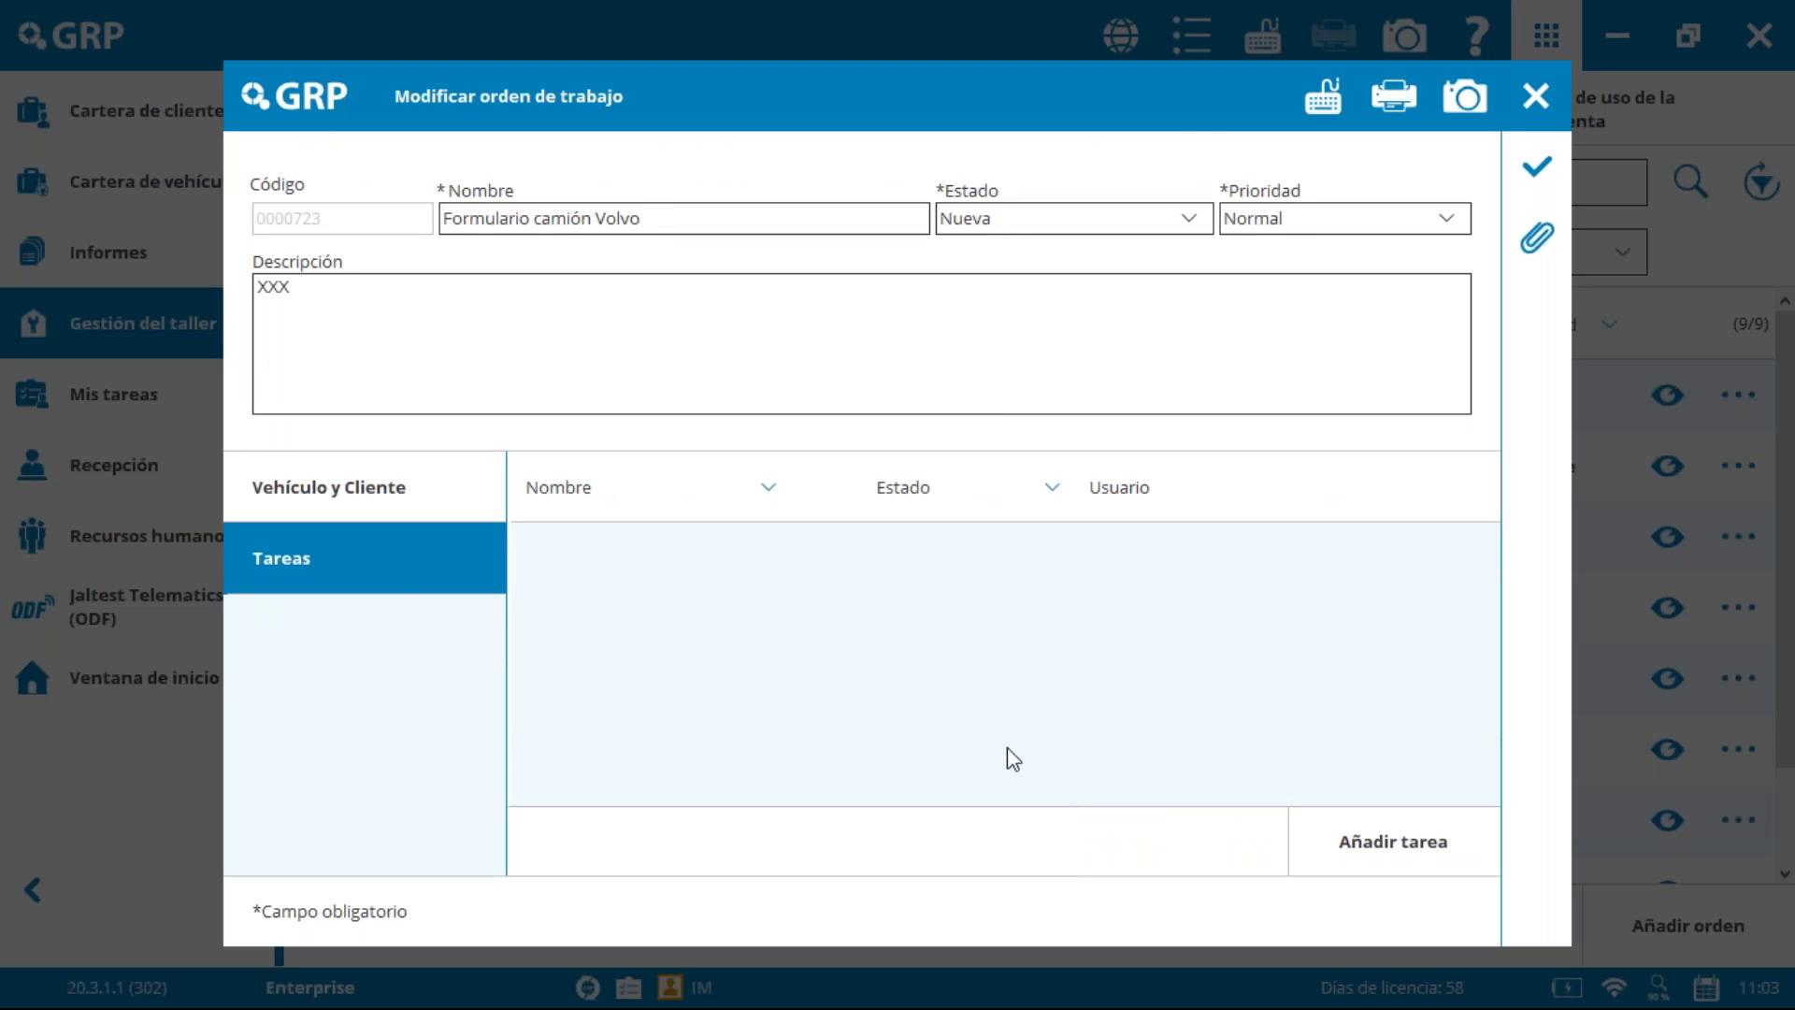
click(1402, 836)
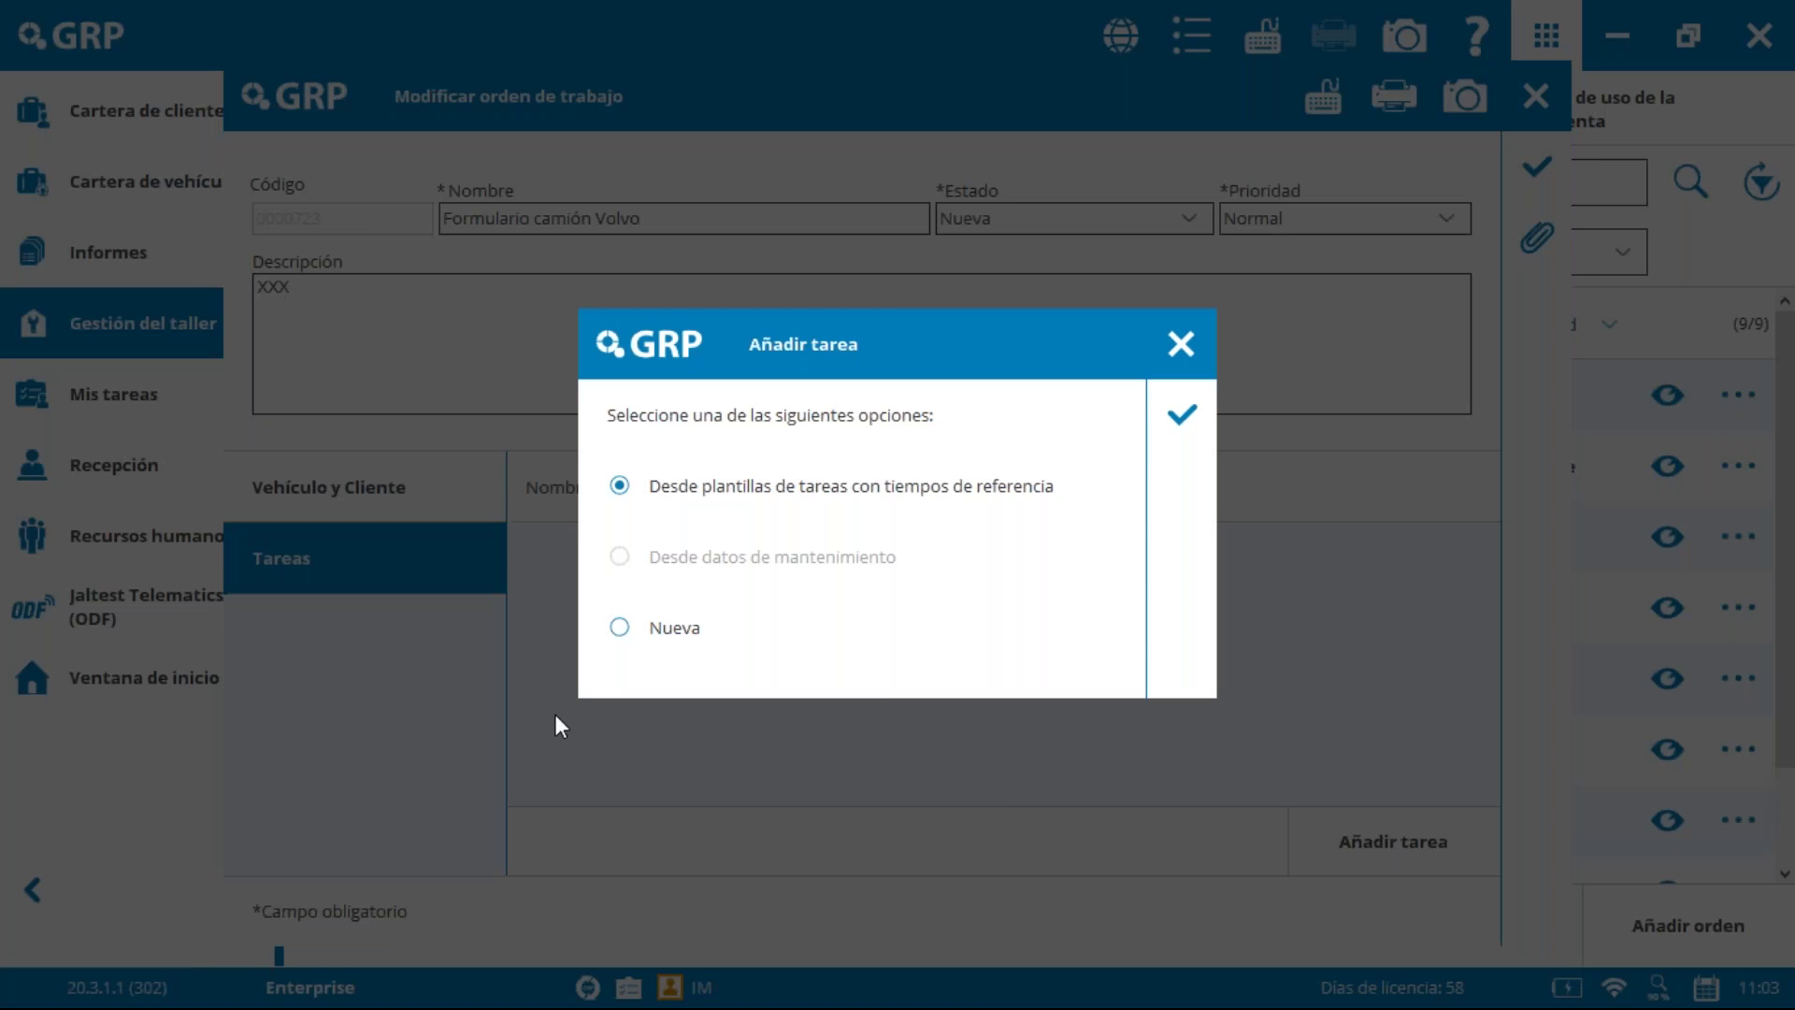
click(626, 635)
click(1183, 416)
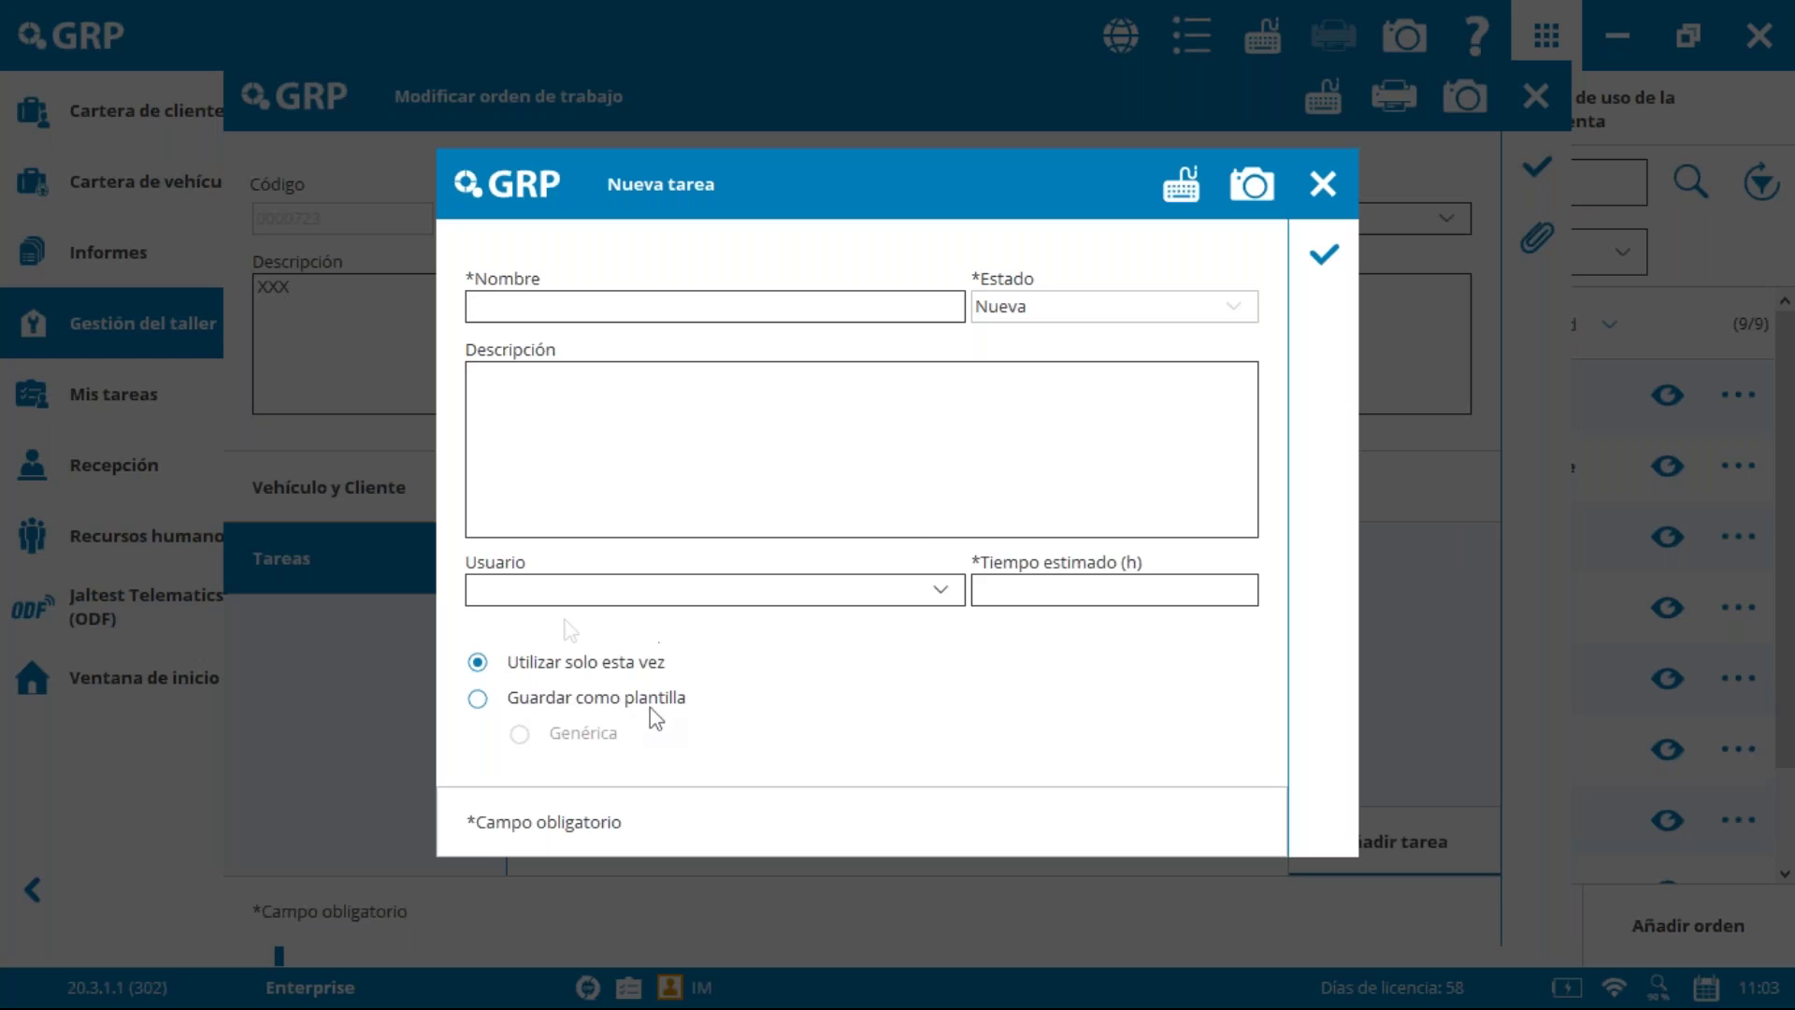
Step: Fill in Tarea 2, assigned to the technician with a 1-hour estimate, and save it
text(Ta)
click(760, 579)
click(793, 653)
click(1022, 586)
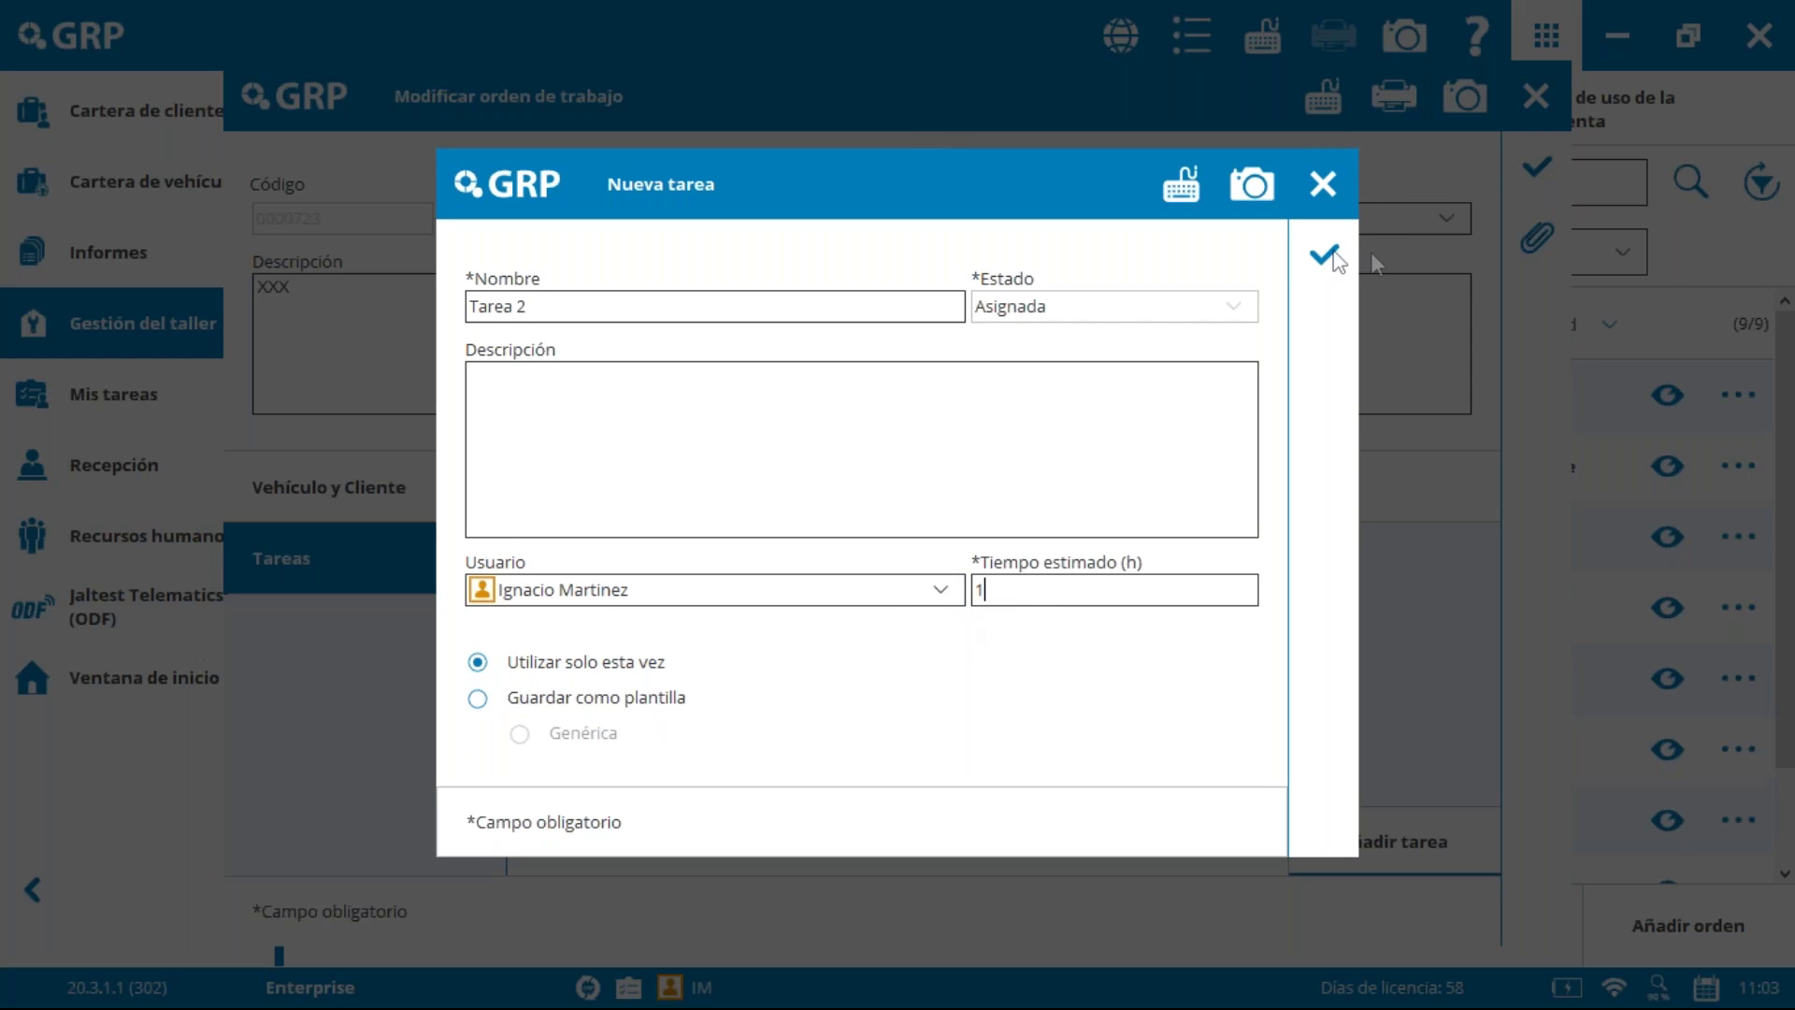
click(1326, 254)
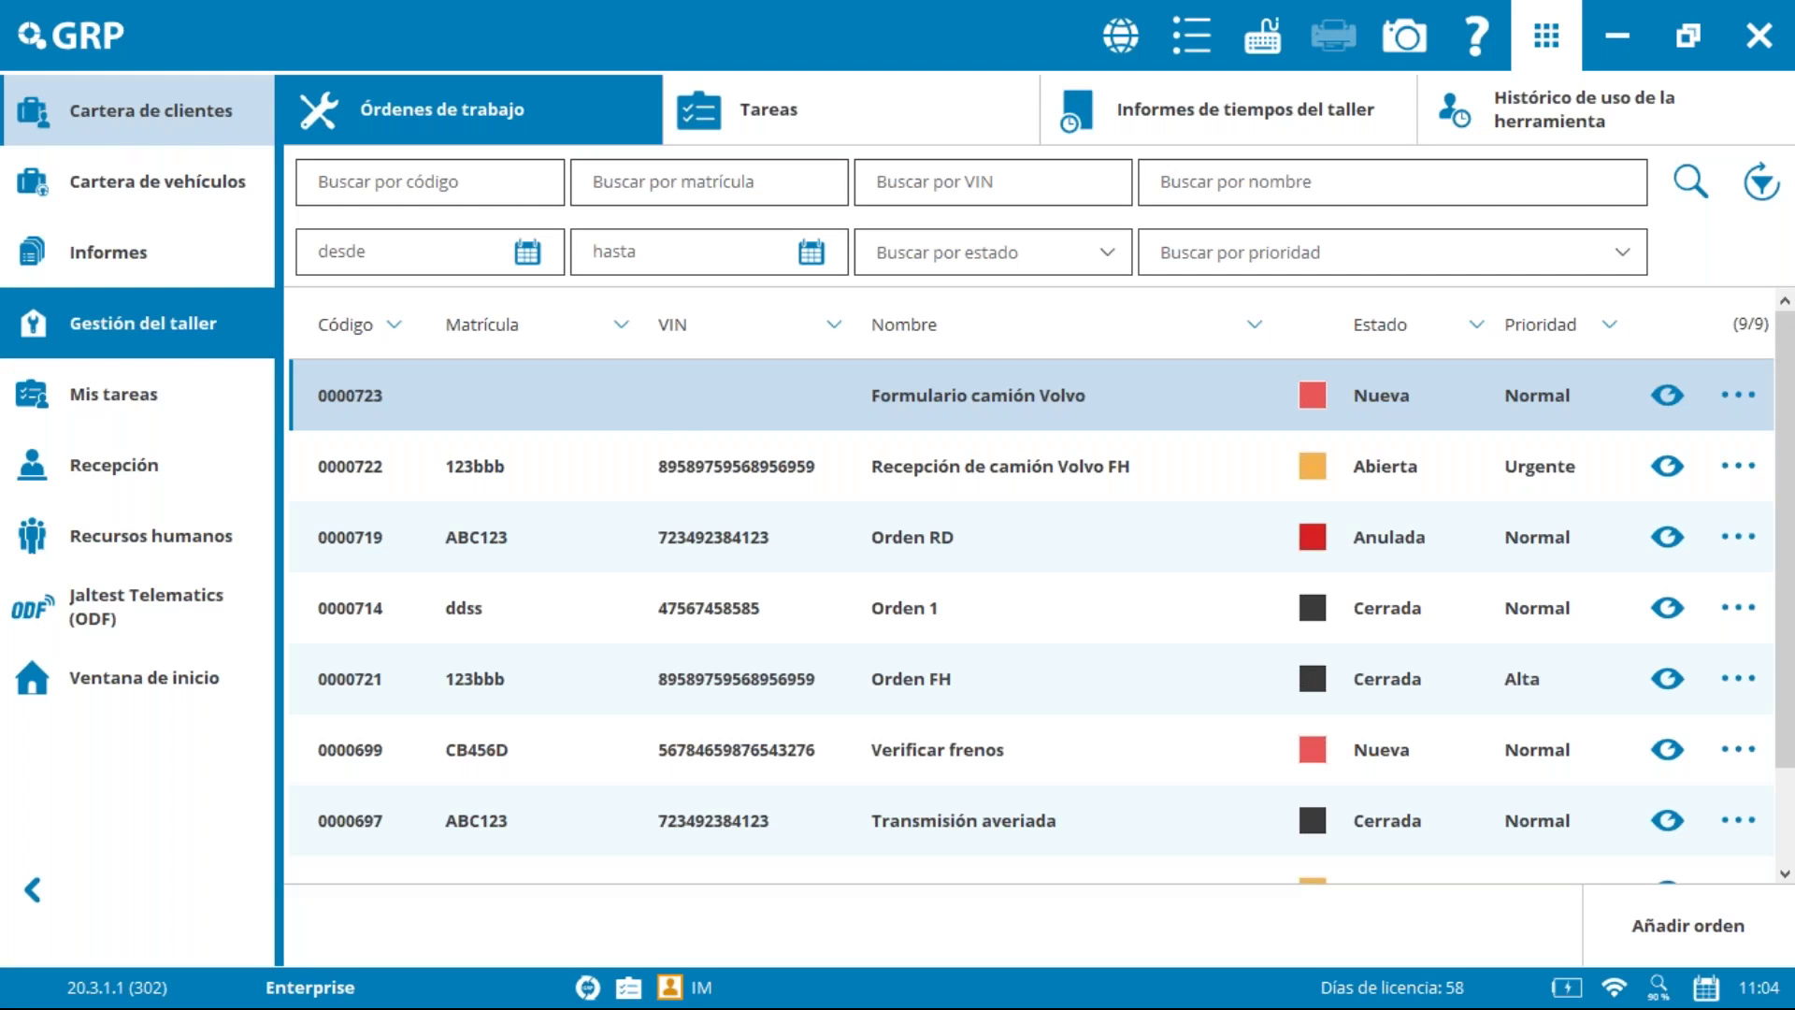
Step: Open Tarea 2 from Mis tareas and confirm its En proceso status
click(148, 397)
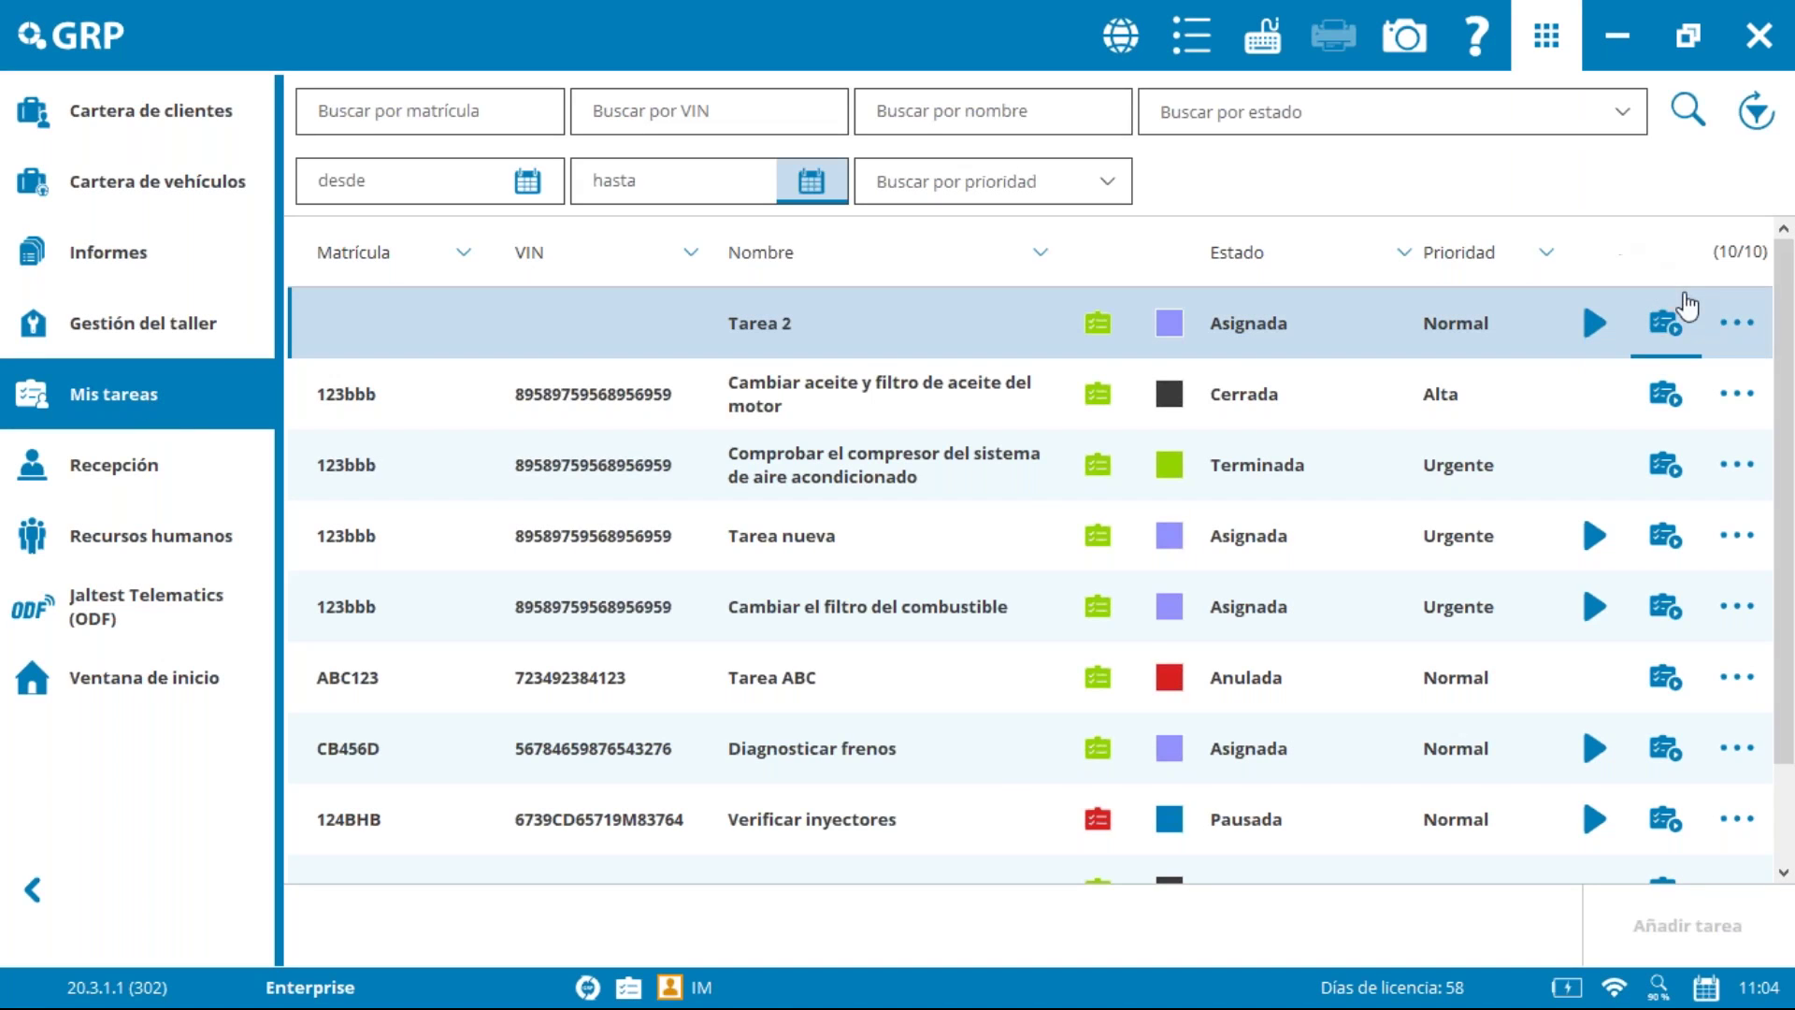
click(1667, 332)
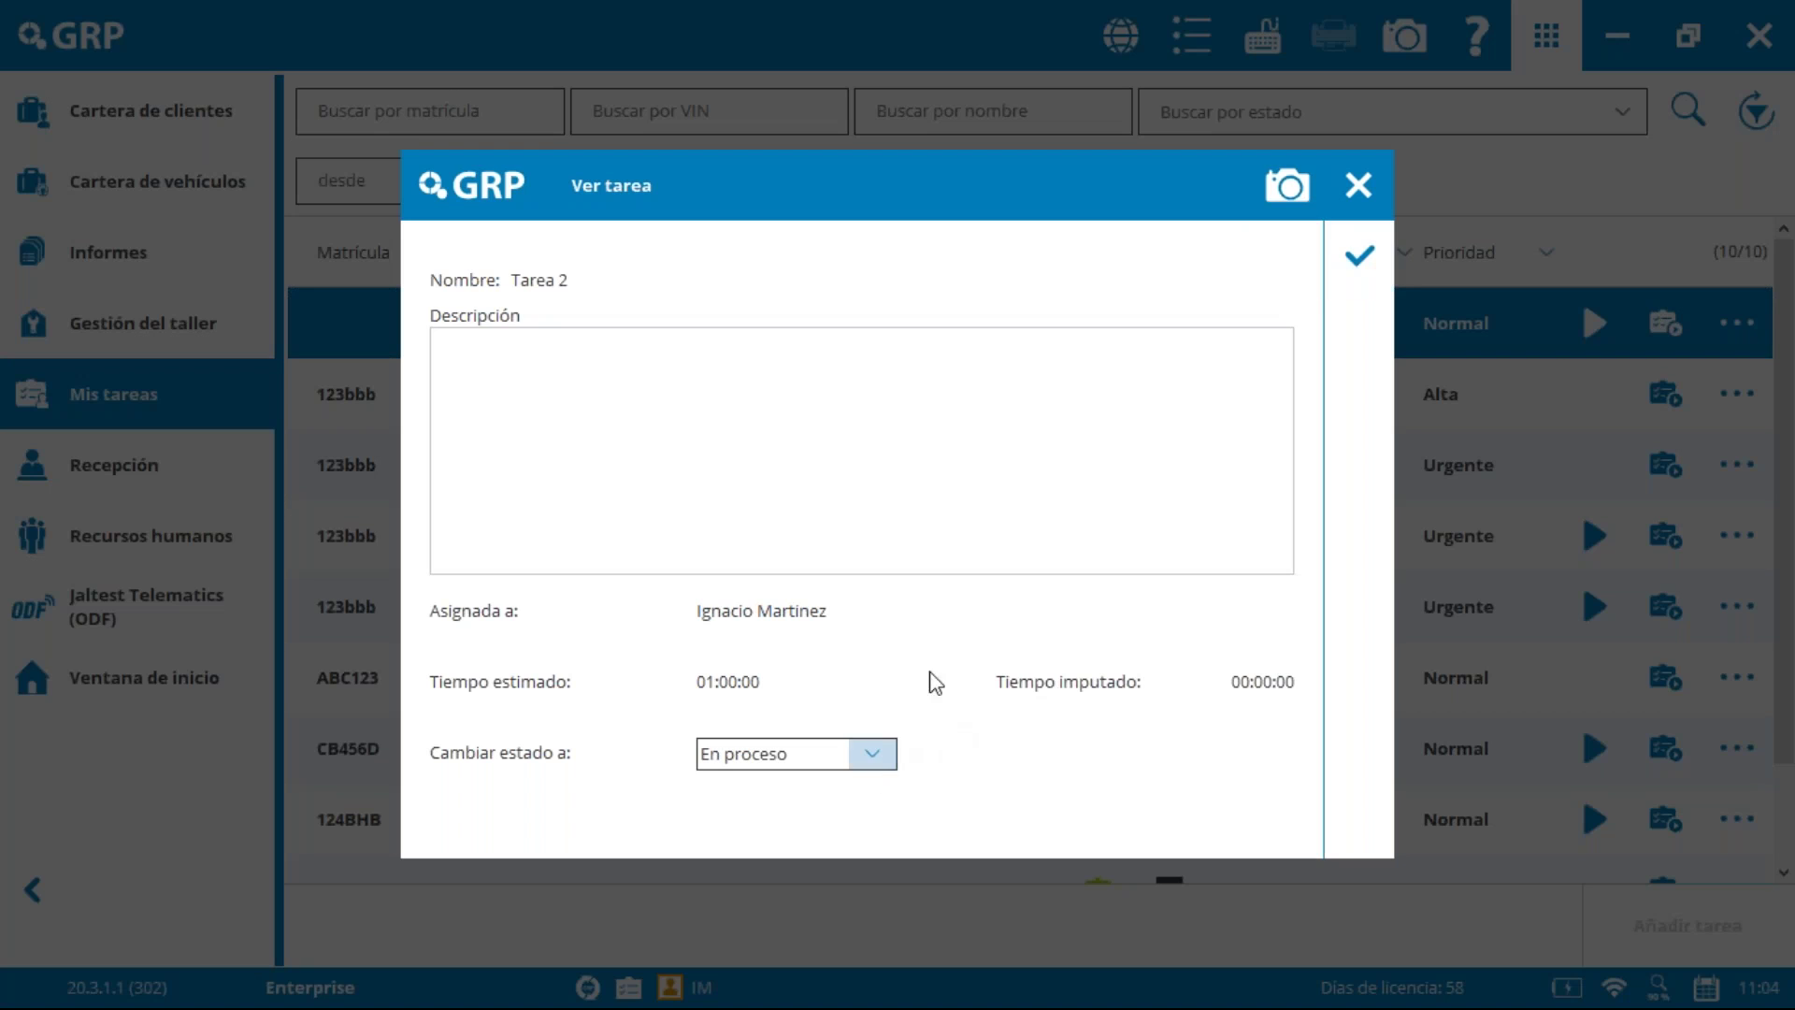
click(1358, 255)
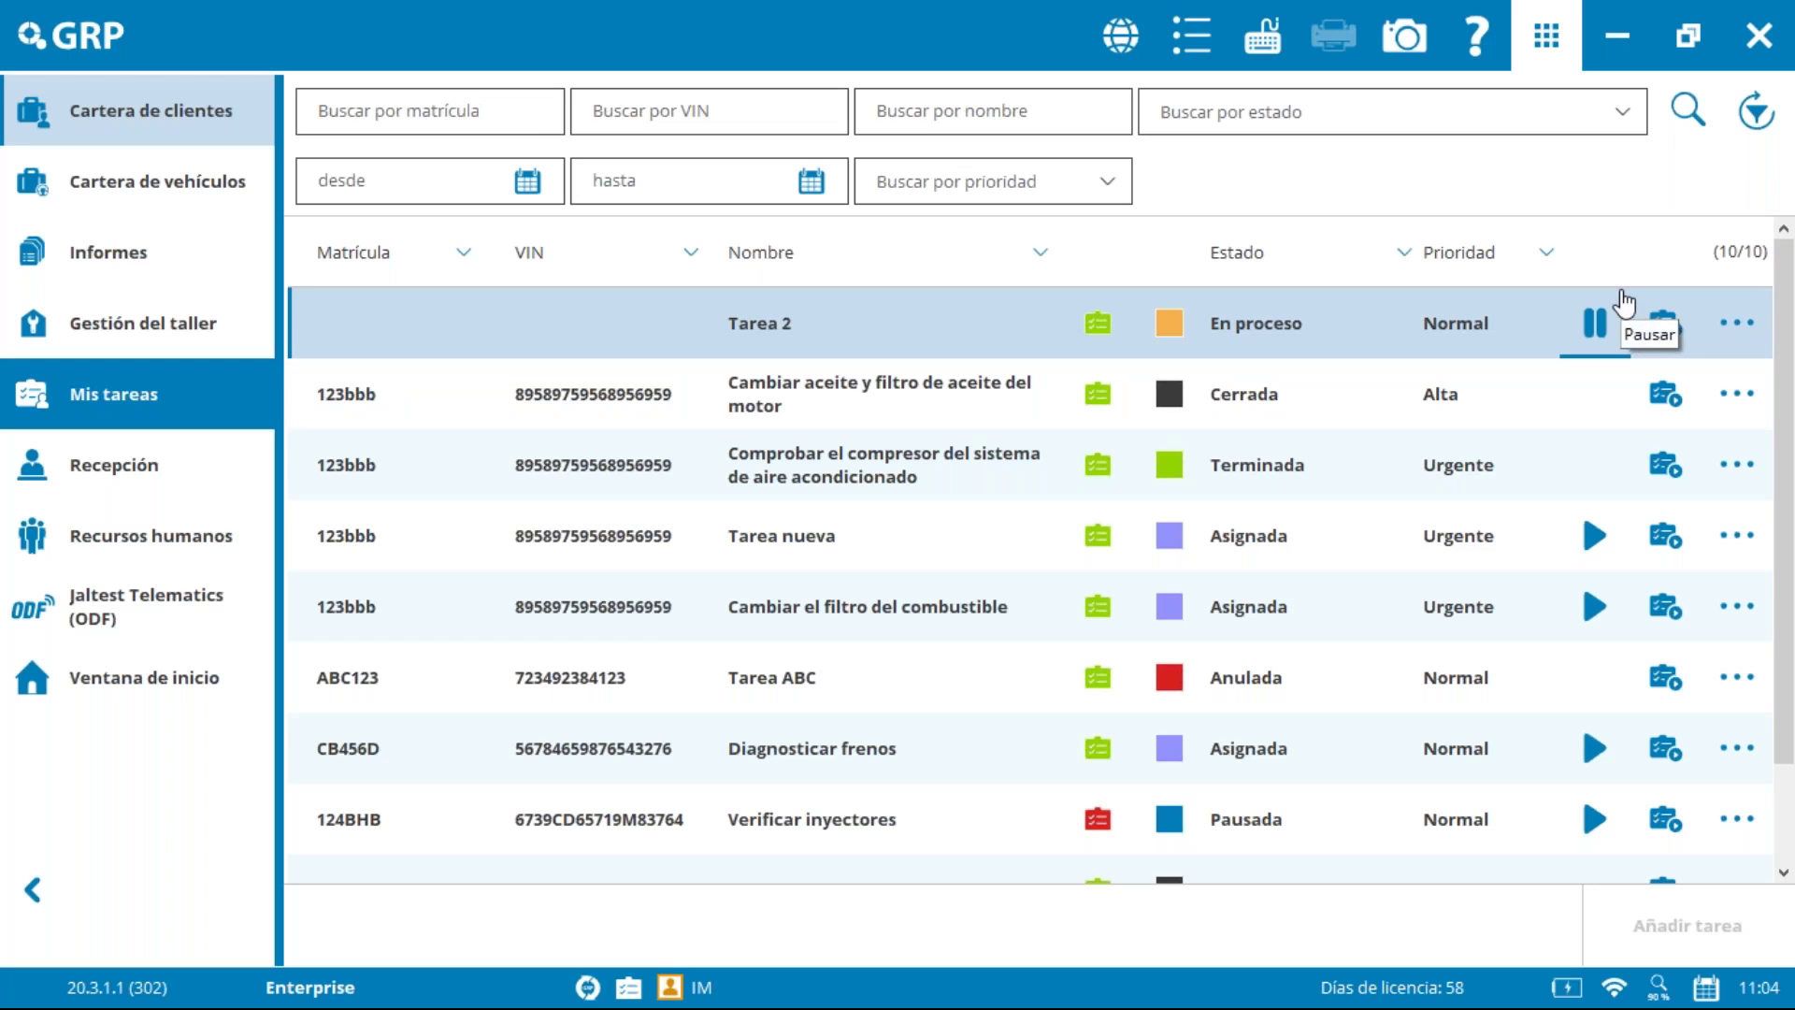
Step: Change Tarea 2's status to Terminada and save the change
click(1632, 323)
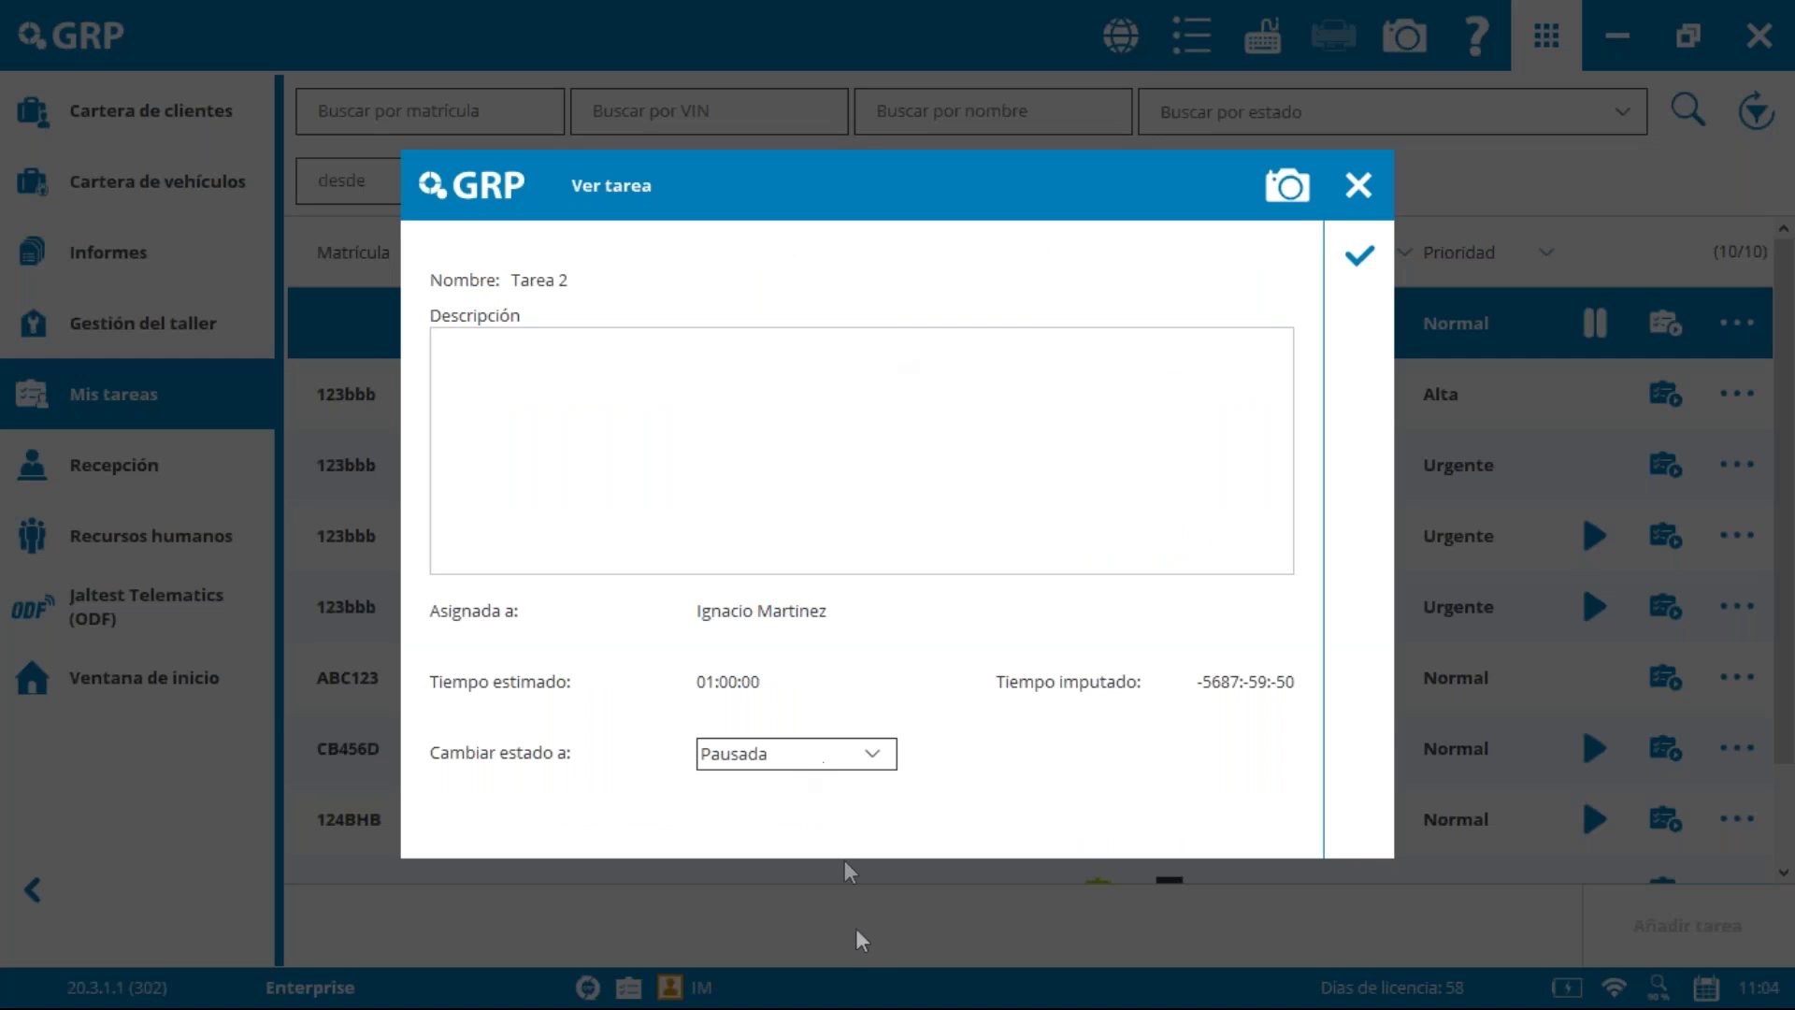
click(841, 756)
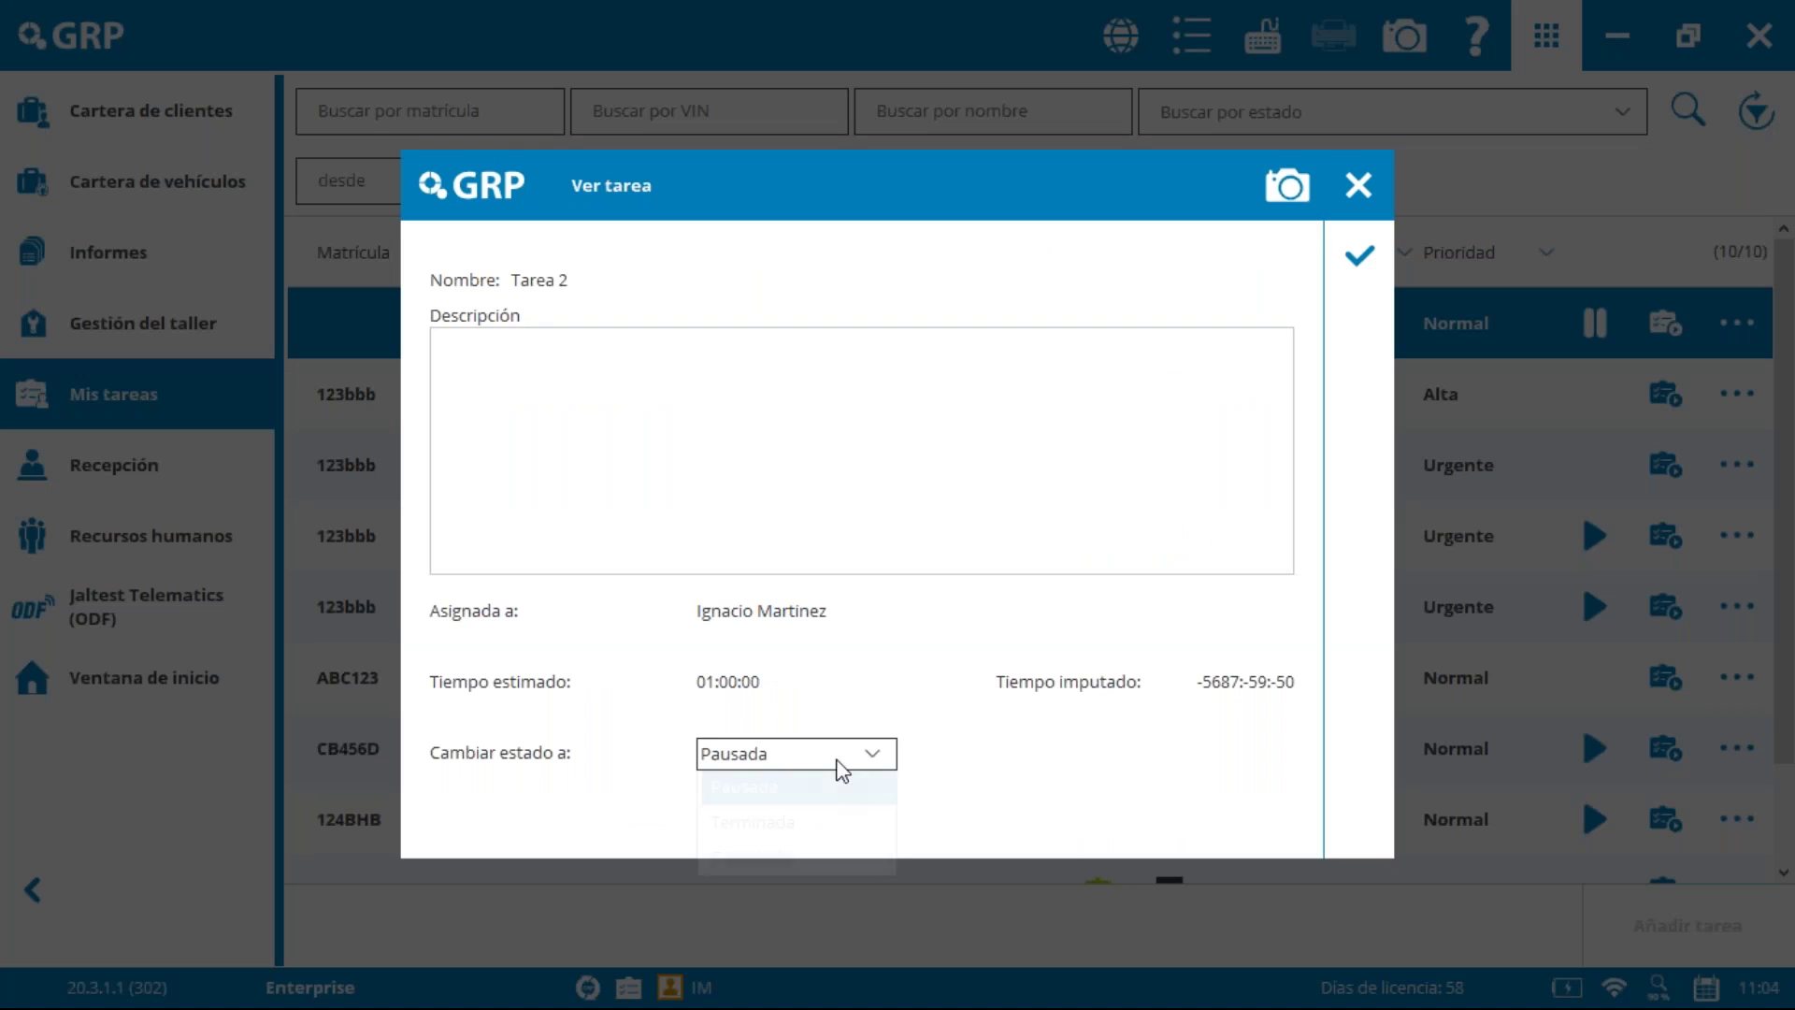
click(805, 821)
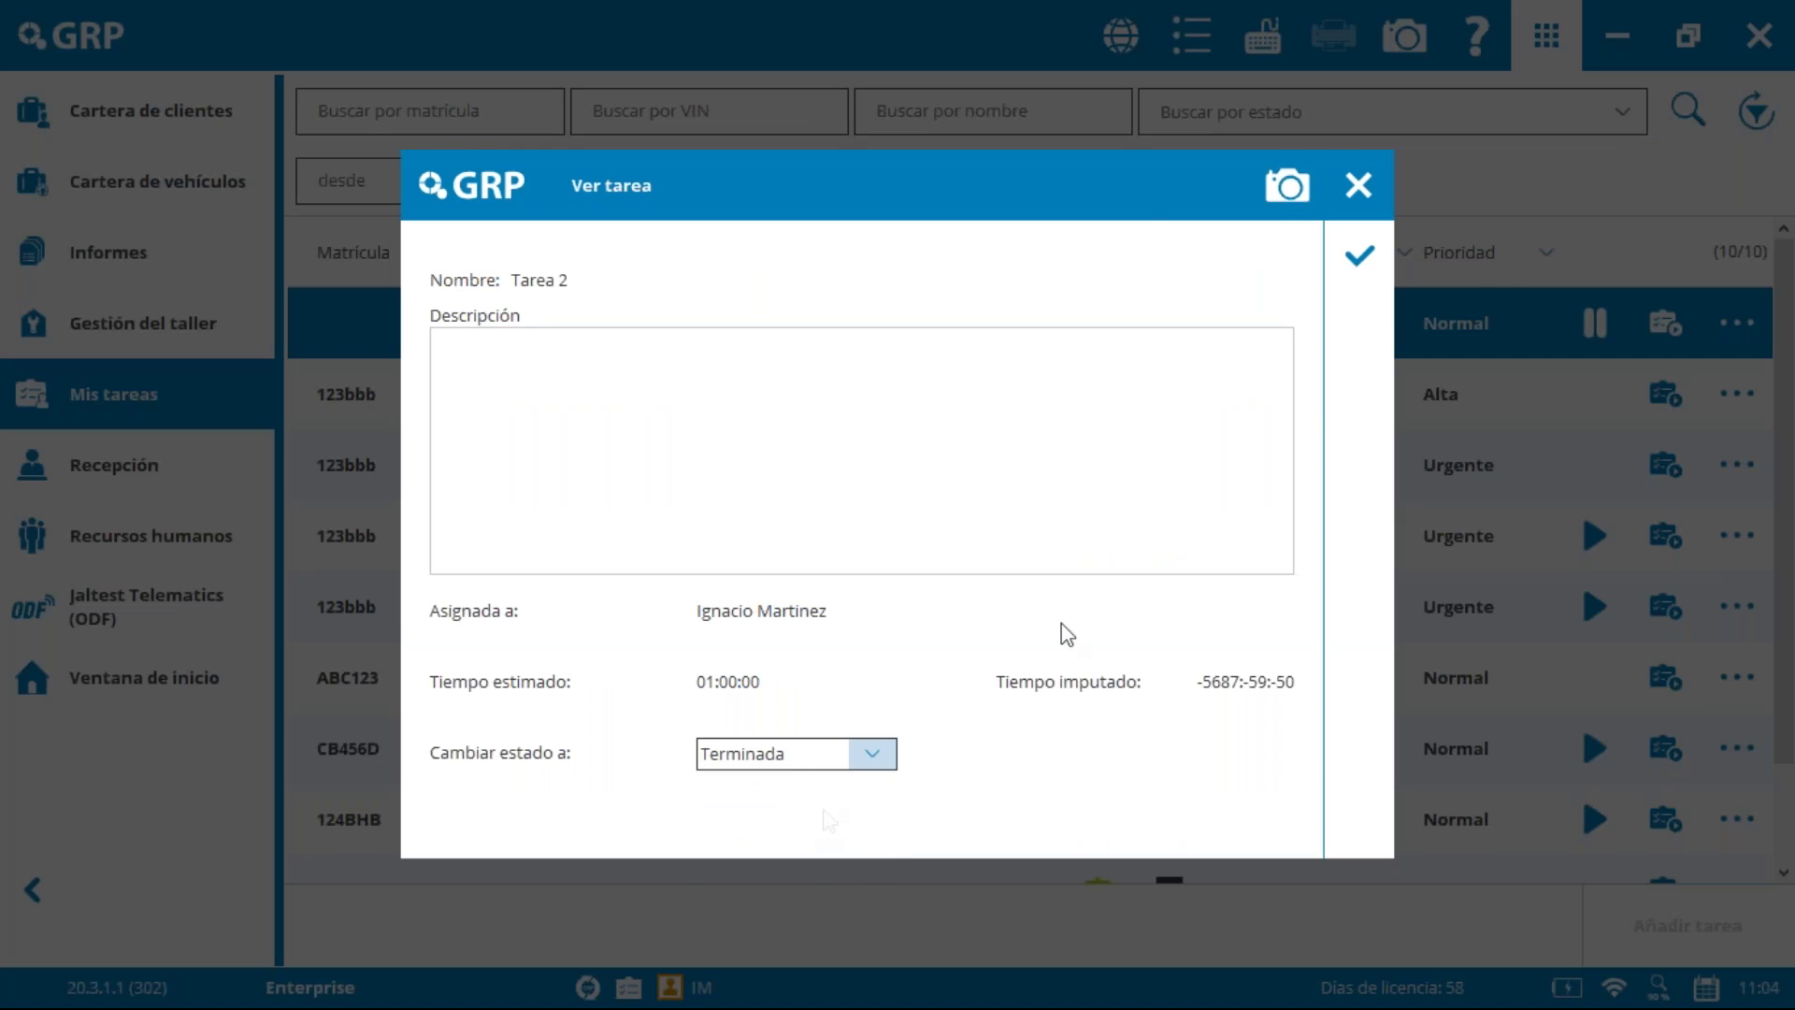
click(1358, 254)
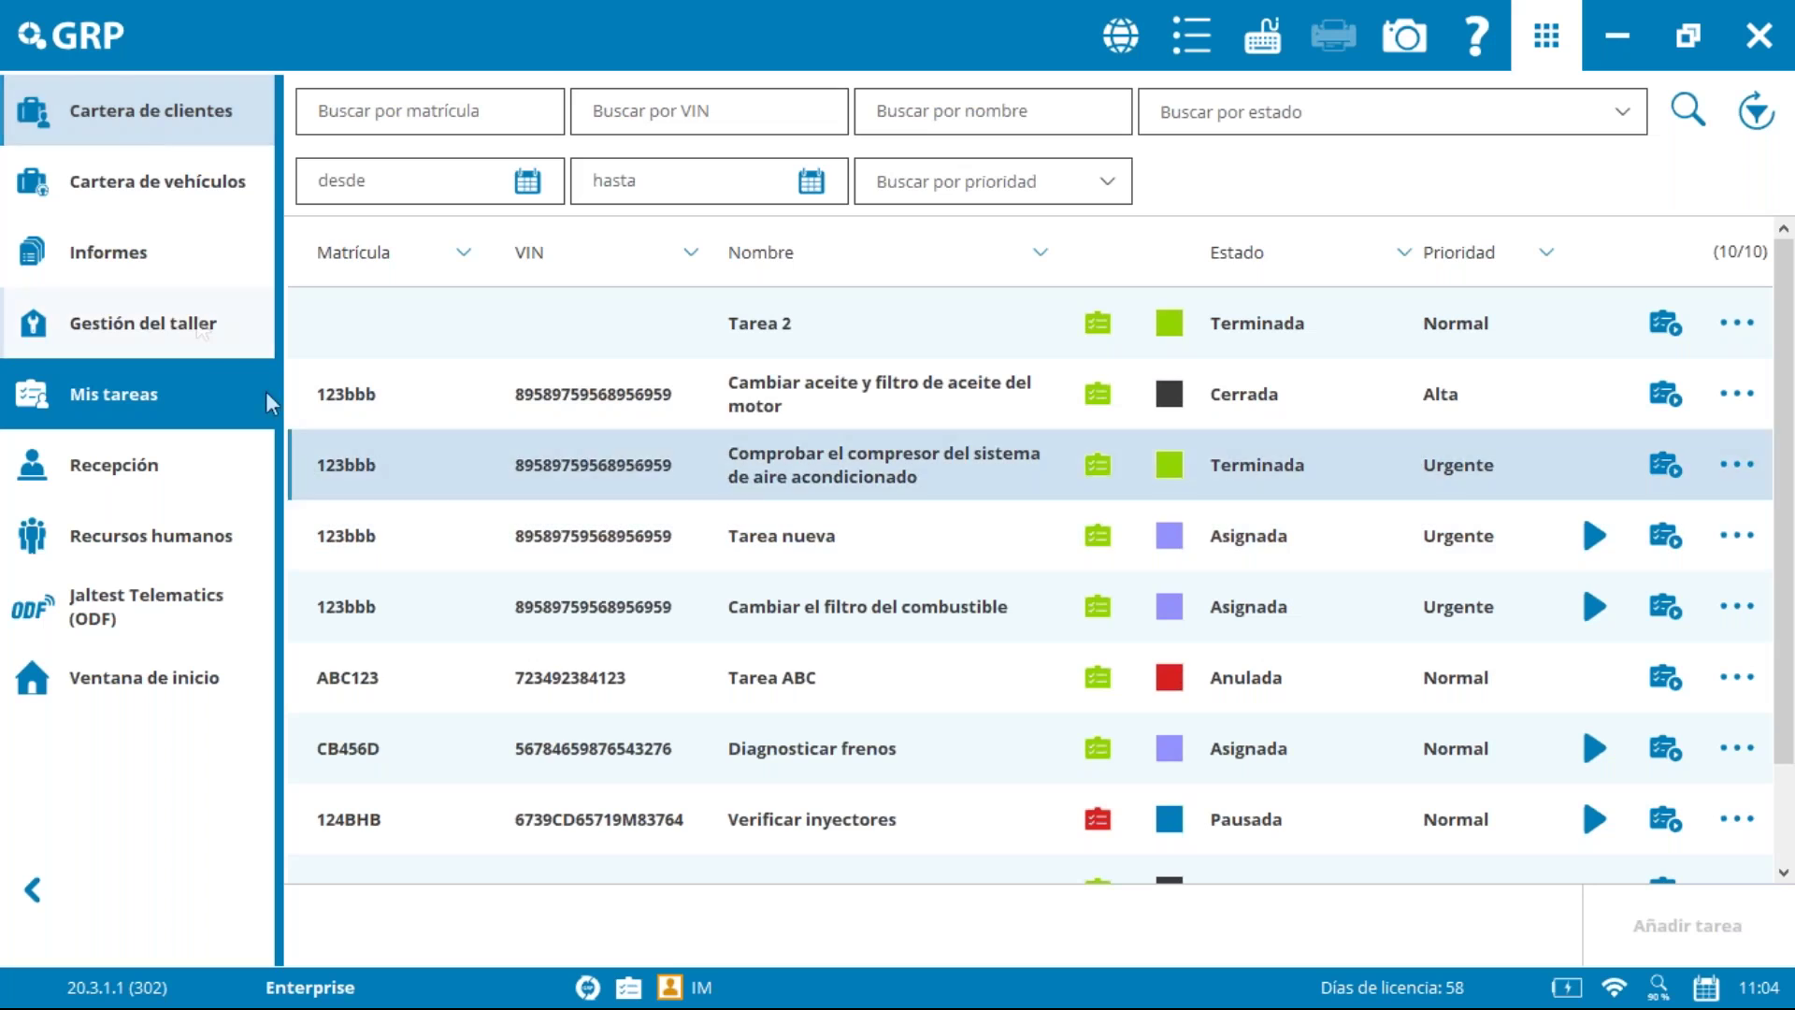
Step: Open the Gestión del taller Tareas list and view Tarea 2's details without changes
click(140, 322)
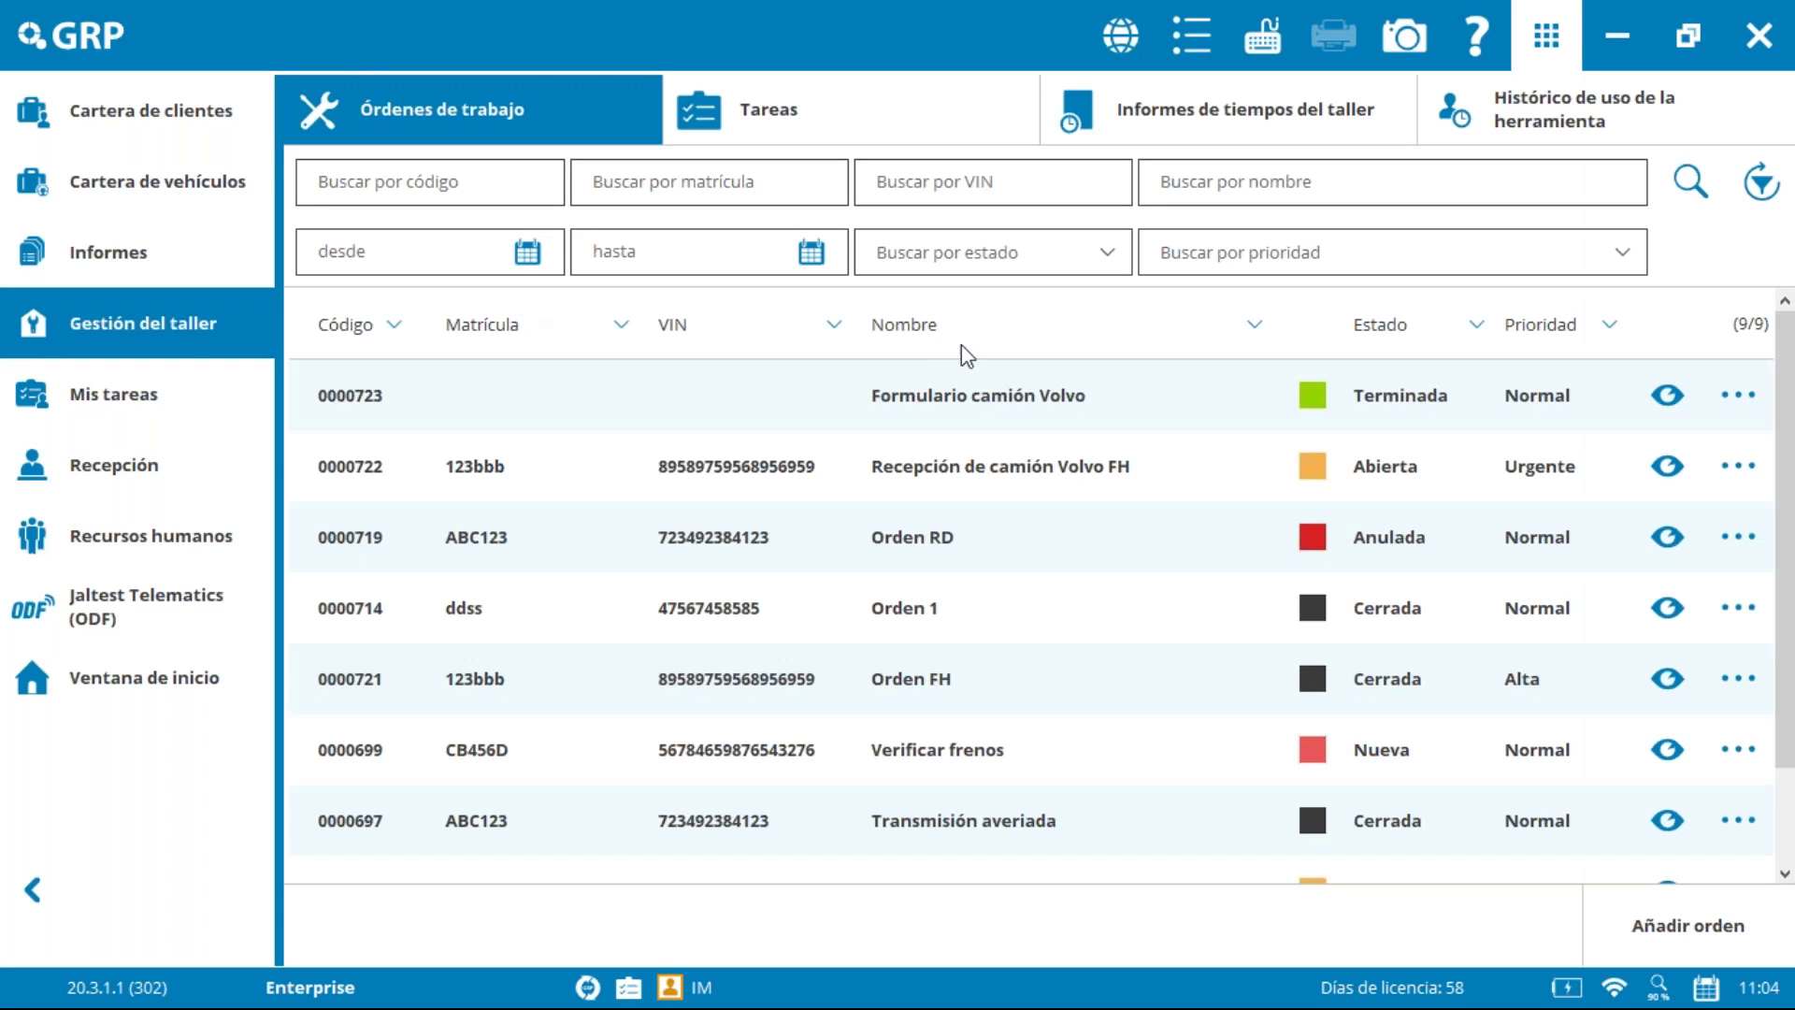
click(863, 142)
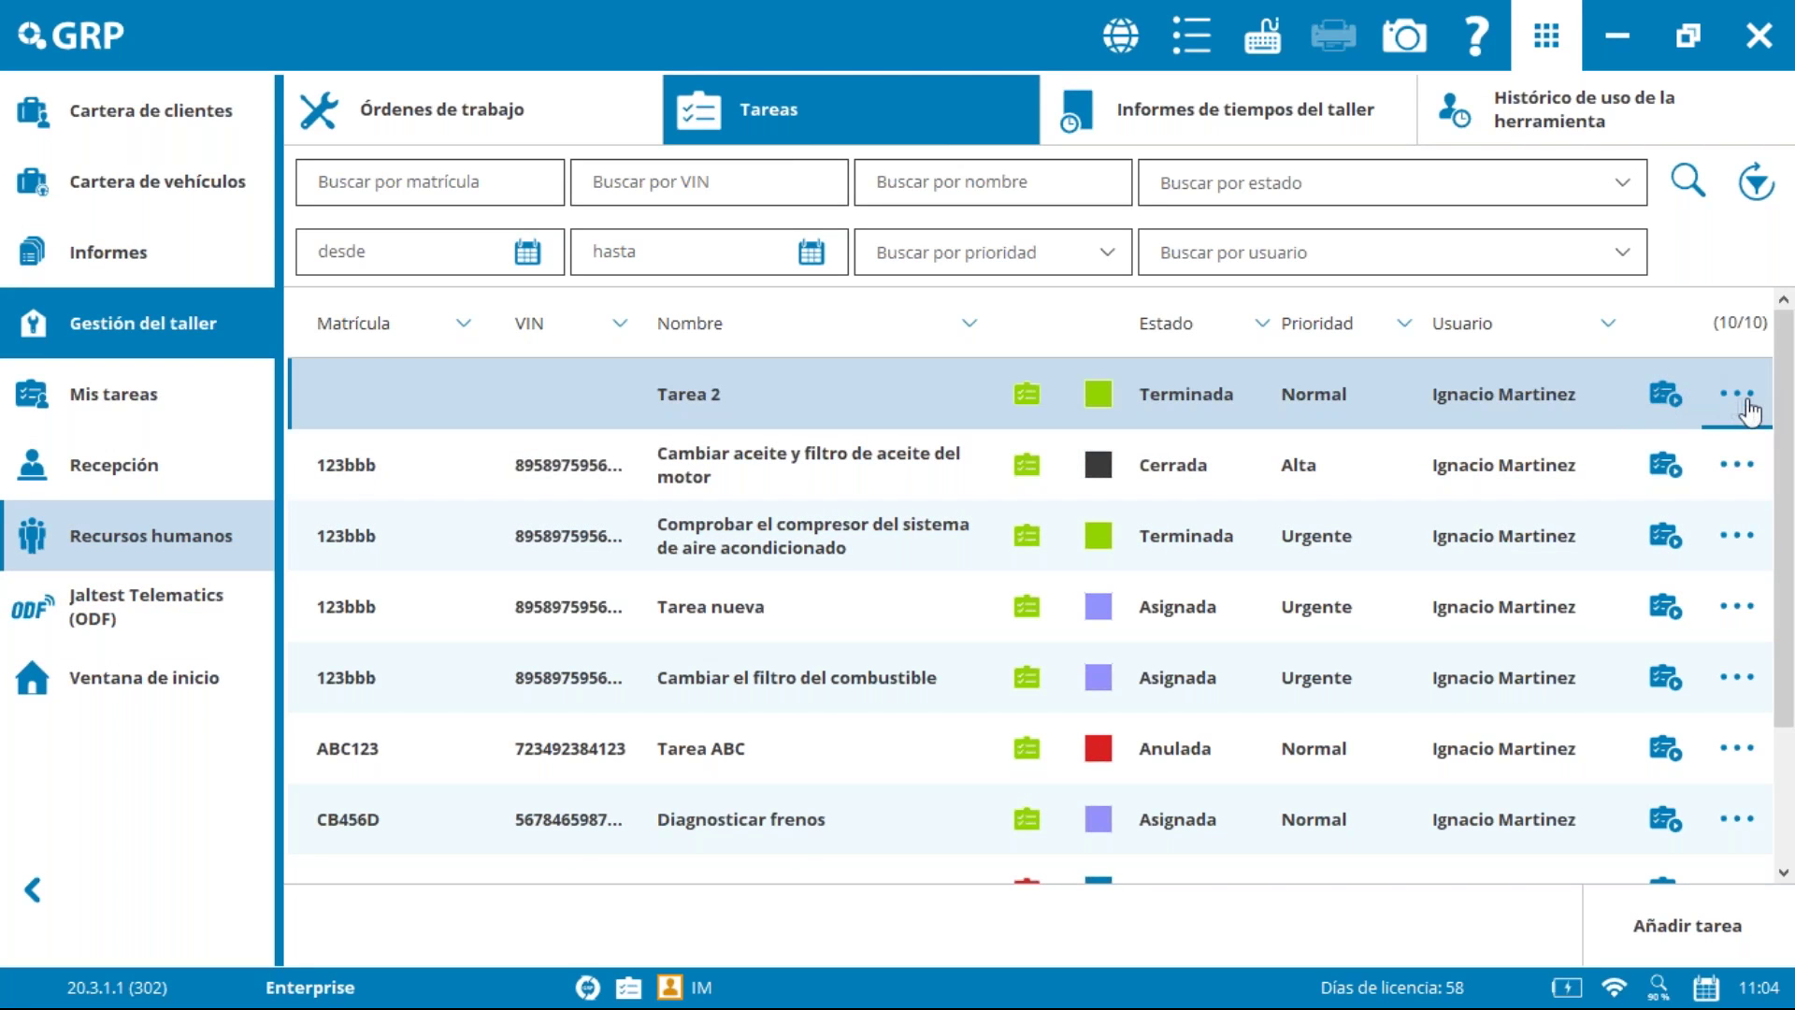
double_click(1567, 422)
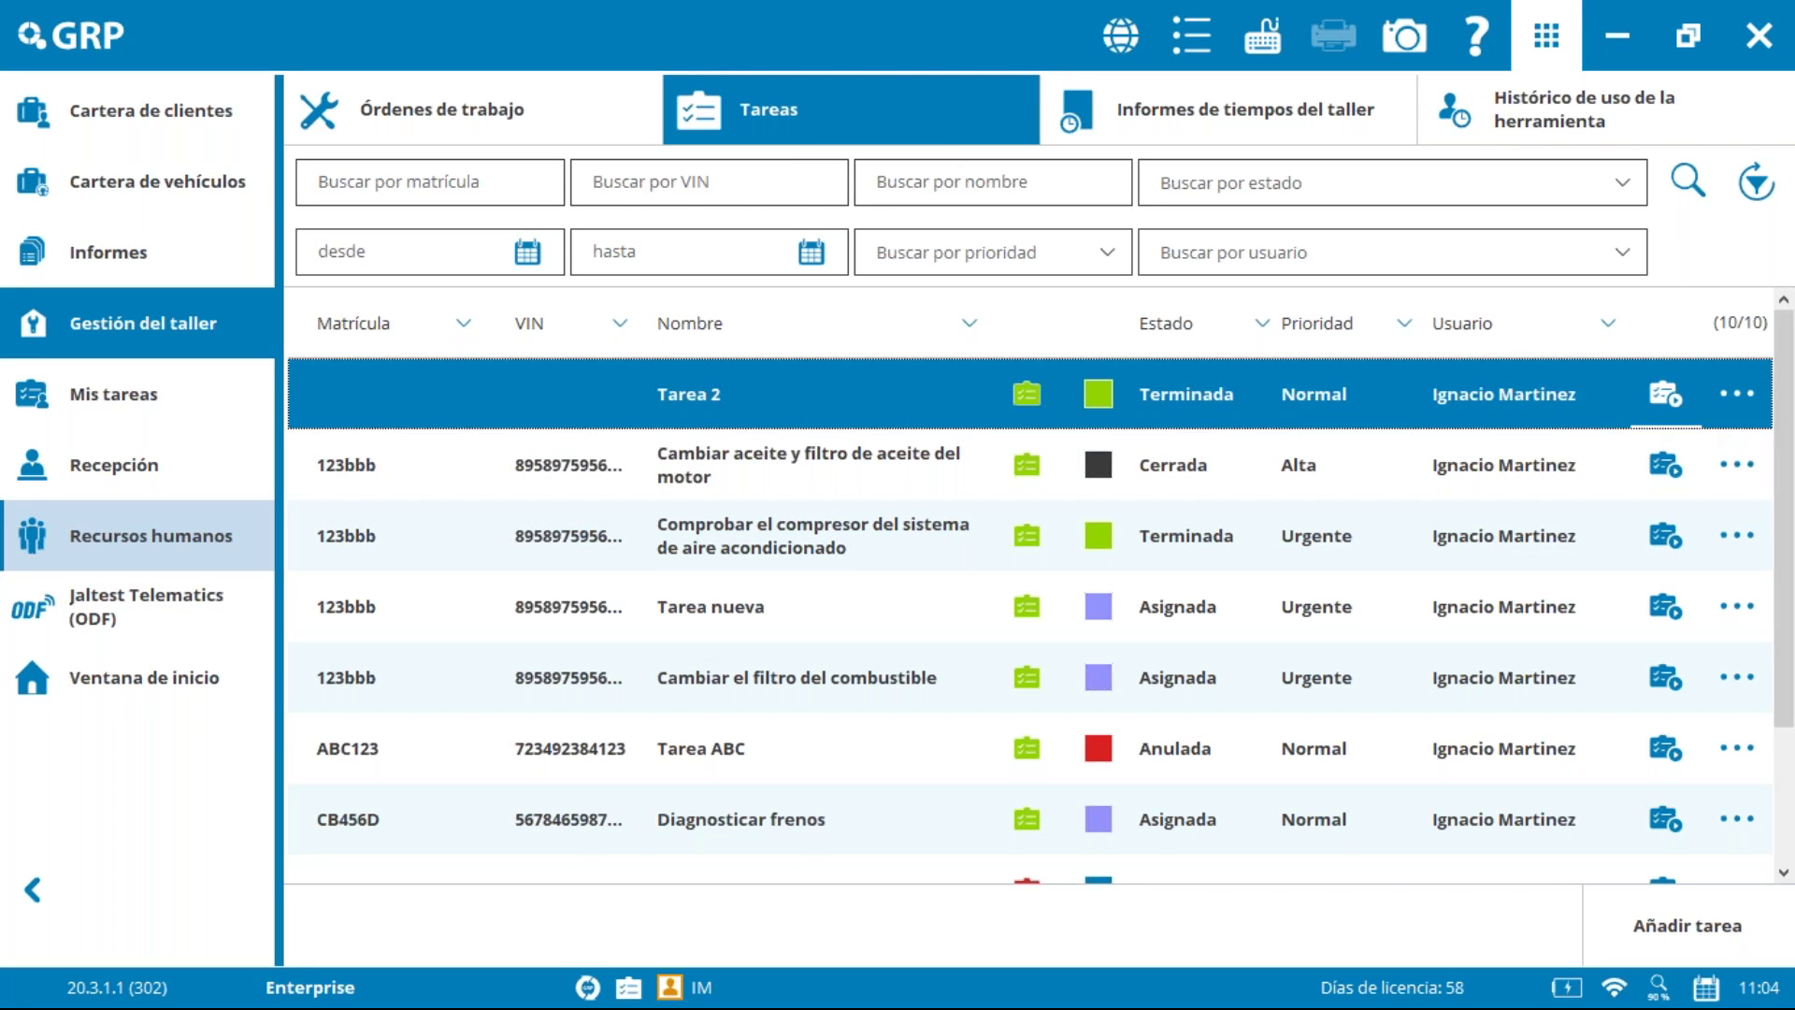
click(806, 753)
click(808, 752)
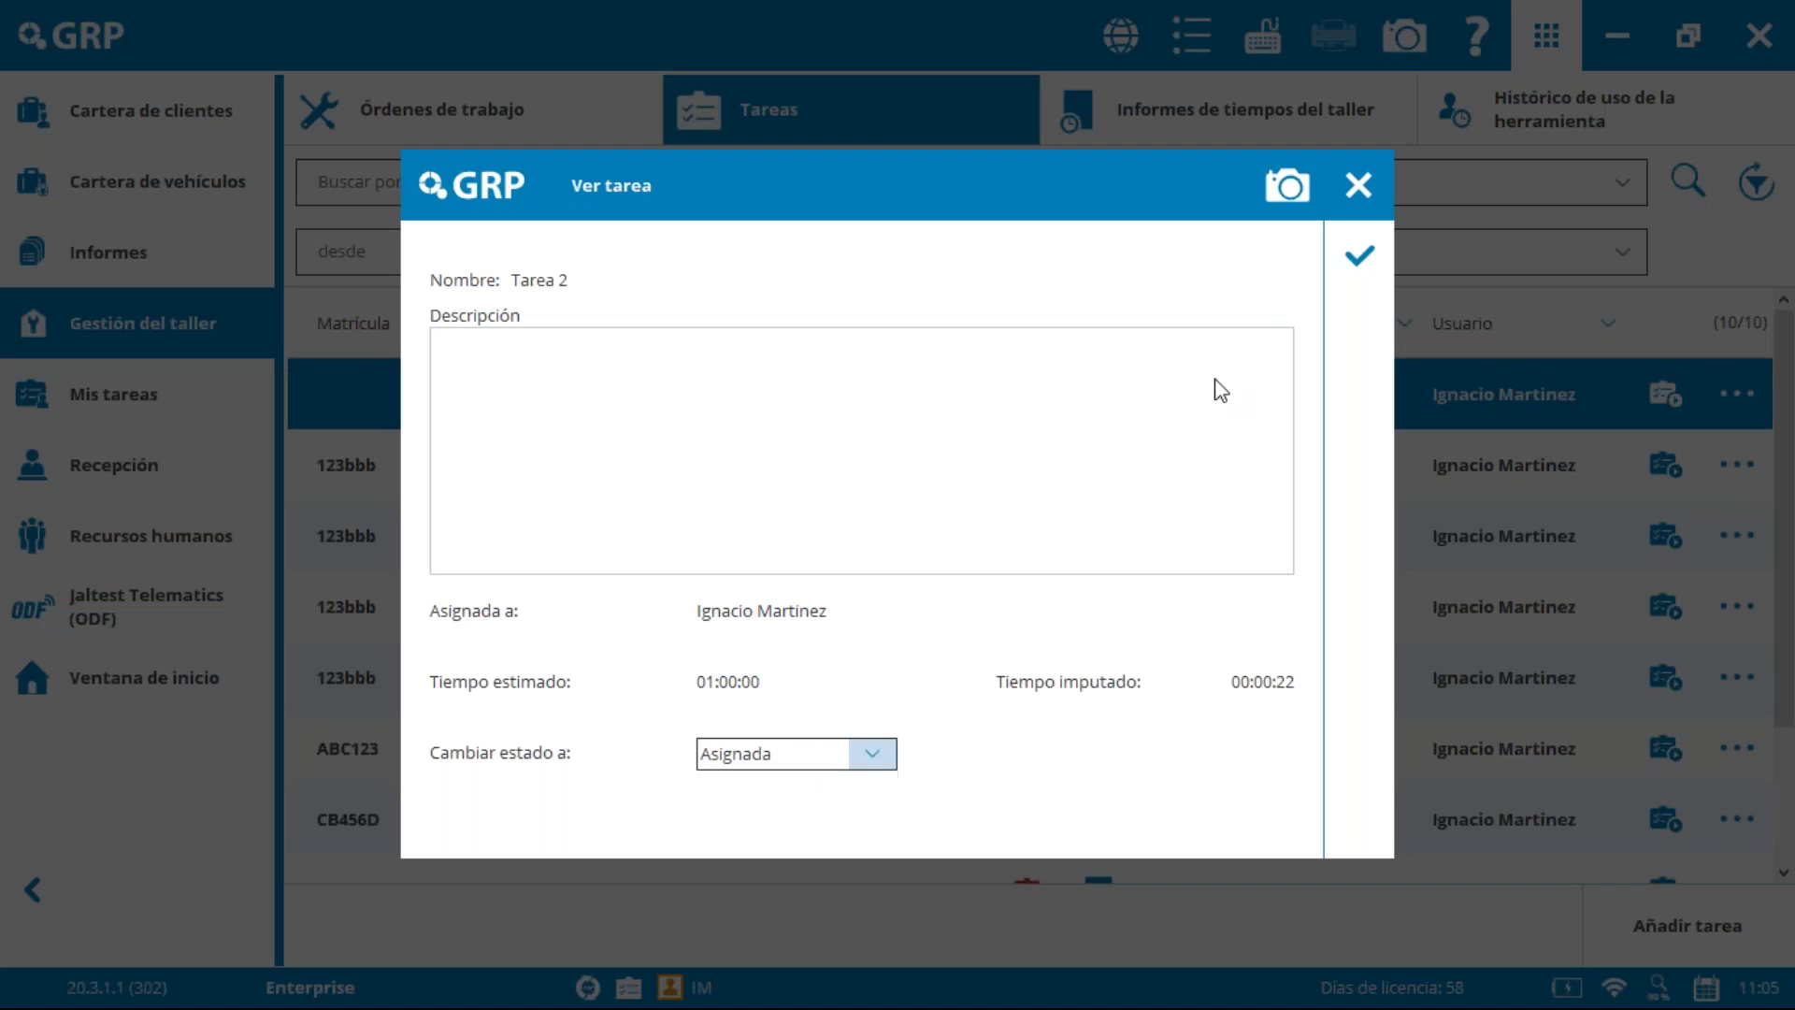
click(1360, 187)
Step: Edit Tarea 2 and verify its Estado stays Terminada, closing without changes
click(1737, 394)
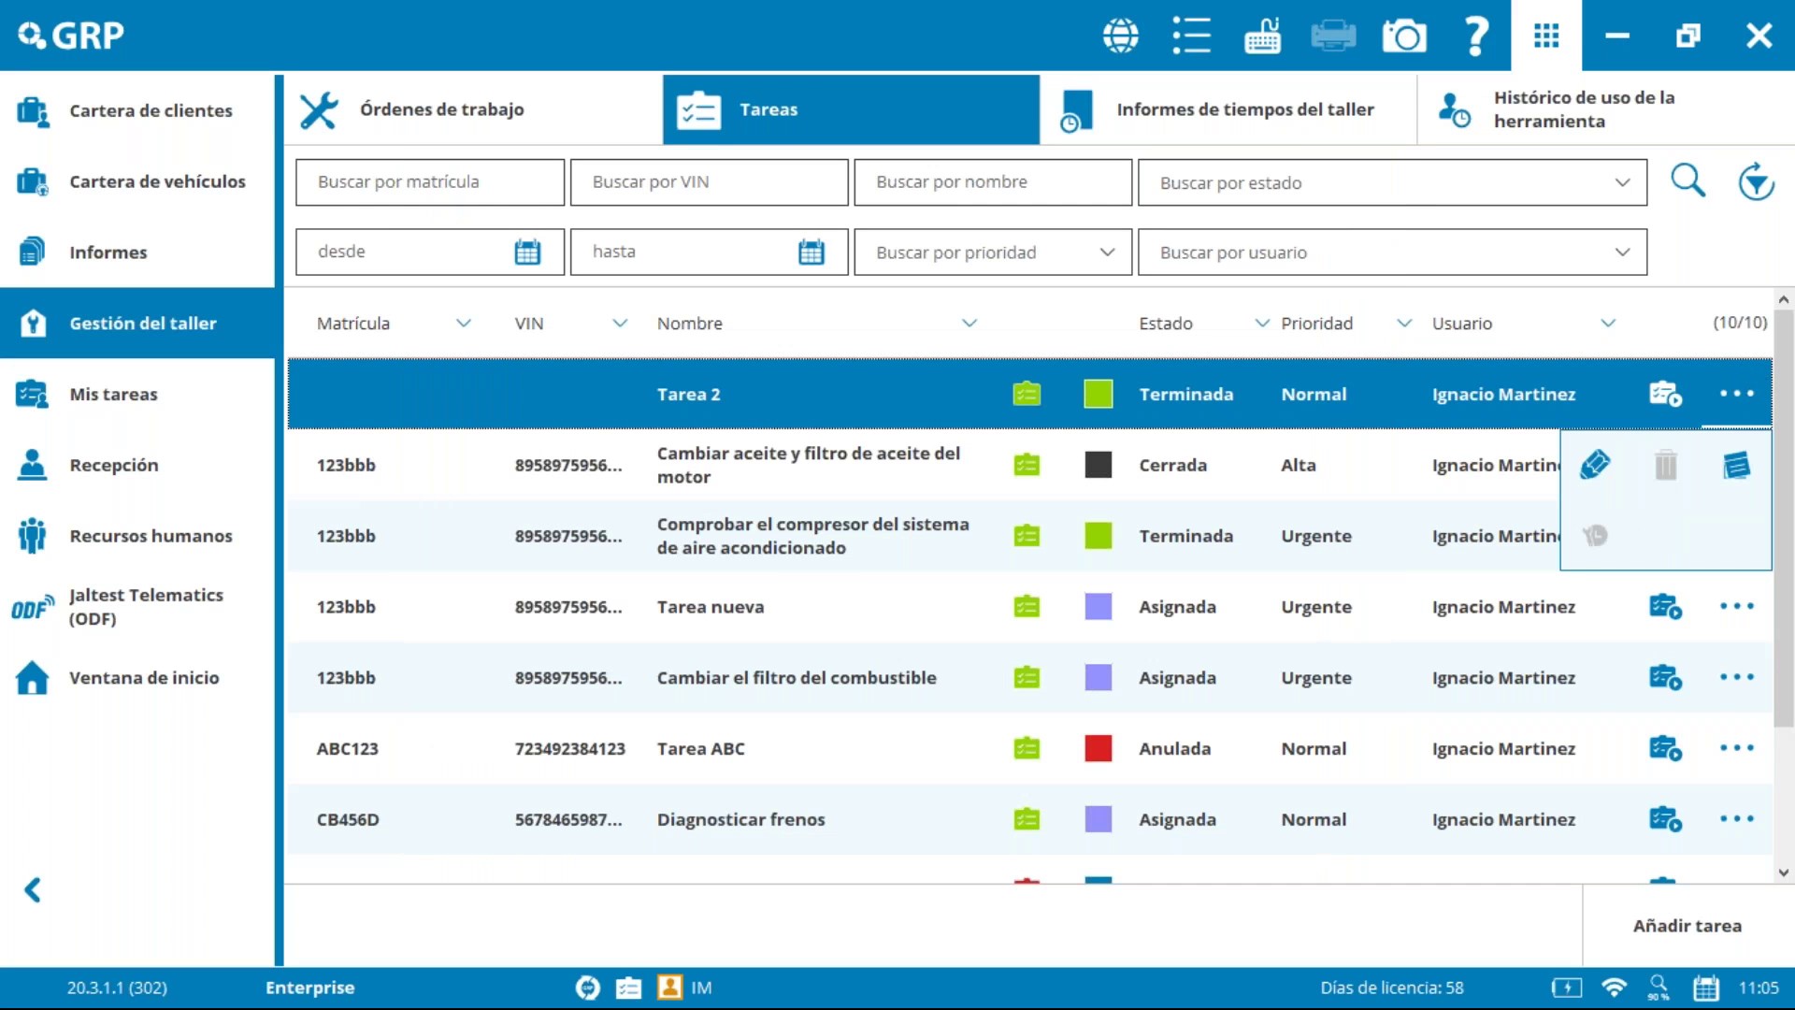
click(1595, 464)
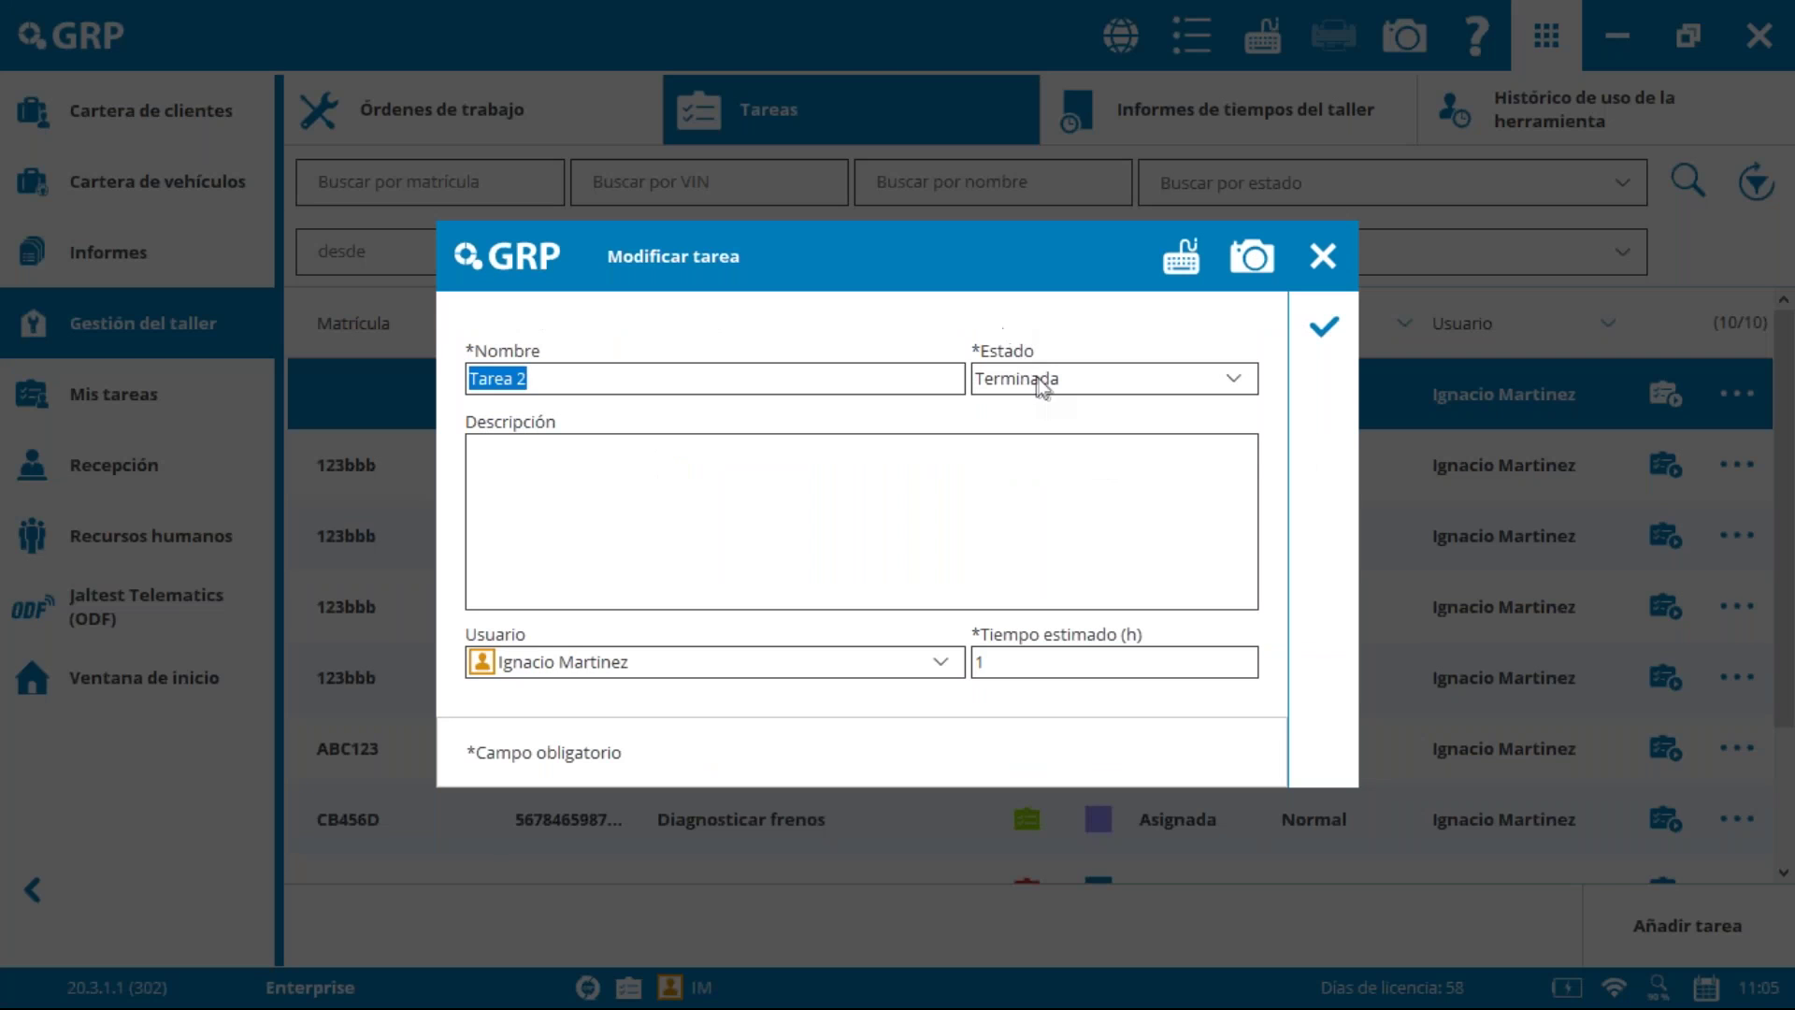
click(1037, 378)
click(1183, 266)
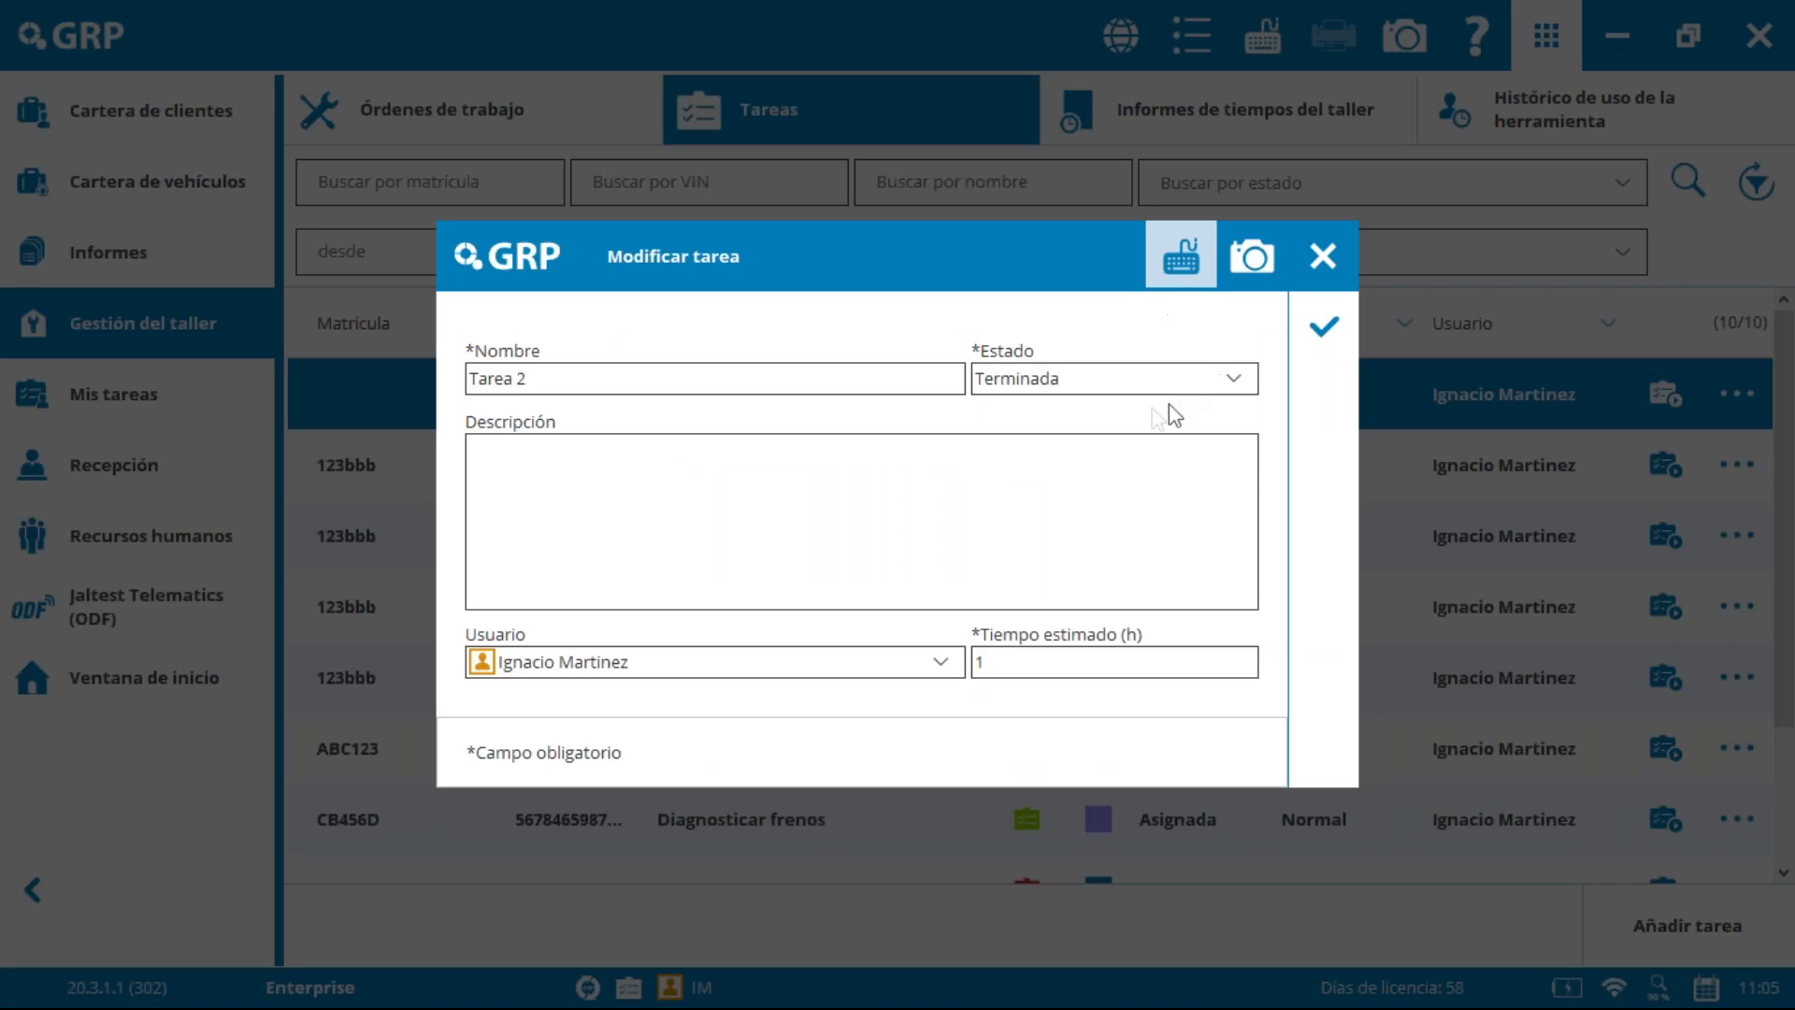
click(1236, 379)
click(1236, 378)
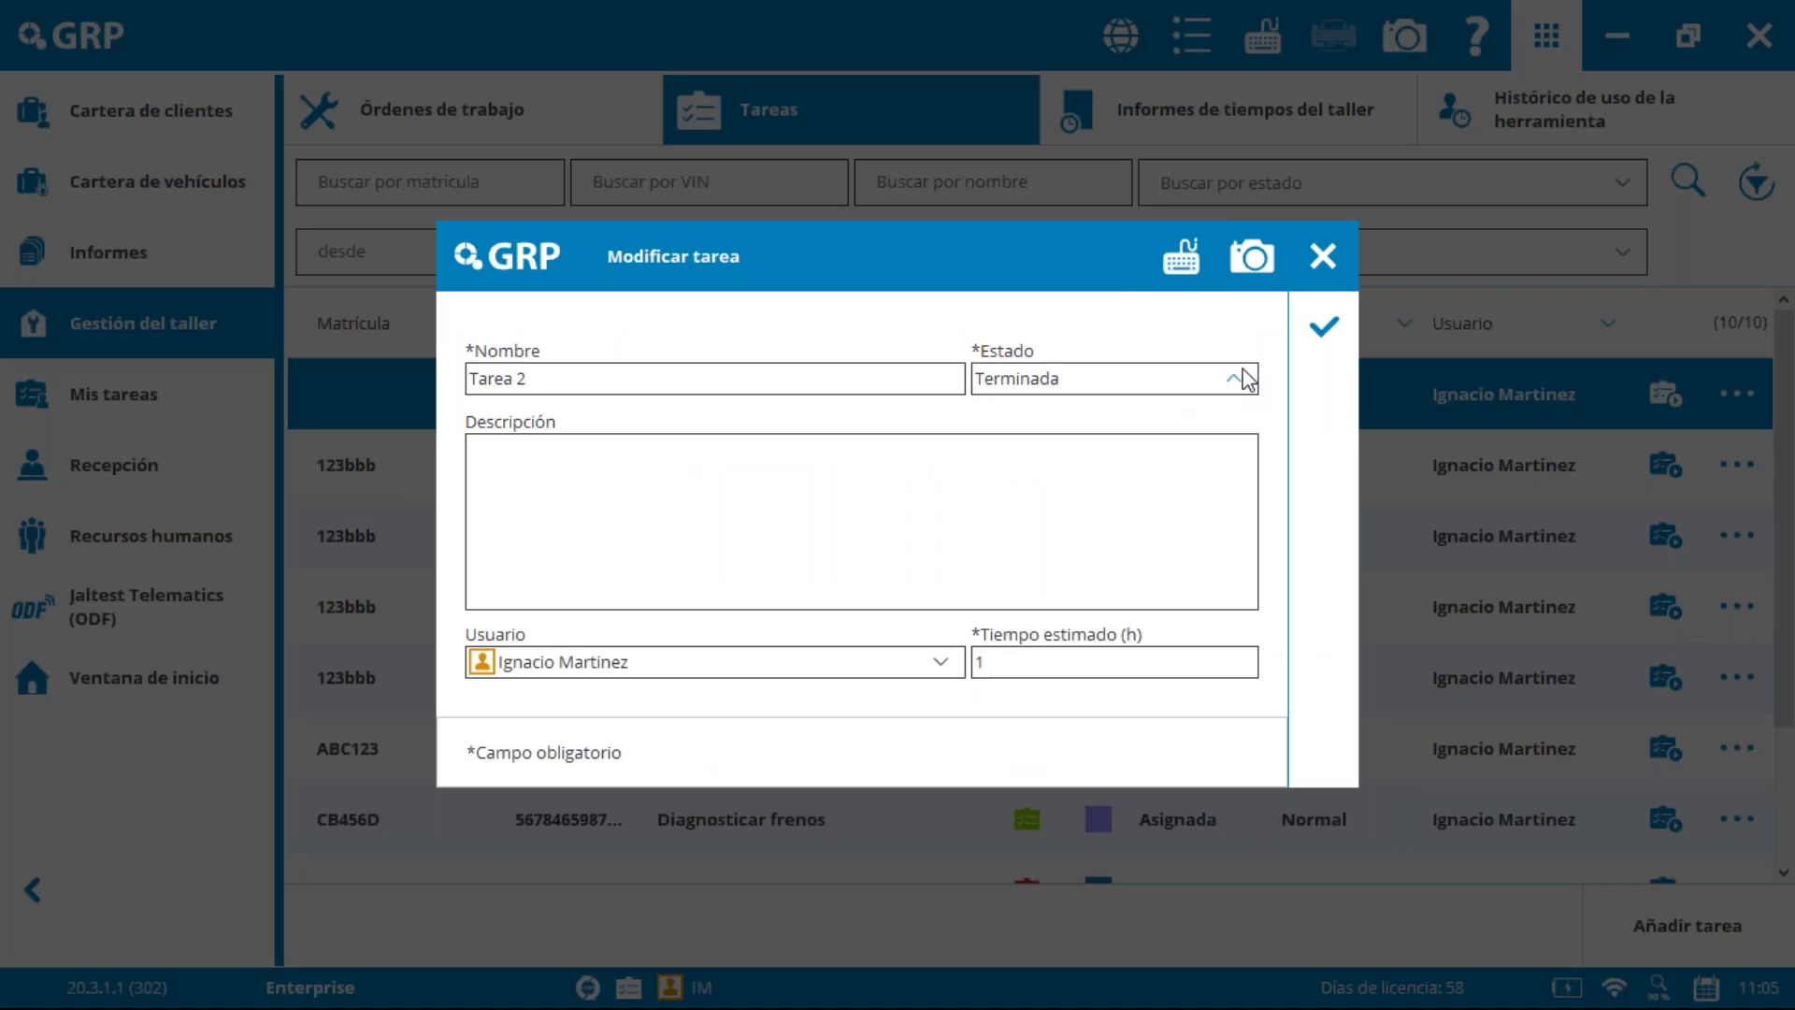
click(1320, 262)
Step: Switch to the Órdenes de trabajo list and select work order 0000723
click(1731, 396)
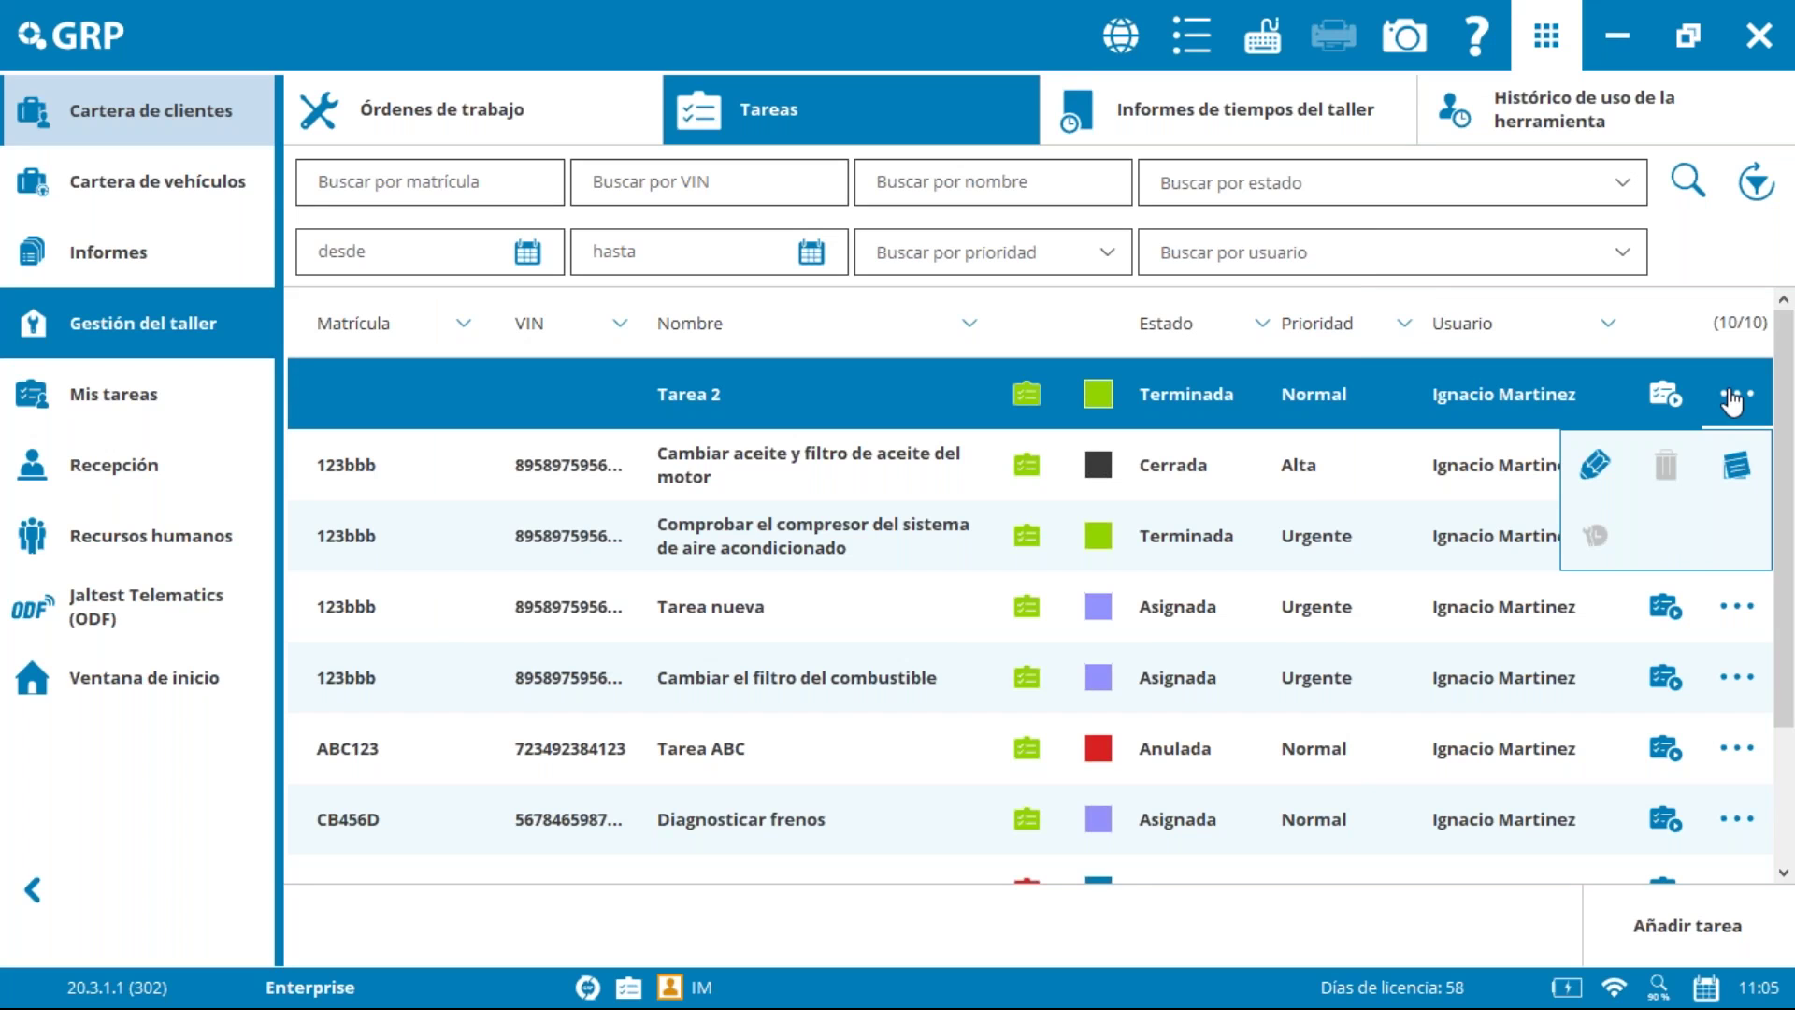
click(1714, 259)
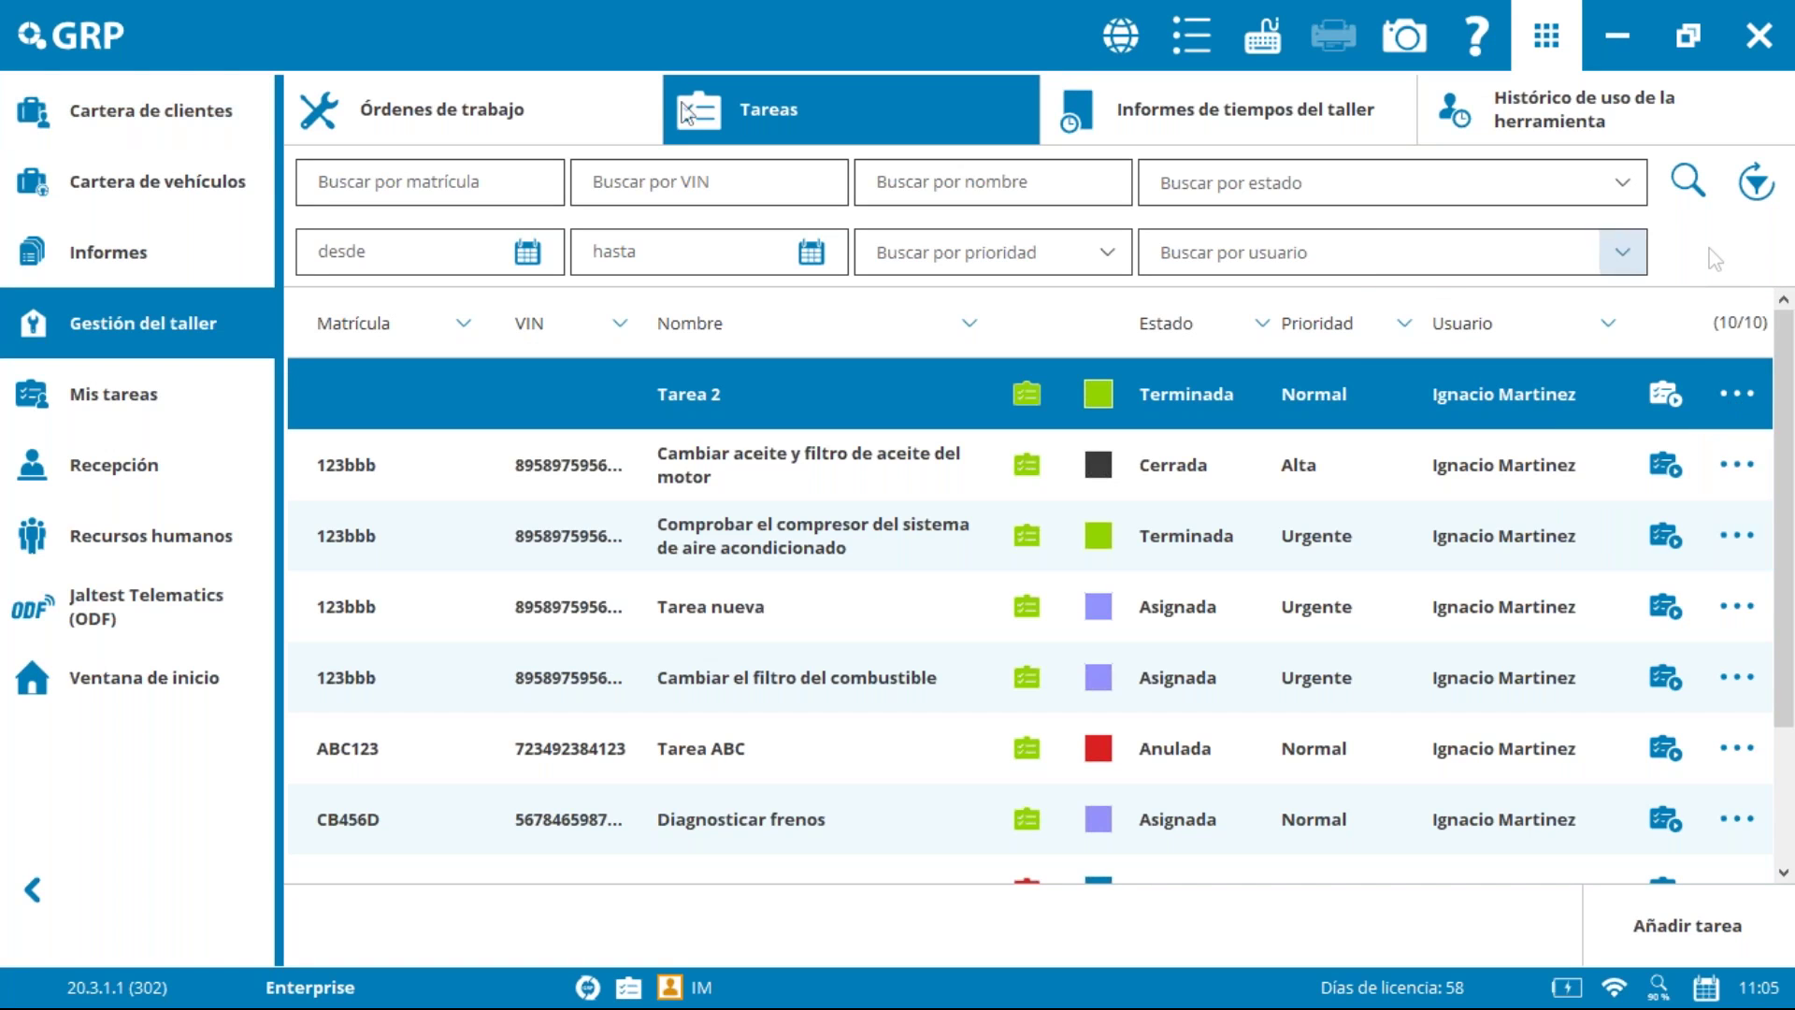
click(420, 110)
click(1286, 393)
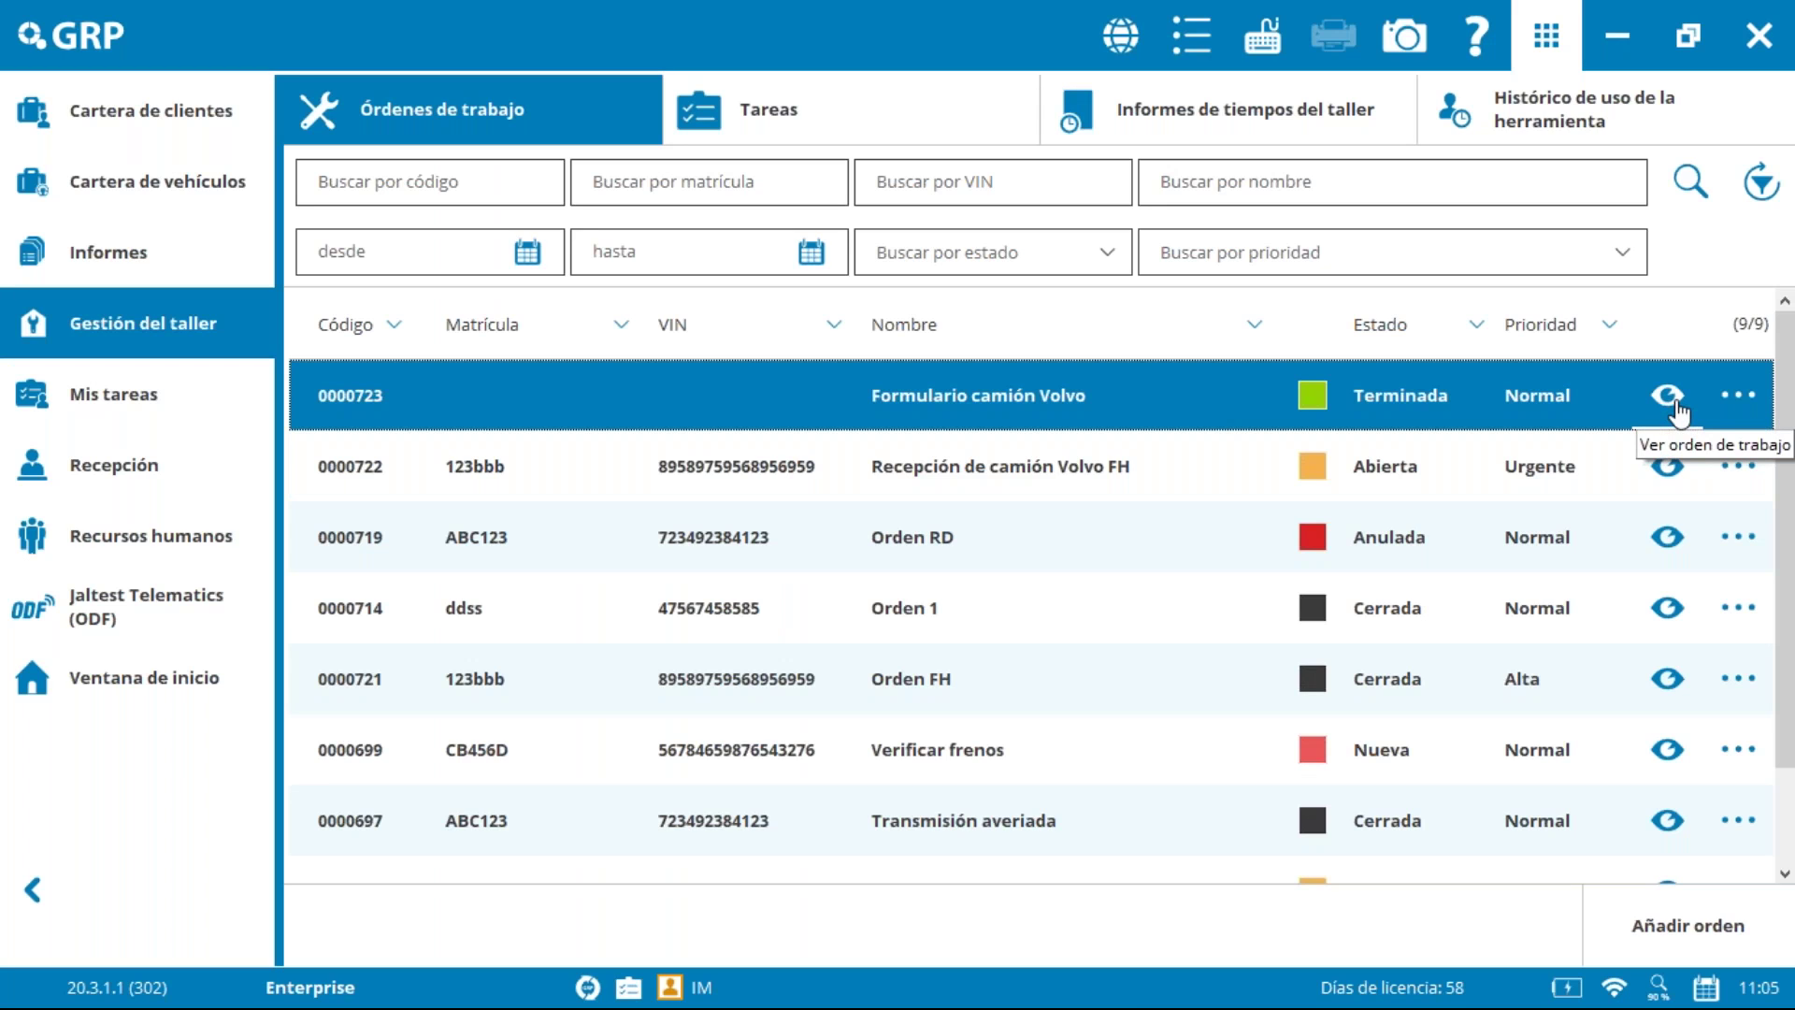
Step: Edit work order 0000723, set its Estado to Cerrada and save
click(1738, 395)
click(1667, 466)
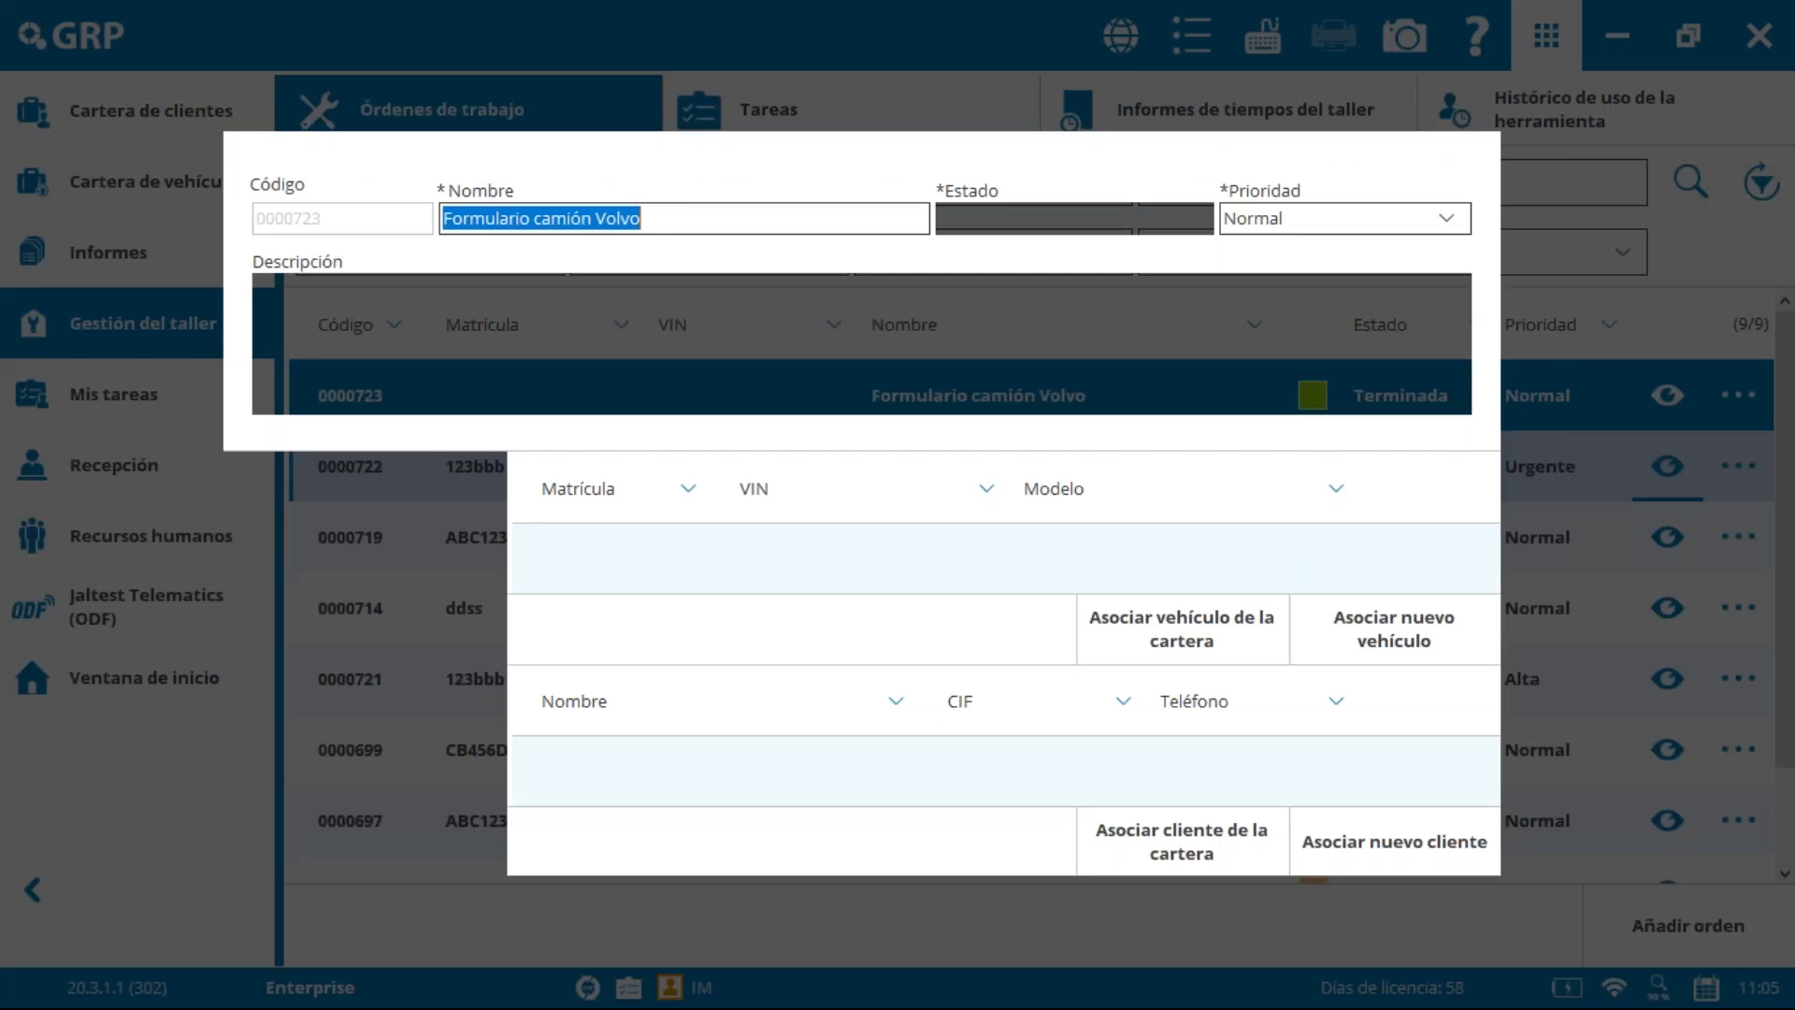
click(1068, 217)
click(1069, 288)
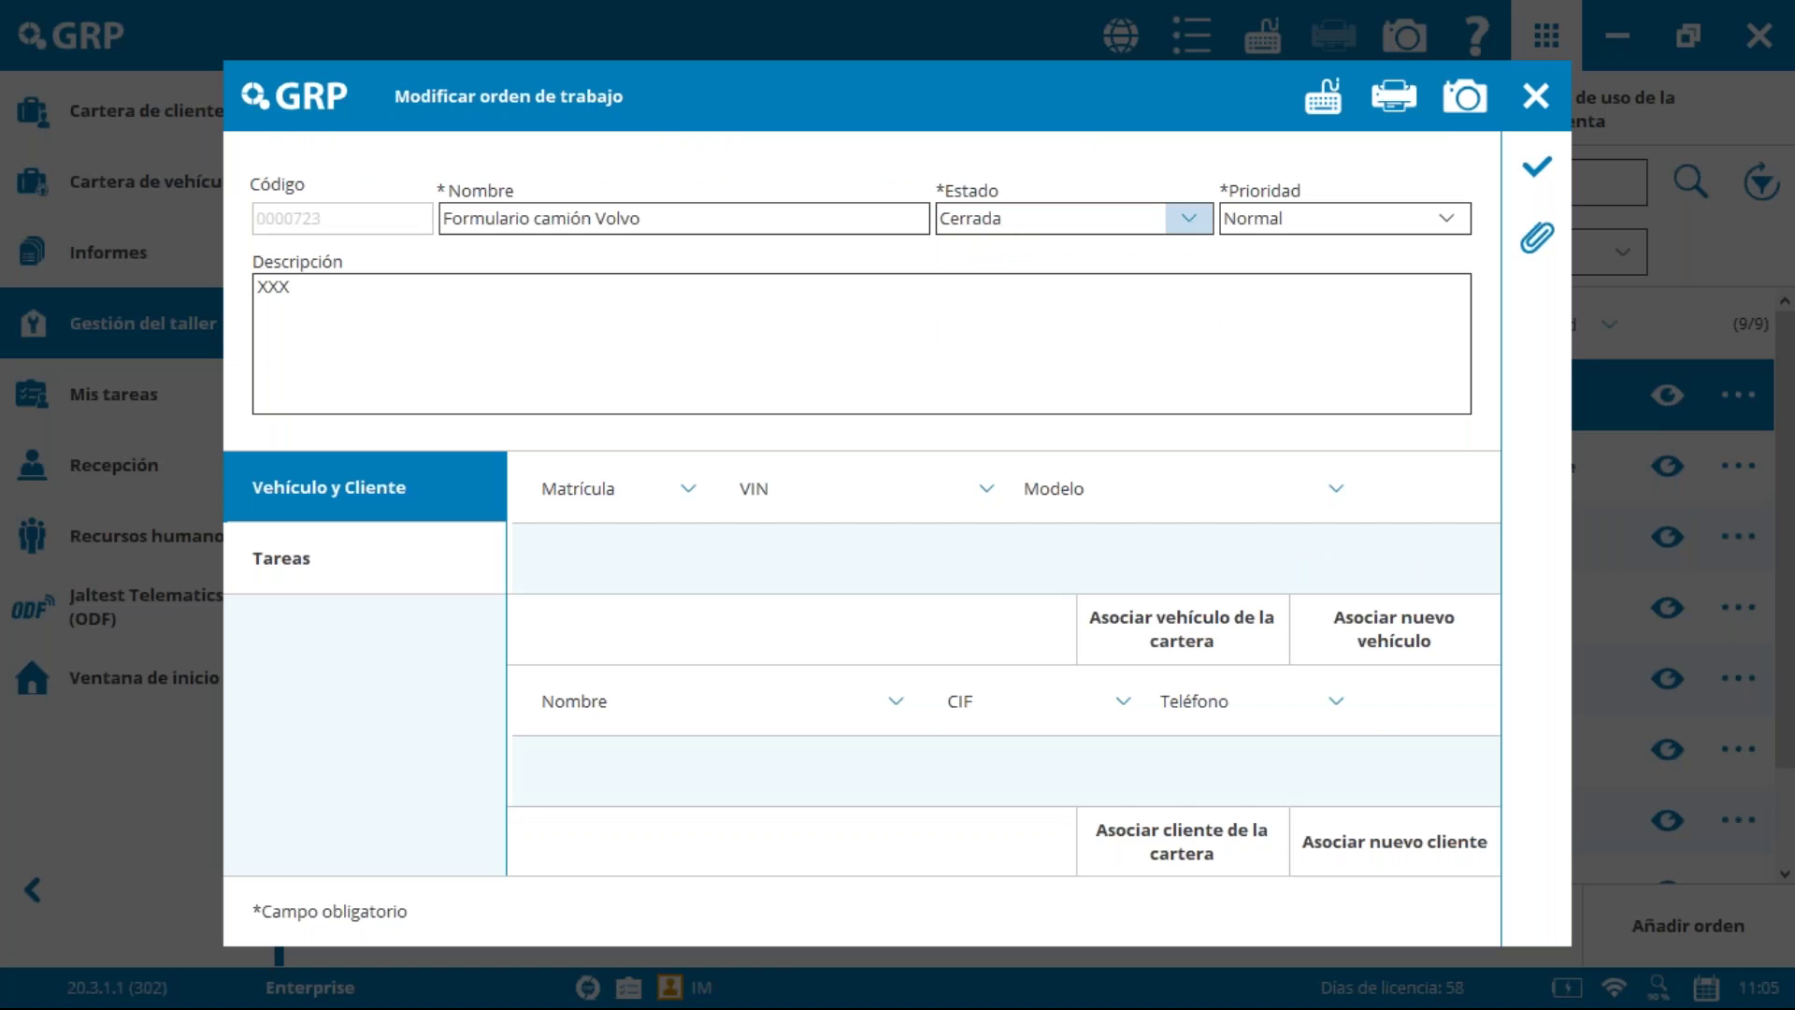
click(1536, 172)
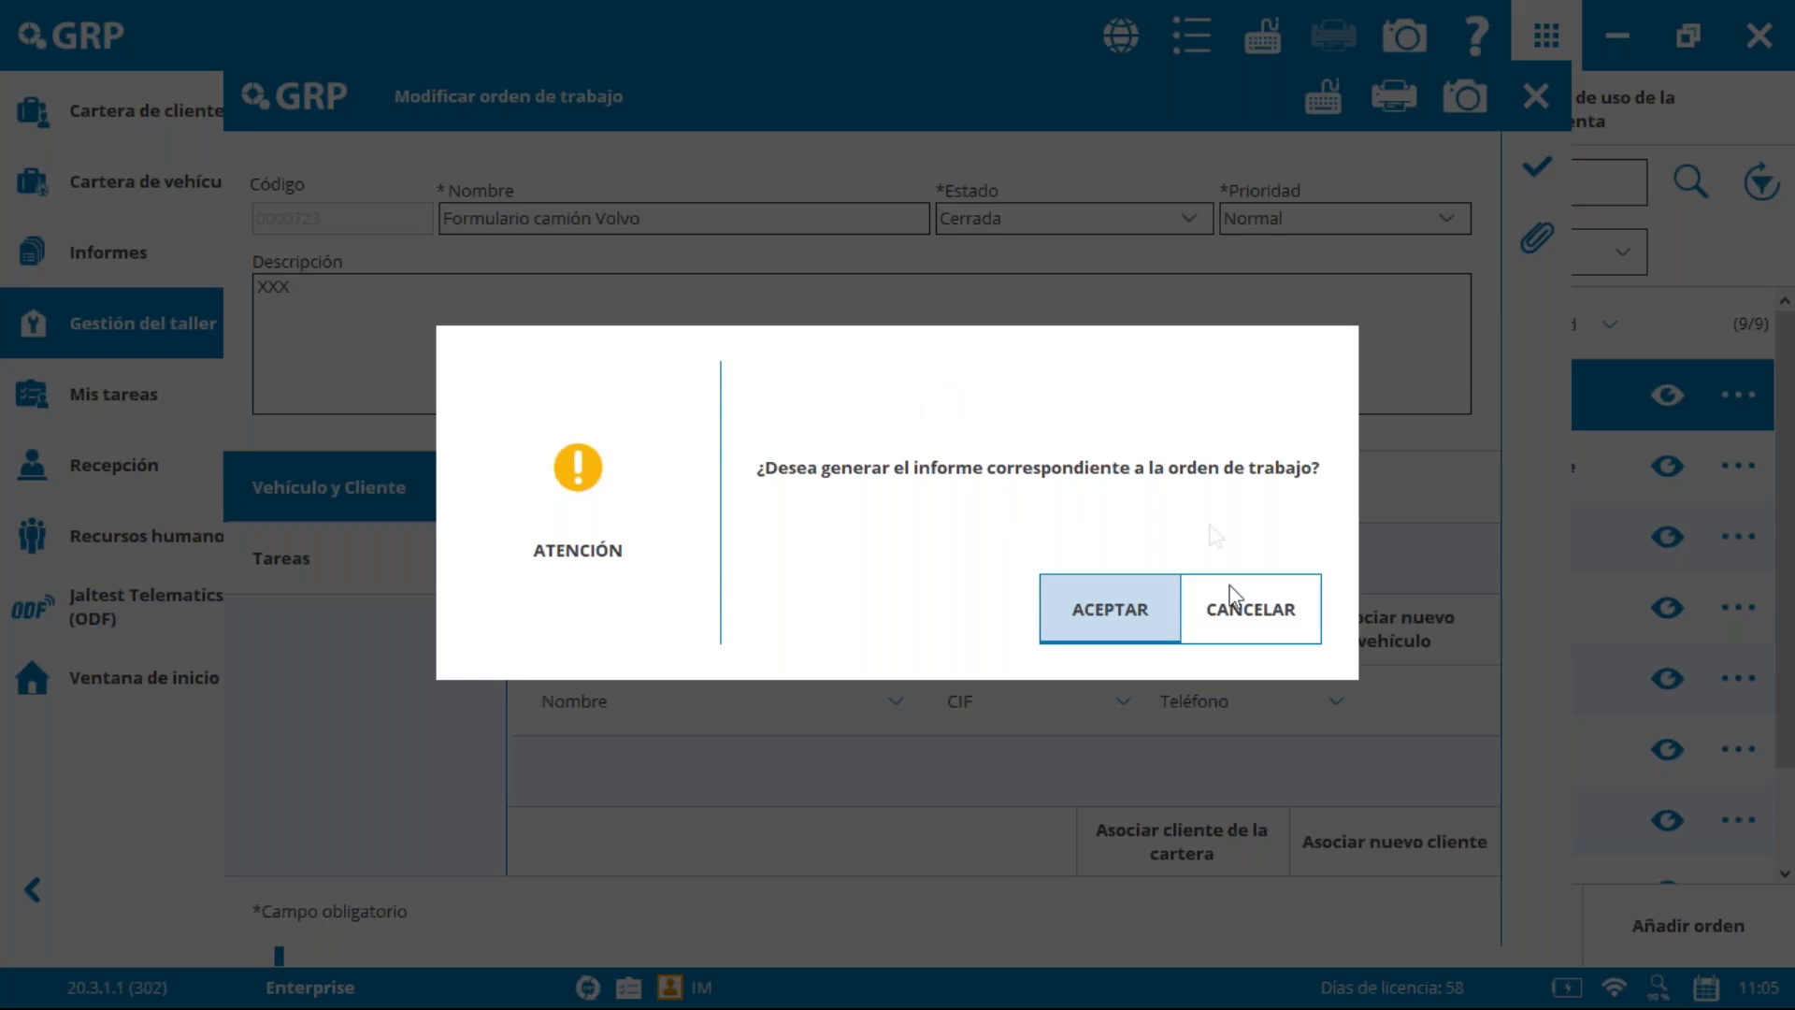
Step: Agree to generate the report and accept Tarea 2's imputed time of 0.1 hours
click(1085, 599)
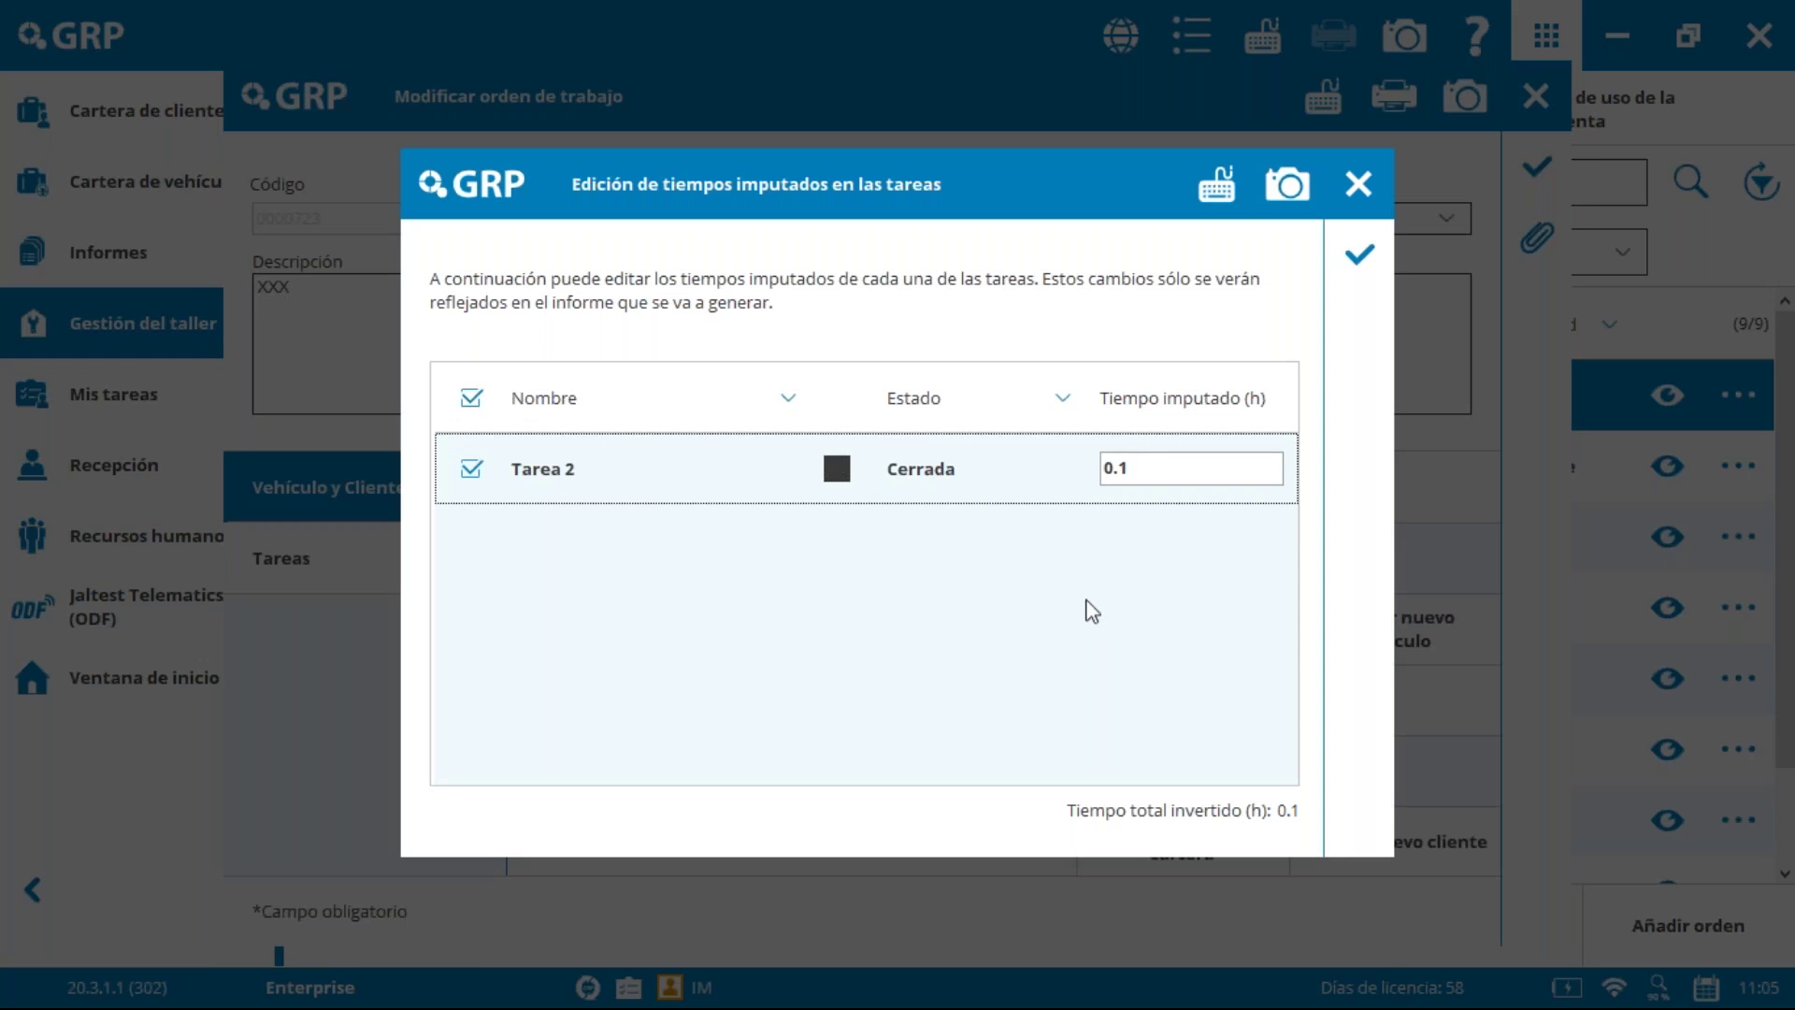
click(1263, 435)
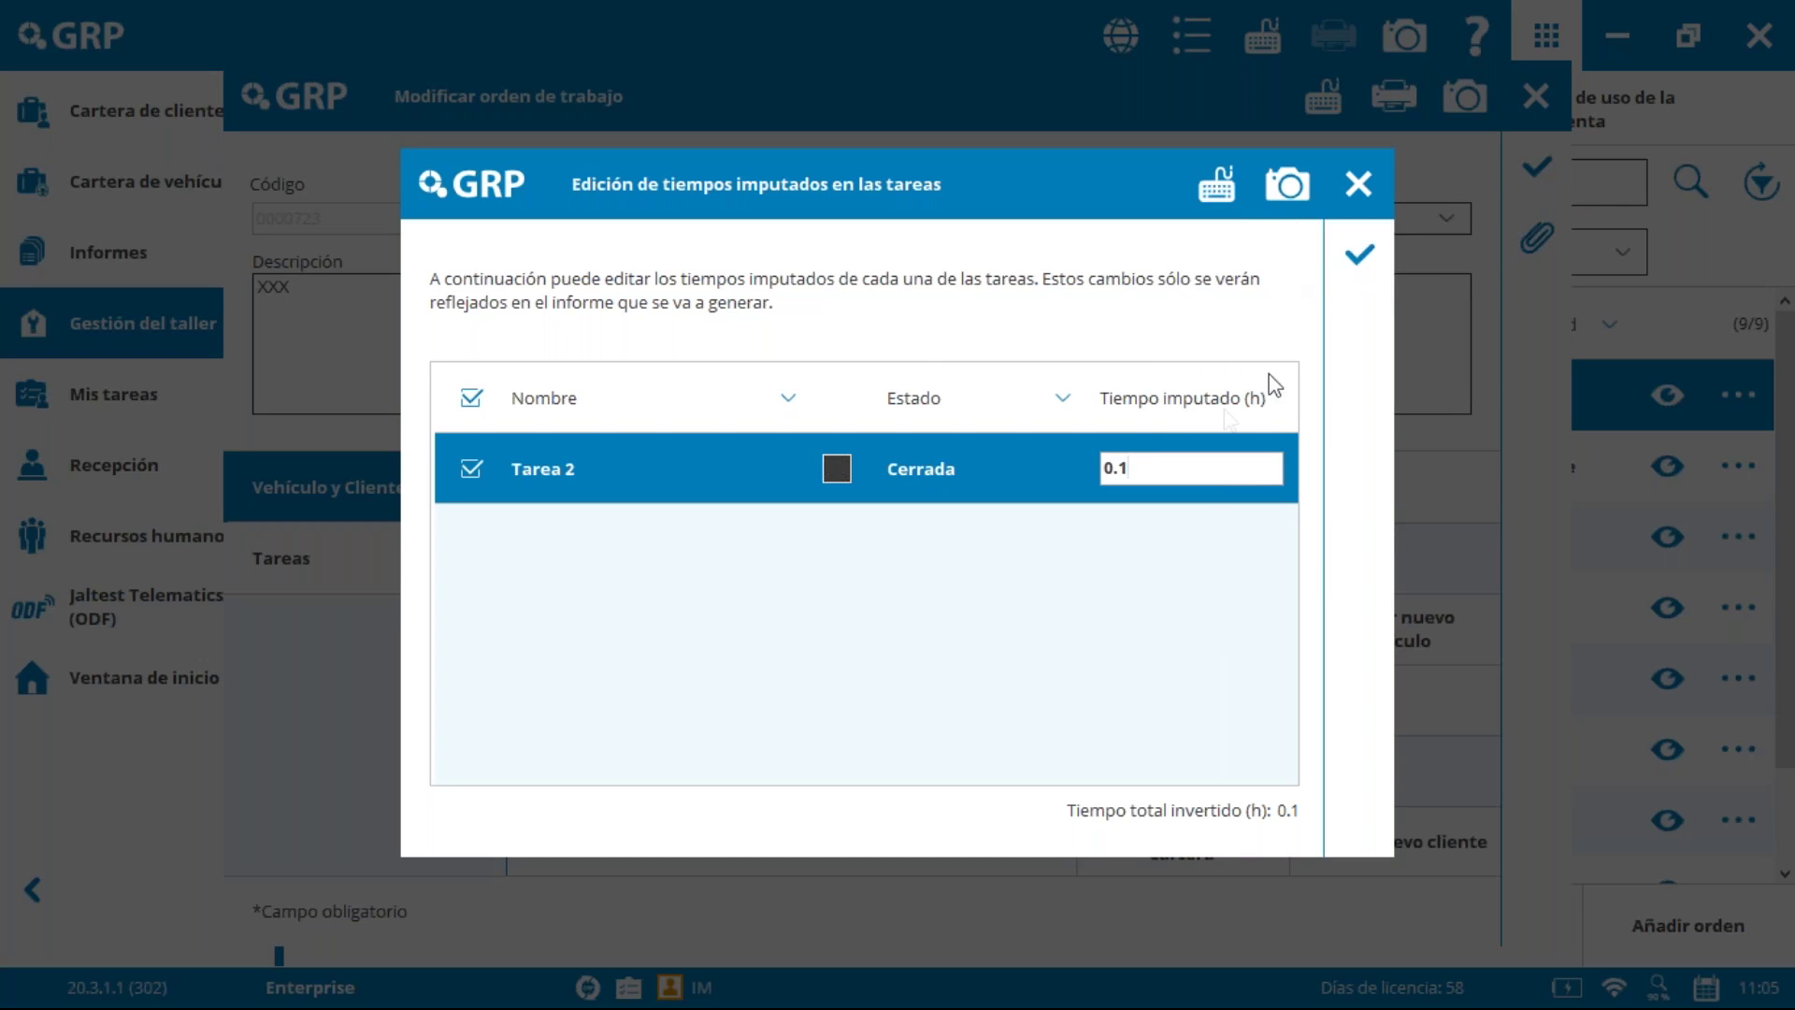
click(1364, 255)
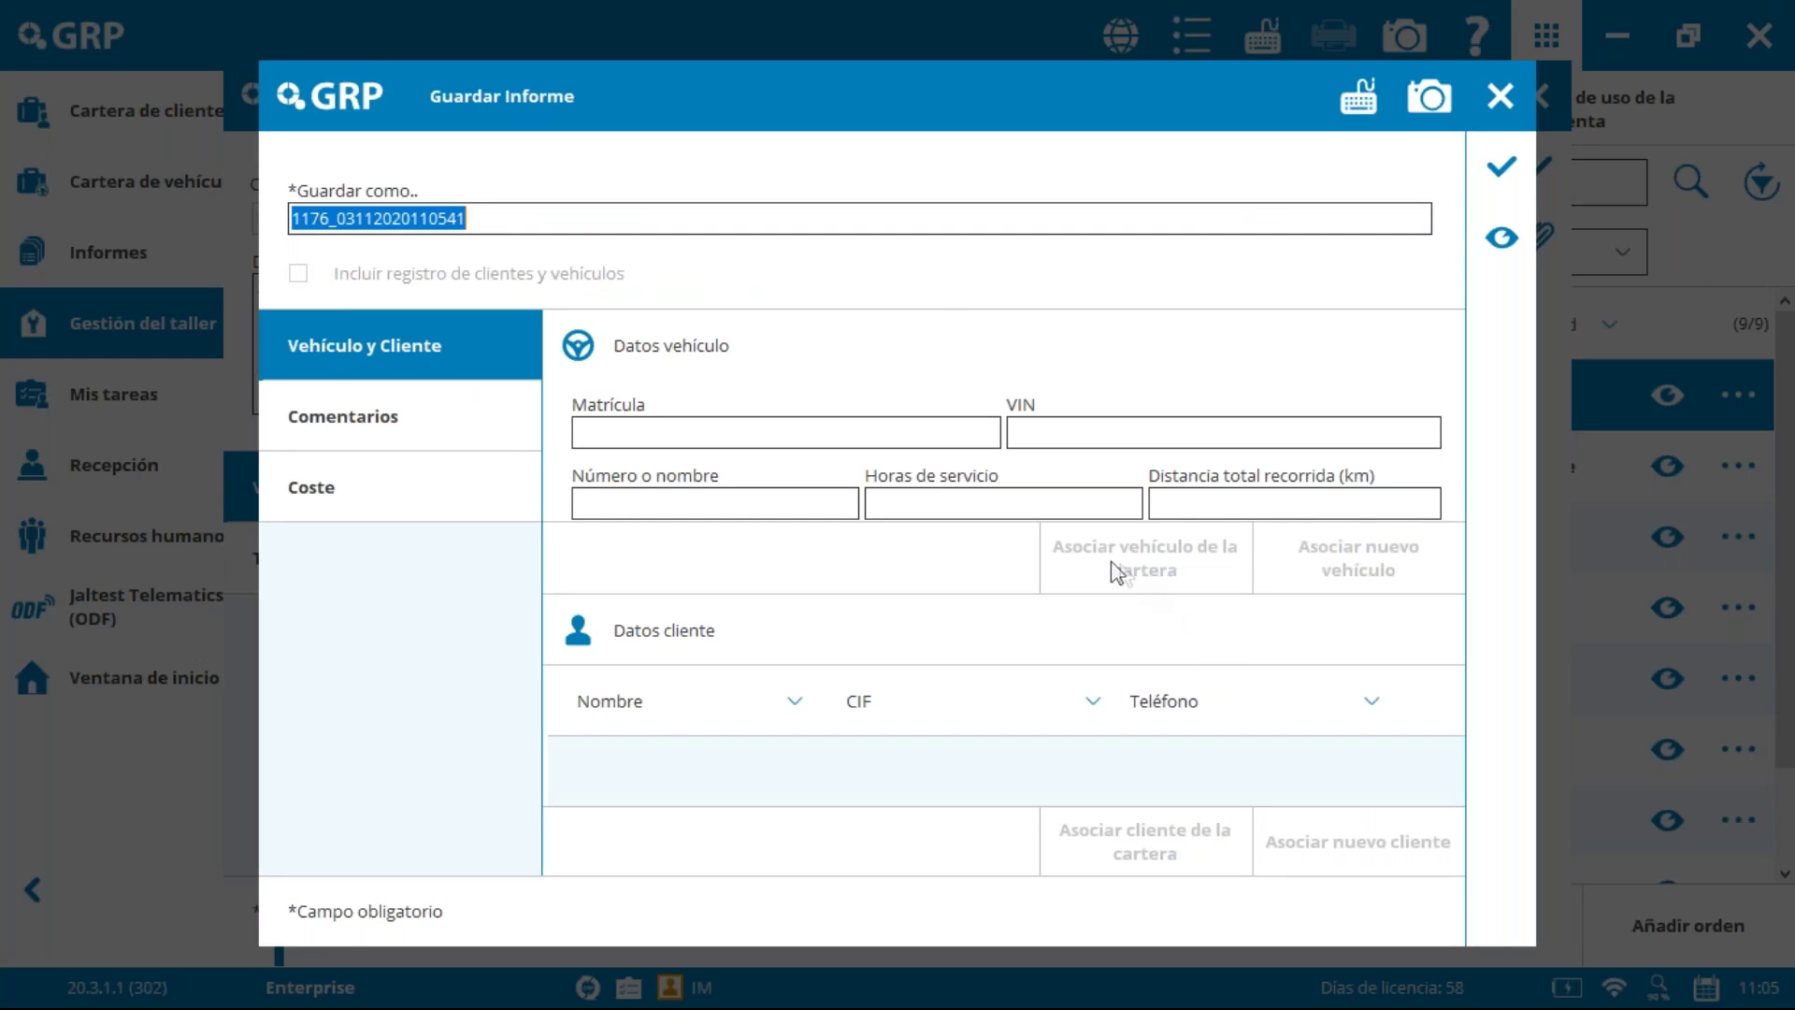
click(477, 437)
click(465, 465)
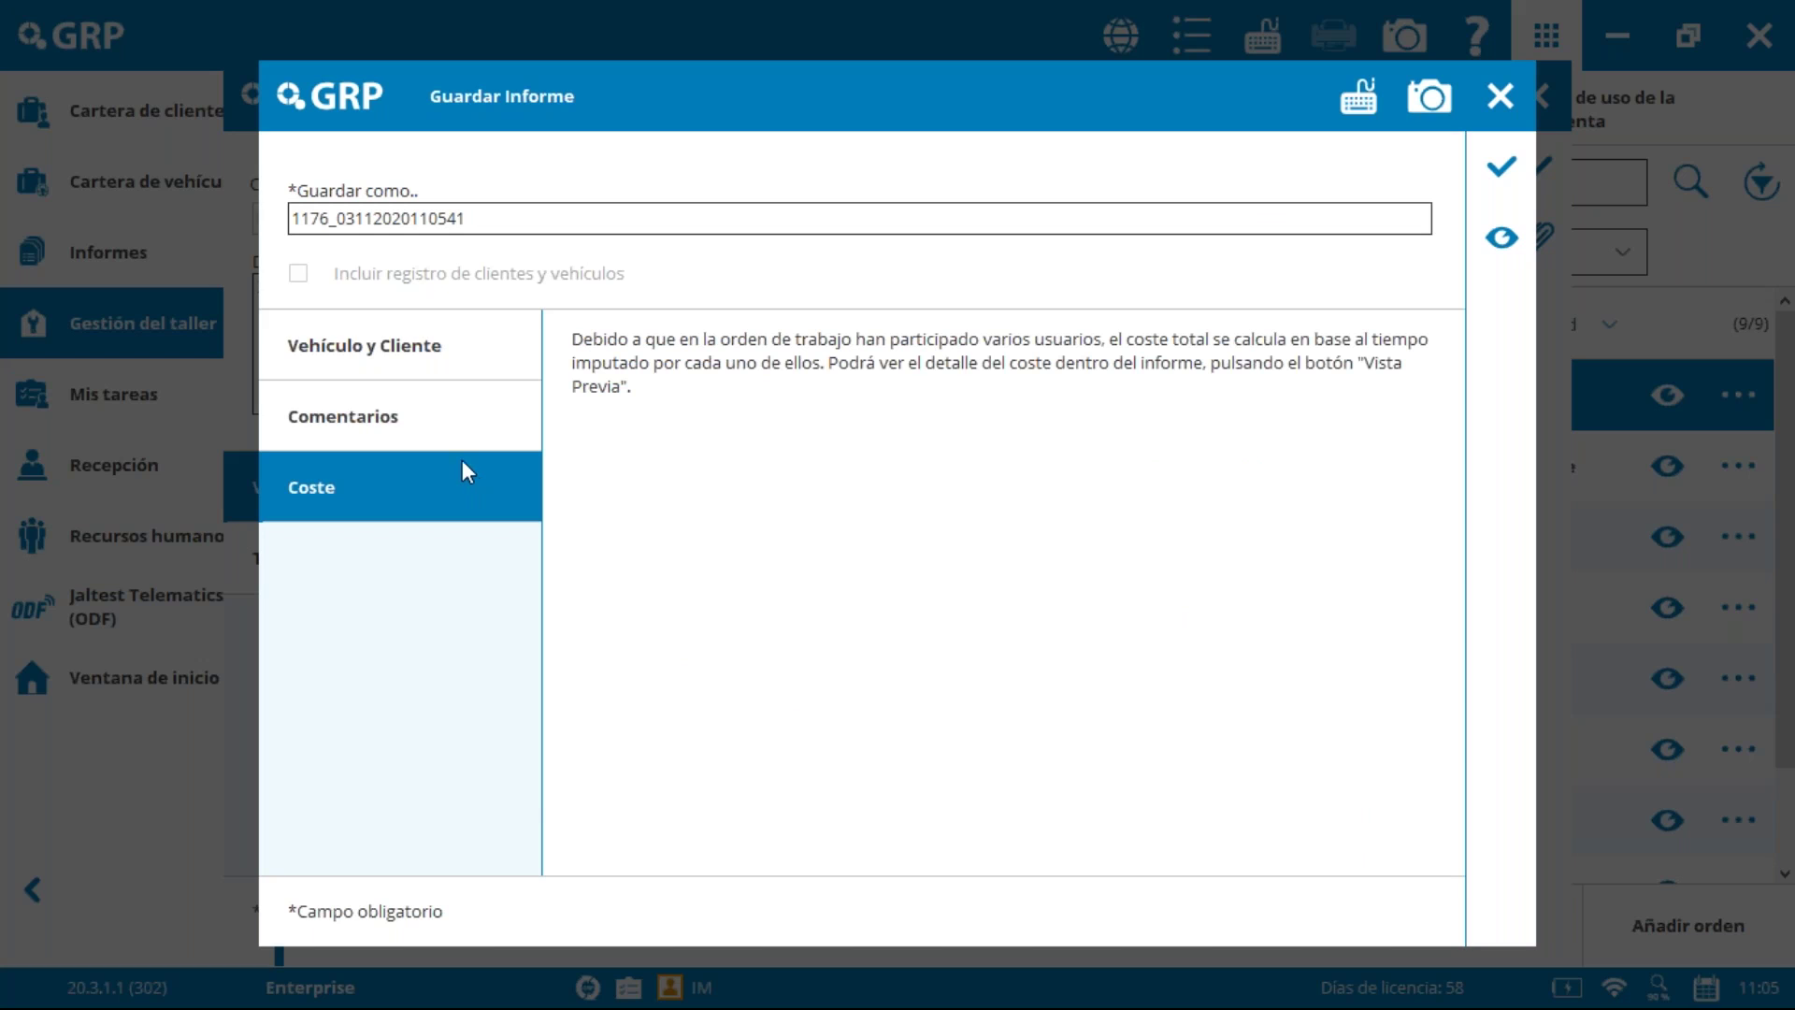
click(423, 352)
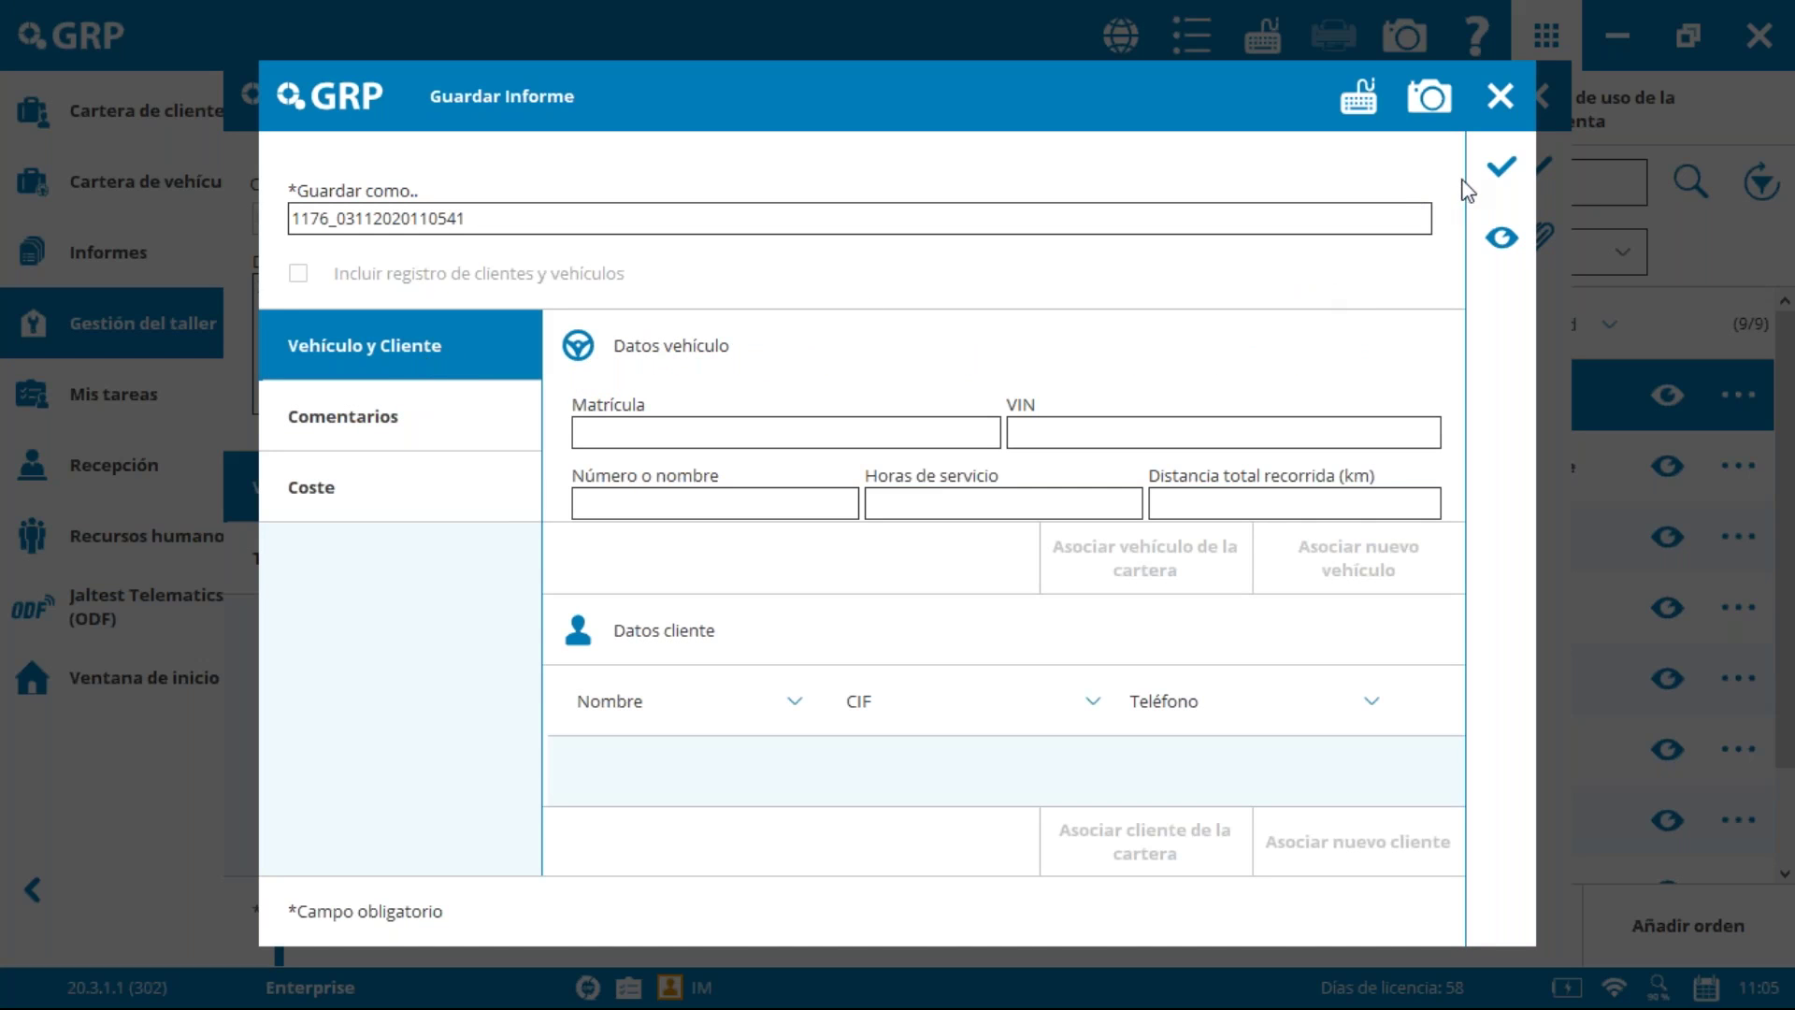
click(1503, 167)
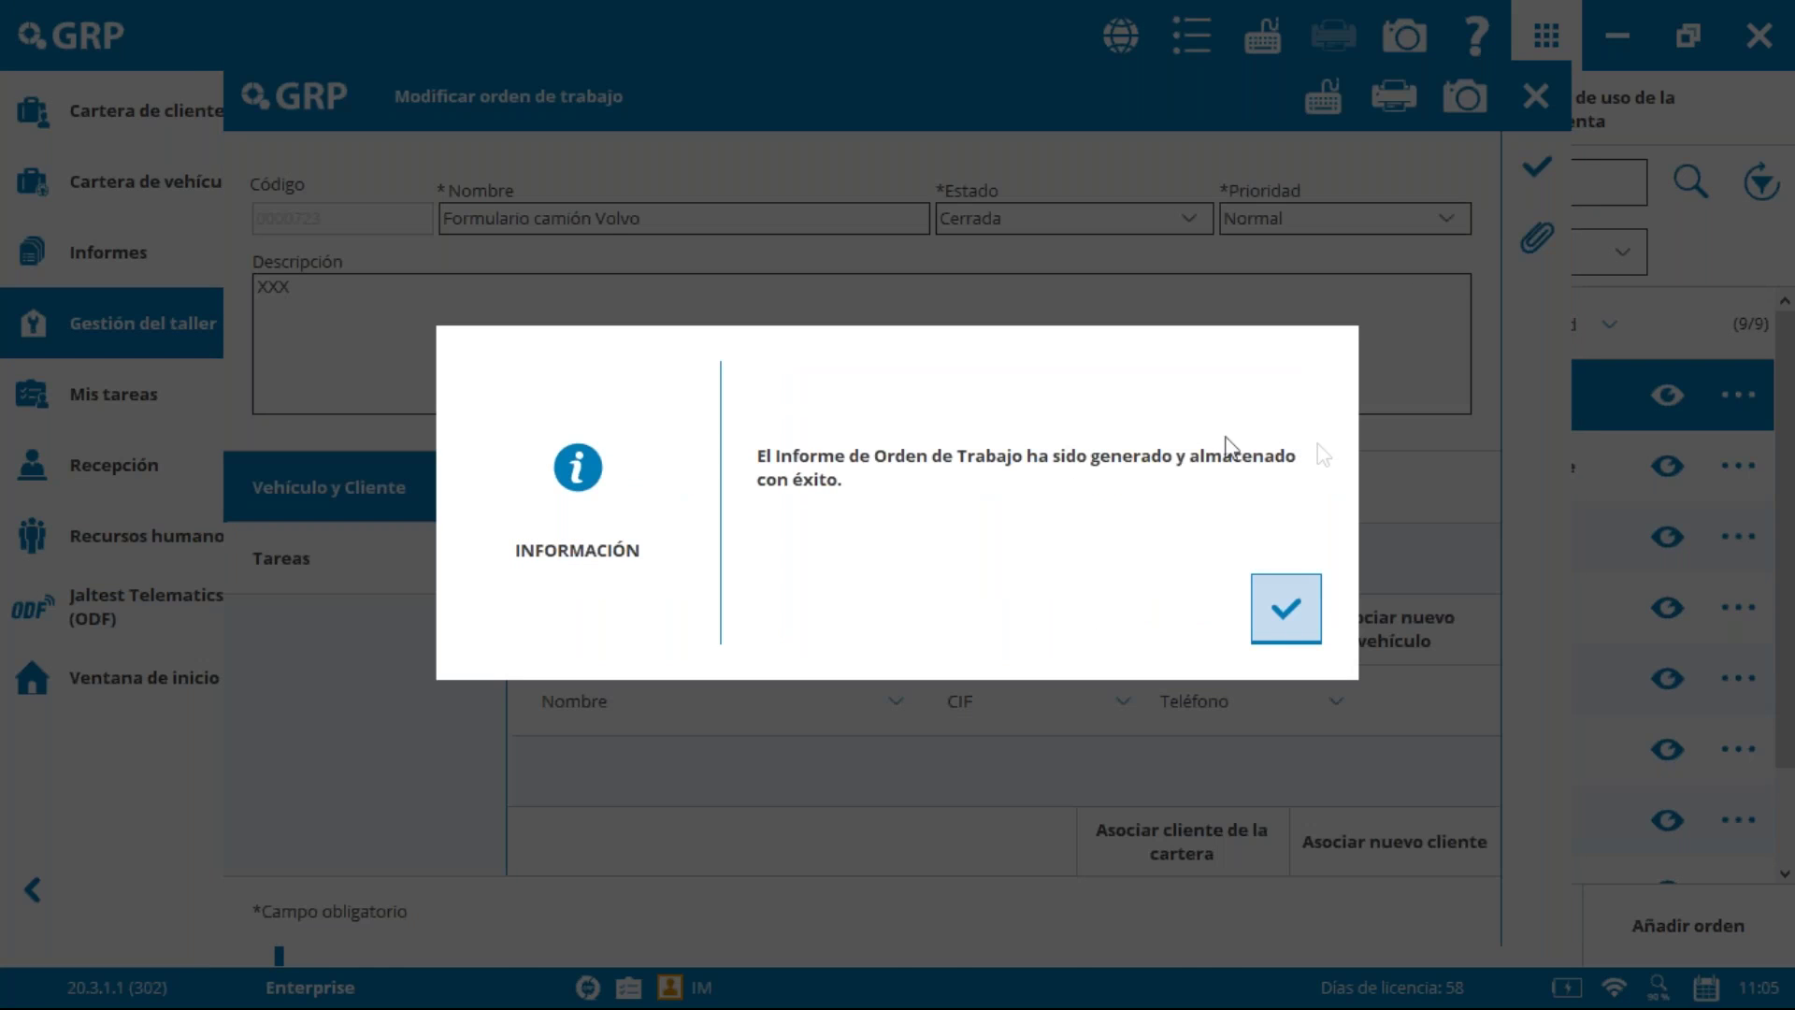
click(1304, 610)
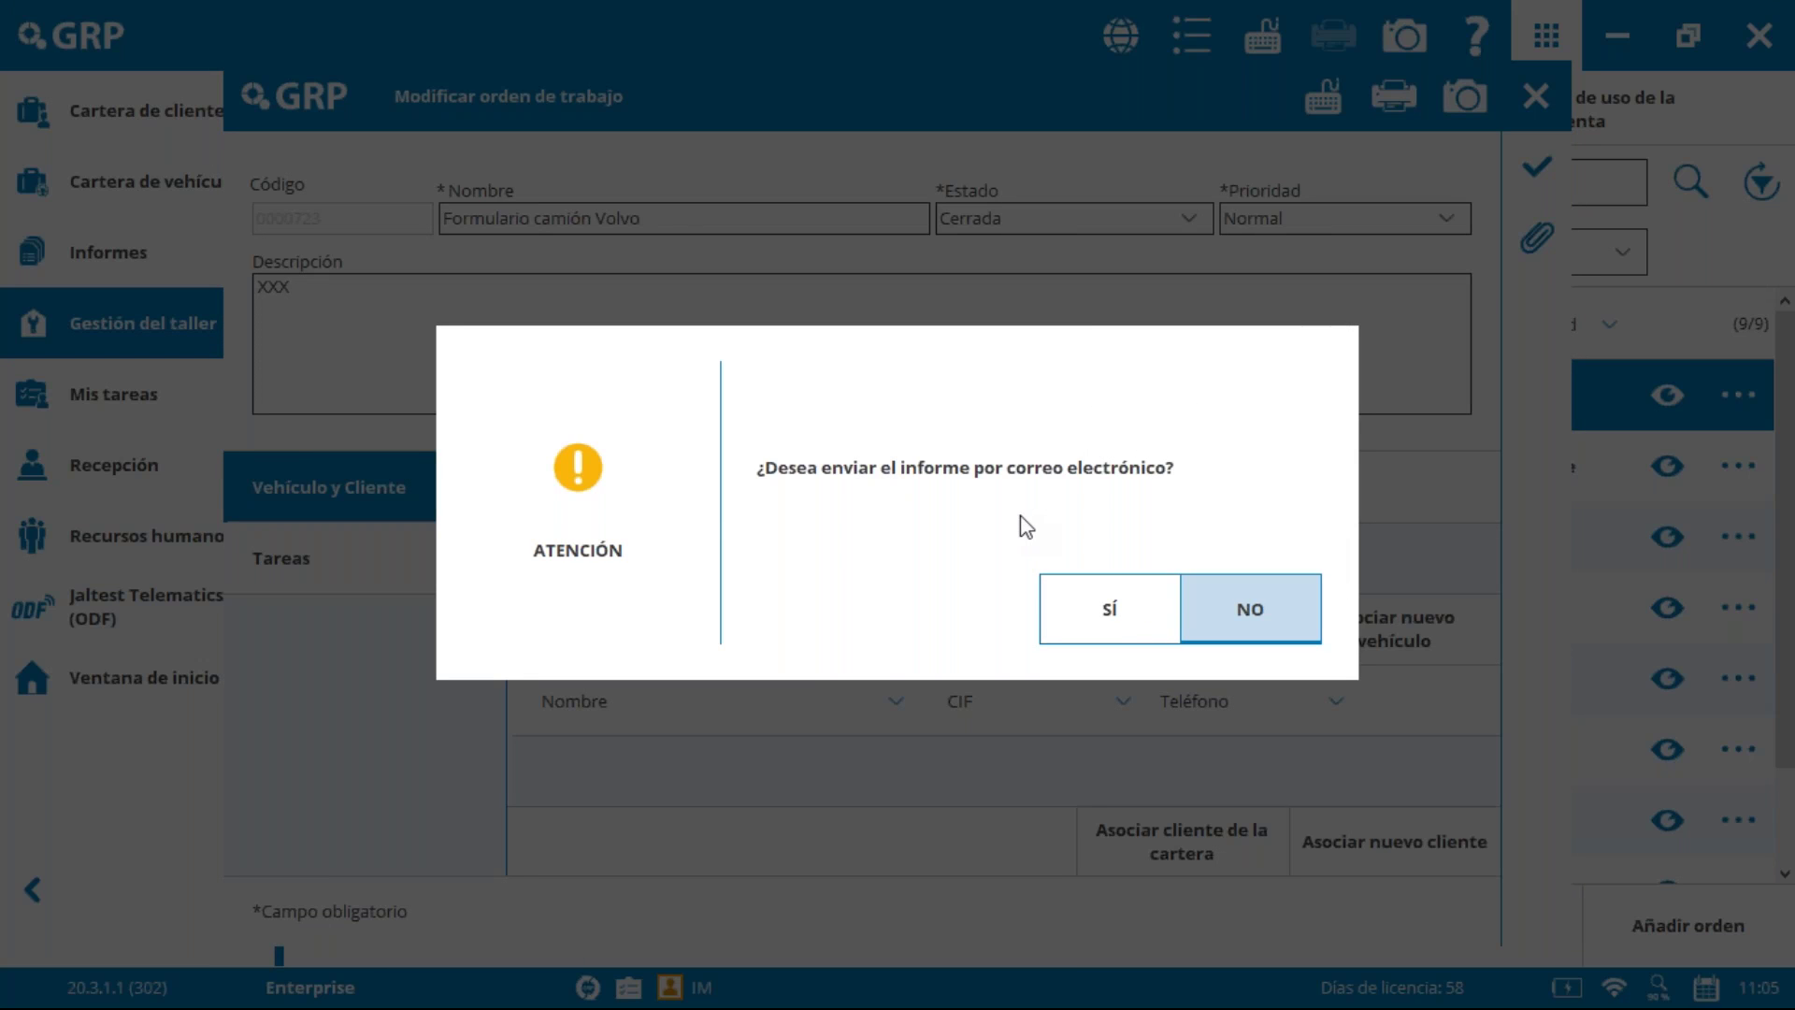
click(1264, 608)
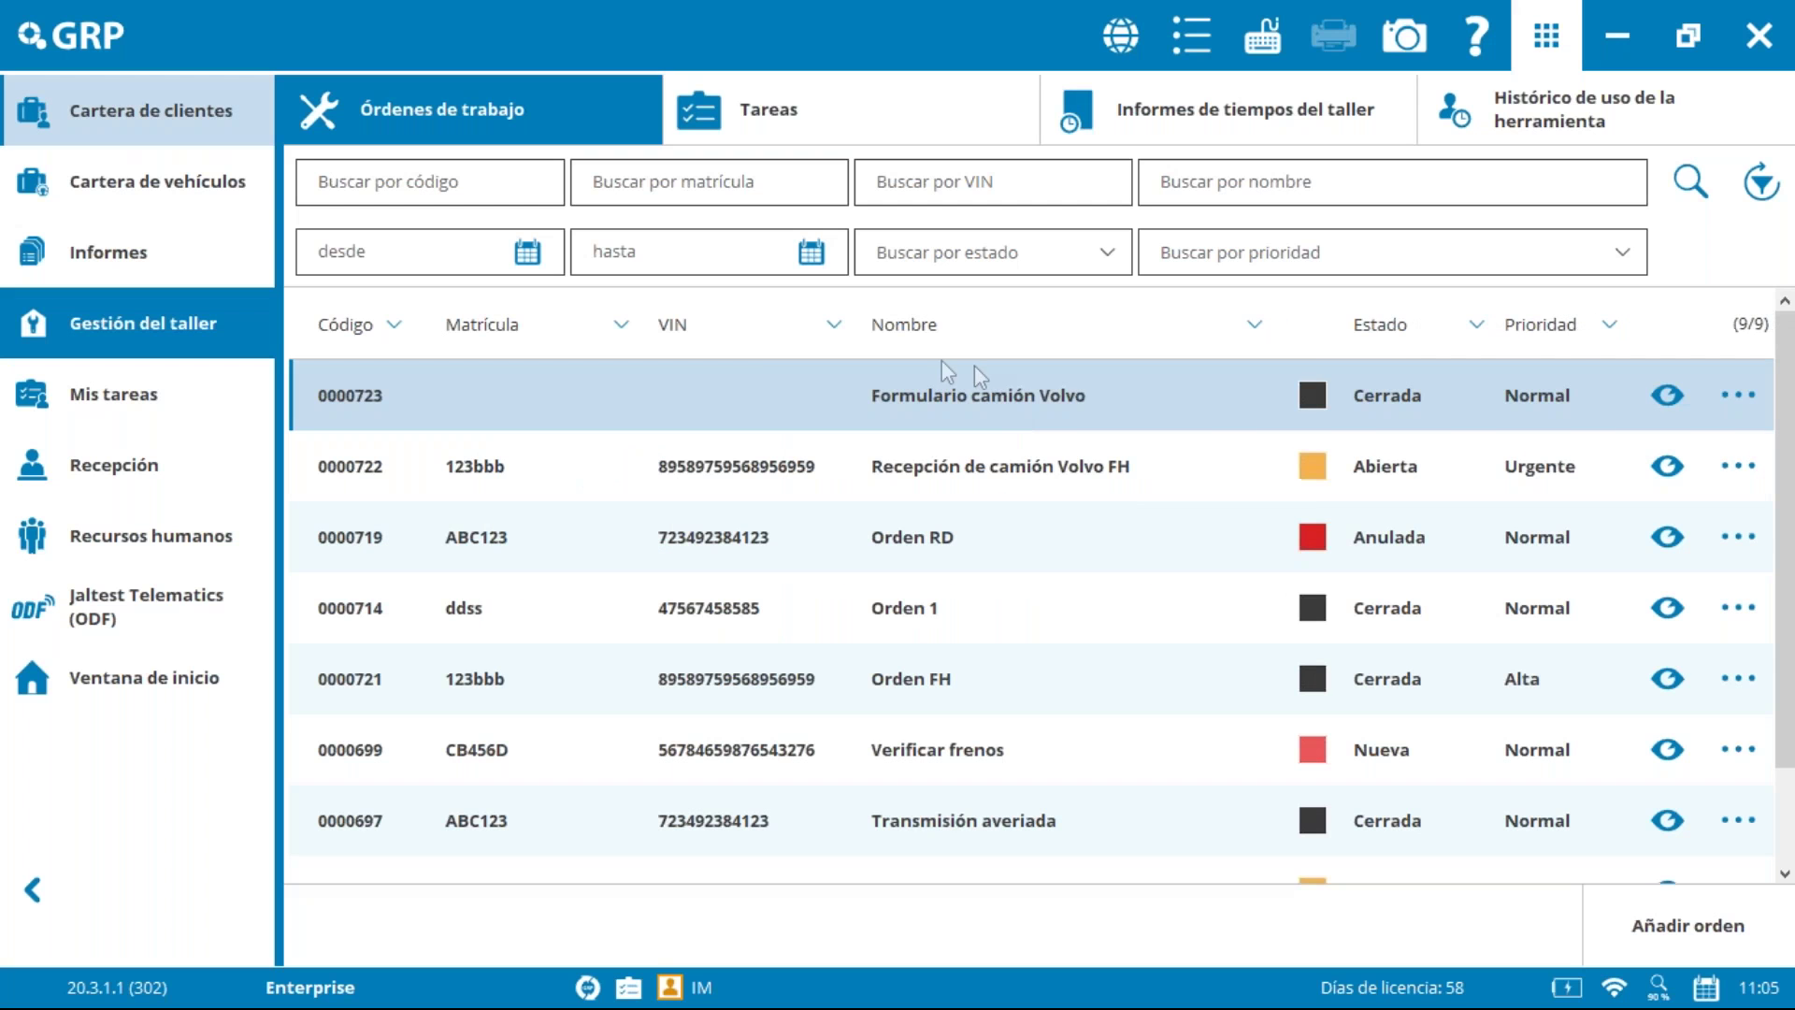
Step: Preview the new 1176_03112020110541.idro report in Informes, then close the viewer
click(233, 244)
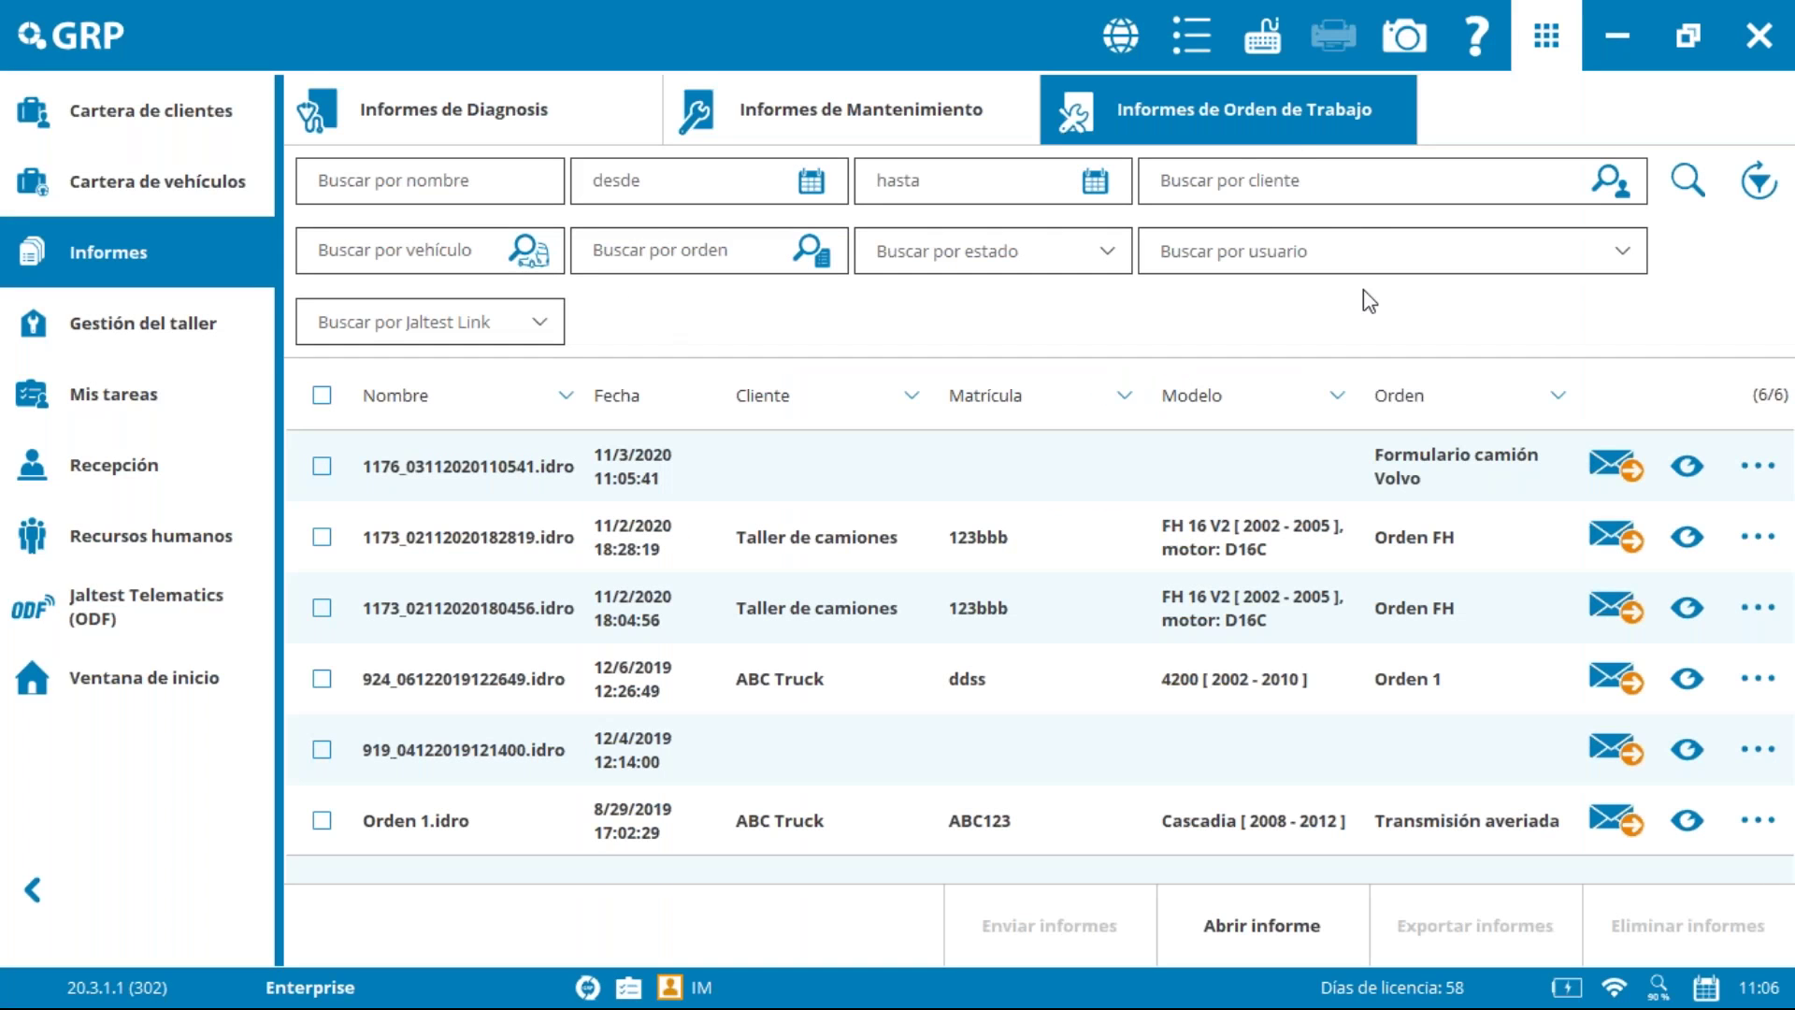
click(1688, 467)
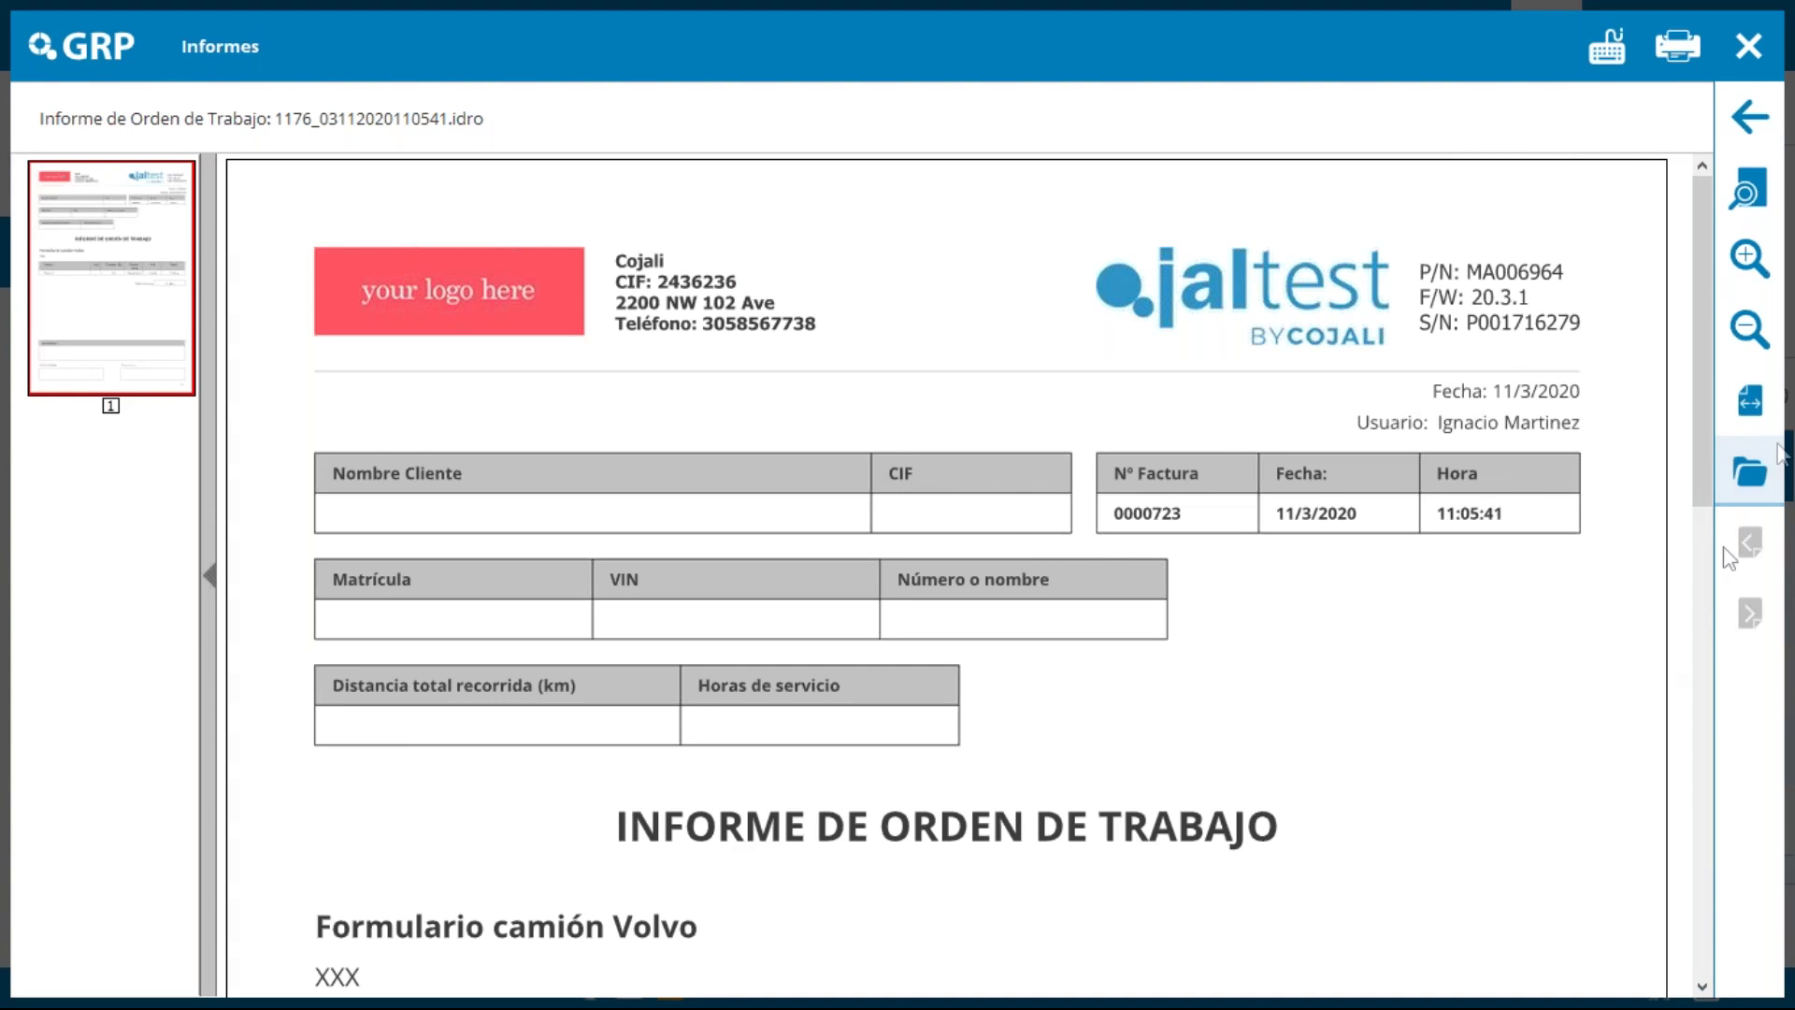
drag(1708, 351, 1671, 48)
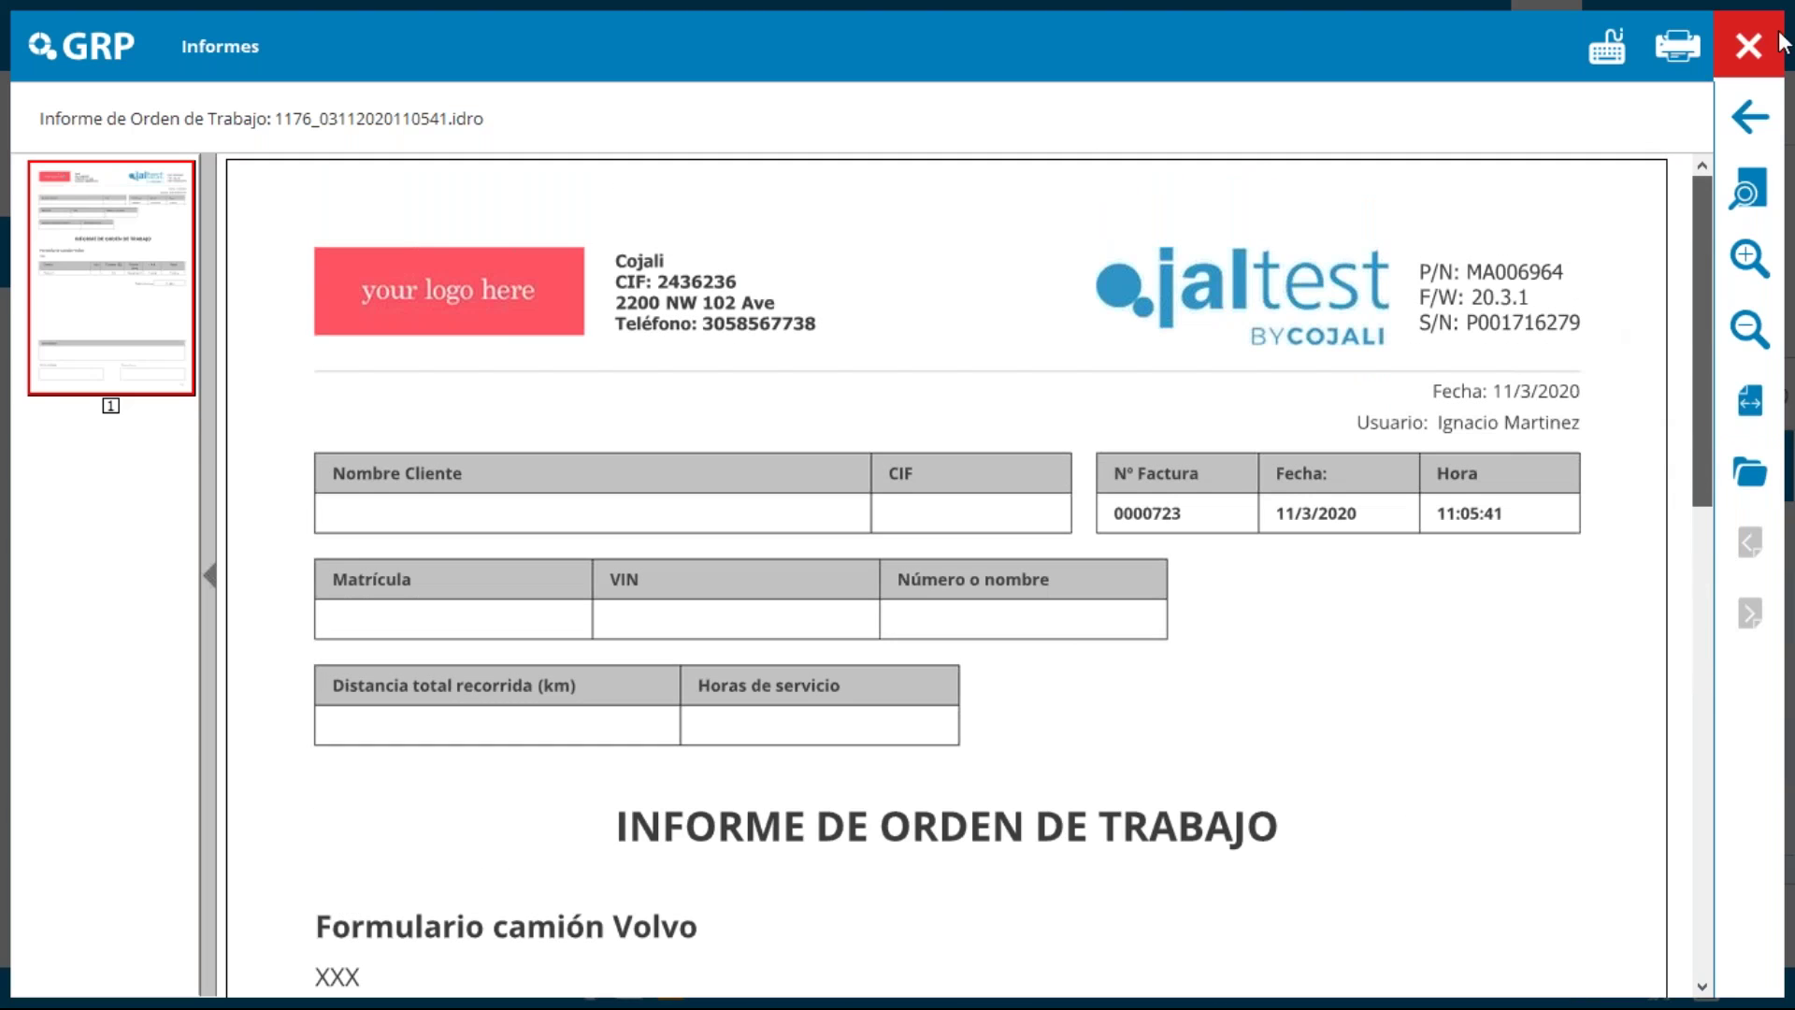
click(1773, 49)
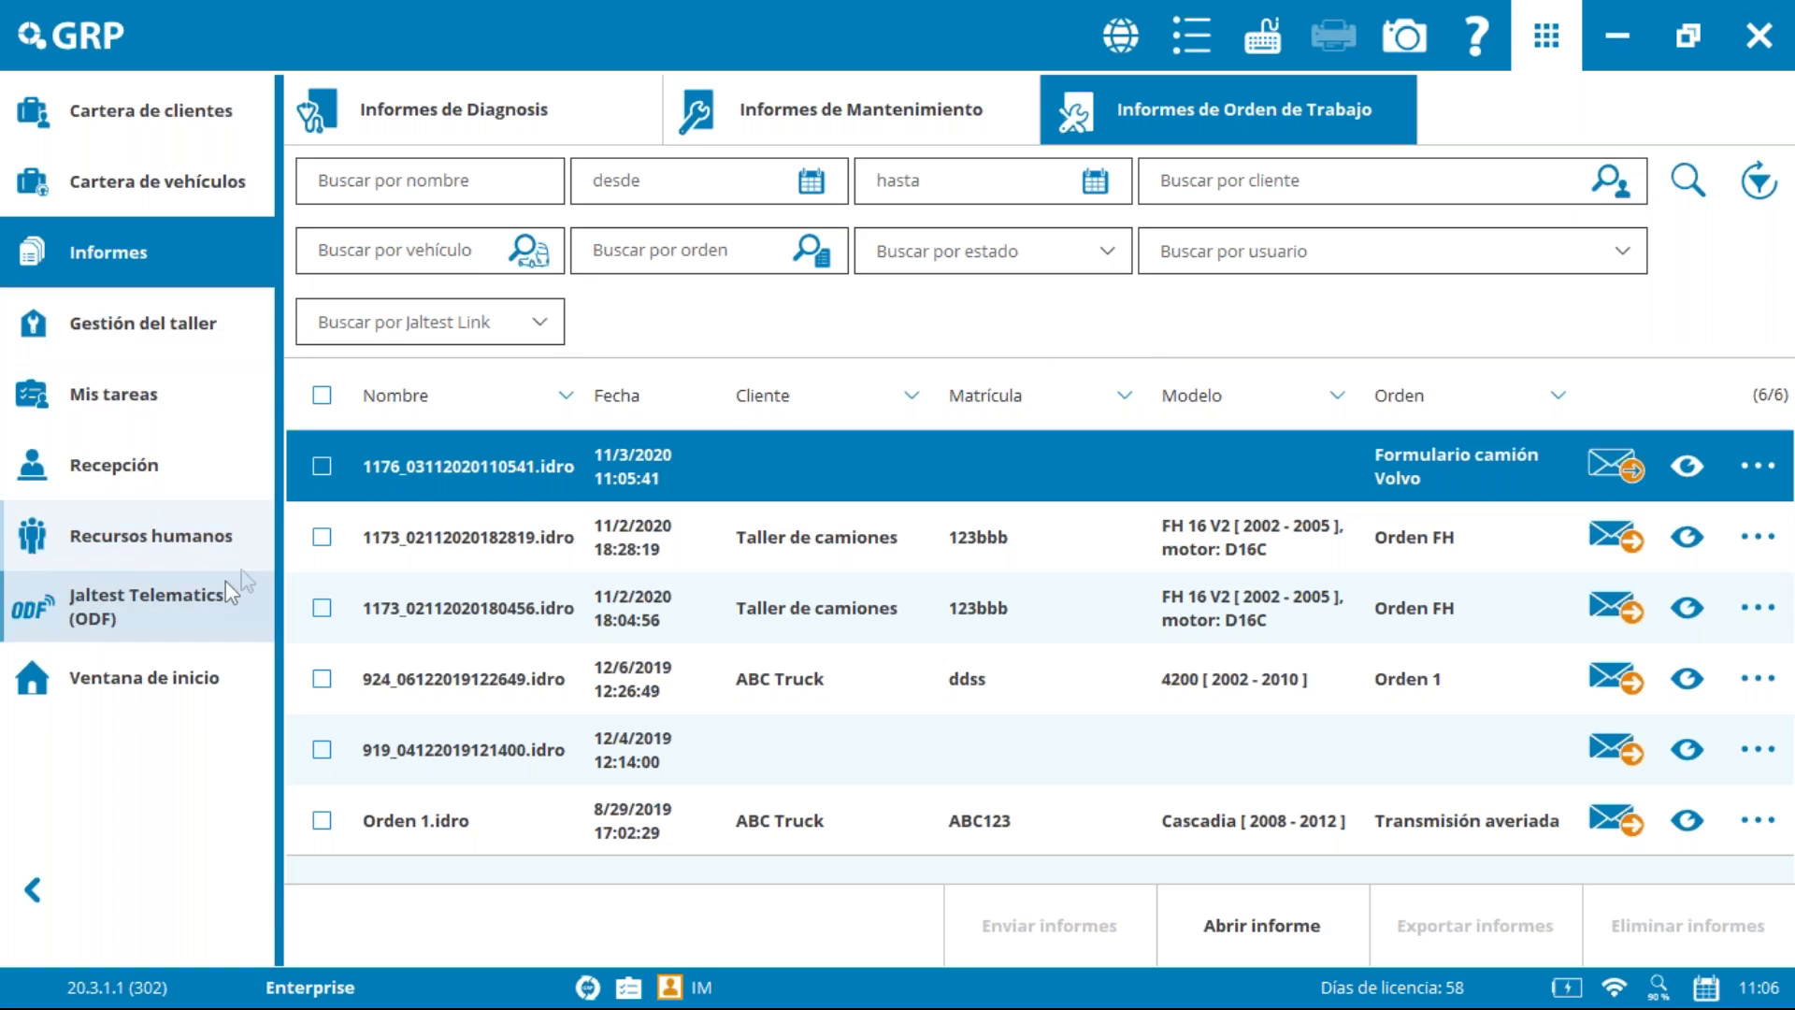
click(134, 542)
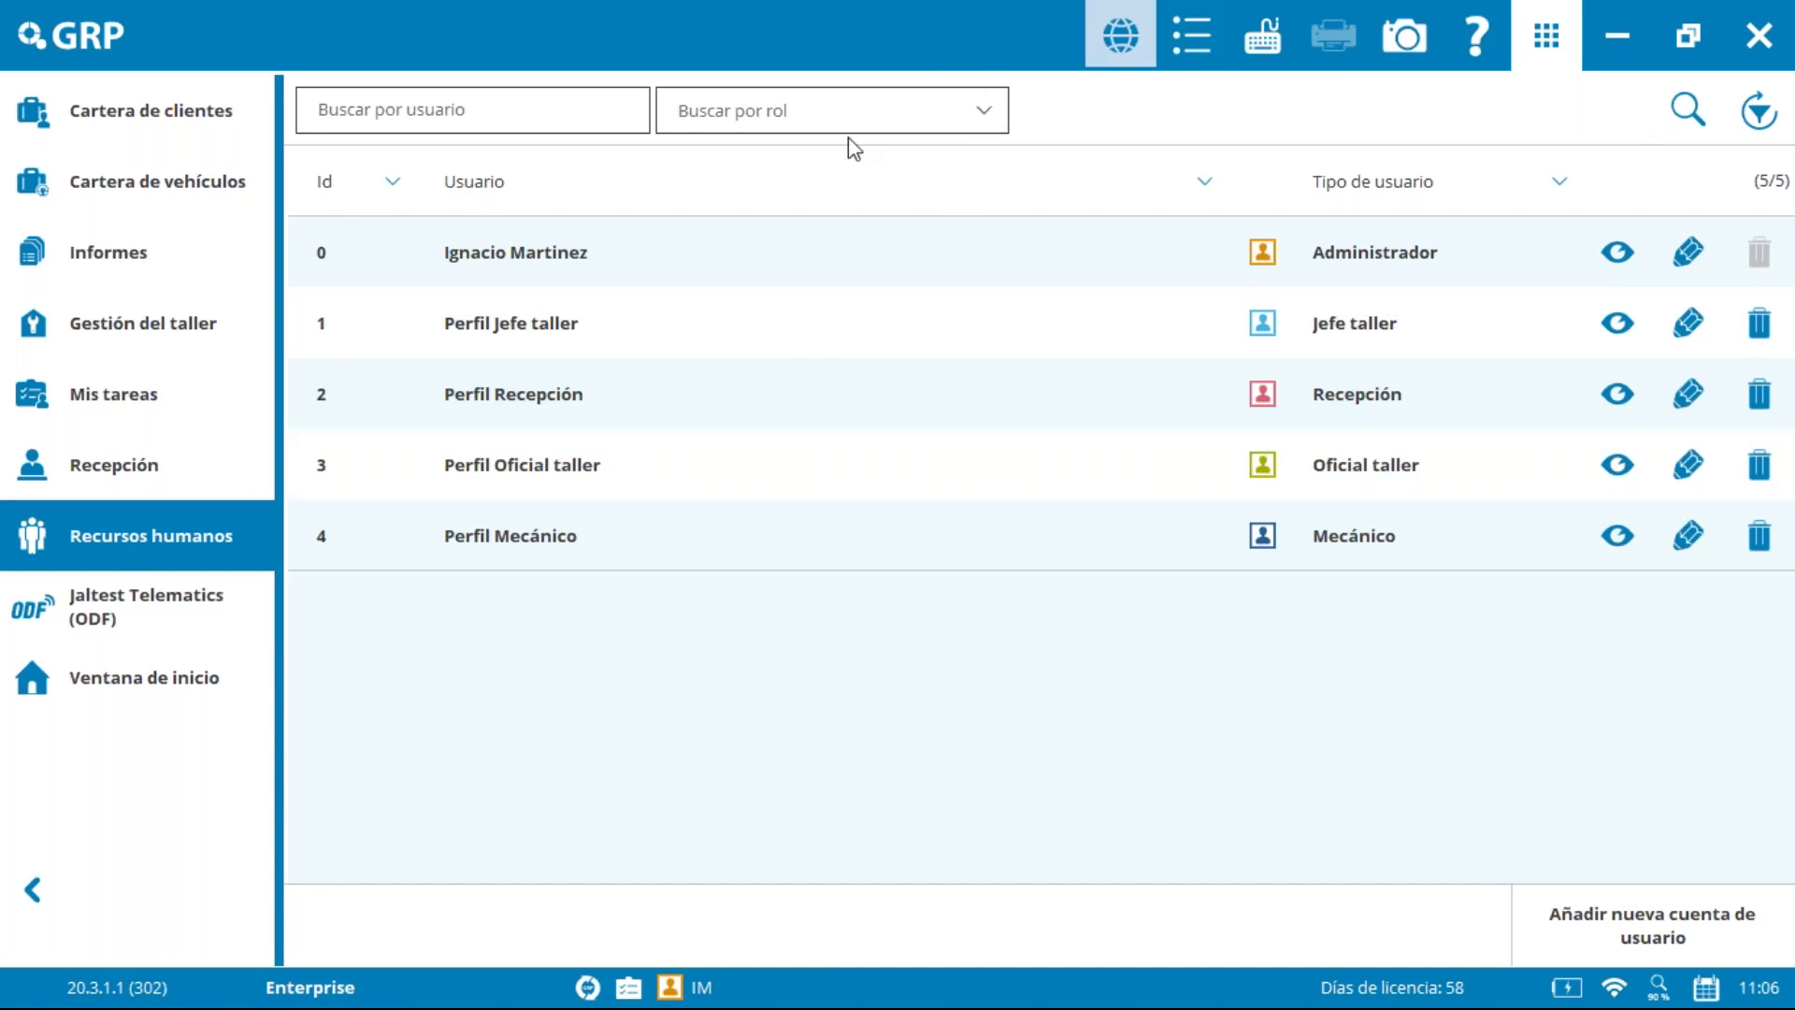
click(1659, 926)
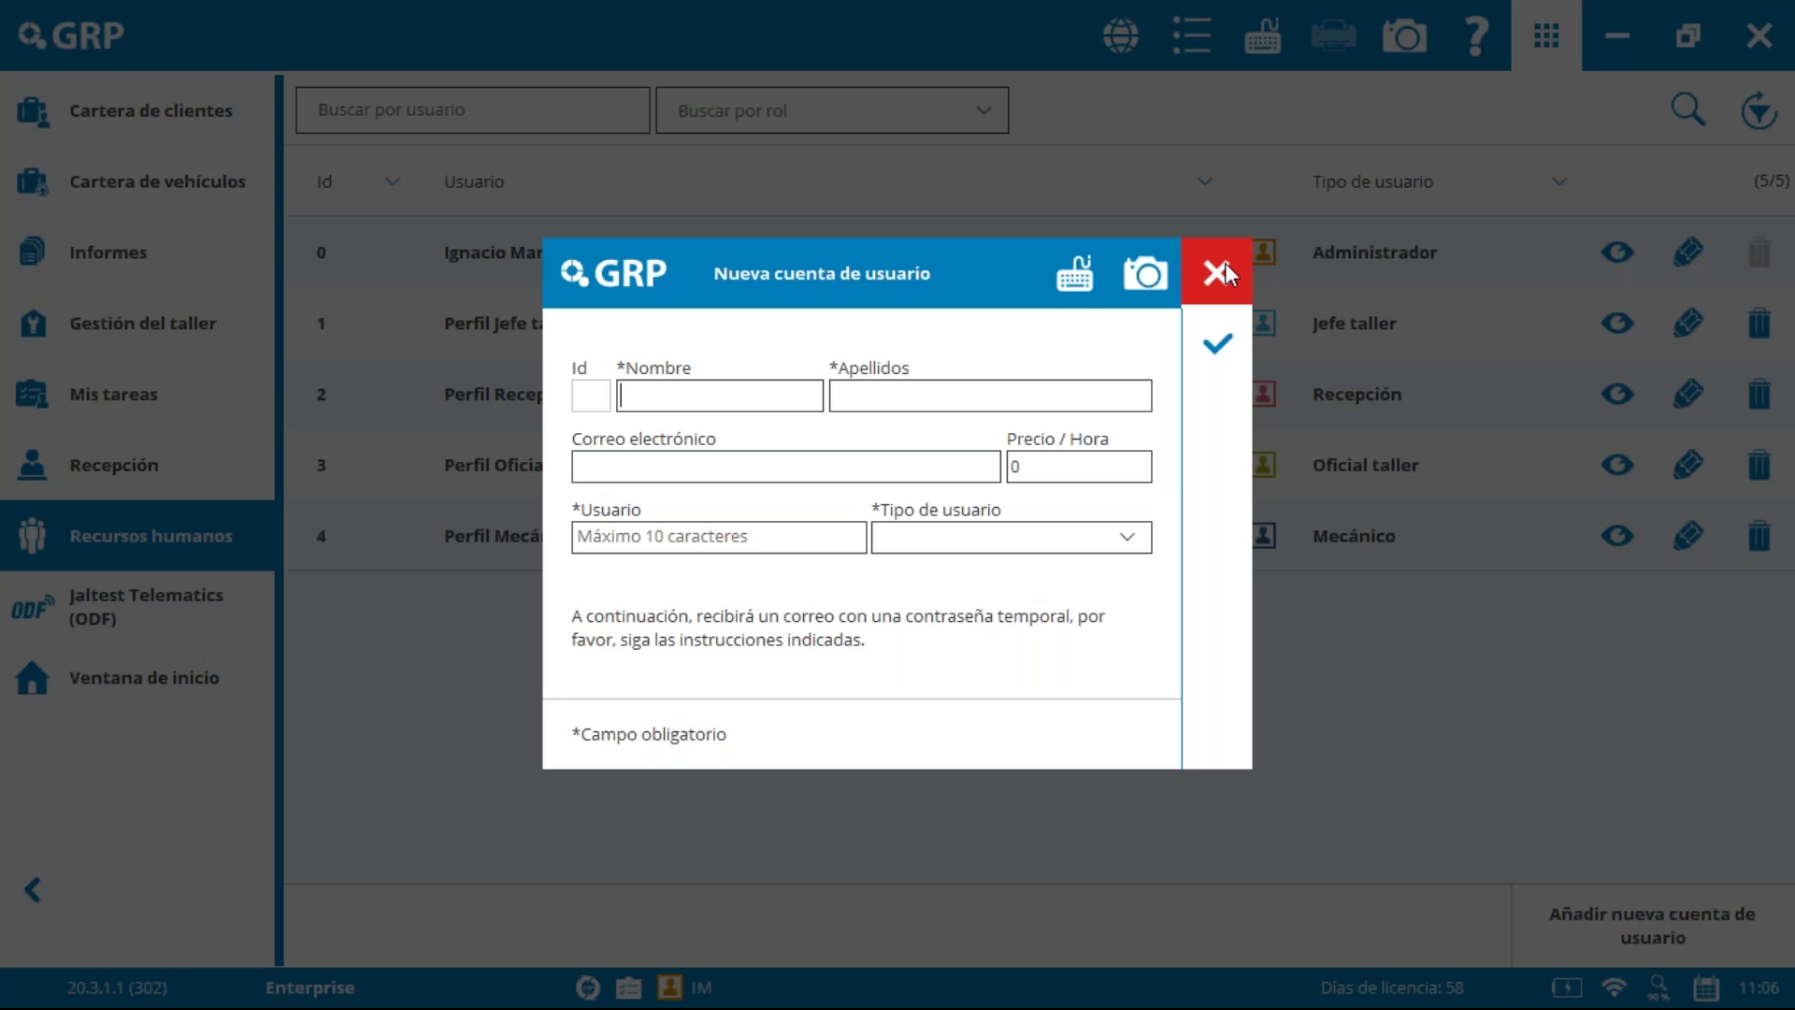
click(1217, 273)
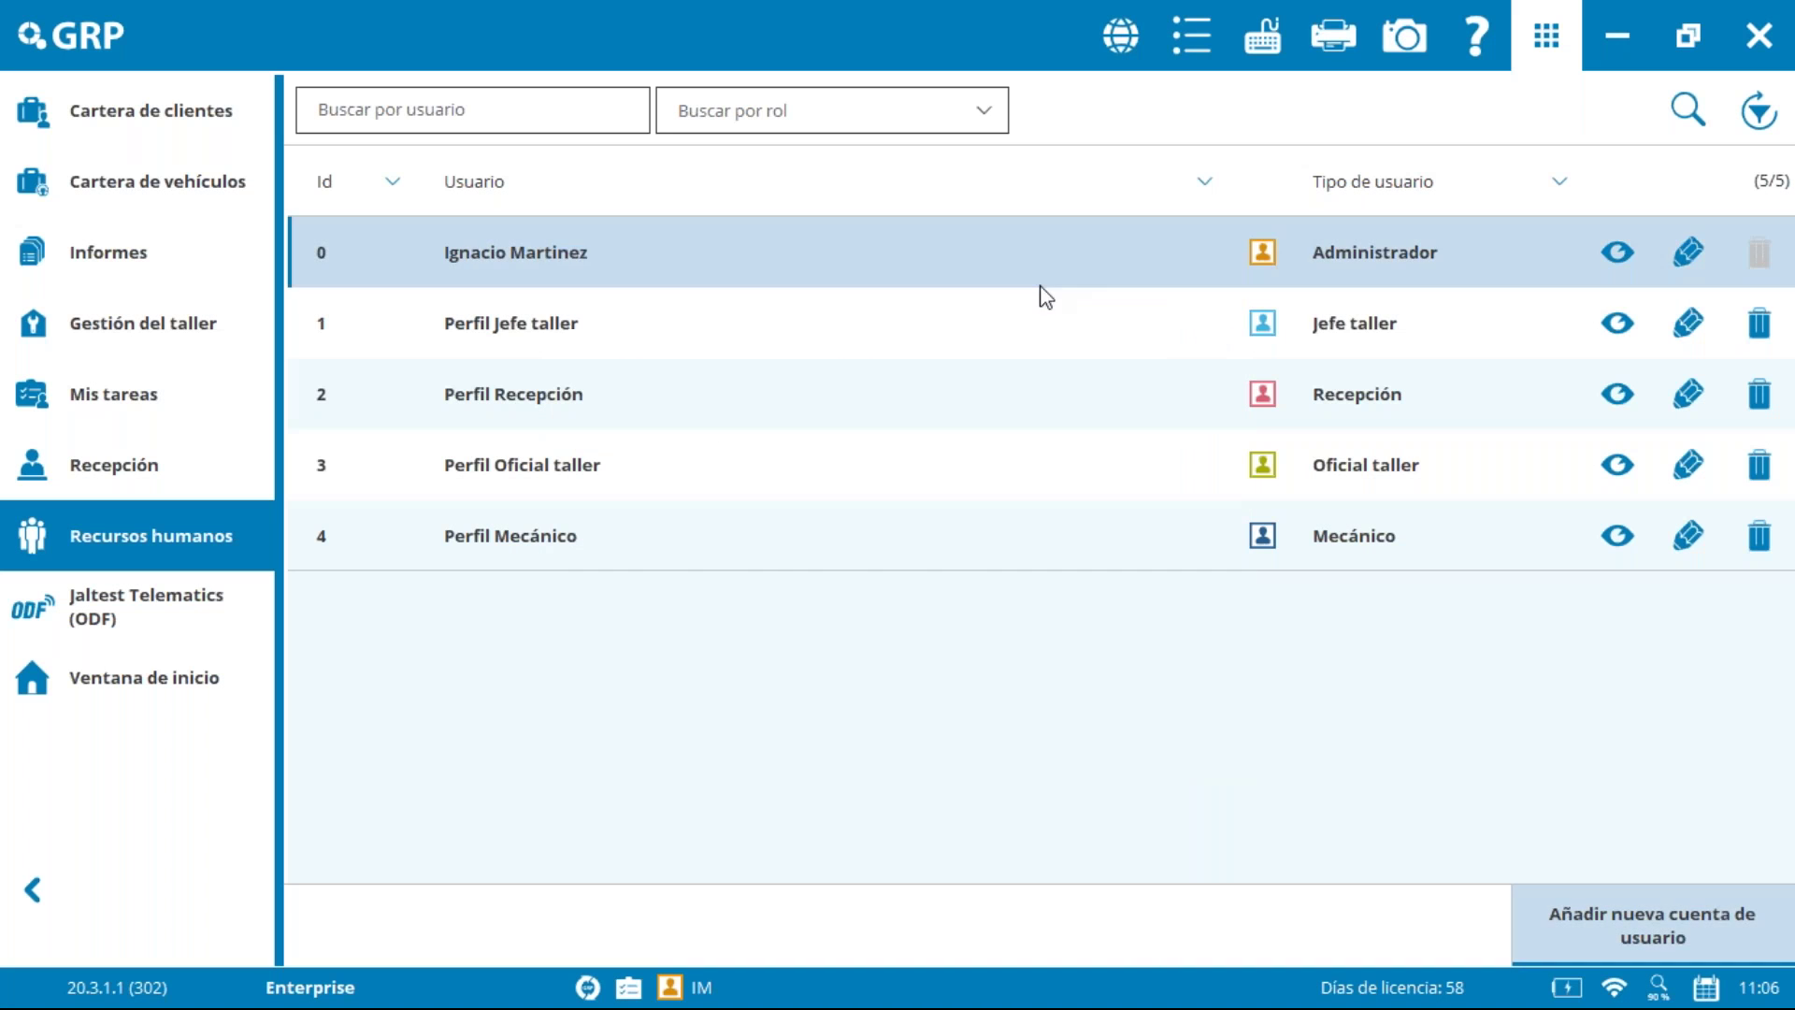
Step: Advance the PowerPoint slideshow to 'Envío de informe, general' and return to GRP
key(alt+Tab)
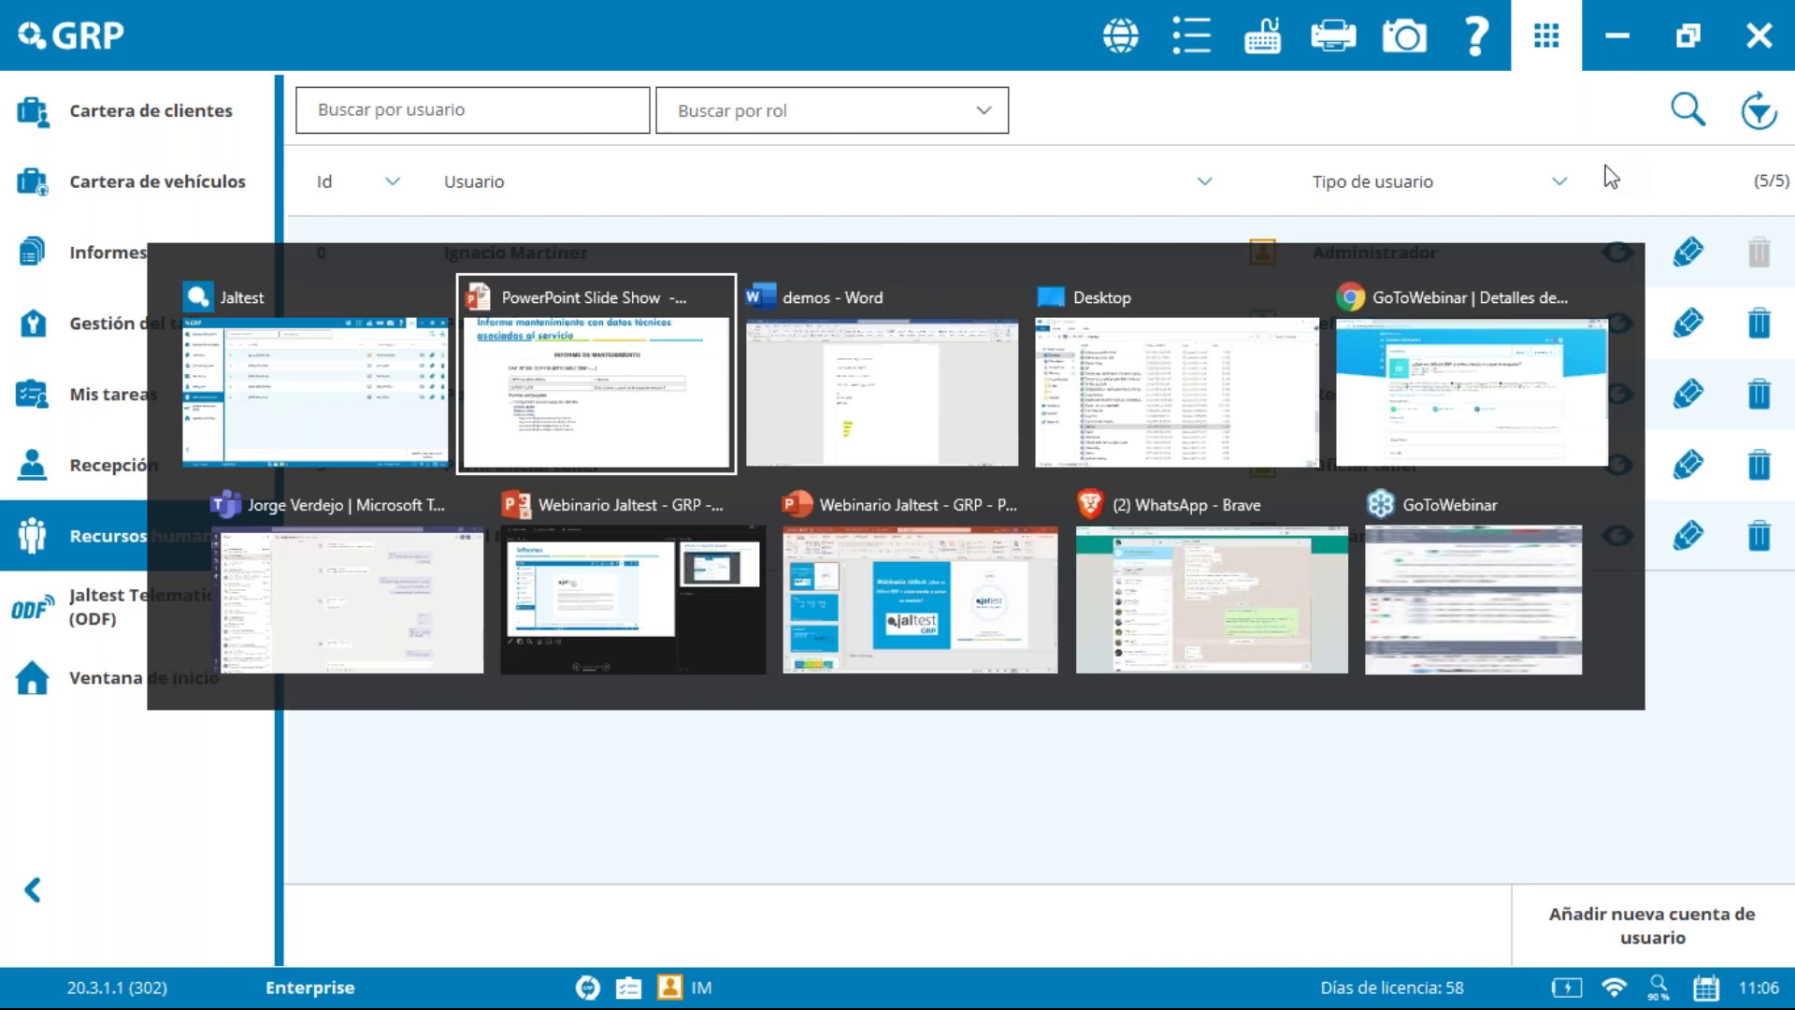
key(Right)
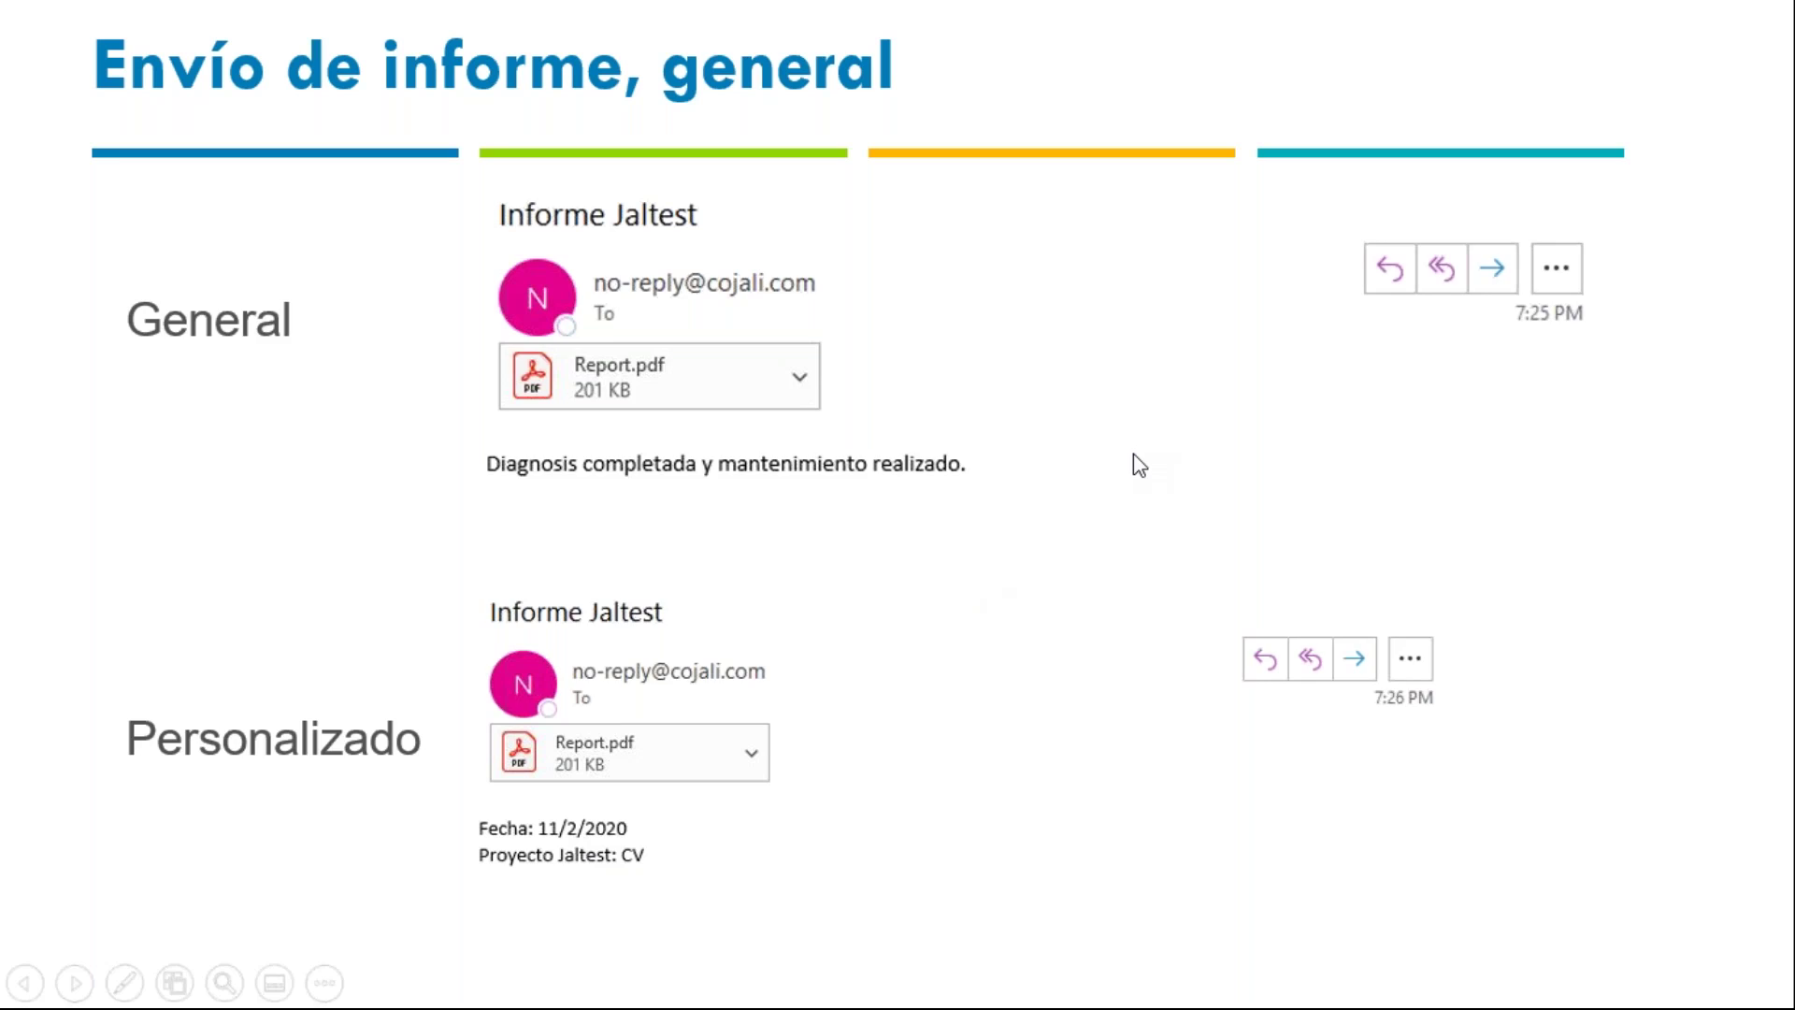
key(alt+Tab)
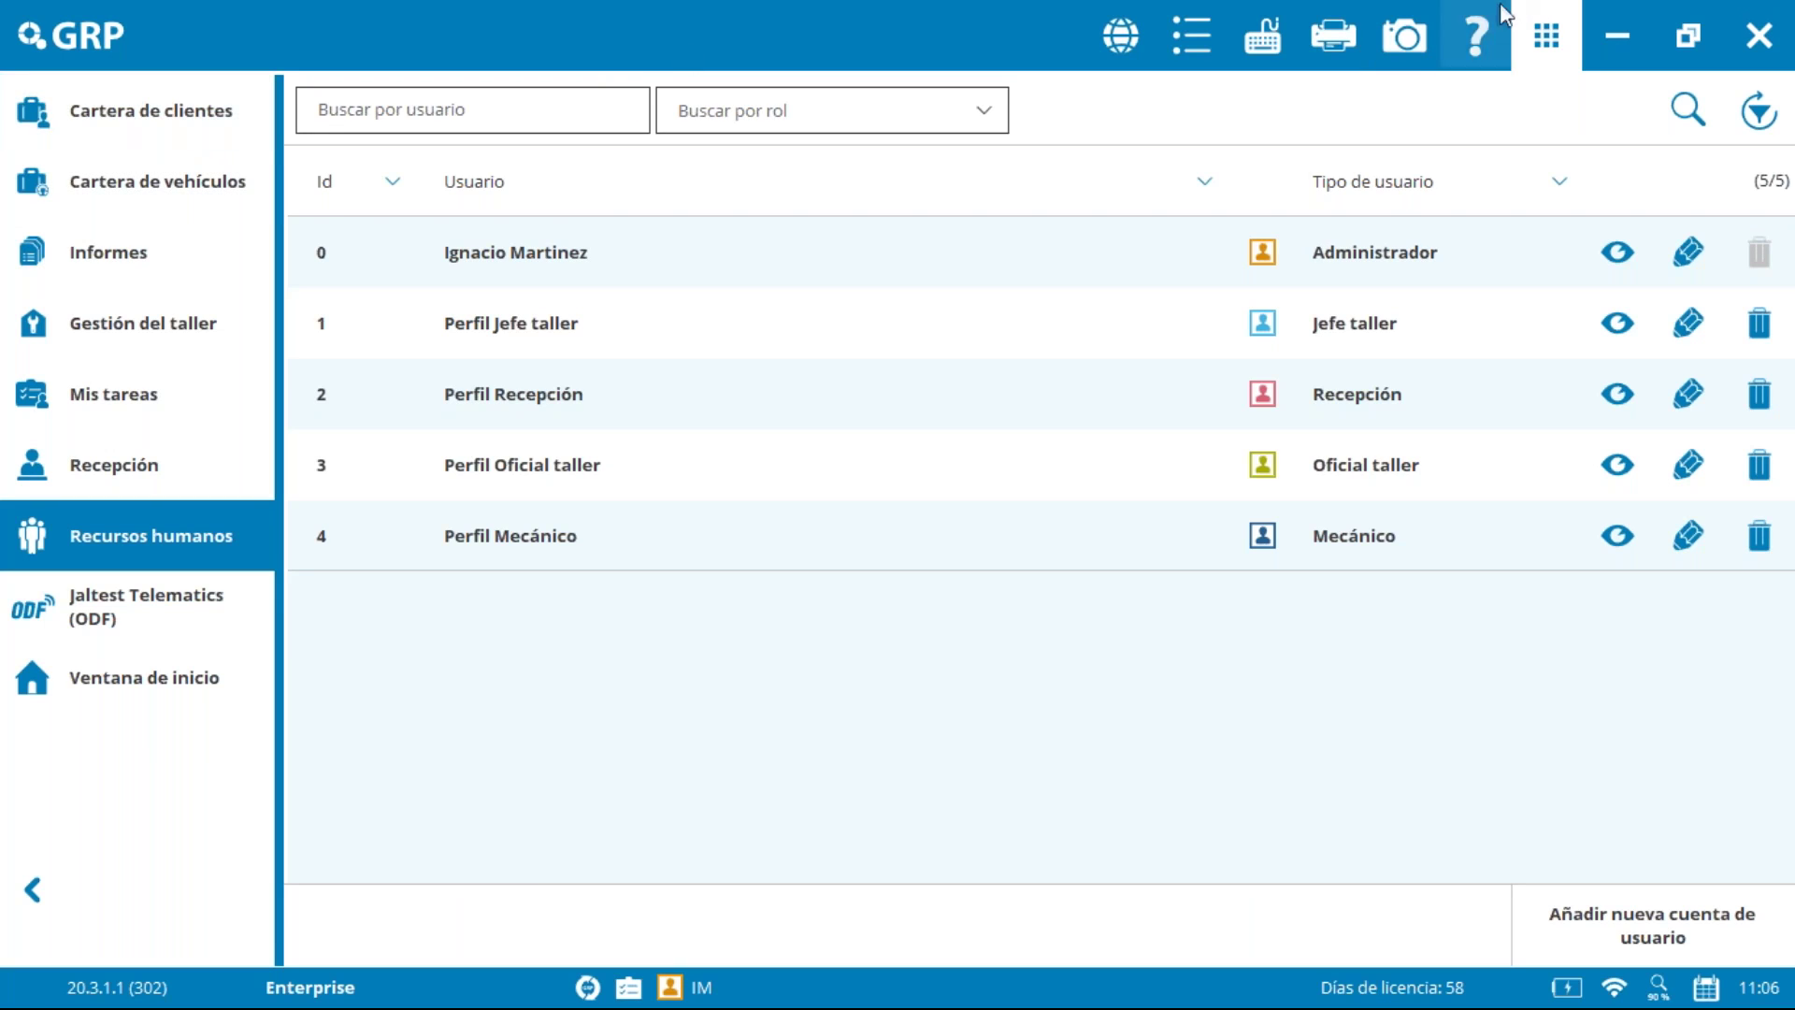
Step: Close GRP and change the vehicle model to Volvo FH 16 V2 D16C
click(1758, 37)
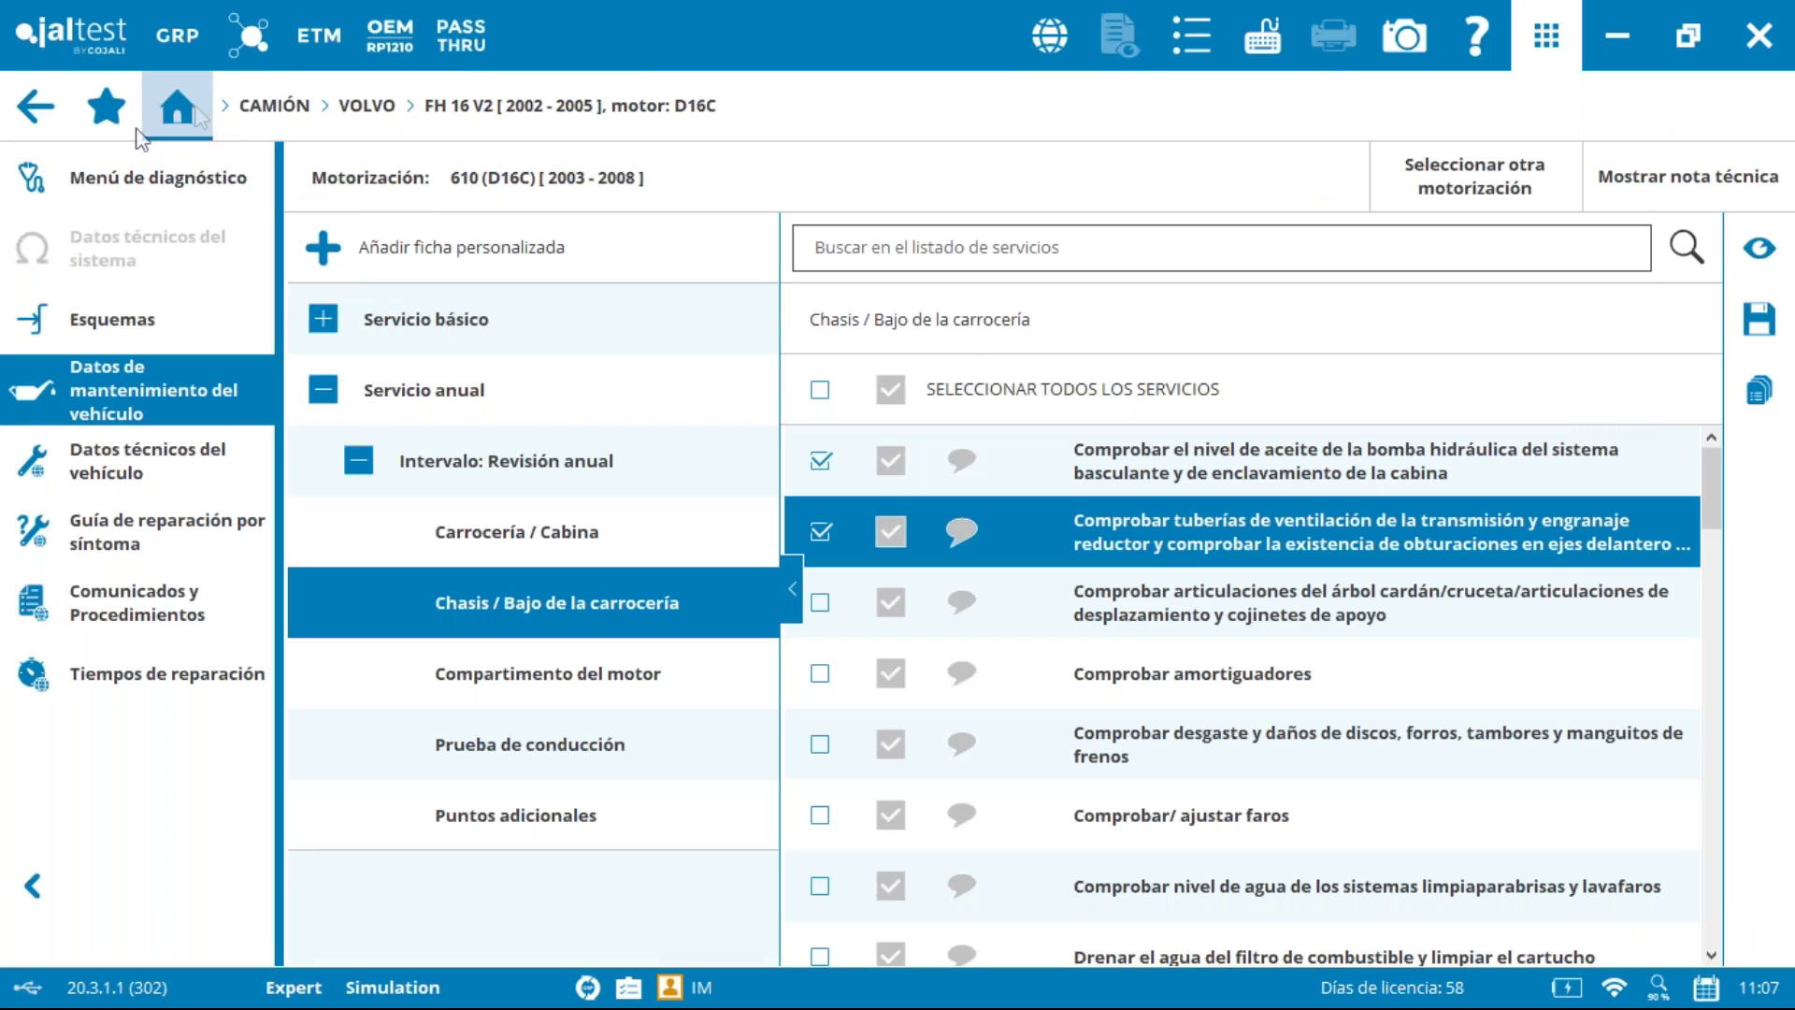
click(51, 109)
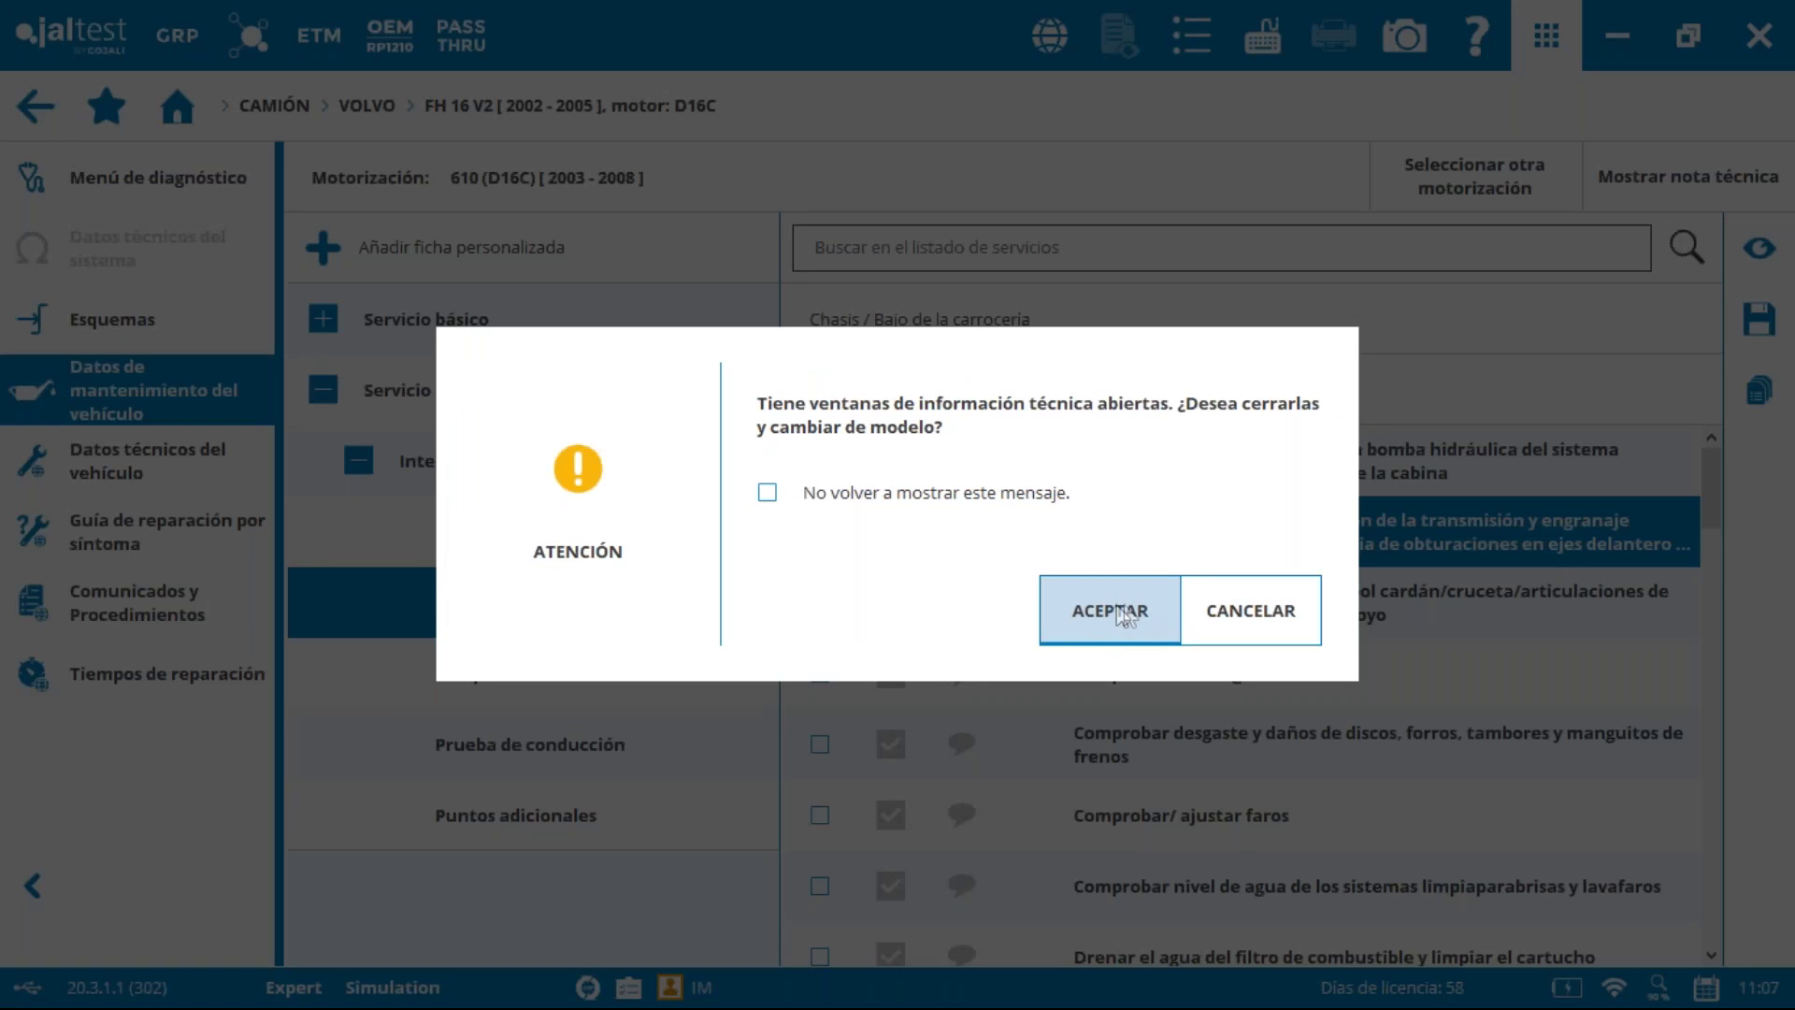
click(1116, 617)
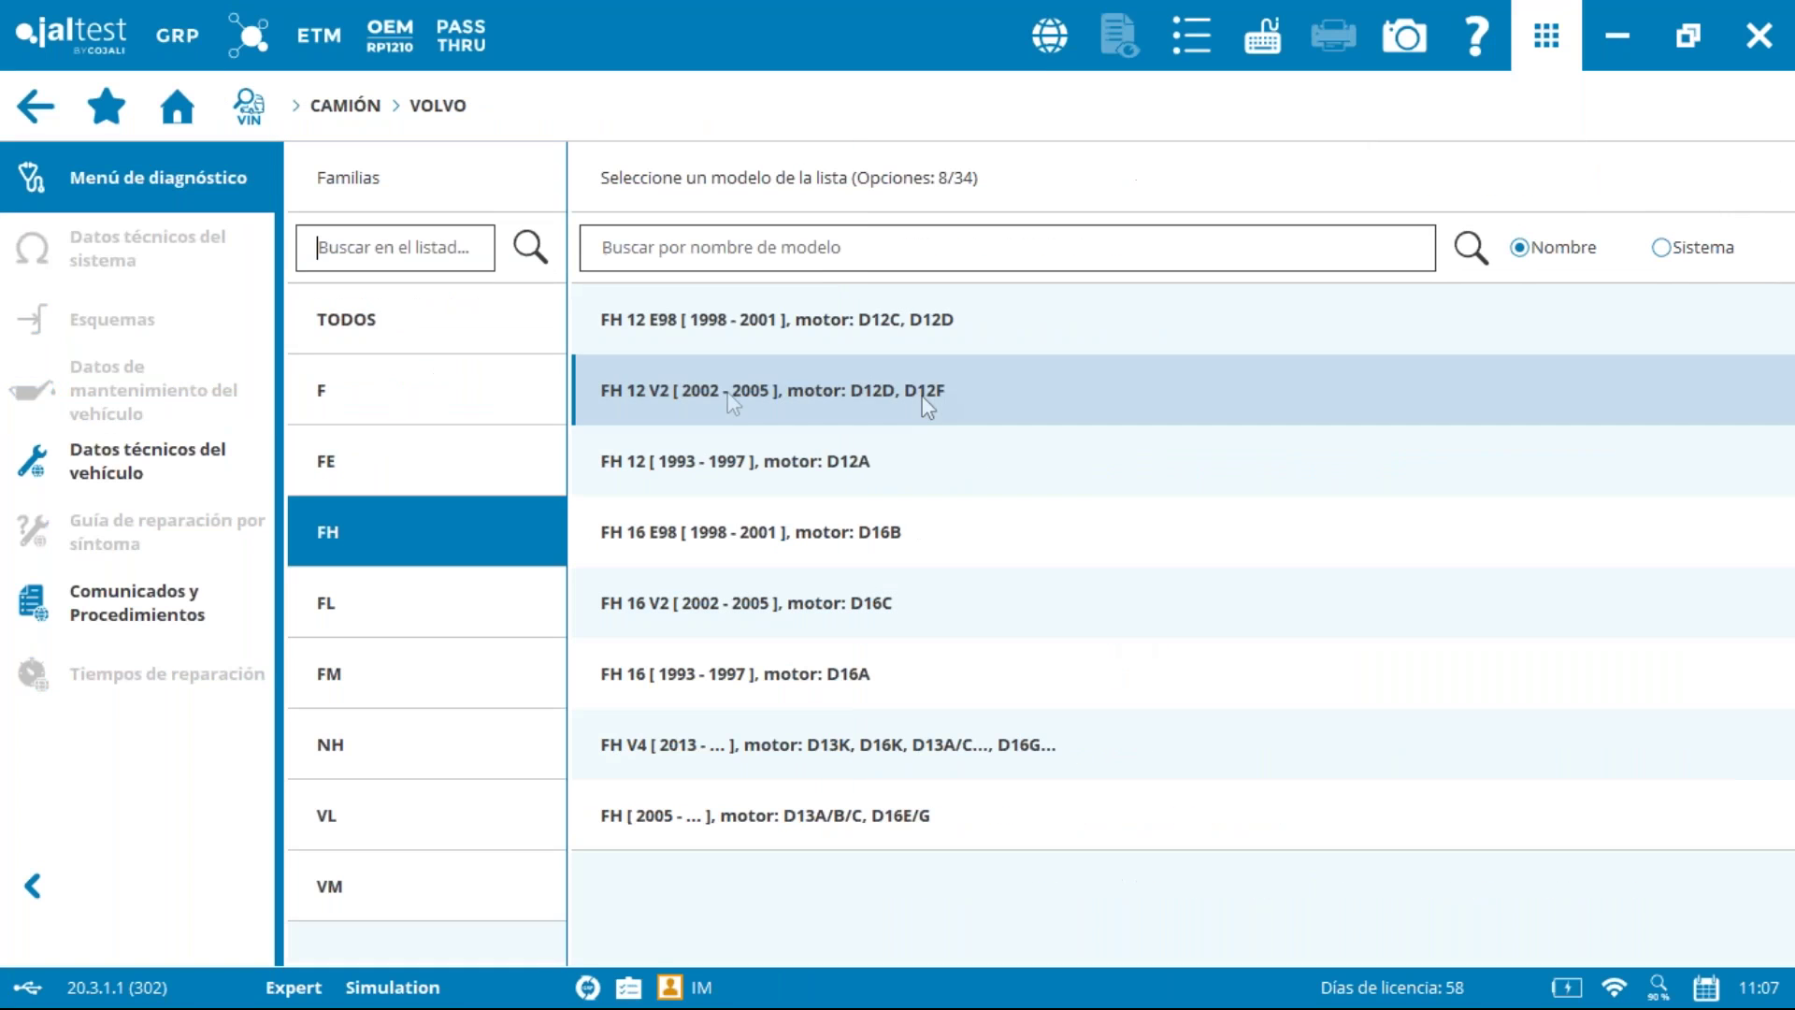
click(820, 591)
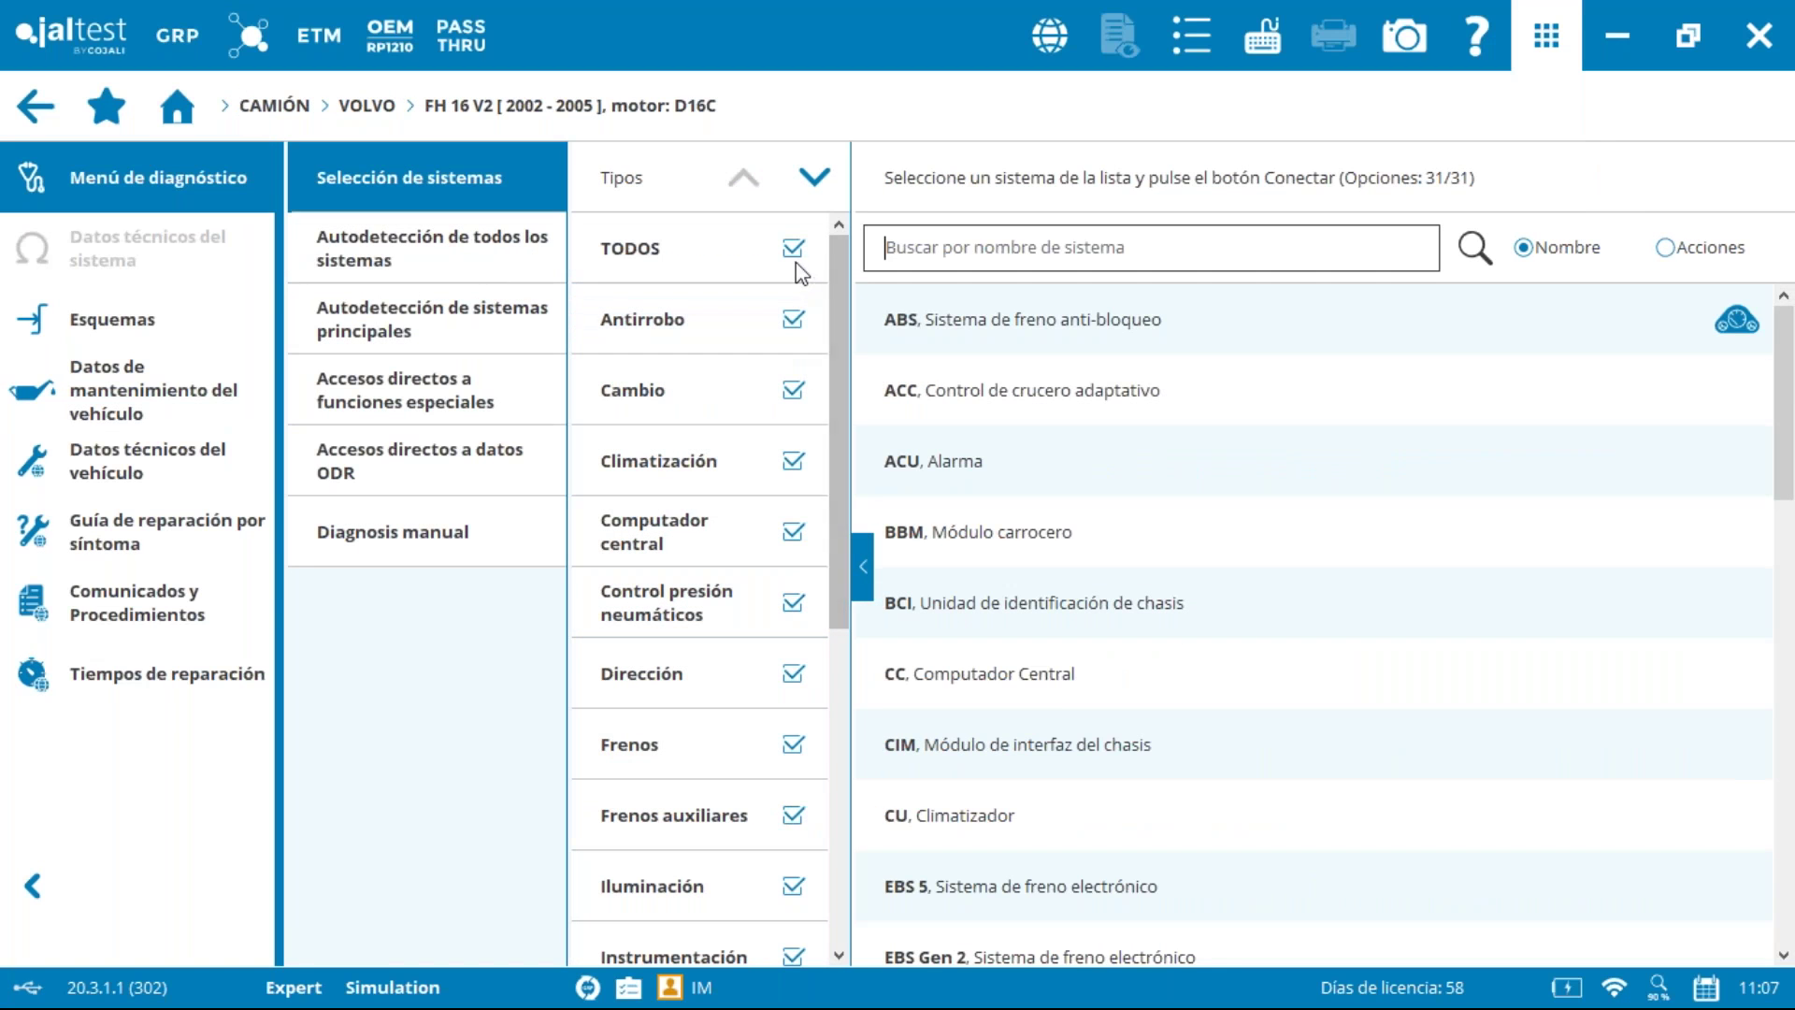
Step: Filter system types to Motor and connect to the EDC Euro 4/5 system
click(795, 260)
scroll(833, 351, down, 8)
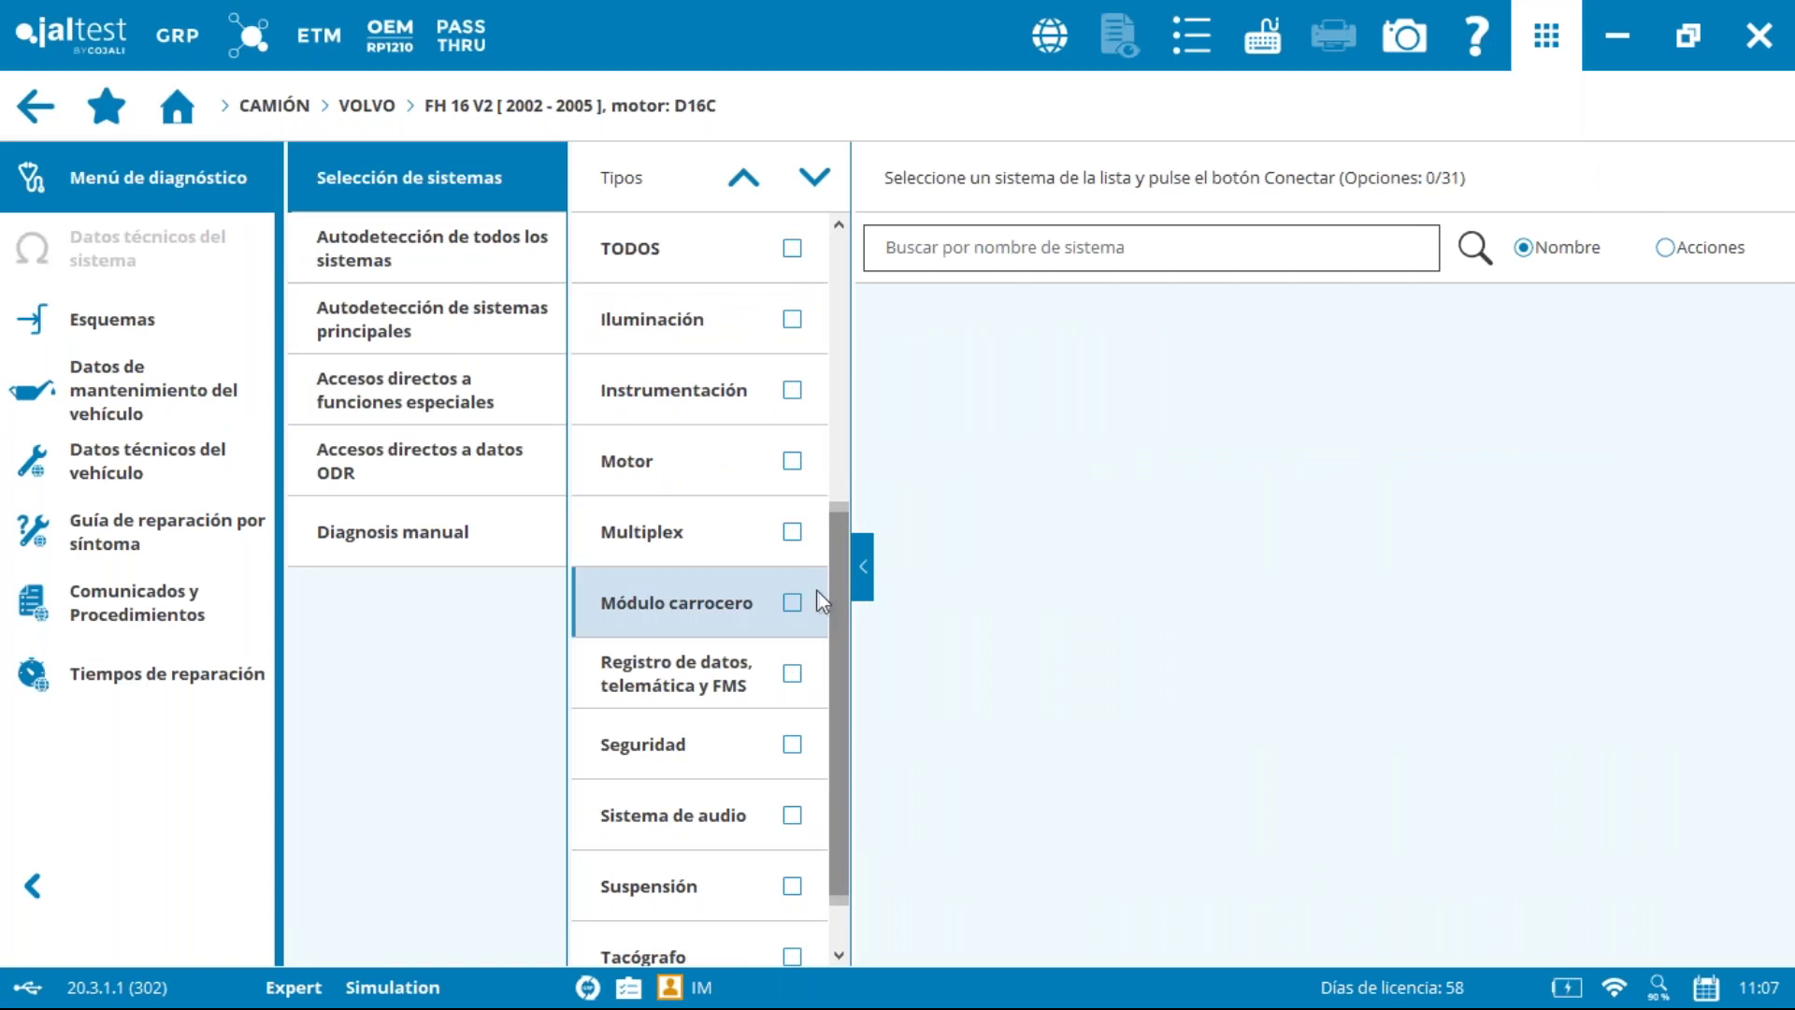
click(792, 458)
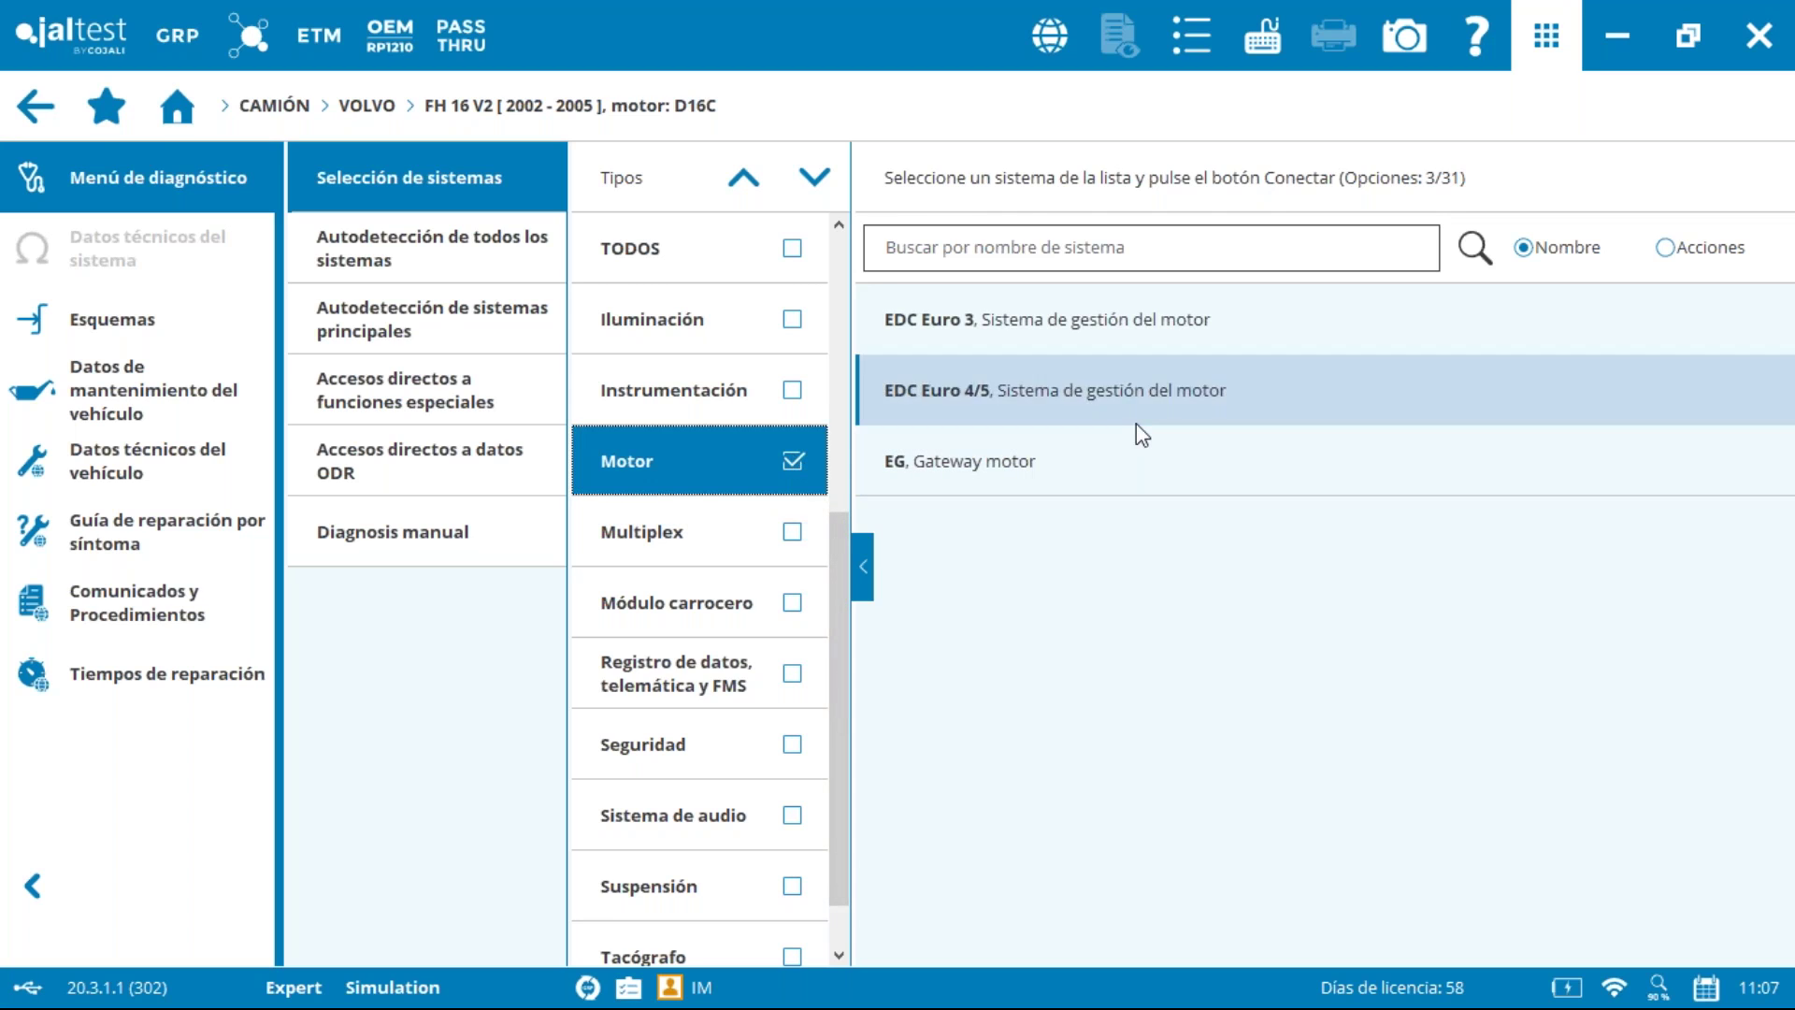
click(1141, 431)
click(1670, 131)
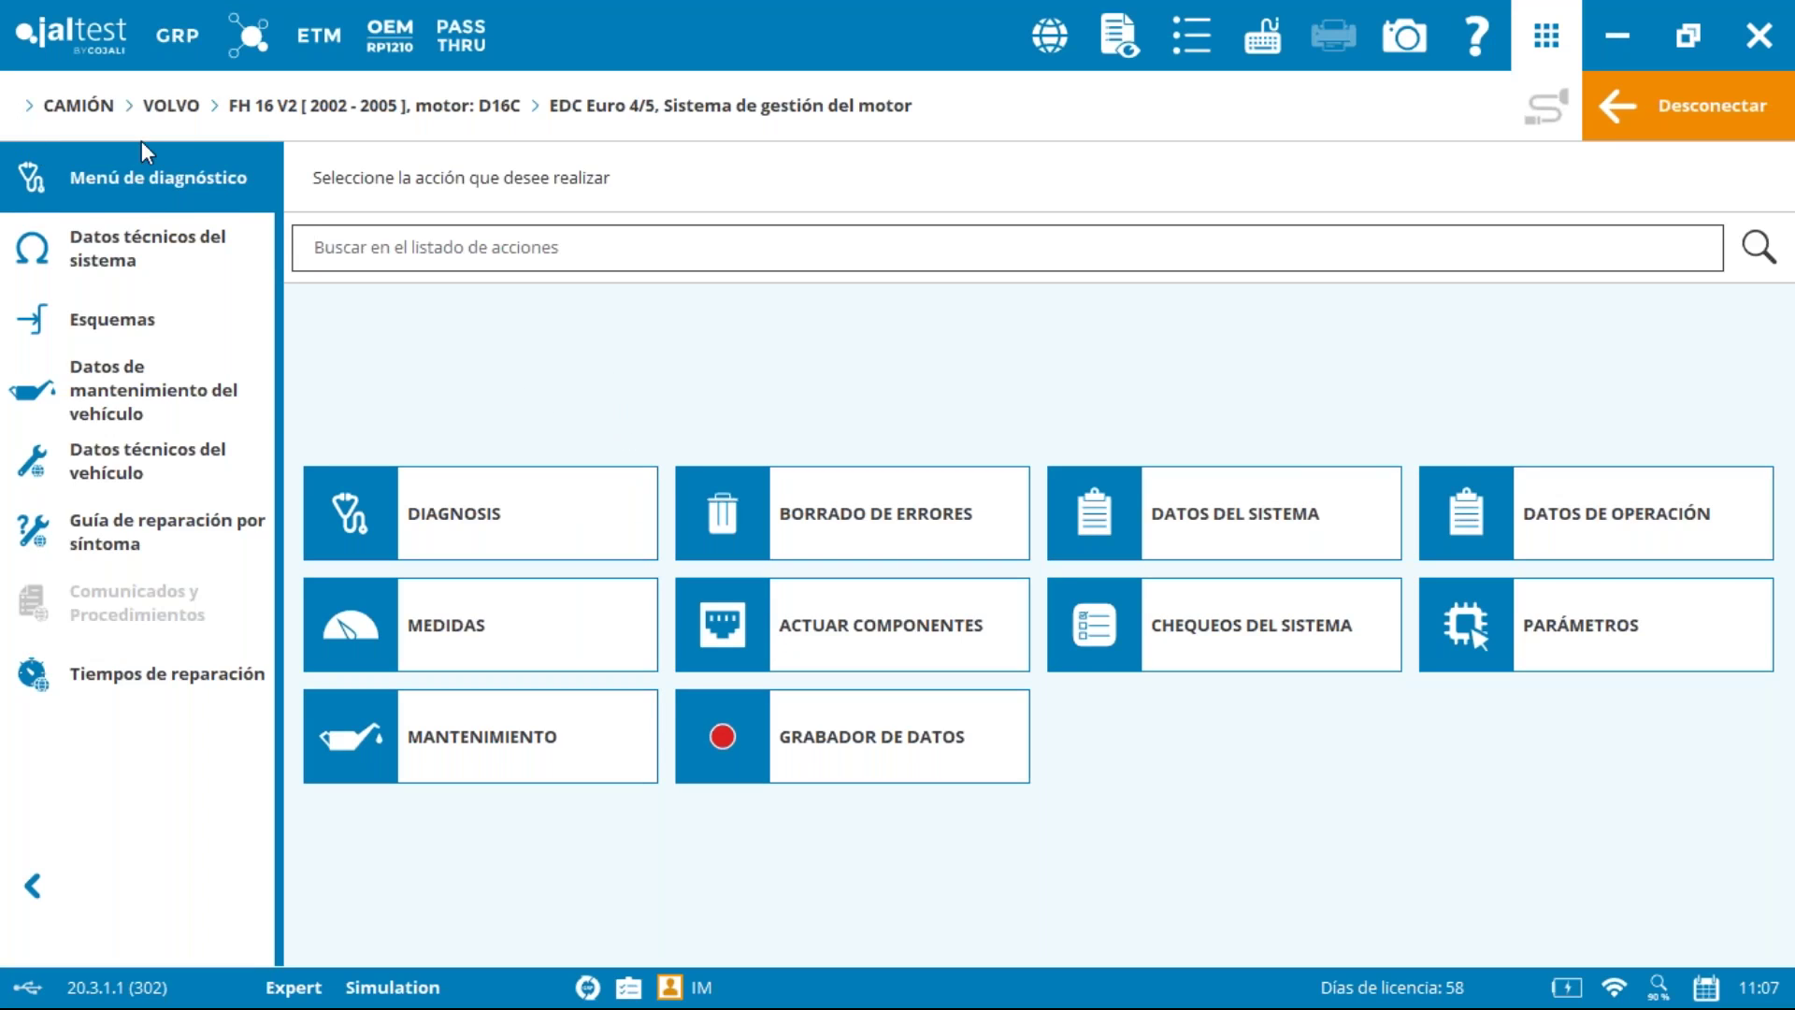
Step: Disconnect the engine system and save the diagnosis report without customer and vehicle records
click(1664, 110)
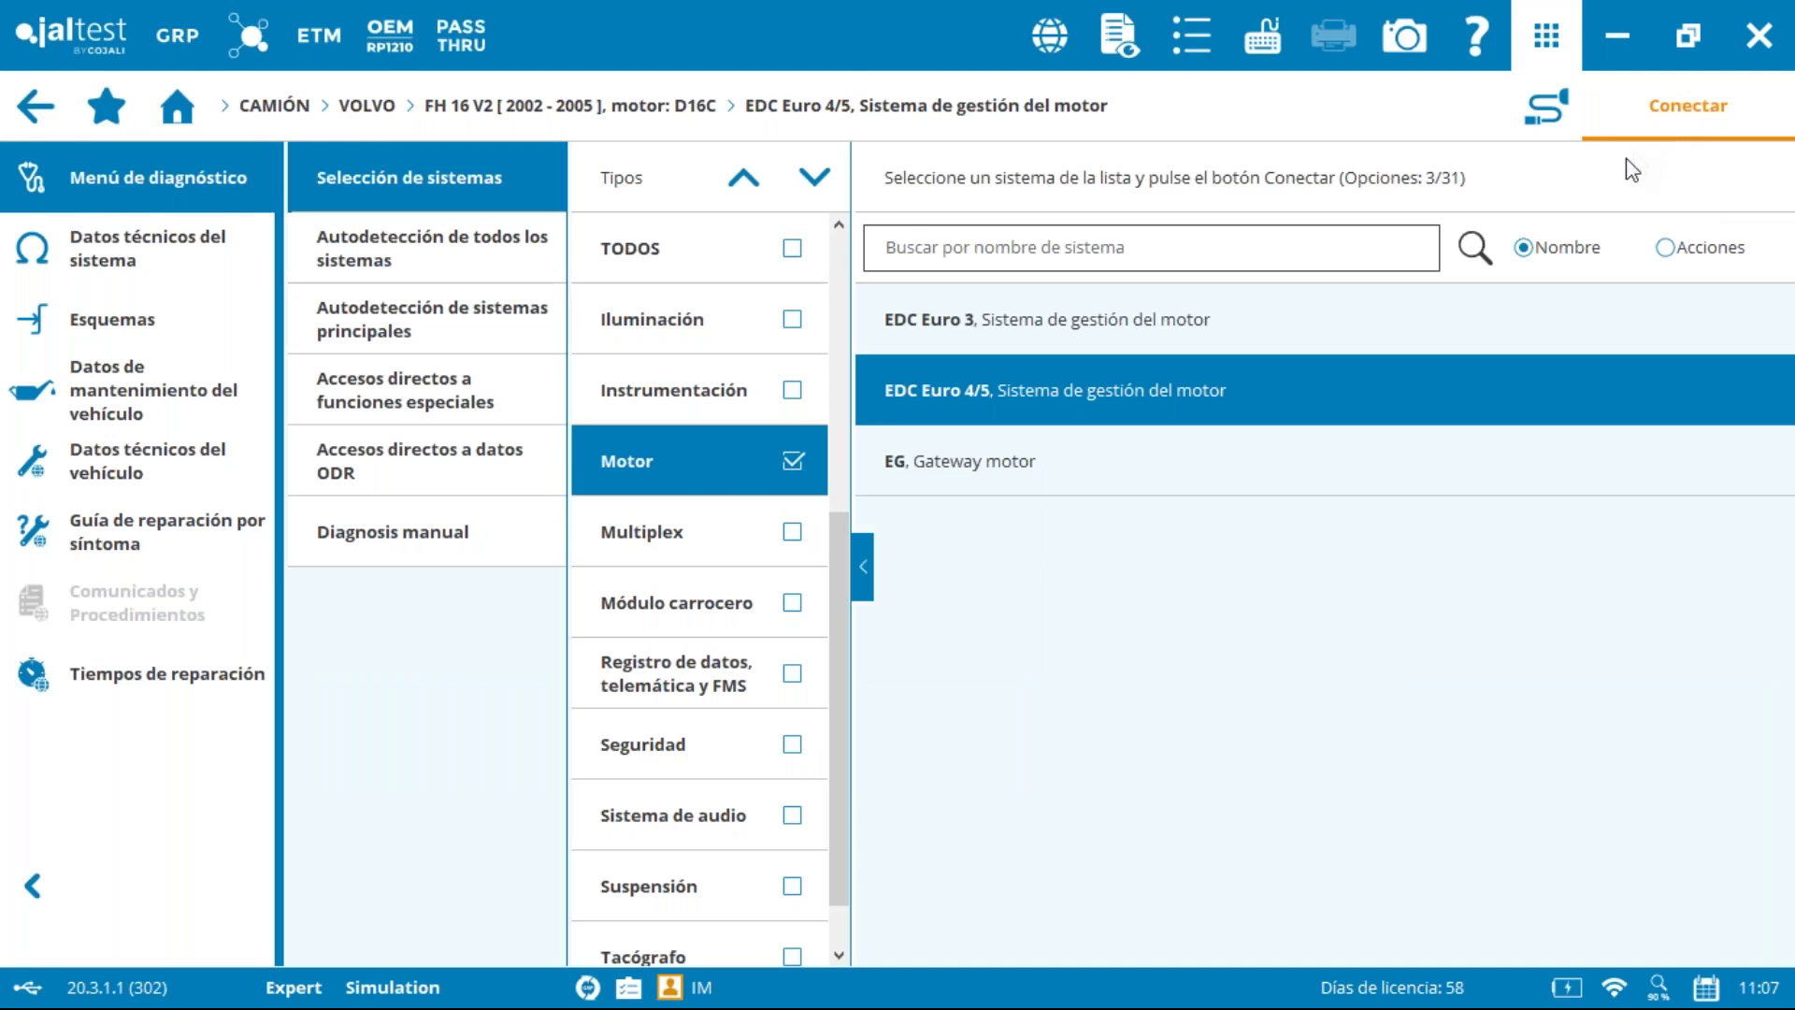
click(36, 105)
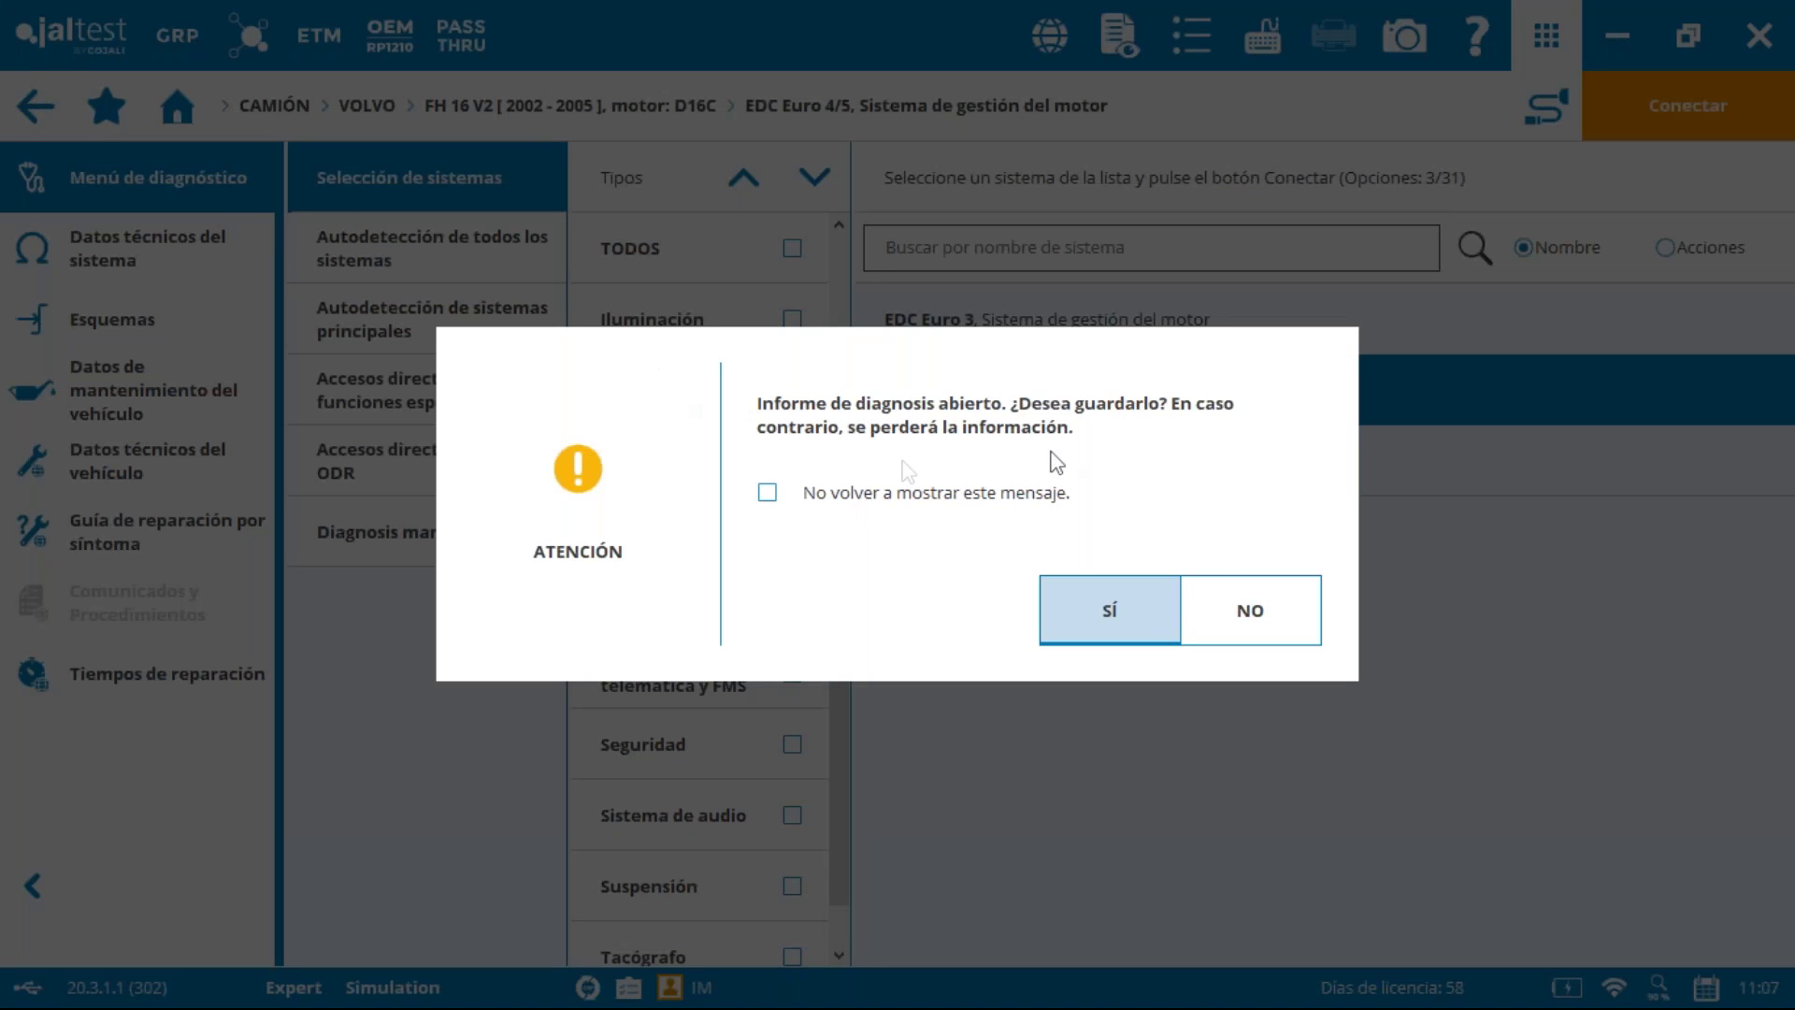
click(1082, 608)
click(296, 279)
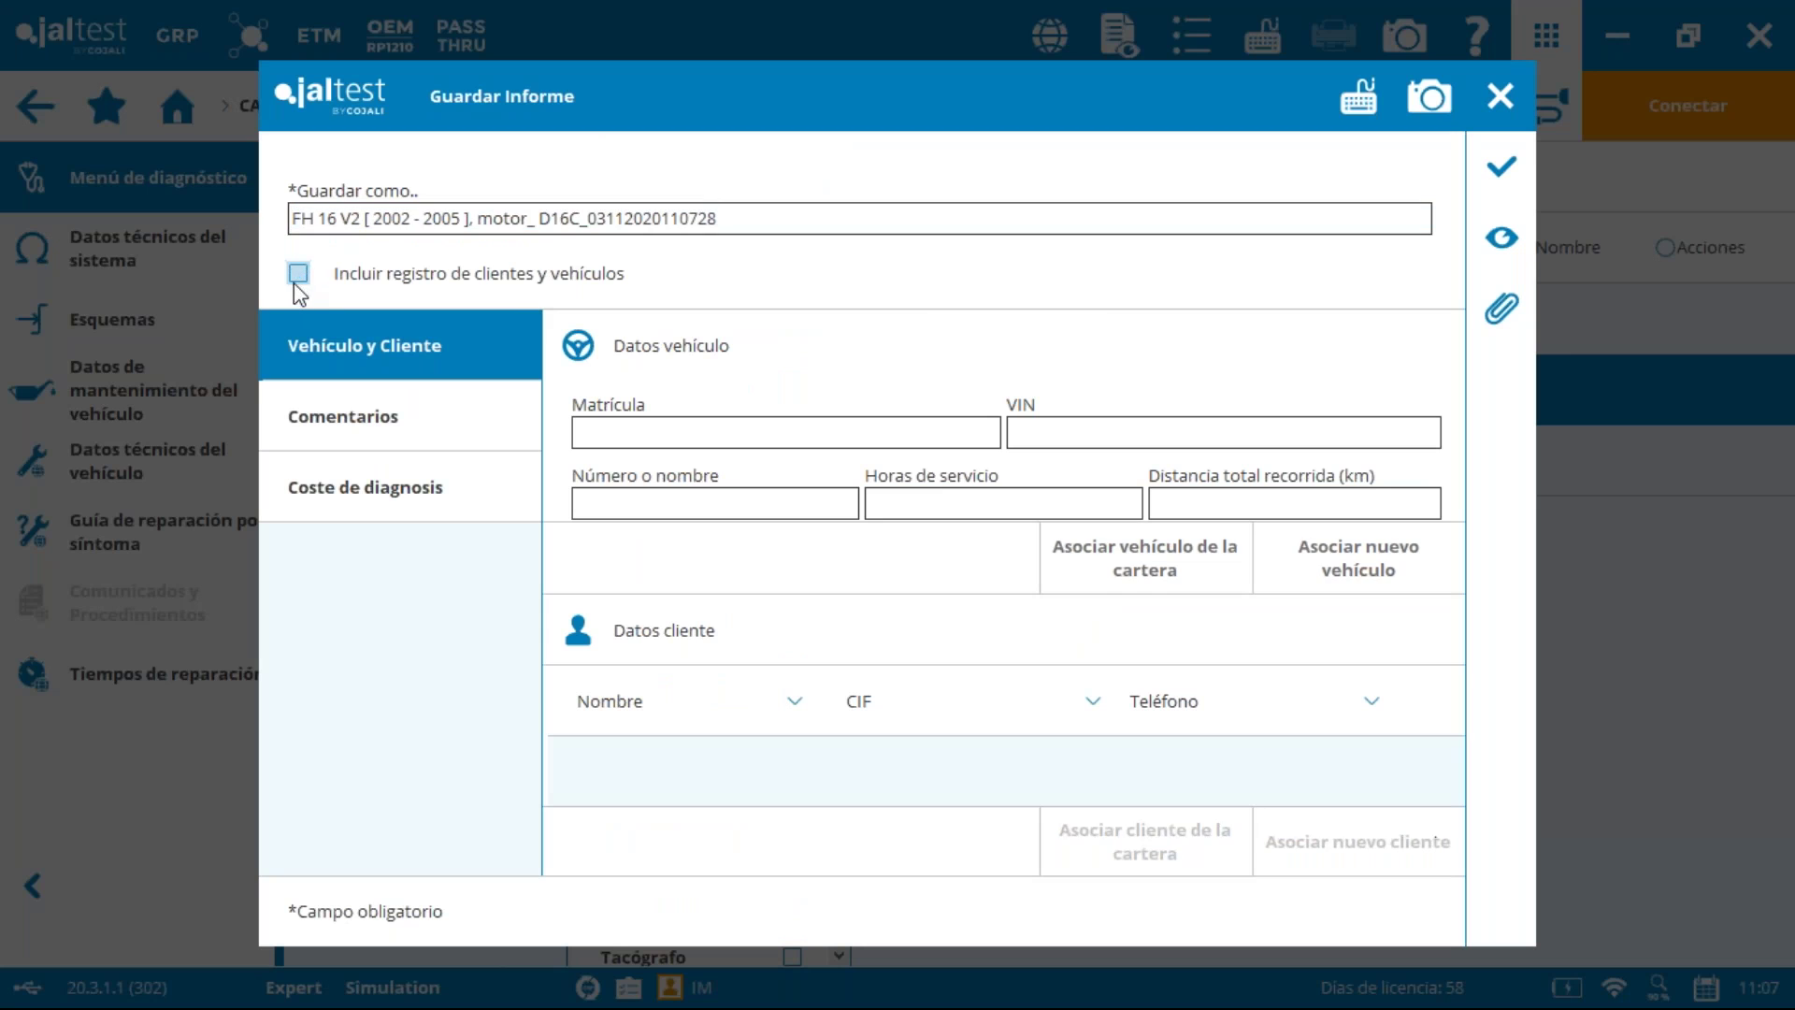
click(1495, 175)
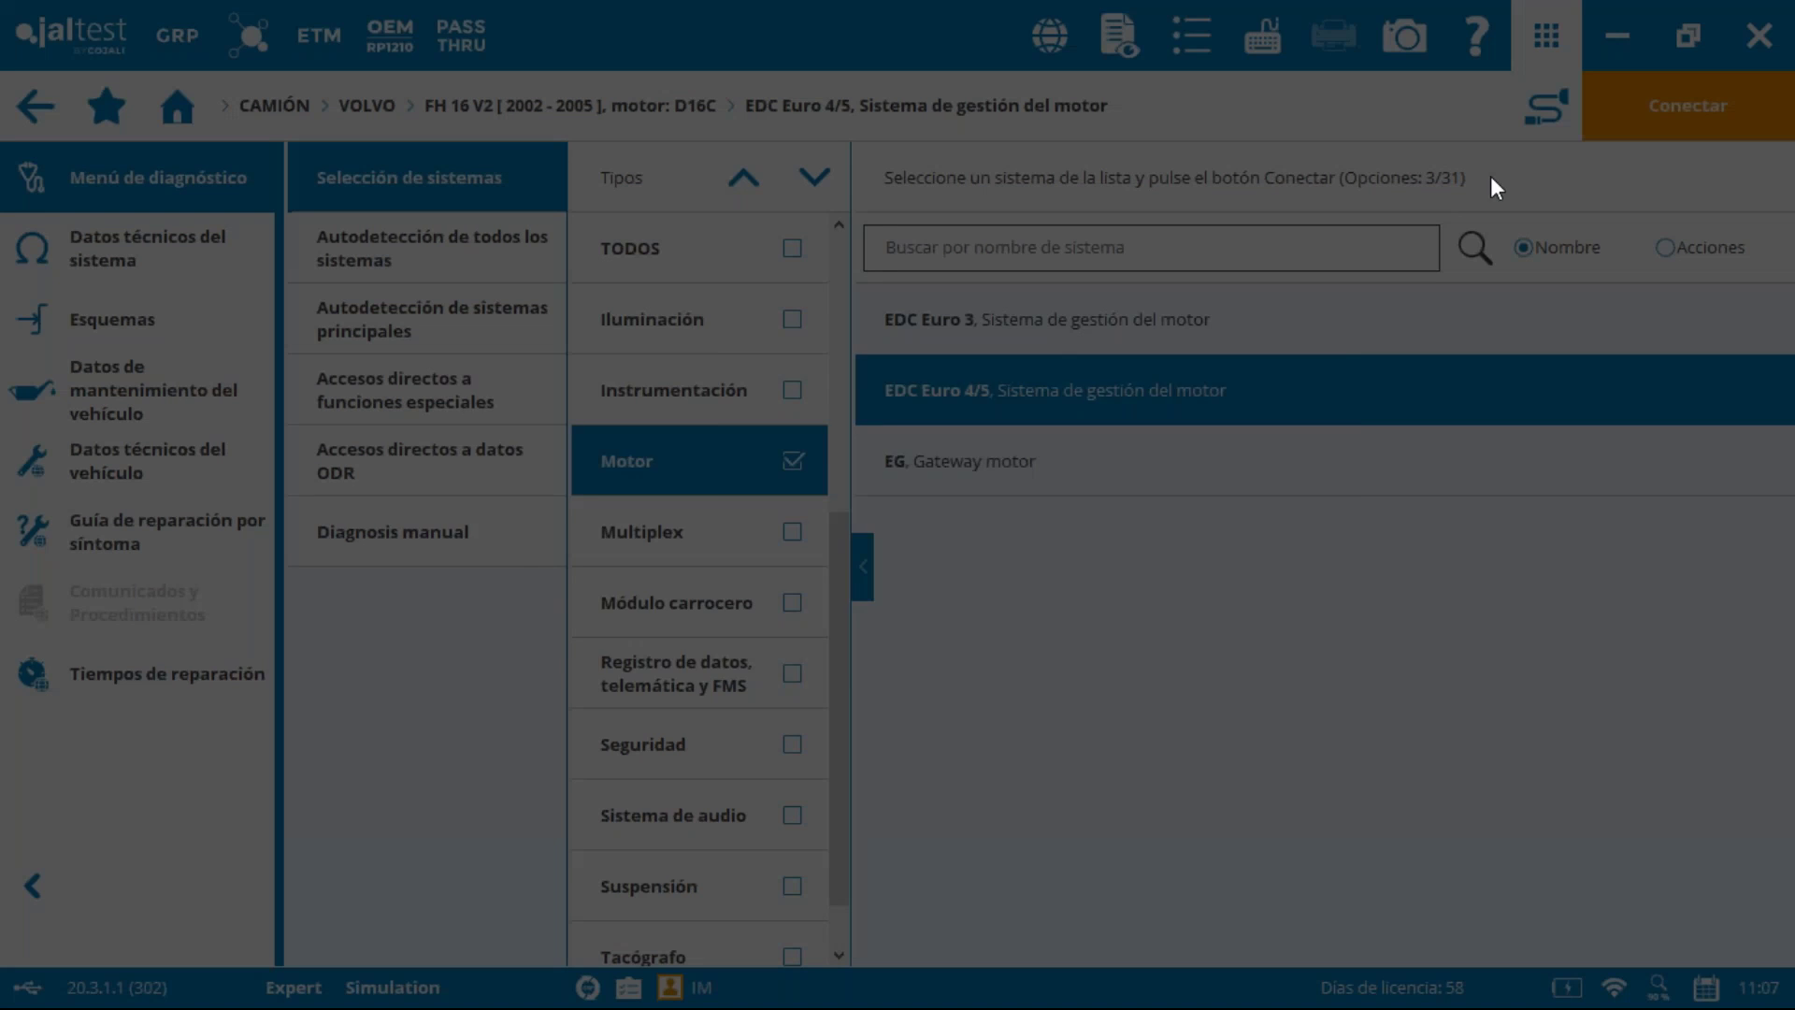
Step: Choose Envío personalizado to email the diagnosis report
click(1109, 615)
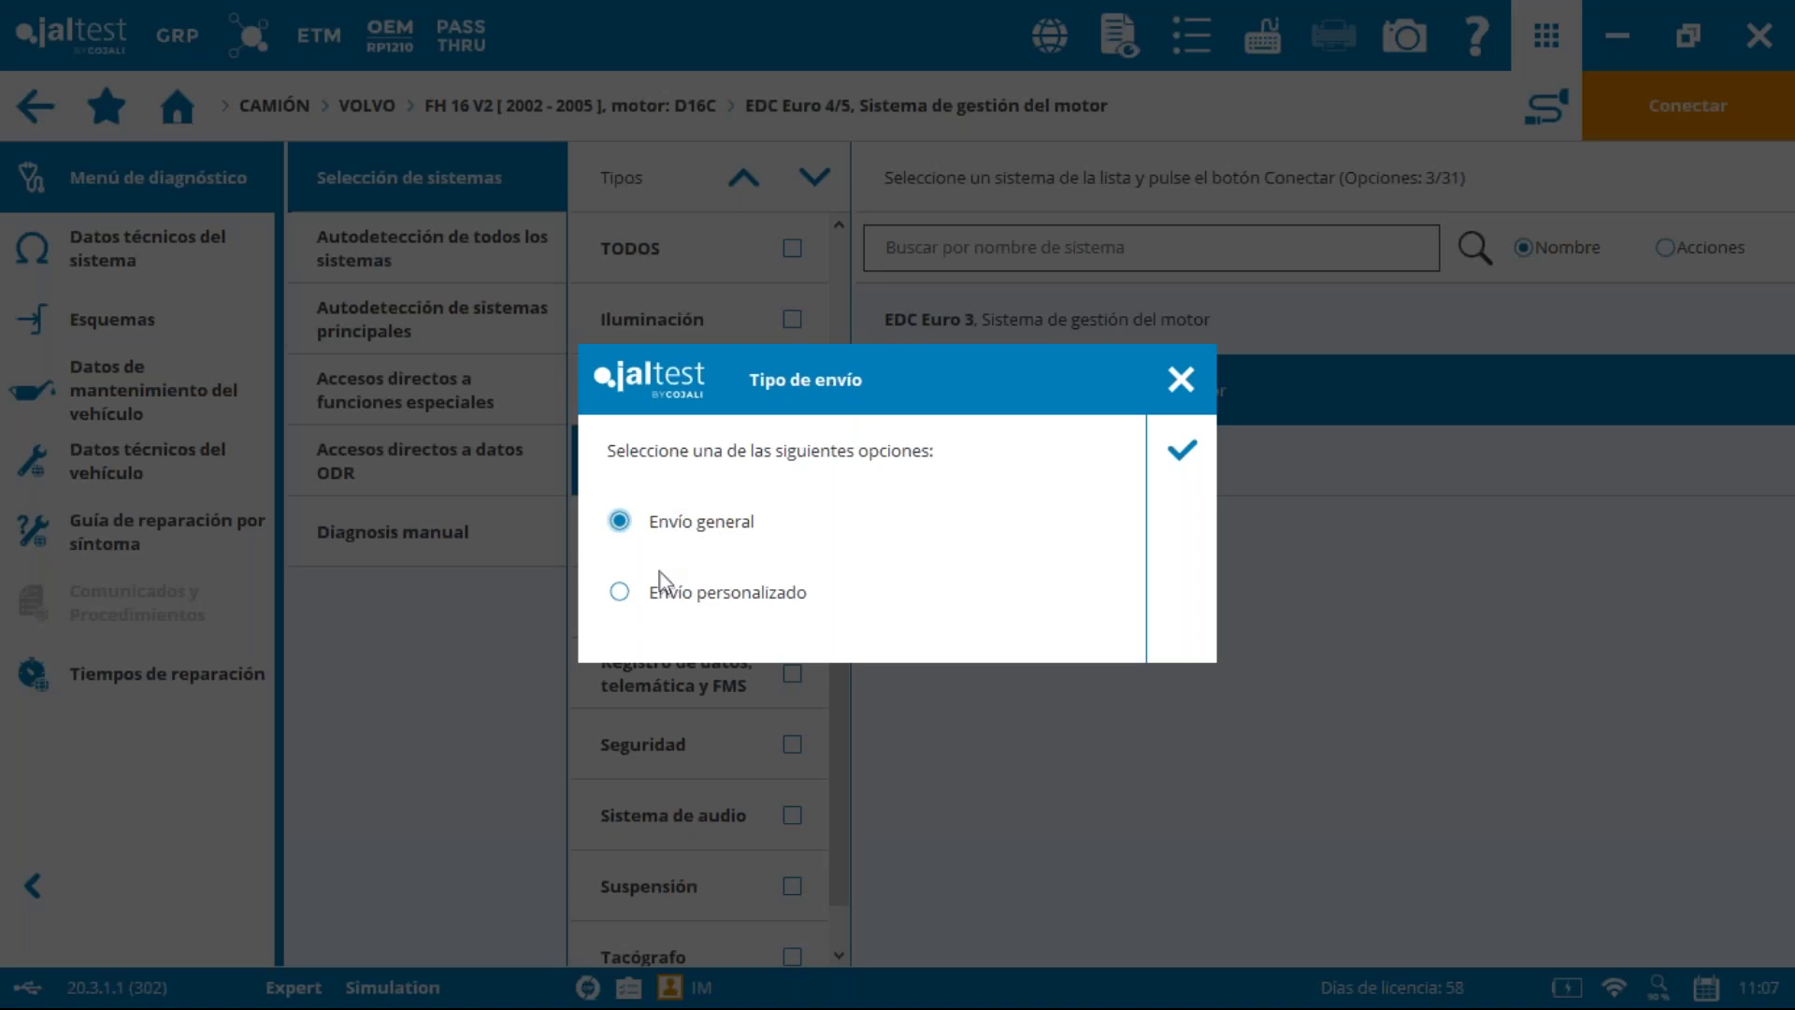
click(639, 592)
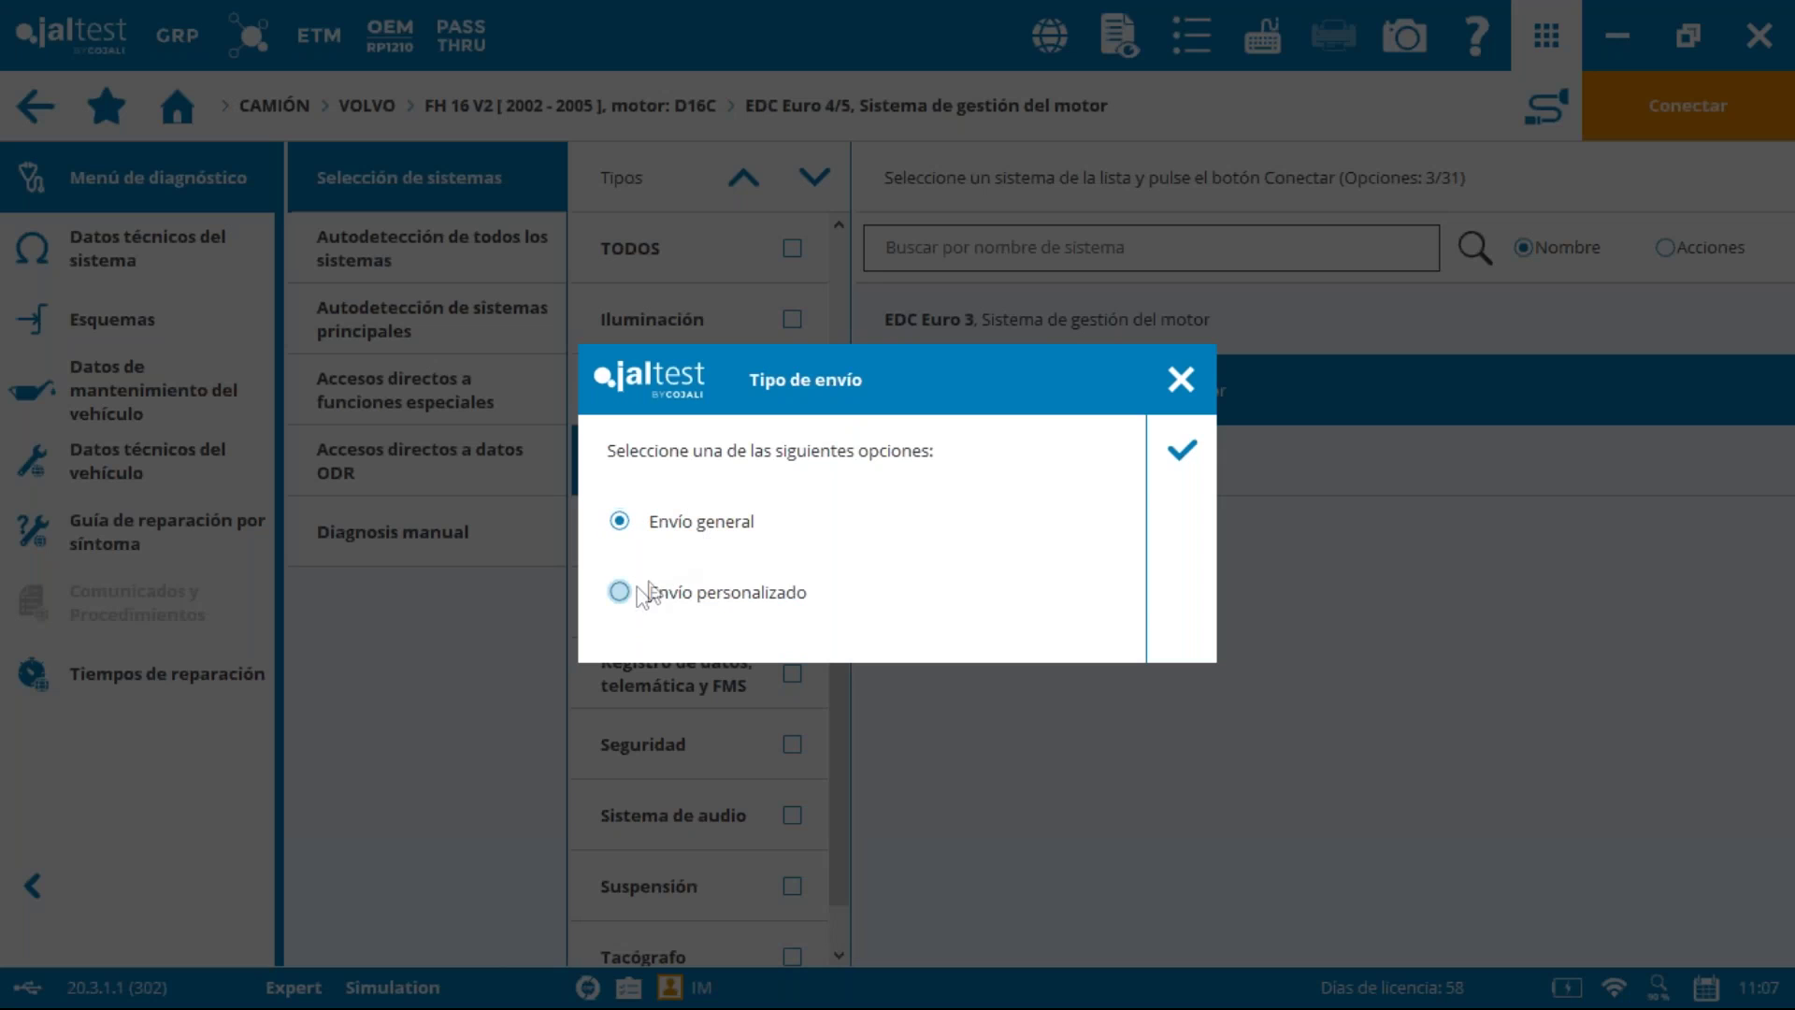
click(1178, 464)
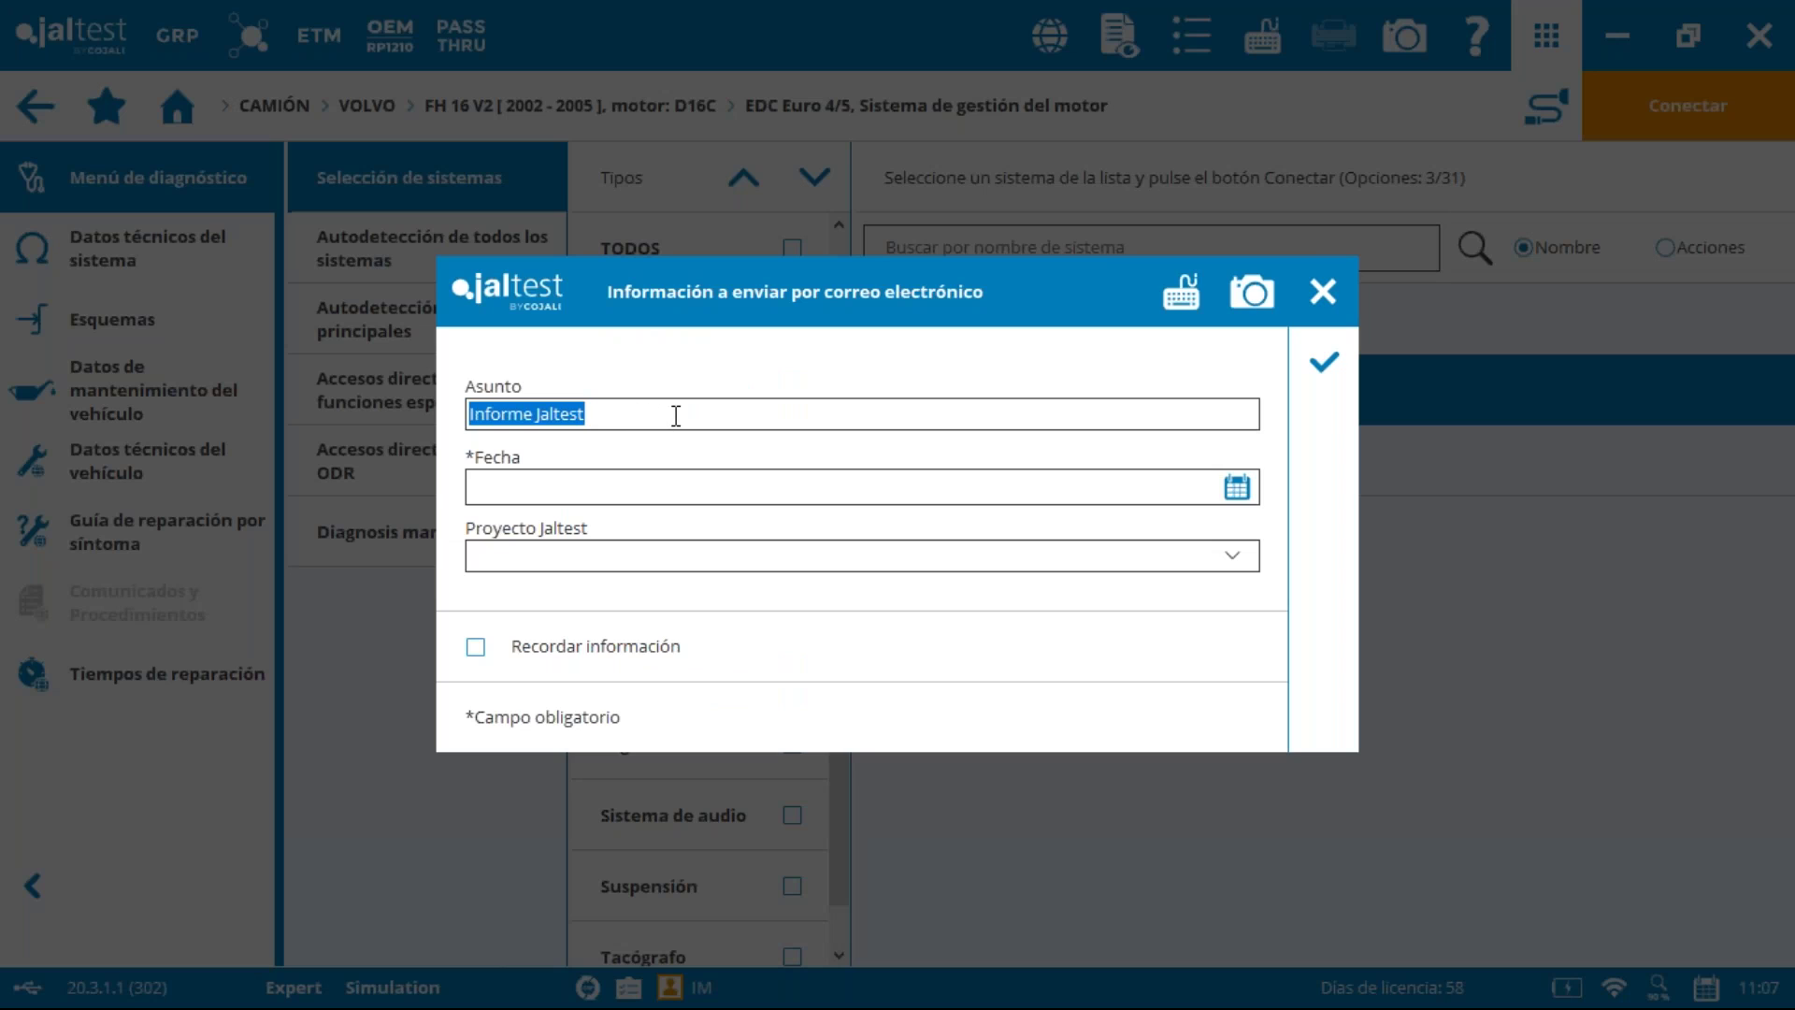
Step: Set the email's Proyecto Jaltest to CV
click(682, 474)
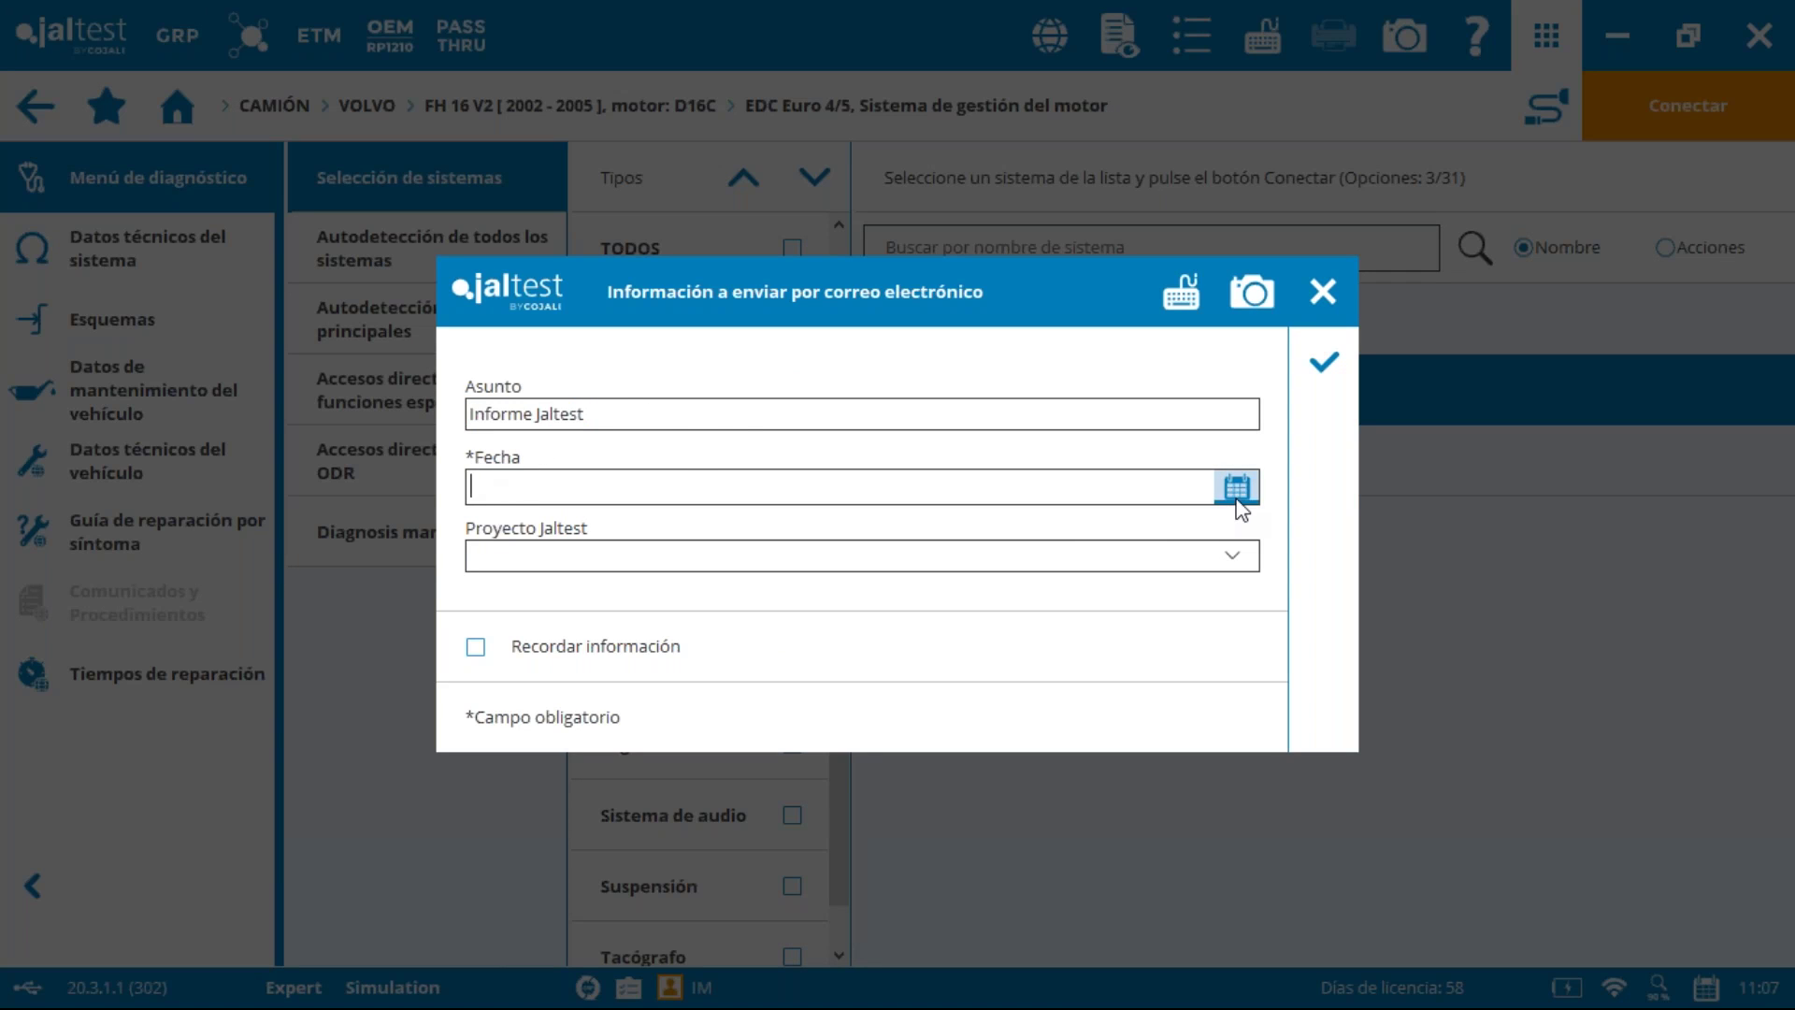
click(552, 557)
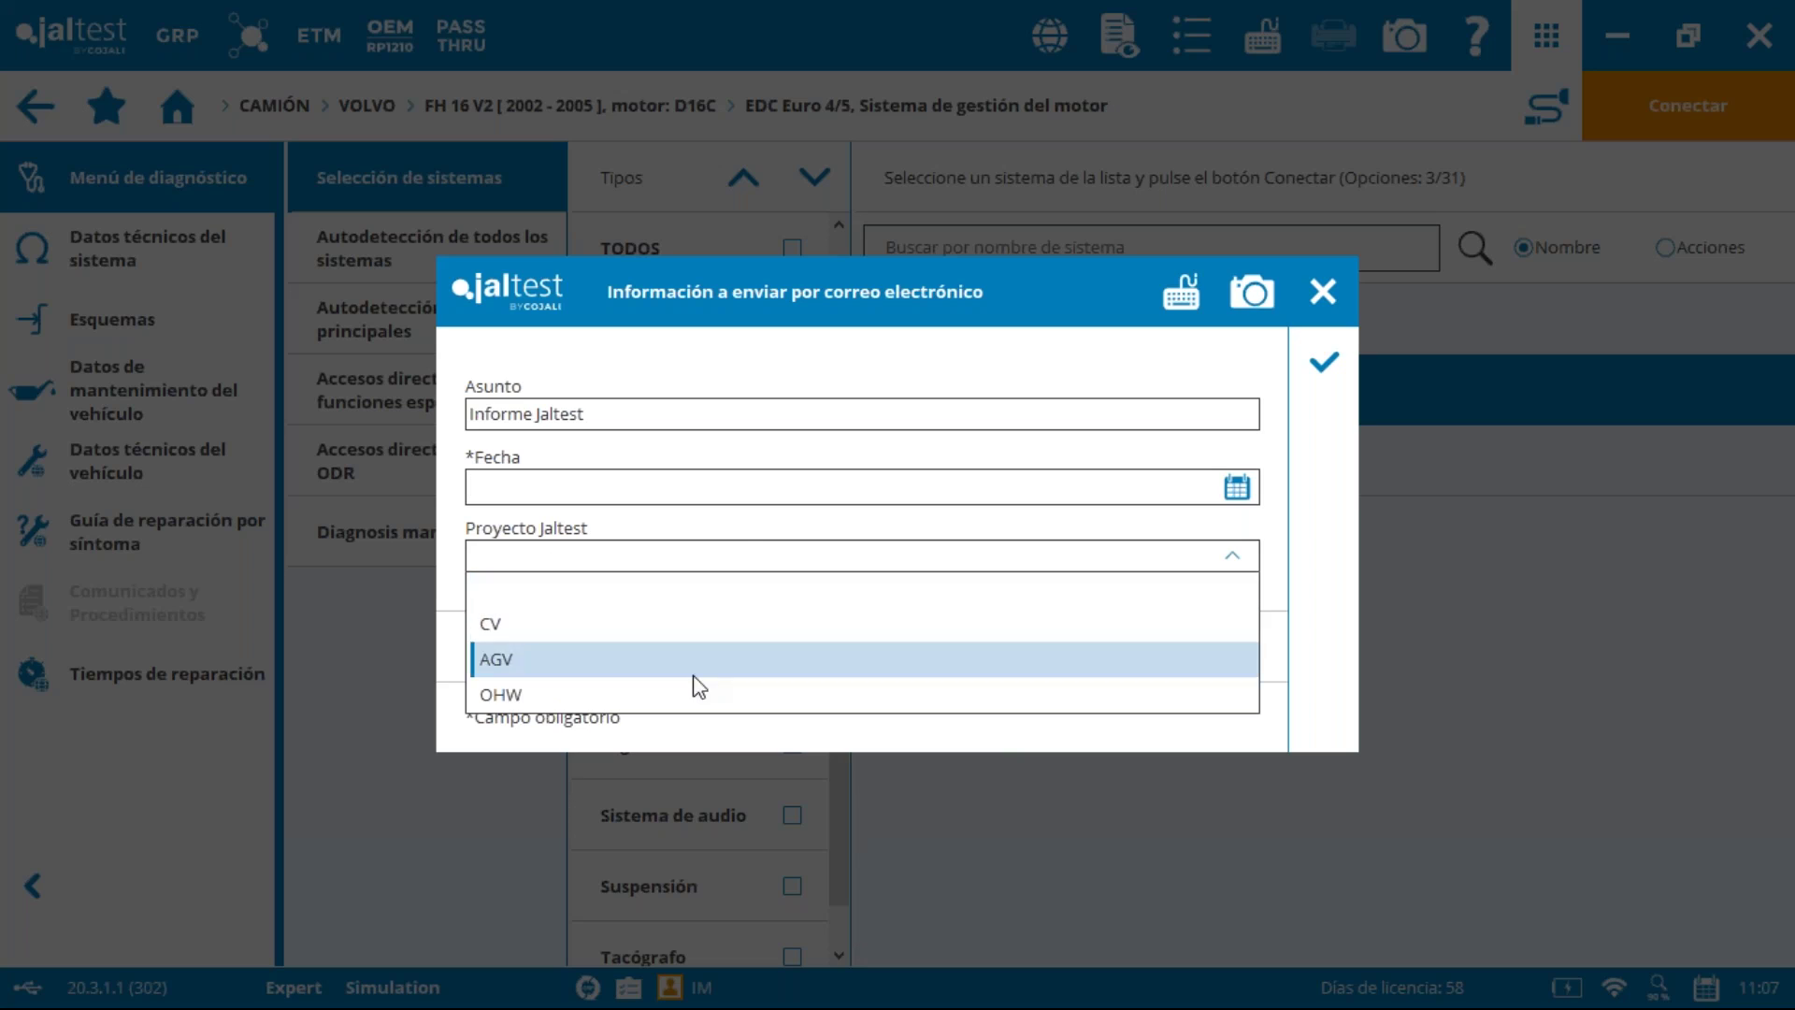
click(606, 619)
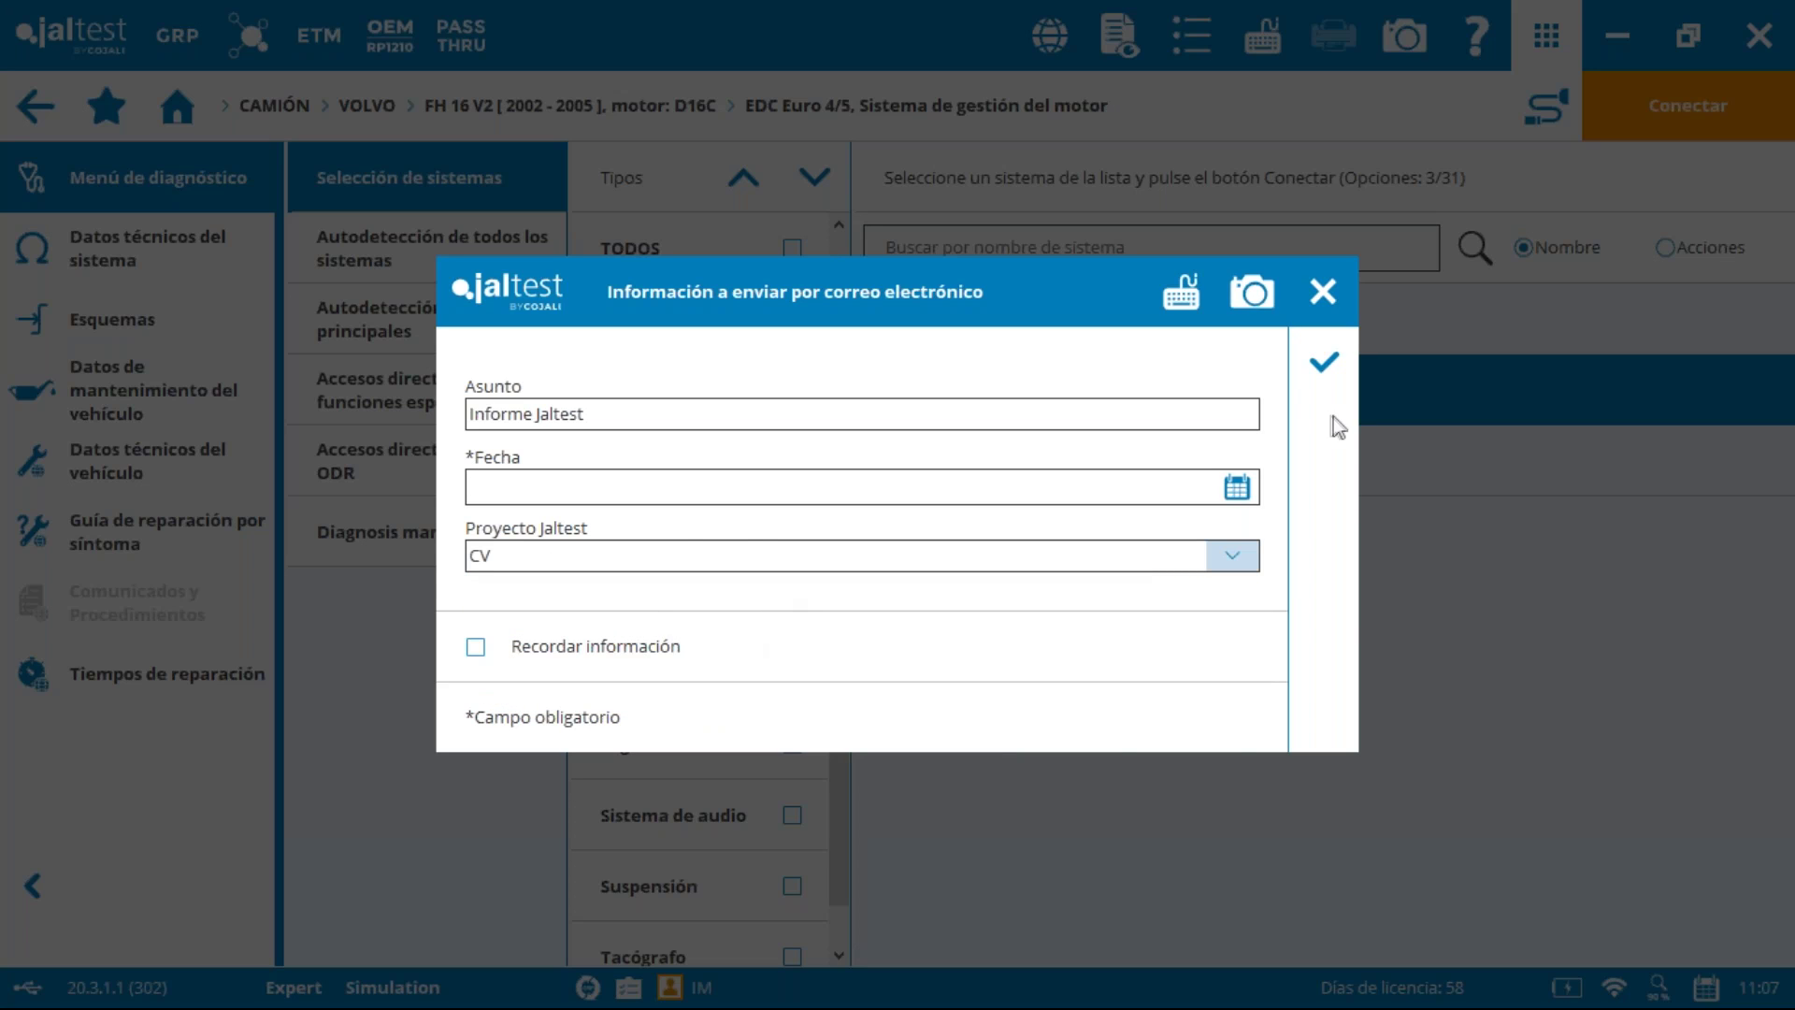
Step: Fill in Fecha as 11/3/2020 after the missing-date warning and send the report email
click(1324, 363)
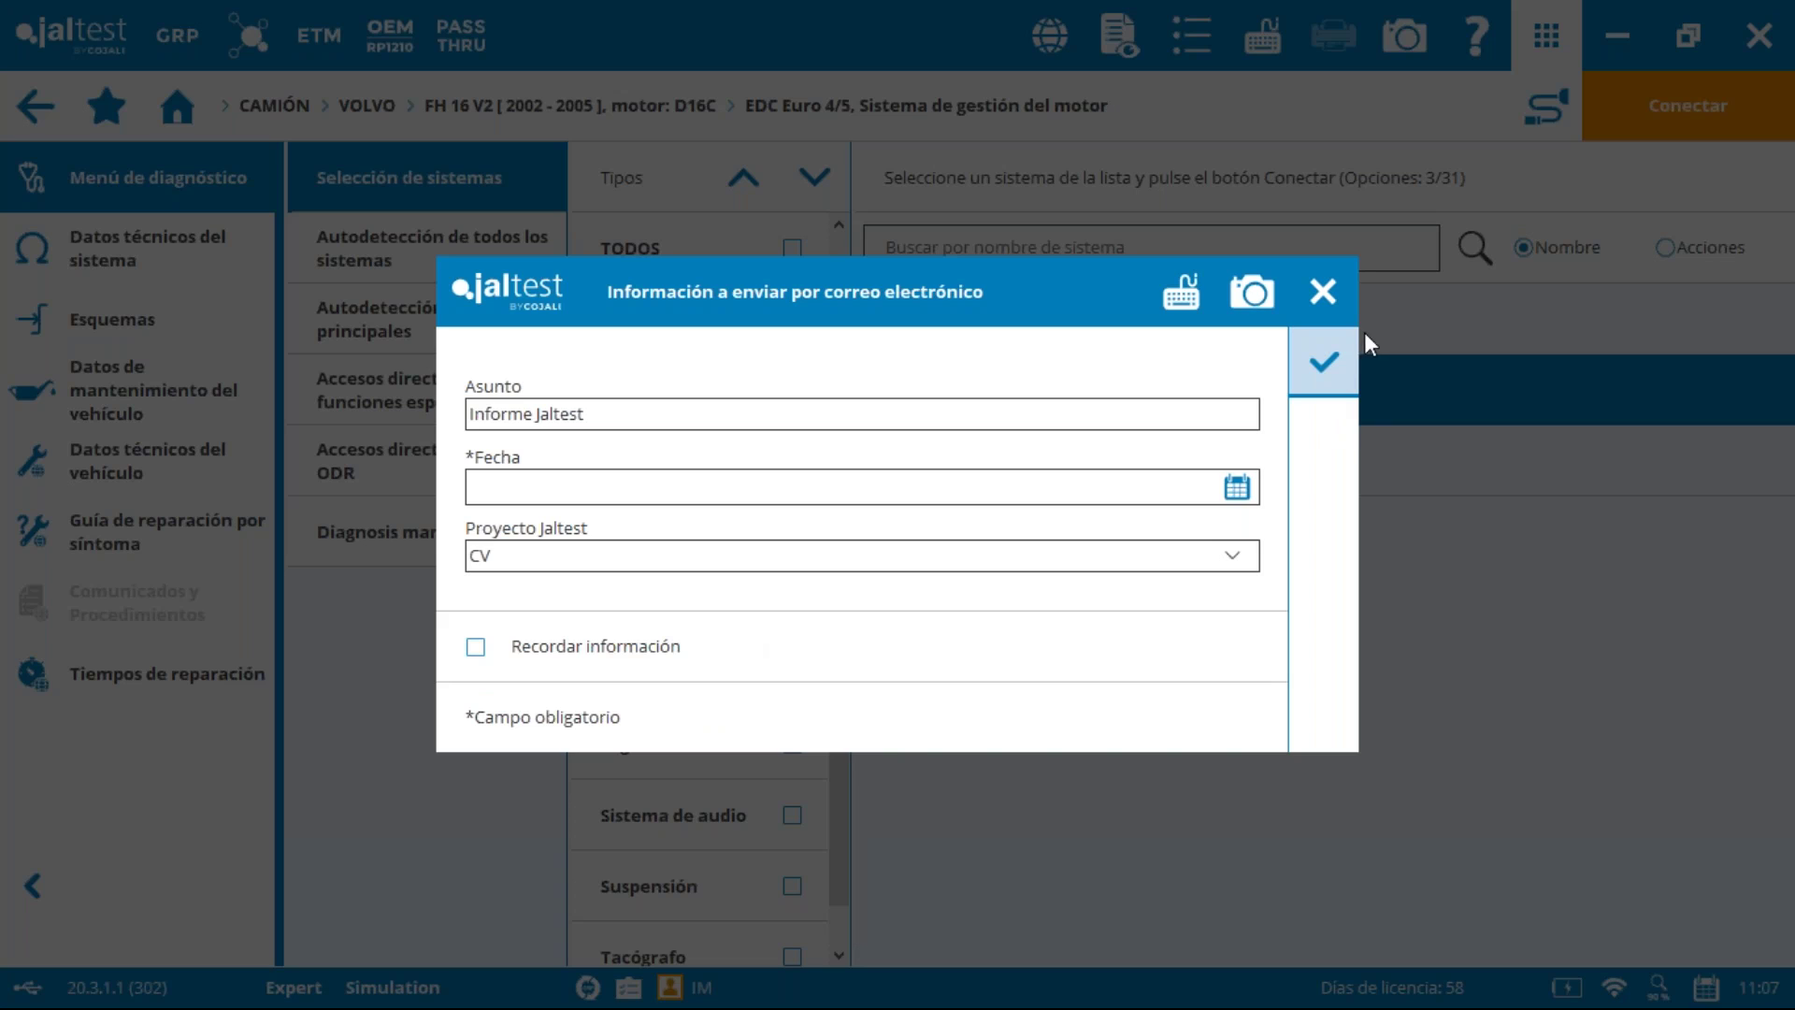
click(1322, 369)
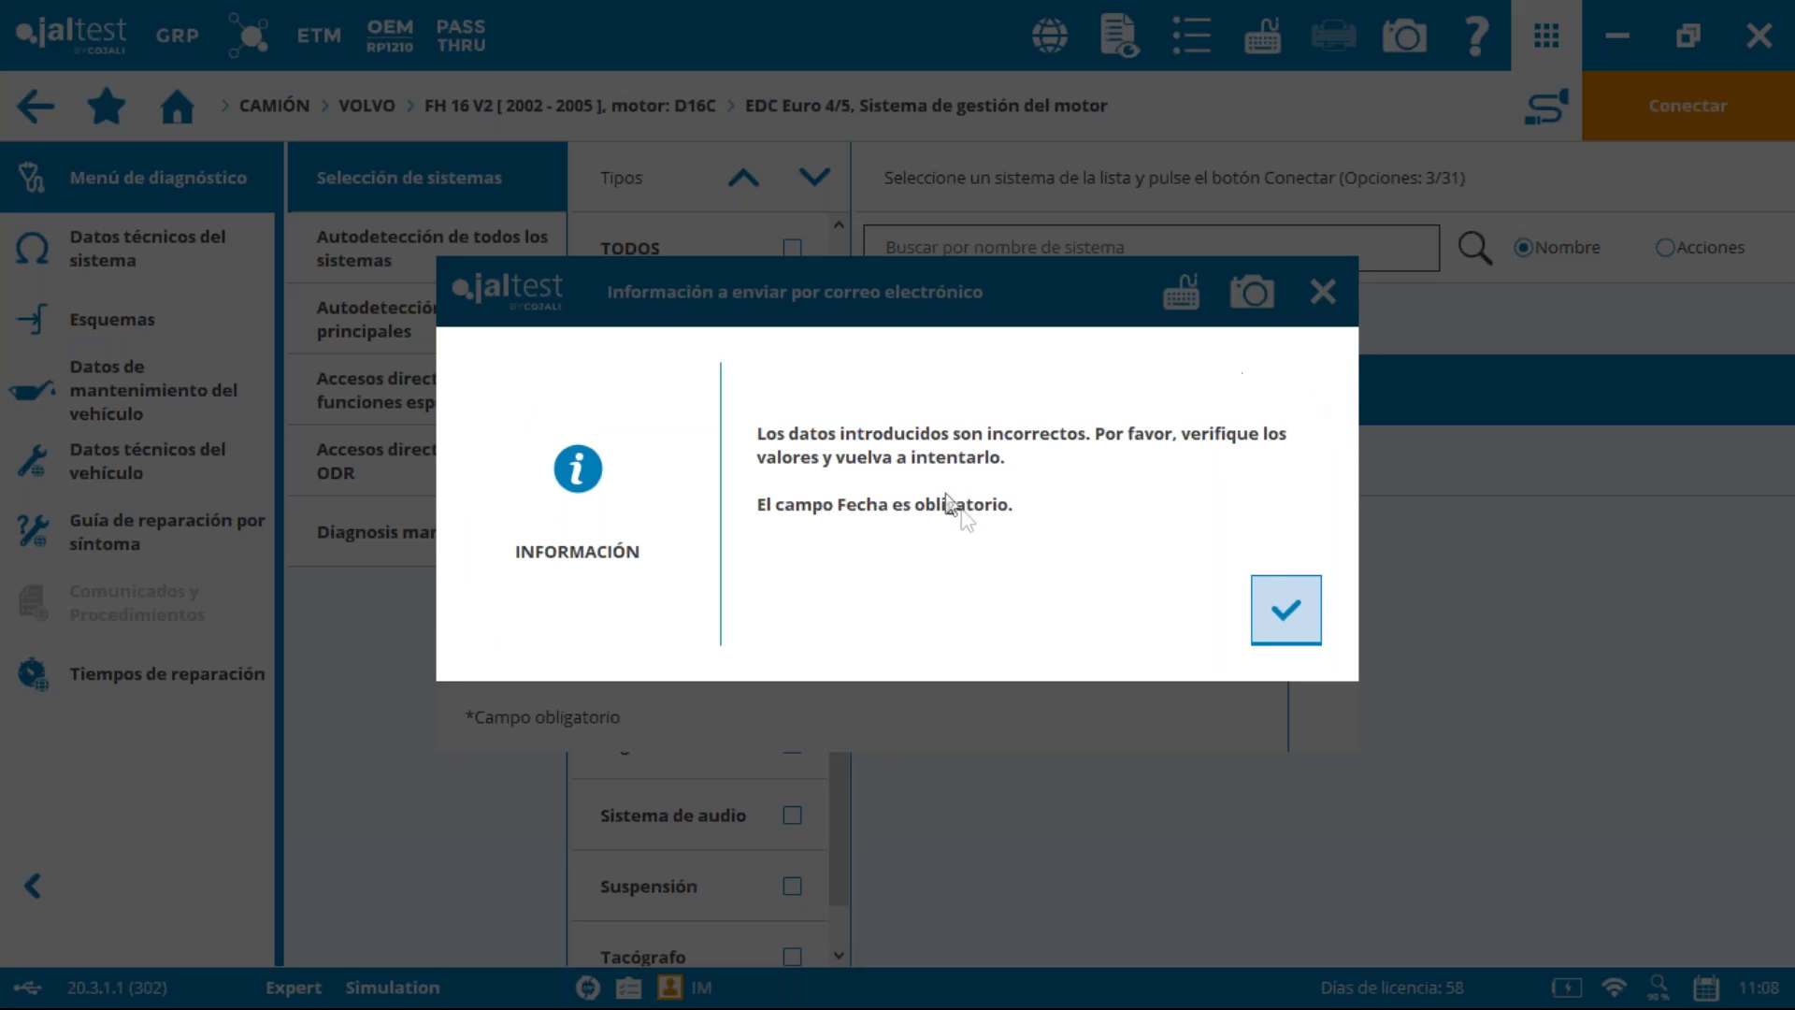
click(1314, 617)
click(601, 486)
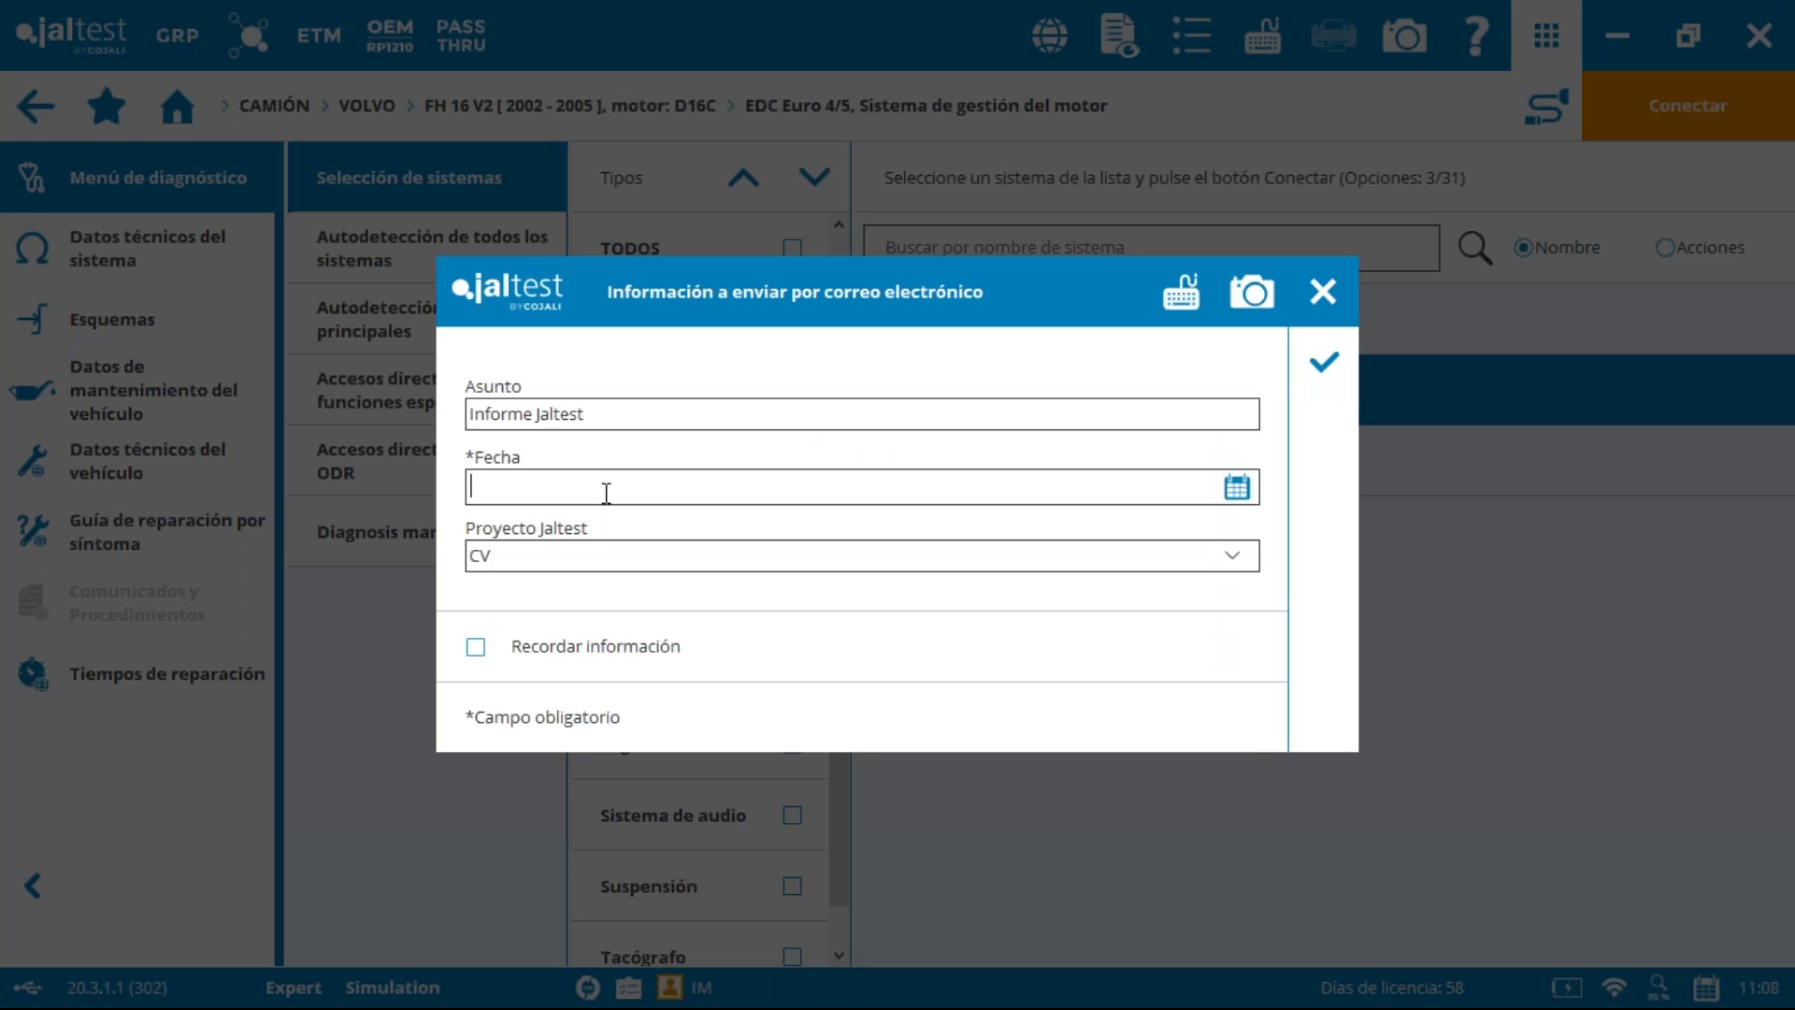
click(1236, 487)
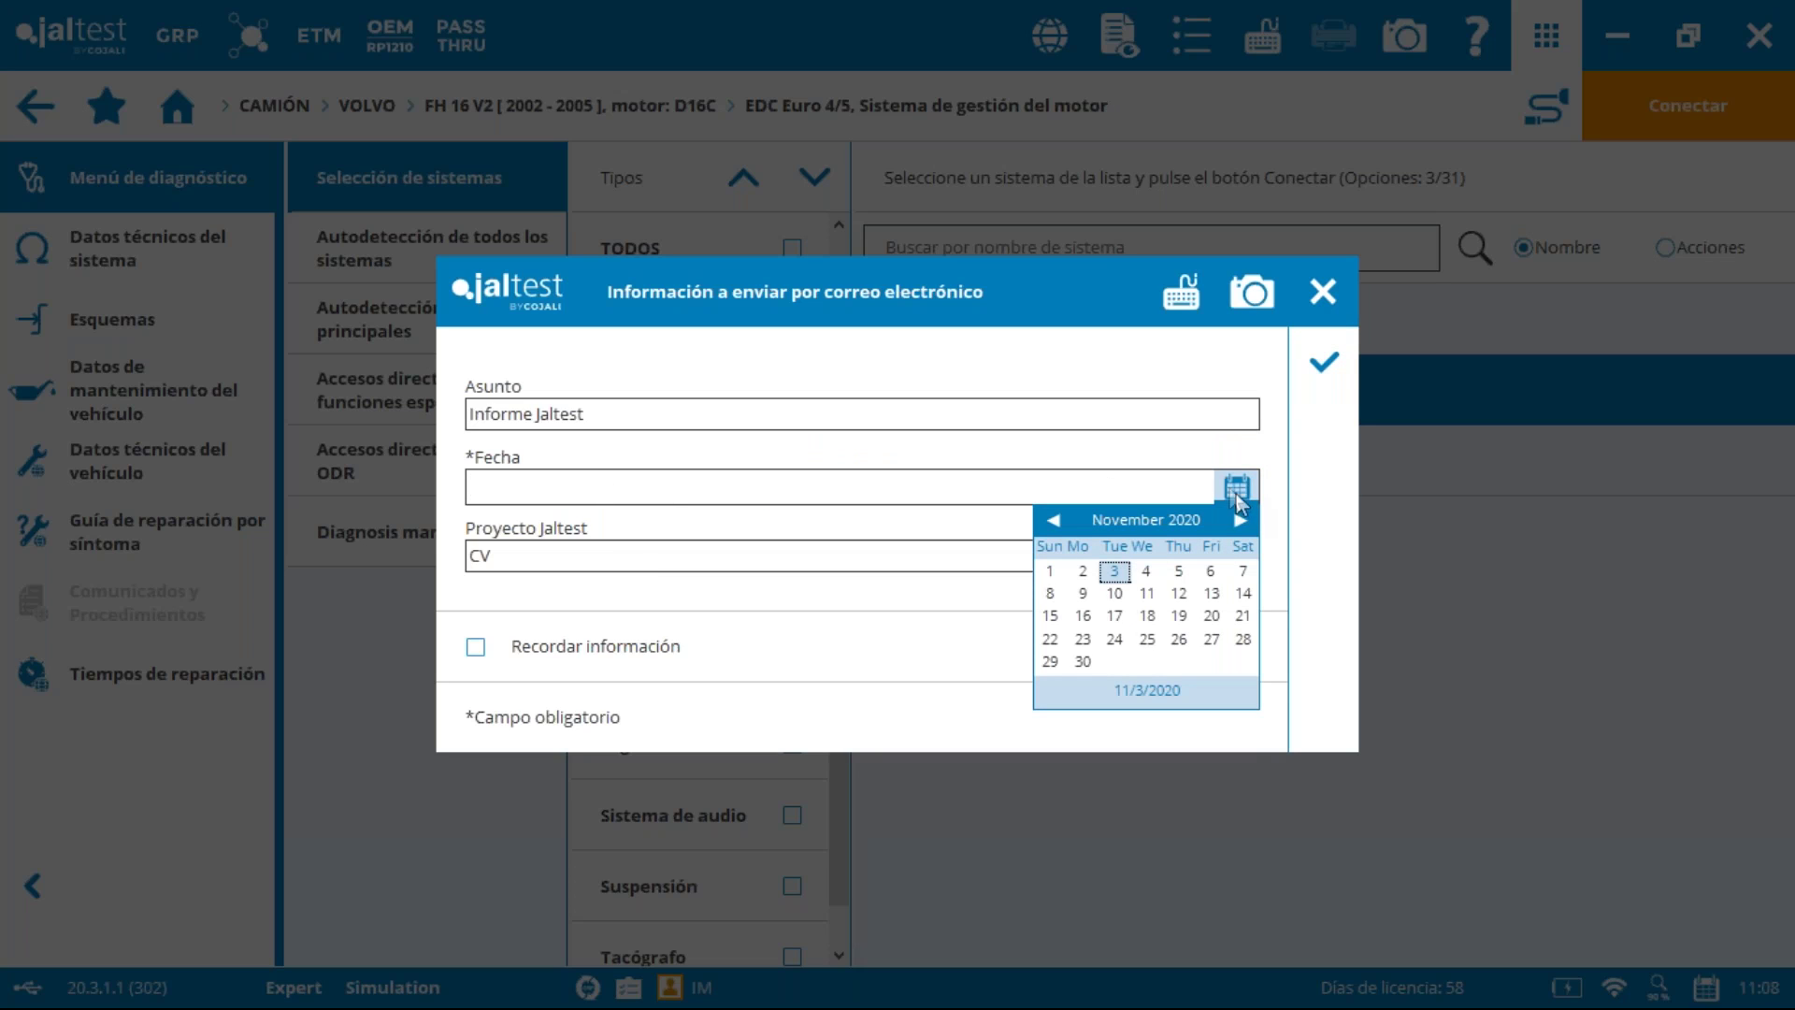
click(1125, 572)
click(1323, 361)
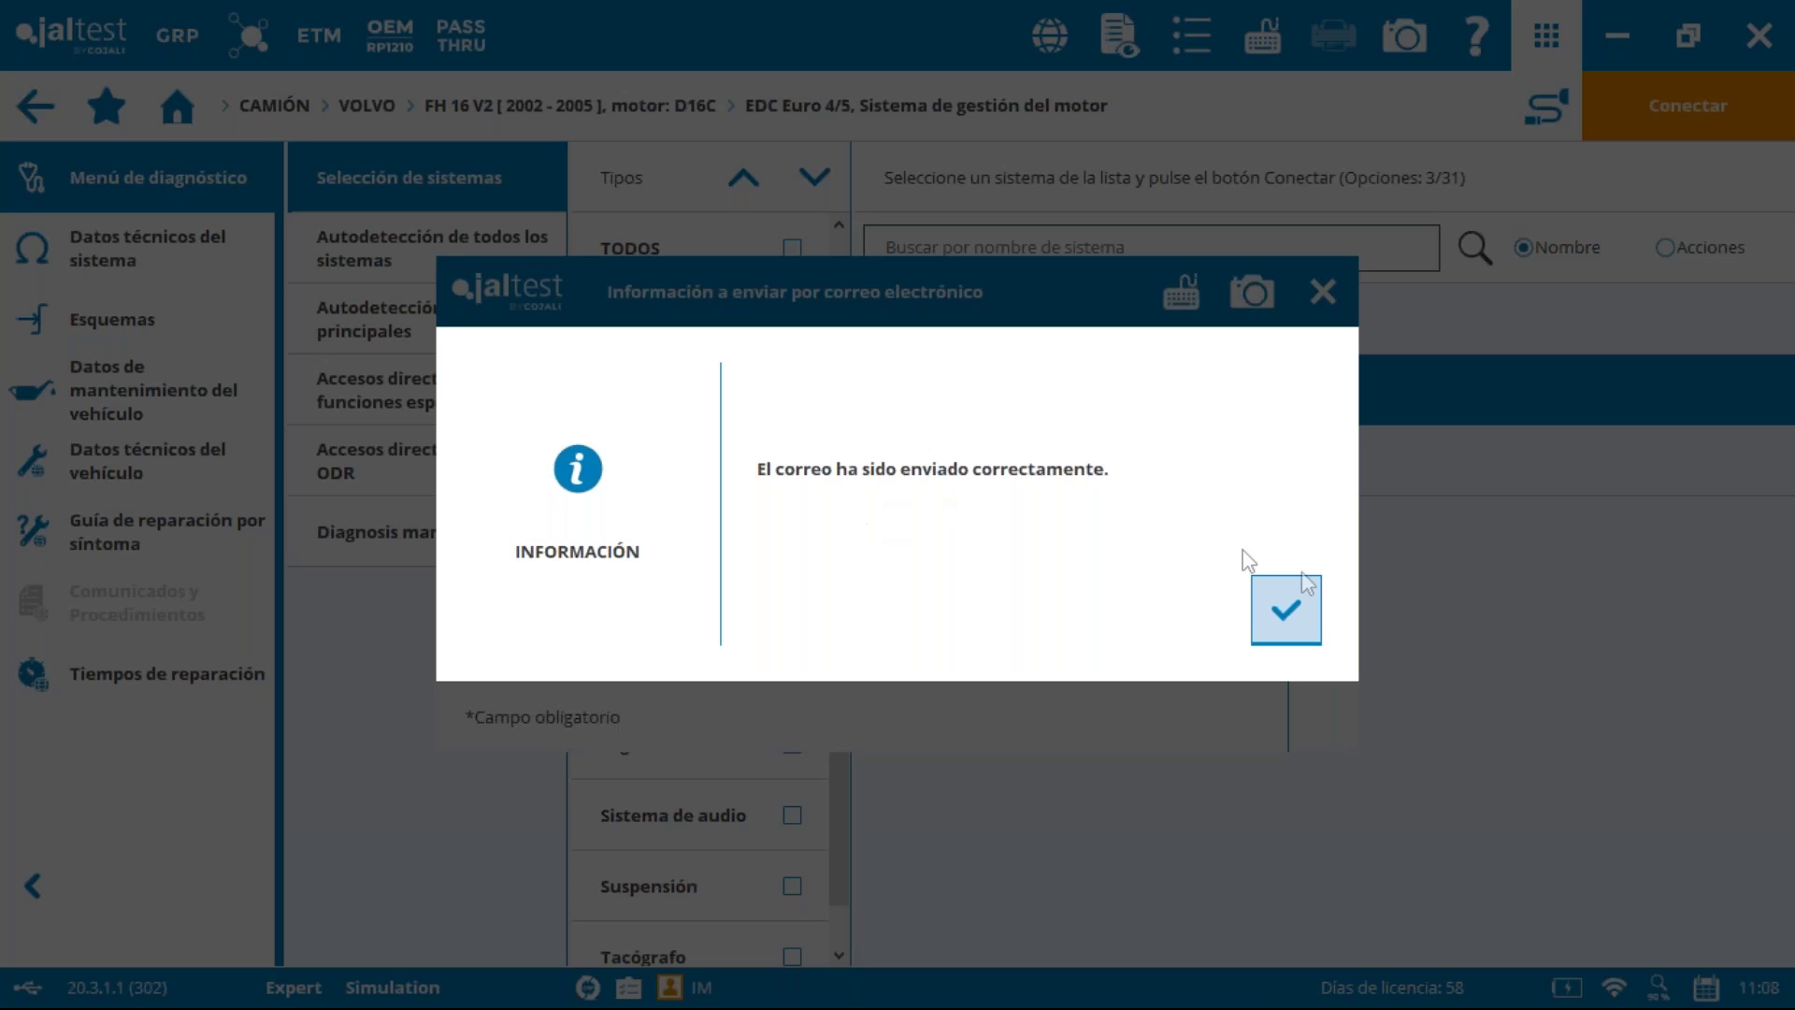
Step: Dismiss the email-sent notice, decline report syncing, and reopen GRP skipping the data update
click(1312, 609)
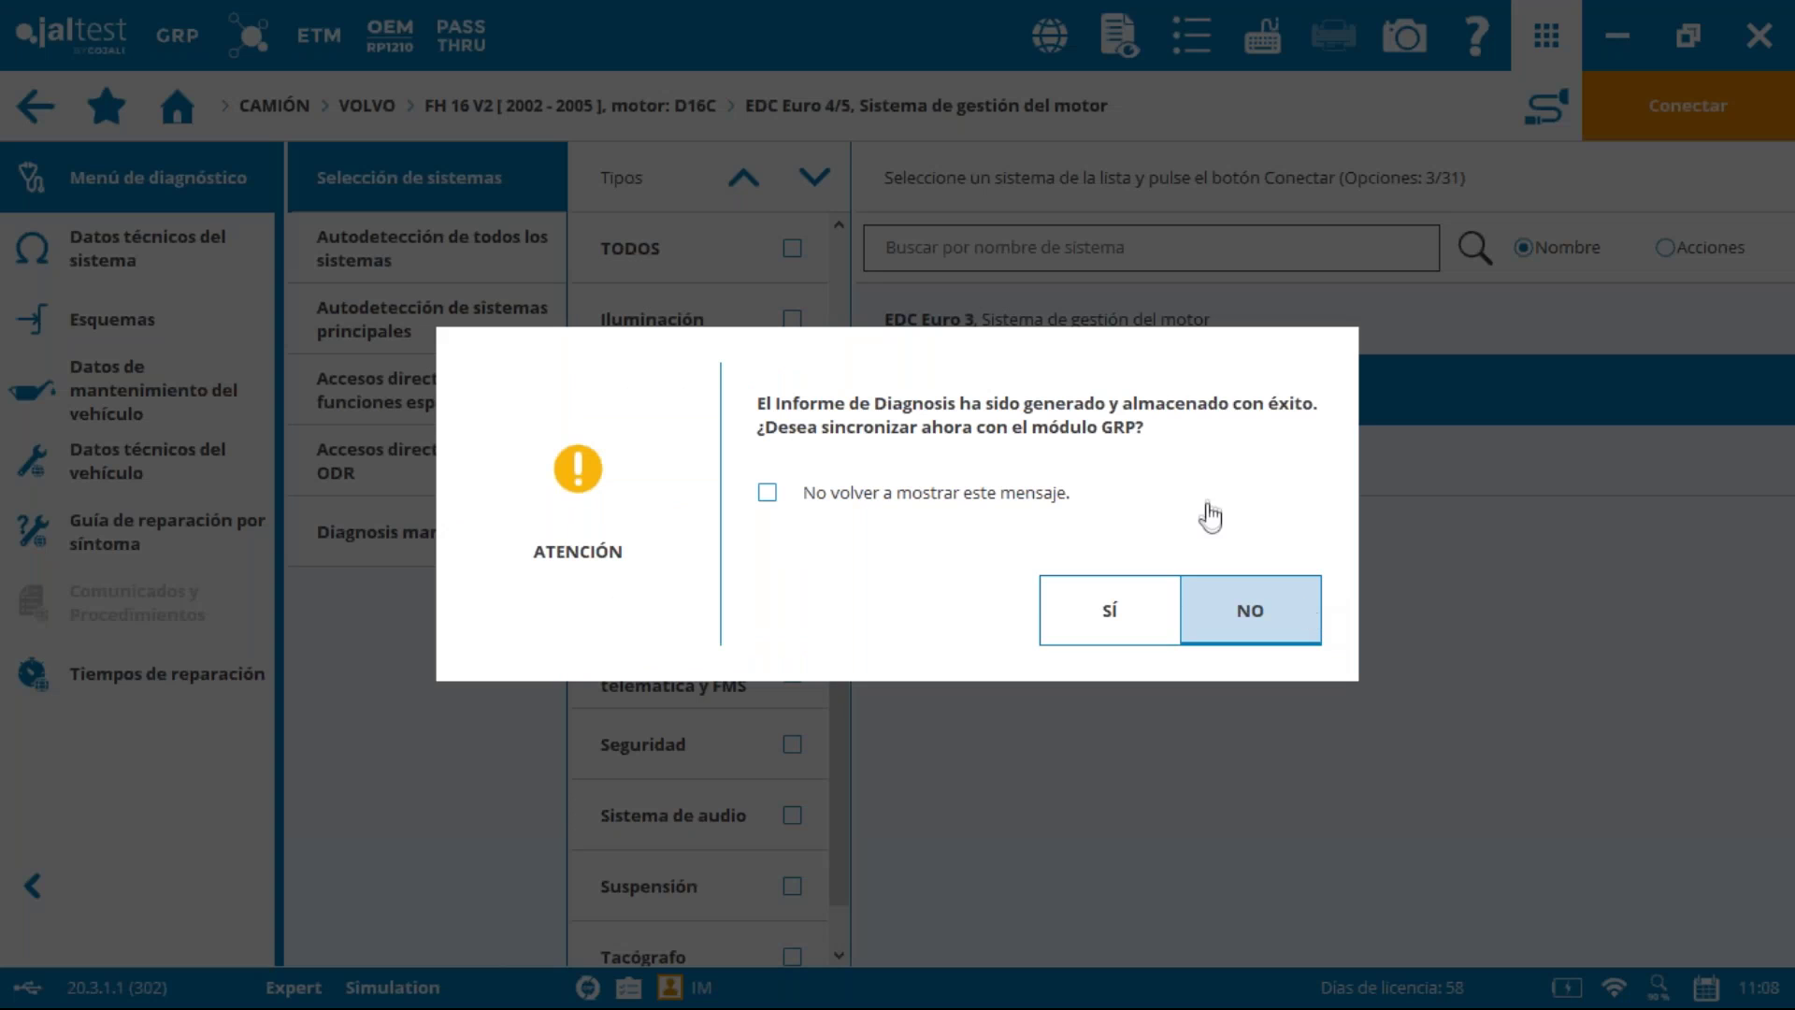
click(1258, 606)
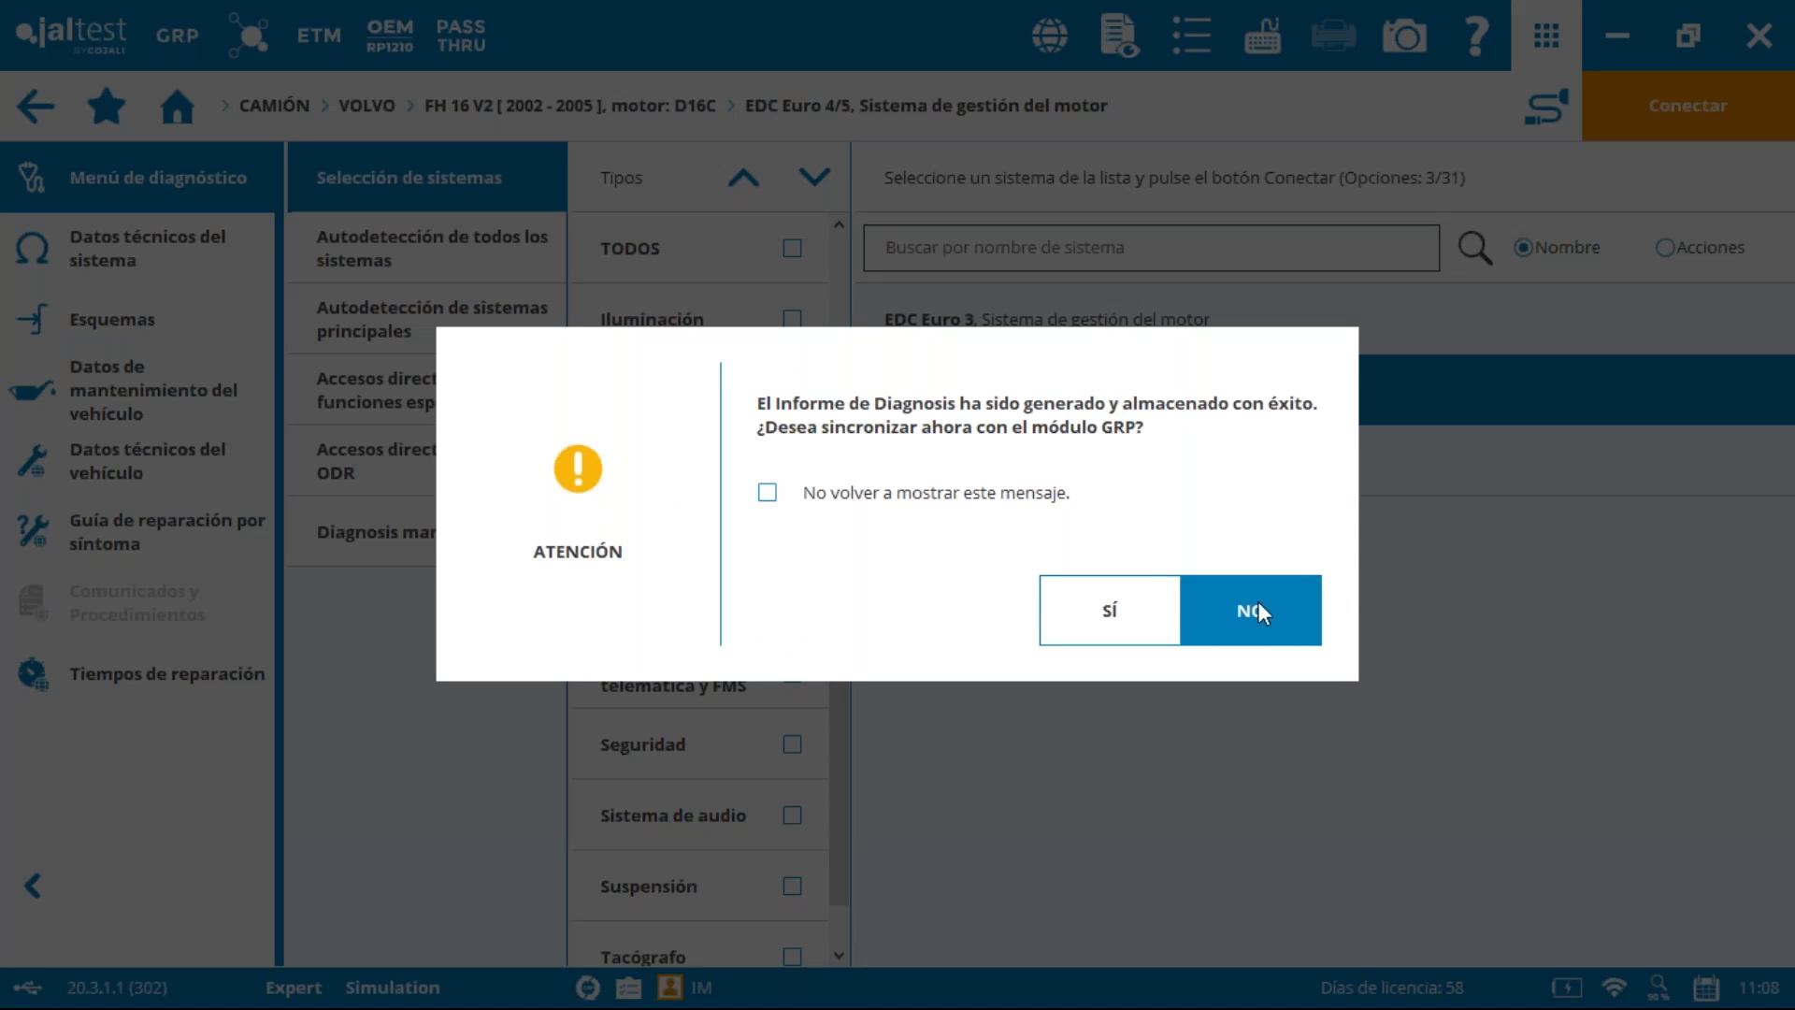
click(163, 92)
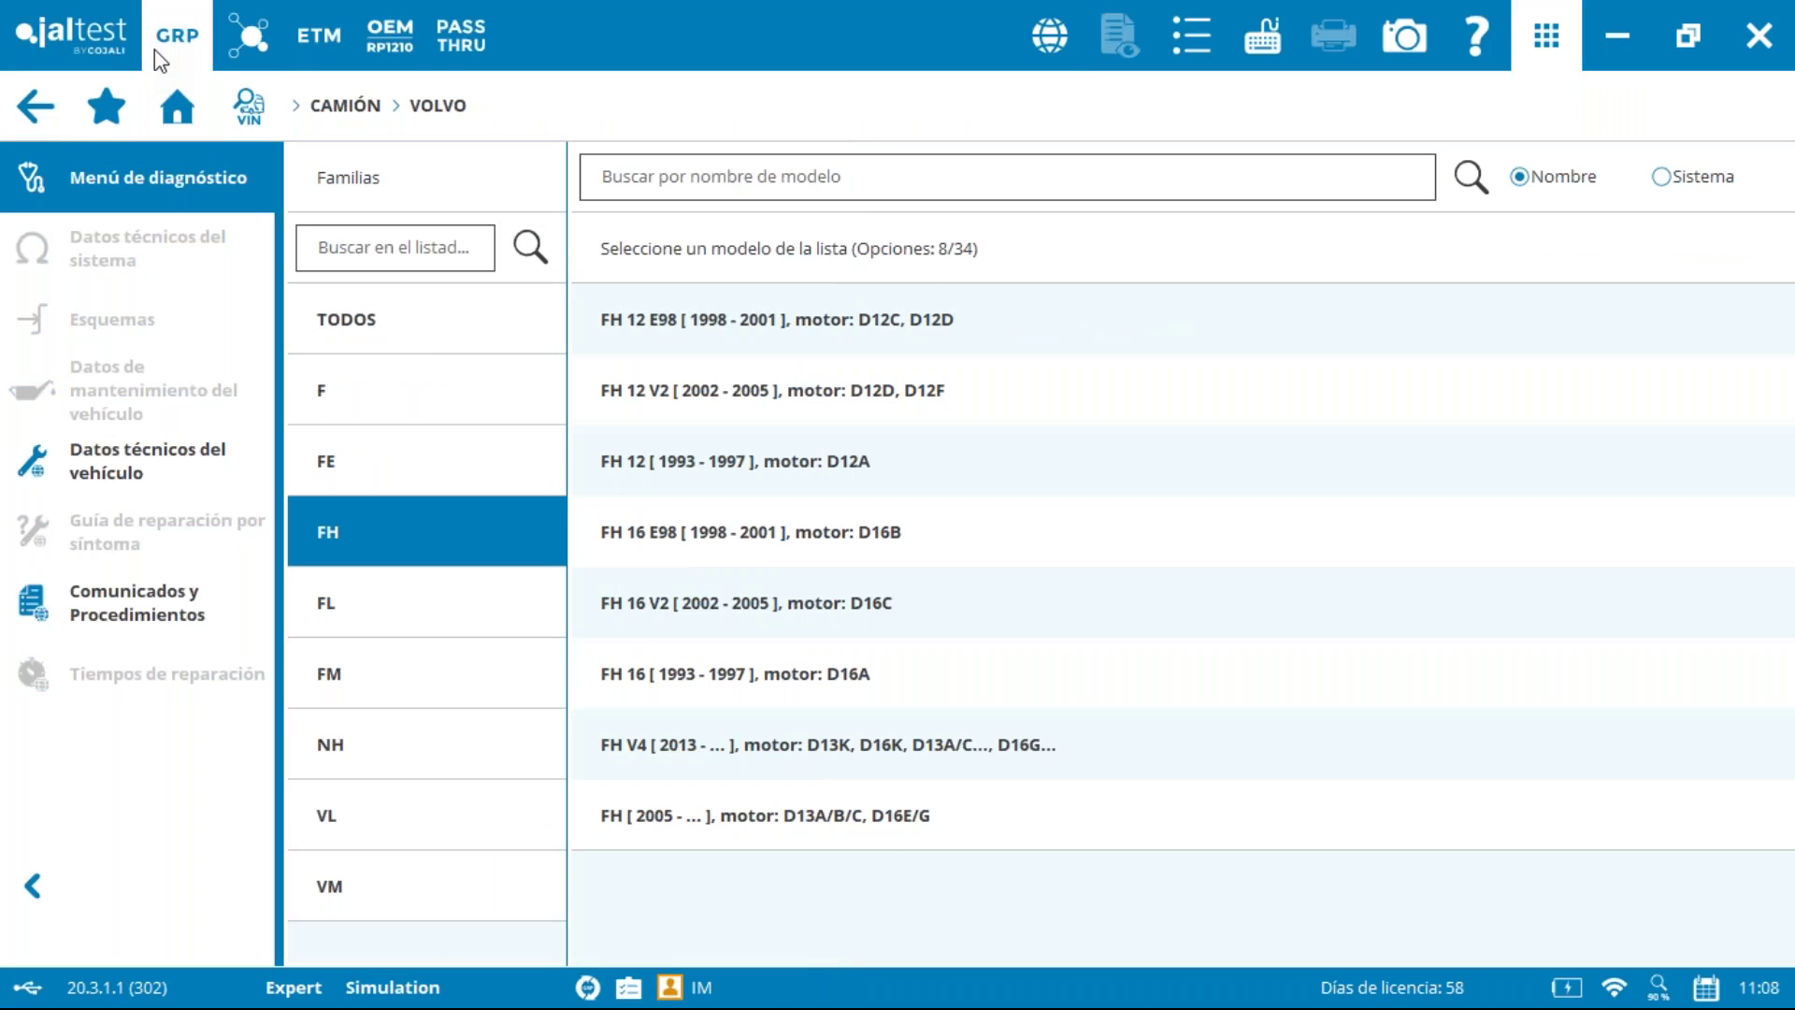
click(154, 48)
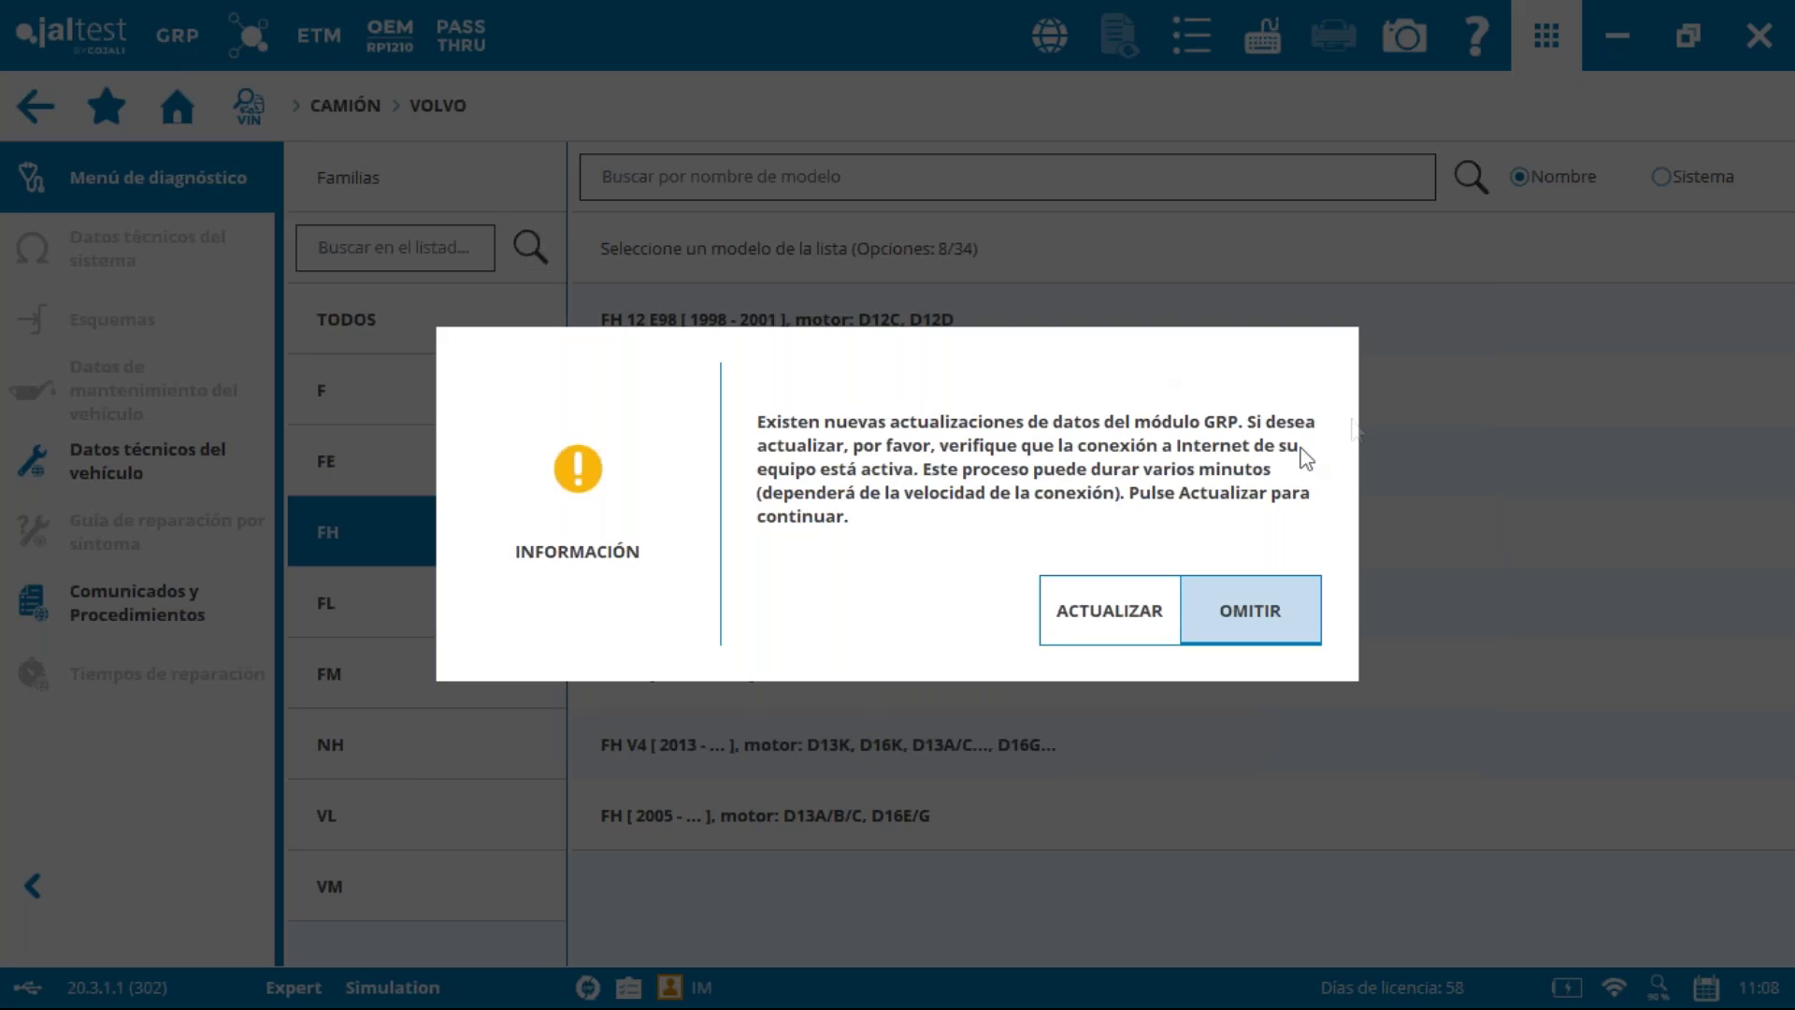
click(1251, 603)
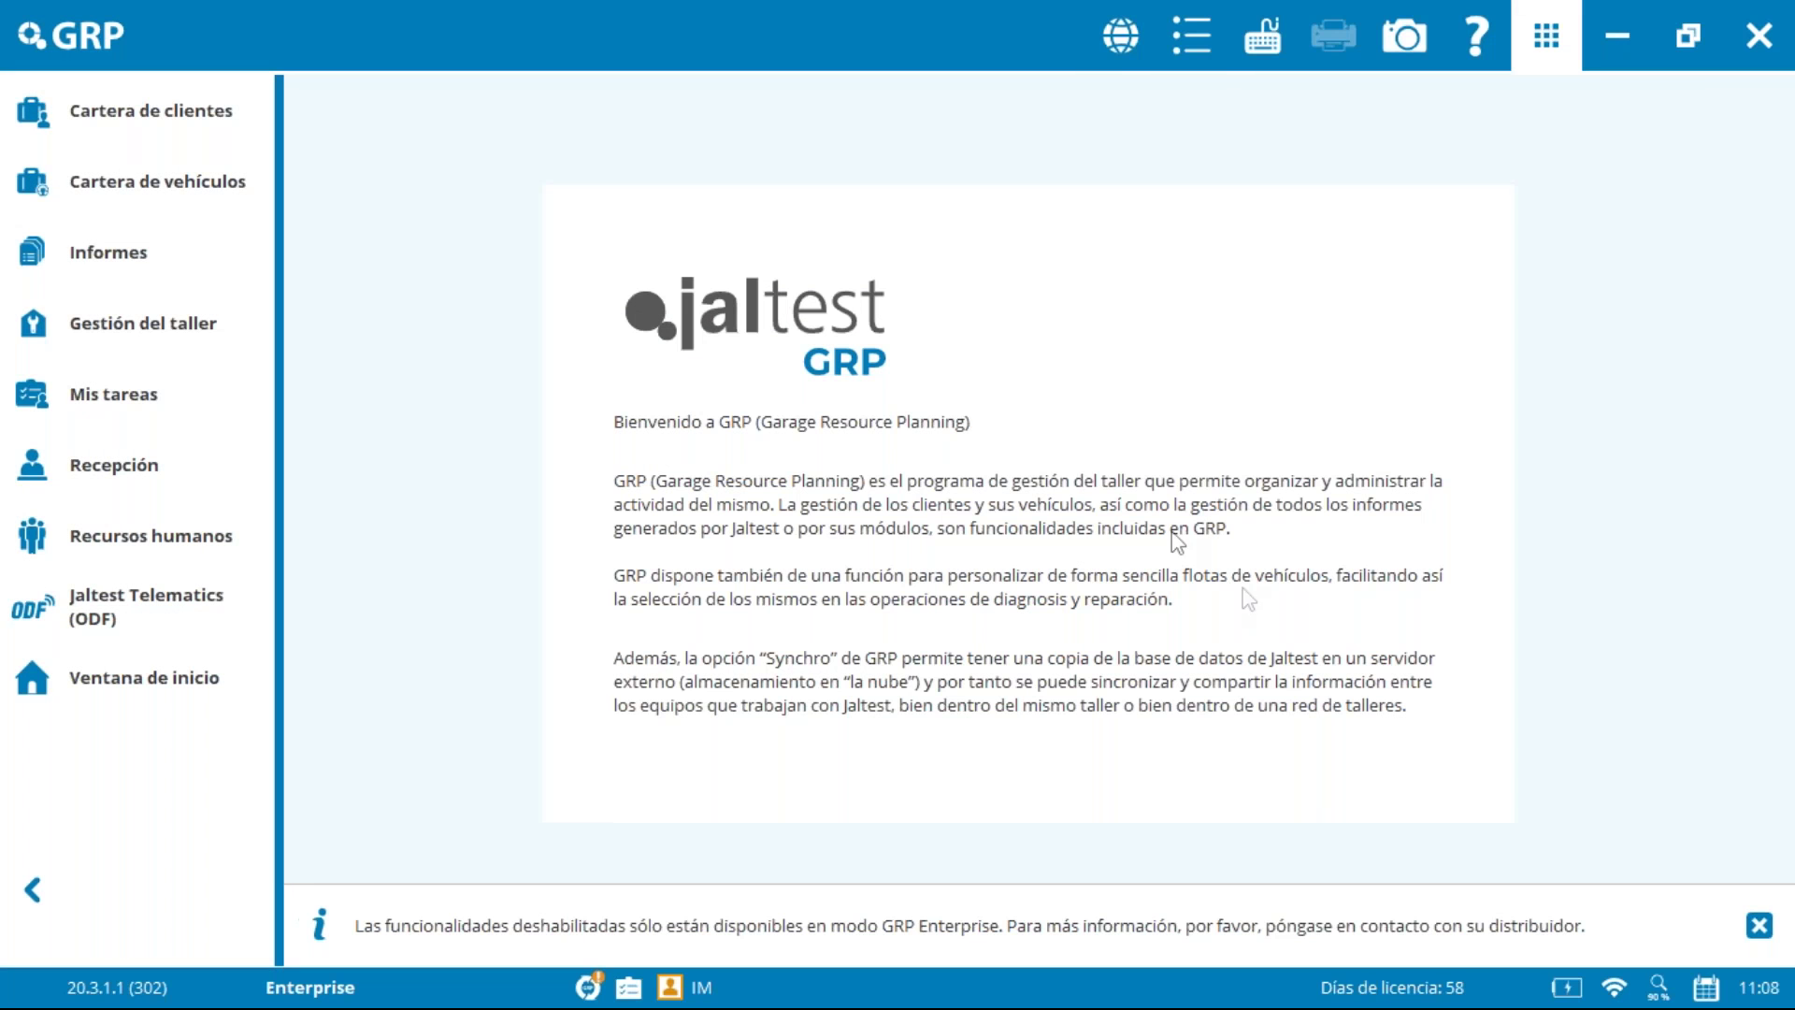
click(1191, 36)
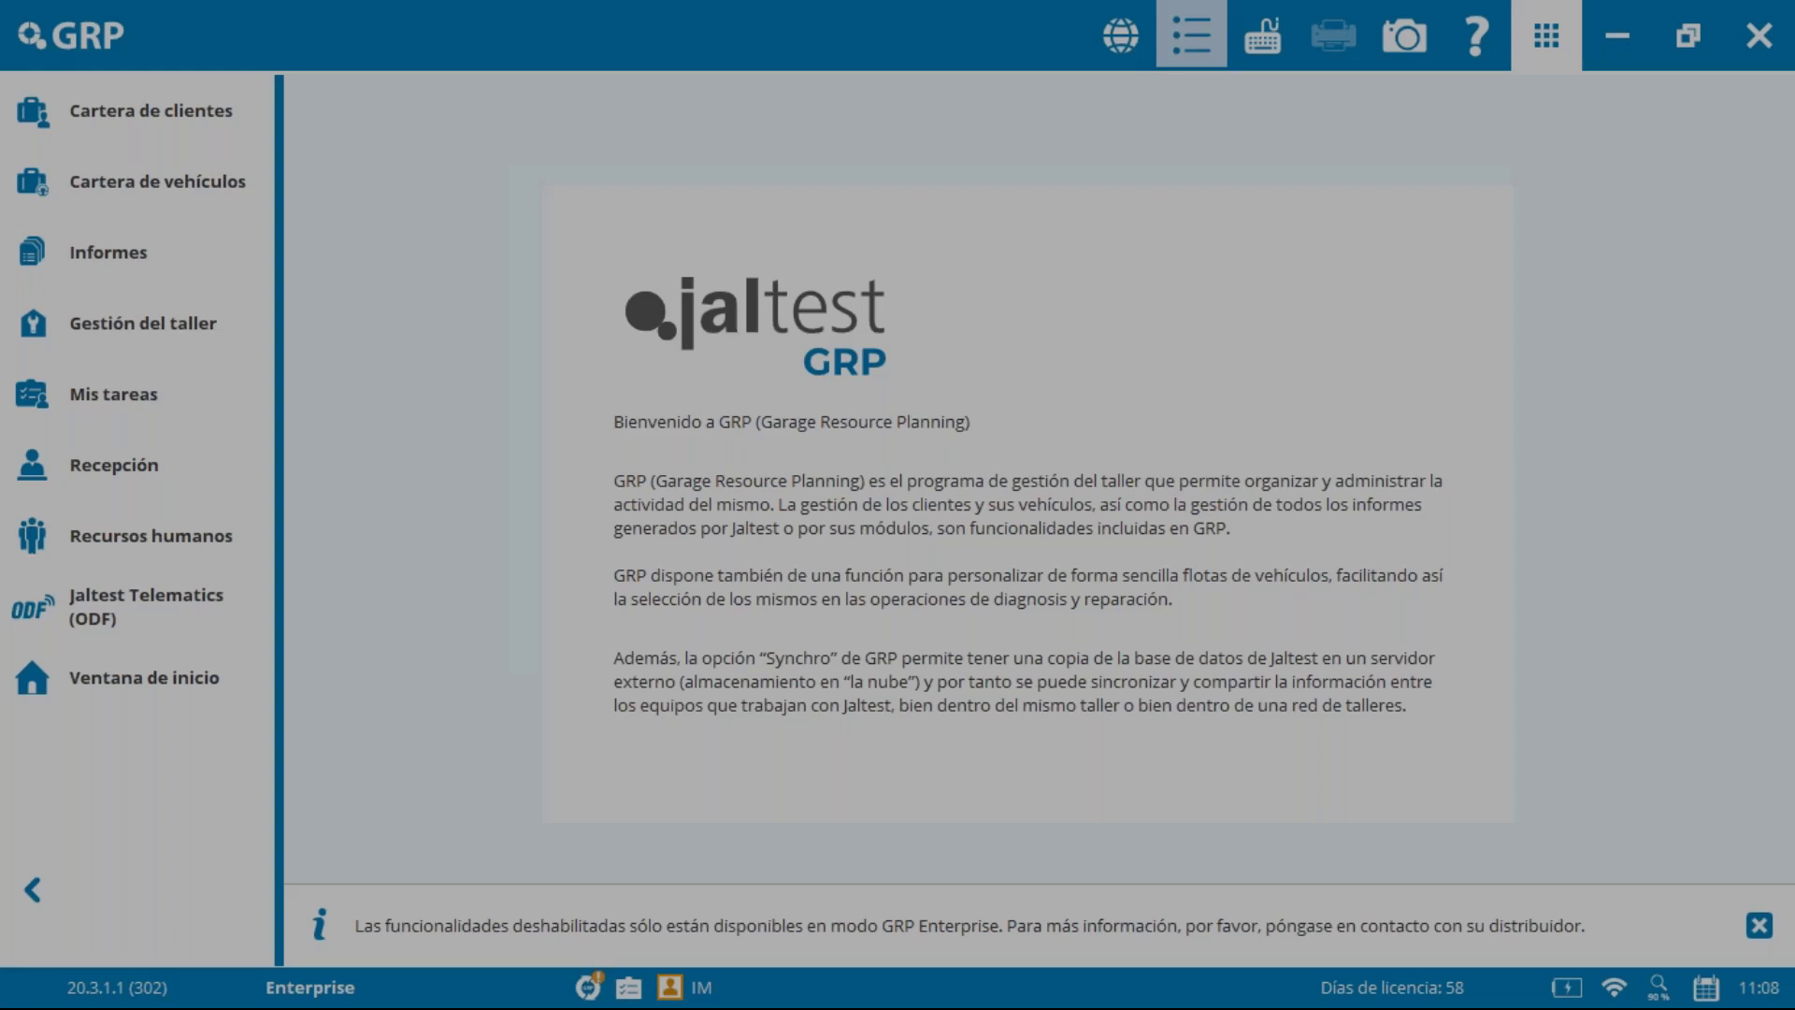
click(550, 391)
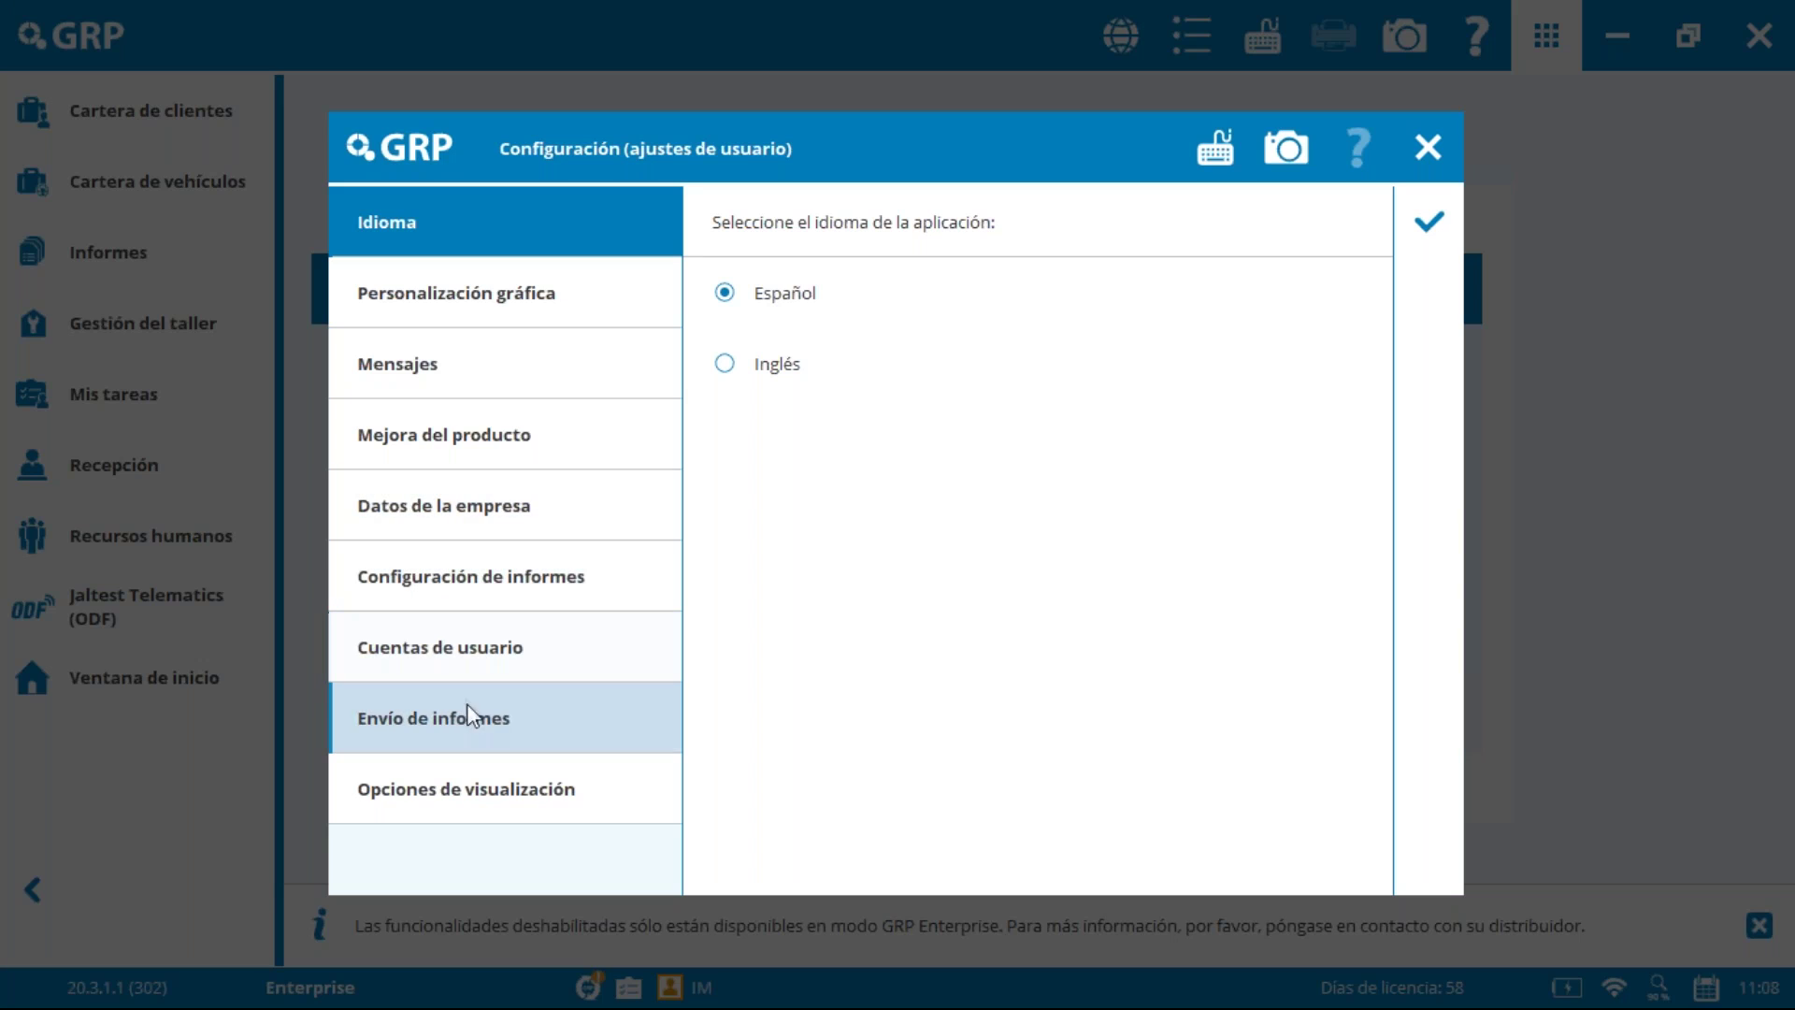
click(491, 722)
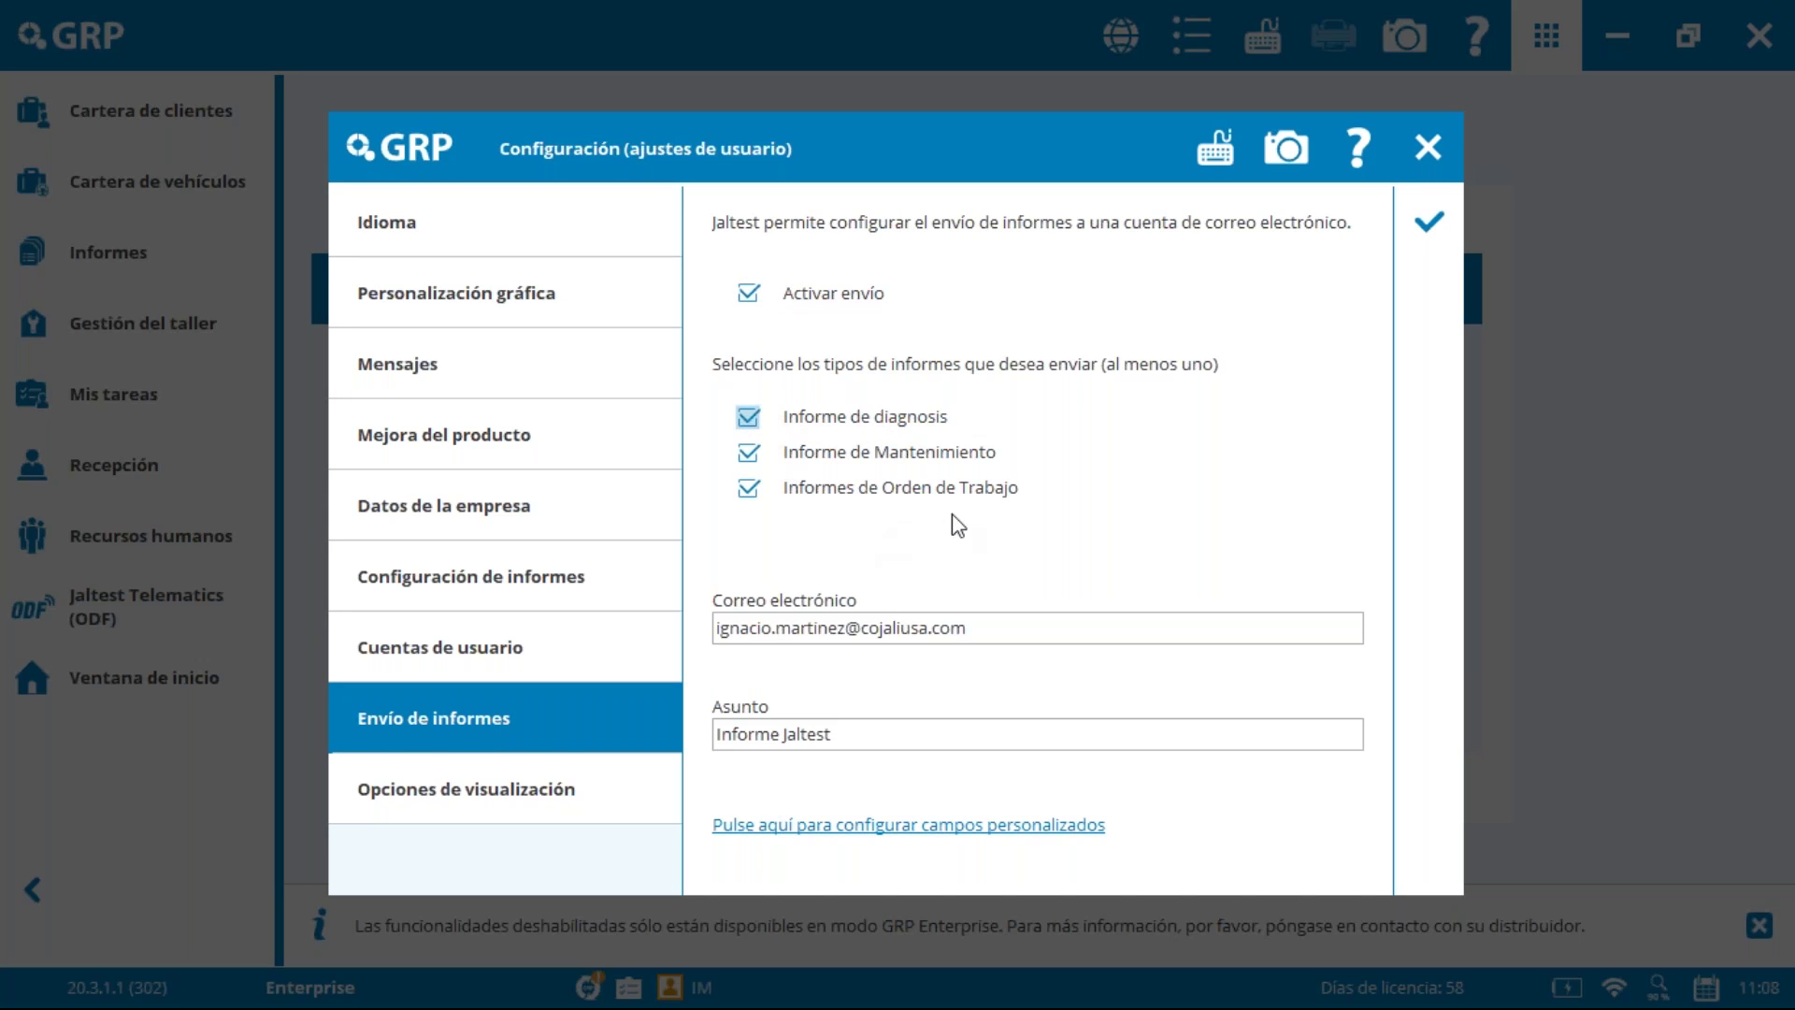
click(895, 835)
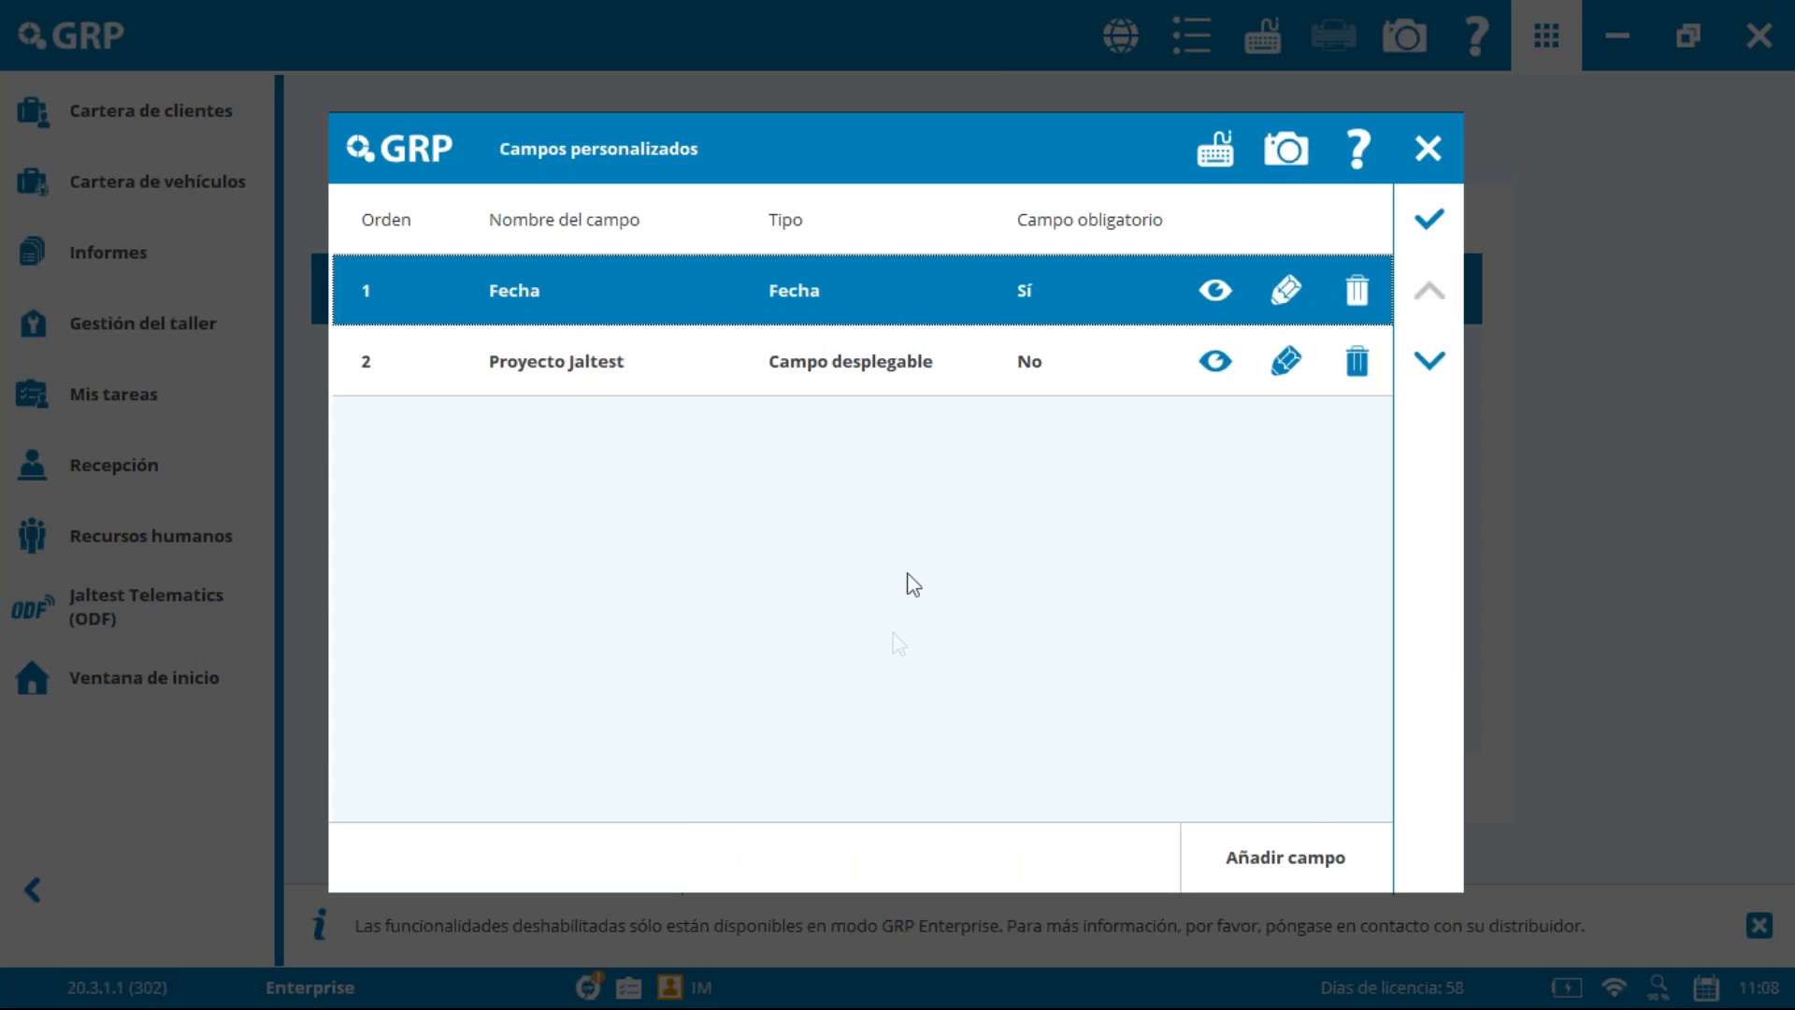
click(1304, 855)
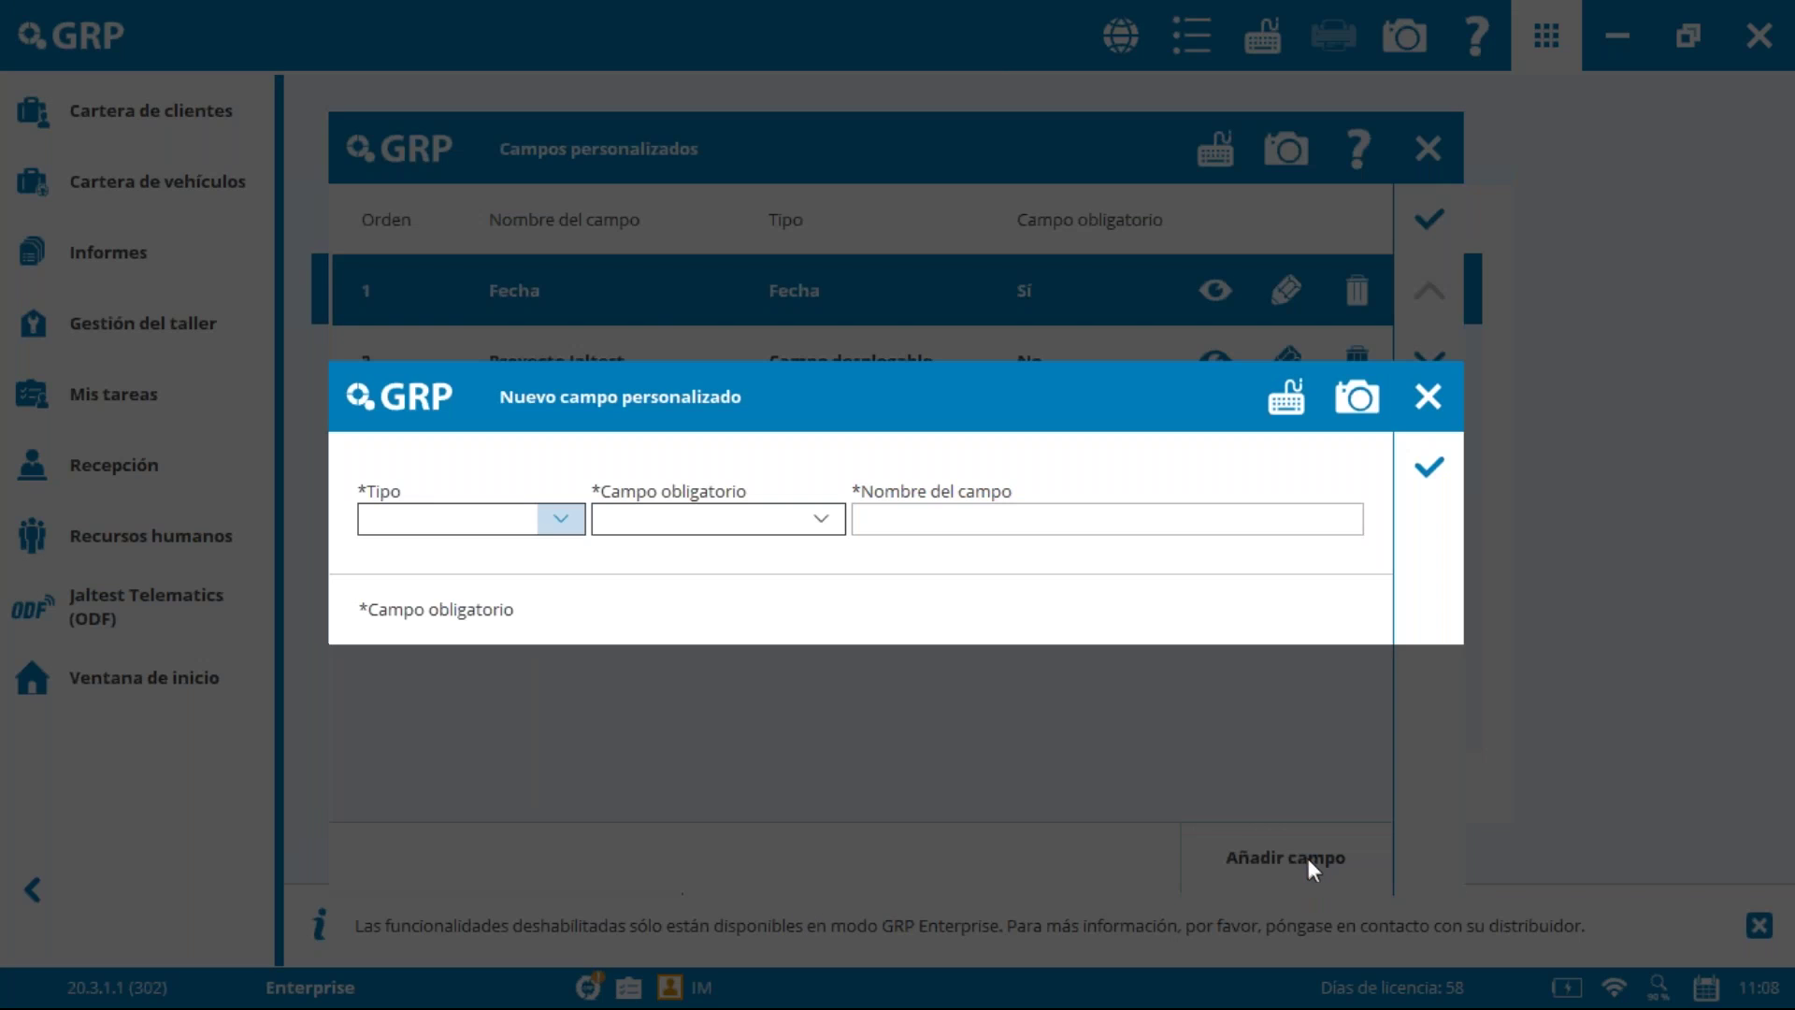
click(569, 524)
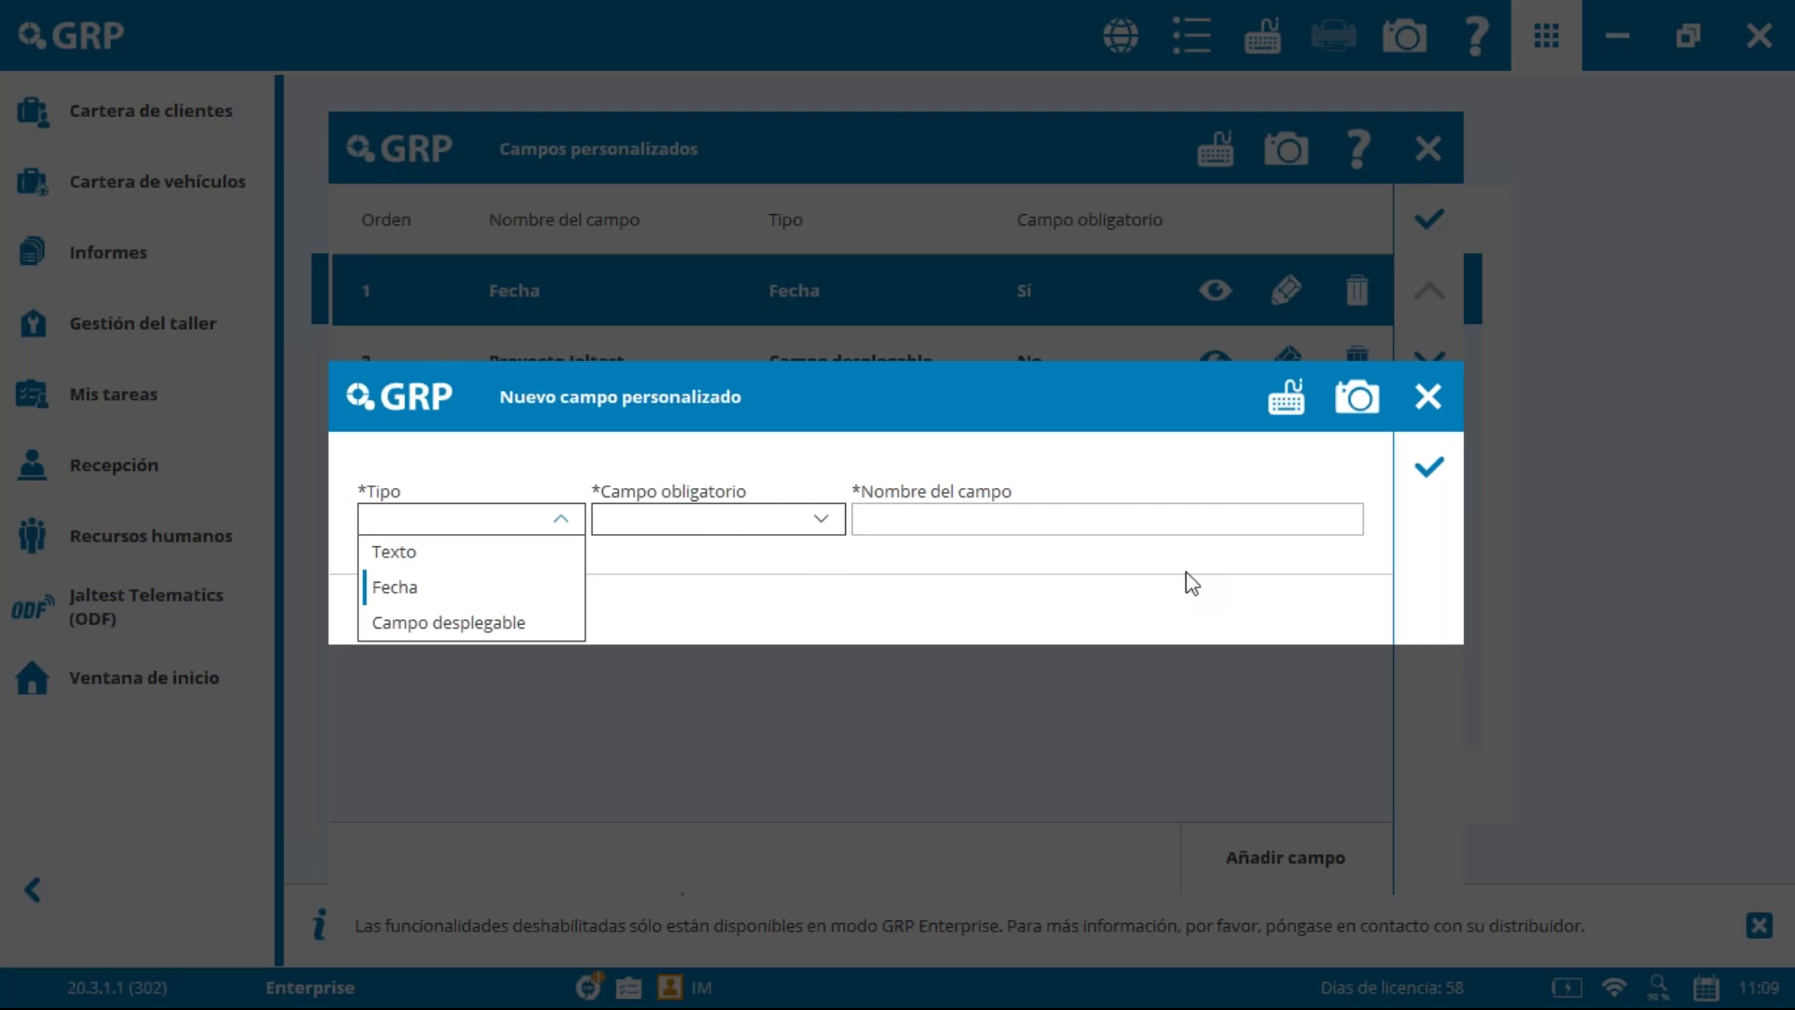
click(1309, 449)
click(1428, 397)
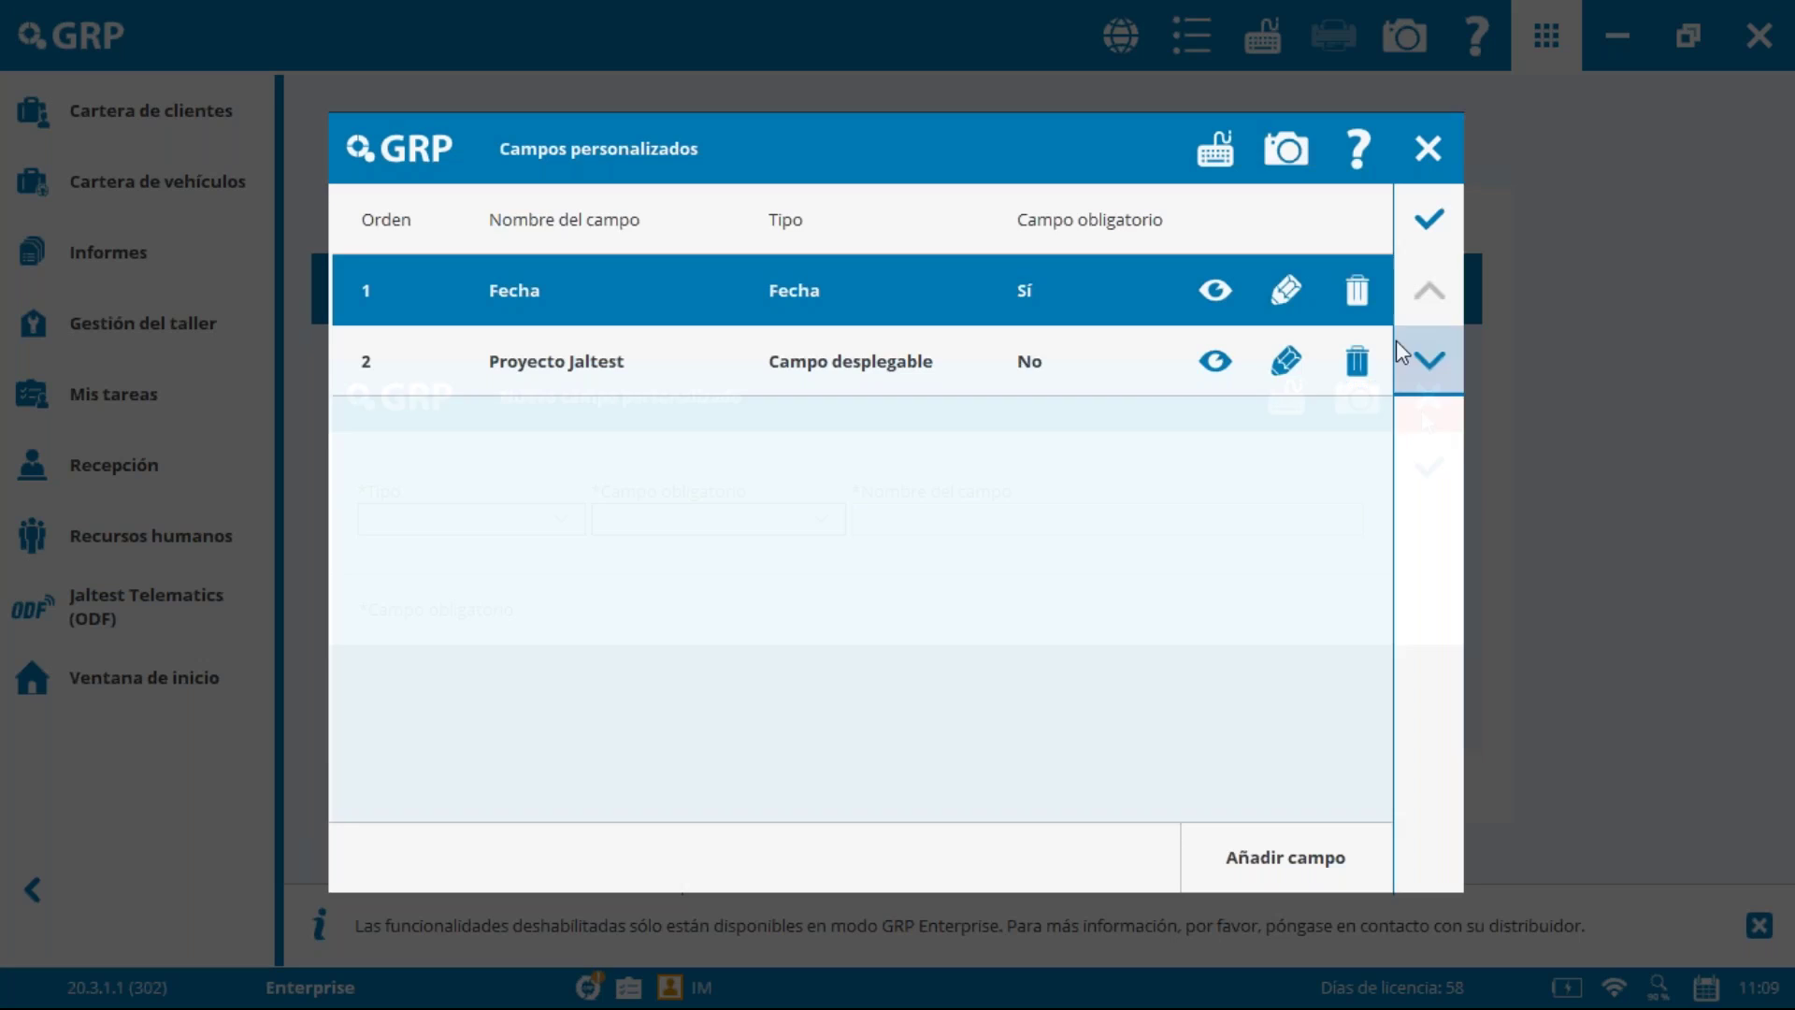
click(1427, 148)
click(1432, 146)
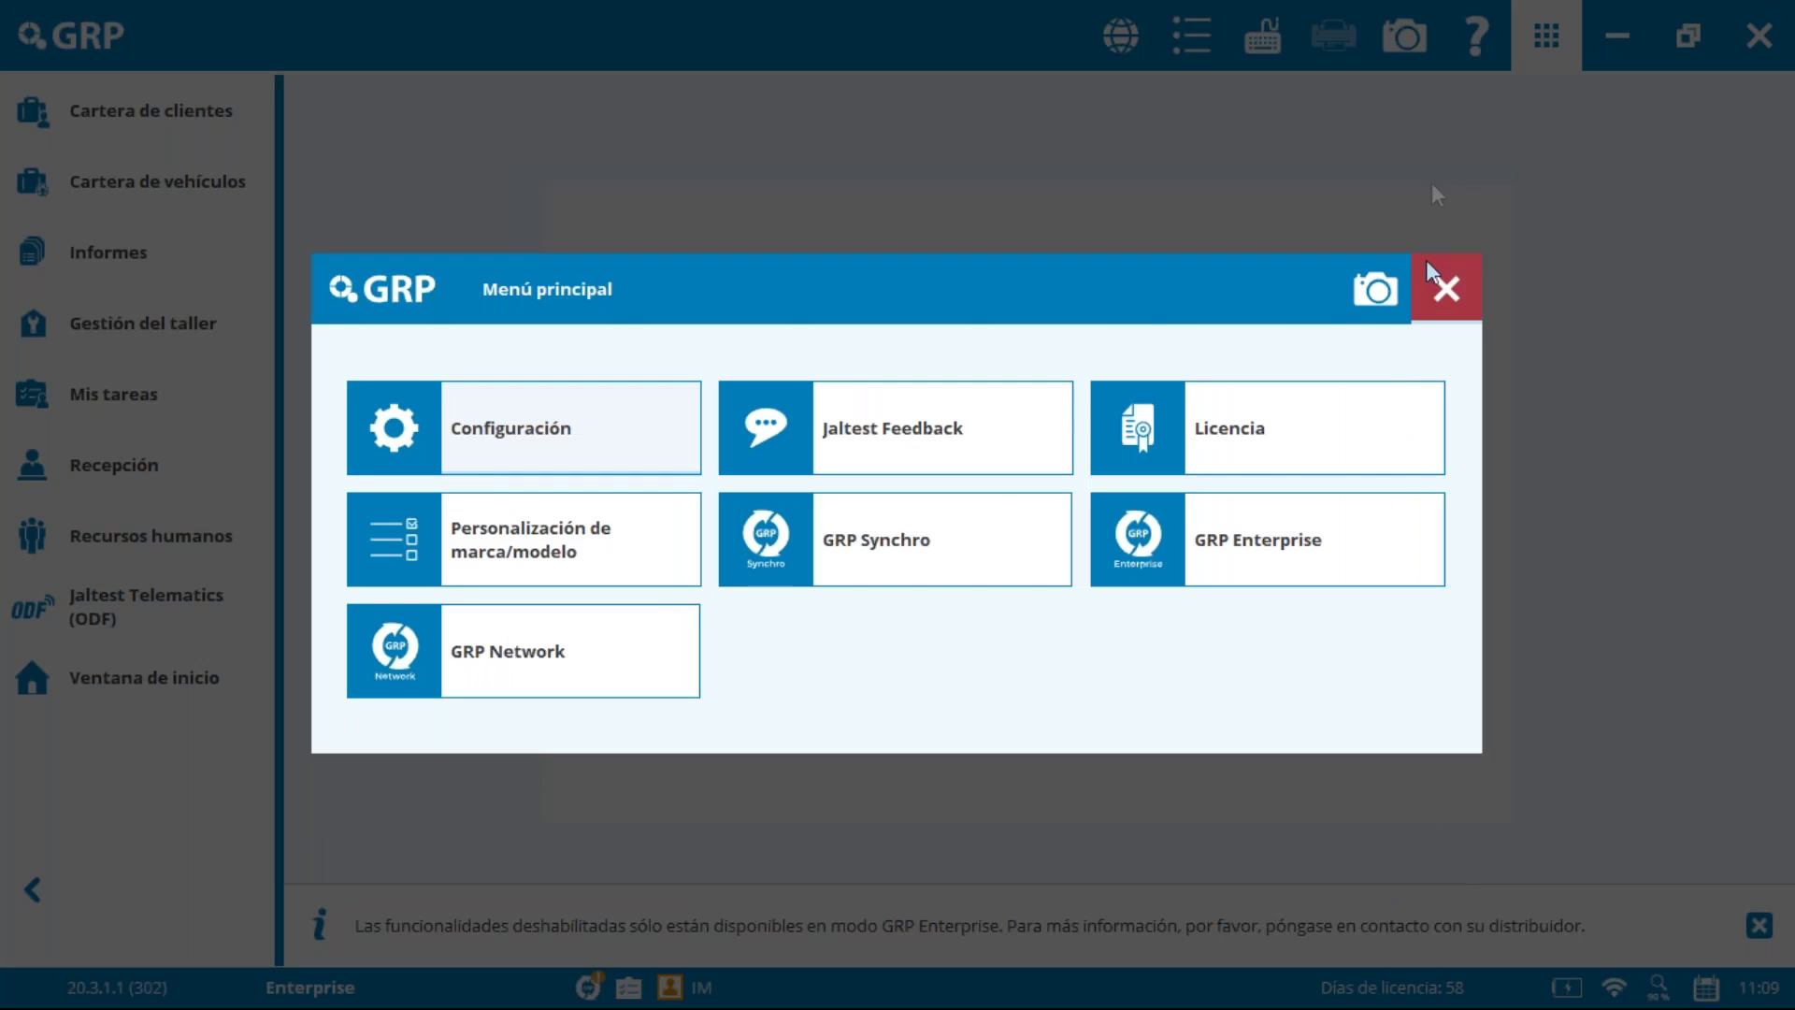
click(1438, 280)
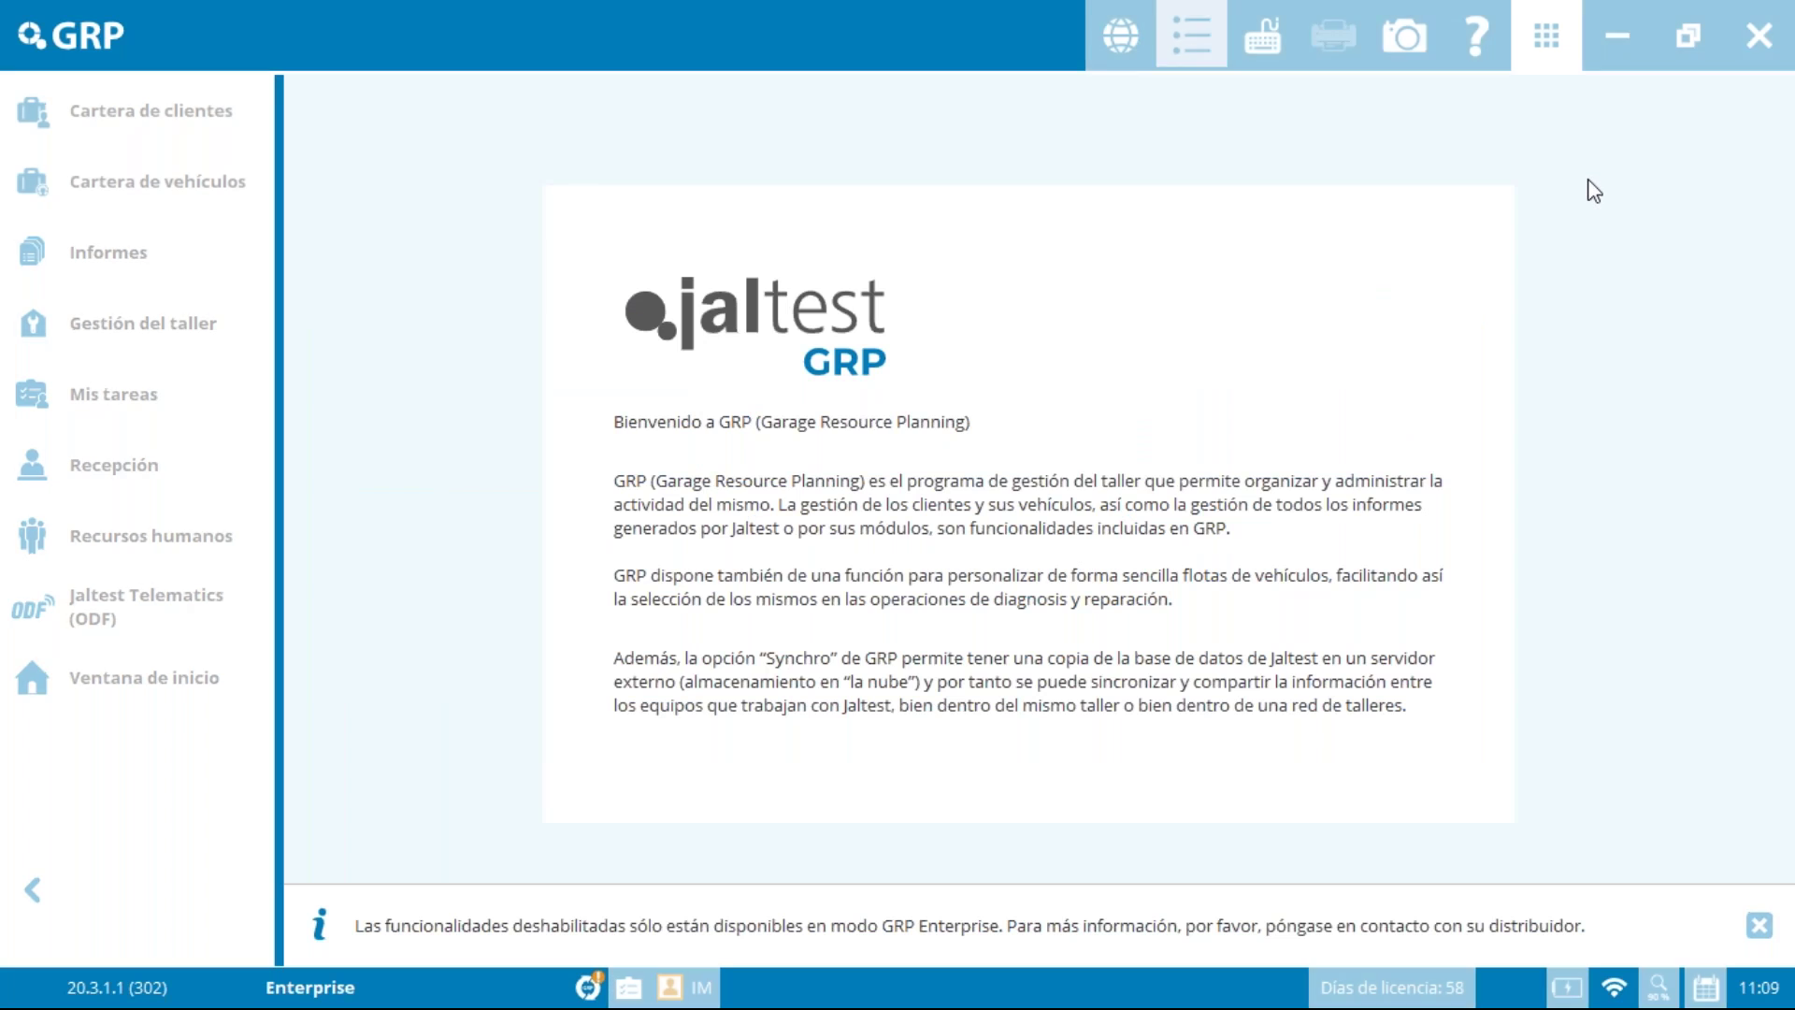
key(alt+Tab)
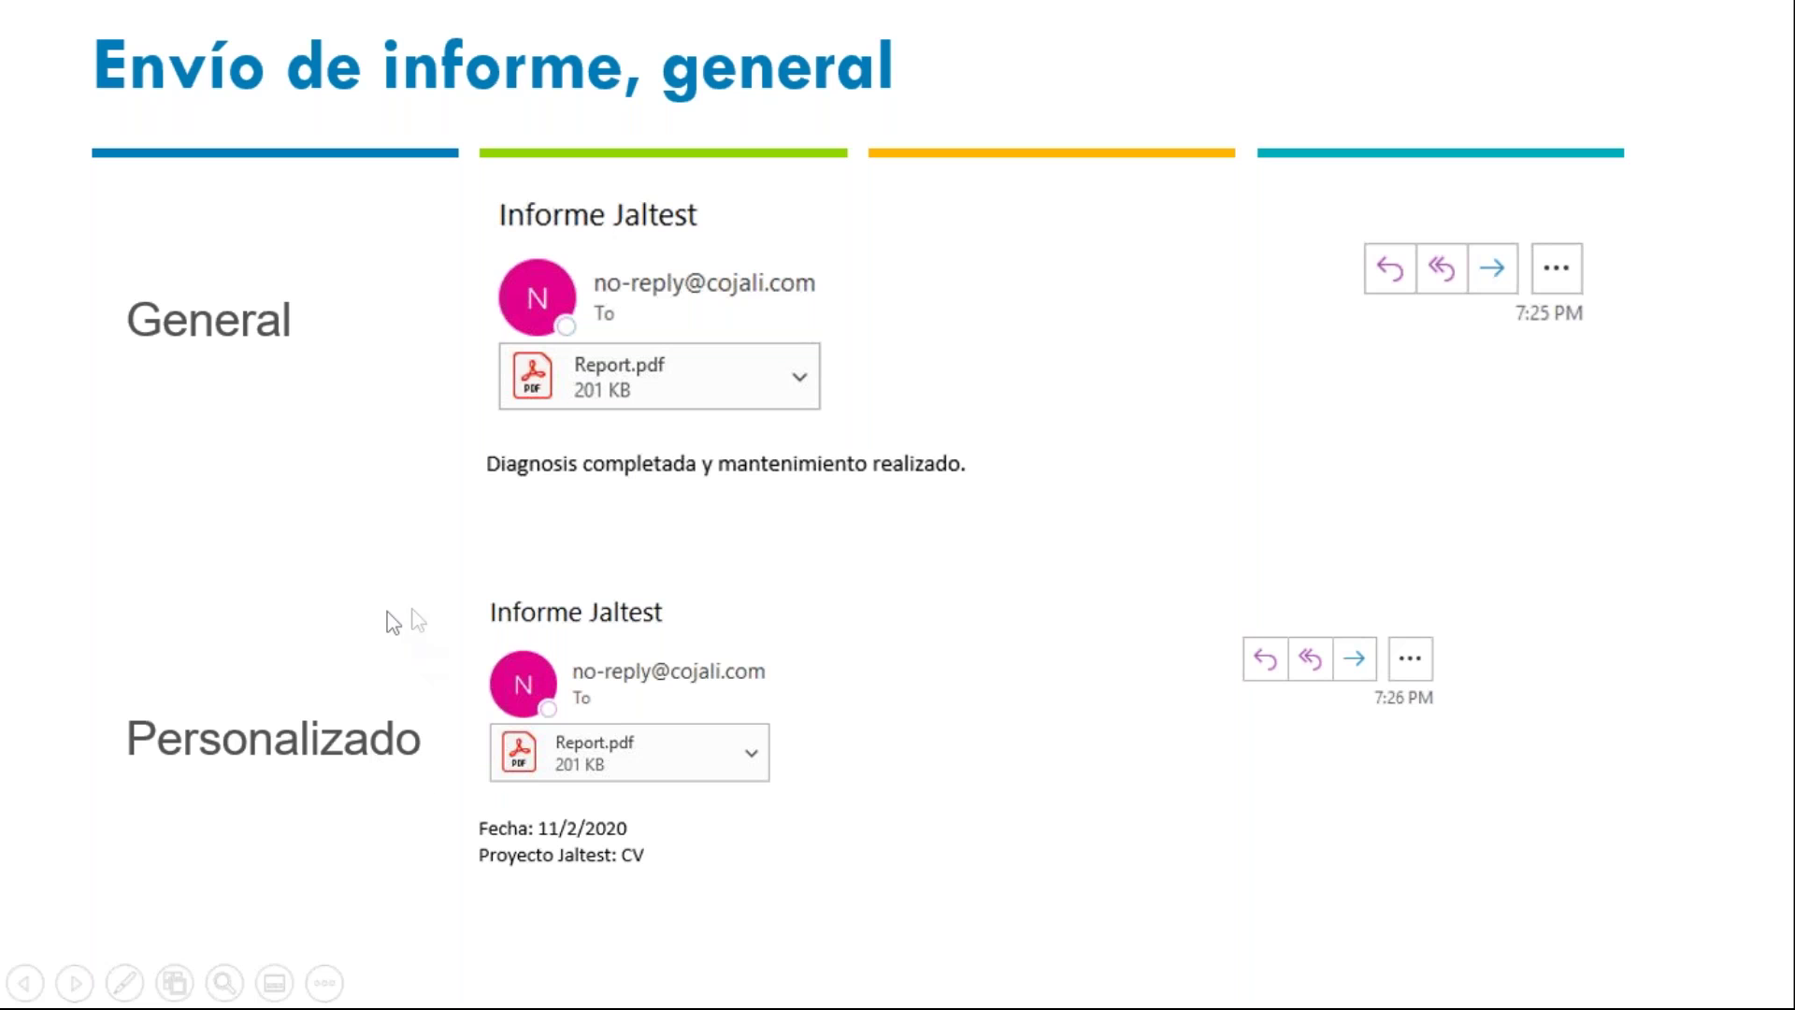
click(850, 432)
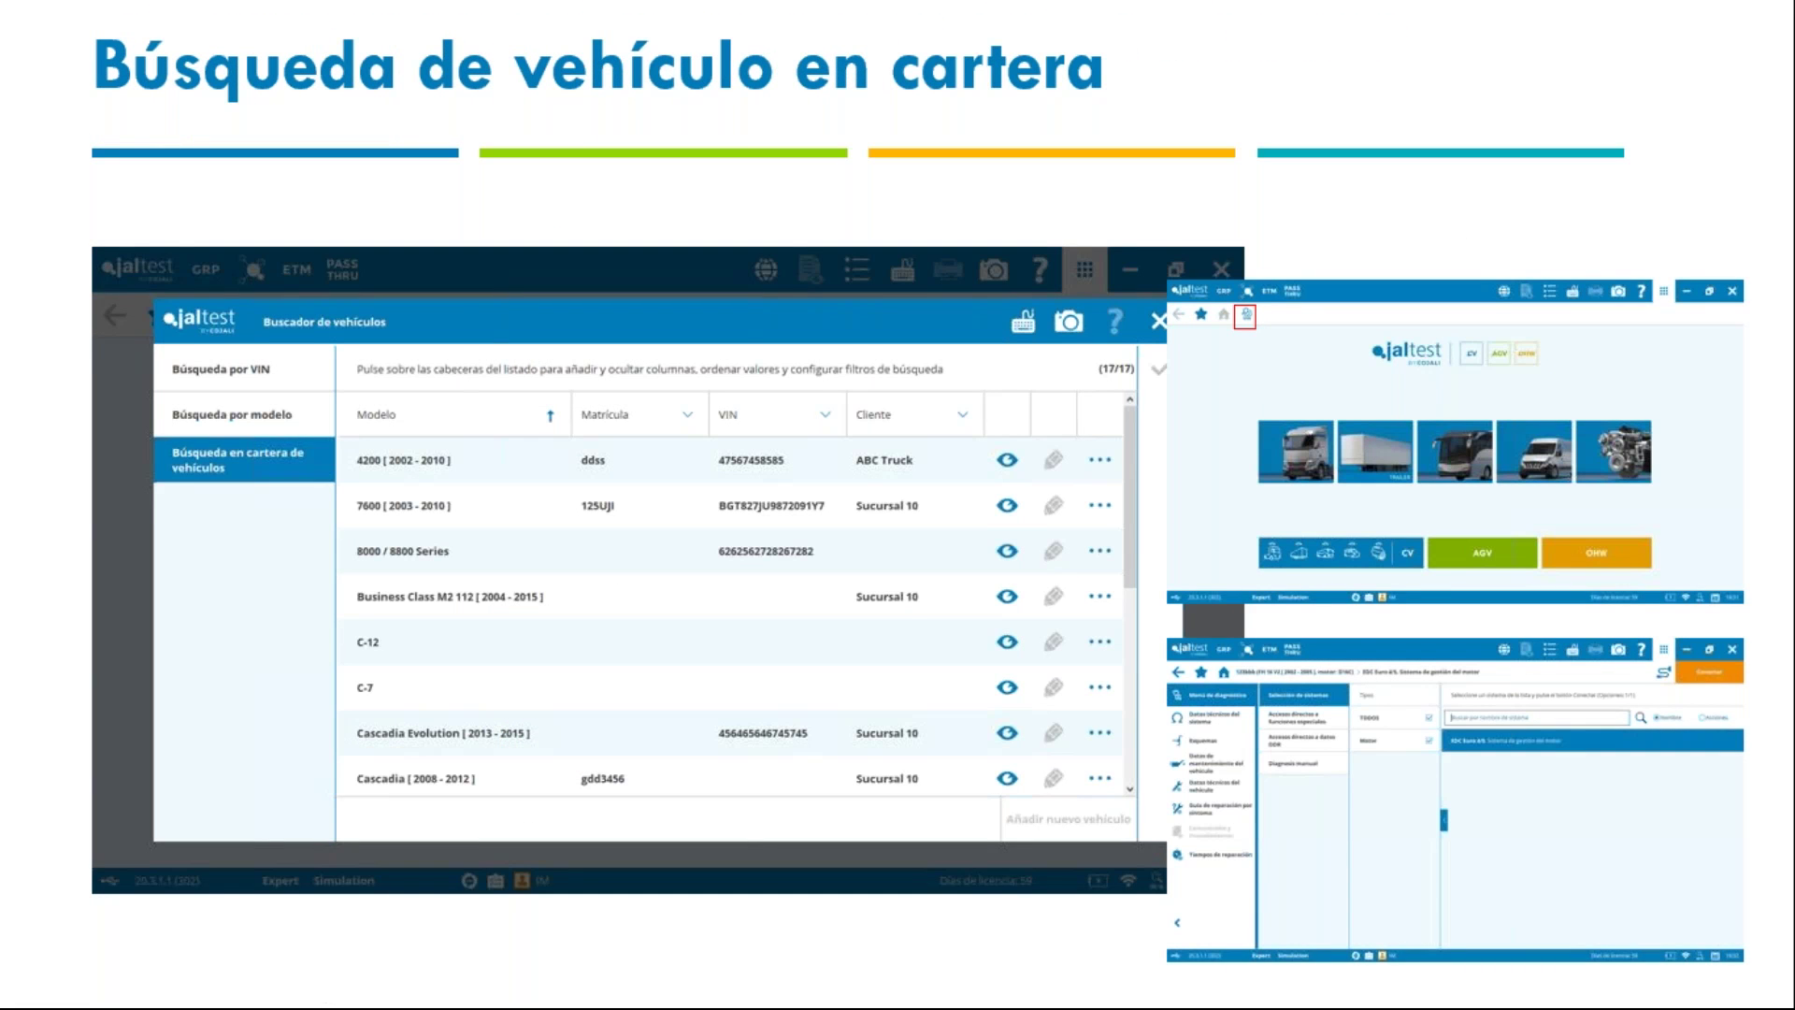
key(alt+Tab)
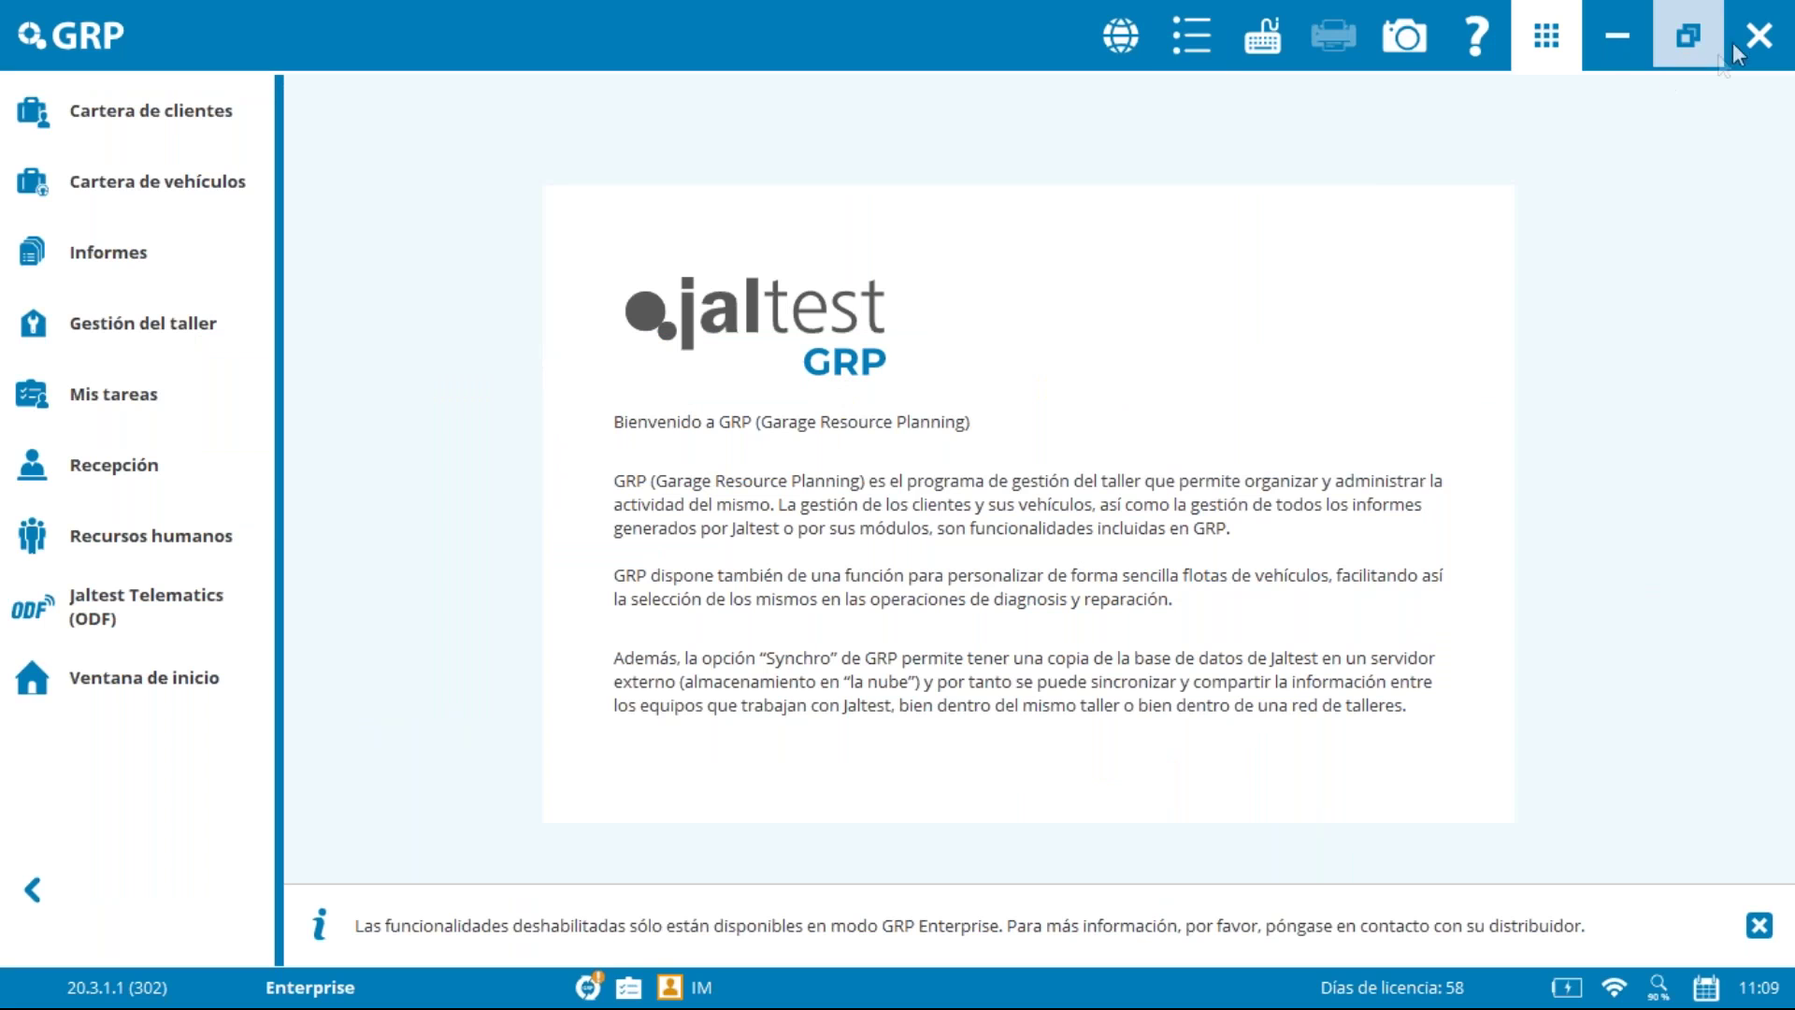
Step: Close GRP and return to the diagnostics home screen with manual vehicle selection
click(1758, 35)
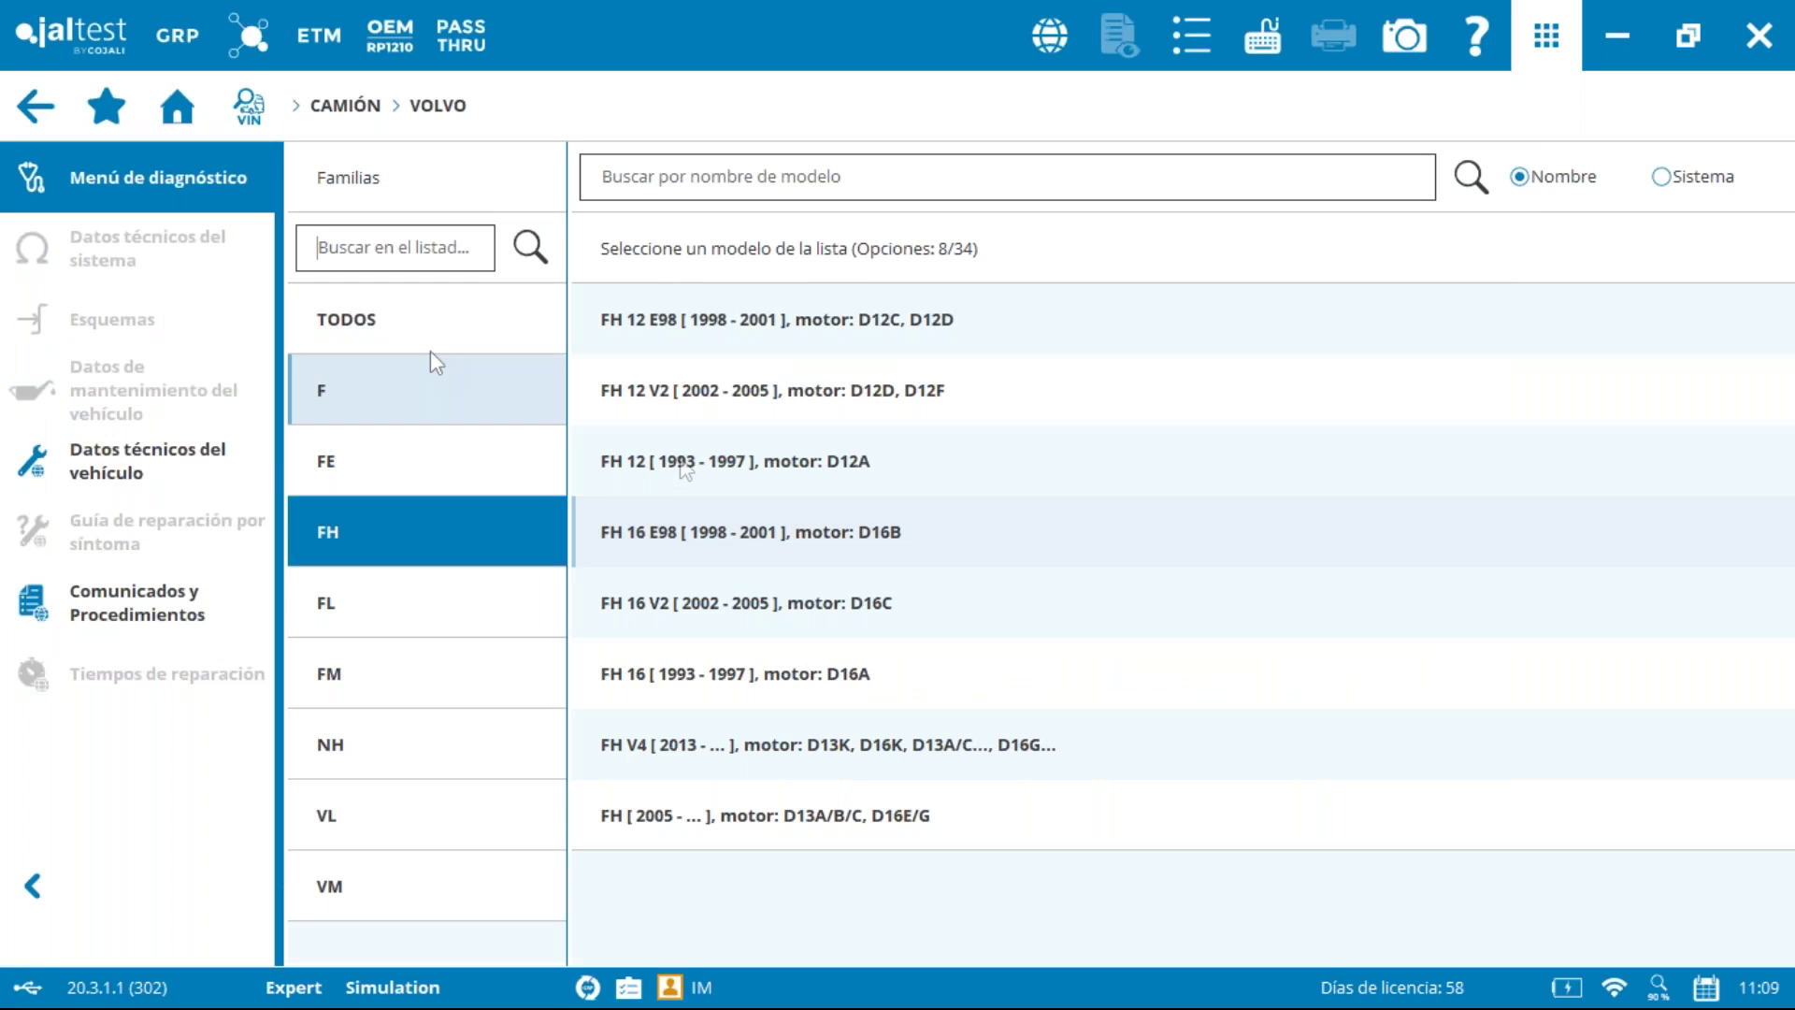
click(187, 97)
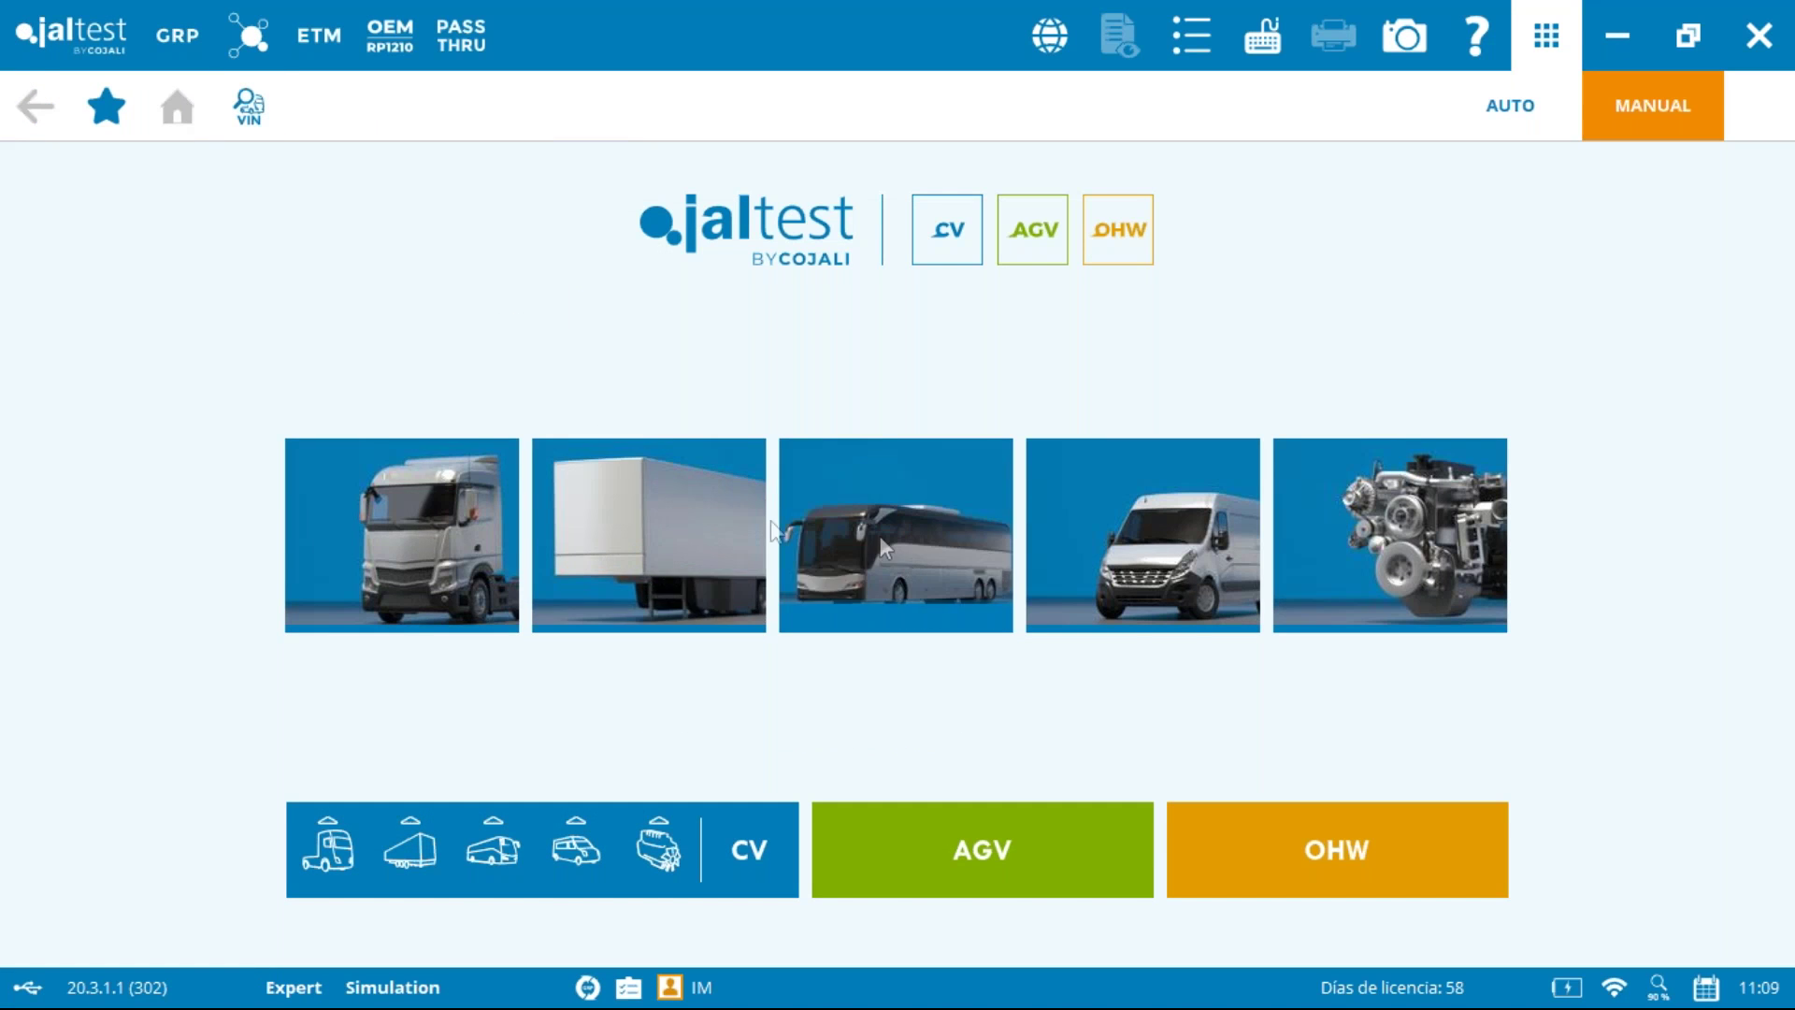
click(391, 524)
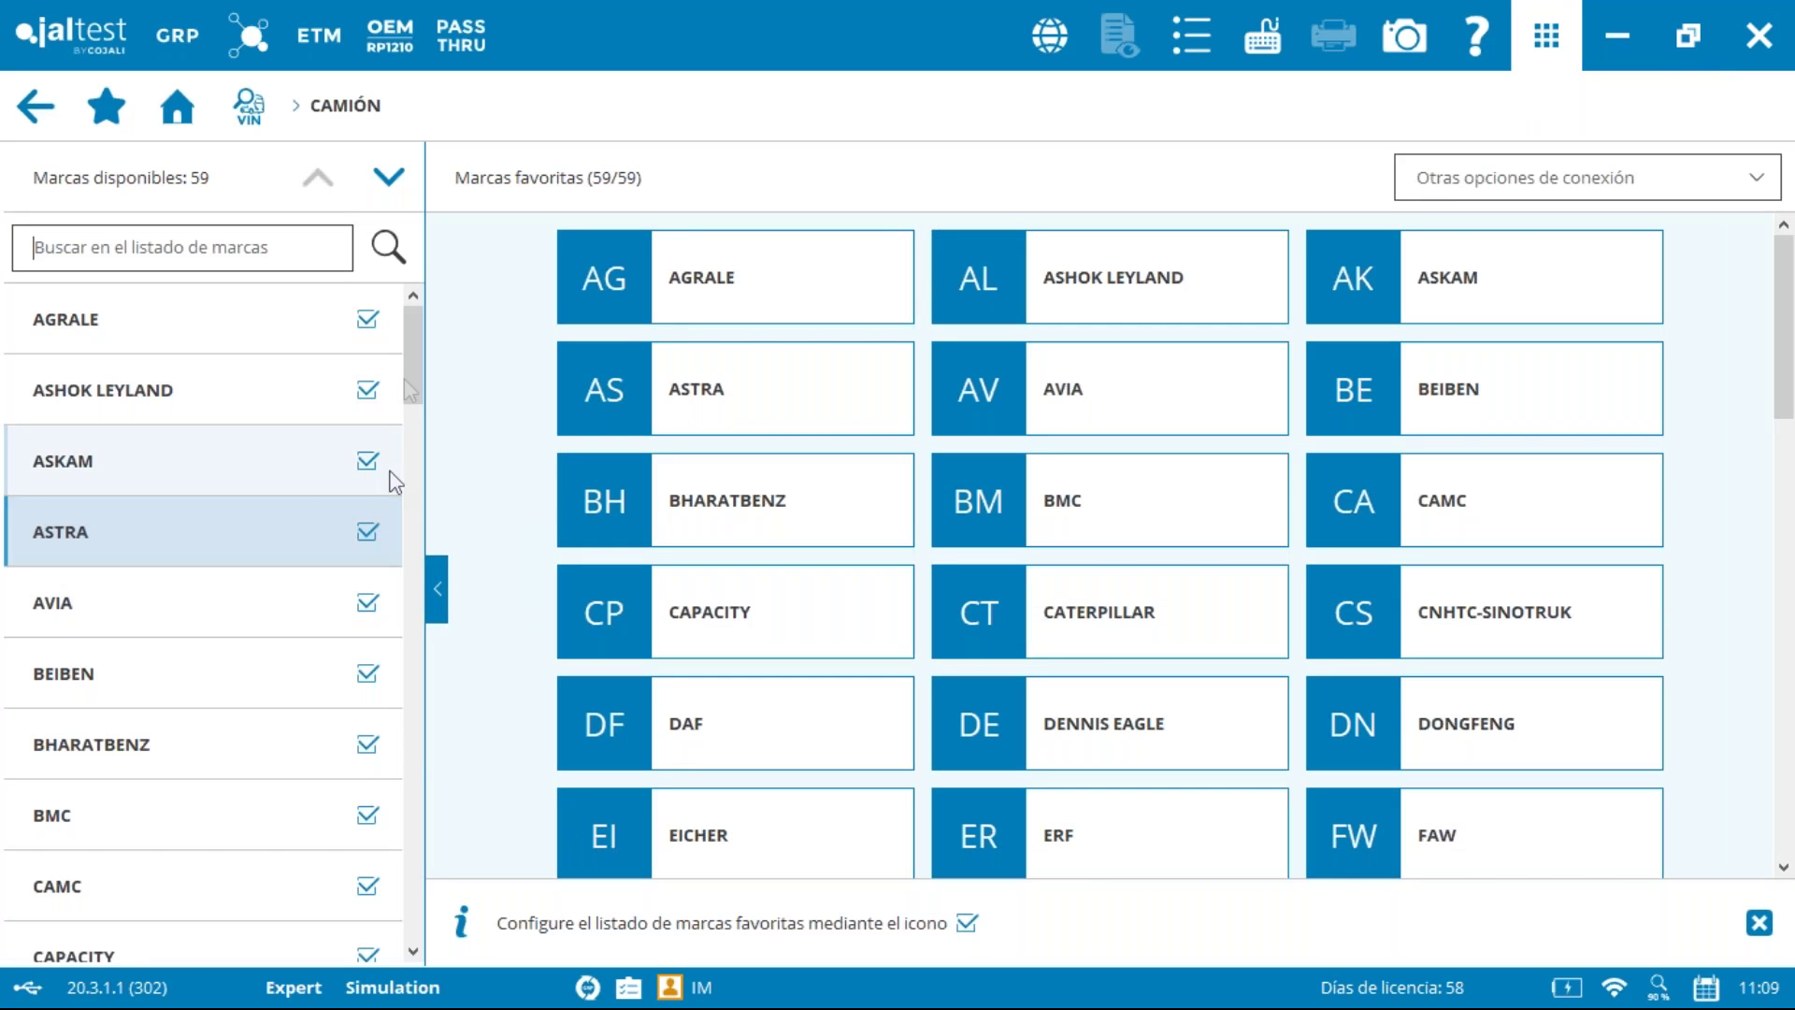
click(176, 105)
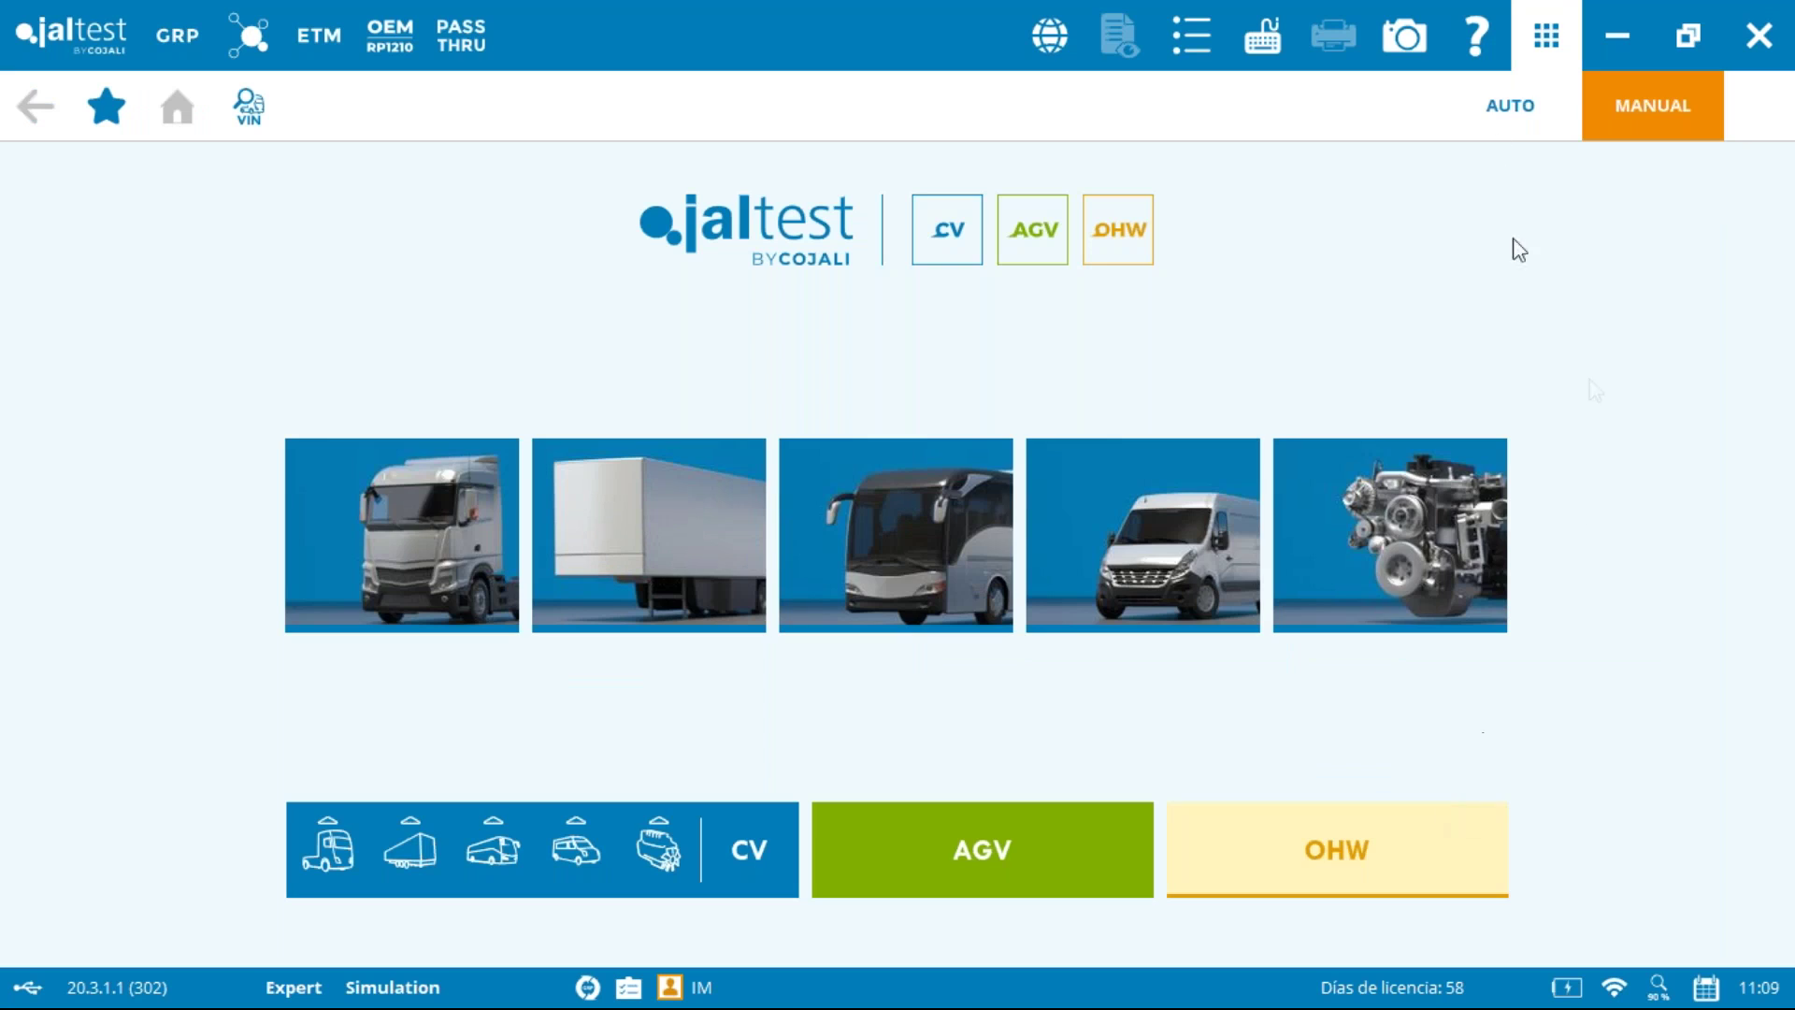
click(1507, 120)
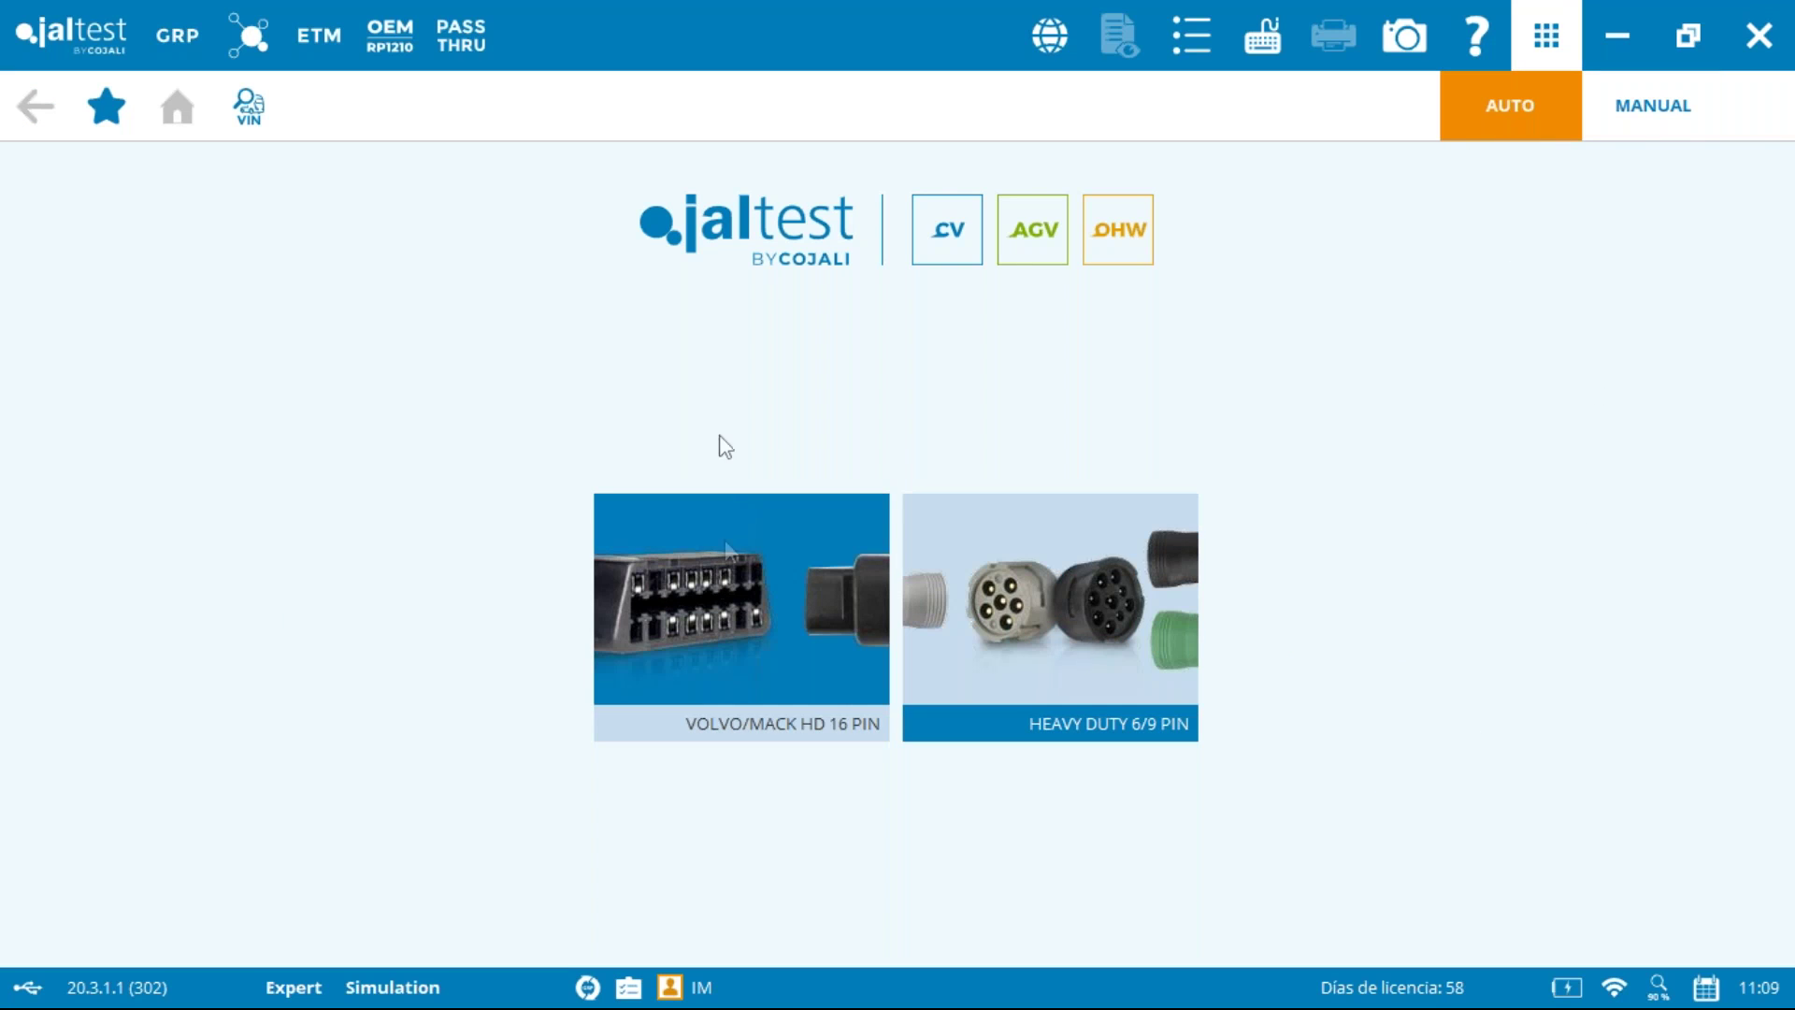
click(1660, 97)
Step: Find FH 12 V2 vehicle 123ABC in the vehicle portfolio search and load it
click(250, 105)
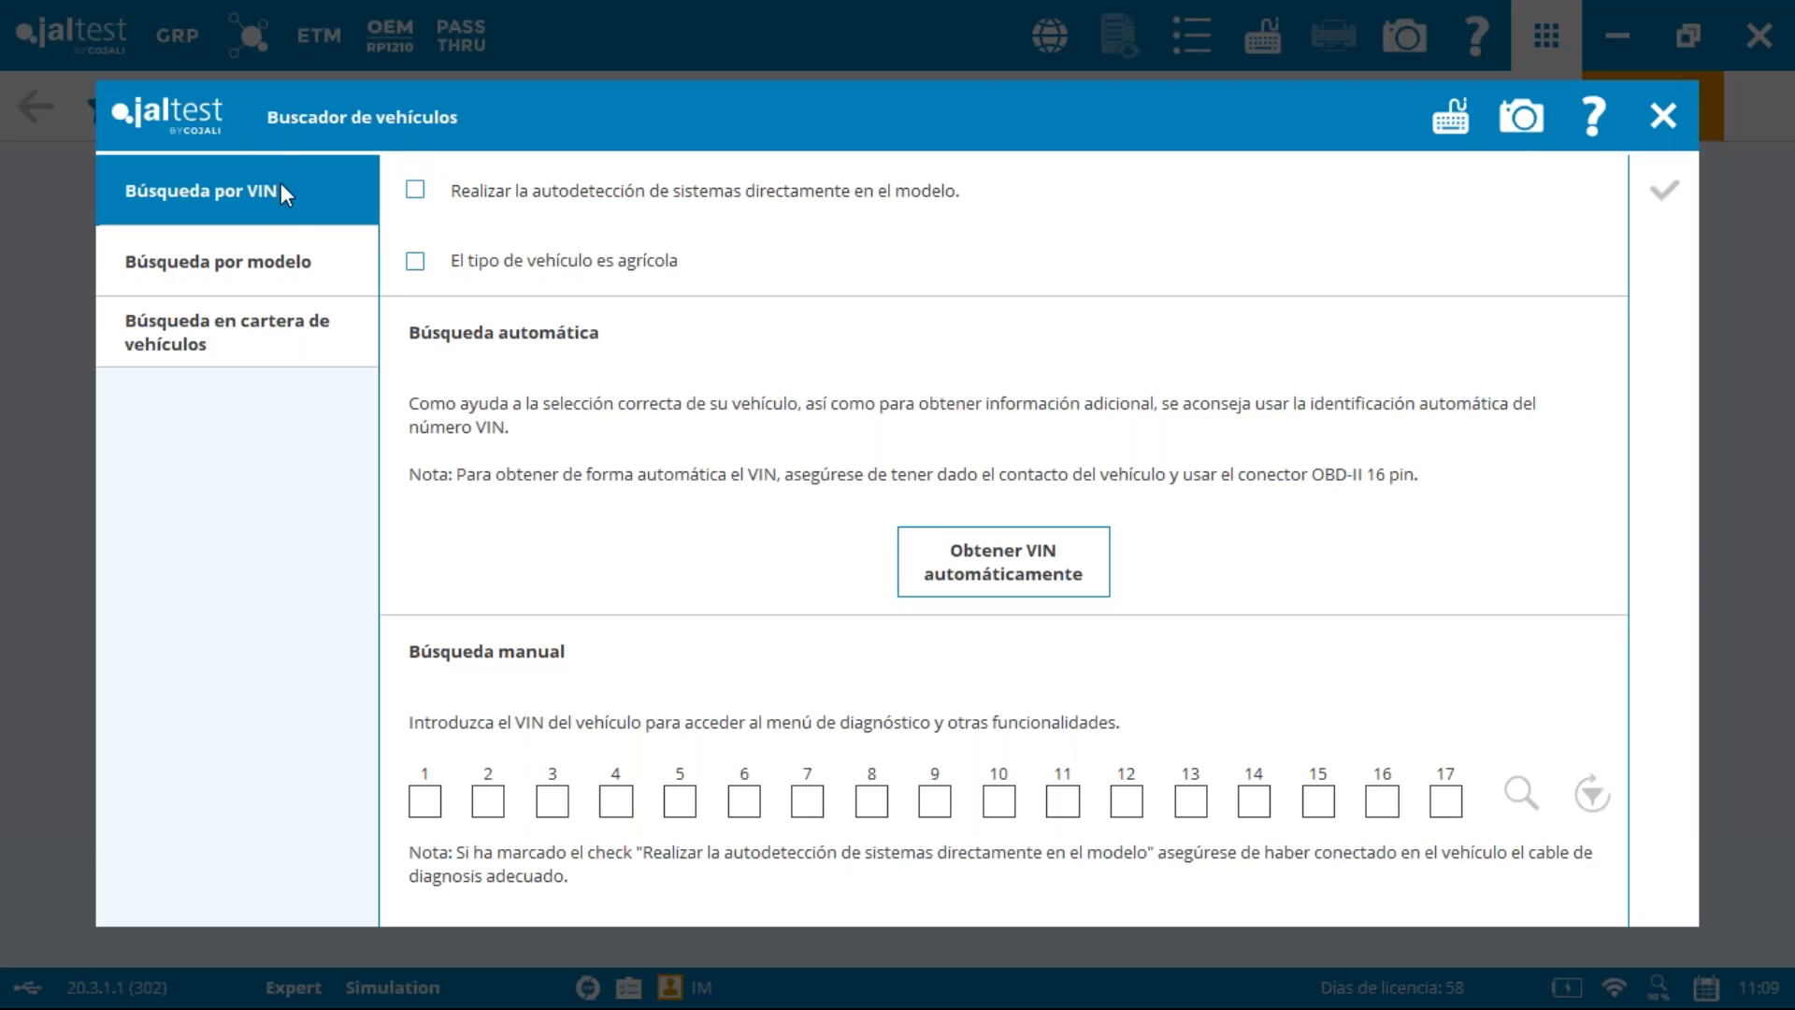
click(246, 348)
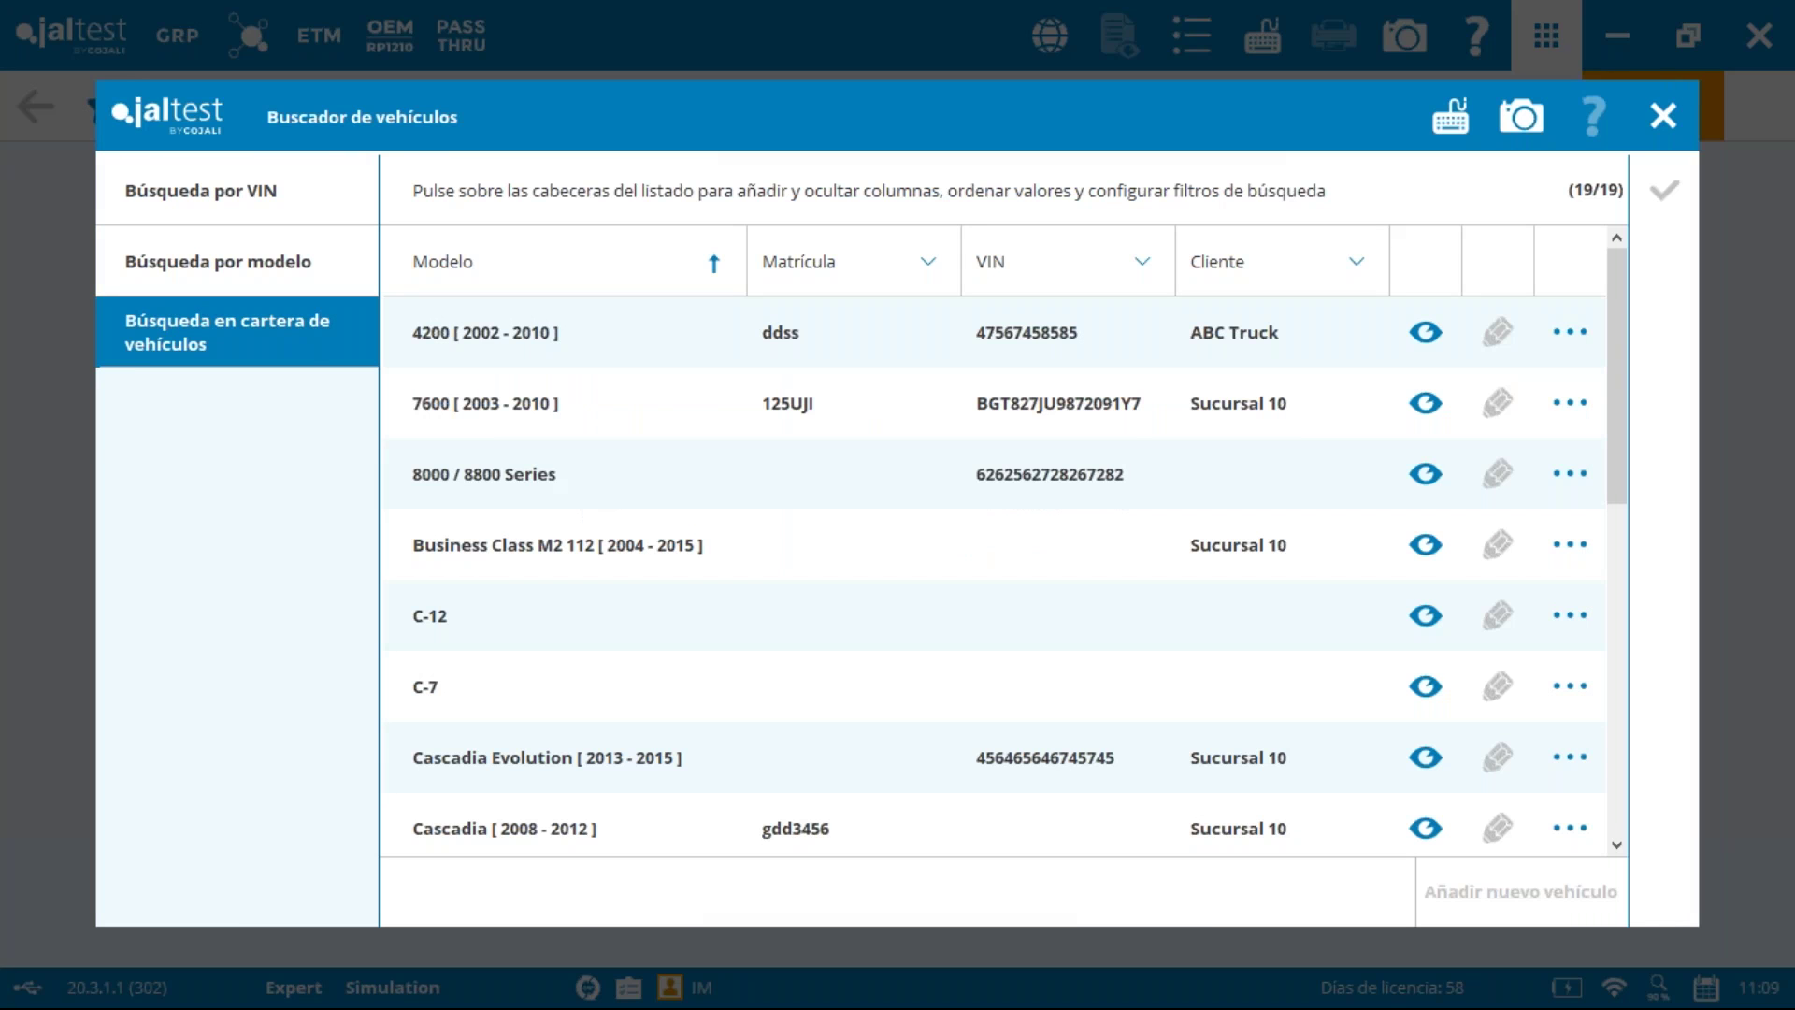
drag(1616, 328, 1543, 633)
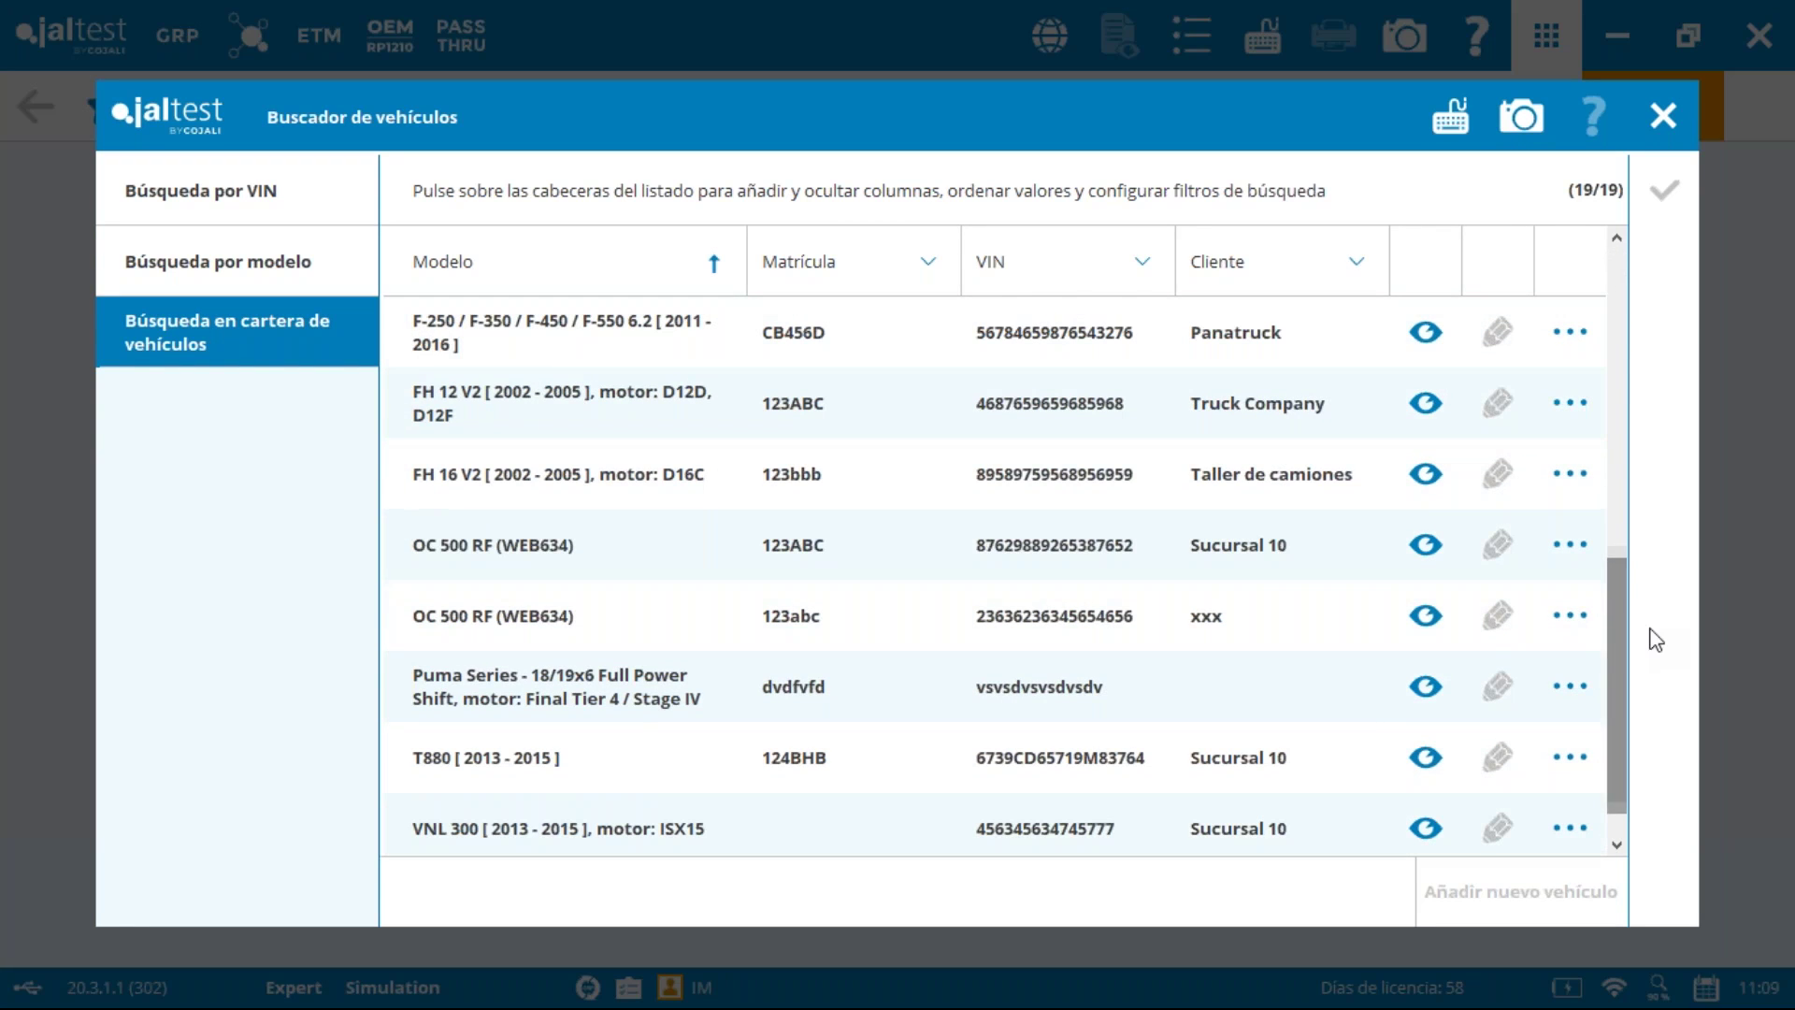
click(497, 413)
click(1662, 193)
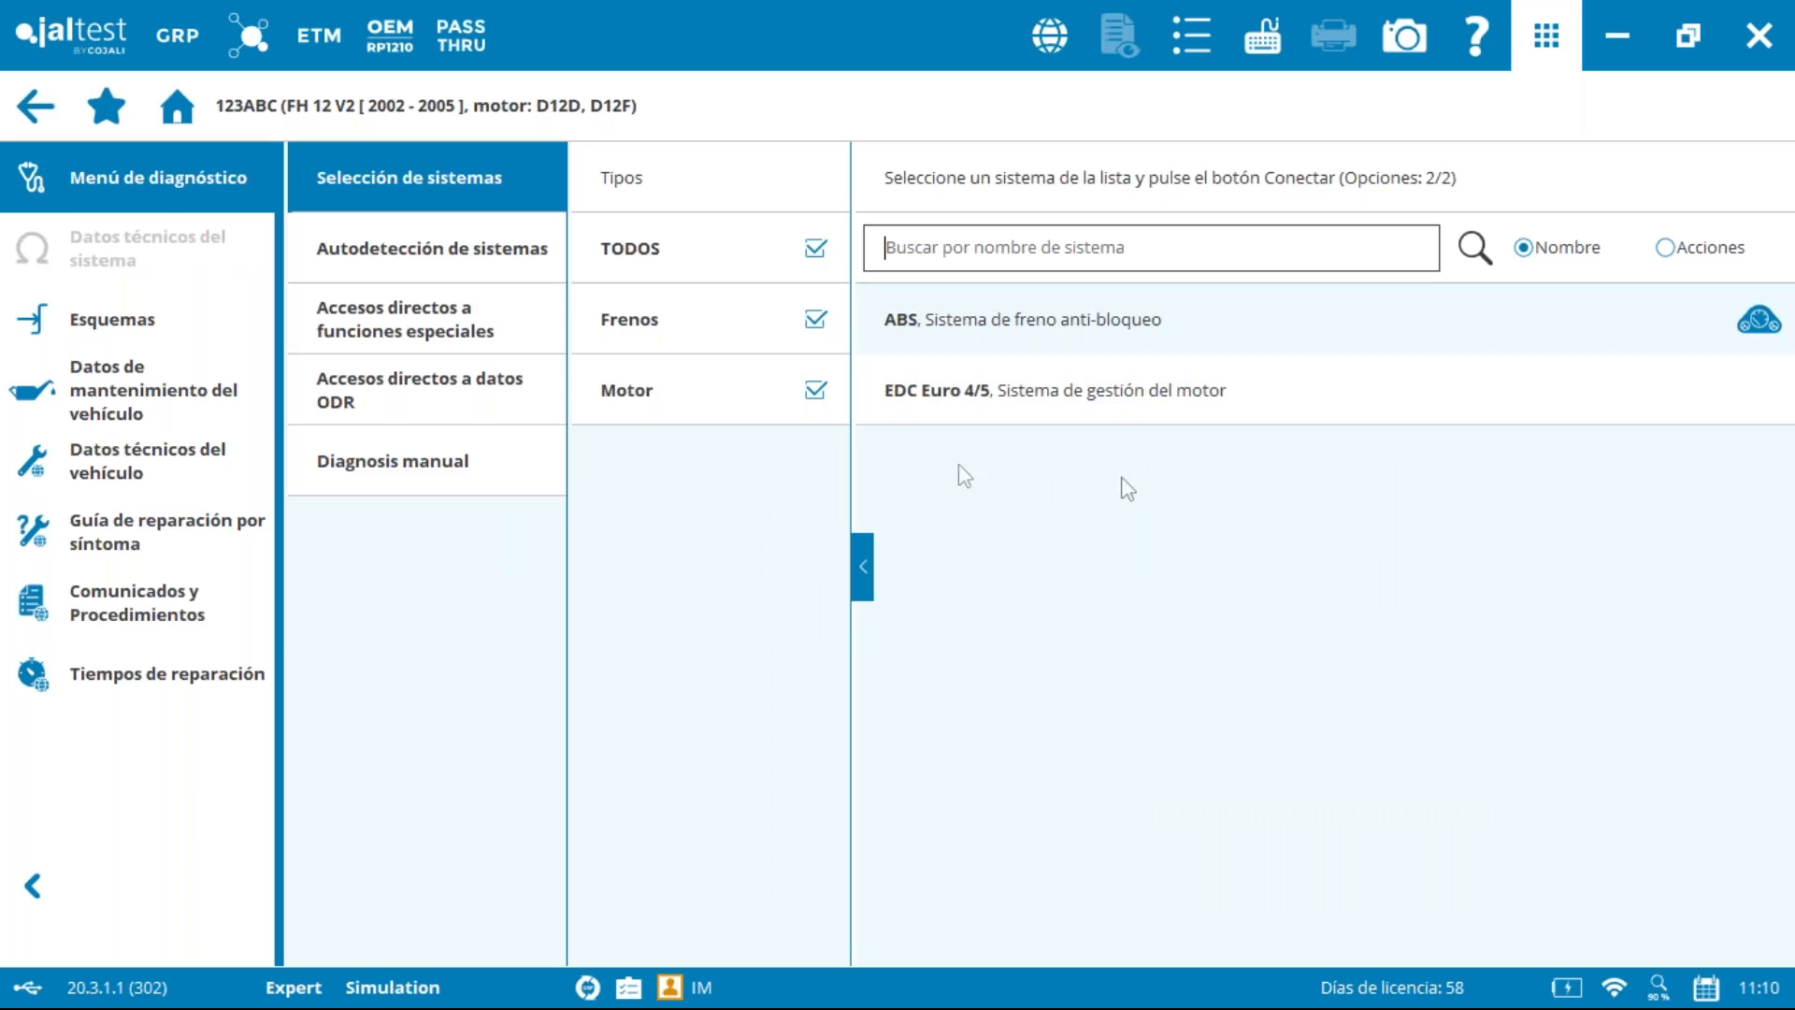
Step: Check the EDC Euro 4/5 system, reopen GRP, then advance the slideshow to 'Personalización de marca/modelo'
click(942, 385)
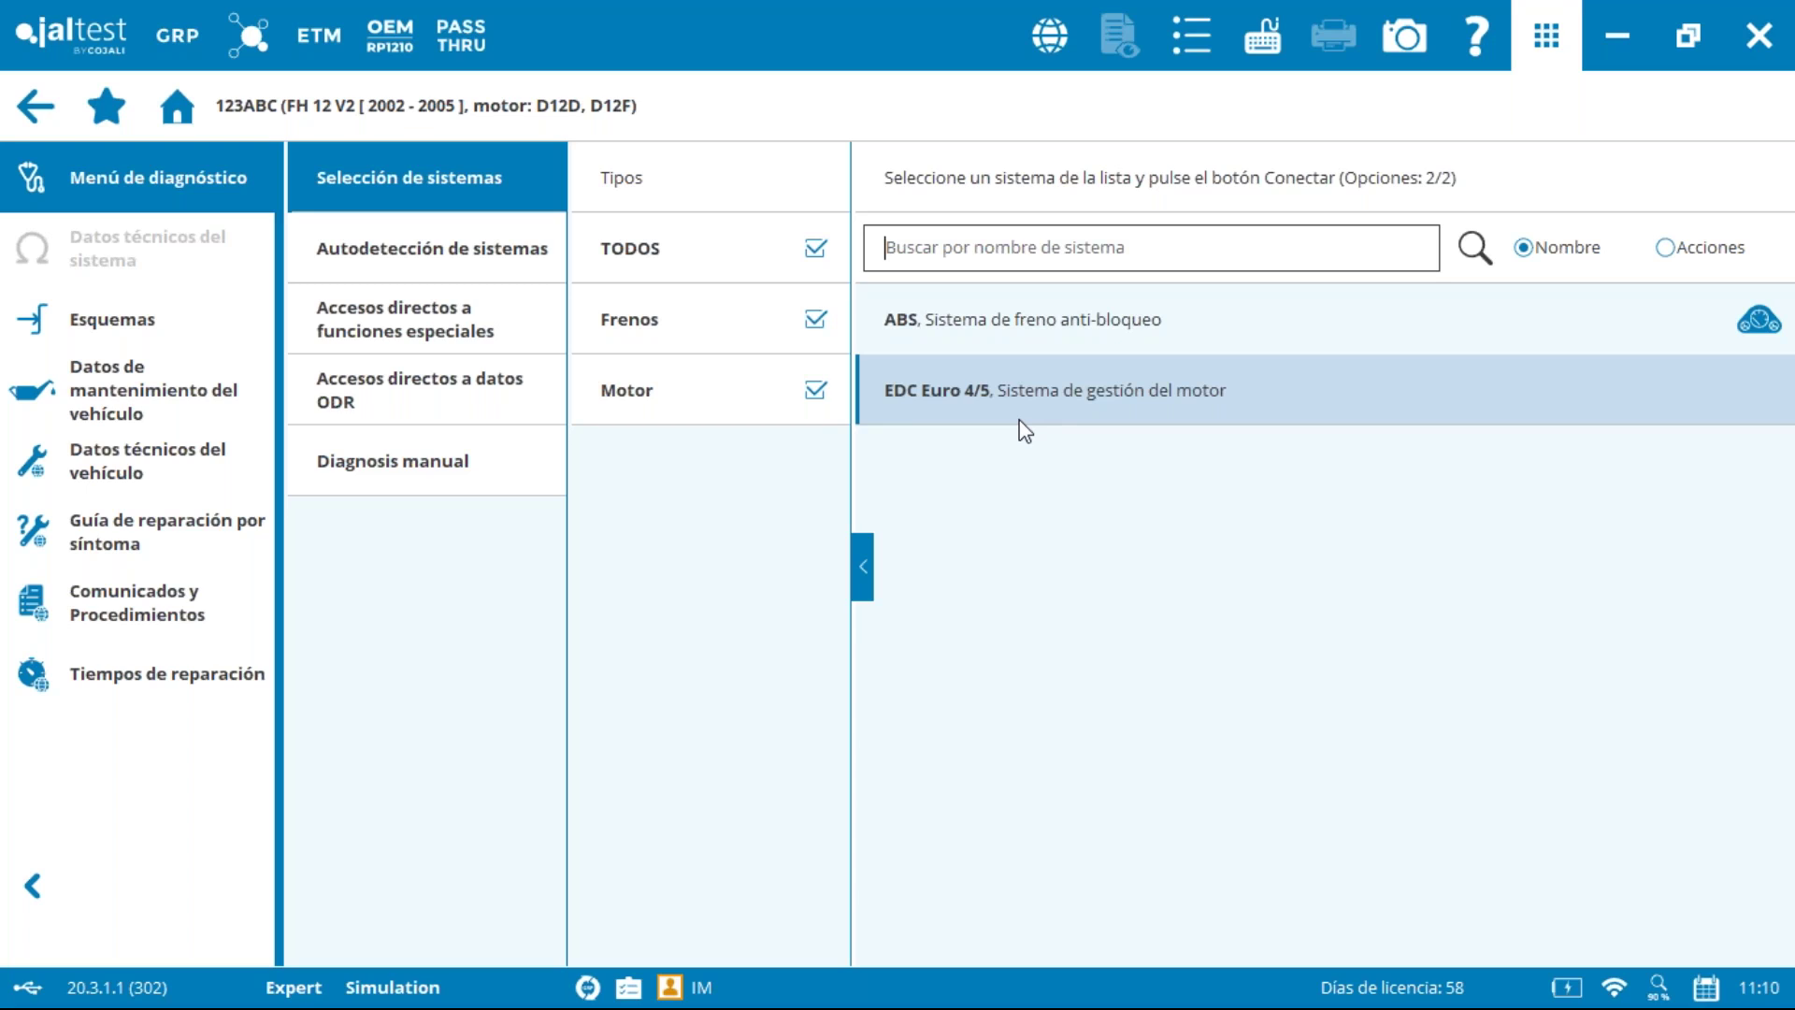
click(181, 94)
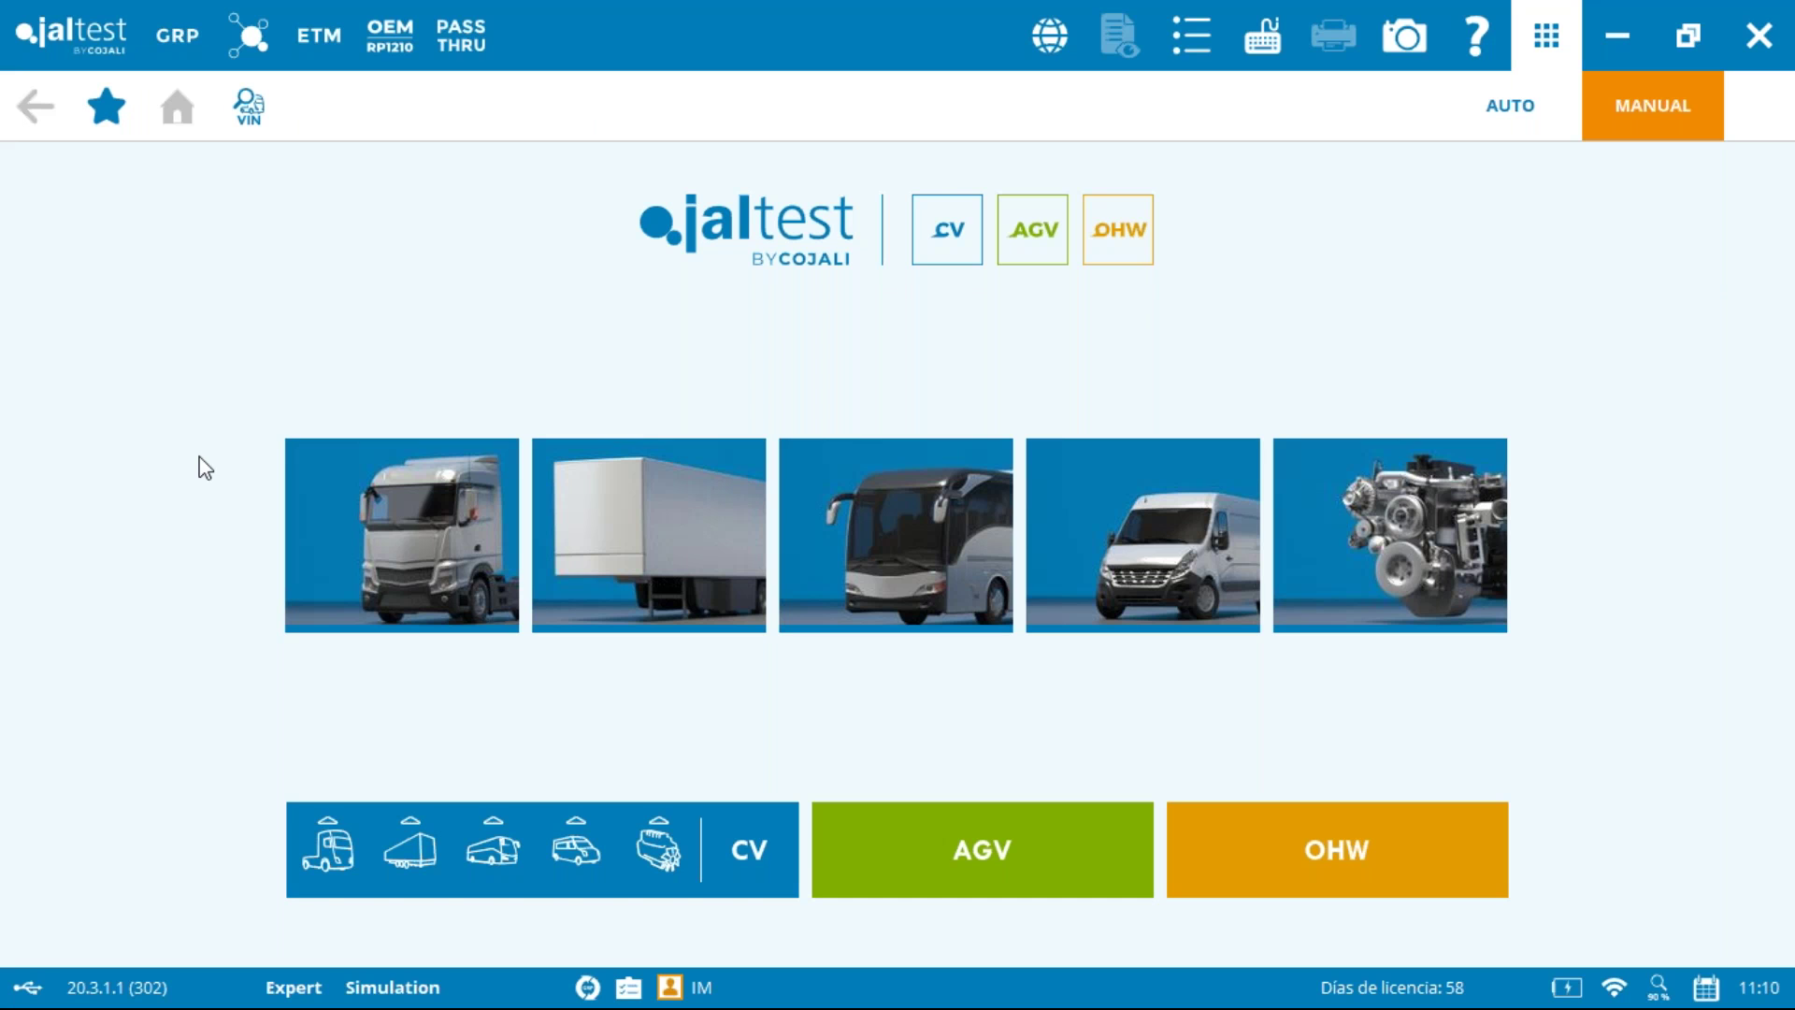
click(183, 34)
key(alt+Tab)
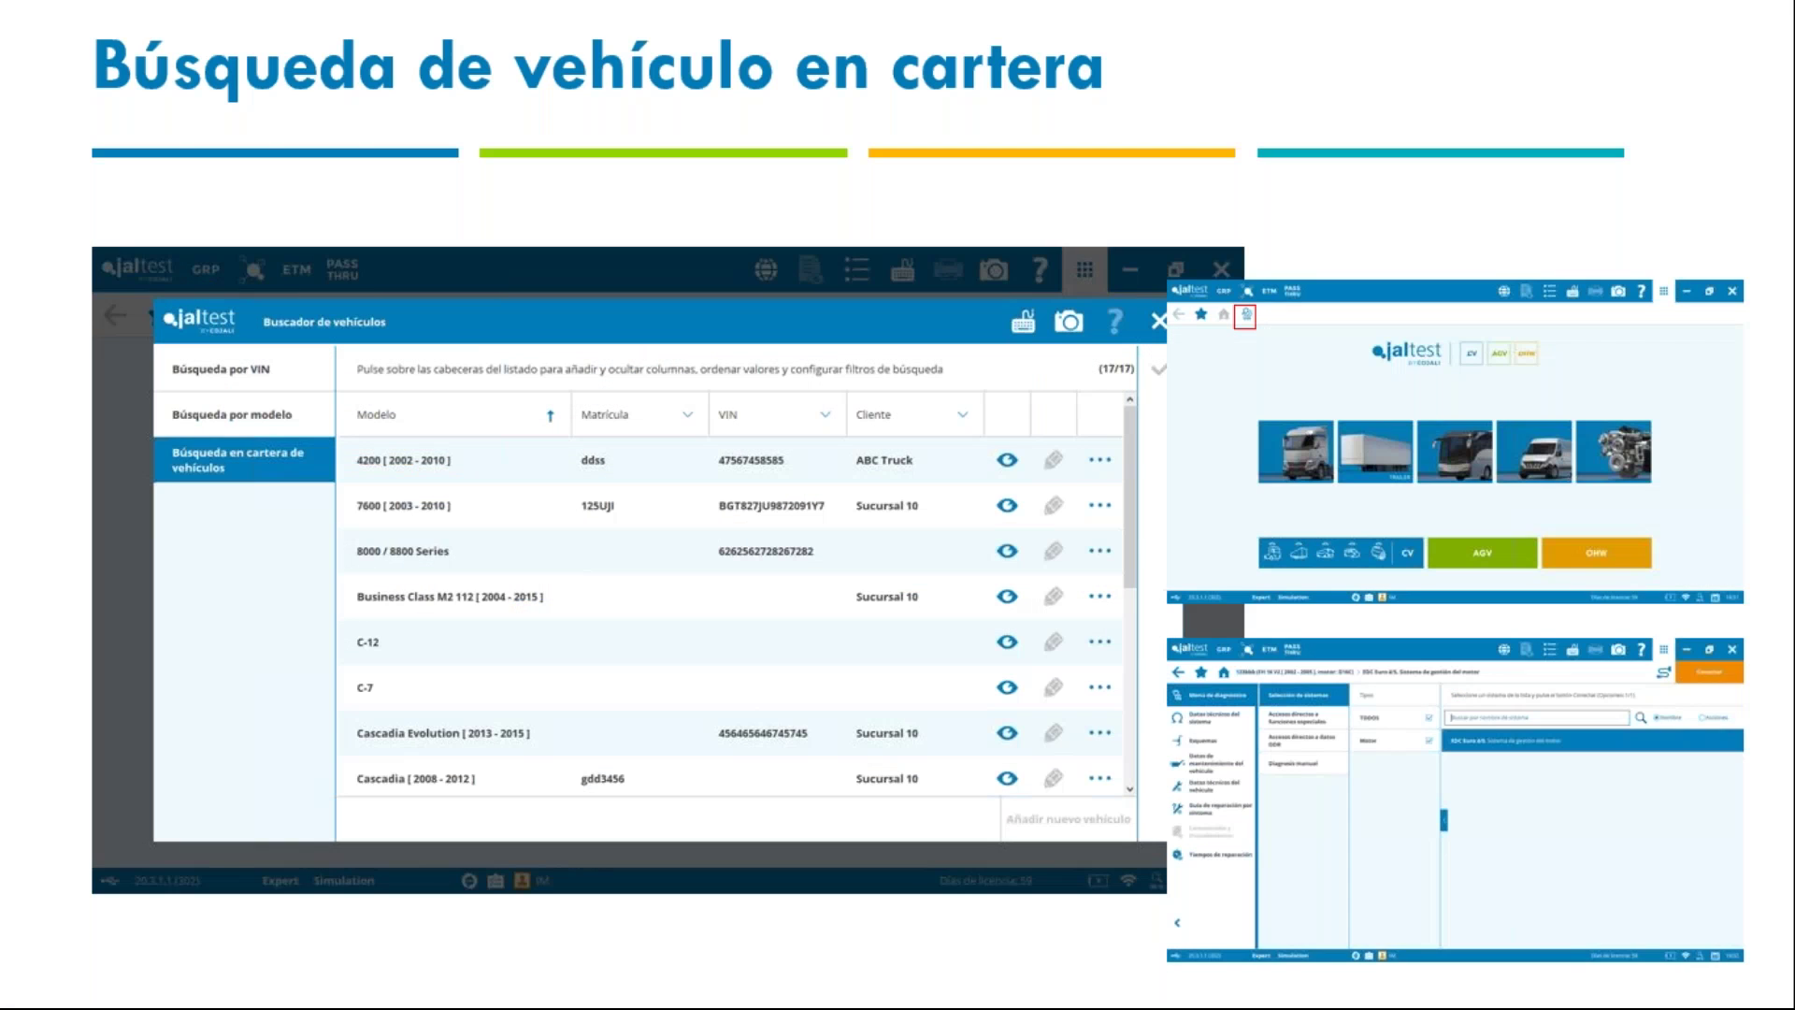
key(Right)
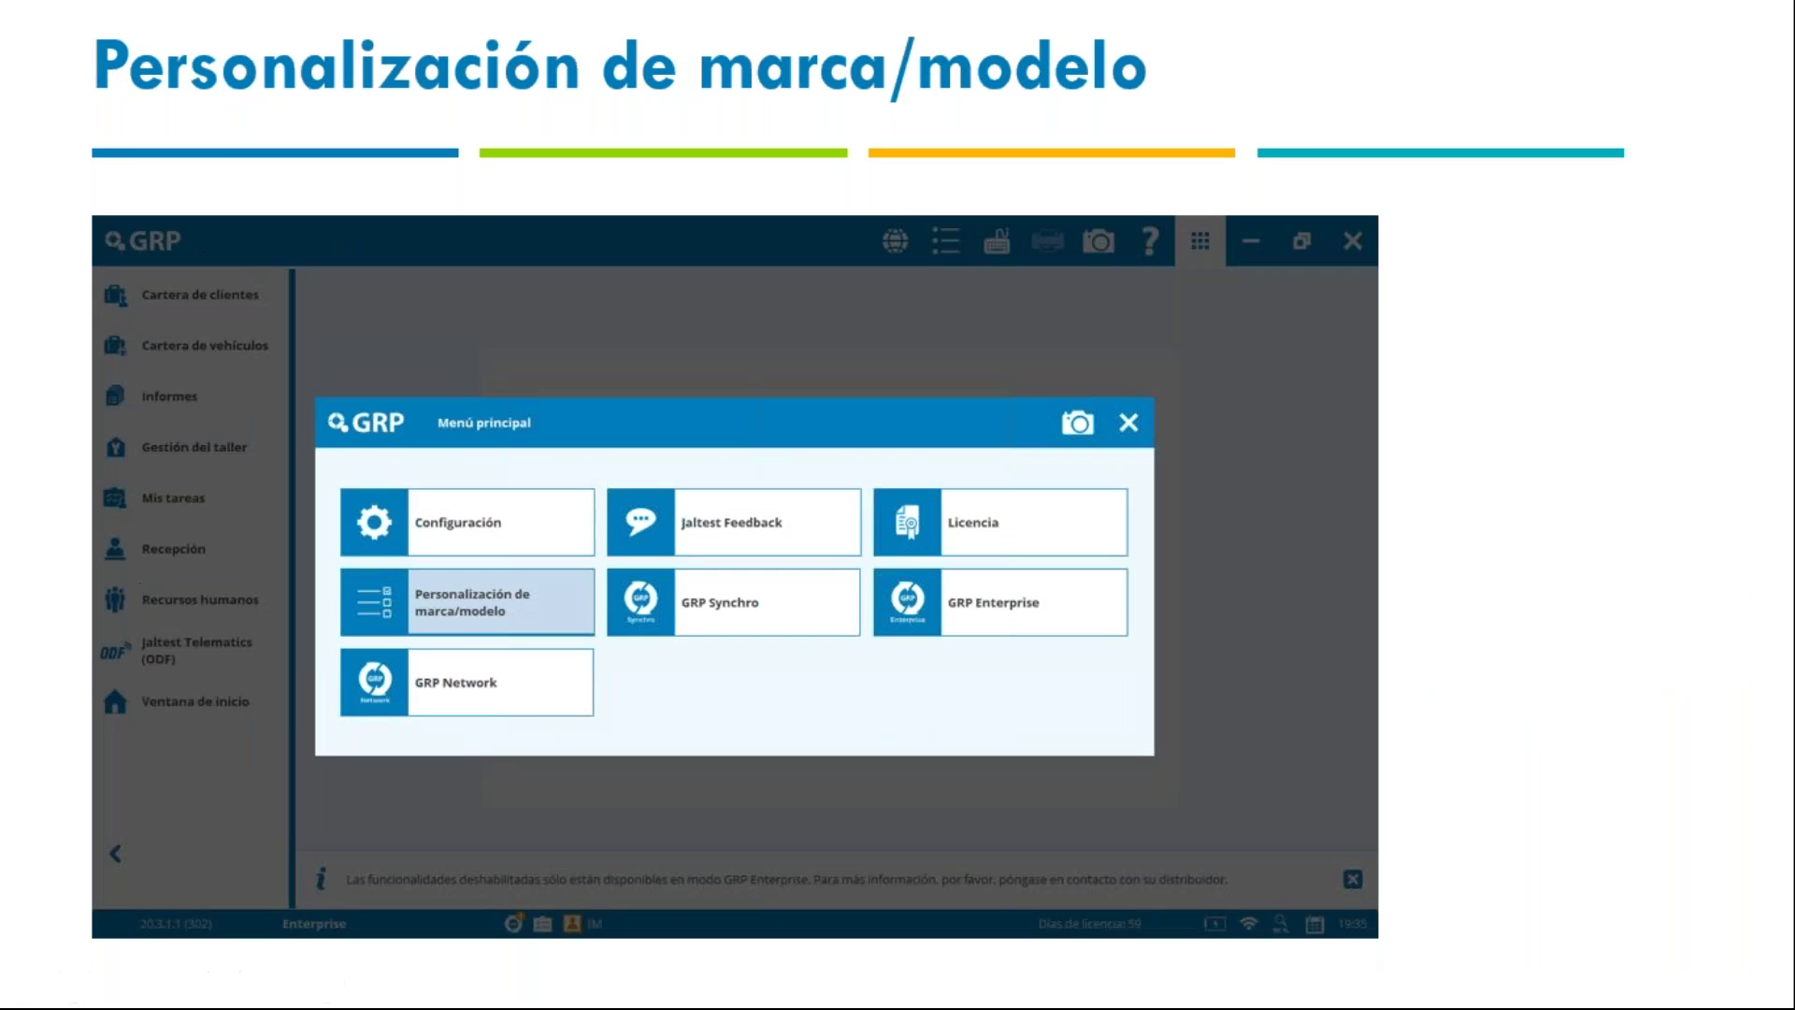